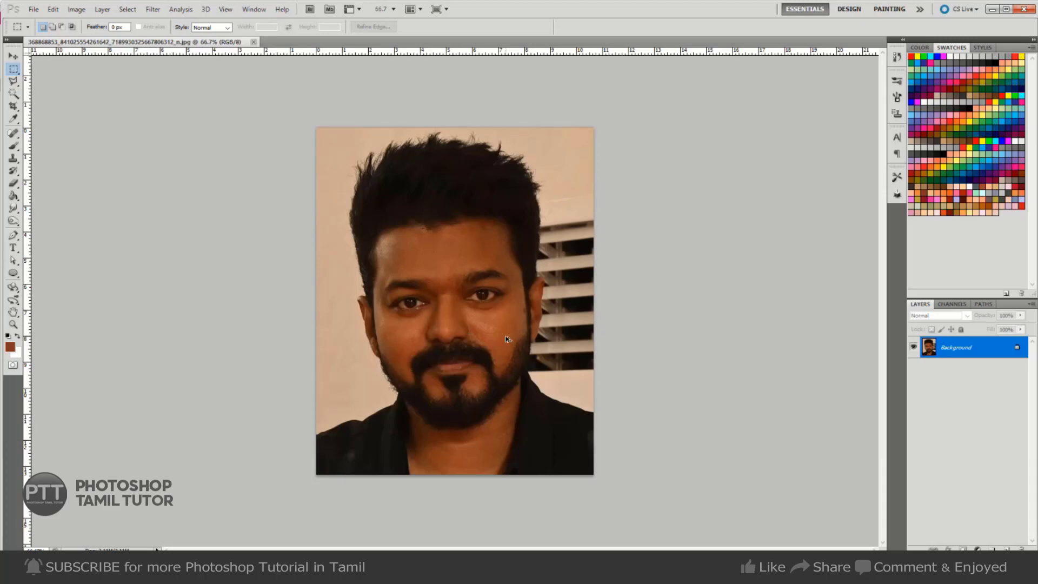
- Preview Auto Tone on the portrait, then undo it to restore the original
{"action": "key", "text": "ctrl+shift+l"}
{"action": "key", "text": "ctrl+z"}
{"action": "key", "text": "ctrl+z"}
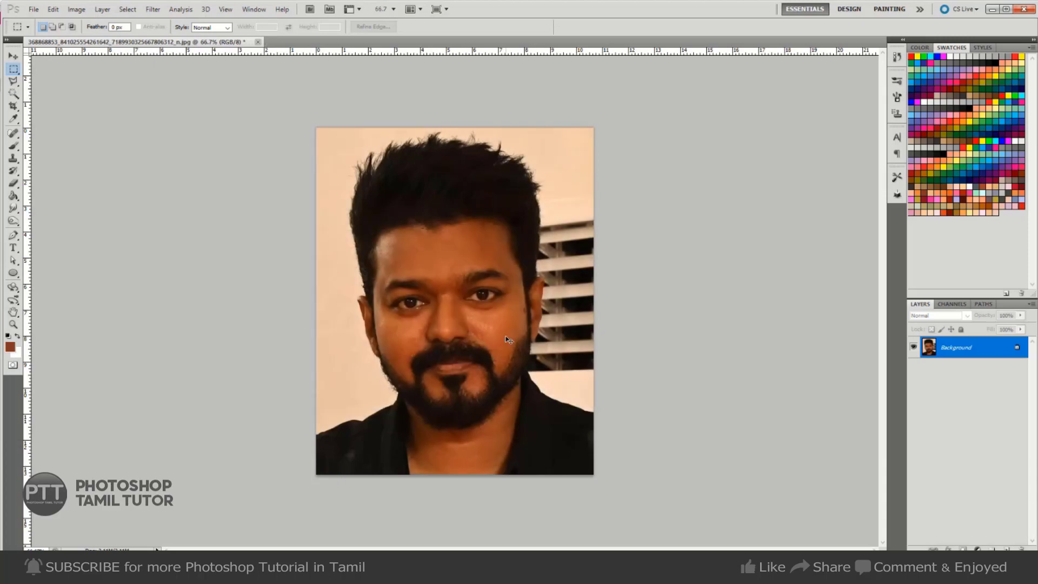
{"action": "key", "text": "ctrl+z"}
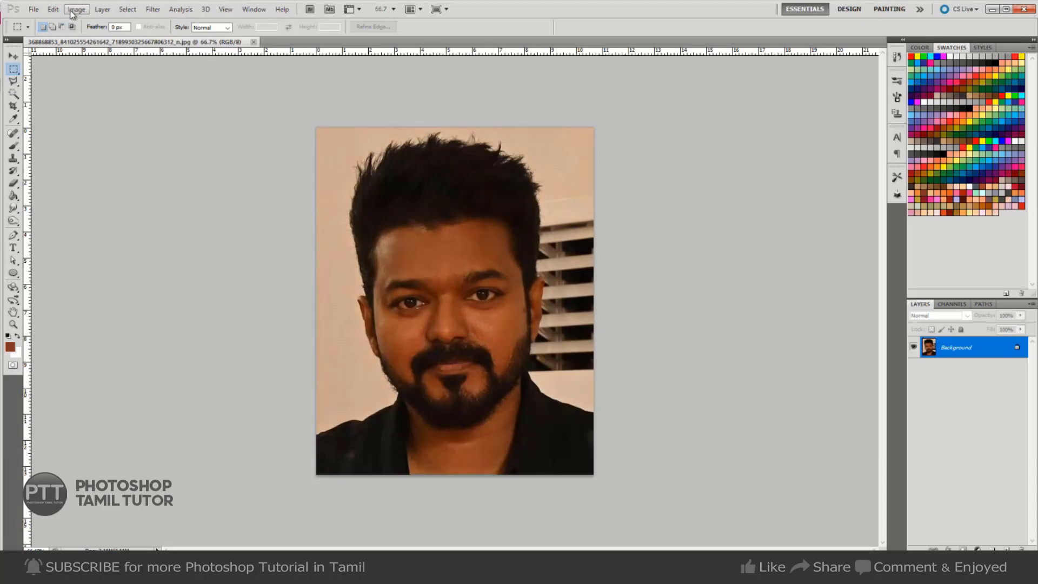
- Apply Levels with Auto and midtones raised to about 1.63 to whiten the background
{"action": "left_click", "coordinate": [75, 10]}
{"action": "mouse_move", "coordinate": [92, 36]}
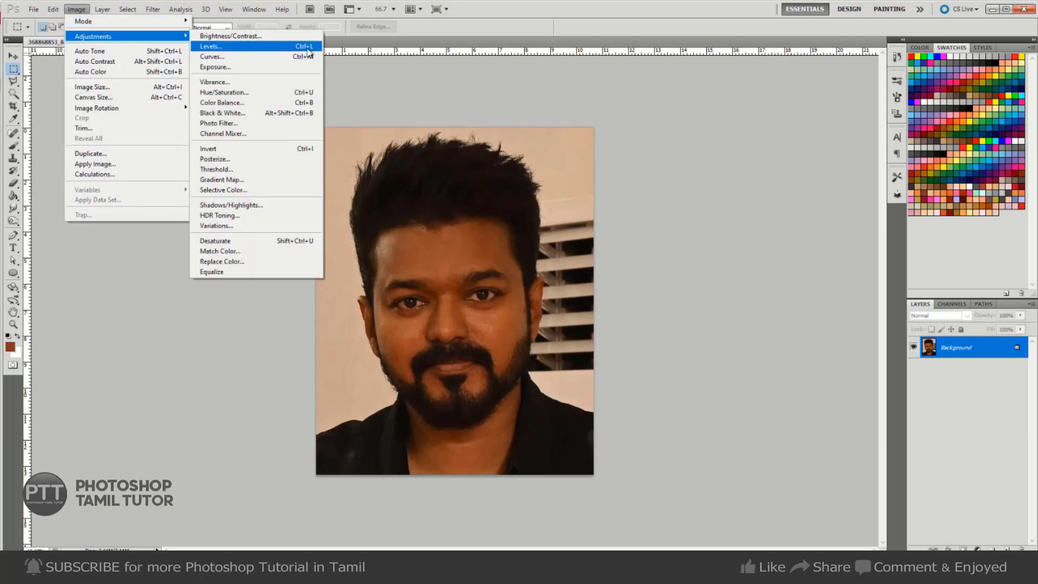
{"action": "left_click", "coordinate": [246, 47]}
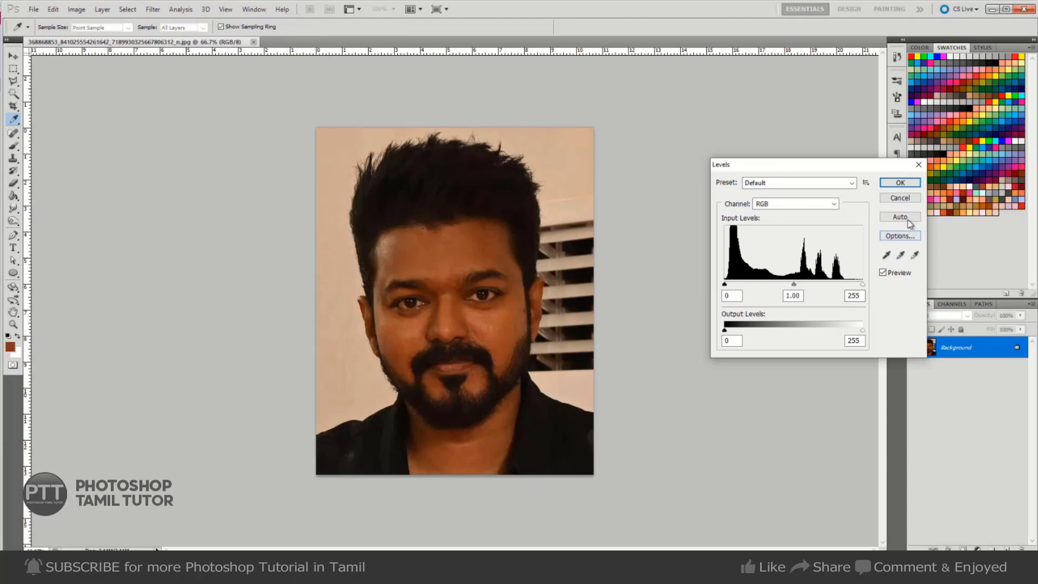
{"action": "left_click", "coordinate": [904, 217]}
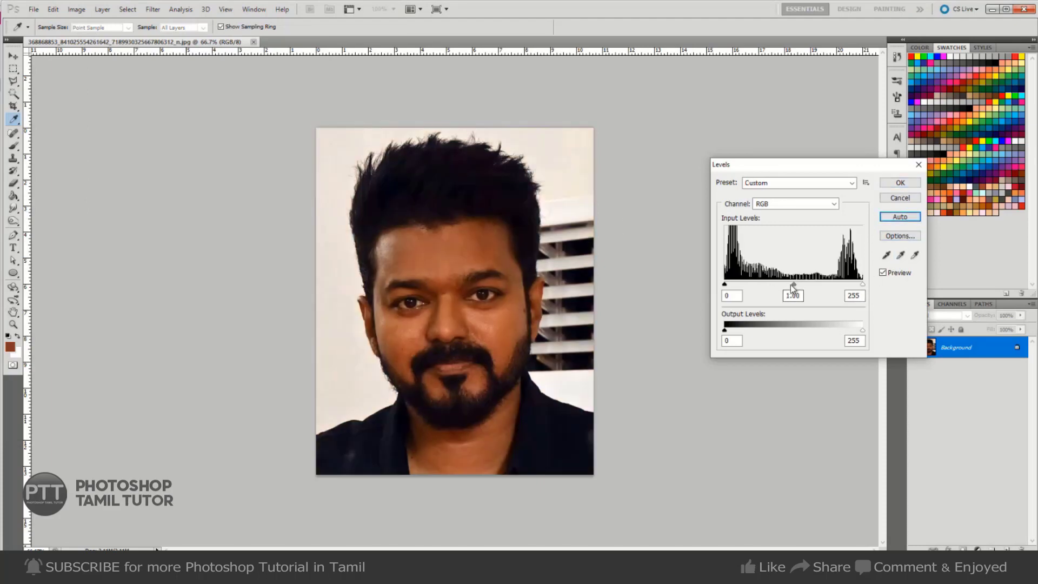
{"action": "left_click_drag", "start_coordinate": [794, 286], "coordinate": [772, 287]}
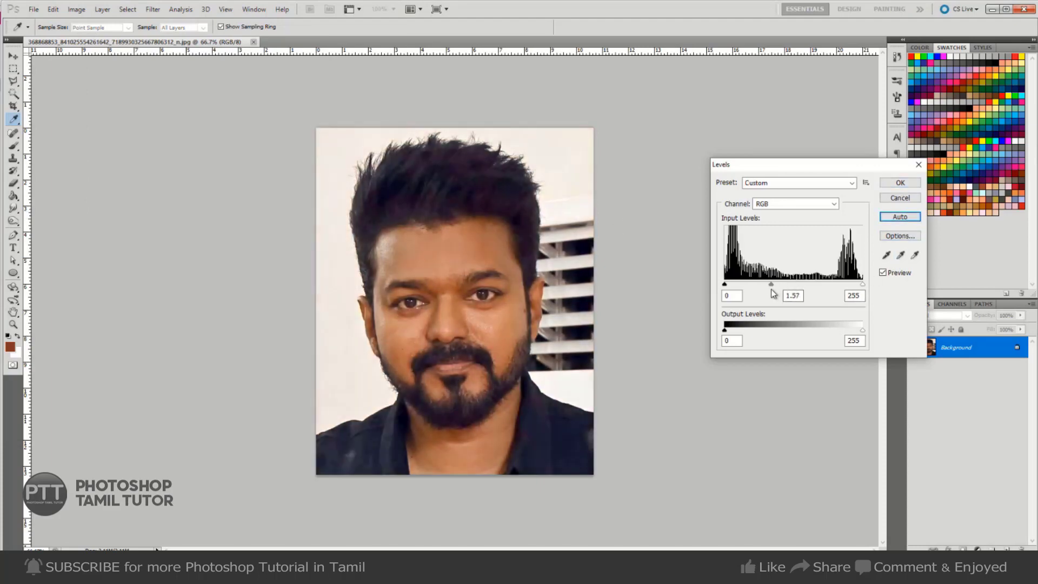
{"action": "left_click", "coordinate": [883, 273]}
{"action": "left_click", "coordinate": [883, 273]}
{"action": "left_click", "coordinate": [884, 274]}
{"action": "left_click", "coordinate": [899, 182]}
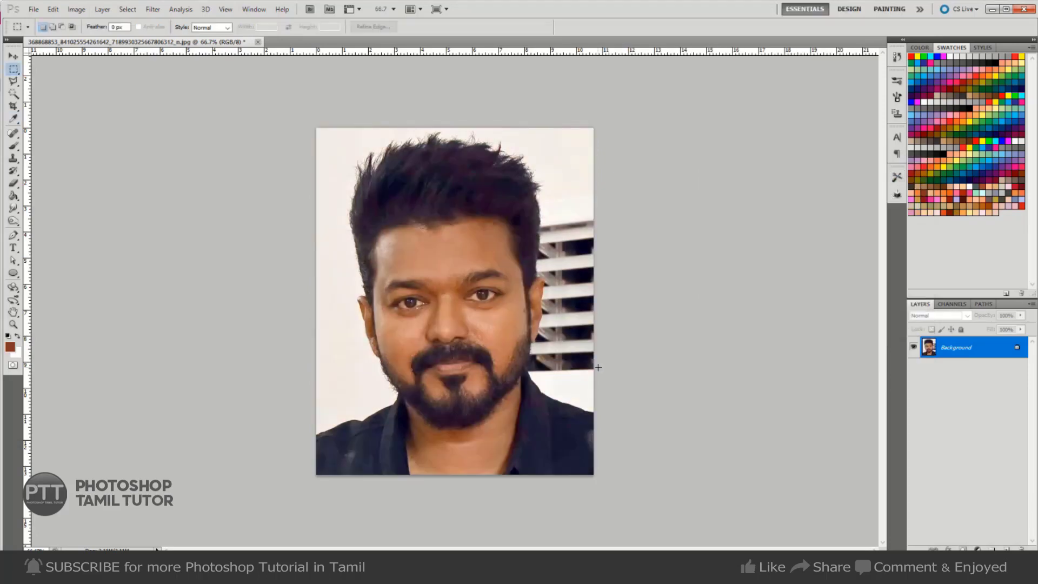
- Trace a Polygonal Lasso selection around the face and neck, below the hairline
{"action": "key", "text": "l"}
{"action": "left_click_drag", "start_coordinate": [410, 481], "coordinate": [358, 288]}
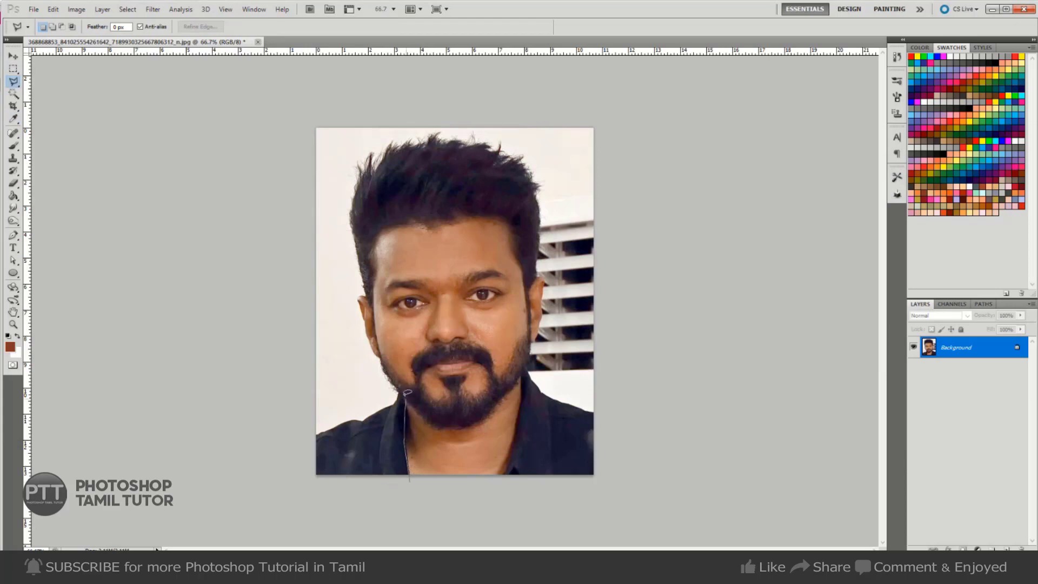
{"action": "mouse_move", "coordinate": [371, 236]}
{"action": "left_mouse_down"}
{"action": "mouse_move", "coordinate": [454, 209]}
{"action": "mouse_move", "coordinate": [522, 254]}
{"action": "left_mouse_up"}
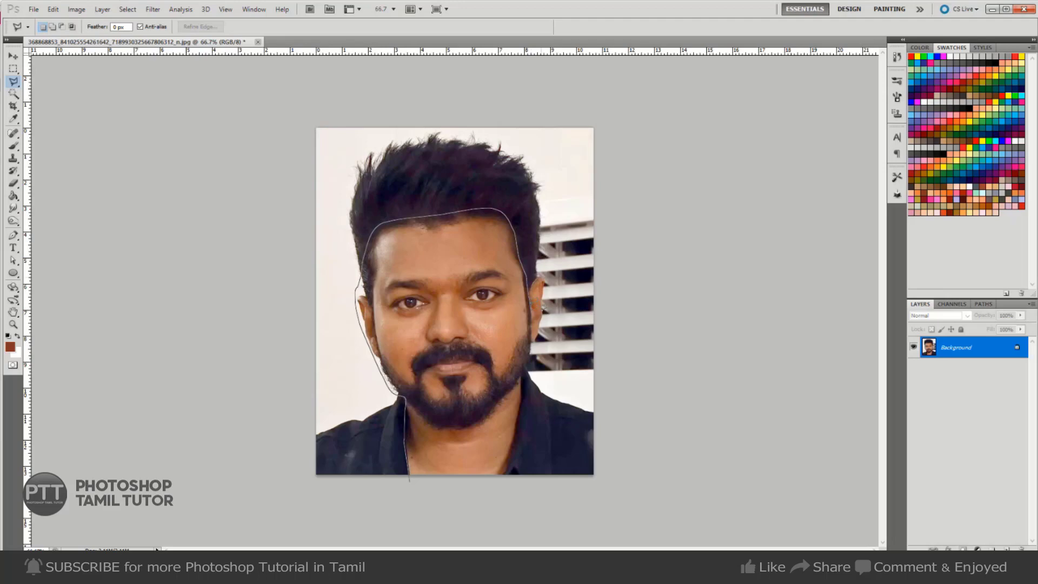
{"action": "left_click_drag", "start_coordinate": [532, 319], "coordinate": [409, 478]}
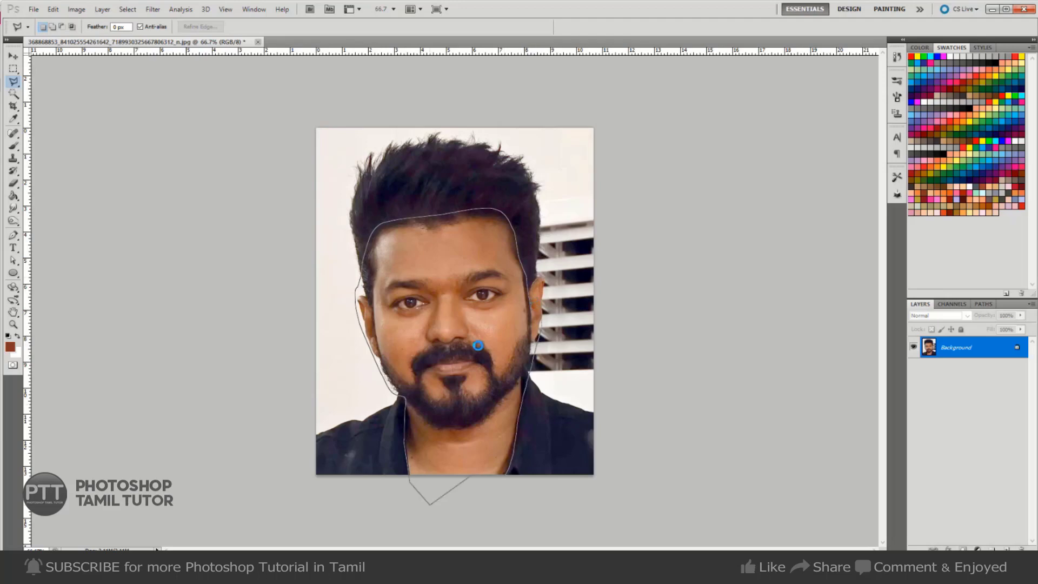
{"action": "left_click", "coordinate": [478, 345]}
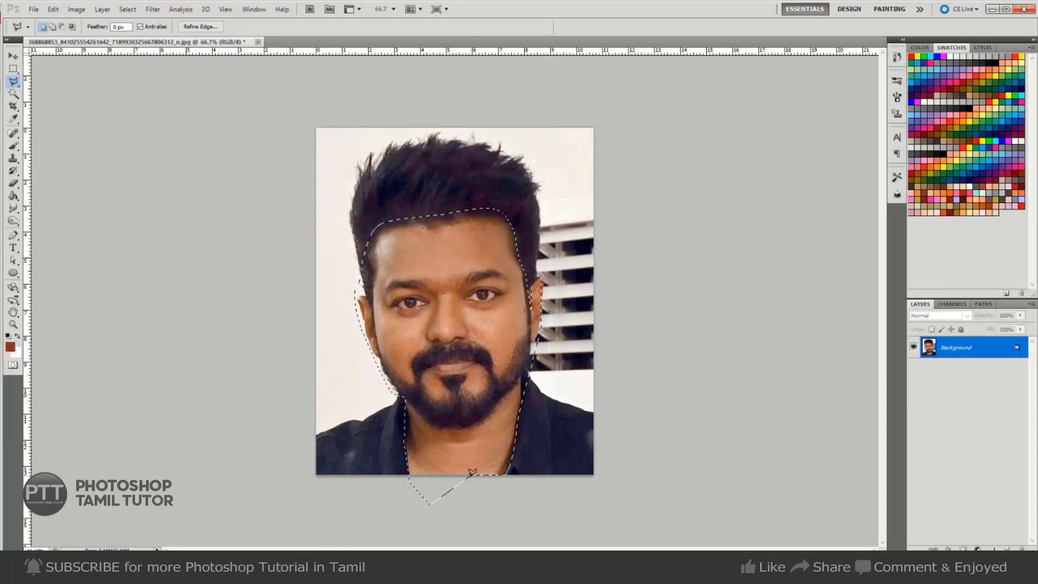
- Feather the face and neck selection
{"action": "right_click", "coordinate": [551, 168]}
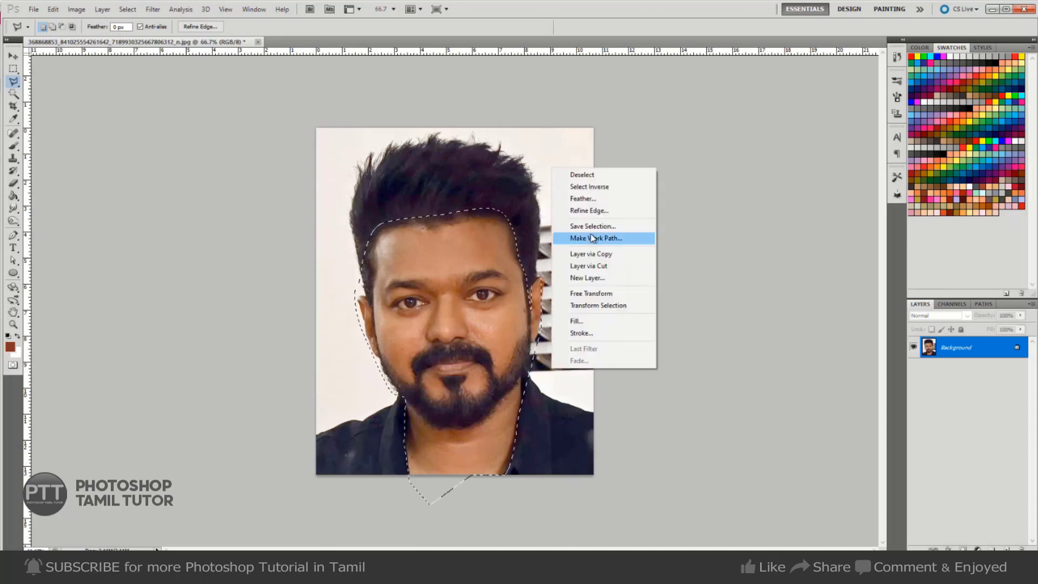
{"action": "left_click", "coordinate": [590, 198]}
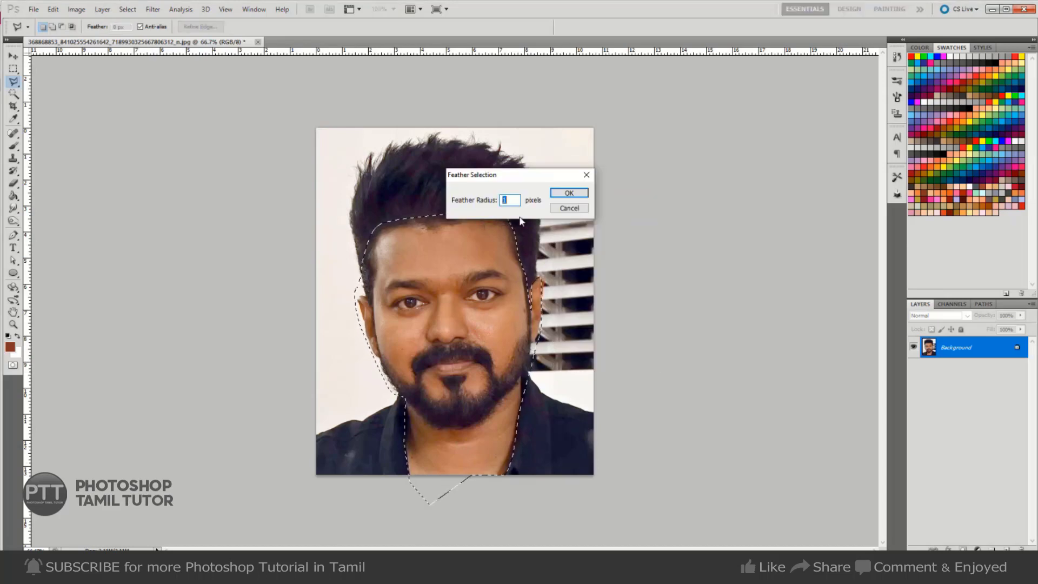
{"action": "left_click", "coordinate": [567, 194]}
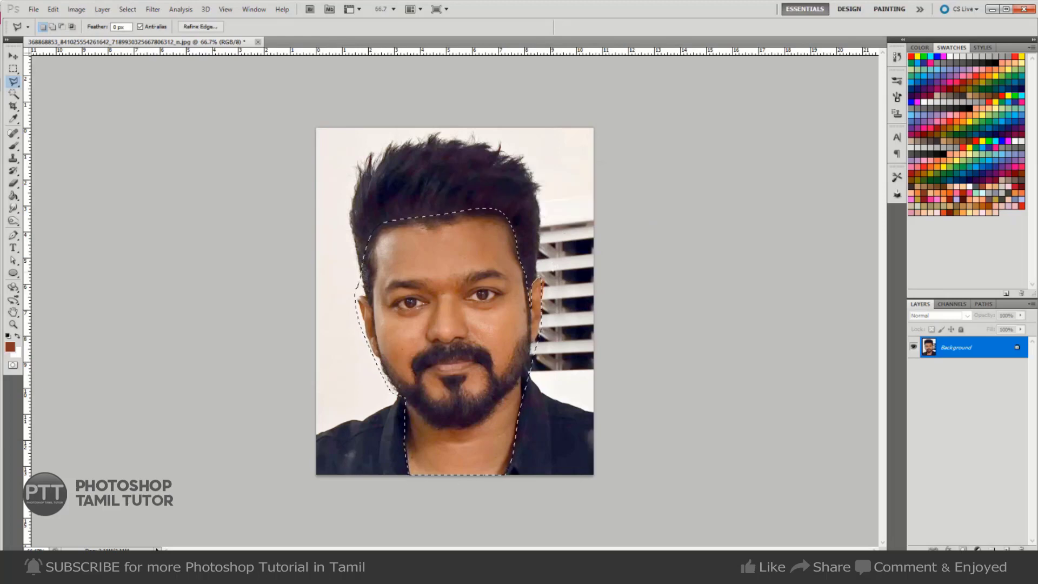
- Brighten the selected face with Levels, white input set to 200
{"action": "key", "text": "ctrl+l"}
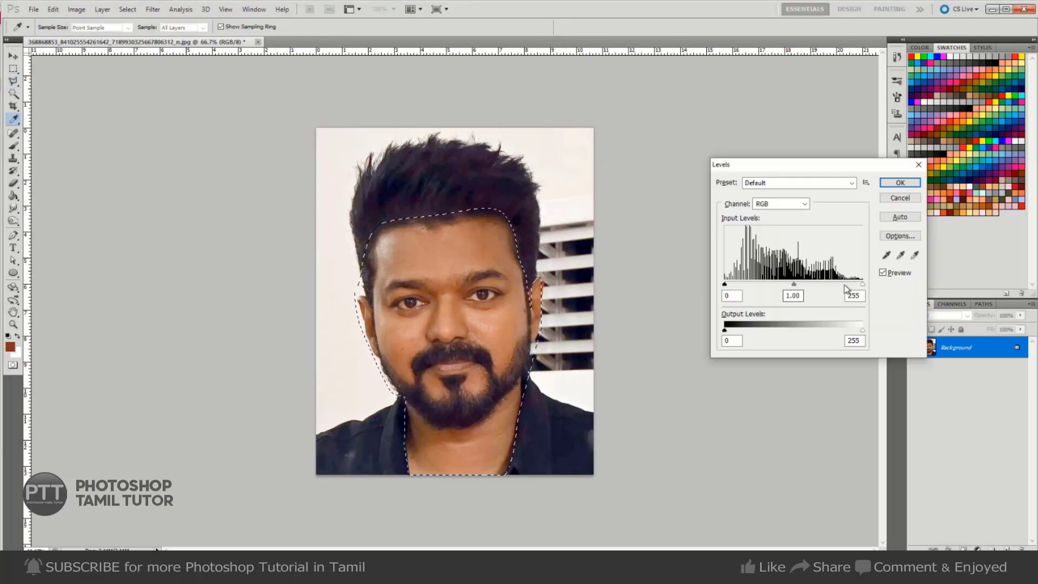
{"action": "left_click_drag", "start_coordinate": [862, 284], "coordinate": [833, 284]}
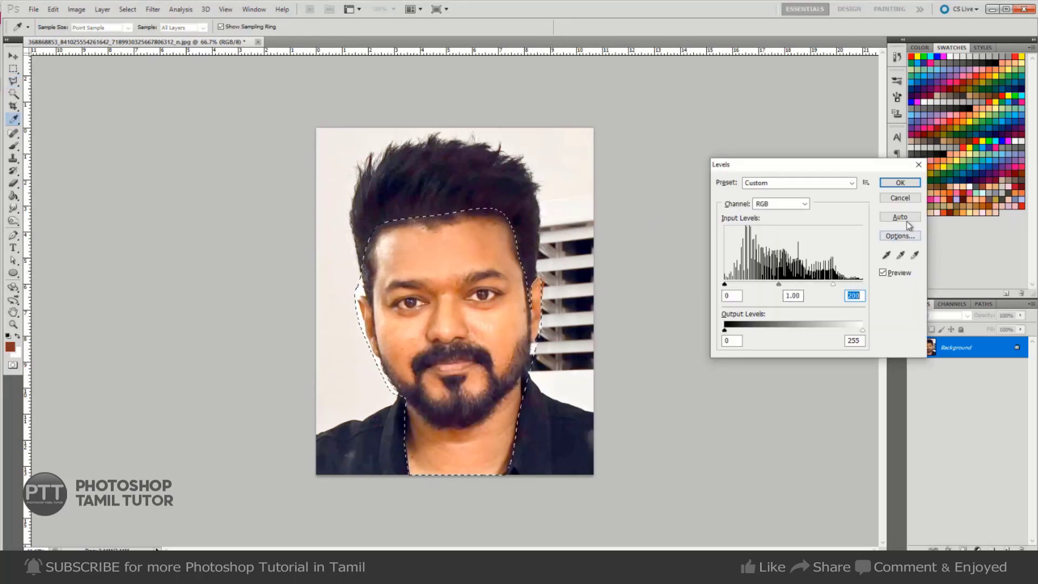
{"action": "left_click", "coordinate": [905, 184]}
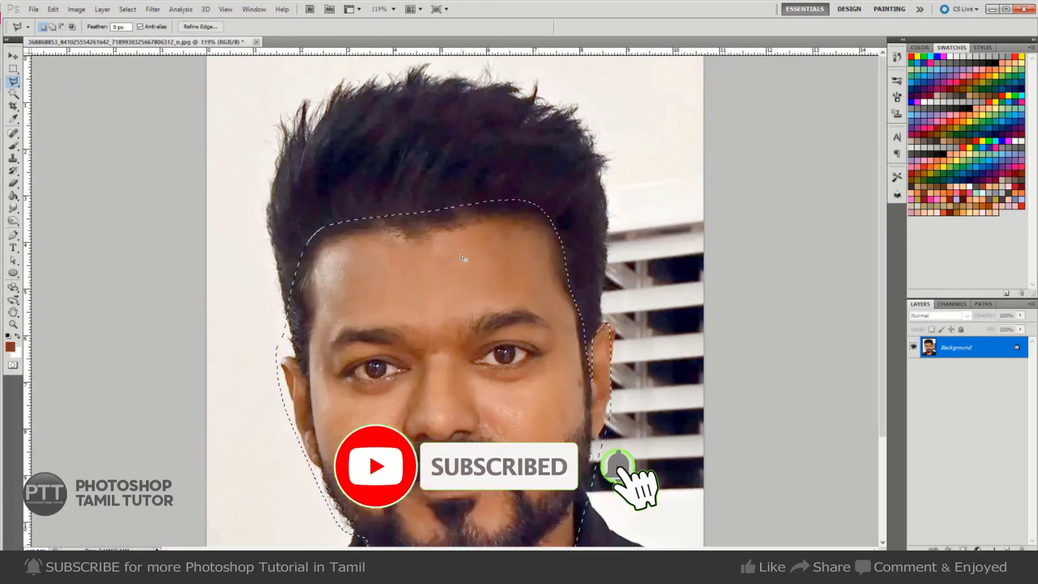
- Feather the face selection by 10 pixels
{"action": "right_click", "coordinate": [460, 252]}
{"action": "left_click", "coordinate": [507, 288]}
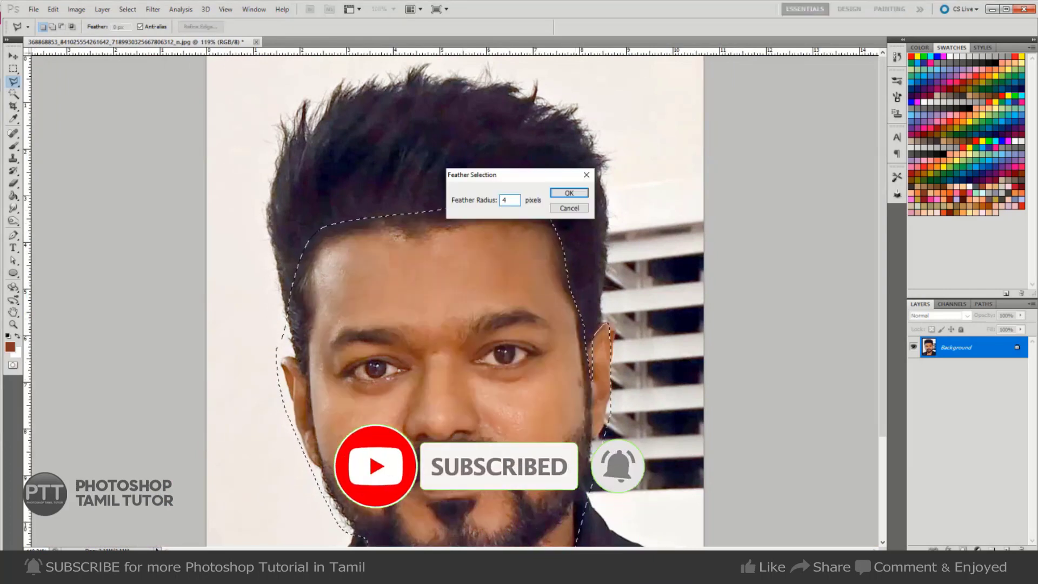
{"action": "type", "text": "10"}
{"action": "key", "text": "Return"}
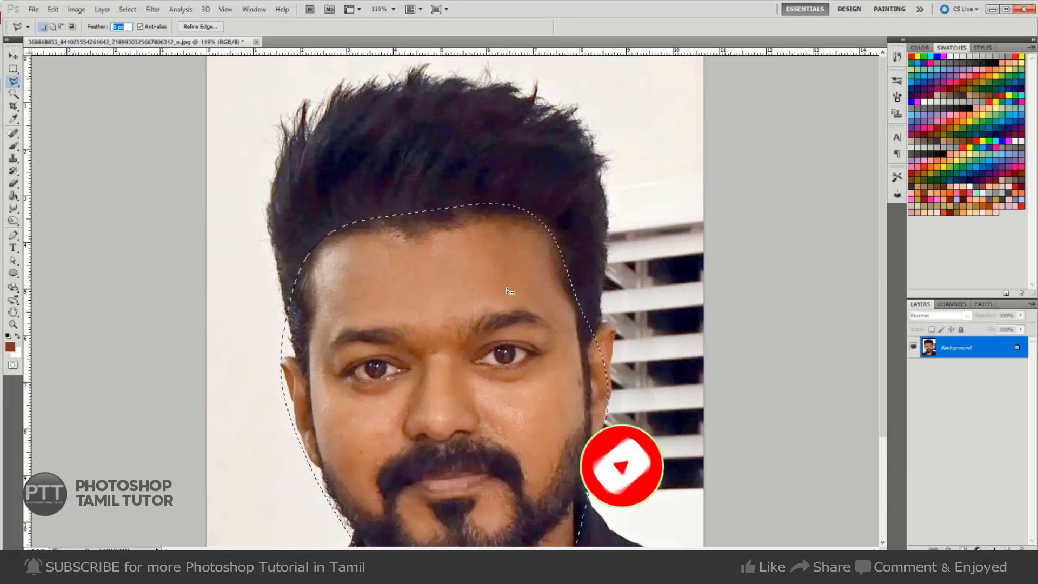
- Apply a second Levels (black 4, gamma 1.18, white 231) to the face, then deselect
{"action": "key", "text": "ctrl+l"}
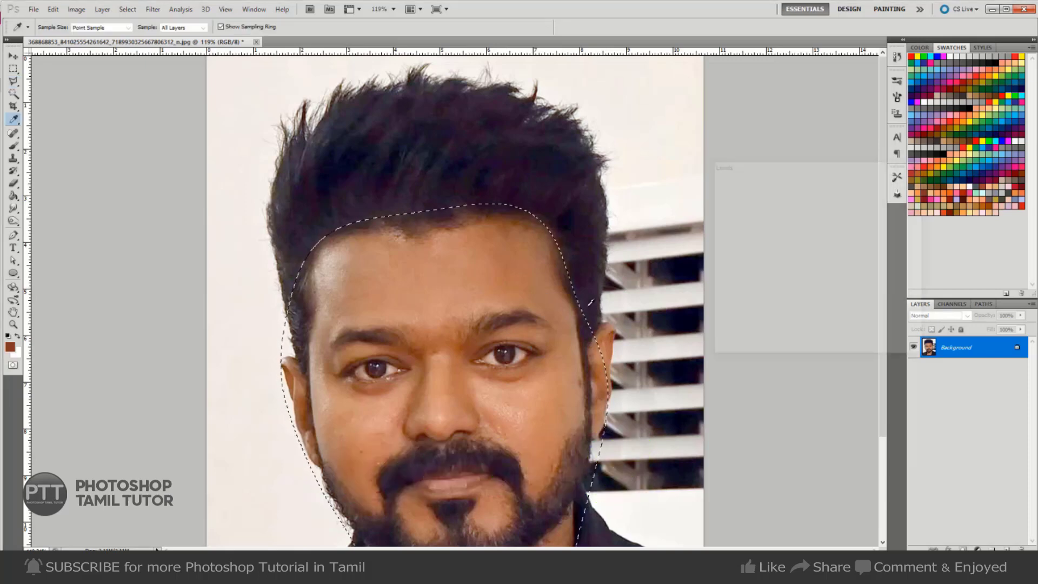
{"action": "left_click_drag", "start_coordinate": [862, 283], "coordinate": [850, 283]}
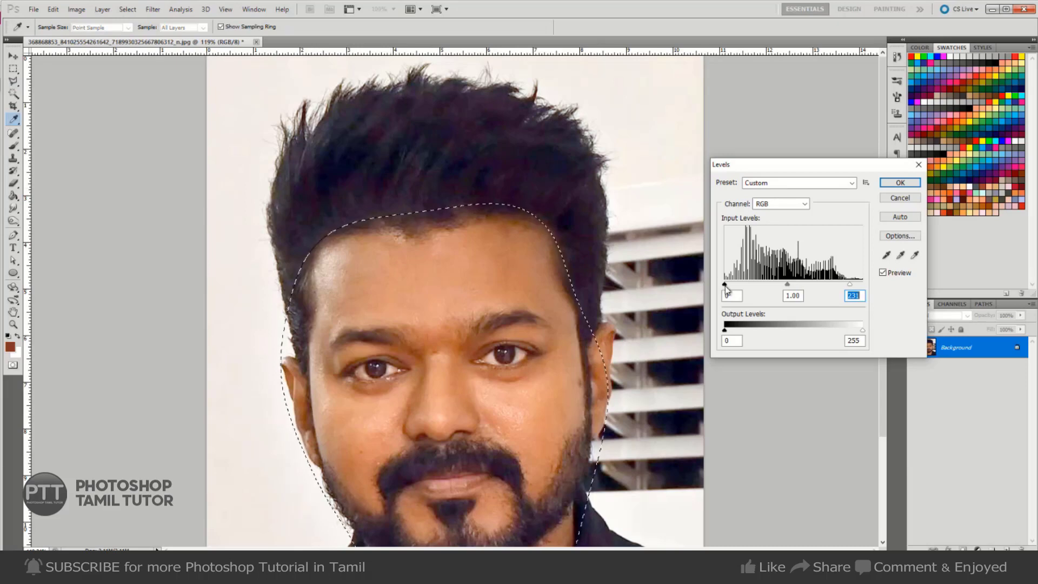
{"action": "left_click_drag", "start_coordinate": [725, 285], "coordinate": [780, 285]}
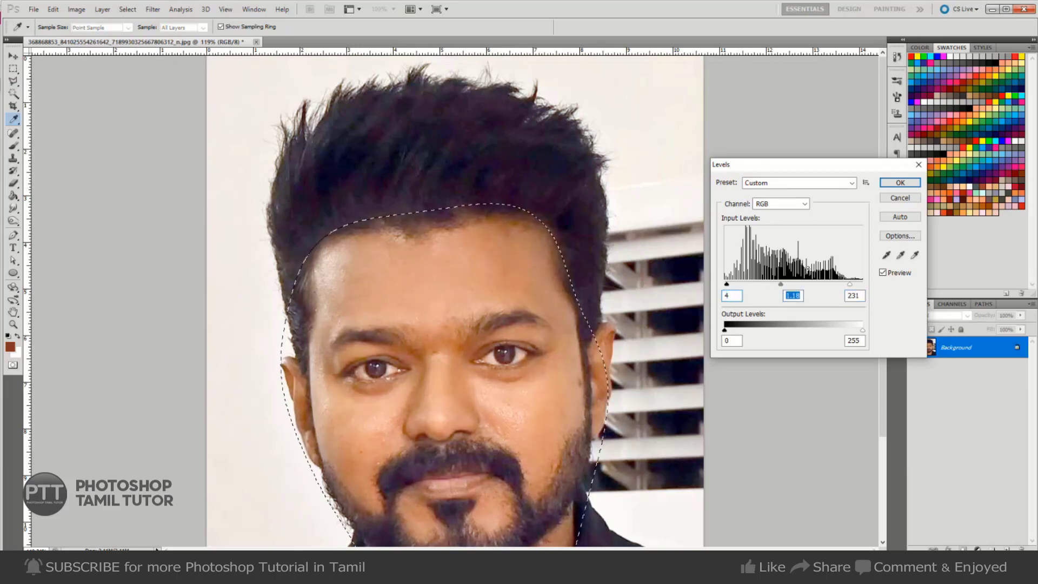
{"action": "left_click", "coordinate": [900, 183]}
{"action": "key", "text": "ctrl+d"}
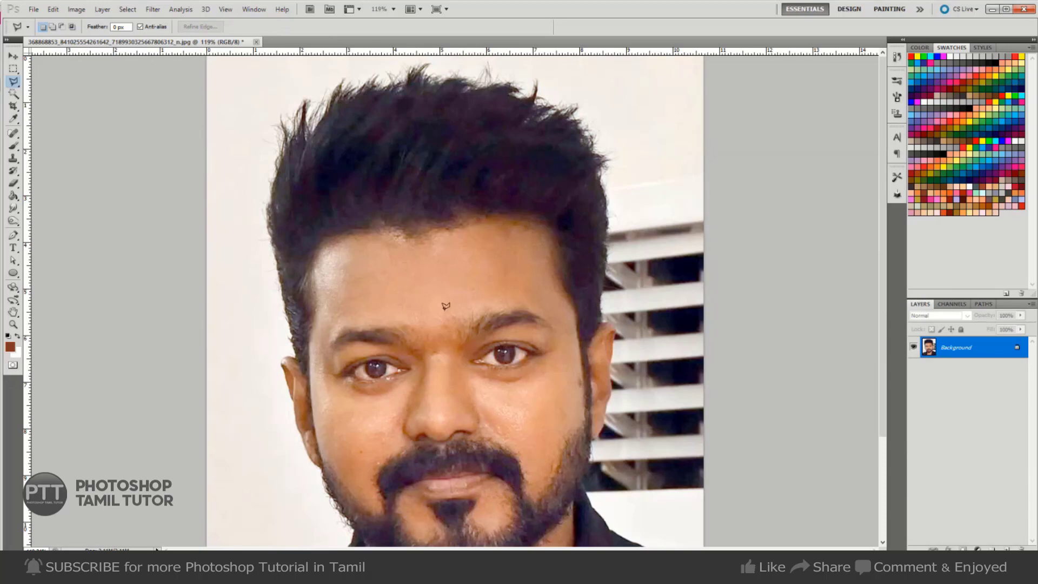
- Reselect the face and adjust the Red, Green and Blue midtones in Levels, then deselect
{"action": "key", "text": "ctrl+shift+d"}
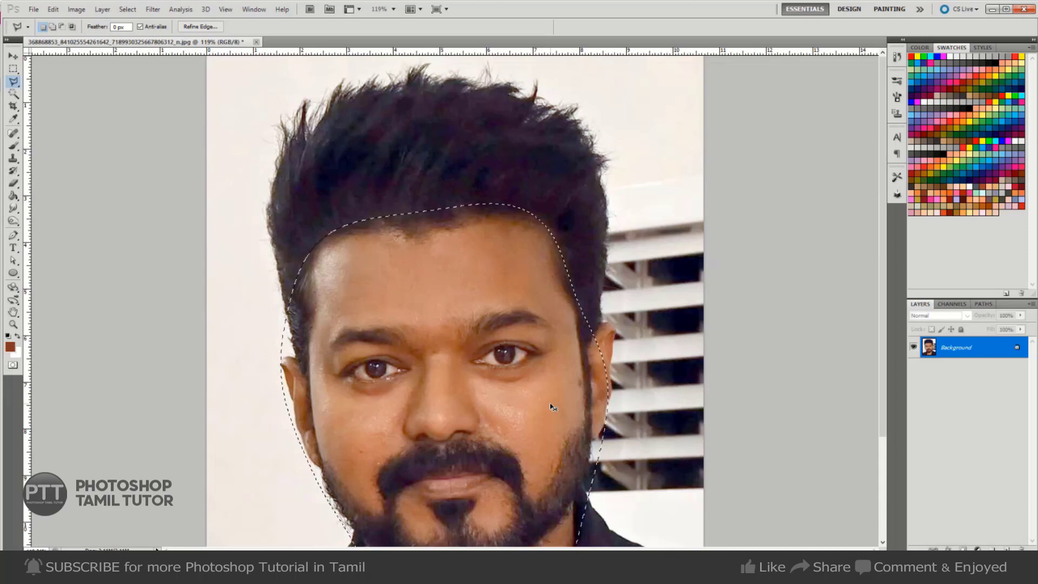
{"action": "key", "text": "ctrl+l"}
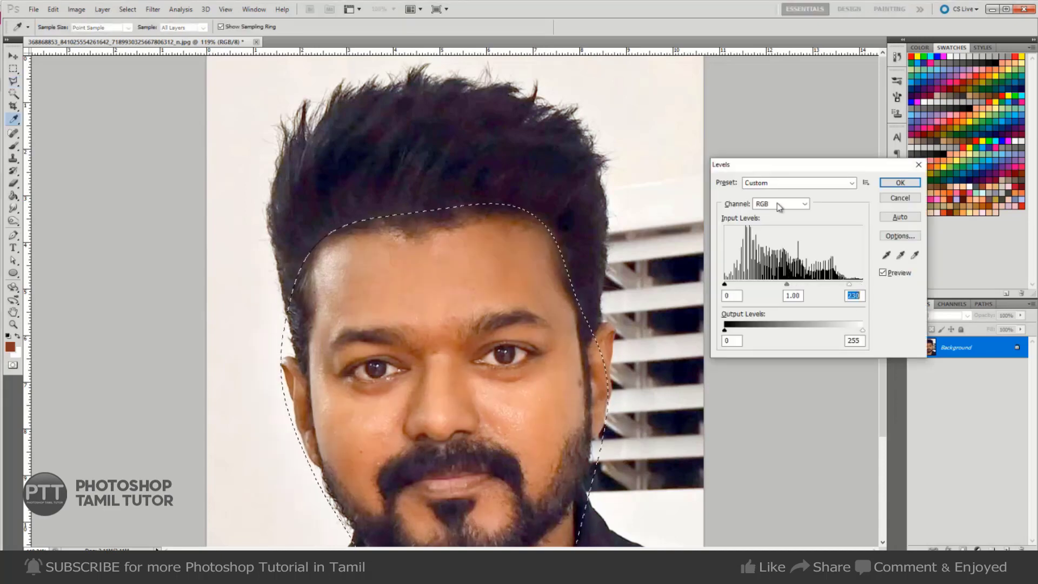
{"action": "left_click", "coordinate": [779, 204]}
{"action": "left_click", "coordinate": [760, 223]}
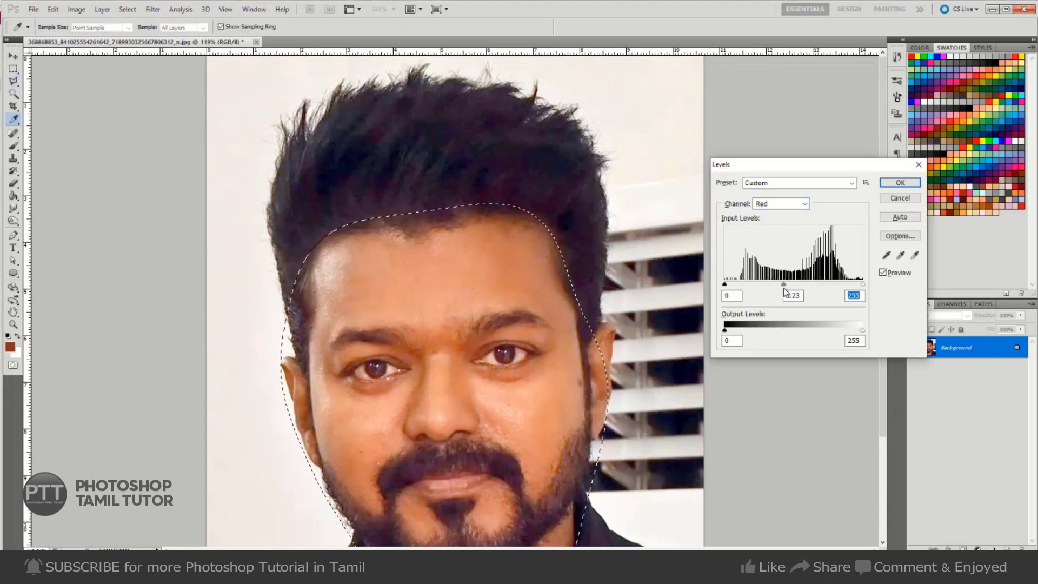
{"action": "left_click_drag", "start_coordinate": [793, 285], "coordinate": [788, 285]}
{"action": "left_click", "coordinate": [779, 204]}
{"action": "left_click", "coordinate": [763, 233]}
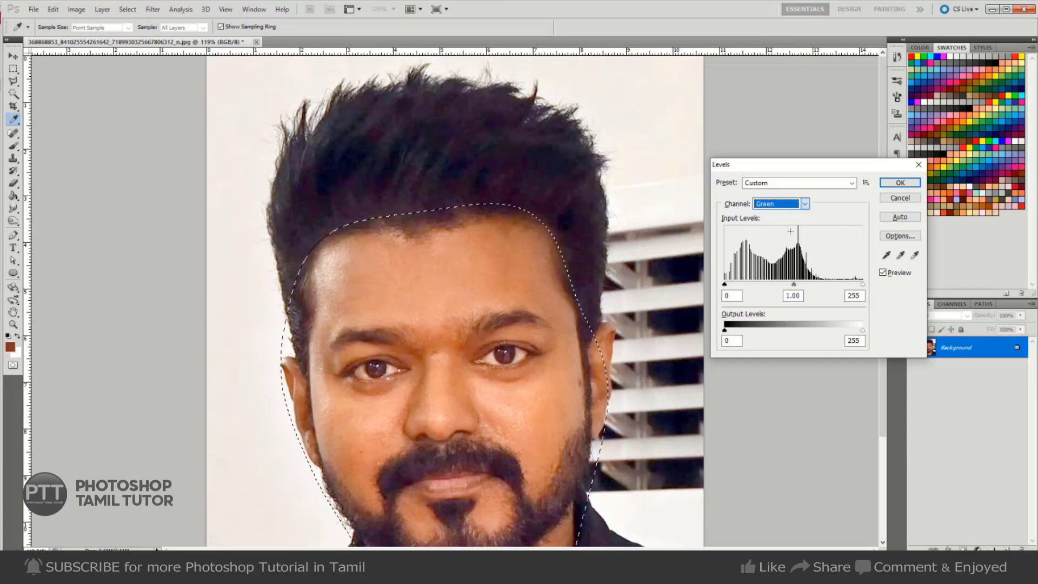
{"action": "left_click_drag", "start_coordinate": [791, 285], "coordinate": [794, 285]}
{"action": "left_click", "coordinate": [788, 204]}
{"action": "left_click", "coordinate": [762, 241]}
{"action": "left_click", "coordinate": [900, 183]}
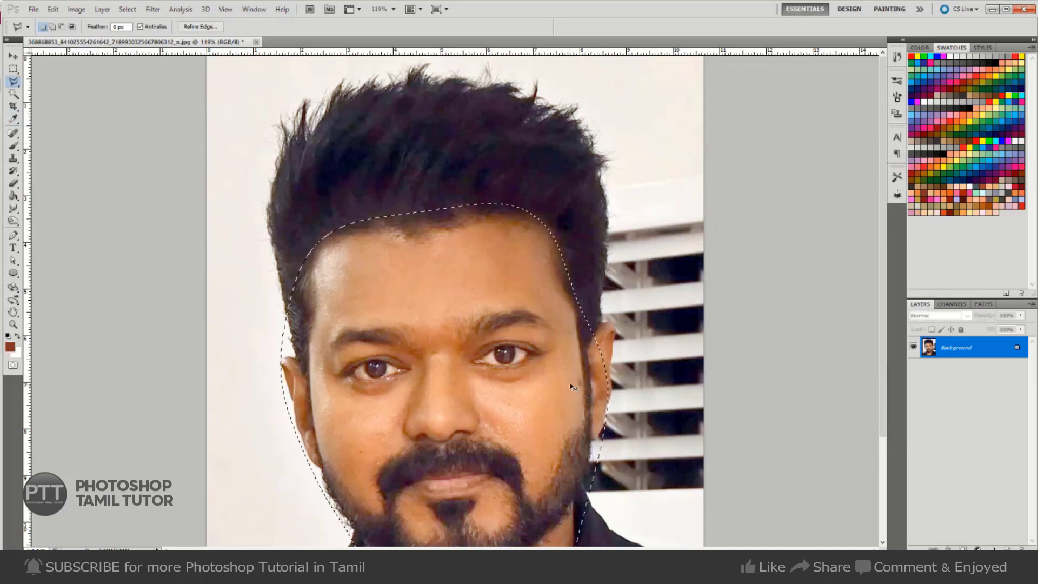
{"action": "key", "text": "ctrl+d"}
{"action": "scroll", "coordinate": [564, 402], "scroll_direction": "down", "scroll_amount": 2}
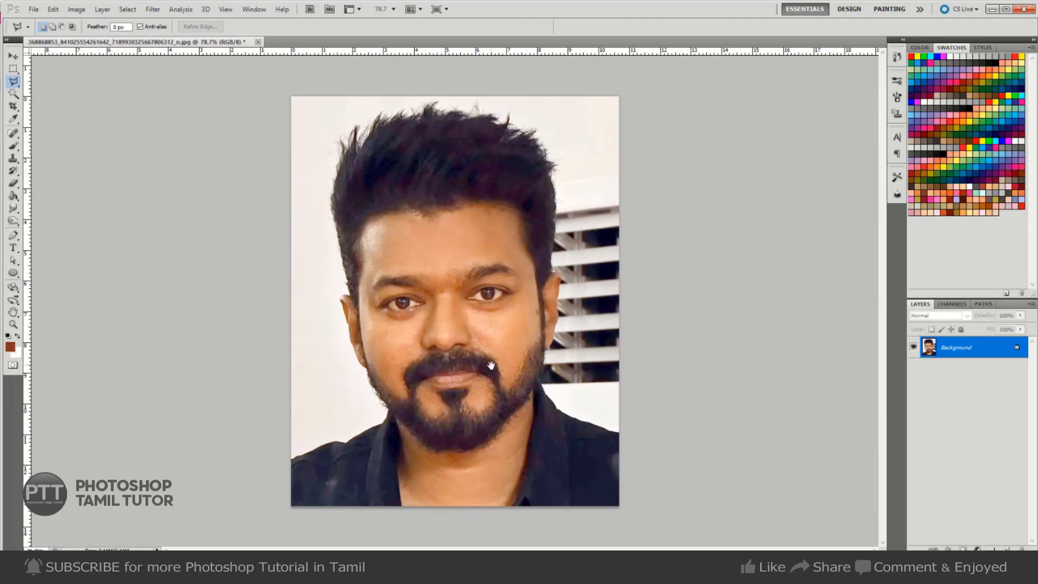
- Create a new white 1 × 1 inch document at 300 pixels/inch, then return to the portrait
{"action": "scroll", "coordinate": [459, 376], "scroll_direction": "up", "scroll_amount": 1}
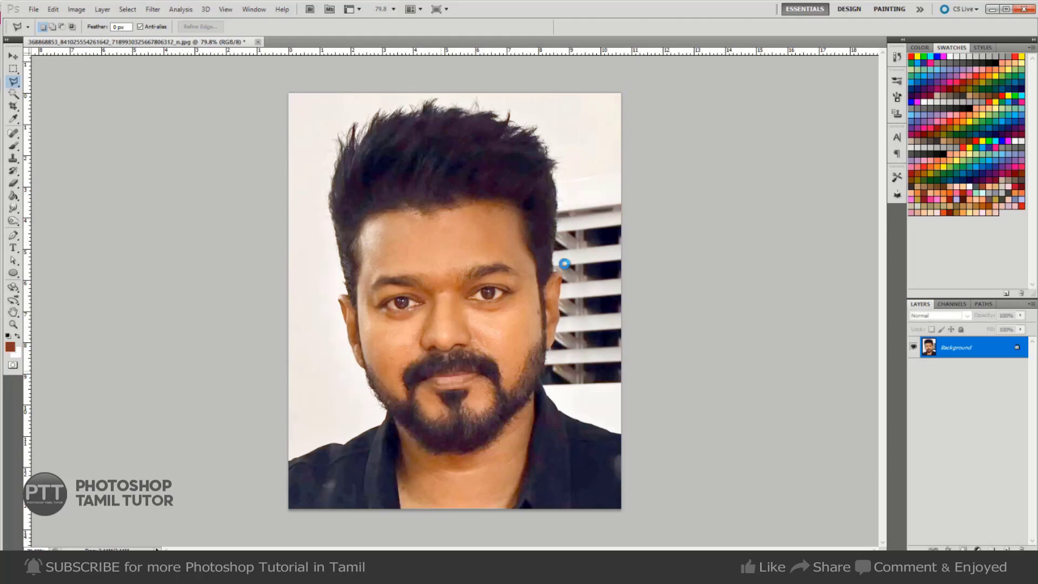
{"action": "key", "text": "ctrl+n"}
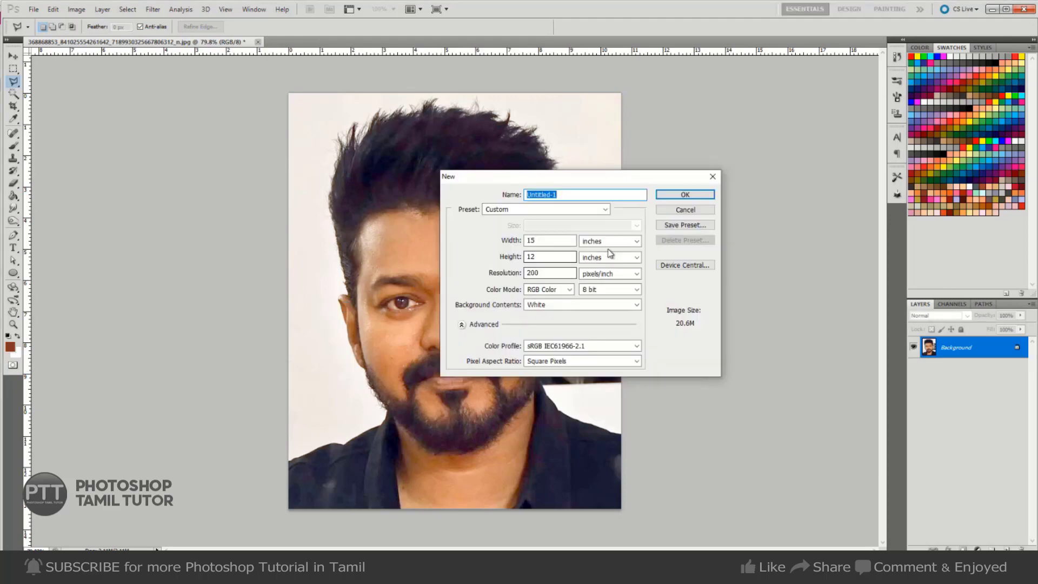
{"action": "left_click", "coordinate": [609, 242]}
{"action": "left_click", "coordinate": [548, 240]}
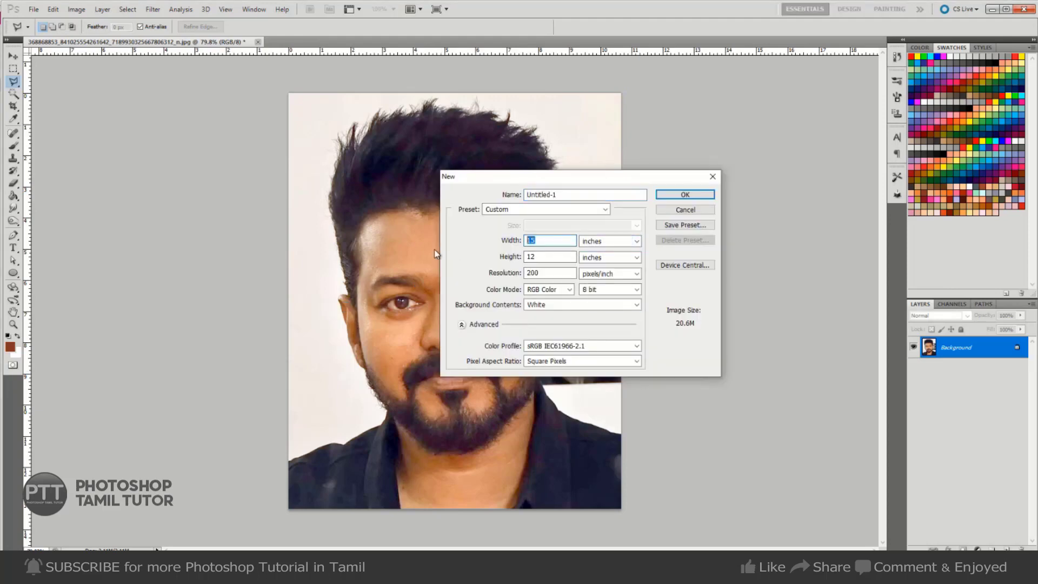
{"action": "type", "text": "1"}
{"action": "key", "text": "Tab"}
{"action": "type", "text": "1"}
{"action": "key", "text": "Tab"}
{"action": "key", "text": "Tab"}
{"action": "type", "text": "300"}
{"action": "key", "text": "Return"}
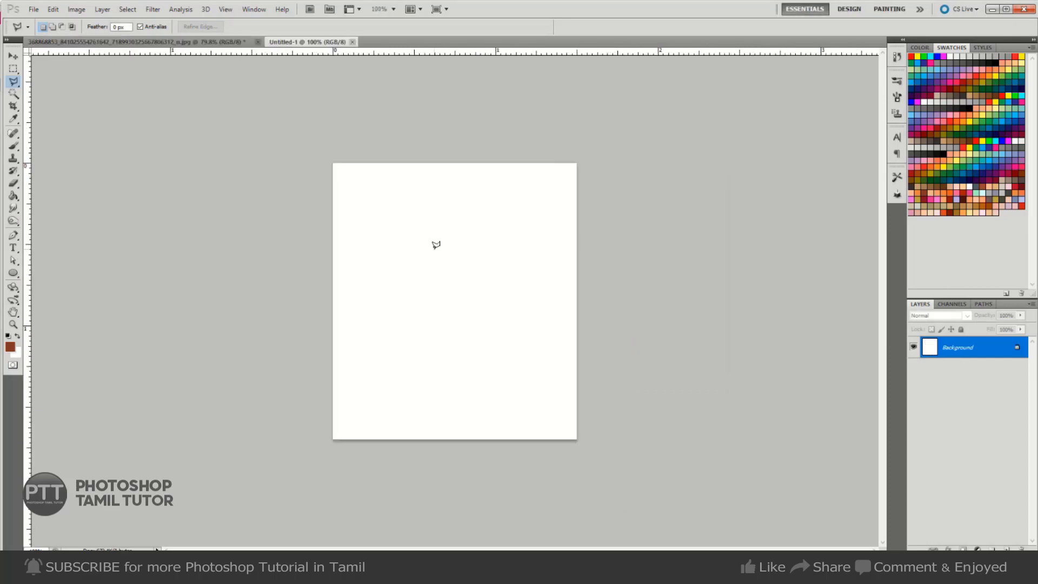
{"action": "key", "text": "ctrl+Tab"}
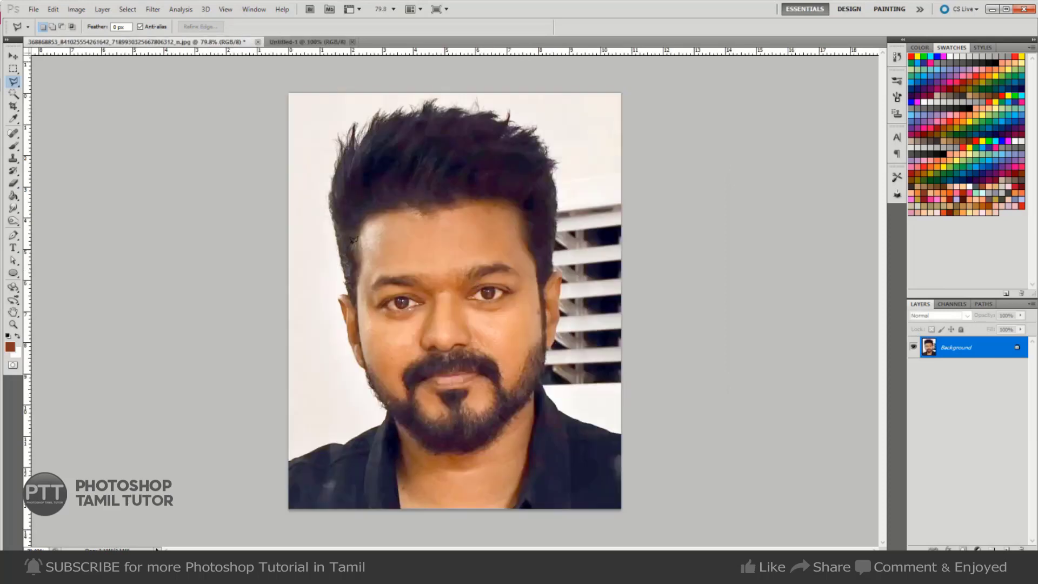
{"action": "key", "text": "p"}
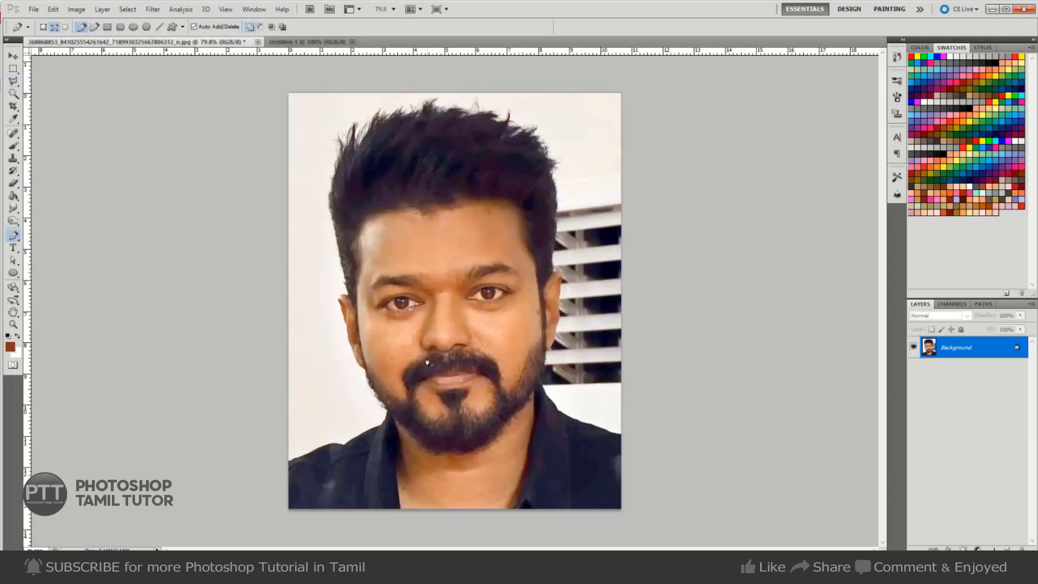
- Convert the Background into Layer 0 and start the pen path at the shoulder edge
{"action": "double_click", "coordinate": [971, 352]}
{"action": "left_click", "coordinate": [600, 181]}
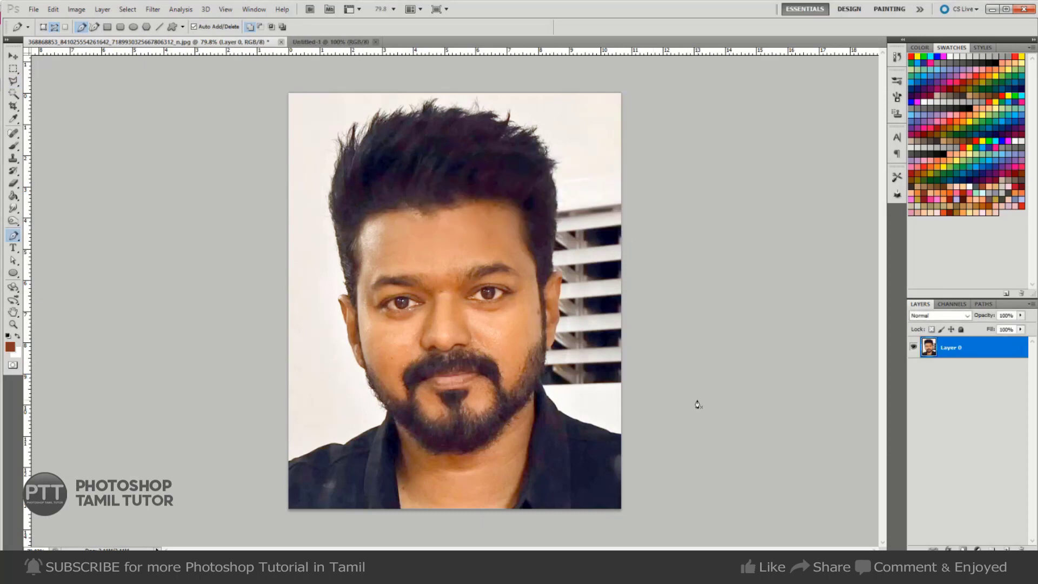
{"action": "scroll", "coordinate": [354, 502], "scroll_direction": "up", "scroll_amount": 1}
{"action": "scroll", "coordinate": [336, 471], "scroll_direction": "up", "scroll_amount": 1}
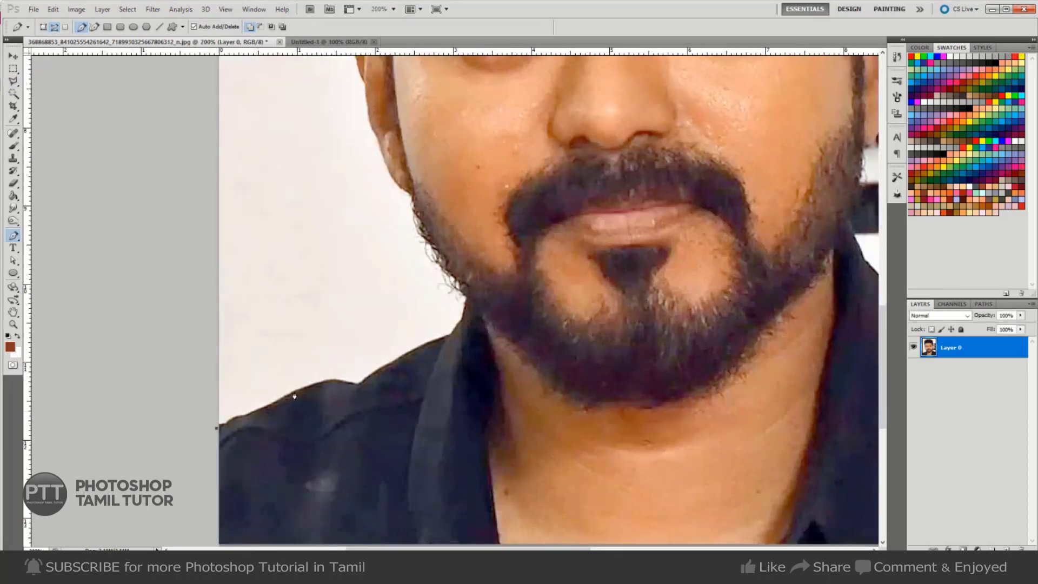
{"action": "left_click_drag", "start_coordinate": [337, 382], "coordinate": [356, 386]}
{"action": "left_click_drag", "start_coordinate": [445, 341], "coordinate": [449, 334]}
- Zoom in on the head and place path points along the left hair edge
{"action": "left_click_drag", "start_coordinate": [404, 170], "coordinate": [417, 265]}
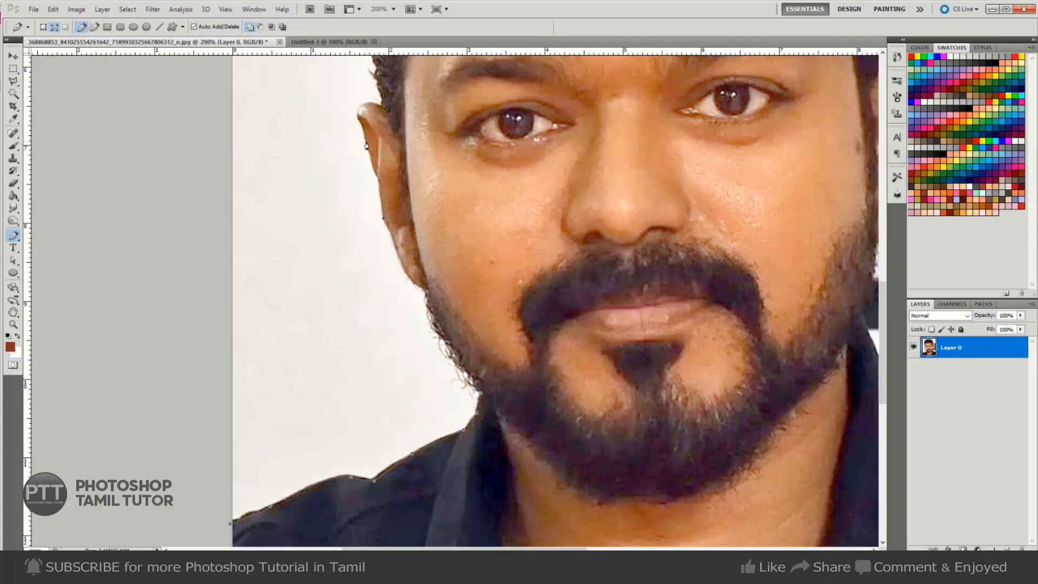
{"action": "mouse_move", "coordinate": [366, 146]}
{"action": "left_mouse_down"}
{"action": "mouse_move", "coordinate": [371, 263]}
{"action": "mouse_move", "coordinate": [437, 245]}
{"action": "left_mouse_up"}
{"action": "key", "text": "ctrl+plus"}
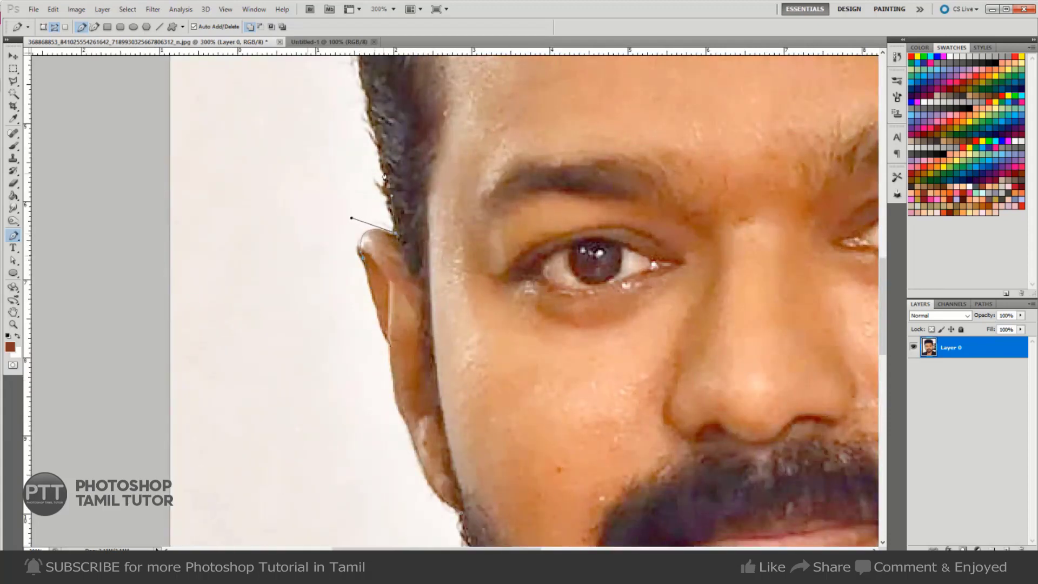
{"action": "left_click_drag", "start_coordinate": [411, 182], "coordinate": [356, 487]}
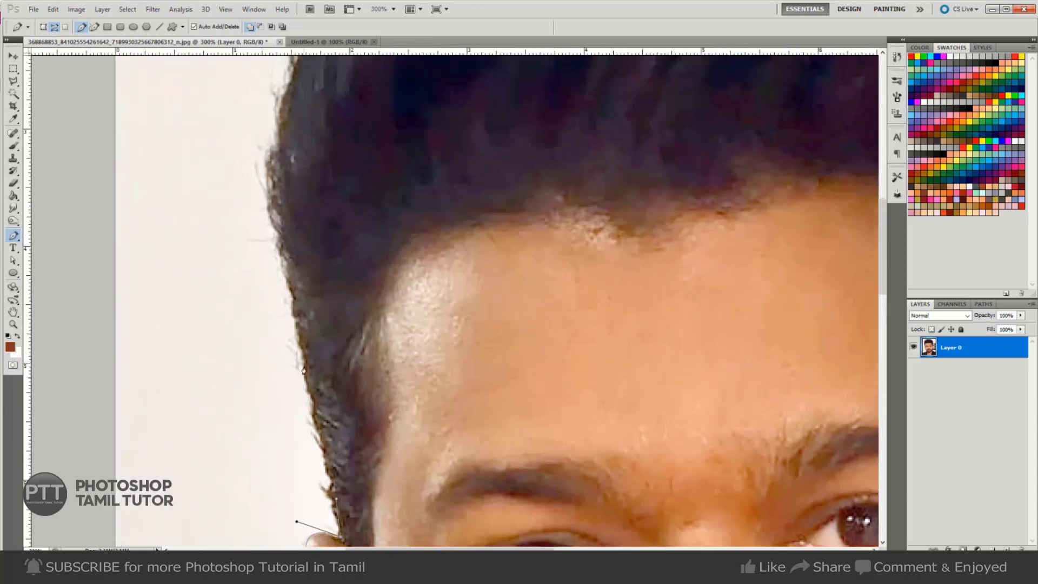
{"action": "left_click_drag", "start_coordinate": [270, 178], "coordinate": [299, 264]}
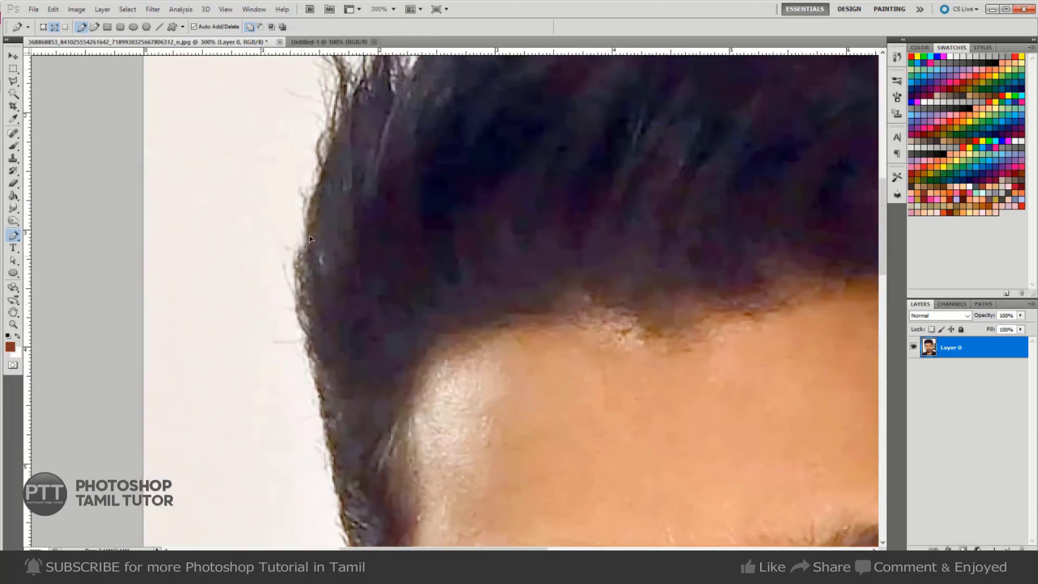
{"action": "left_click", "coordinate": [287, 290]}
{"action": "scroll", "coordinate": [348, 205], "scroll_direction": "down", "scroll_amount": 3}
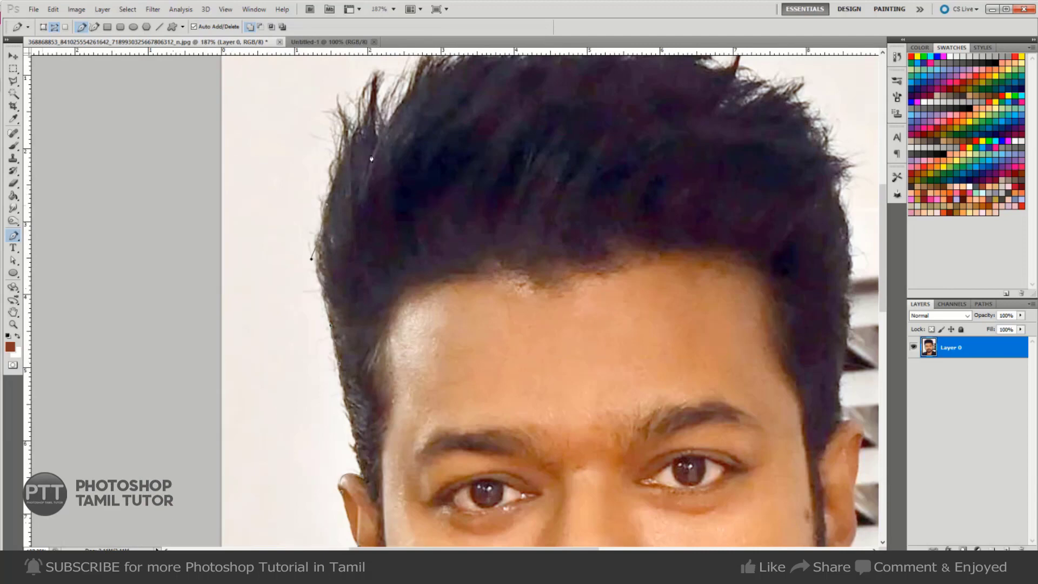
{"action": "left_click", "coordinate": [381, 138]}
{"action": "left_click", "coordinate": [402, 110]}
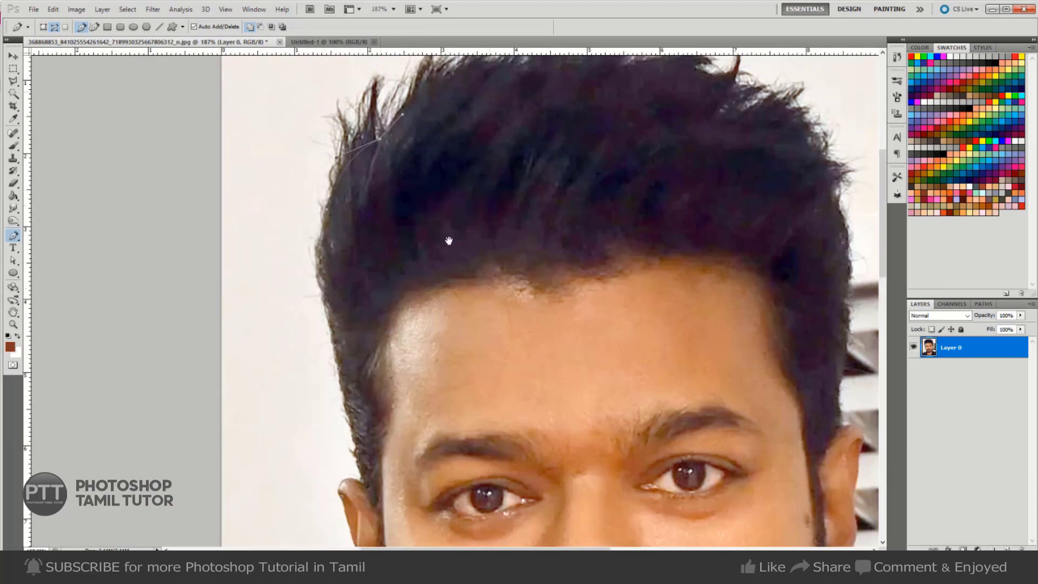
{"action": "scroll", "coordinate": [448, 245], "scroll_direction": "up", "scroll_amount": 3}
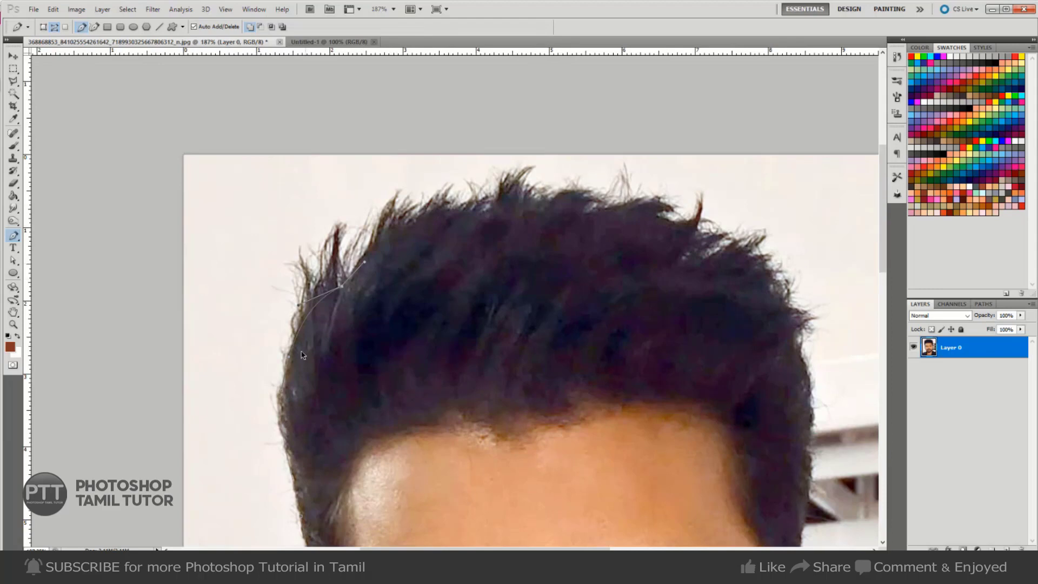
{"action": "key", "text": "ctrl+z"}
{"action": "scroll", "coordinate": [319, 357], "scroll_direction": "down", "scroll_amount": 3}
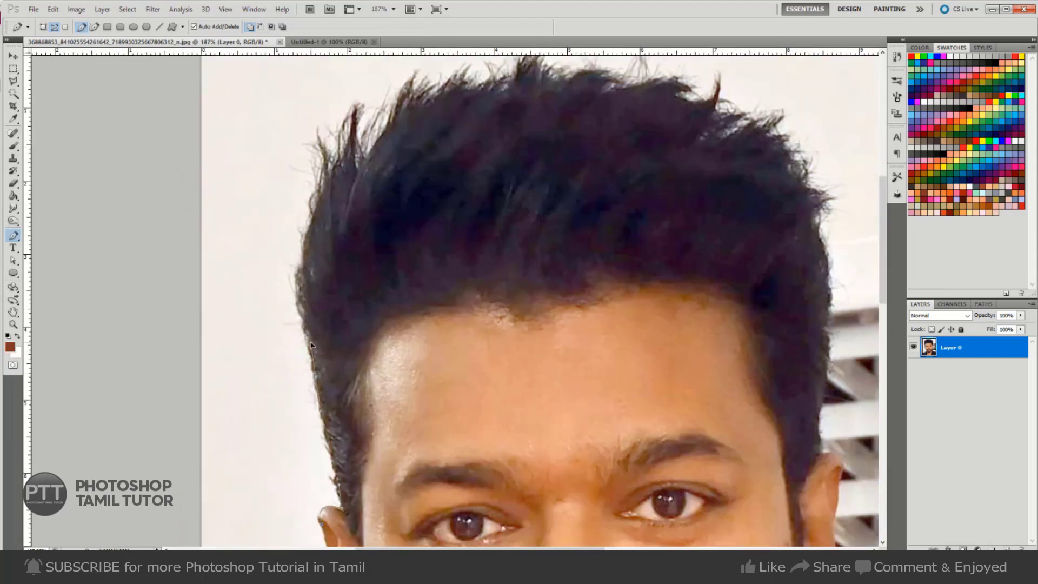
- Curve the path over the top of the hair and down its right side
{"action": "left_click_drag", "start_coordinate": [266, 253], "coordinate": [288, 152]}
{"action": "left_click_drag", "start_coordinate": [283, 201], "coordinate": [263, 316]}
{"action": "left_click_drag", "start_coordinate": [323, 195], "coordinate": [359, 174]}
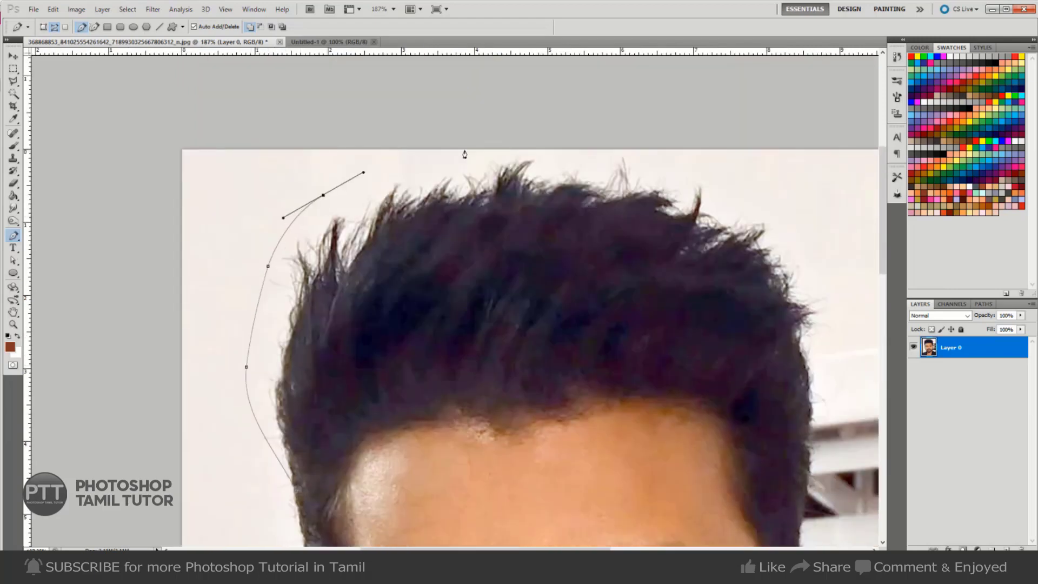
{"action": "left_click_drag", "start_coordinate": [467, 150], "coordinate": [489, 150]}
{"action": "left_click_drag", "start_coordinate": [580, 157], "coordinate": [598, 157]}
{"action": "mouse_move", "coordinate": [811, 225]}
{"action": "left_mouse_down"}
{"action": "mouse_move", "coordinate": [816, 242]}
{"action": "mouse_move", "coordinate": [508, 125]}
{"action": "left_mouse_up"}
{"action": "left_click_drag", "start_coordinate": [527, 269], "coordinate": [516, 297]}
{"action": "left_click", "coordinate": [503, 318]}
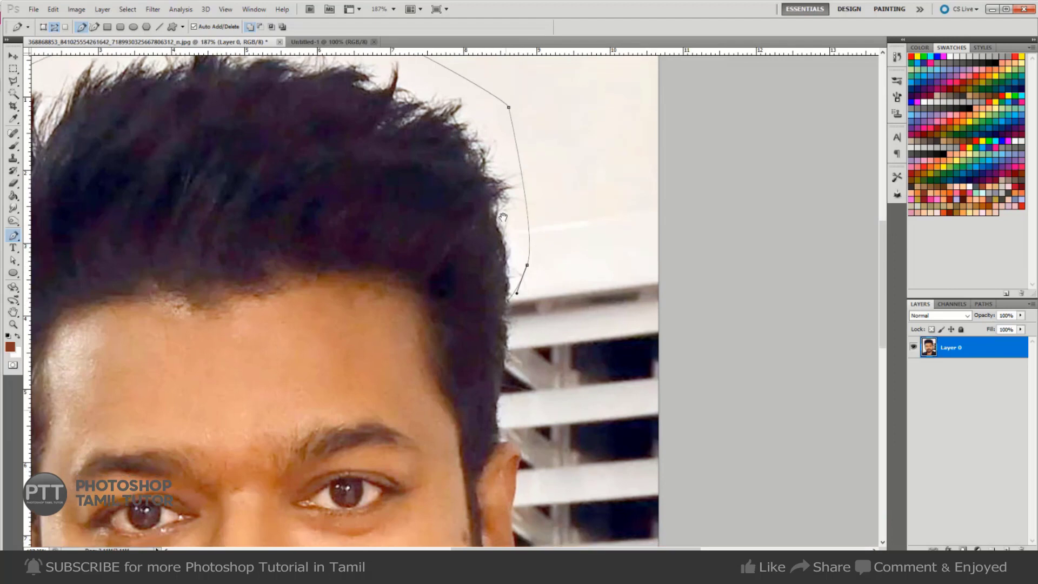
{"action": "scroll", "coordinate": [503, 325], "scroll_direction": "down", "scroll_amount": 3}
{"action": "left_click", "coordinate": [501, 177]}
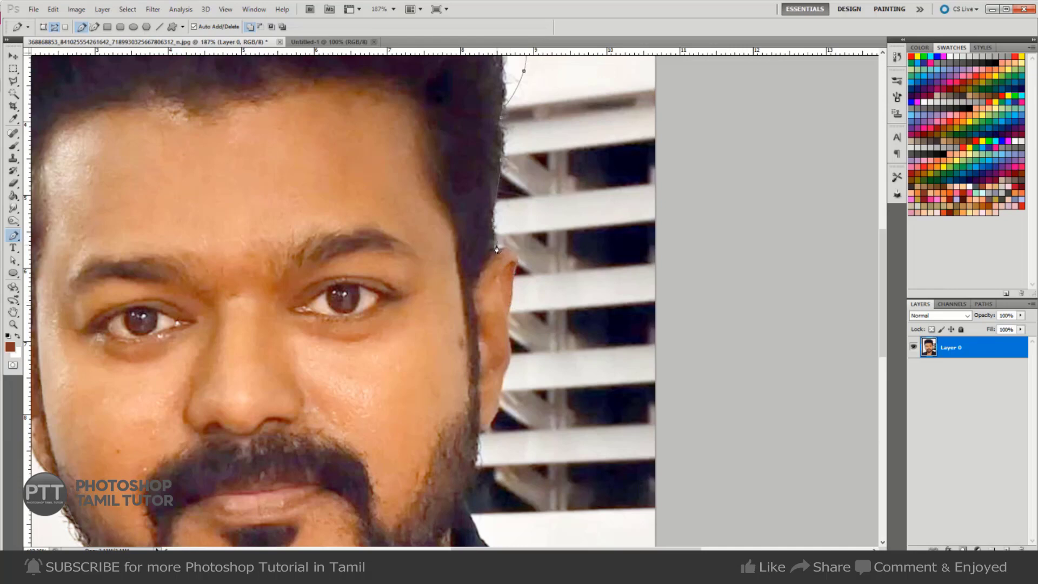
- Continue the path around the ear and along the jaw
{"action": "left_click", "coordinate": [494, 270], "text": "ctrl"}
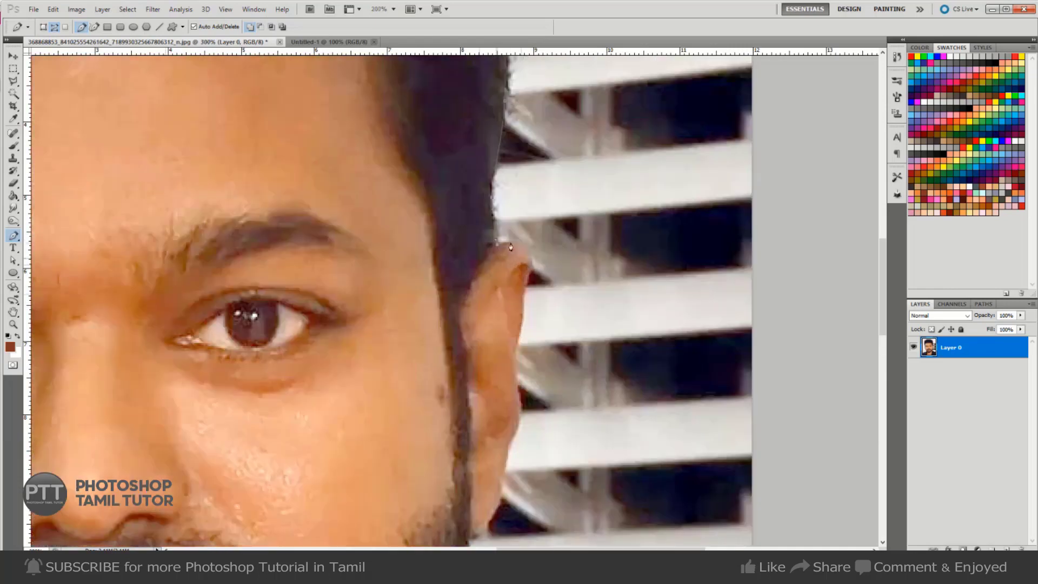
{"action": "left_click", "coordinate": [524, 310]}
{"action": "left_click_drag", "start_coordinate": [511, 438], "coordinate": [480, 157]}
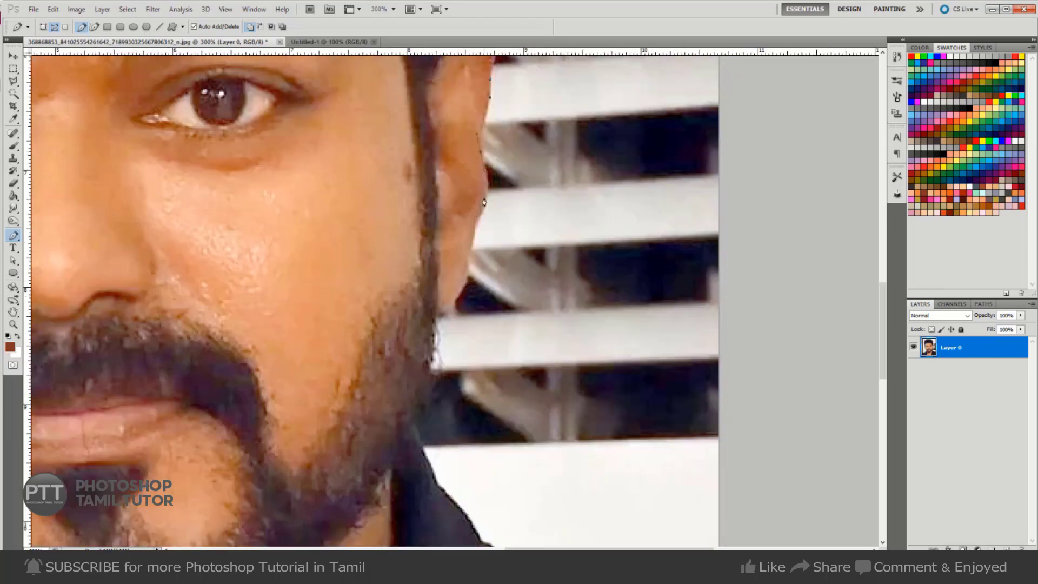
{"action": "left_click_drag", "start_coordinate": [487, 200], "coordinate": [464, 239]}
{"action": "left_click_drag", "start_coordinate": [426, 315], "coordinate": [431, 341]}
{"action": "mouse_move", "coordinate": [427, 378]}
{"action": "left_mouse_down"}
{"action": "mouse_move", "coordinate": [432, 293]}
{"action": "mouse_move", "coordinate": [443, 361]}
{"action": "mouse_move", "coordinate": [329, 159]}
{"action": "left_mouse_up"}
- Trace the path down the neck and along the shoulder to the photo edge
{"action": "left_click", "coordinate": [450, 381]}
{"action": "left_click", "coordinate": [372, 213]}
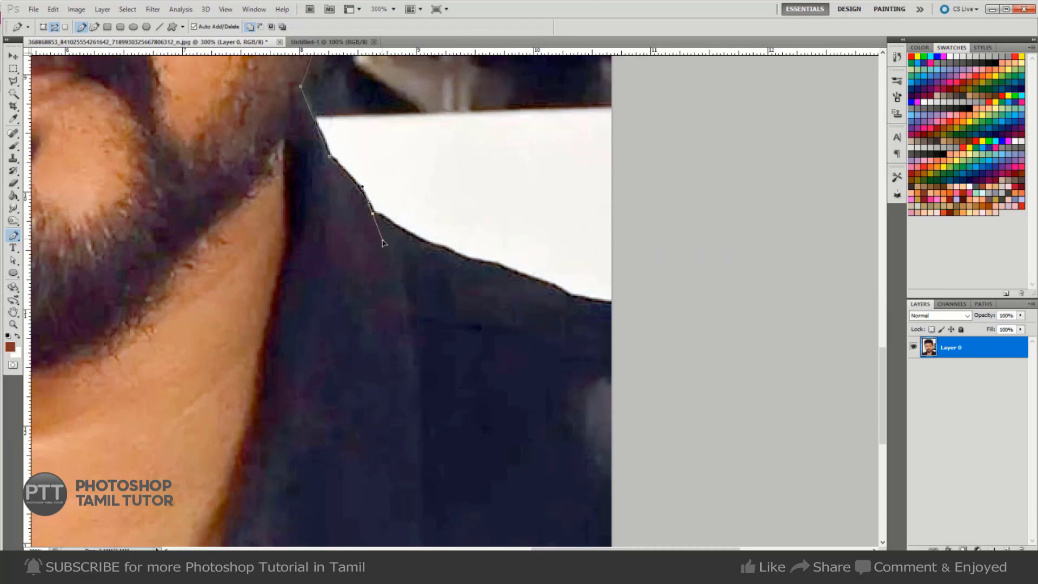
{"action": "left_click", "coordinate": [423, 243]}
{"action": "left_click", "coordinate": [464, 257]}
{"action": "left_click", "coordinate": [500, 266]}
{"action": "left_click", "coordinate": [518, 274]}
{"action": "left_click", "coordinate": [537, 282]}
{"action": "left_click", "coordinate": [574, 298]}
{"action": "left_click", "coordinate": [630, 308]}
- Close the pen path around the background outside the photo edges
{"action": "key", "text": "ctrl+minus"}
{"action": "key", "text": "ctrl+minus"}
{"action": "key", "text": "ctrl+minus"}
{"action": "key", "text": "ctrl+minus"}
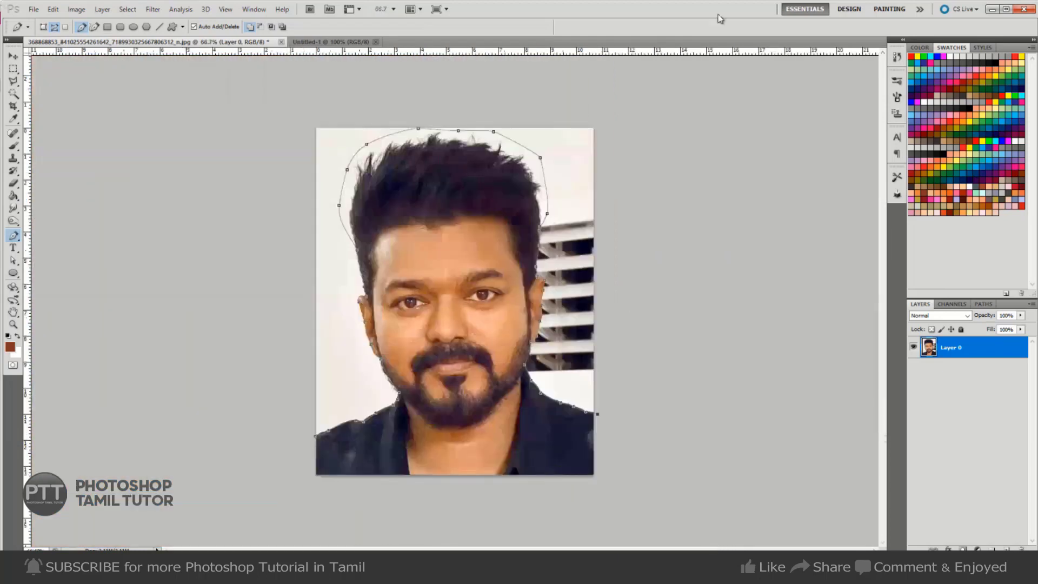
{"action": "left_click", "coordinate": [619, 99]}
{"action": "left_click", "coordinate": [298, 119]}
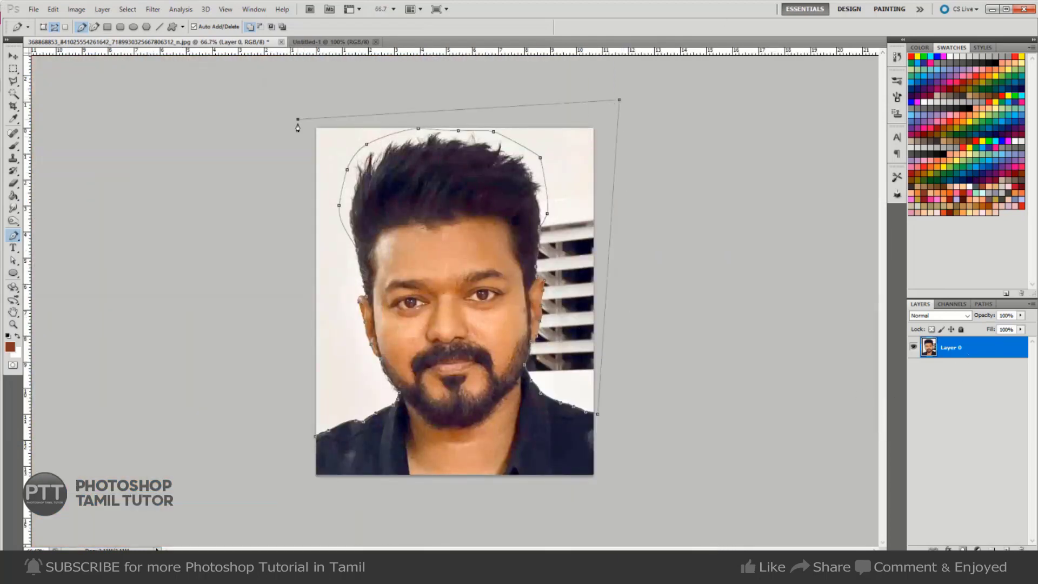
{"action": "left_click", "coordinate": [290, 352]}
{"action": "left_click", "coordinate": [299, 437]}
{"action": "left_click", "coordinate": [317, 436]}
- Turn the path into a selection, feather it 45 pixels, and delete the background
{"action": "key", "text": "ctrl+Return"}
{"action": "key", "text": "m"}
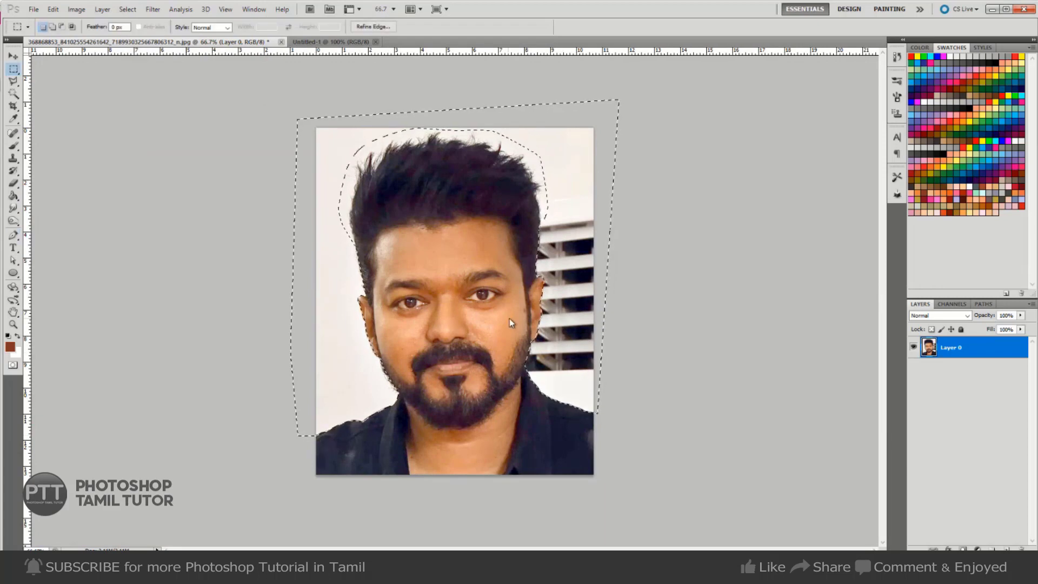
{"action": "right_click", "coordinate": [509, 319]}
{"action": "left_click", "coordinate": [537, 354]}
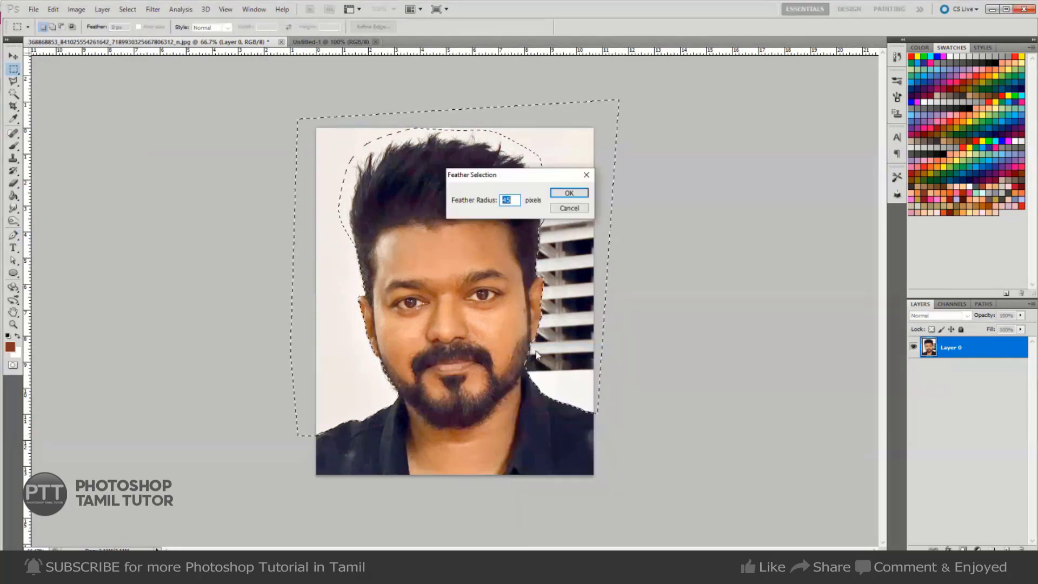
{"action": "key", "text": "Return"}
{"action": "key", "text": "Delete"}
{"action": "key", "text": "ctrl+d"}
- Select the whole canvas and copy the cut-out portrait
{"action": "key", "text": "v"}
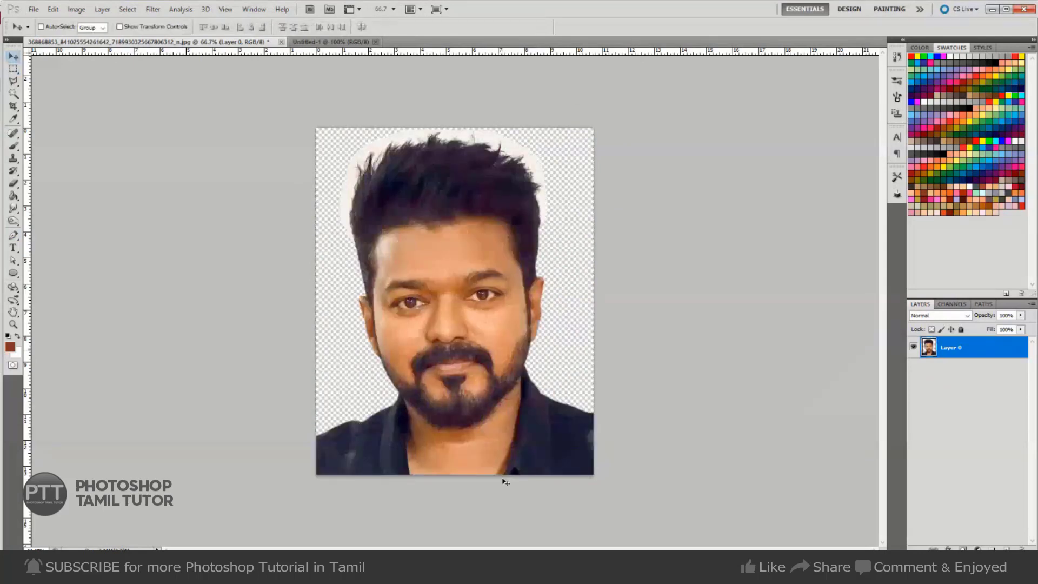
{"action": "key", "text": "ctrl+a"}
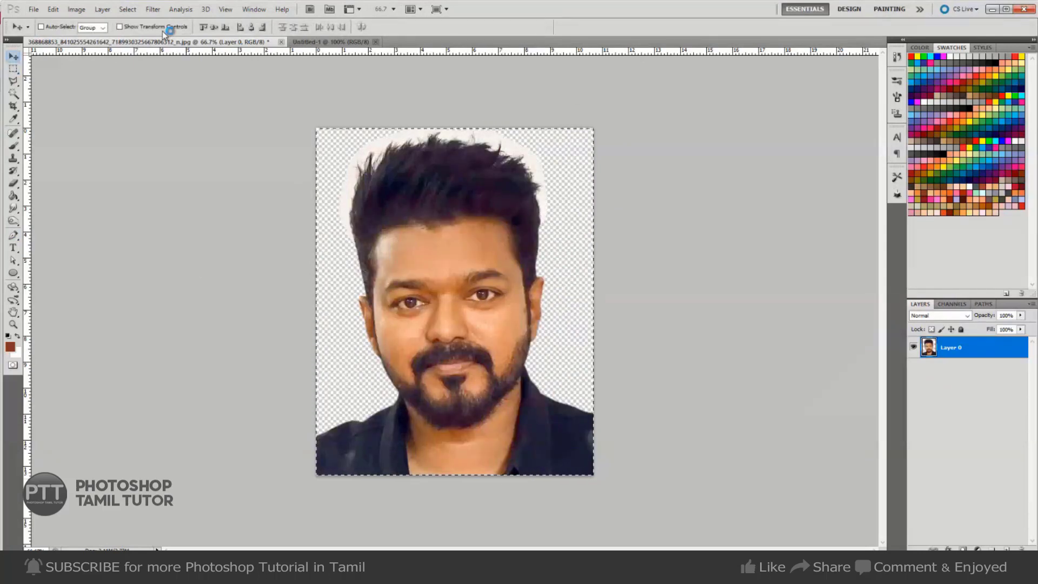
{"action": "left_click", "coordinate": [127, 9]}
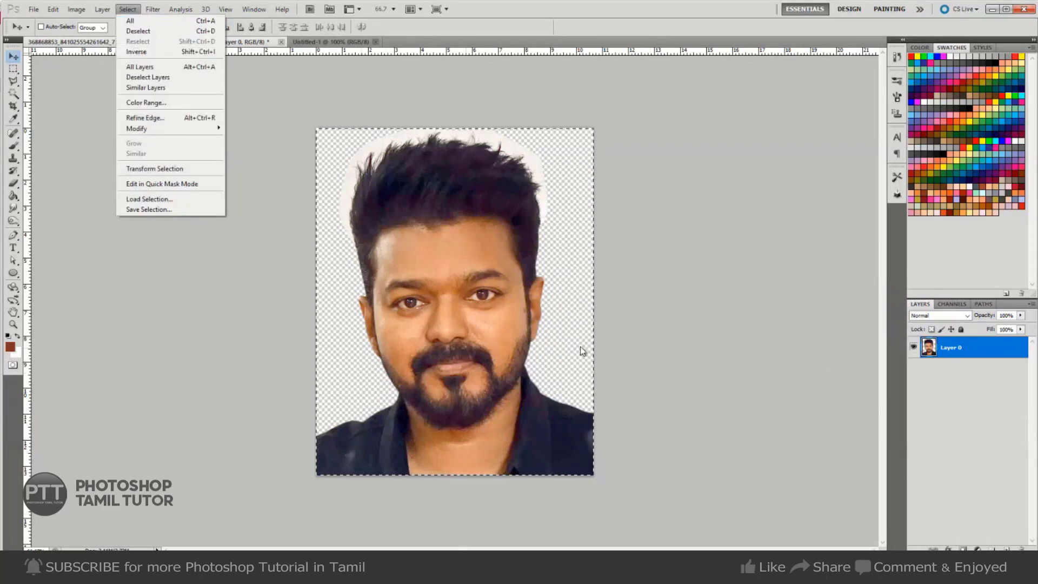
{"action": "left_click", "coordinate": [53, 9]}
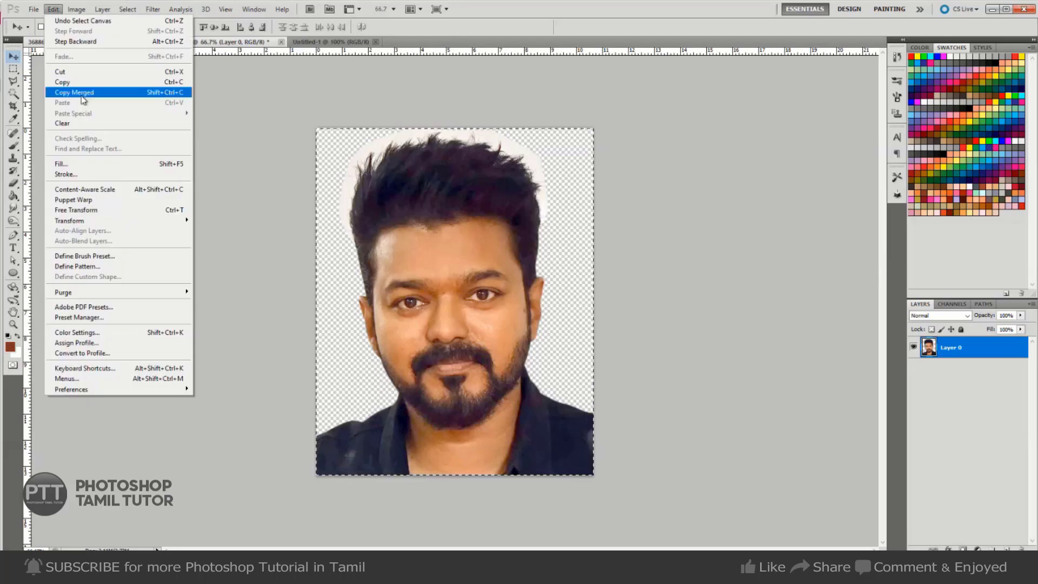
{"action": "left_click", "coordinate": [98, 82]}
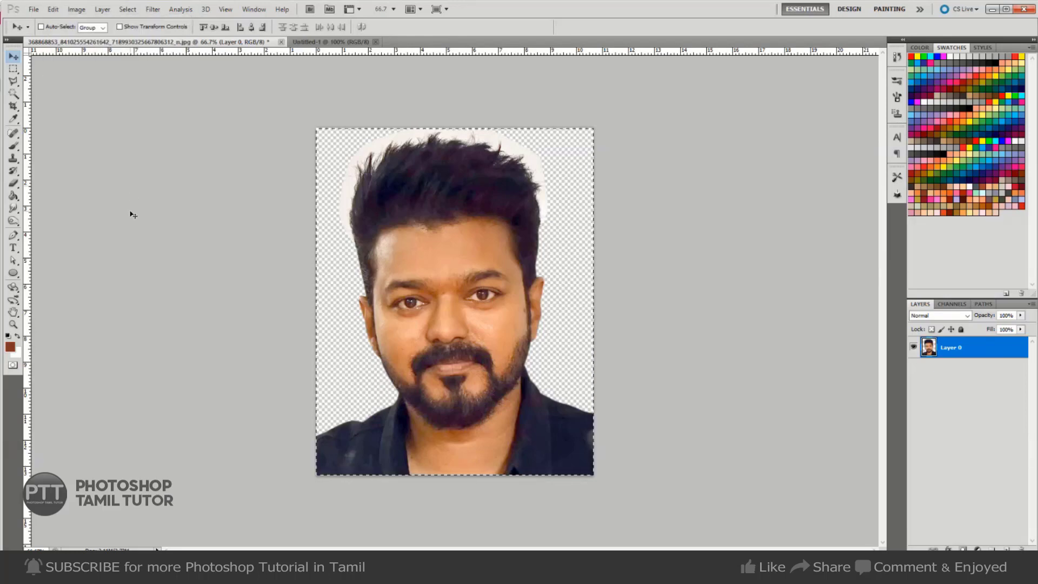
- Paste the portrait into Untitled-1, scale it to about 47%, and place it near the top
{"action": "key", "text": "ctrl+Tab"}
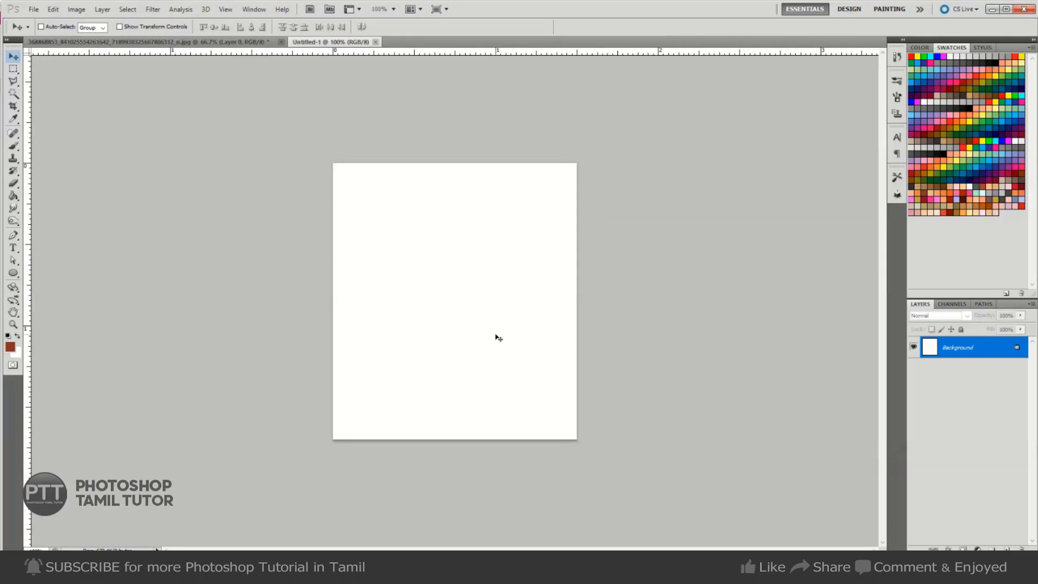
{"action": "key", "text": "ctrl+v"}
{"action": "key", "text": "ctrl+t"}
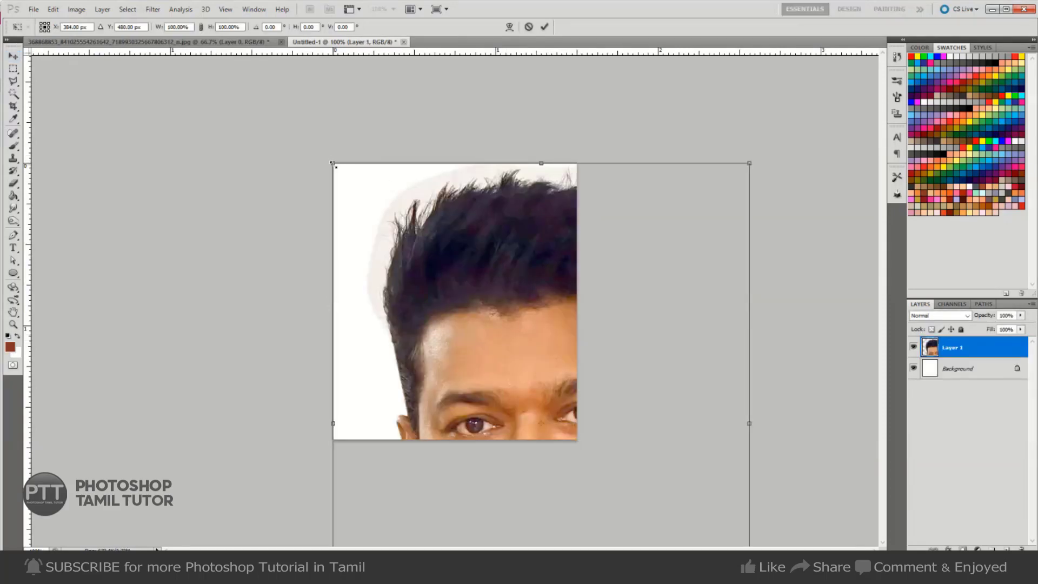
{"action": "left_click_drag", "start_coordinate": [333, 163], "coordinate": [418, 270]}
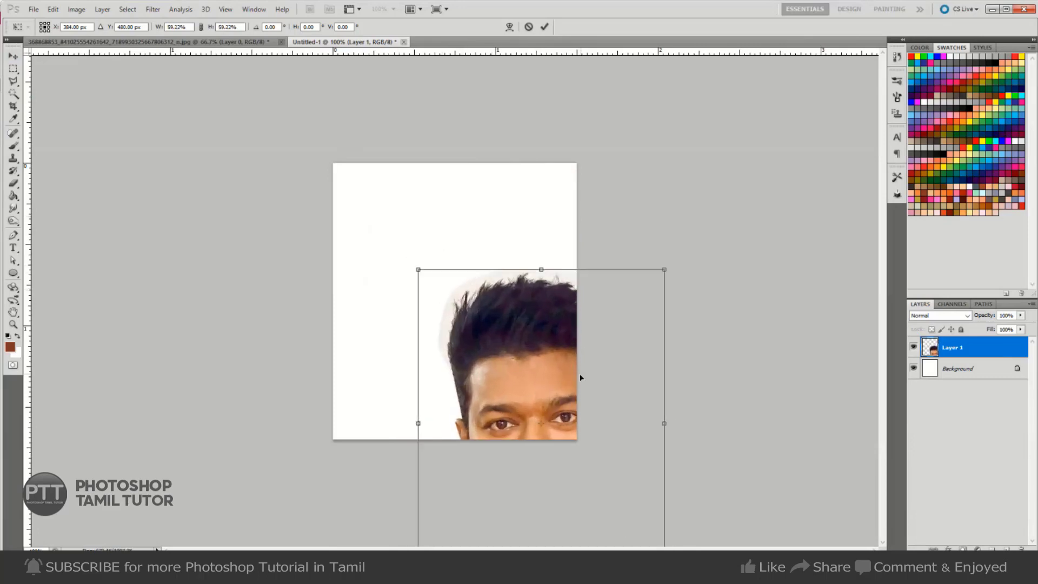
{"action": "left_click_drag", "start_coordinate": [581, 377], "coordinate": [496, 263]}
{"action": "left_click_drag", "start_coordinate": [584, 153], "coordinate": [555, 191]}
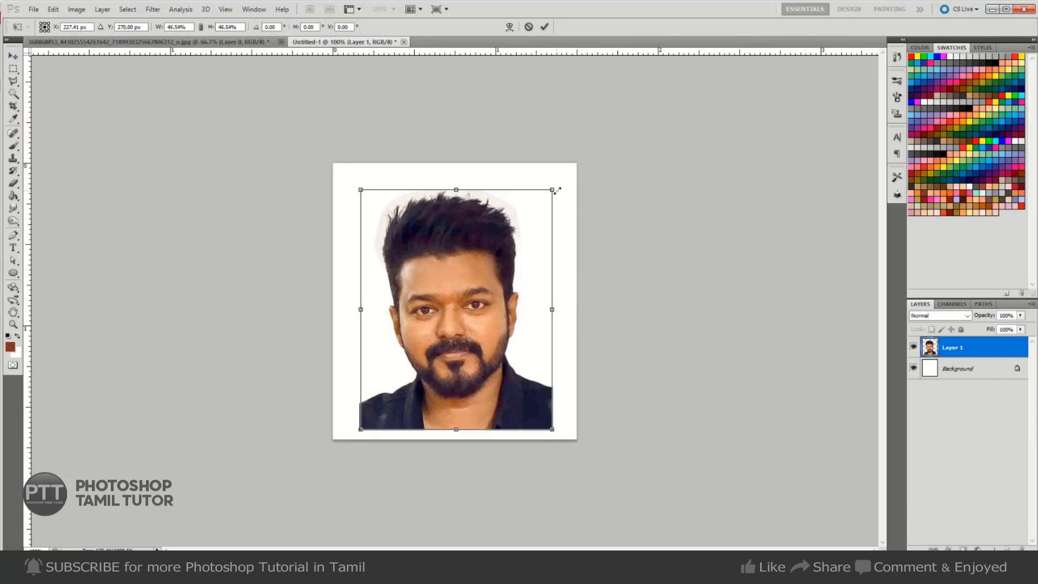
{"action": "left_click_drag", "start_coordinate": [464, 313], "coordinate": [463, 298]}
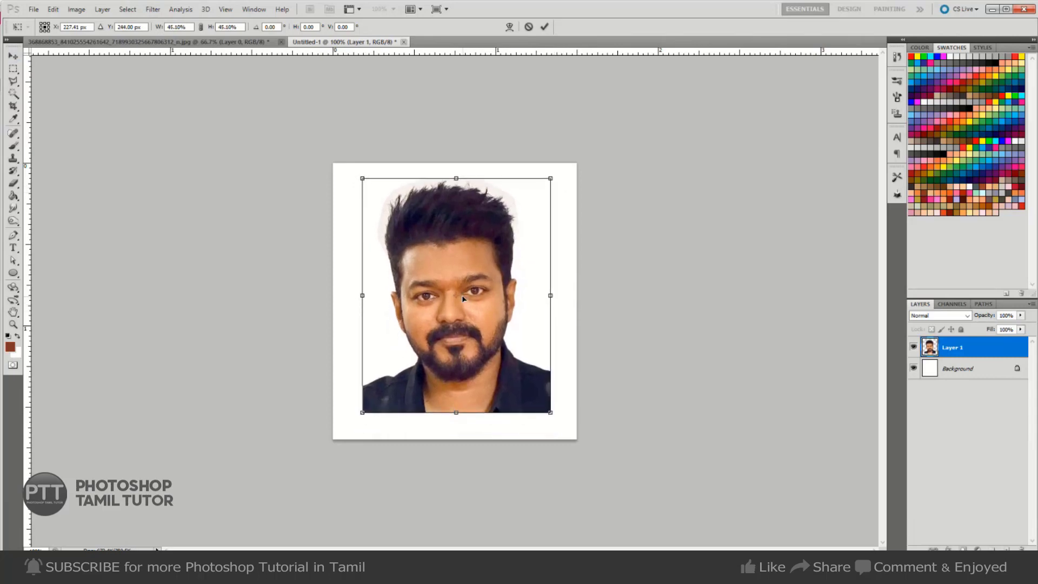
{"action": "key", "text": "Return"}
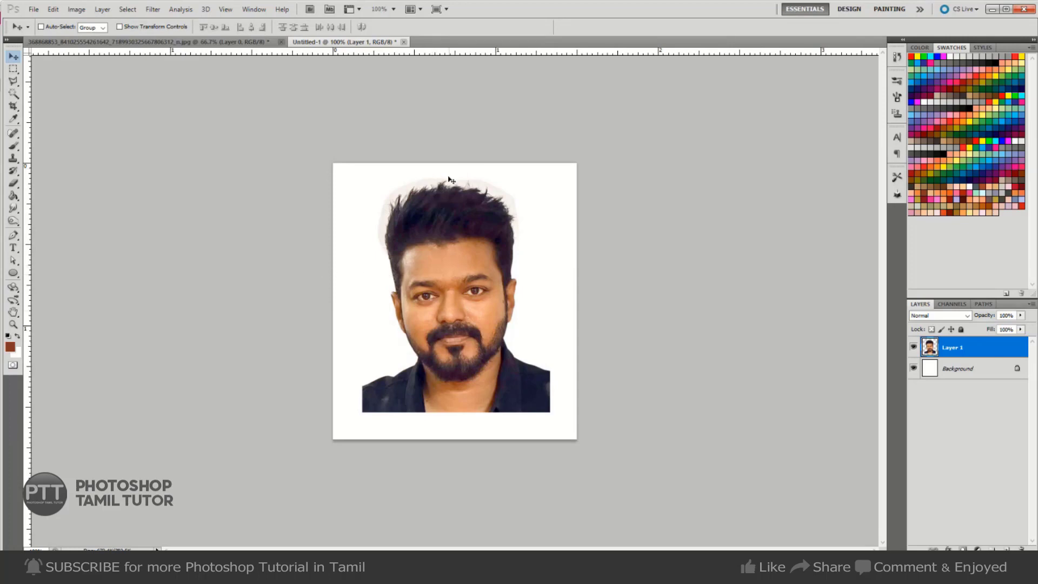
{"action": "left_click_drag", "start_coordinate": [447, 299], "coordinate": [443, 305]}
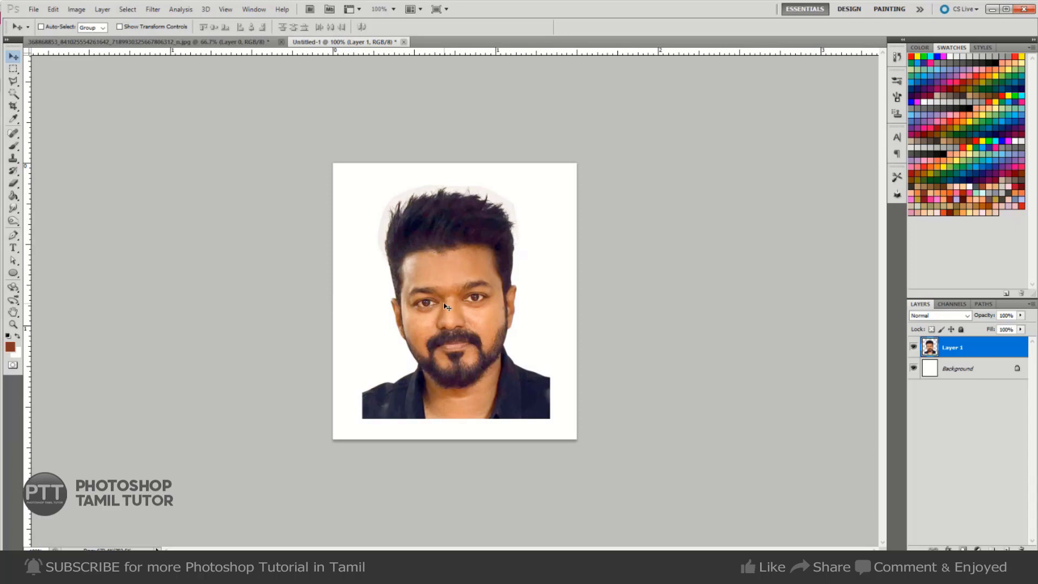
- Select the Background layer and try brown, white and blue fills
{"action": "key", "text": "ctrl+z"}
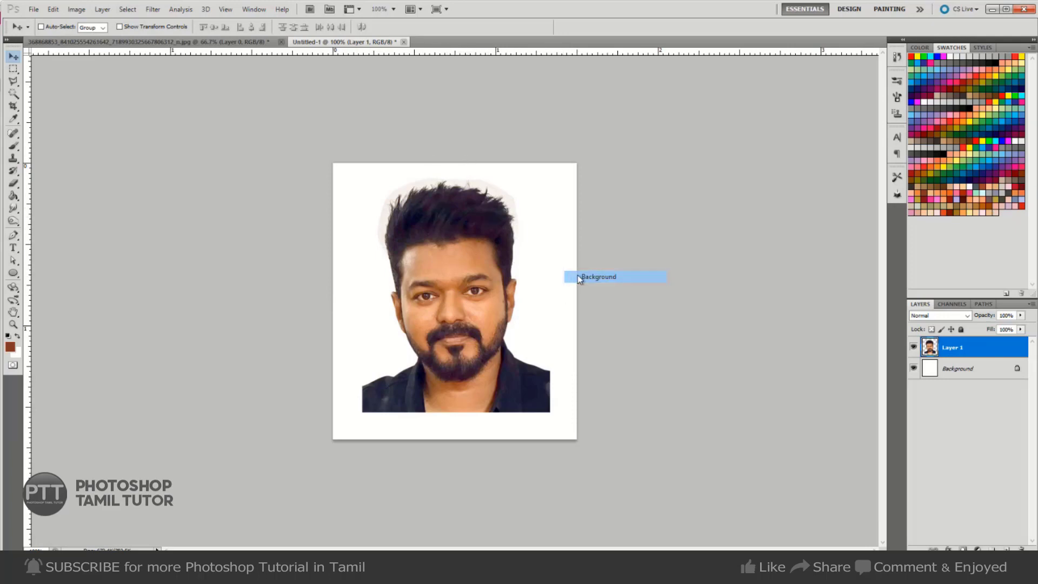
{"action": "key", "text": "alt+bracketleft"}
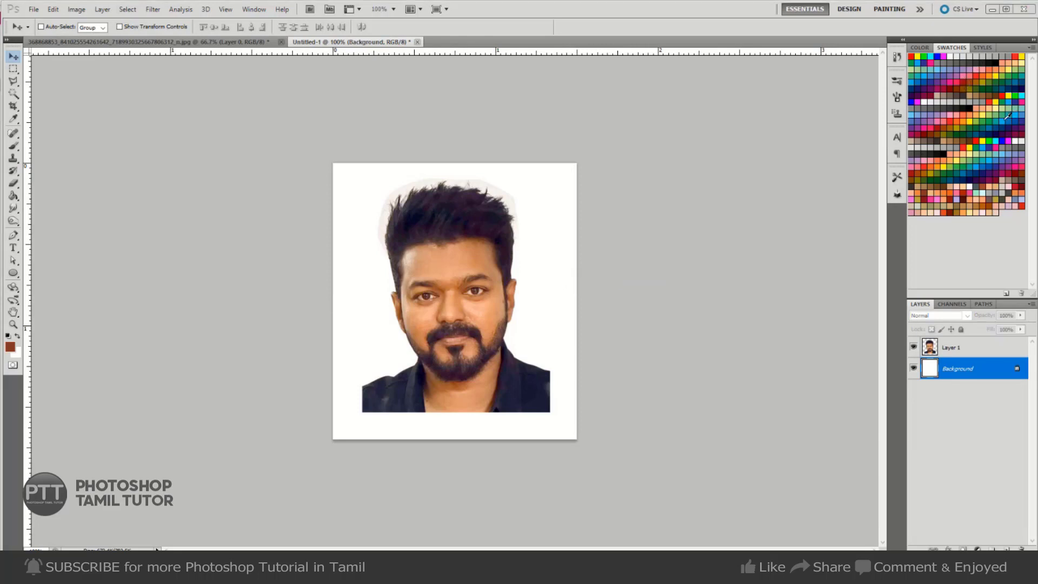
{"action": "key", "text": "alt+BackSpace"}
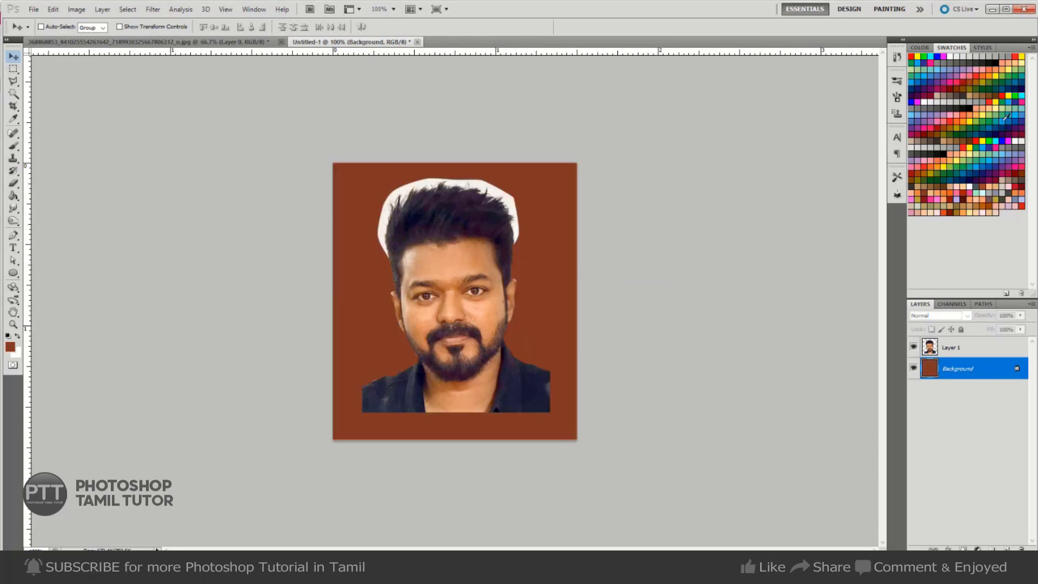
{"action": "key", "text": "ctrl+BackSpace"}
{"action": "left_click", "coordinate": [1001, 124]}
{"action": "key", "text": "alt+BackSpace"}
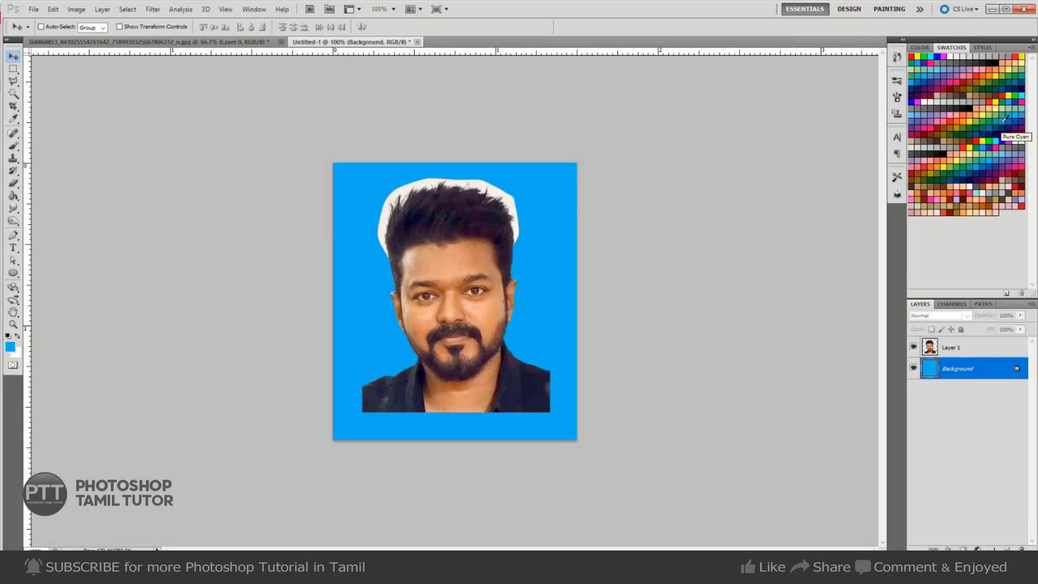
- Pick a greyish blue in the Color Picker and fill the Background with it
{"action": "left_click", "coordinate": [962, 176]}
{"action": "left_click", "coordinate": [9, 346]}
{"action": "mouse_move", "coordinate": [704, 499]}
{"action": "left_mouse_down"}
{"action": "mouse_move", "coordinate": [642, 470]}
{"action": "mouse_move", "coordinate": [664, 454]}
{"action": "left_mouse_up"}
{"action": "key", "text": "Return"}
{"action": "key", "text": "alt+BackSpace"}
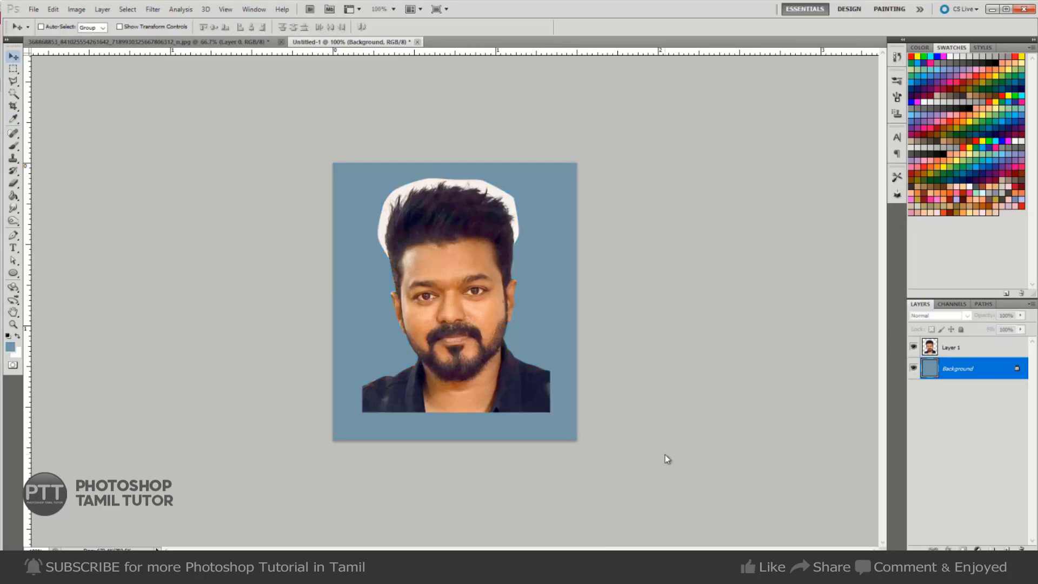
{"action": "key", "text": "ctrl+plus"}
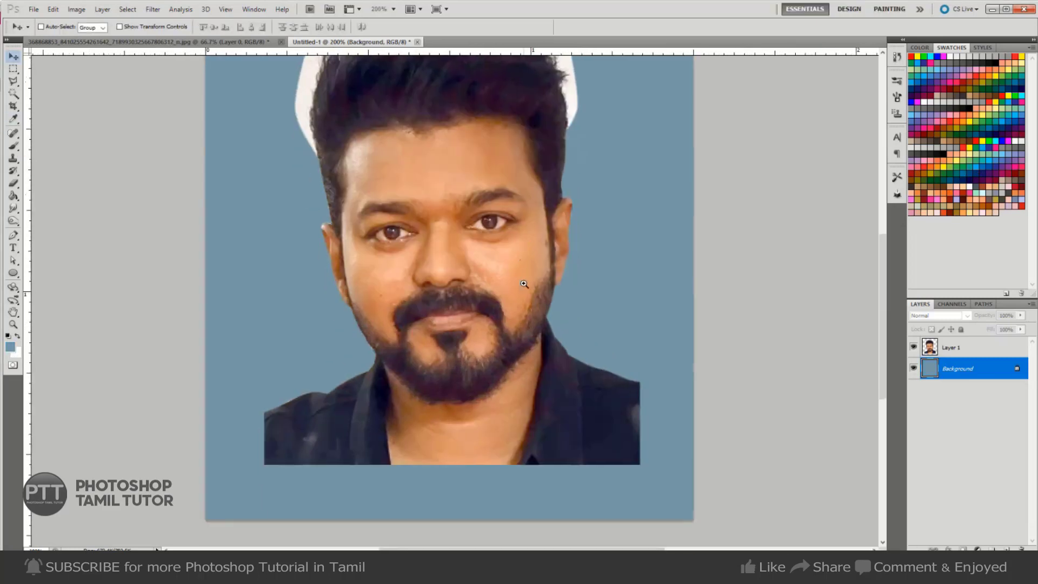
- Pick a fully saturated deep blue in the Color Picker
{"action": "scroll", "coordinate": [504, 279], "scroll_direction": "down", "scroll_amount": 1}
{"action": "left_click", "coordinate": [15, 351]}
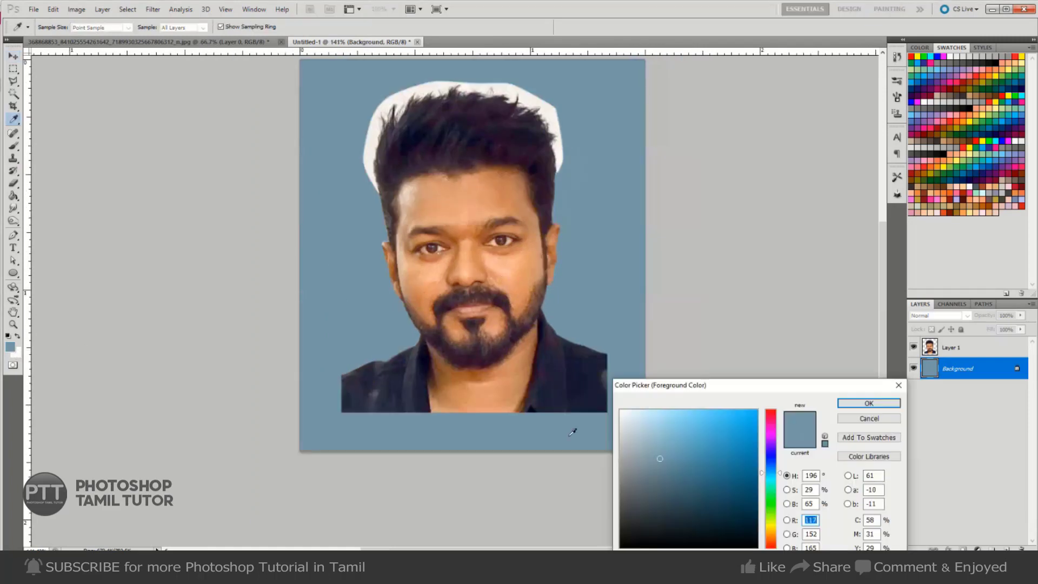
{"action": "left_click", "coordinate": [778, 467]}
{"action": "left_click", "coordinate": [757, 447]}
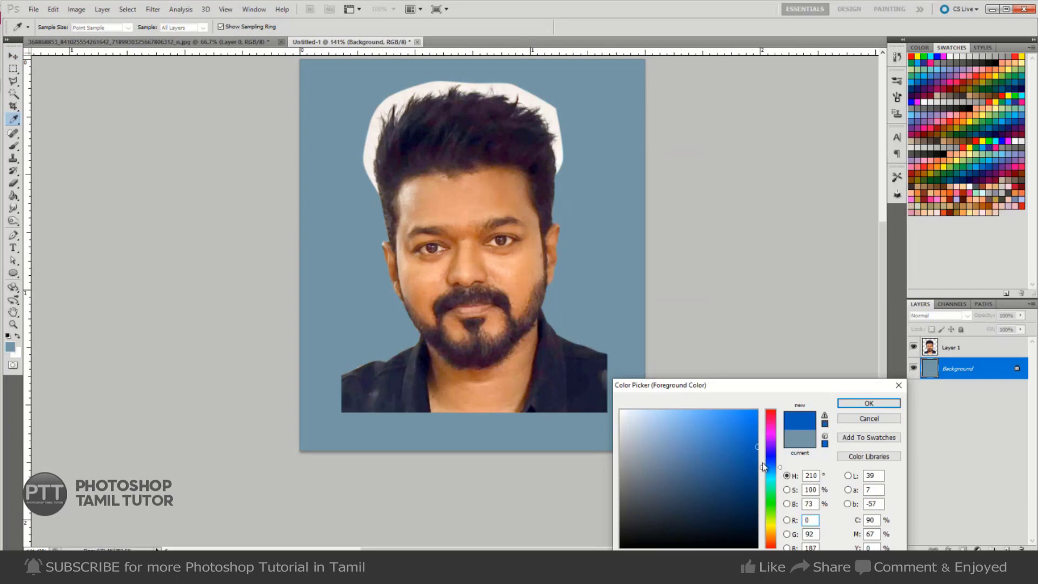
{"action": "left_click", "coordinate": [869, 403]}
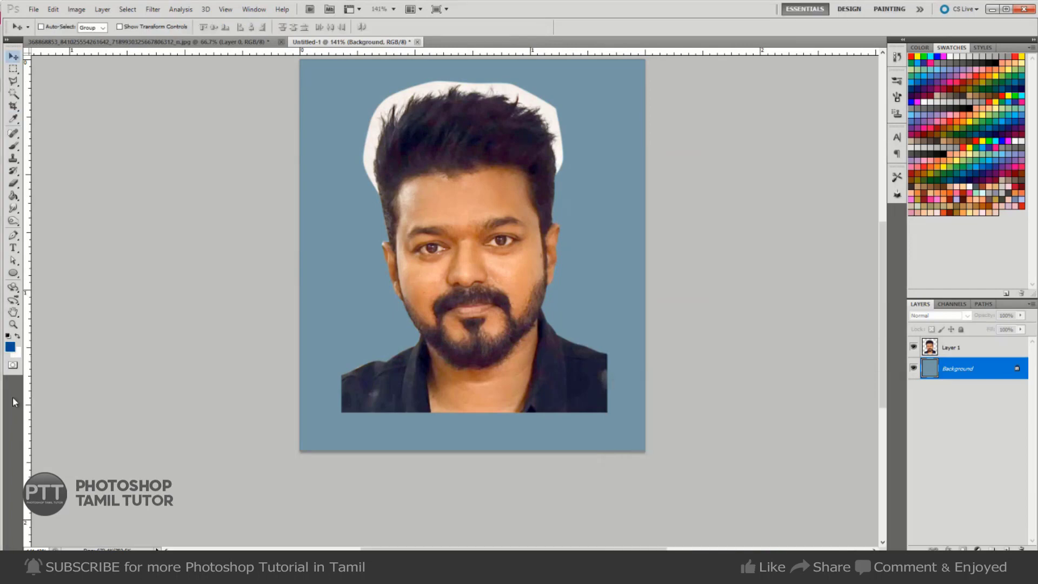
- Set the foreground colour to a bright, fully light sky blue
{"action": "left_click", "coordinate": [10, 348]}
{"action": "left_click", "coordinate": [774, 480]}
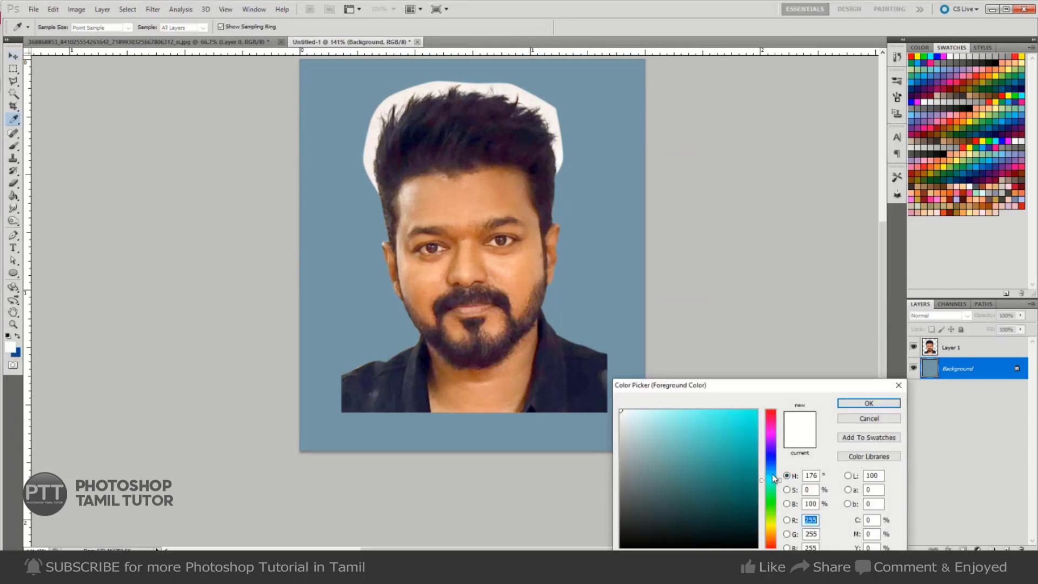
{"action": "left_click", "coordinate": [776, 473]}
{"action": "left_click", "coordinate": [746, 423]}
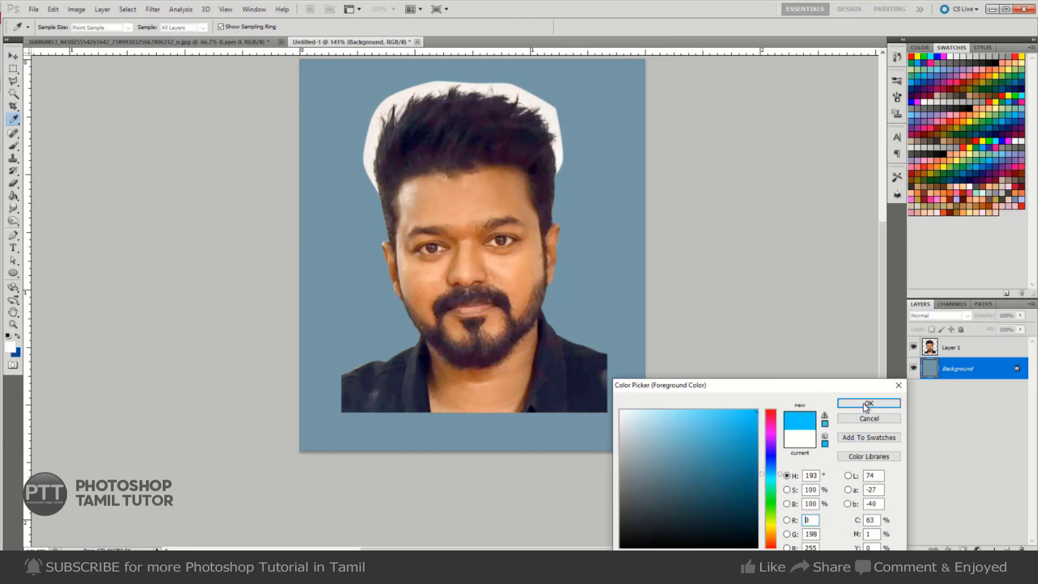
{"action": "left_click", "coordinate": [869, 403]}
{"action": "key", "text": "v"}
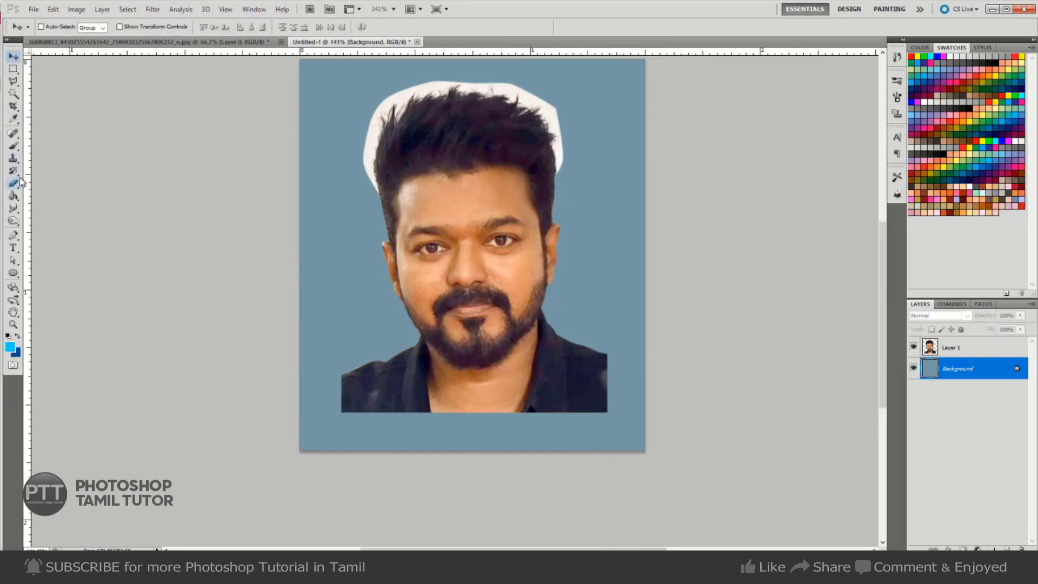
{"action": "left_click", "coordinate": [13, 133]}
- Switch to the Gradient tool with the blue gradient preset
{"action": "left_click", "coordinate": [14, 197]}
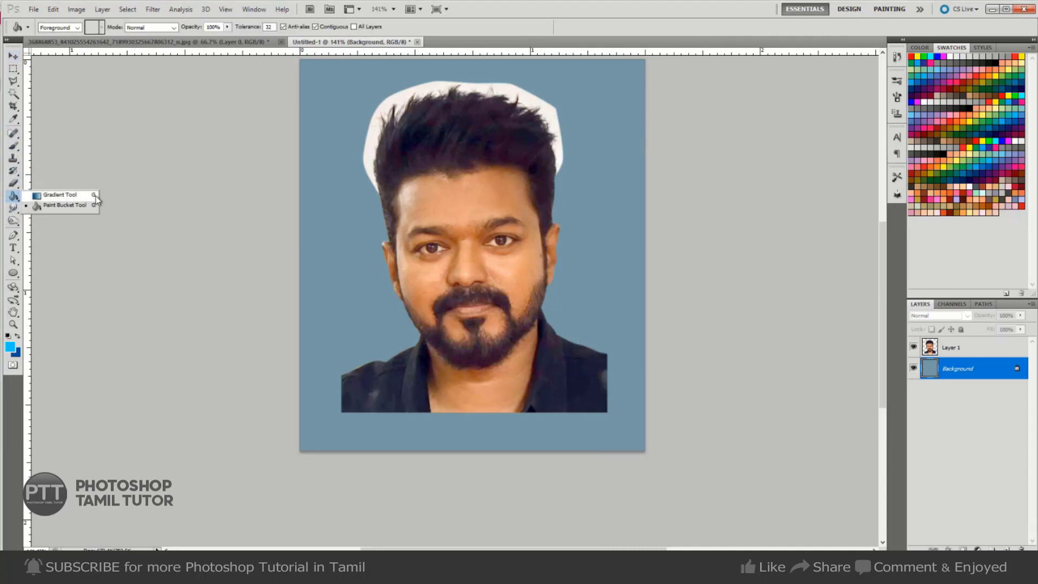
{"action": "left_click", "coordinate": [18, 205]}
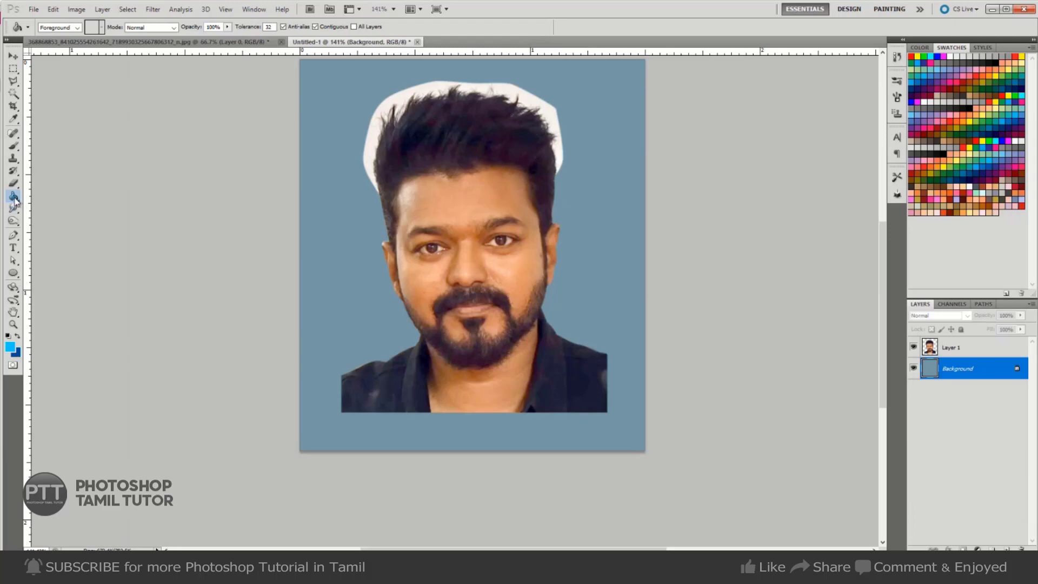
{"action": "key", "text": "shift+g"}
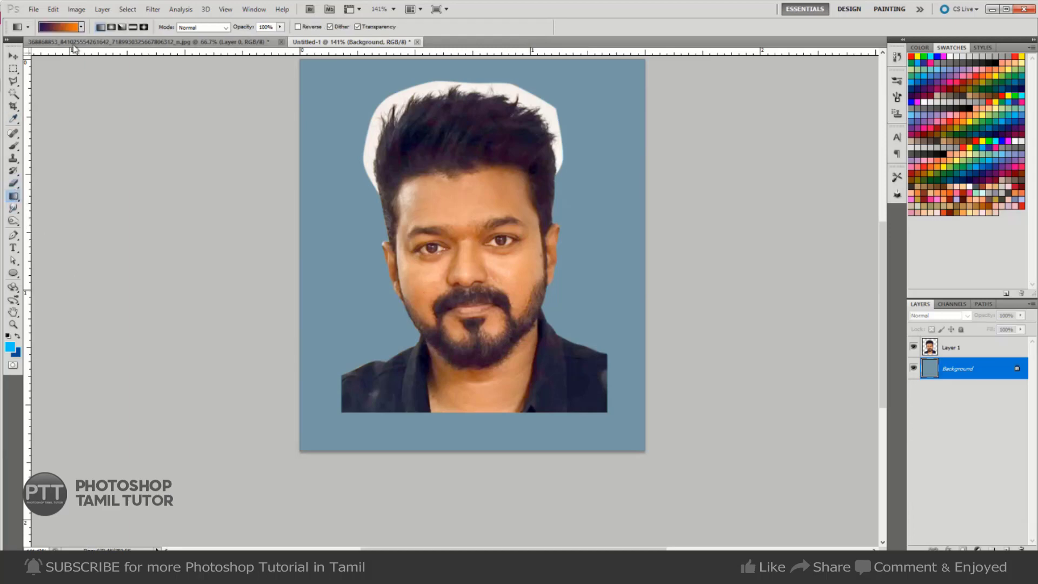
{"action": "left_click", "coordinate": [82, 27]}
{"action": "left_click", "coordinate": [26, 51]}
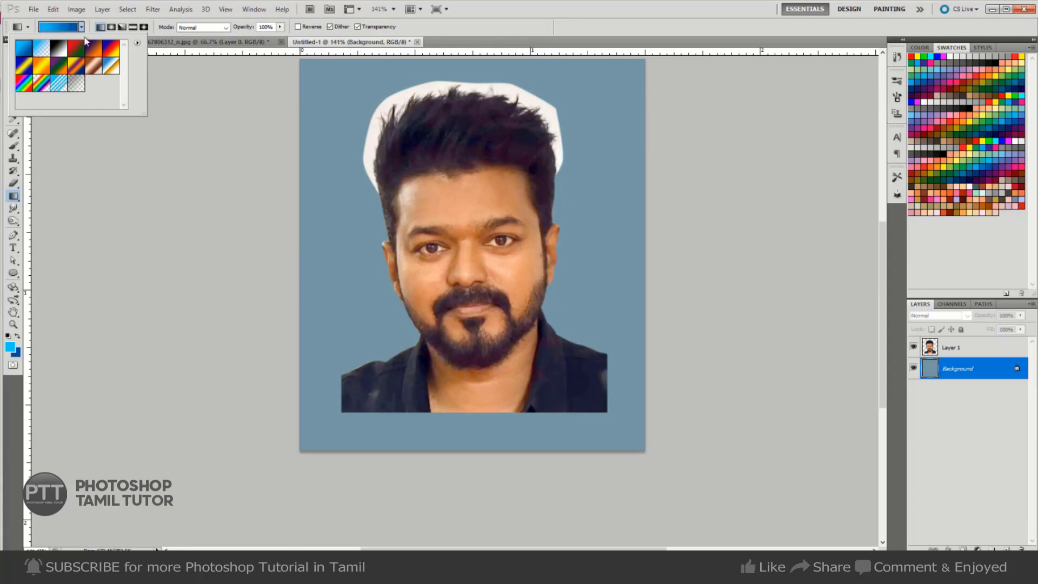
{"action": "left_click", "coordinate": [112, 30]}
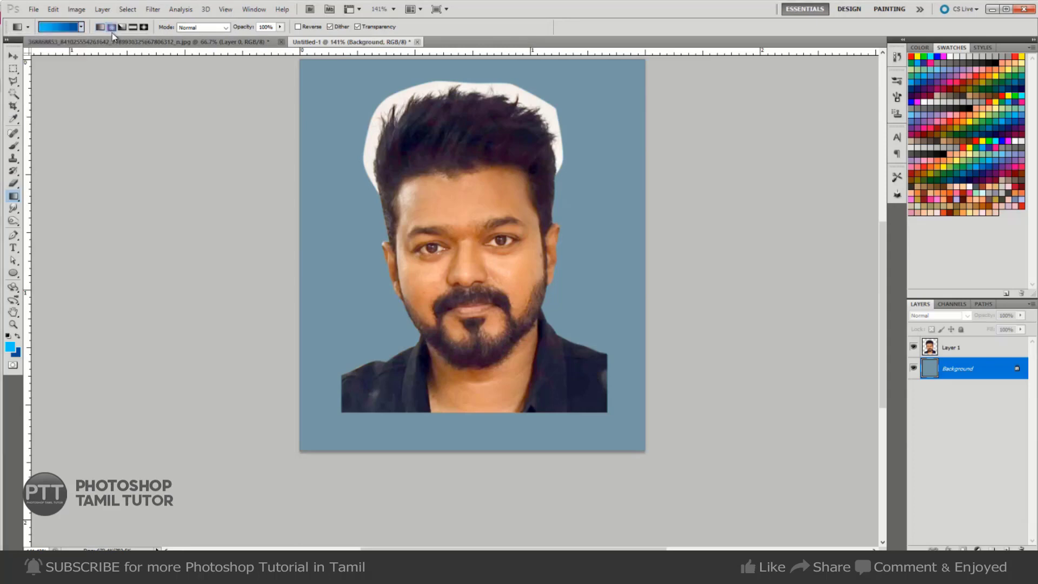
- Try linear and radial blue gradients behind the face, undoing each attempt
{"action": "left_click_drag", "start_coordinate": [324, 97], "coordinate": [454, 355]}
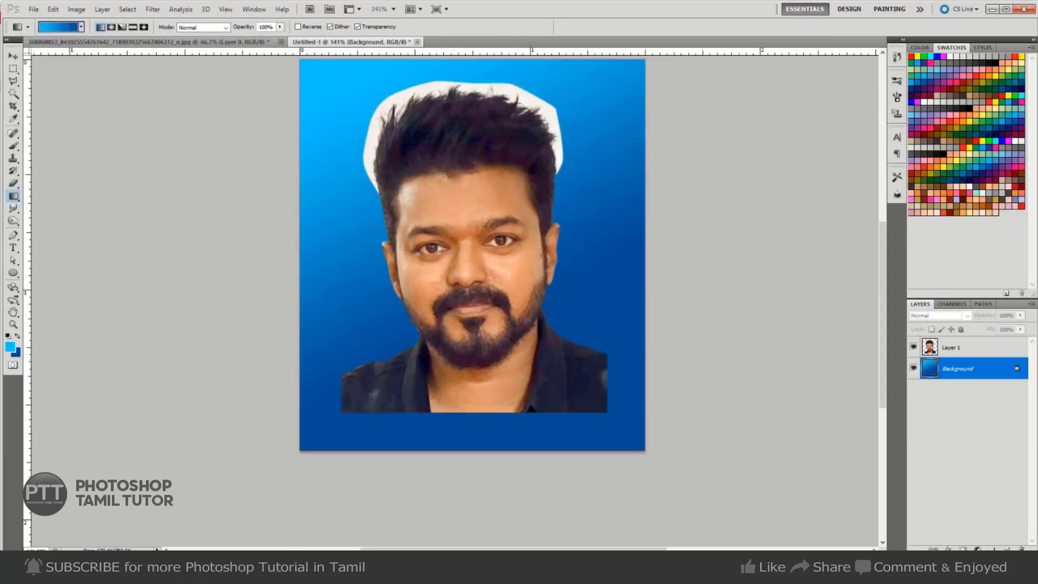
{"action": "key", "text": "ctrl+z"}
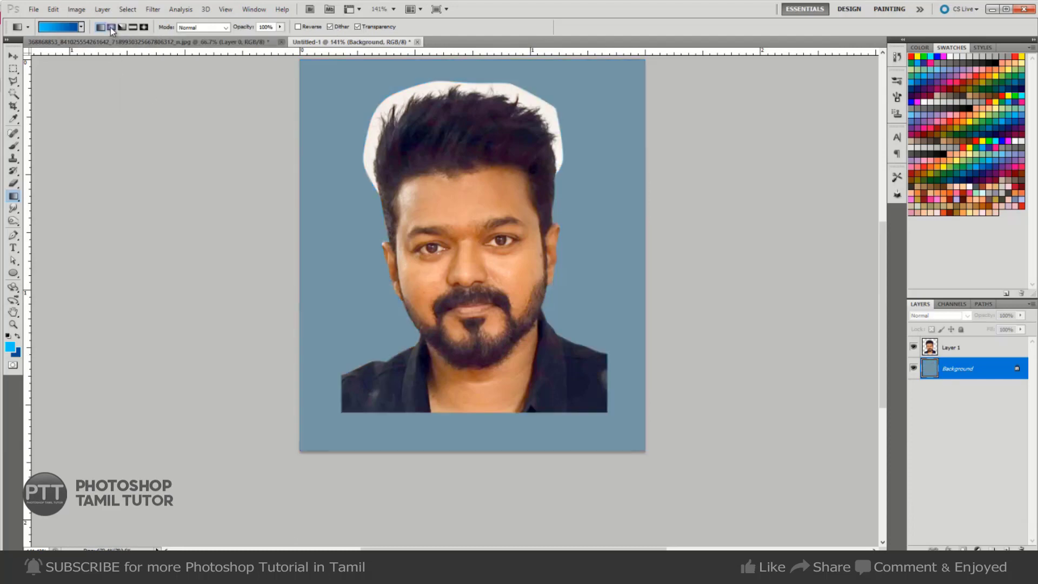
{"action": "left_click_drag", "start_coordinate": [473, 254], "coordinate": [609, 323]}
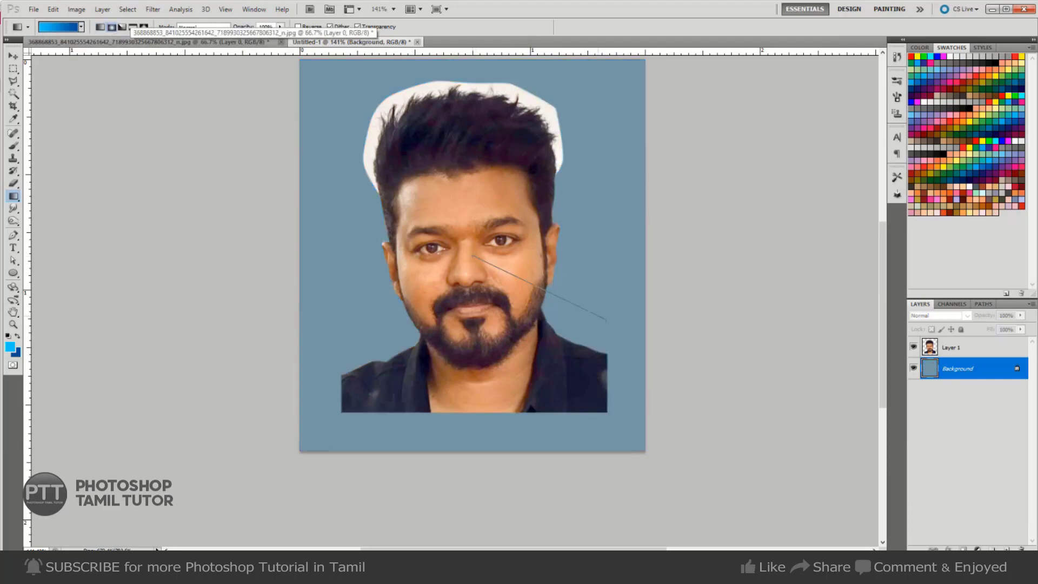
{"action": "key", "text": "ctrl+z"}
{"action": "left_click_drag", "start_coordinate": [480, 254], "coordinate": [643, 371]}
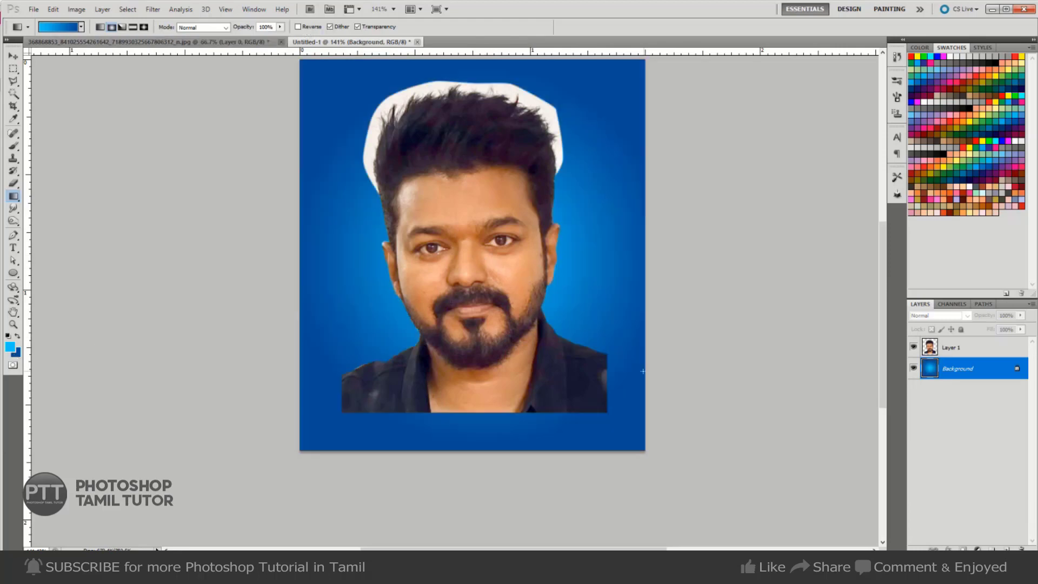
{"action": "key", "text": "ctrl+z"}
- Set a dark blue background colour and redraw the radial gradient brightest around the face
{"action": "left_click", "coordinate": [16, 352]}
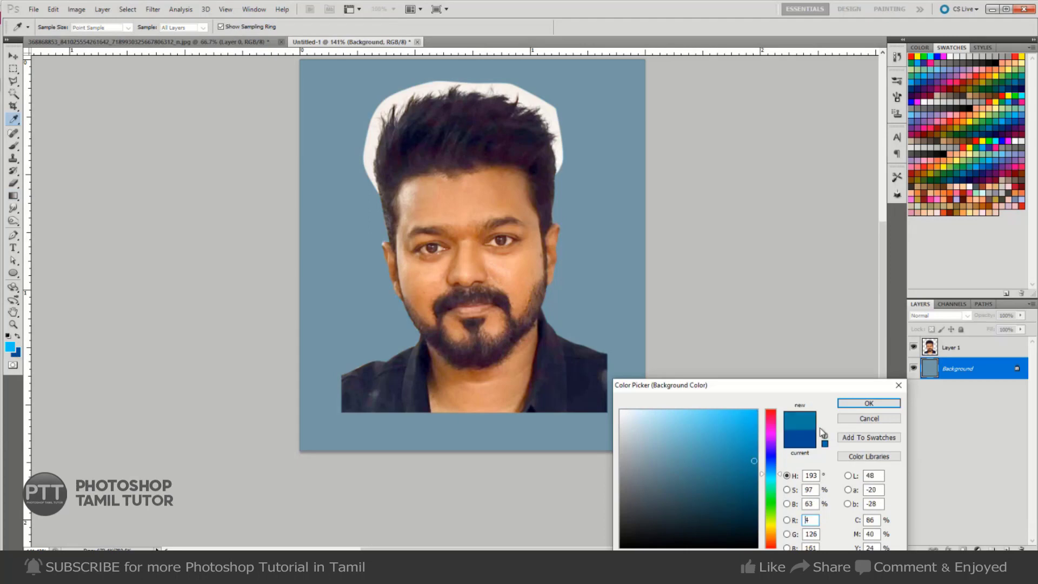
{"action": "left_click", "coordinate": [868, 402]}
{"action": "left_click_drag", "start_coordinate": [578, 292], "coordinate": [611, 384]}
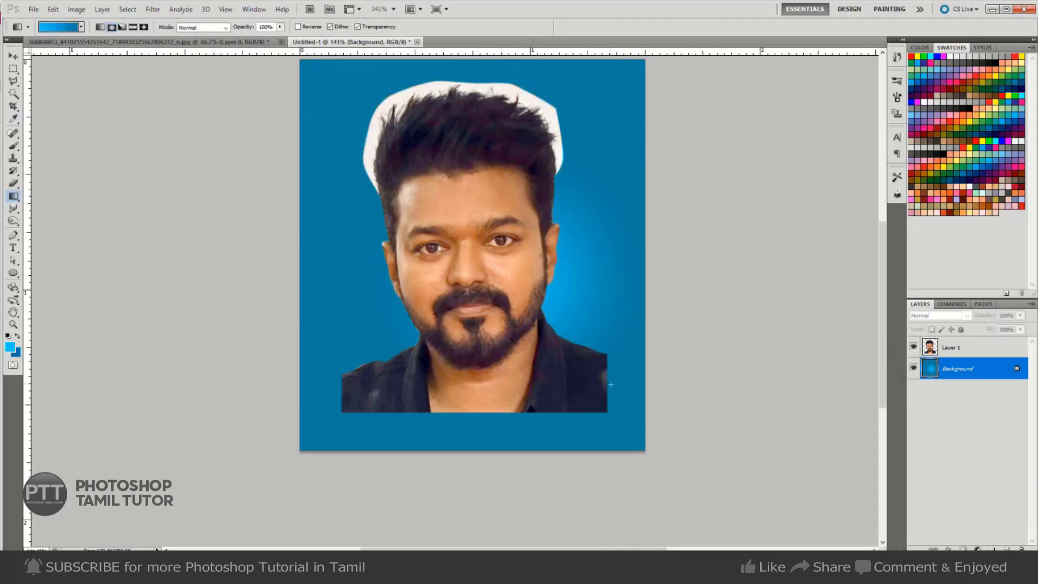
{"action": "key", "text": "ctrl+z"}
{"action": "left_click_drag", "start_coordinate": [475, 194], "coordinate": [618, 334]}
{"action": "key", "text": "ctrl+z"}
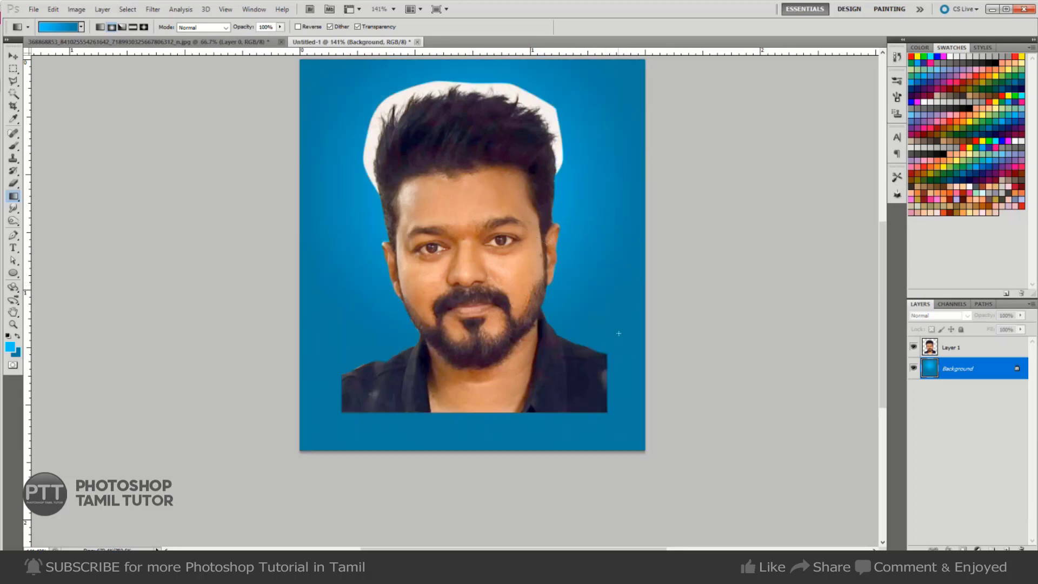
{"action": "key", "text": "Tab"}
{"action": "key", "text": "Tab"}
- On the portrait layer, trace a pen path across the top and down the right of the hair
{"action": "key", "text": "v"}
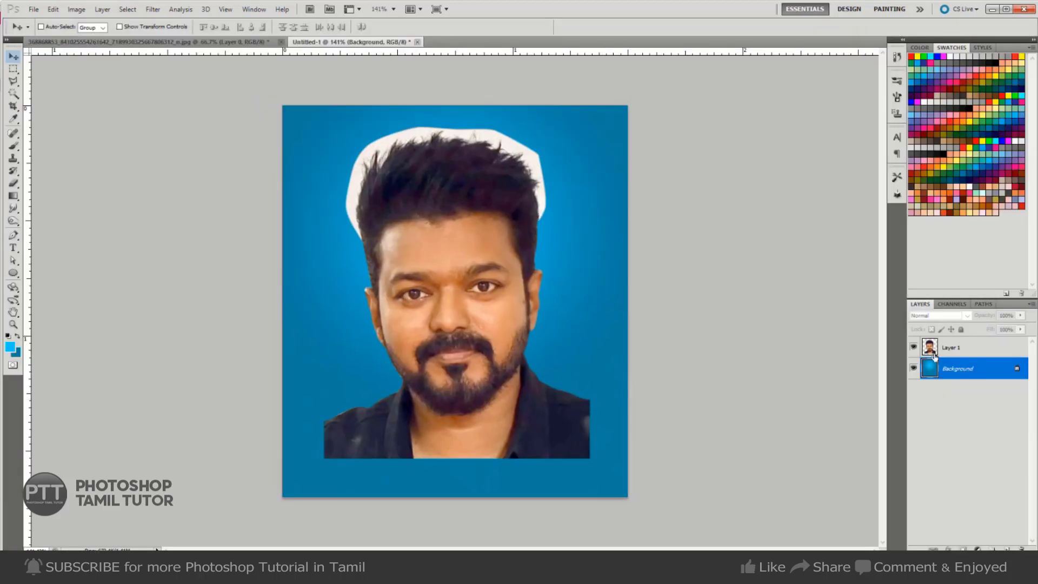
{"action": "left_click", "coordinate": [946, 353]}
{"action": "key", "text": "p"}
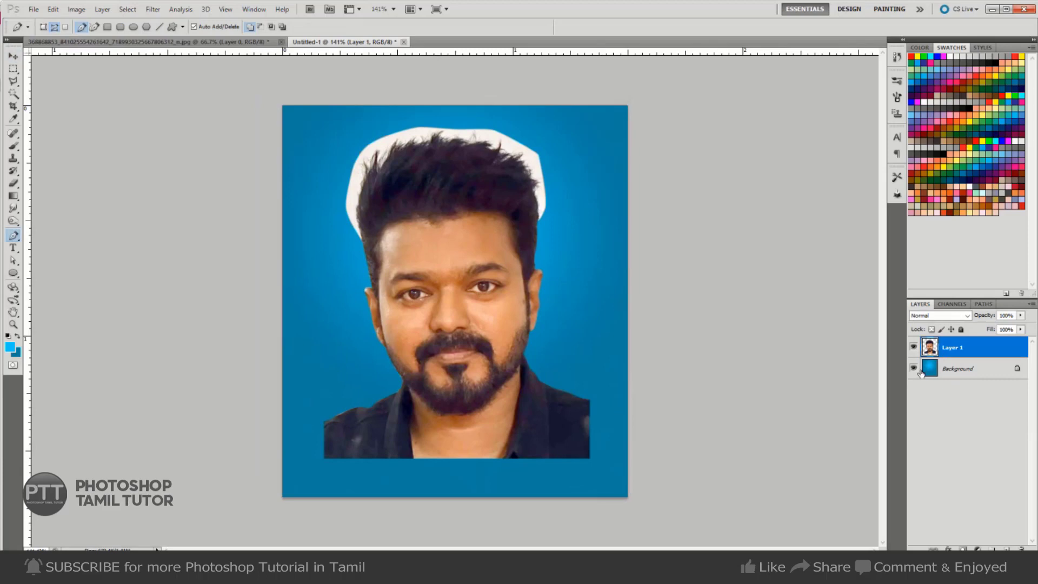
{"action": "scroll", "coordinate": [438, 156], "scroll_direction": "up", "scroll_amount": 5}
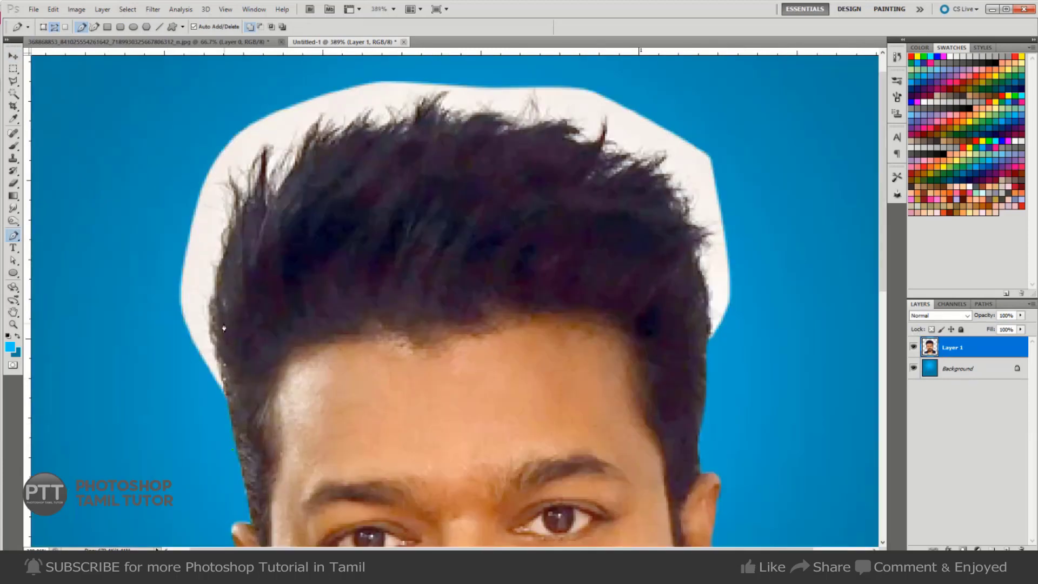
{"action": "left_click_drag", "start_coordinate": [224, 259], "coordinate": [273, 200]}
{"action": "mouse_move", "coordinate": [334, 147]}
{"action": "left_mouse_down"}
{"action": "mouse_move", "coordinate": [449, 123]}
{"action": "mouse_move", "coordinate": [534, 131]}
{"action": "left_mouse_up"}
{"action": "left_click_drag", "start_coordinate": [594, 147], "coordinate": [619, 157]}
{"action": "left_click_drag", "start_coordinate": [661, 184], "coordinate": [679, 211]}
{"action": "left_click_drag", "start_coordinate": [697, 261], "coordinate": [701, 276]}
- Pan the face and hair back into view and load the hair path as a selection
{"action": "left_click_drag", "start_coordinate": [761, 184], "coordinate": [776, 218]}
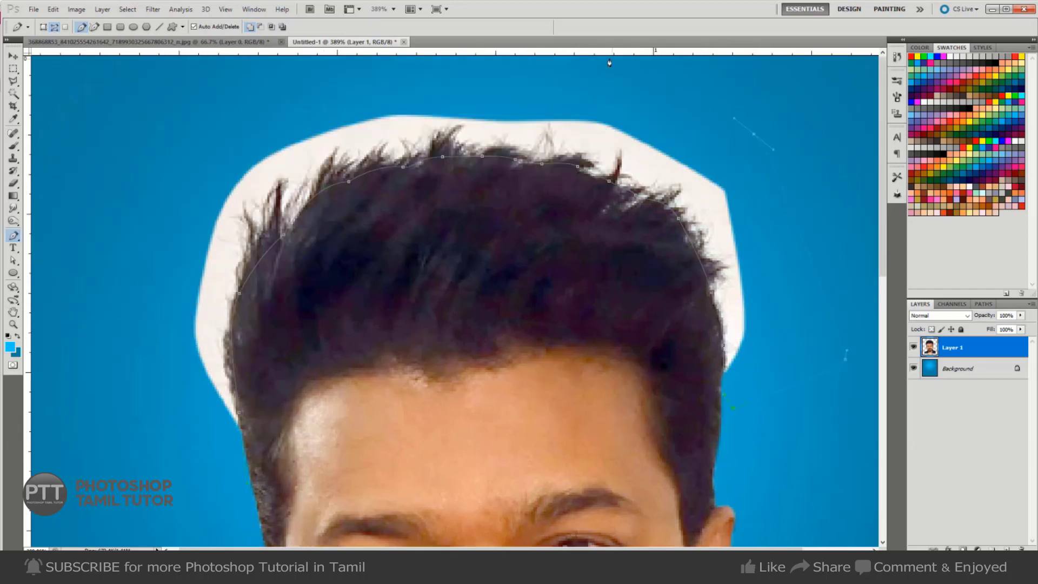
{"action": "left_click_drag", "start_coordinate": [180, 454], "coordinate": [194, 516]}
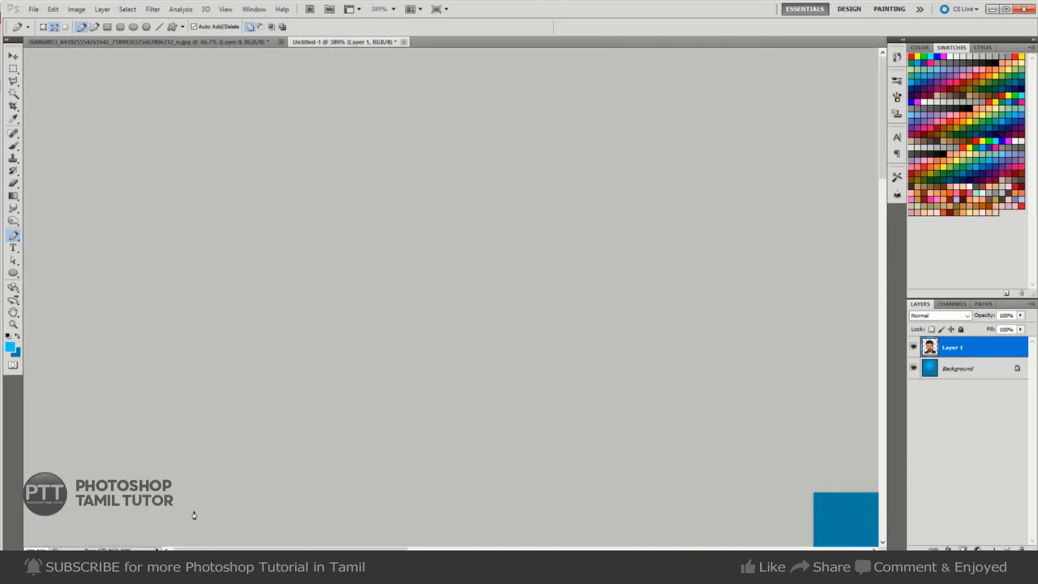
{"action": "left_click_drag", "start_coordinate": [478, 469], "coordinate": [449, 247]}
{"action": "left_click_drag", "start_coordinate": [504, 354], "coordinate": [90, 358]}
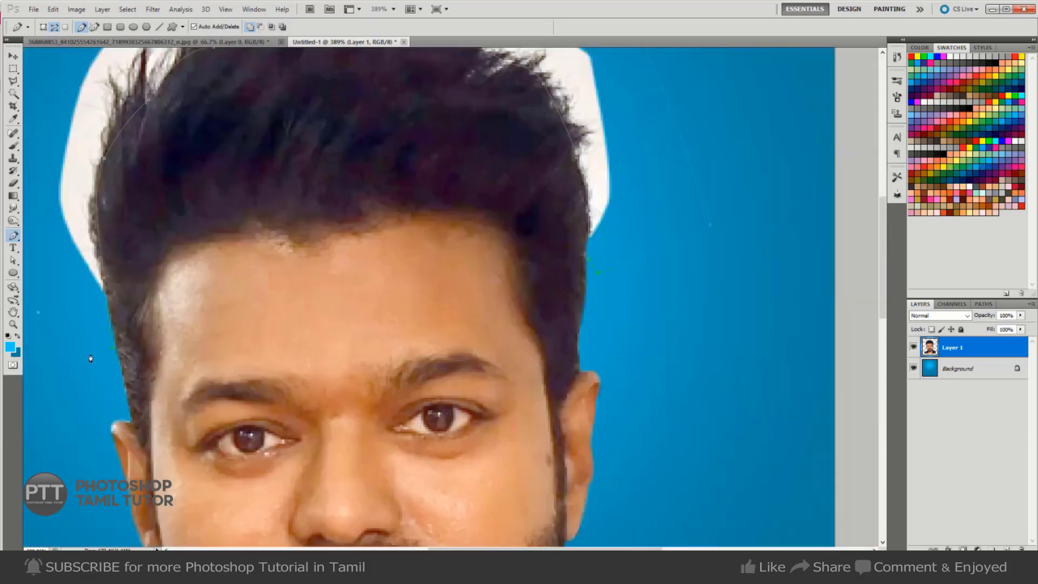
{"action": "key", "text": "ctrl+Return"}
- Duplicate the portrait layer and hide the original Layer 1
{"action": "key", "text": "m"}
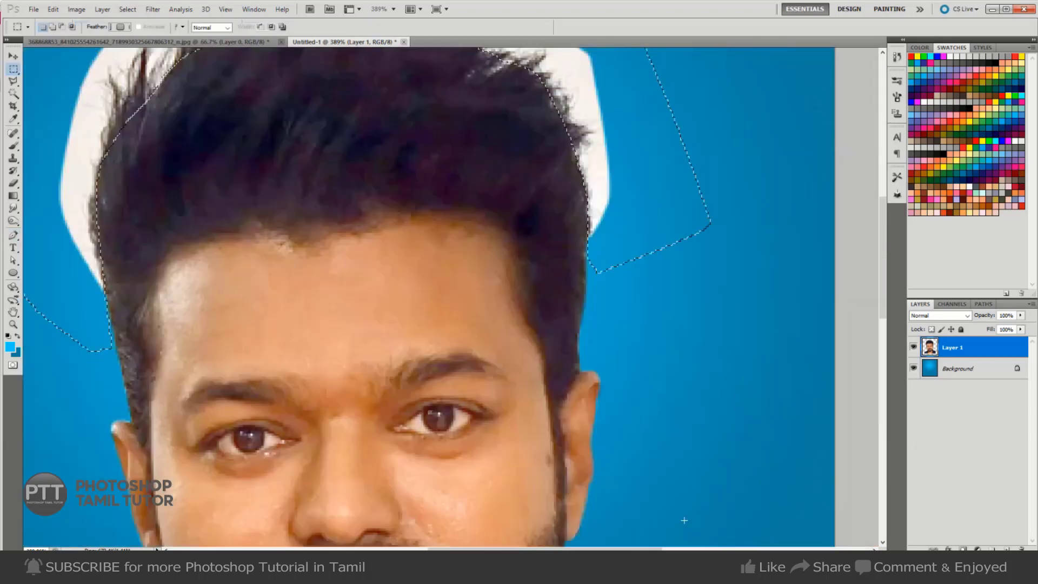
{"action": "right_click", "coordinate": [972, 350]}
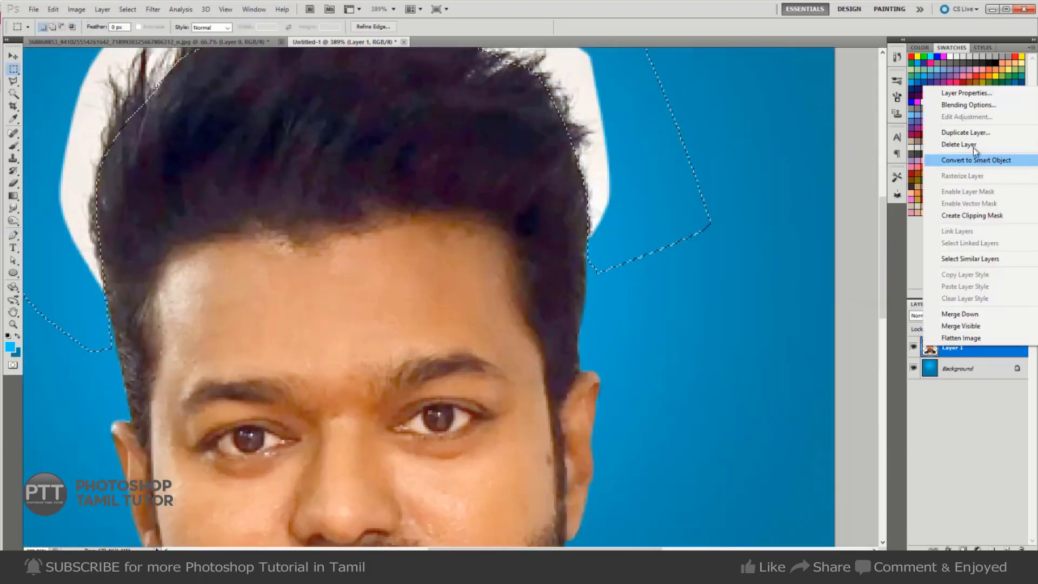
{"action": "left_click", "coordinate": [977, 133]}
{"action": "left_click", "coordinate": [611, 177]}
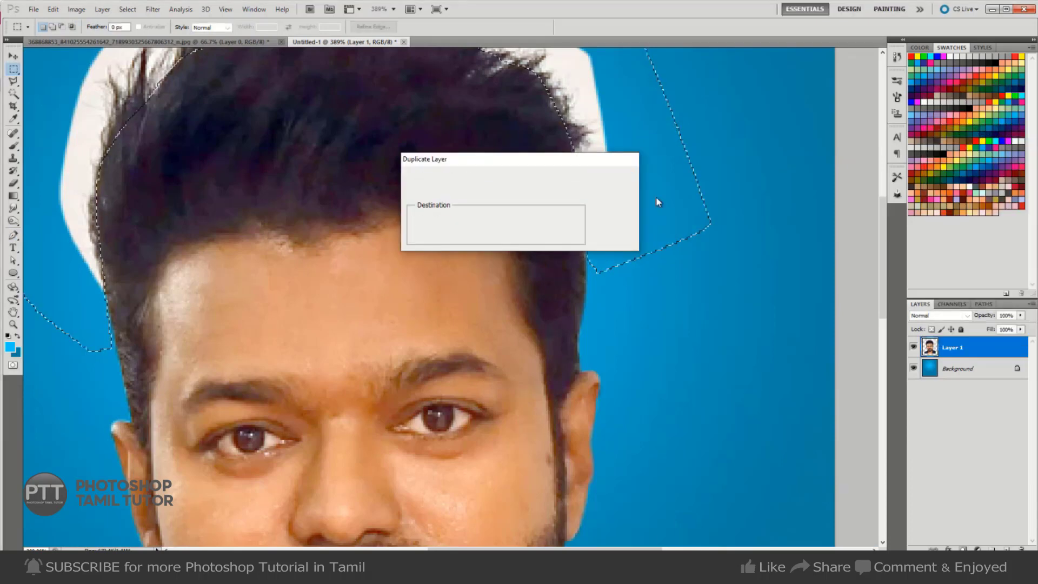
{"action": "left_click", "coordinate": [914, 368]}
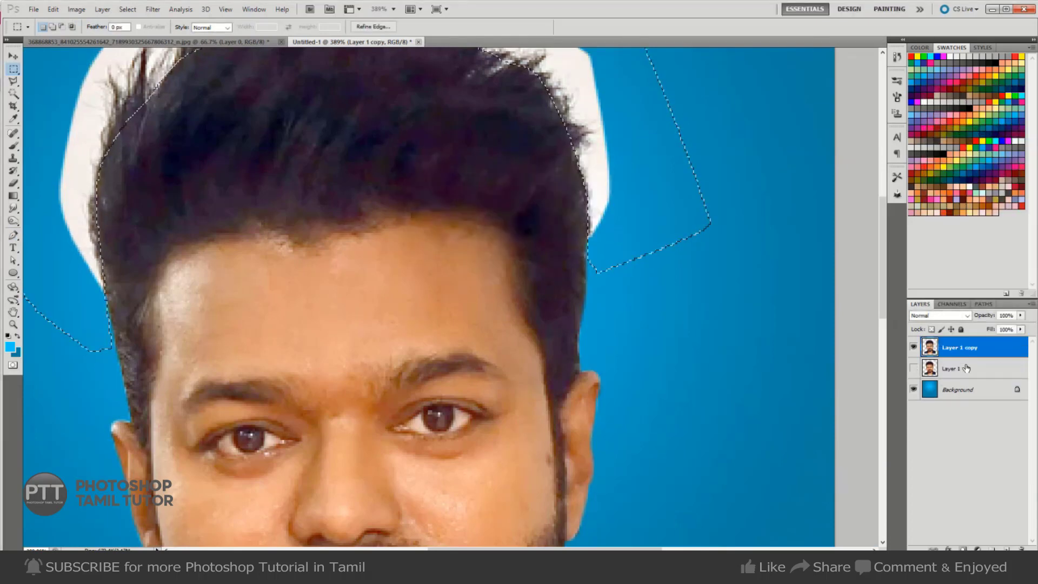
- Delete the white halo inside the hair selection on the copy, deselect, and zoom out
{"action": "right_click", "coordinate": [604, 137]}
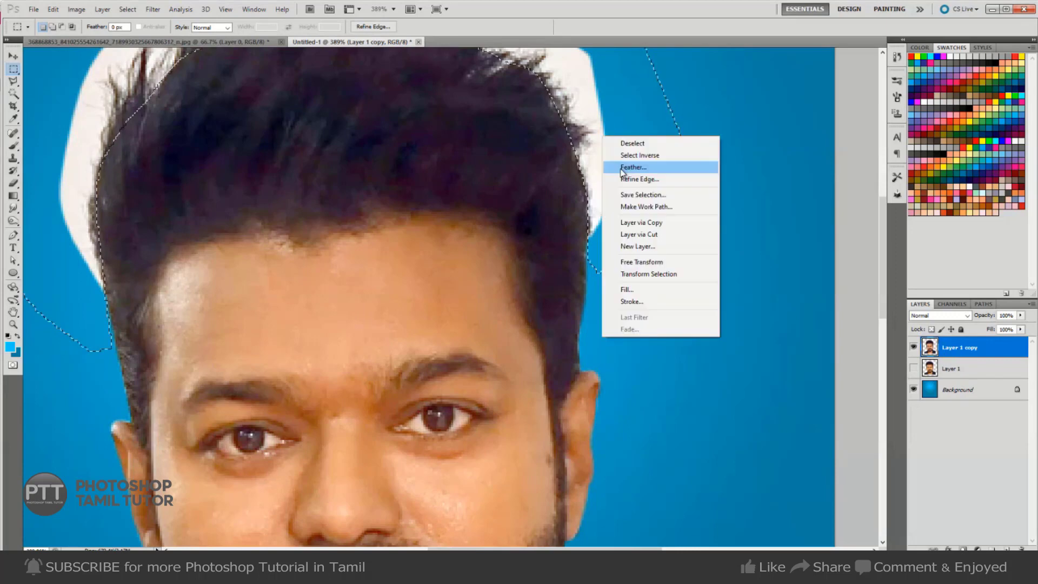
{"action": "key", "text": "Escape"}
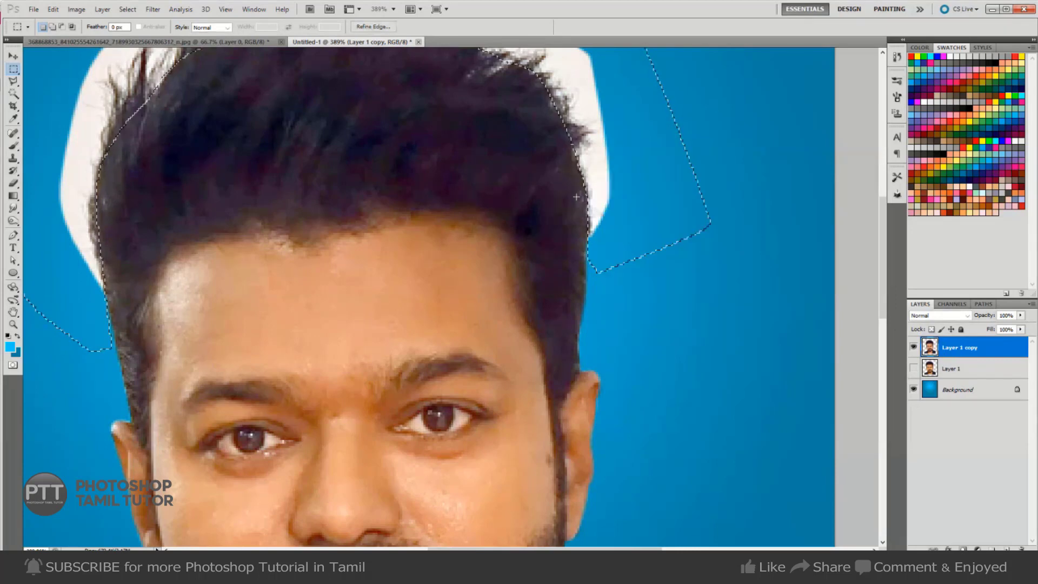
{"action": "key", "text": "ctrl+minus"}
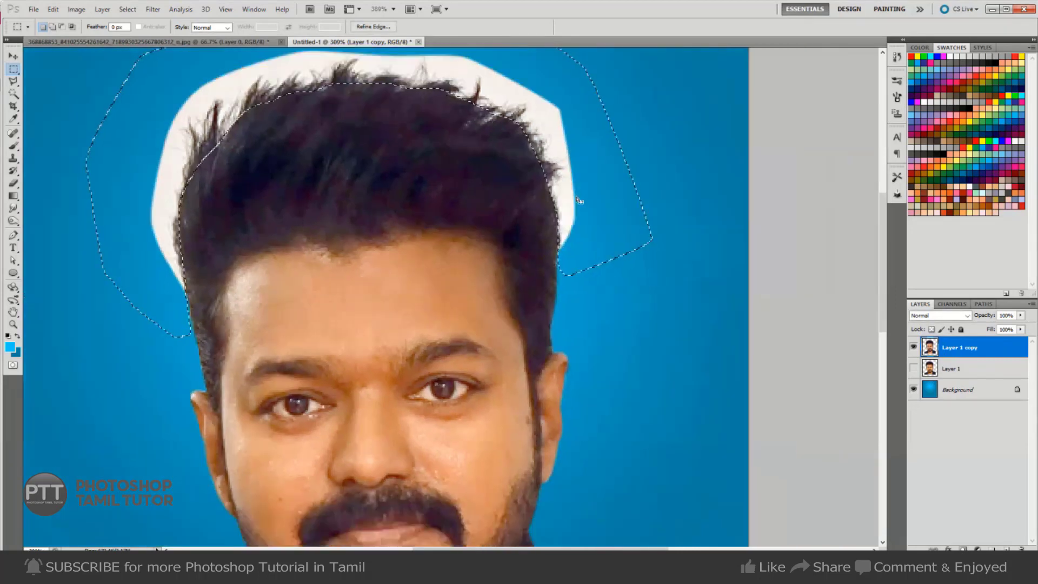
{"action": "key", "text": "Delete"}
{"action": "key", "text": "ctrl+d"}
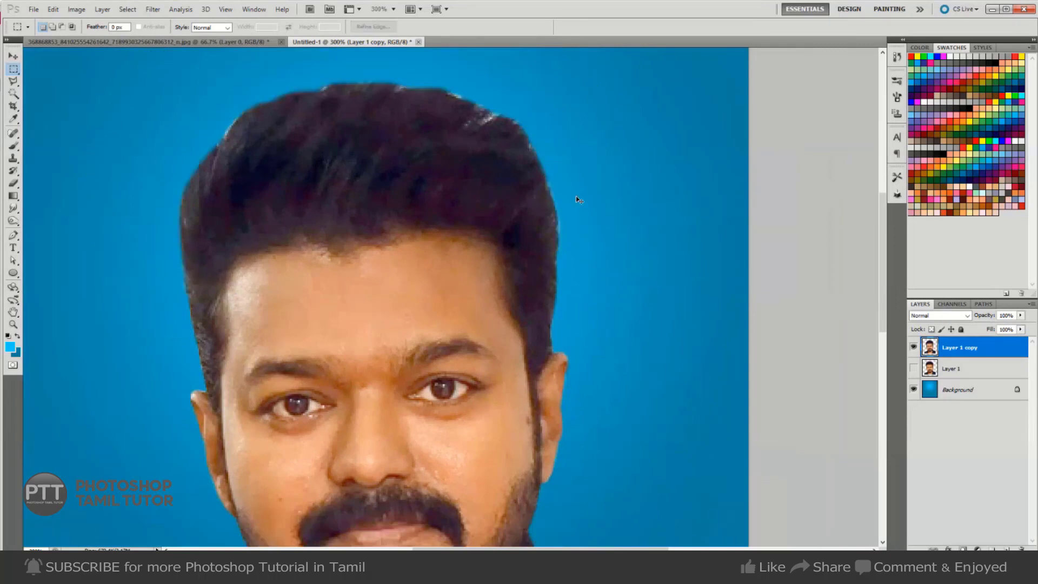
{"action": "key", "text": "ctrl+z"}
{"action": "key", "text": "ctrl+d"}
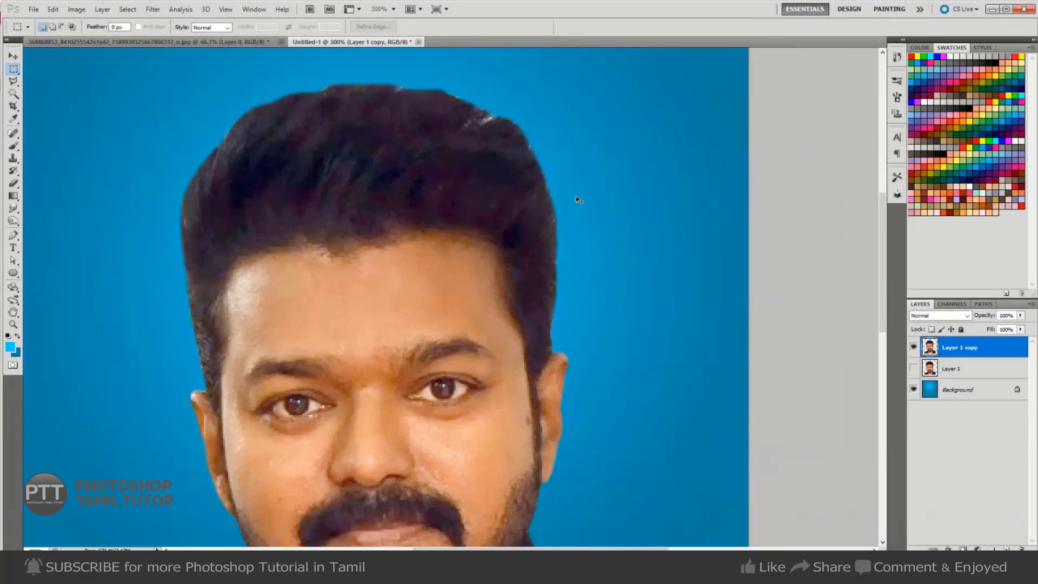
{"action": "key", "text": "ctrl+minus"}
{"action": "key", "text": "ctrl+minus"}
{"action": "key", "text": "v"}
{"action": "key", "text": "ctrl+plus"}
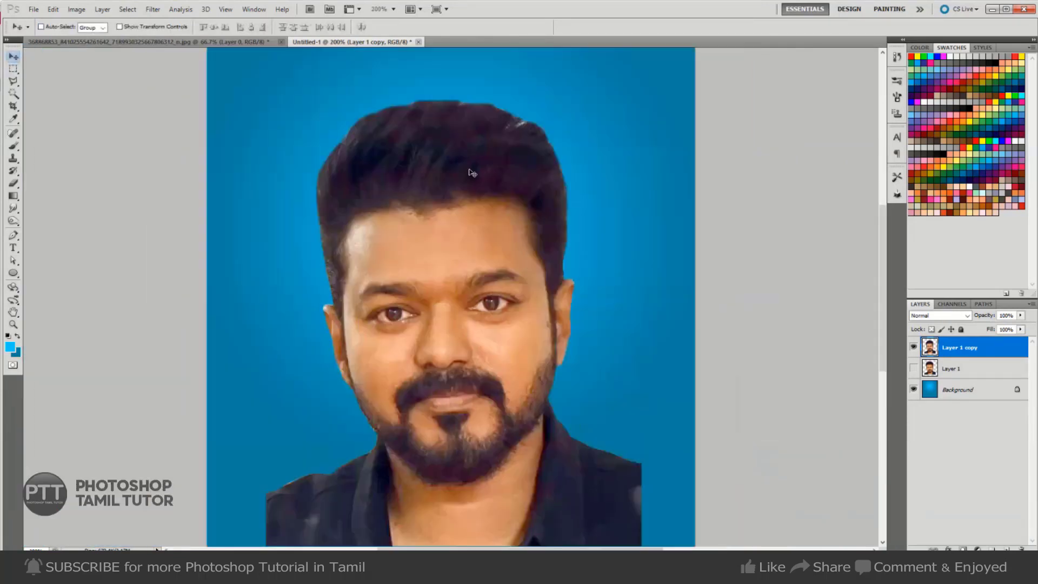
- Show Layer 1 in Multiply mode and set its Levels white point from a light area
{"action": "left_click", "coordinate": [914, 368]}
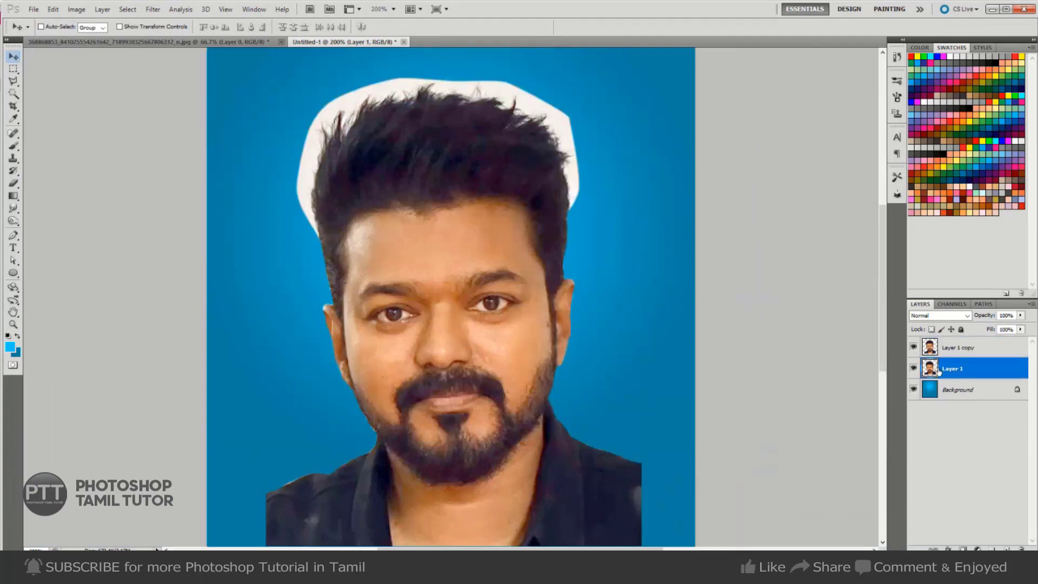
{"action": "left_click", "coordinate": [950, 317]}
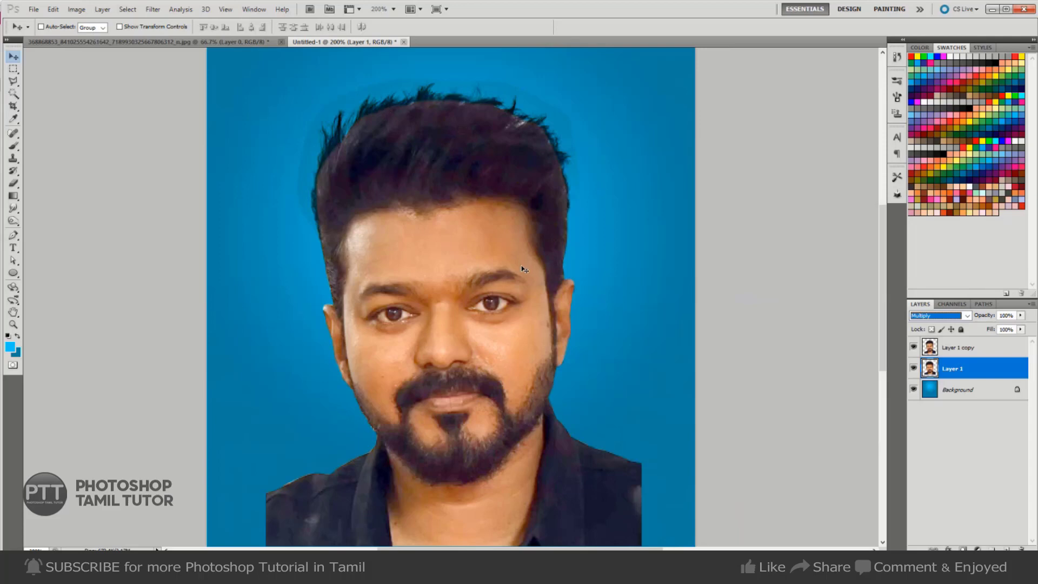
{"action": "key", "text": "ctrl+l"}
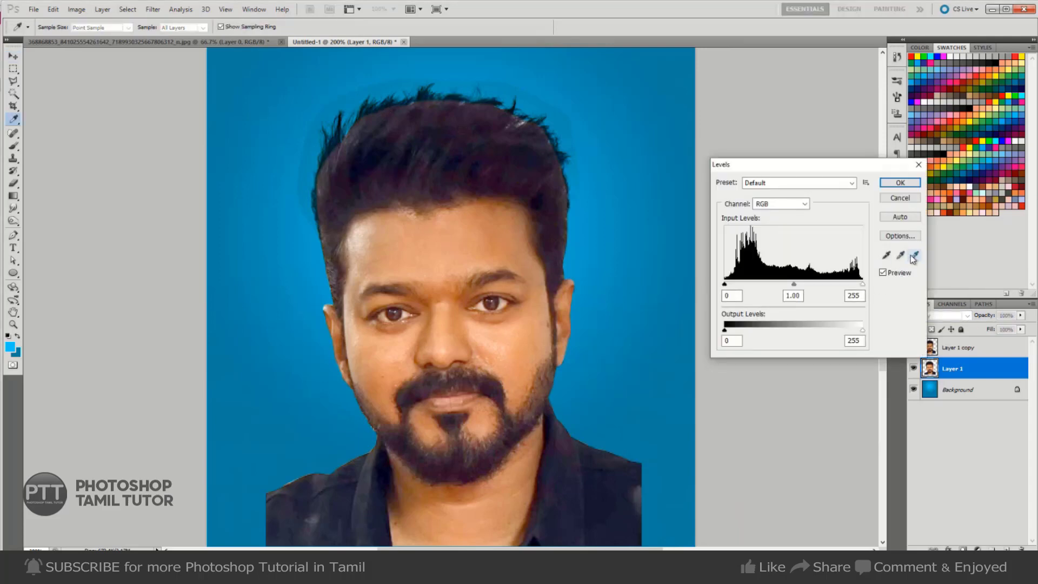
{"action": "left_click", "coordinate": [915, 257]}
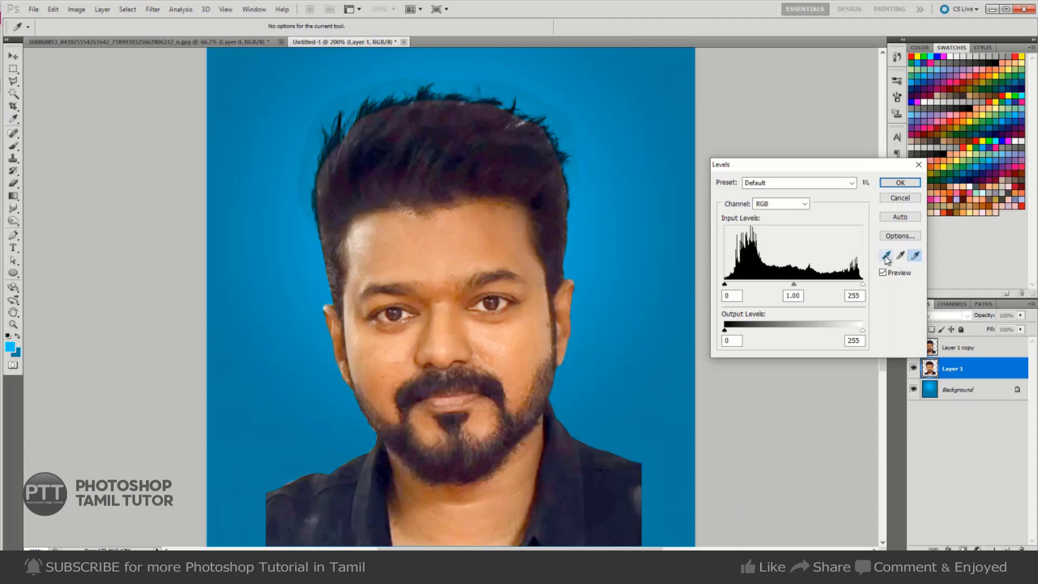
{"action": "left_click", "coordinate": [558, 113]}
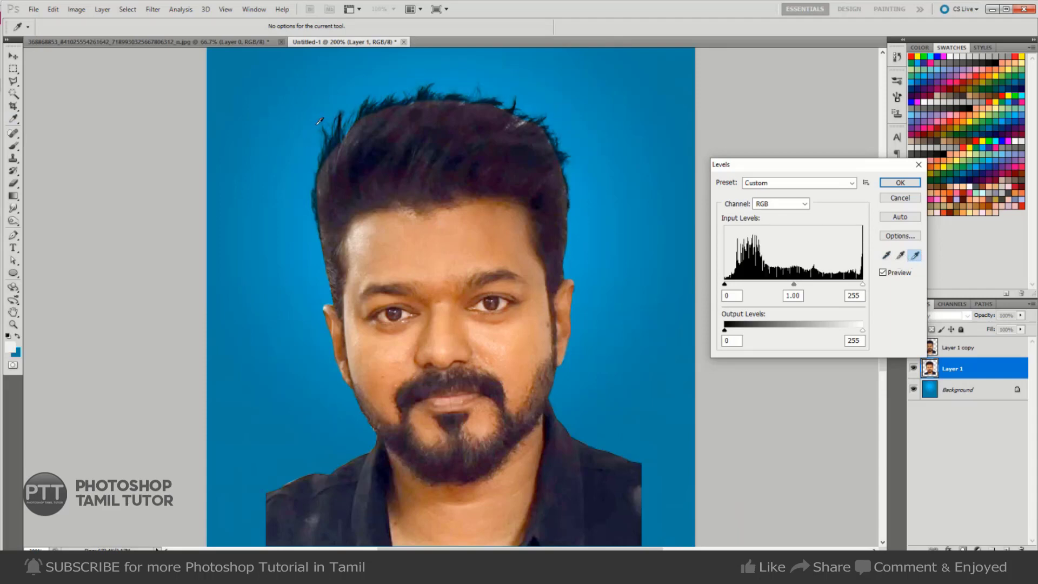
{"action": "left_click", "coordinate": [900, 183]}
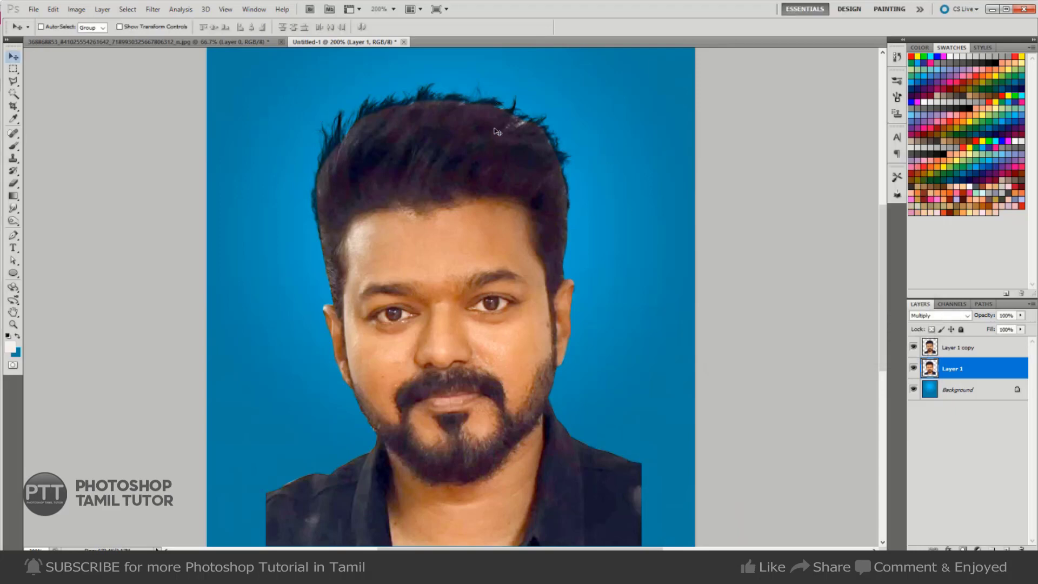
- On the duplicated portrait layer, lasso the top of the hair and feather it 10 px
{"action": "left_click", "coordinate": [938, 351]}
{"action": "key", "text": "l"}
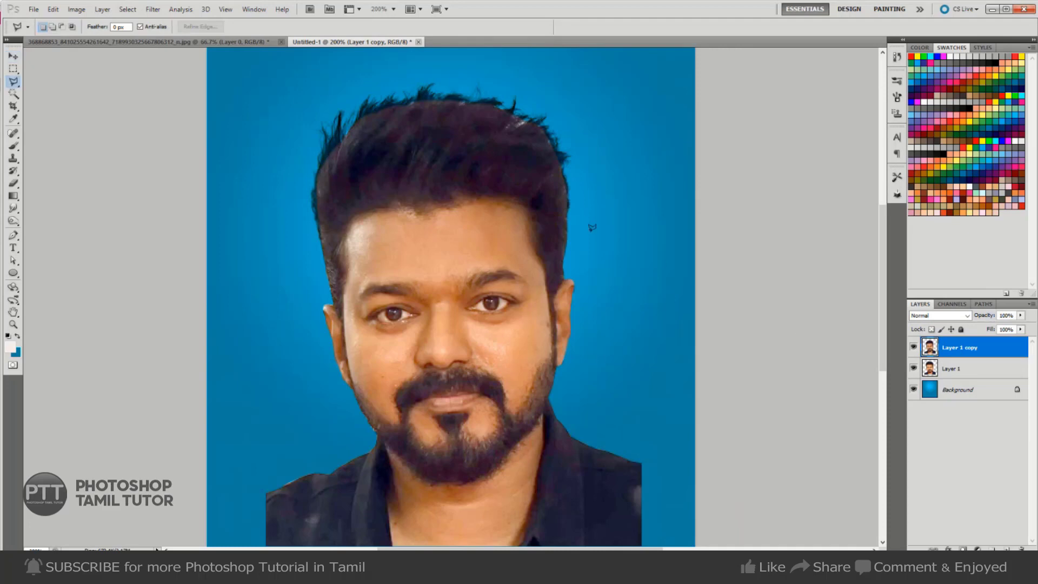
{"action": "left_click", "coordinate": [581, 229]}
{"action": "mouse_move", "coordinate": [561, 282]}
{"action": "left_mouse_down"}
{"action": "mouse_move", "coordinate": [383, 154]}
{"action": "mouse_move", "coordinate": [339, 287]}
{"action": "left_mouse_up"}
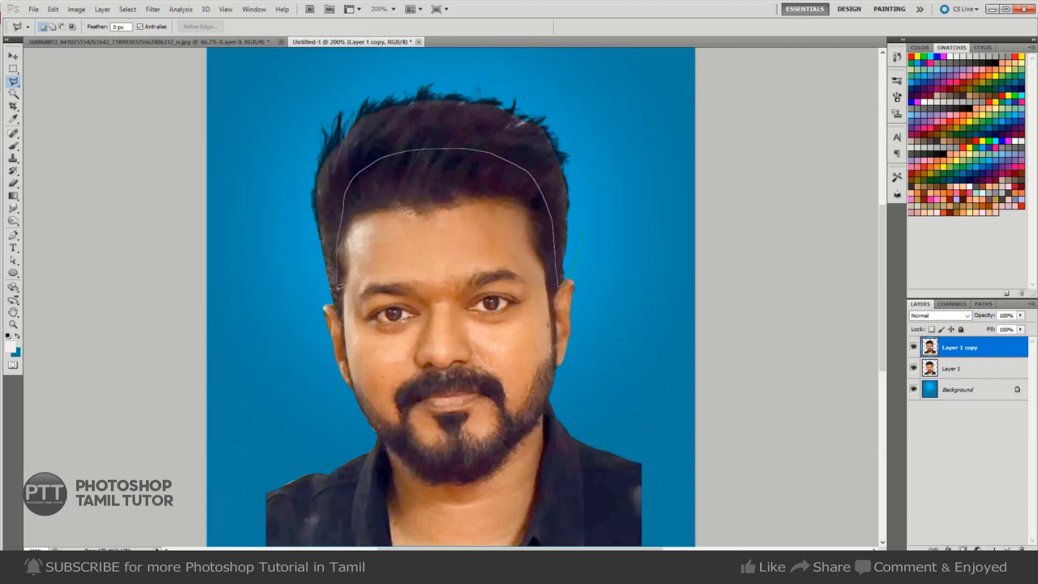
{"action": "double_click", "coordinate": [612, 90]}
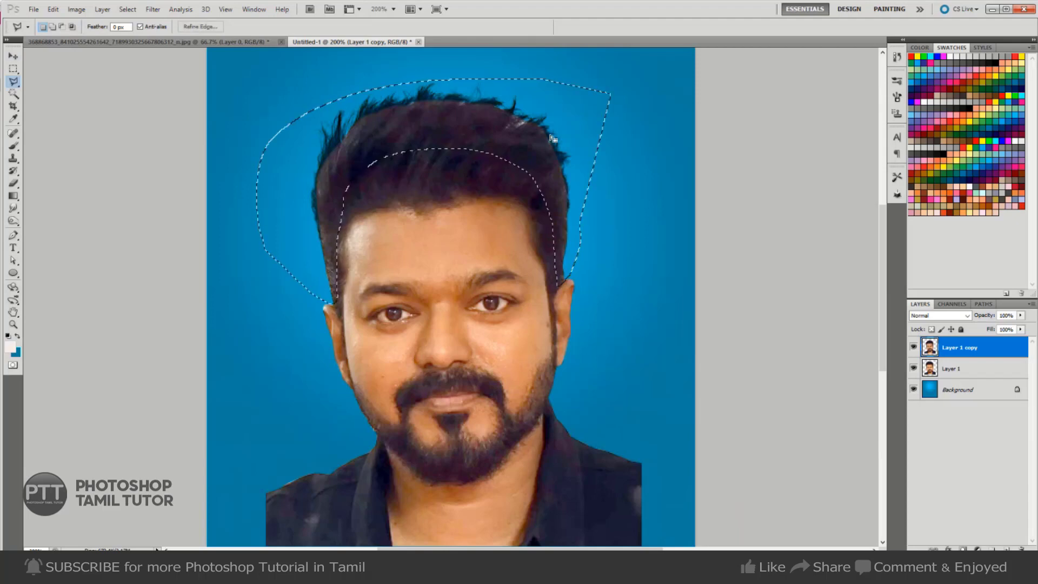
{"action": "right_click", "coordinate": [550, 135]}
{"action": "left_click", "coordinate": [590, 168]}
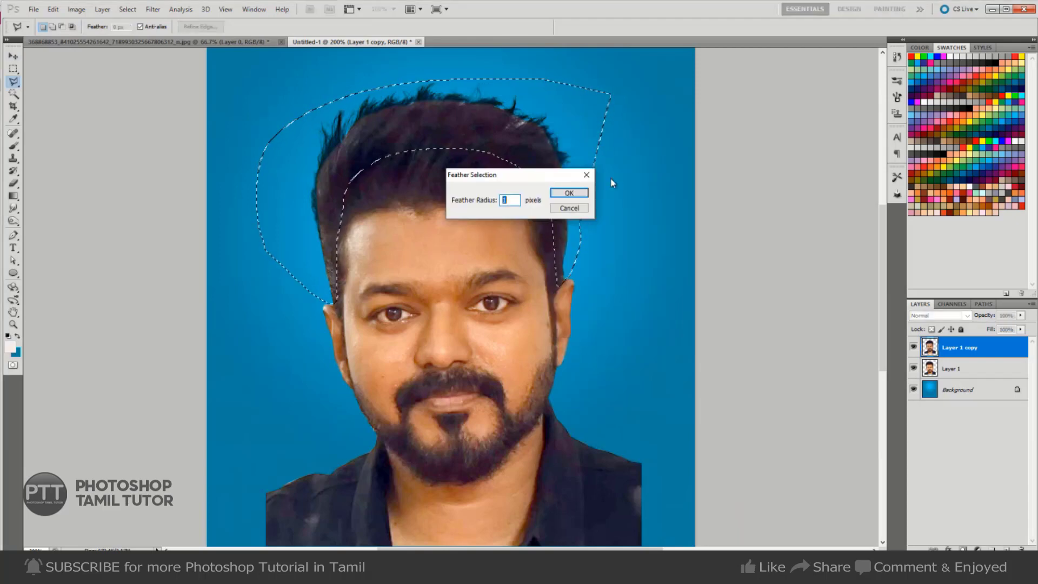
{"action": "type", "text": "10"}
{"action": "key", "text": "Return"}
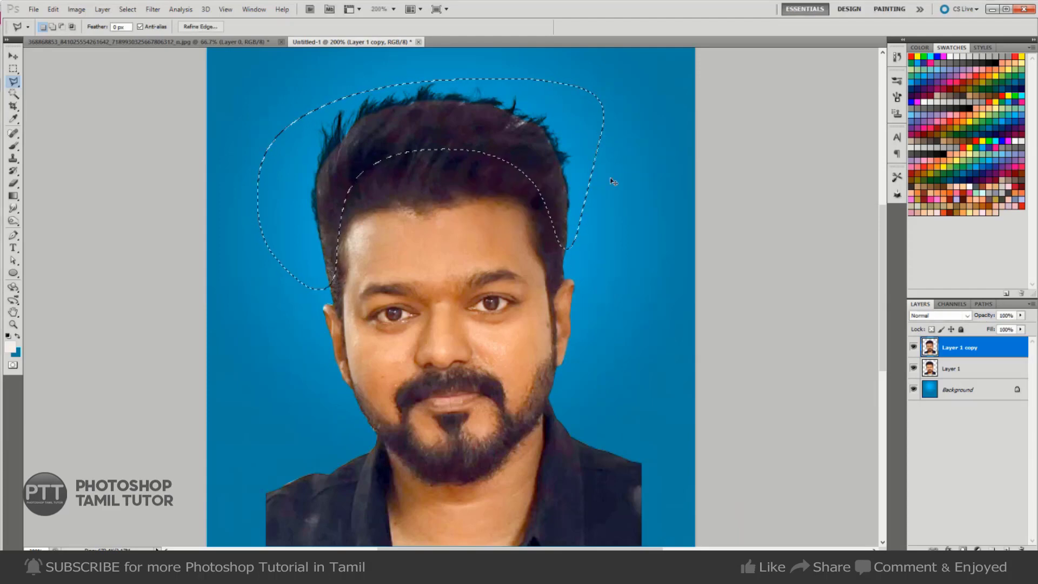
- Slightly darken the feathered hair area by raising the Levels black point, then deselect
{"action": "key", "text": "ctrl+l"}
{"action": "left_click_drag", "start_coordinate": [725, 283], "coordinate": [759, 283]}
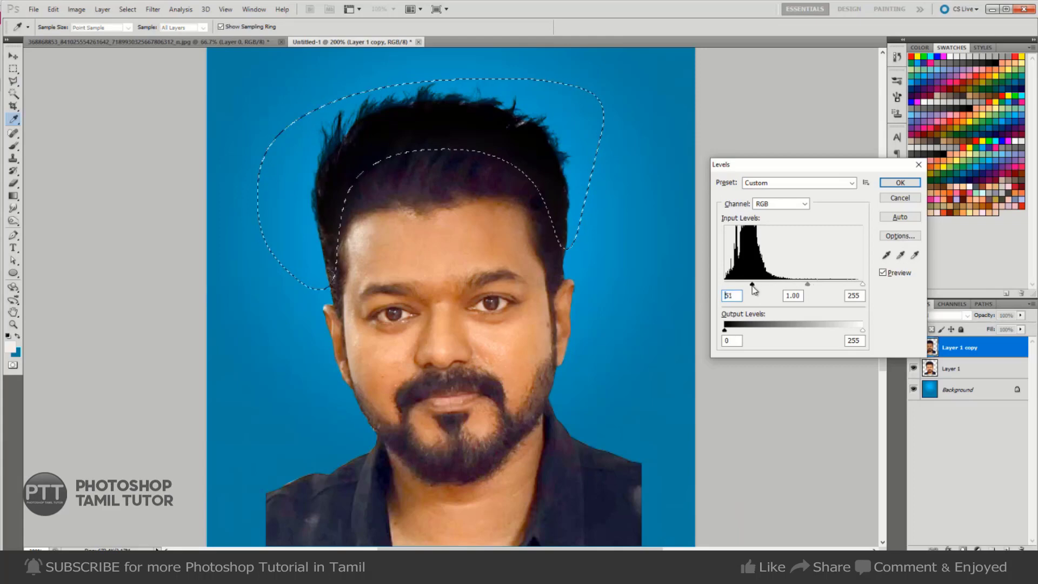
{"action": "left_click_drag", "start_coordinate": [761, 287], "coordinate": [736, 285]}
{"action": "scroll", "coordinate": [736, 295], "scroll_direction": "up", "scroll_amount": 4}
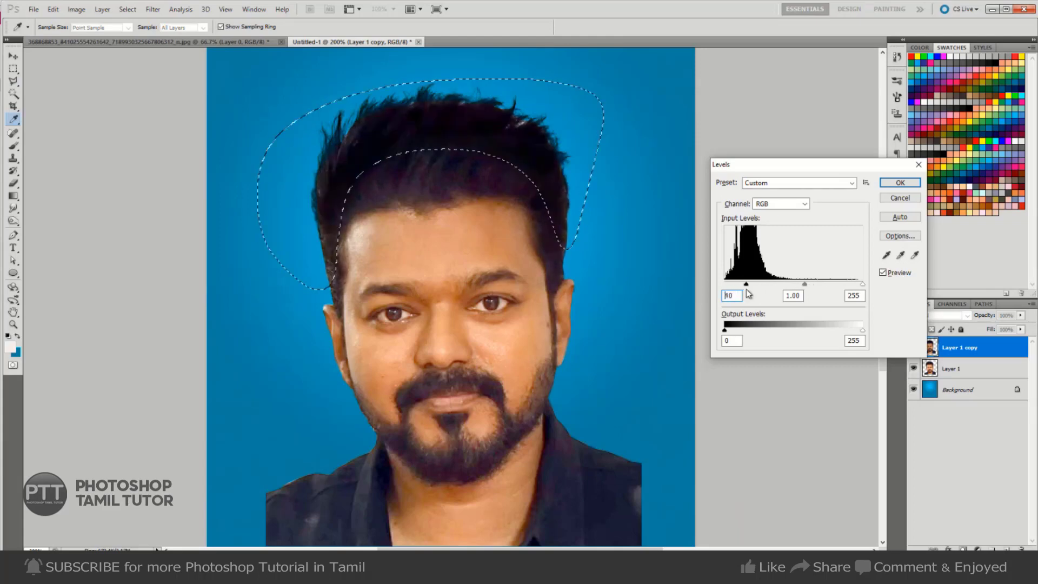
{"action": "scroll", "coordinate": [738, 296], "scroll_direction": "up", "scroll_amount": 2}
{"action": "scroll", "coordinate": [742, 297], "scroll_direction": "up", "scroll_amount": 2}
{"action": "scroll", "coordinate": [742, 297], "scroll_direction": "up", "scroll_amount": 1}
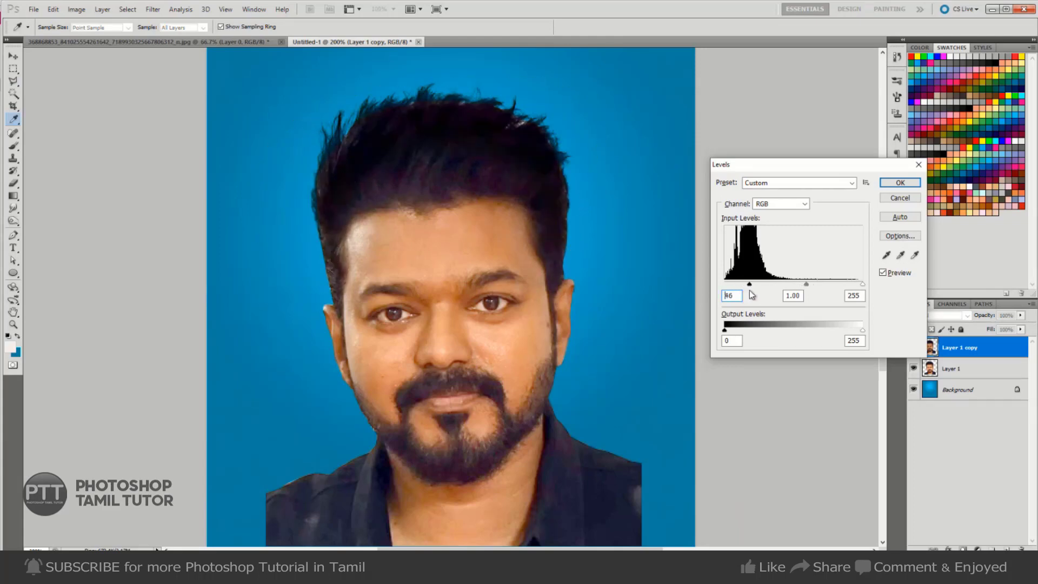
{"action": "left_click", "coordinate": [900, 182]}
{"action": "key", "text": "ctrl+d"}
- Lasso the background above the hair, feather it, and darken its shadows with Levels
{"action": "key", "text": "l"}
{"action": "left_click_drag", "start_coordinate": [276, 212], "coordinate": [564, 237]}
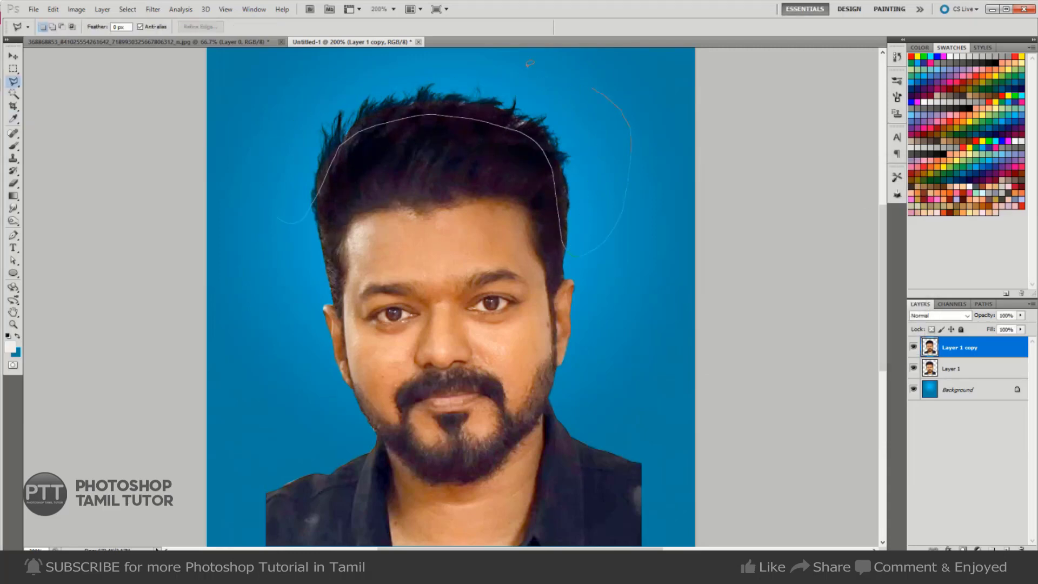
{"action": "left_click_drag", "start_coordinate": [530, 63], "coordinate": [215, 113]}
{"action": "right_click", "coordinate": [412, 102]}
{"action": "left_click", "coordinate": [448, 139]}
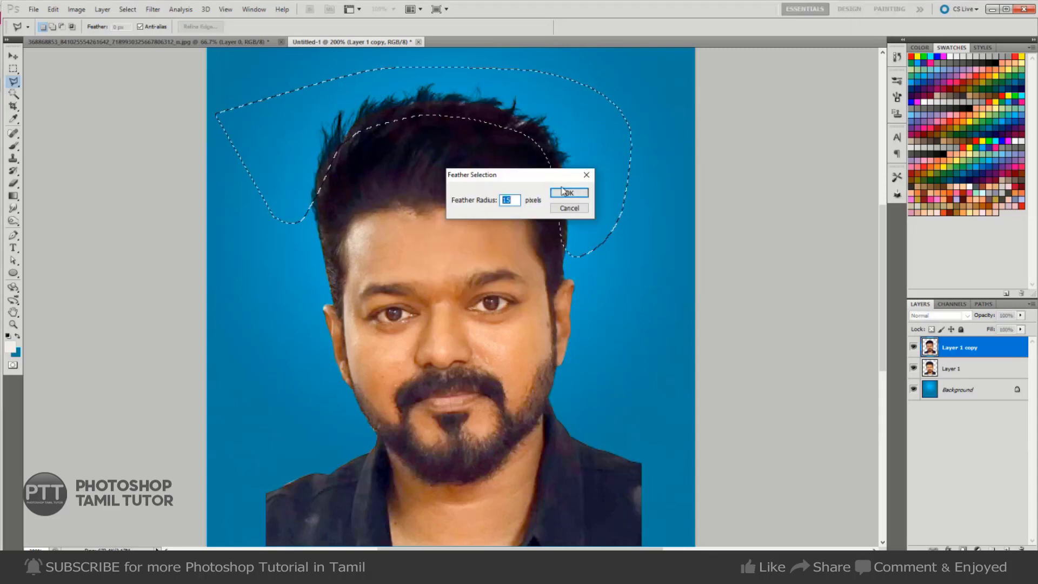
{"action": "left_click", "coordinate": [568, 193]}
{"action": "key", "text": "ctrl+h"}
{"action": "key", "text": "i"}
{"action": "key", "text": "ctrl+l"}
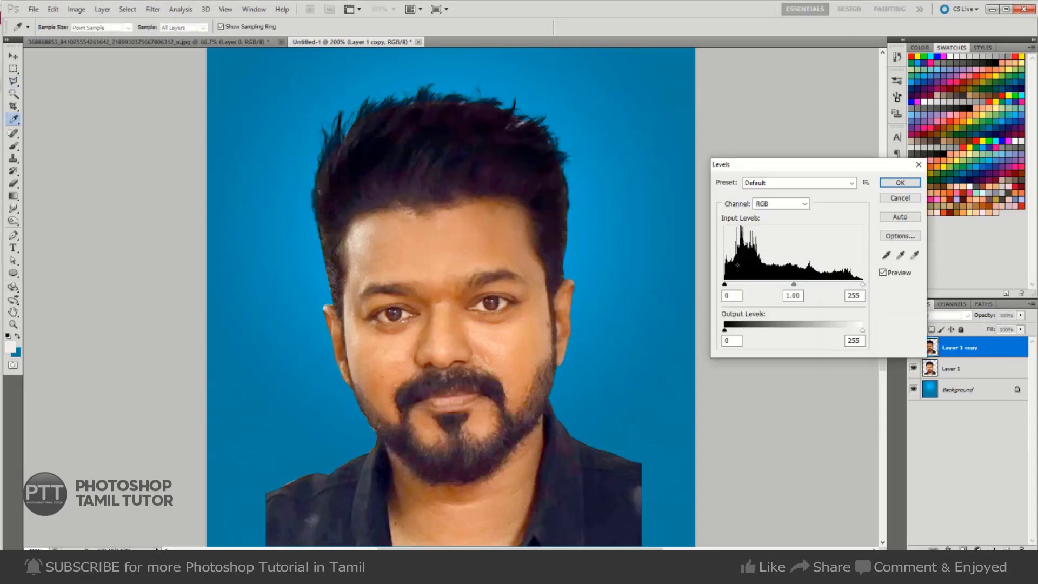
{"action": "mouse_move", "coordinate": [724, 284]}
{"action": "left_mouse_down"}
{"action": "mouse_move", "coordinate": [784, 285]}
{"action": "mouse_move", "coordinate": [774, 284]}
{"action": "left_mouse_up"}
{"action": "key", "text": "Return"}
- Feather the new selection 15 px, darken its shadows and midtones with Levels, and deselect
{"action": "key", "text": "l"}
{"action": "key", "text": "ctrl+h"}
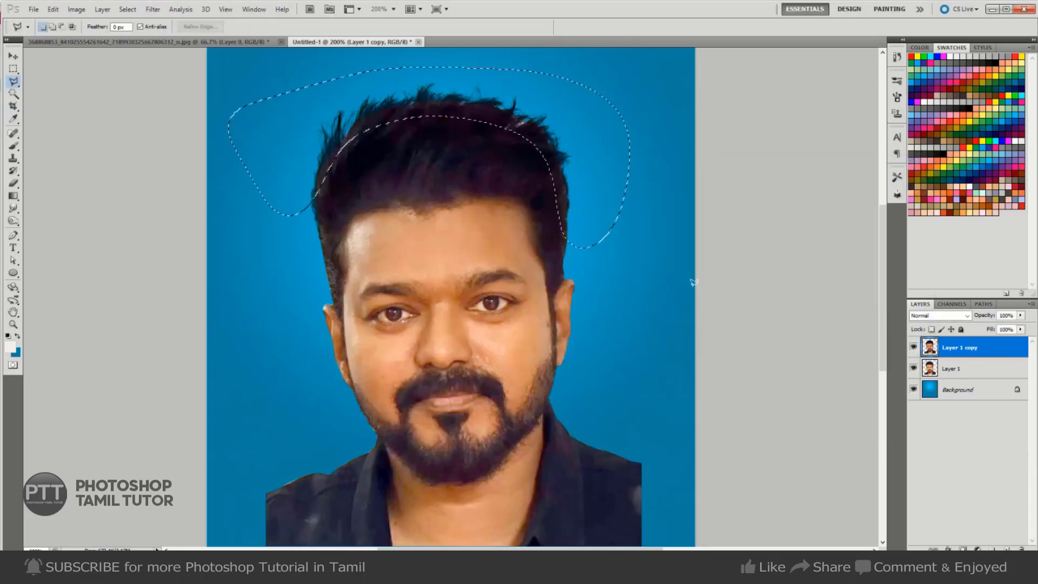
{"action": "right_click", "coordinate": [580, 167]}
{"action": "left_click", "coordinate": [595, 199]}
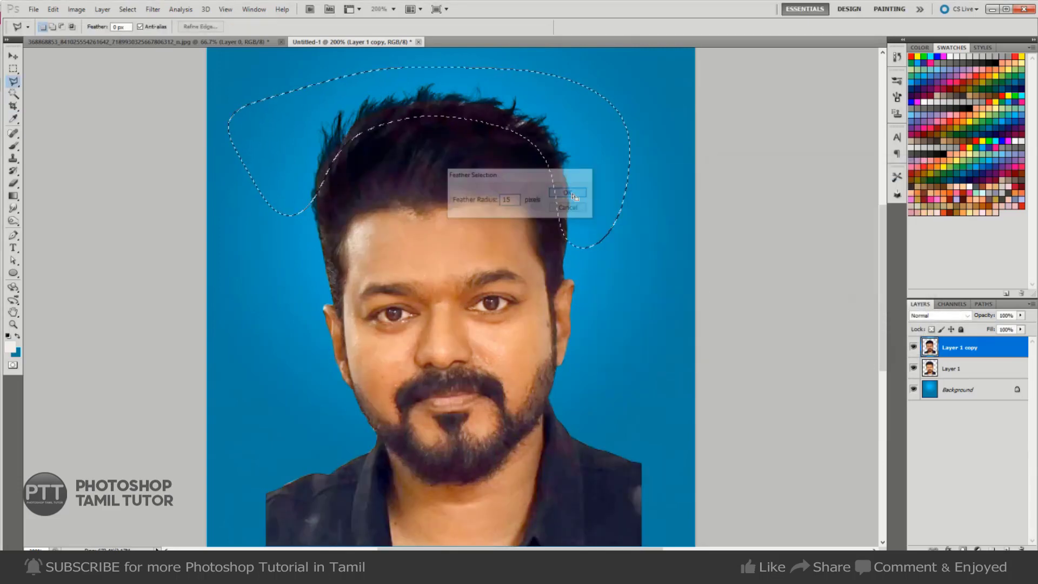
{"action": "key", "text": "ctrl+l"}
{"action": "left_click_drag", "start_coordinate": [724, 284], "coordinate": [736, 284]}
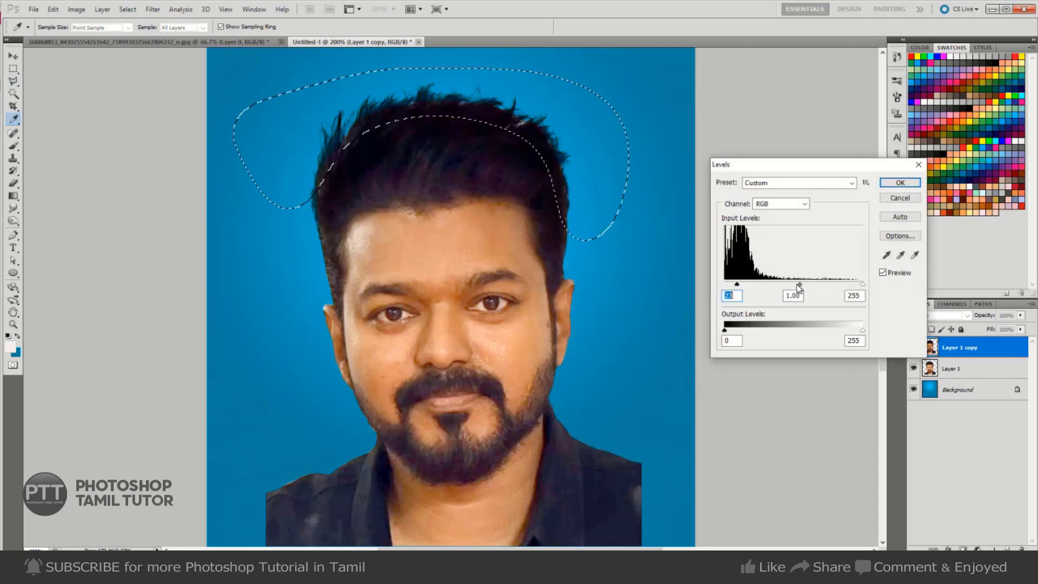
{"action": "left_click_drag", "start_coordinate": [799, 285], "coordinate": [821, 286]}
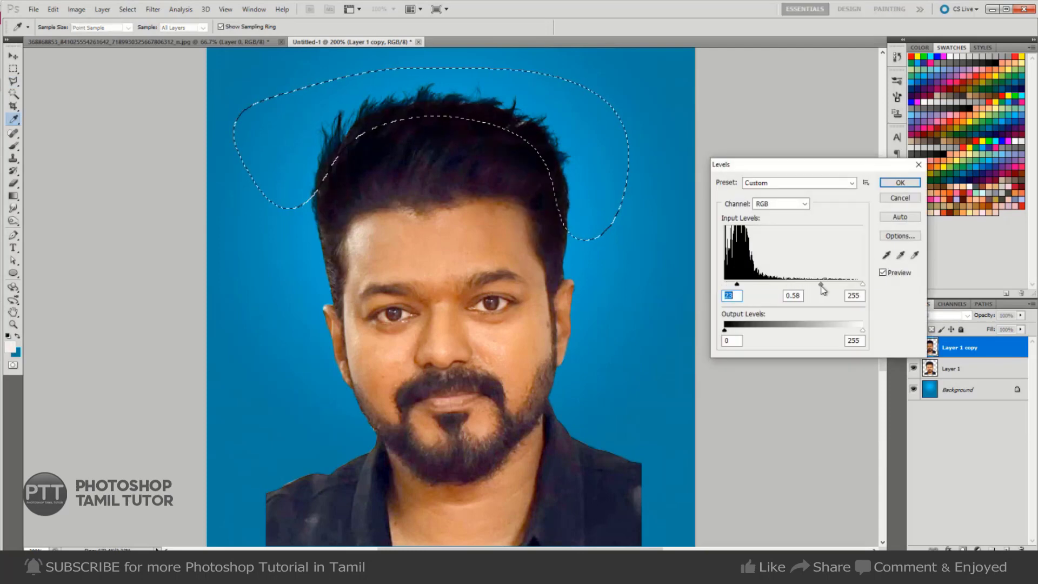
{"action": "key", "text": "Tab"}
{"action": "left_click", "coordinate": [889, 184]}
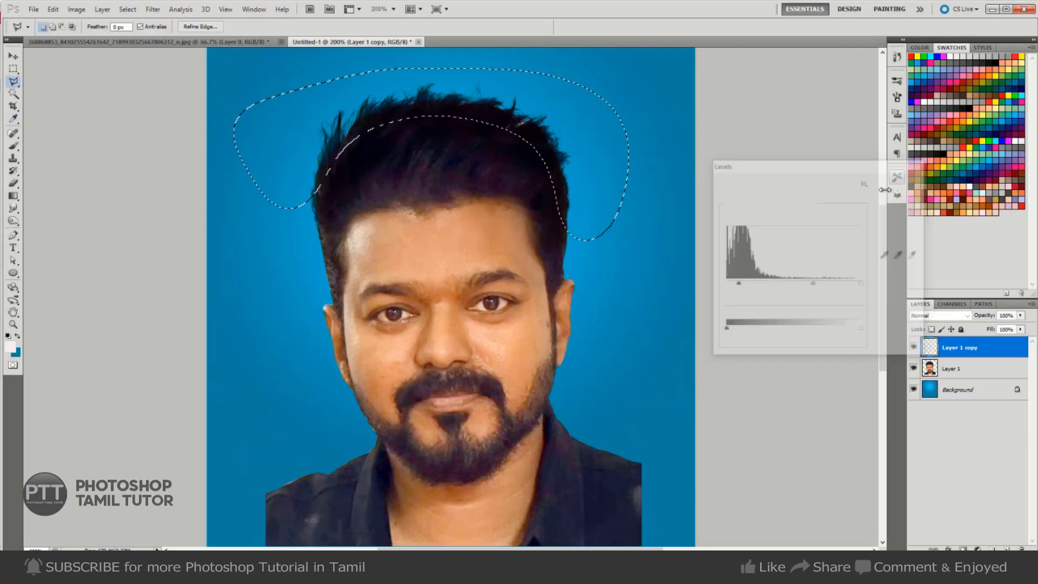
{"action": "key", "text": "ctrl+d"}
- Zoom out to the whole portrait and bring up the Open dialog
{"action": "key", "text": "ctrl+minus"}
{"action": "key", "text": "v"}
{"action": "key", "text": "ctrl+minus"}
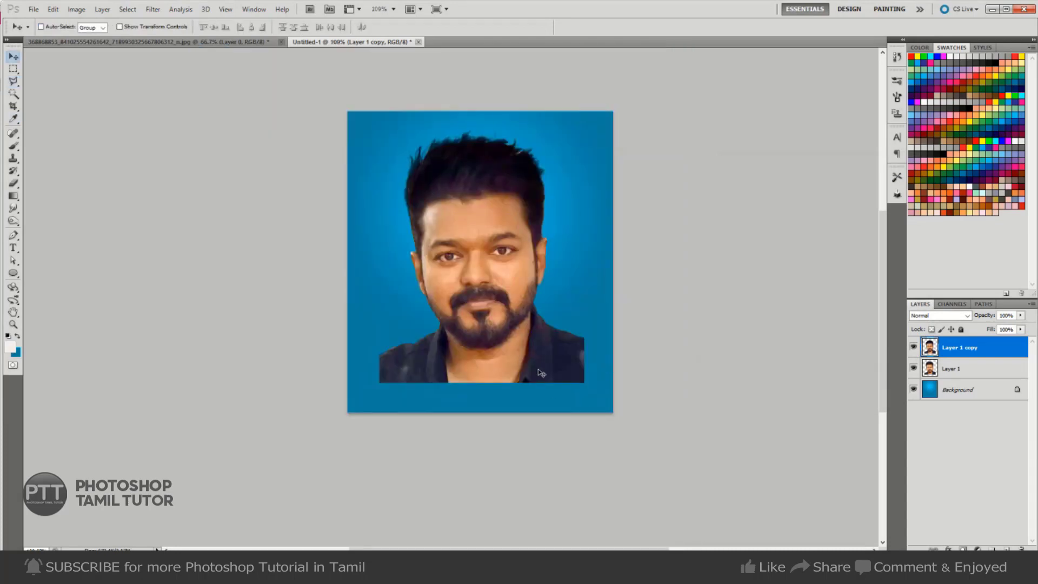
{"action": "key", "text": "ctrl+o"}
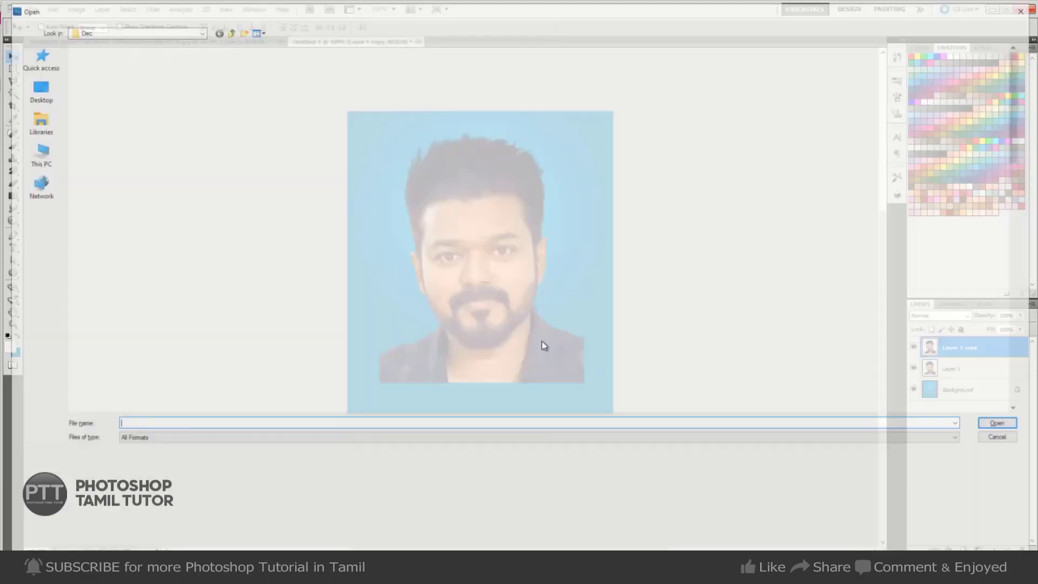
- Go up three folders, enter dresses > PSULGAM-DRESSPSD1, and open 03 SHIRTS-2.psd
{"action": "left_click", "coordinate": [227, 30]}
{"action": "left_click", "coordinate": [227, 30]}
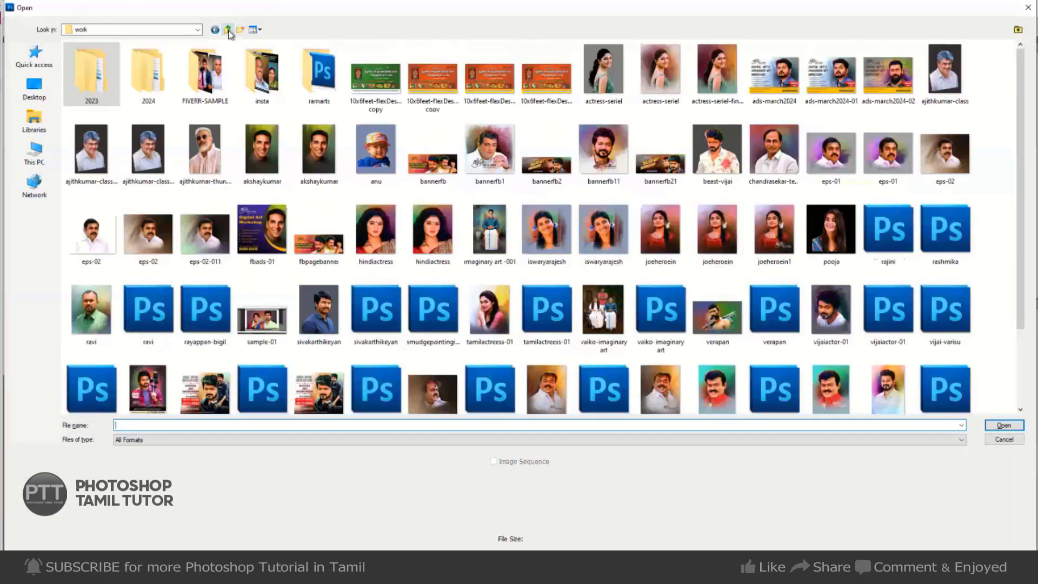
{"action": "left_click", "coordinate": [229, 31]}
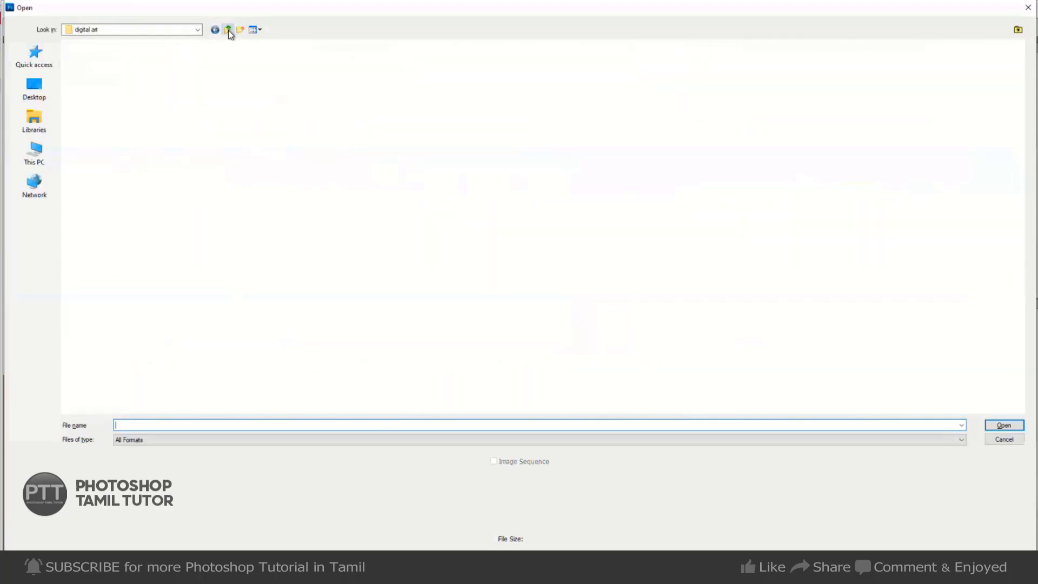
{"action": "double_click", "coordinate": [207, 75]}
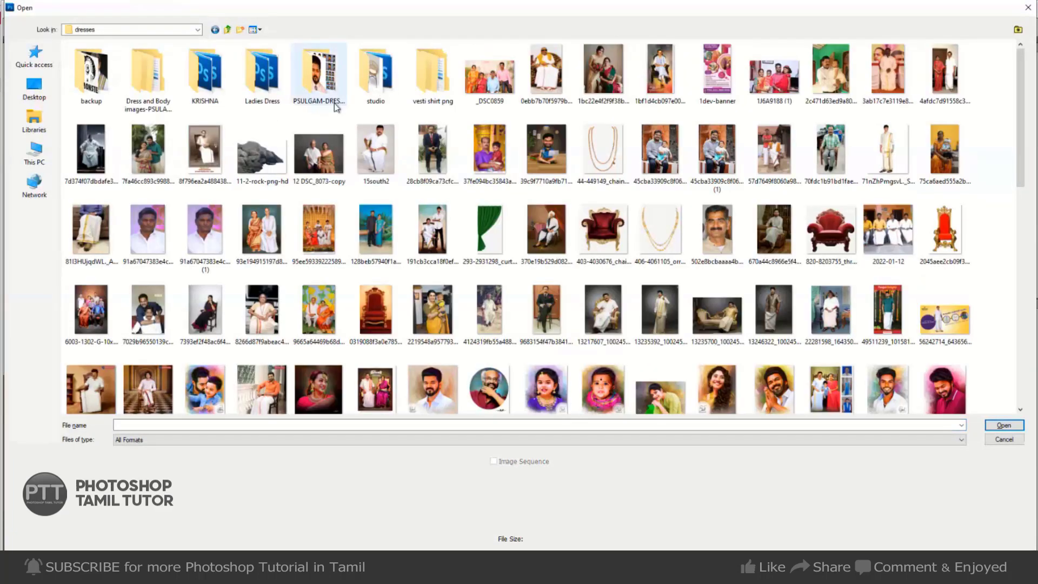
{"action": "double_click", "coordinate": [318, 103]}
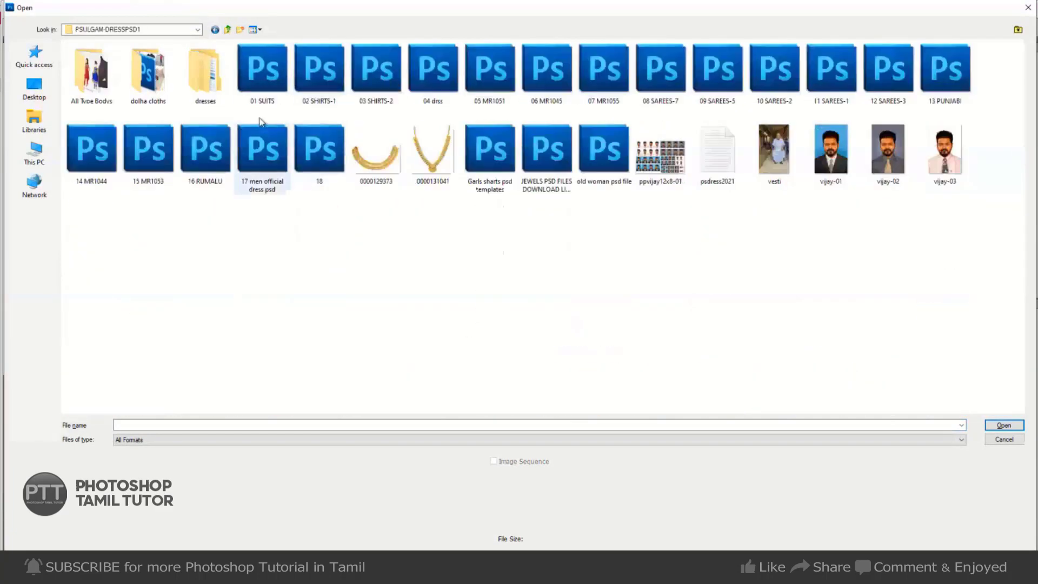
{"action": "left_click", "coordinate": [265, 92]}
{"action": "left_click", "coordinate": [310, 92]}
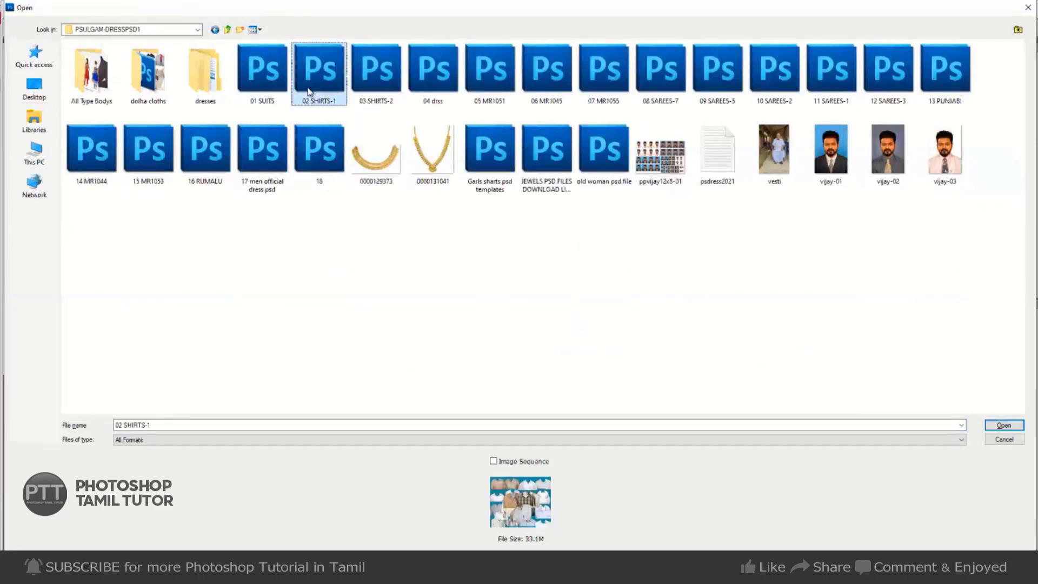
{"action": "left_click", "coordinate": [378, 86]}
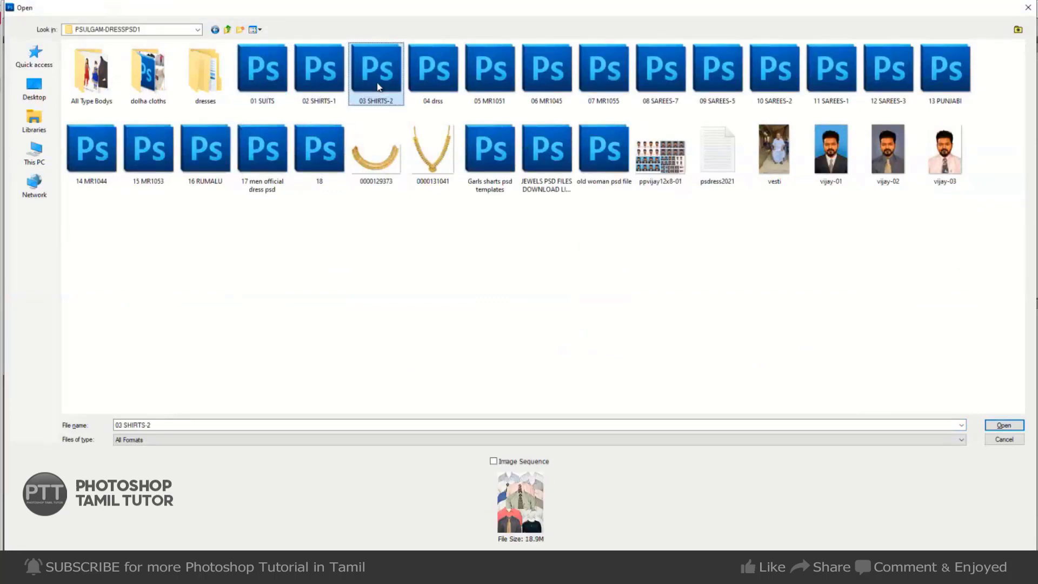
{"action": "double_click", "coordinate": [378, 86]}
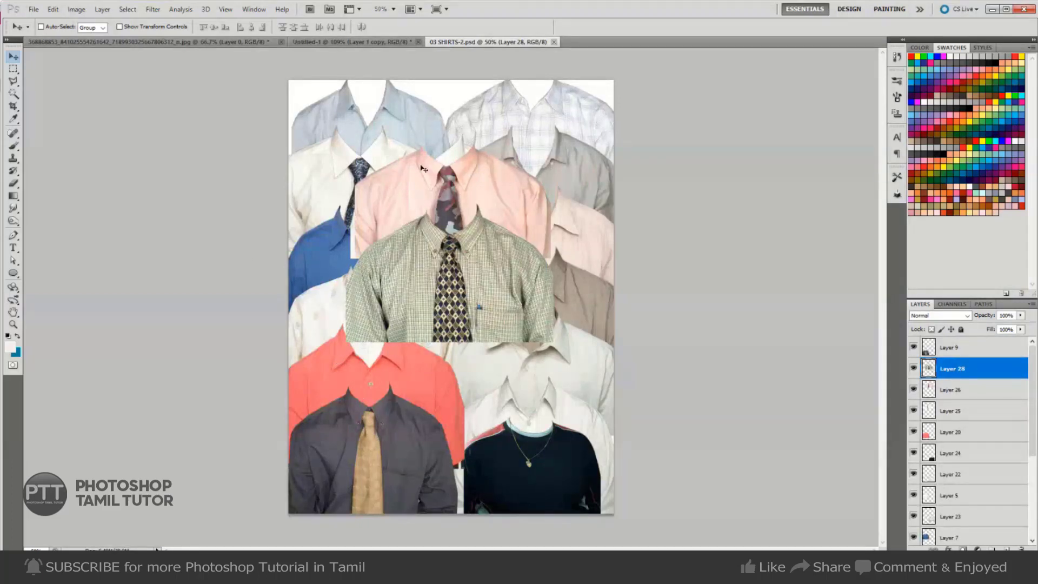
- In 03 SHIRTS-2, move the green checked shirt aside and select the pink shirt-and-tie layer
{"action": "right_click", "coordinate": [460, 275]}
{"action": "left_click", "coordinate": [476, 281]}
{"action": "left_click_drag", "start_coordinate": [475, 281], "coordinate": [485, 371]}
{"action": "right_click", "coordinate": [488, 212]}
{"action": "left_click", "coordinate": [518, 216]}
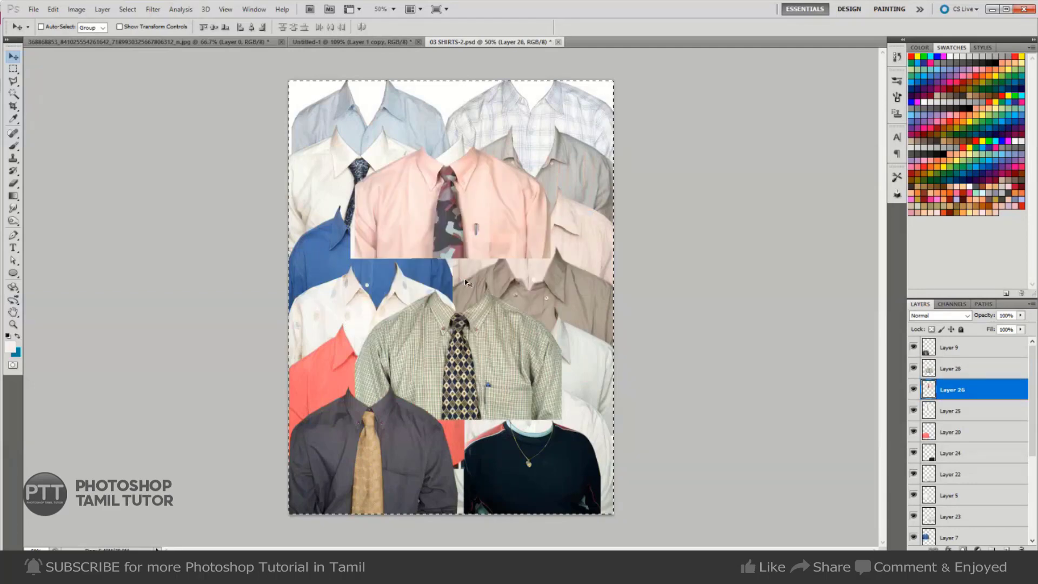
- Paste the pink shirt into Untitled-1 and scale it to cover the shoulders under the chin
{"action": "key", "text": "ctrl+Tab"}
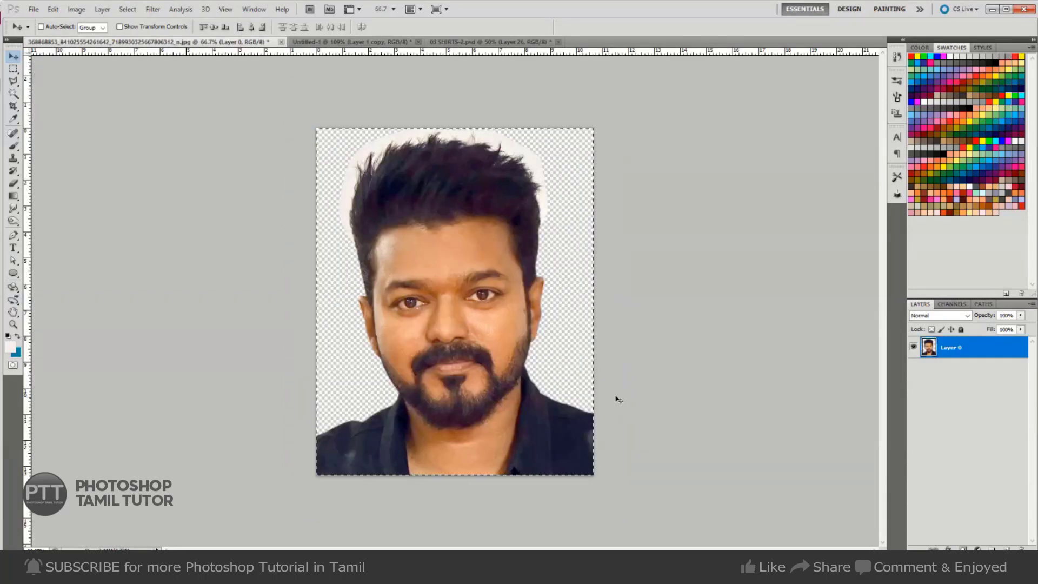
{"action": "key", "text": "ctrl+Tab"}
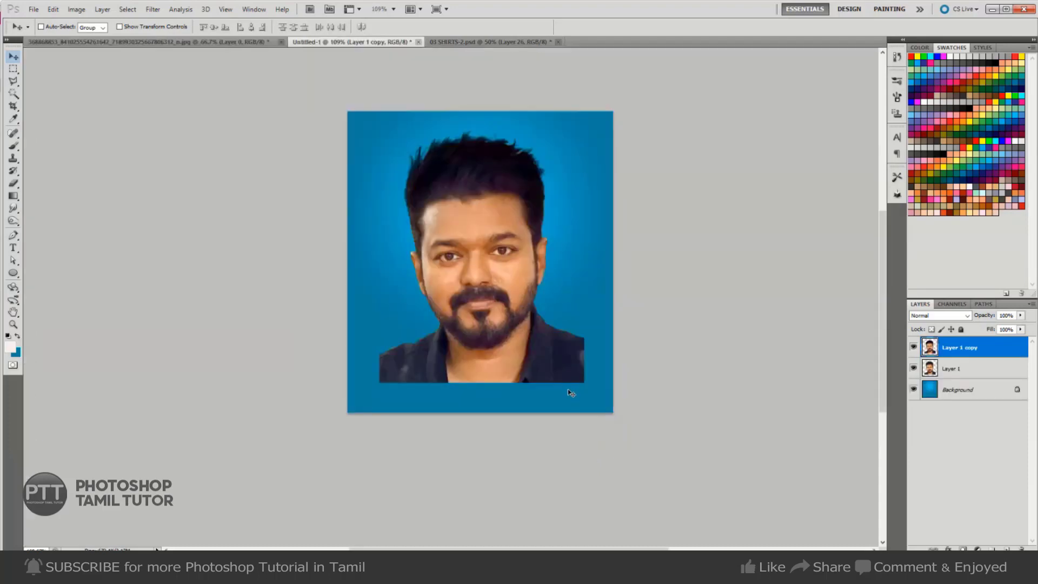
{"action": "key", "text": "ctrl+v"}
{"action": "key", "text": "ctrl+t"}
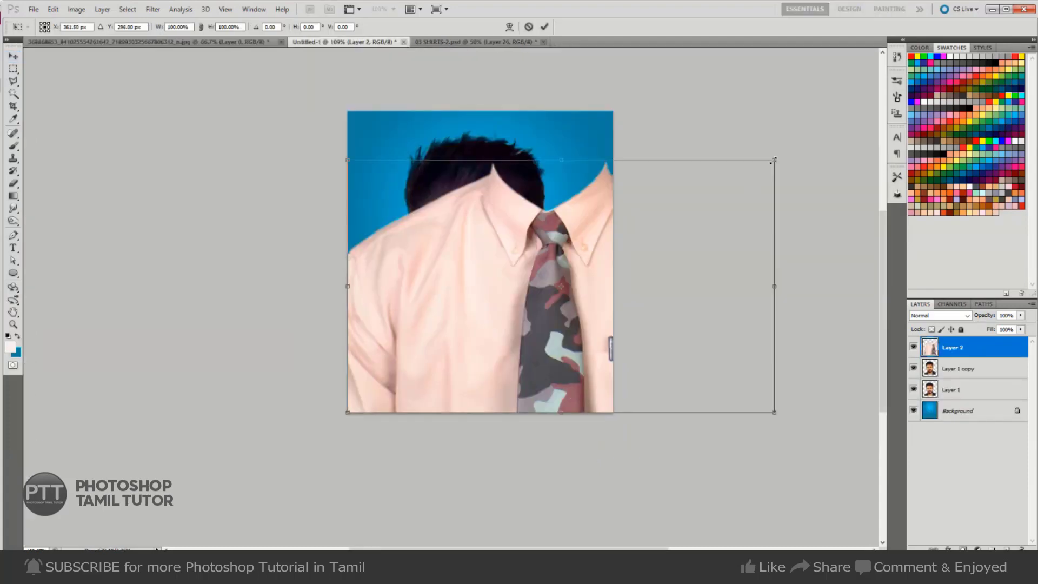
{"action": "left_click_drag", "start_coordinate": [773, 161], "coordinate": [675, 218]}
{"action": "left_click_drag", "start_coordinate": [647, 256], "coordinate": [524, 373]}
{"action": "left_click_drag", "start_coordinate": [607, 317], "coordinate": [639, 297]}
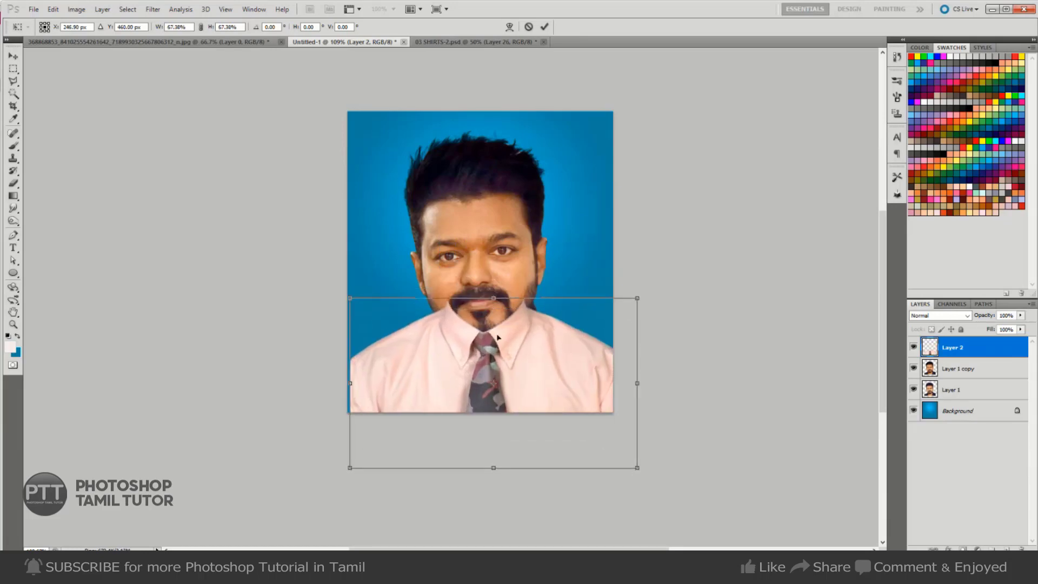
{"action": "left_click_drag", "start_coordinate": [494, 344], "coordinate": [498, 367]}
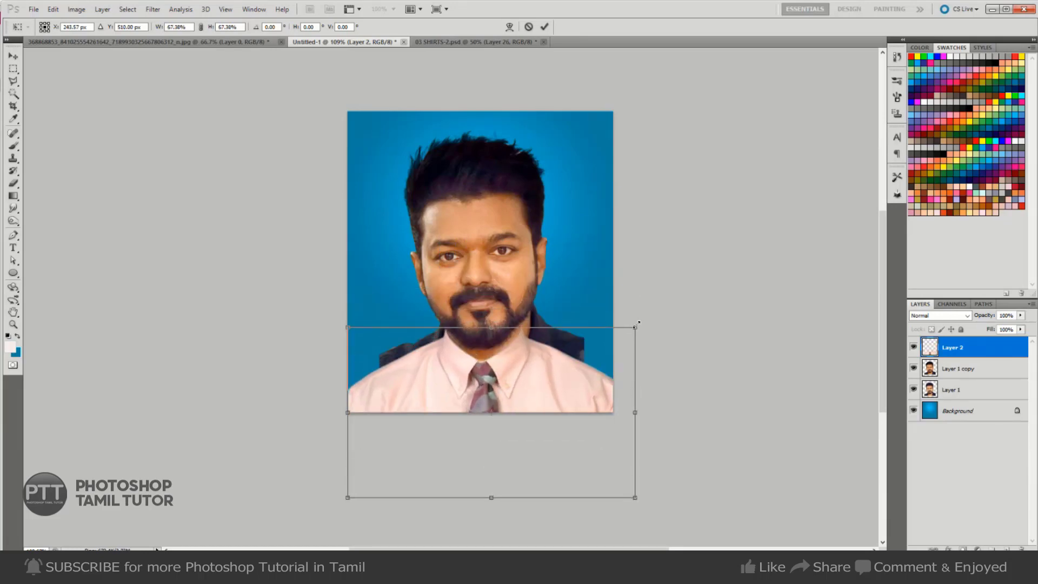
{"action": "left_click_drag", "start_coordinate": [639, 323], "coordinate": [655, 328]}
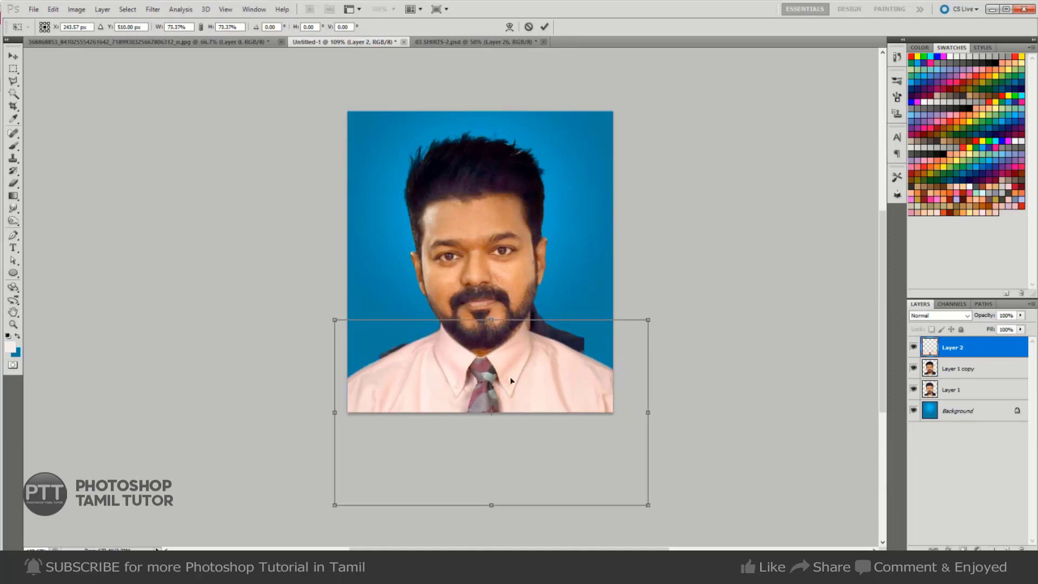
{"action": "key", "text": "Return"}
{"action": "left_click", "coordinate": [959, 369]}
- Shrink the head layers slightly and tilt them a little clockwise
{"action": "left_click", "coordinate": [953, 389], "text": "shift"}
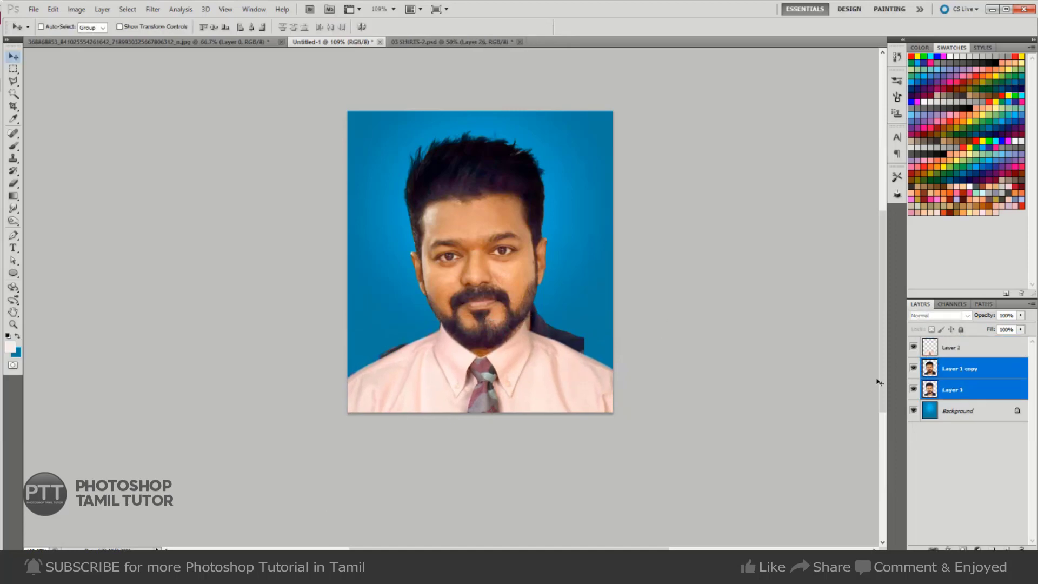
{"action": "key", "text": "ctrl+t"}
{"action": "mouse_move", "coordinate": [585, 128]}
{"action": "left_mouse_down"}
{"action": "mouse_move", "coordinate": [576, 138]}
{"action": "mouse_move", "coordinate": [601, 139]}
{"action": "left_mouse_up"}
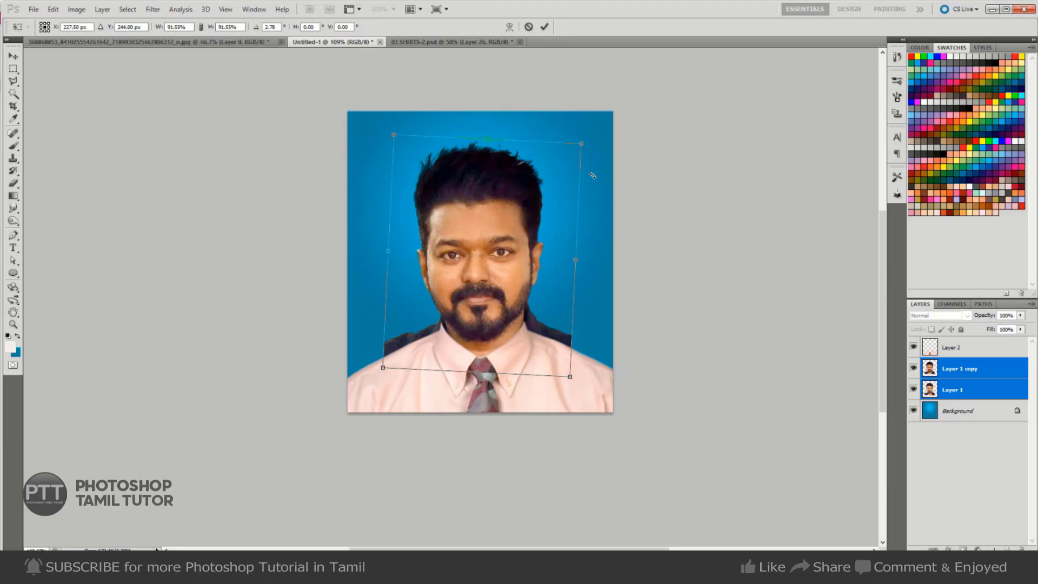
{"action": "left_click_drag", "start_coordinate": [592, 175], "coordinate": [596, 175]}
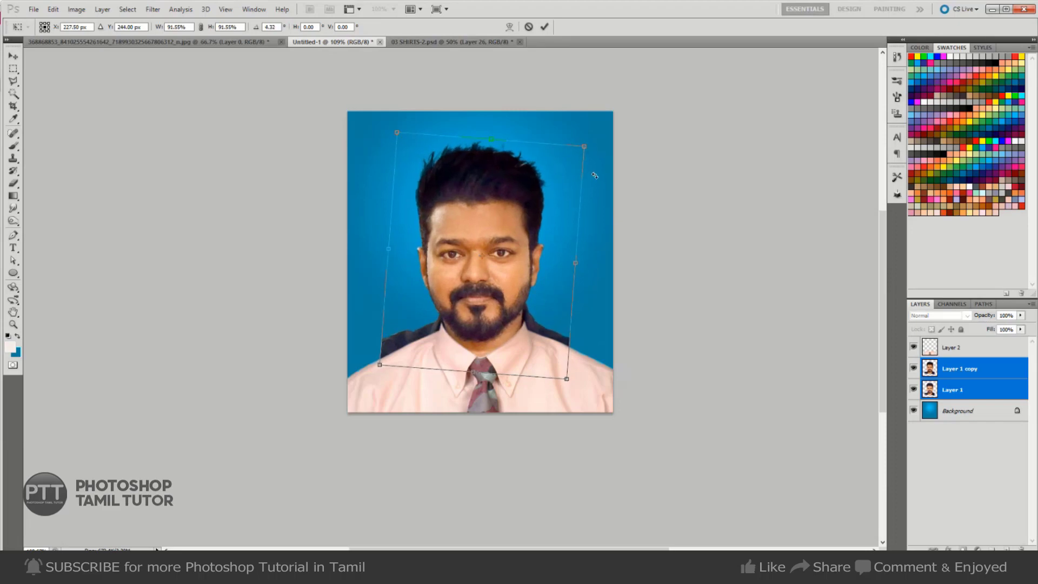
{"action": "key", "text": "Return"}
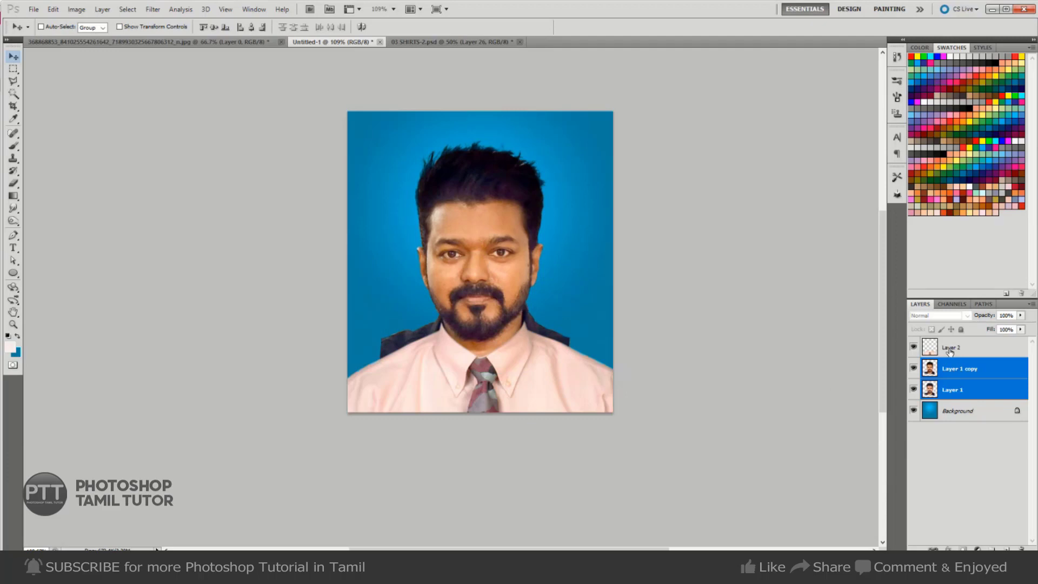
- Narrow the Layer 2 shirt to about 95% width, checking the collar close up
{"action": "left_click", "coordinate": [950, 351]}
{"action": "key", "text": "ctrl+t"}
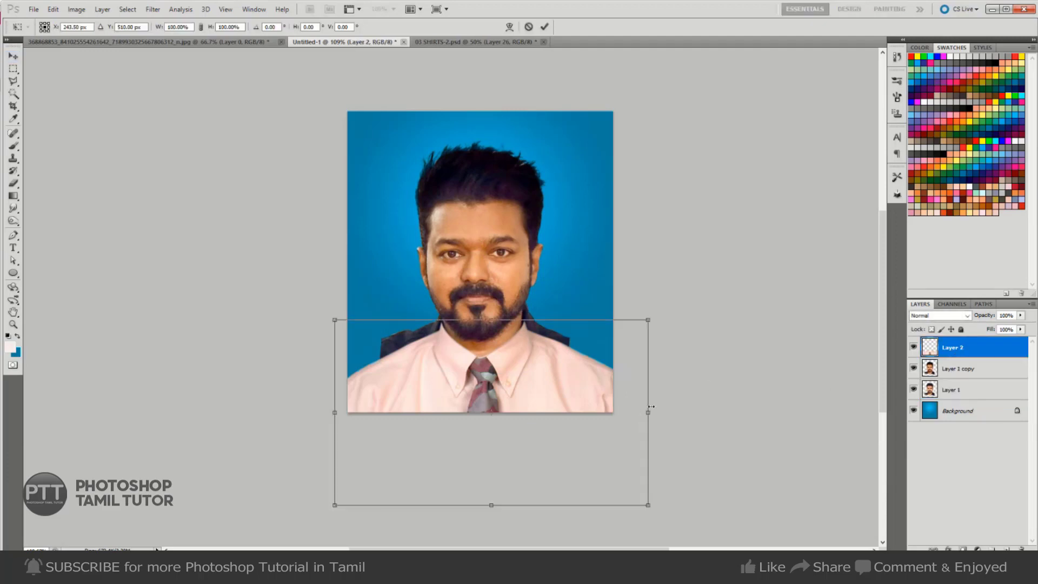
{"action": "left_click_drag", "start_coordinate": [652, 406], "coordinate": [641, 410]}
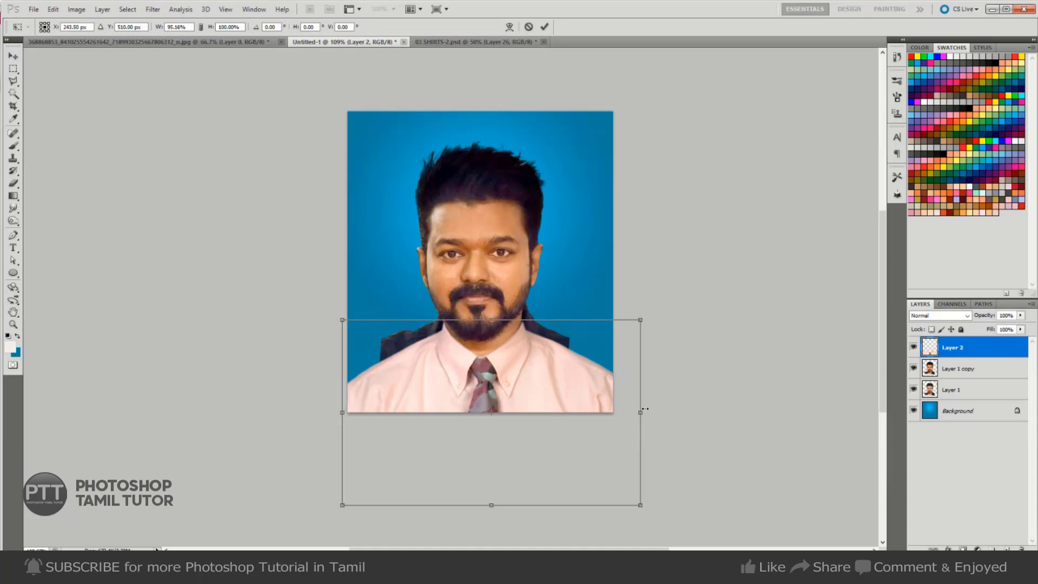
{"action": "left_click", "coordinate": [495, 335]}
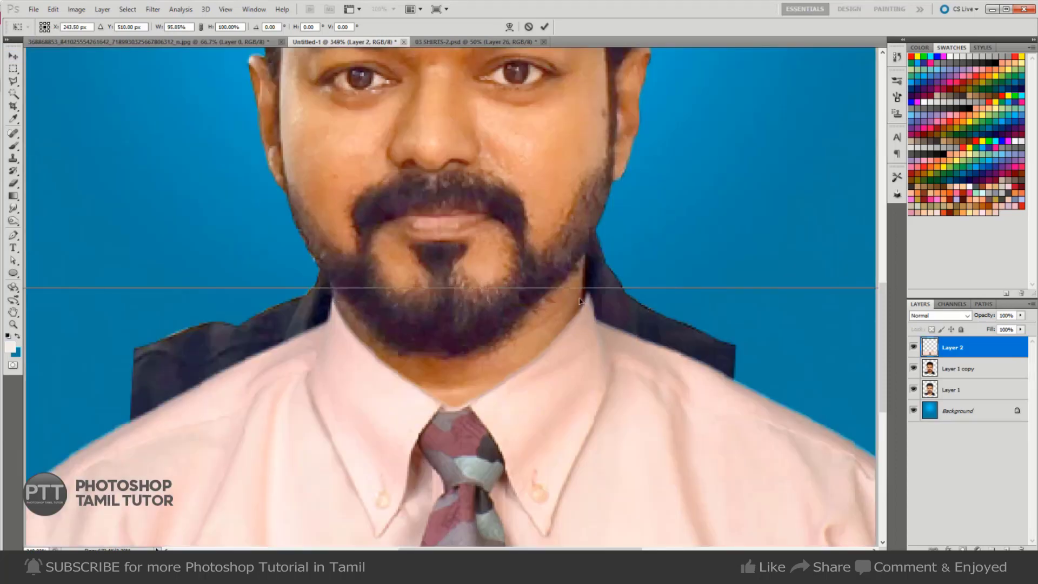
{"action": "scroll", "coordinate": [371, 319], "scroll_direction": "down", "scroll_amount": 2}
{"action": "scroll", "coordinate": [528, 327], "scroll_direction": "right", "scroll_amount": 5}
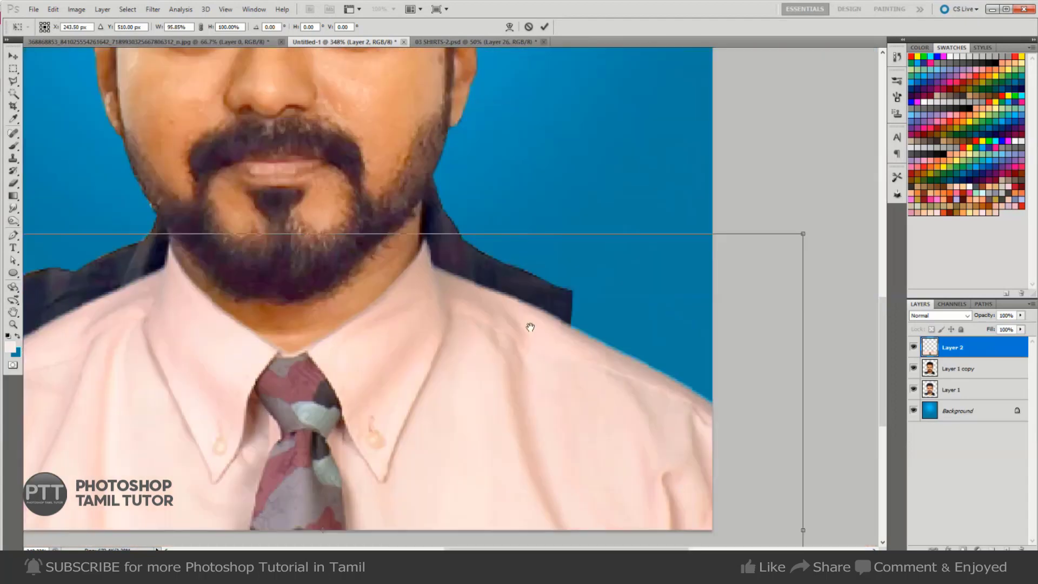
{"action": "left_click_drag", "start_coordinate": [809, 530], "coordinate": [804, 535]}
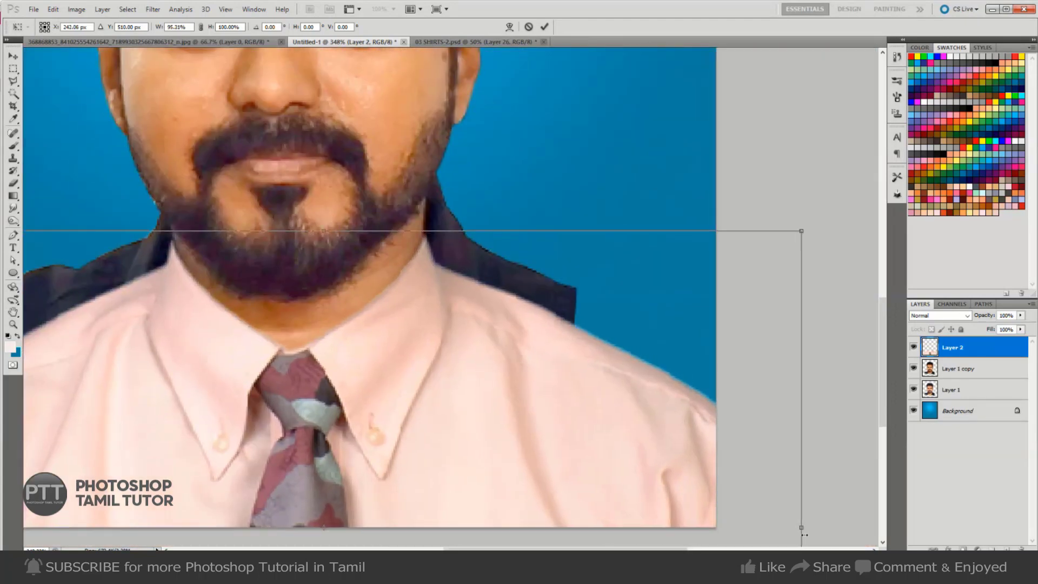
{"action": "key", "text": "Return"}
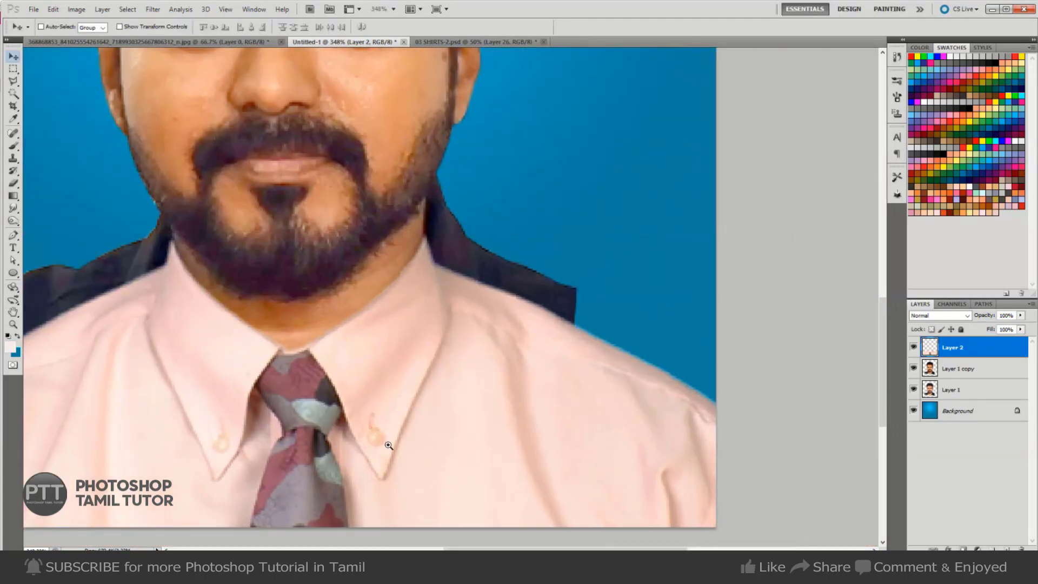
{"action": "scroll", "coordinate": [385, 444], "scroll_direction": "up", "scroll_amount": 2}
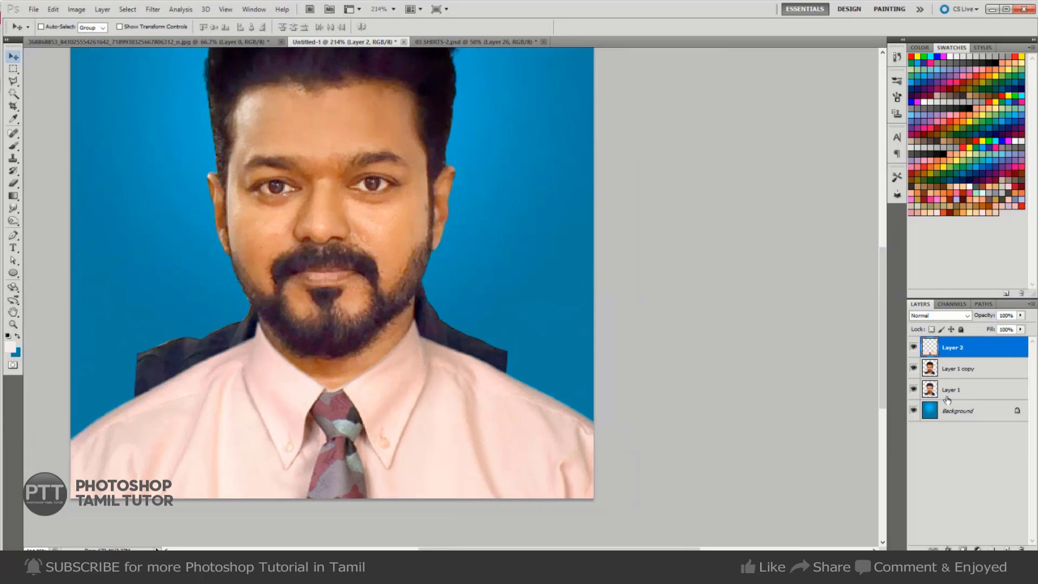
- Draw a polygonal lasso selection around the left shoulder and jacket area on Layer 1
{"action": "left_click", "coordinate": [950, 390]}
{"action": "key", "text": "l"}
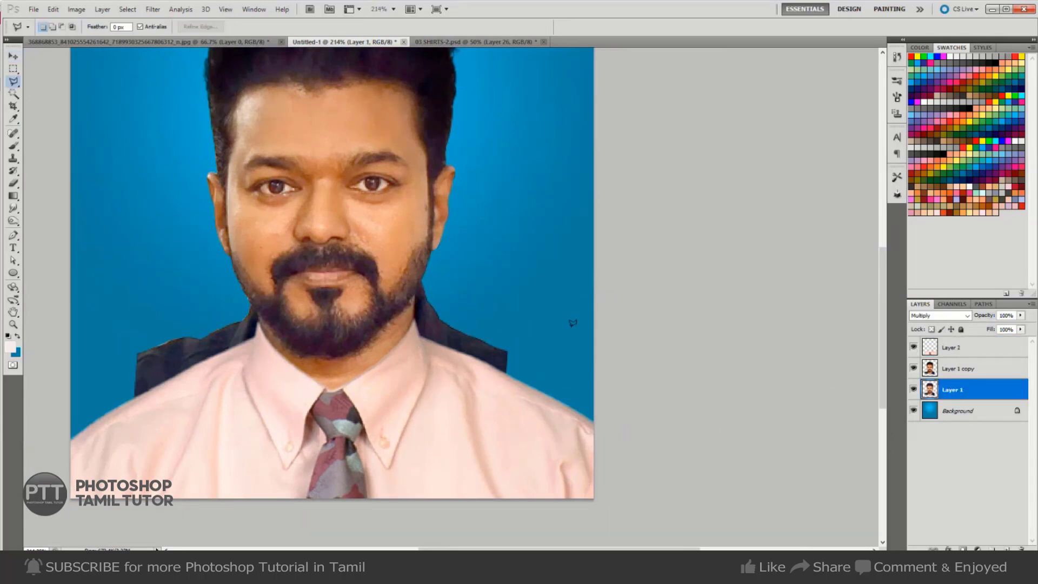
{"action": "left_click", "coordinate": [543, 168]}
{"action": "left_click", "coordinate": [184, 203]}
{"action": "left_click", "coordinate": [75, 276]}
{"action": "left_click", "coordinate": [82, 446]}
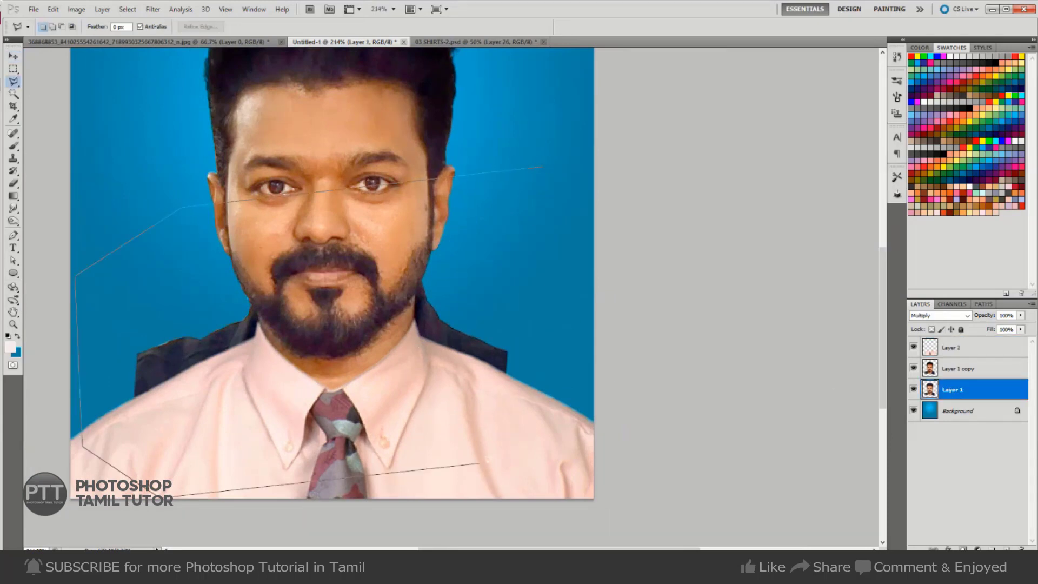
{"action": "left_click", "coordinate": [261, 431]}
{"action": "left_click", "coordinate": [493, 408]}
{"action": "double_click", "coordinate": [563, 210]}
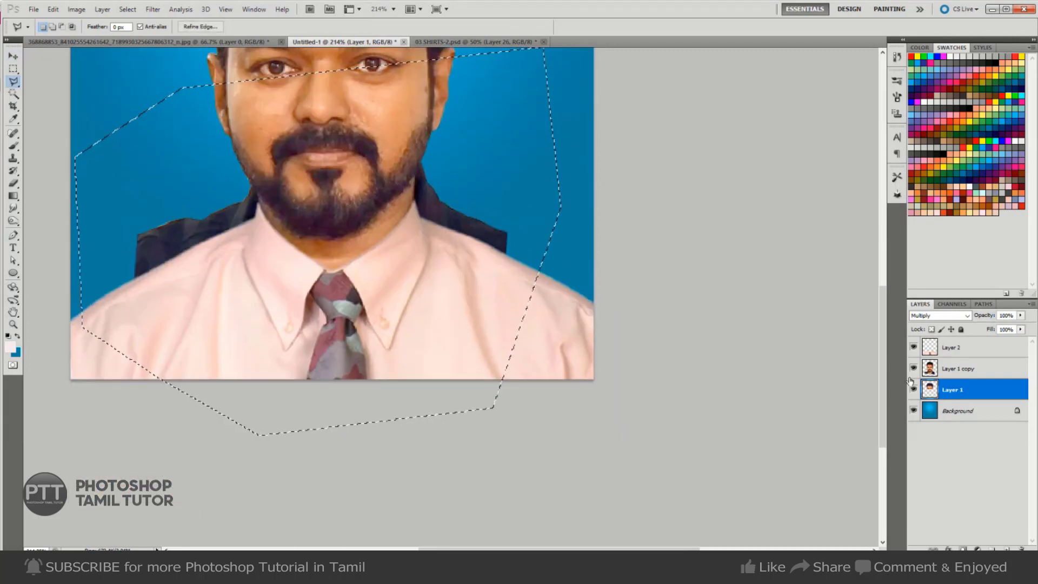
- Trace a pen path around the dark jacket on Layer 1 copy
{"action": "left_click", "coordinate": [930, 371]}
{"action": "key", "text": "ctrl+d"}
{"action": "key", "text": "p"}
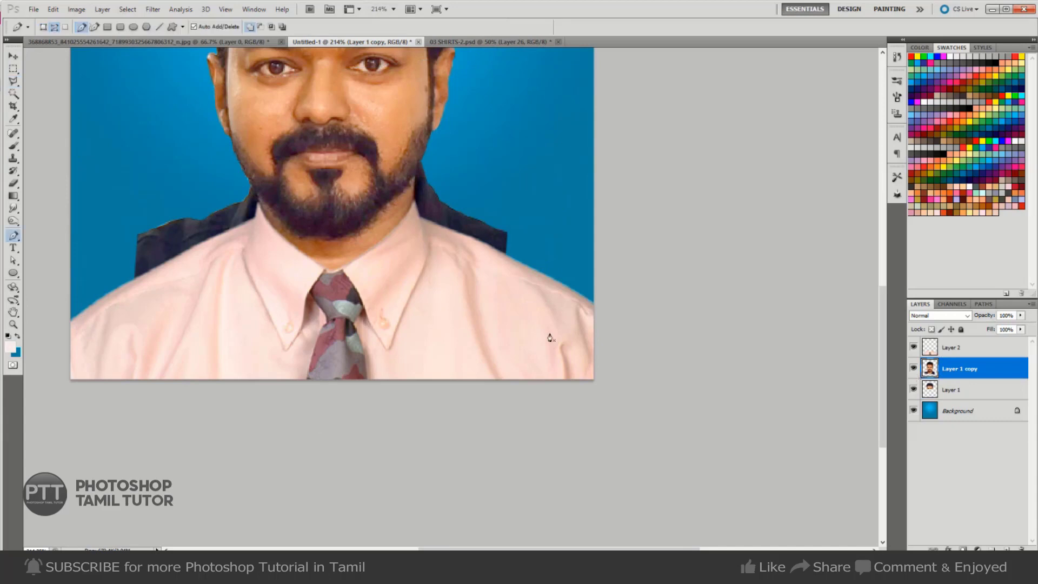
{"action": "scroll", "coordinate": [259, 192], "scroll_direction": "up", "scroll_amount": 2}
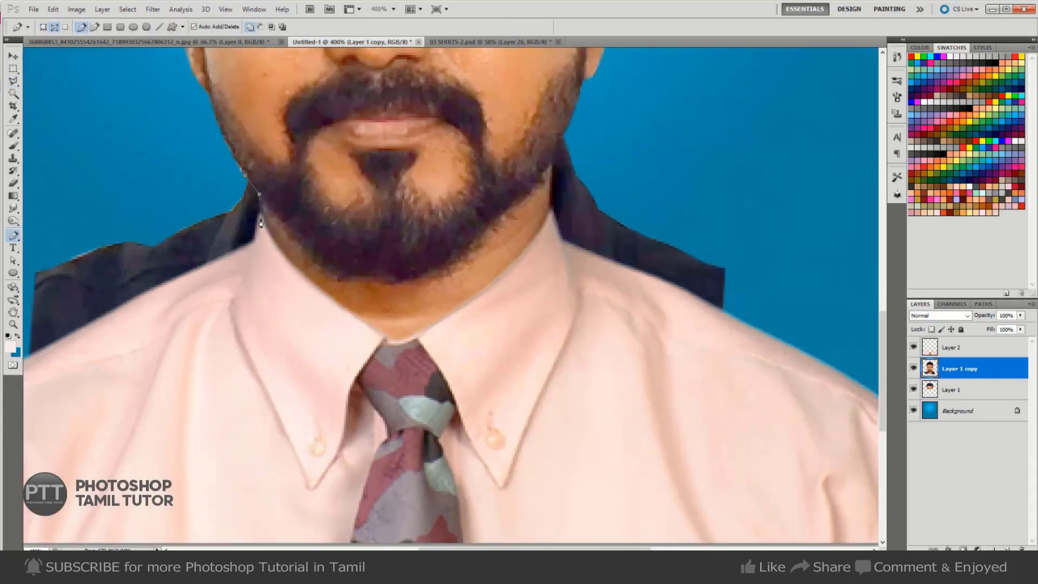
{"action": "left_click", "coordinate": [261, 259]}
{"action": "left_click_drag", "start_coordinate": [261, 263], "coordinate": [469, 242]}
{"action": "left_click", "coordinate": [240, 404]}
{"action": "left_click", "coordinate": [172, 395]}
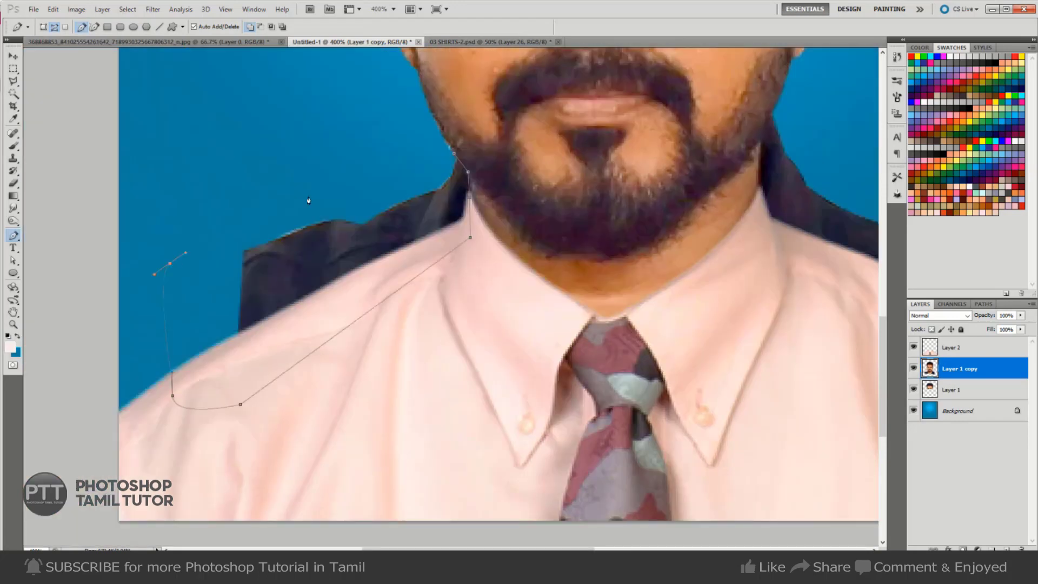
{"action": "left_click_drag", "start_coordinate": [170, 263], "coordinate": [308, 195]}
{"action": "left_click", "coordinate": [455, 158]}
- Finish the path on the right jacket edge and delete the enclosed jacket
{"action": "scroll", "coordinate": [563, 238], "scroll_direction": "right", "scroll_amount": 5}
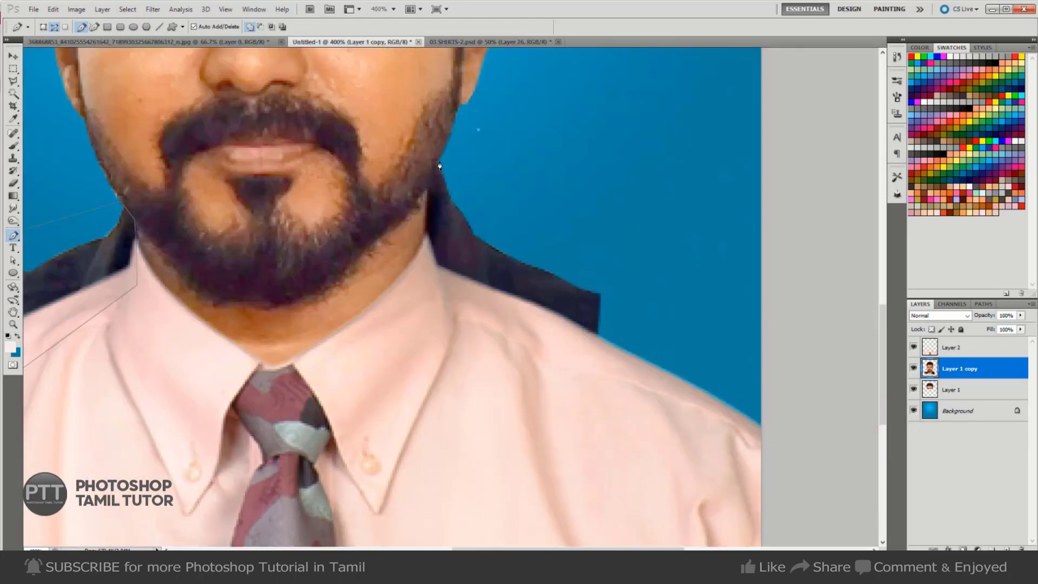
{"action": "left_click", "coordinate": [427, 240]}
{"action": "key", "text": "ctrl+Return"}
{"action": "key", "text": "Delete"}
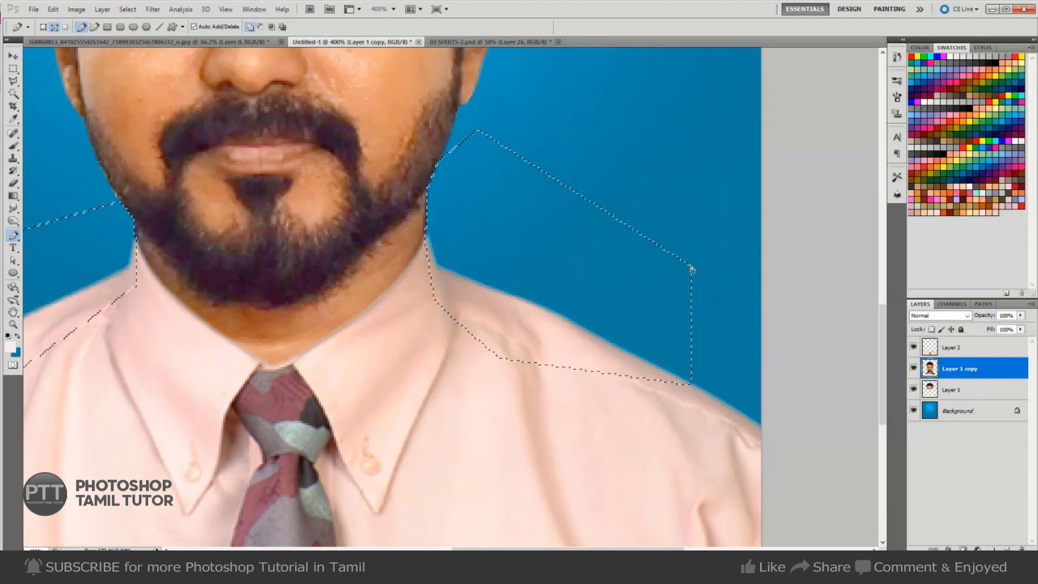
{"action": "key", "text": "ctrl+d"}
- Shorten the Layer 2 shirt by raising its bottom edge
{"action": "key", "text": "ctrl+minus"}
{"action": "key", "text": "ctrl+minus"}
{"action": "key", "text": "ctrl+minus"}
{"action": "key", "text": "v"}
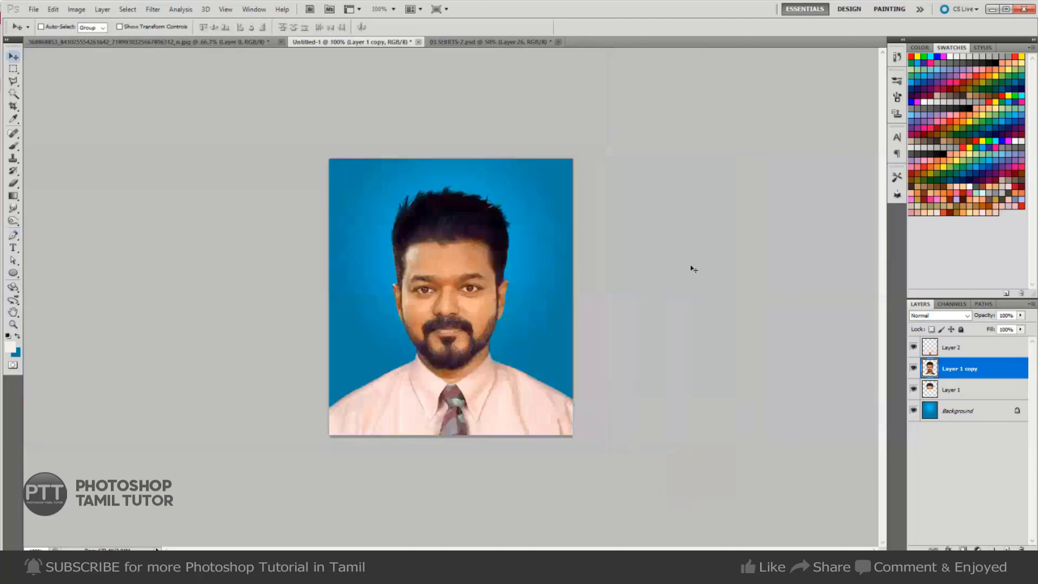
{"action": "right_click", "coordinate": [539, 395]}
{"action": "left_click", "coordinate": [557, 400]}
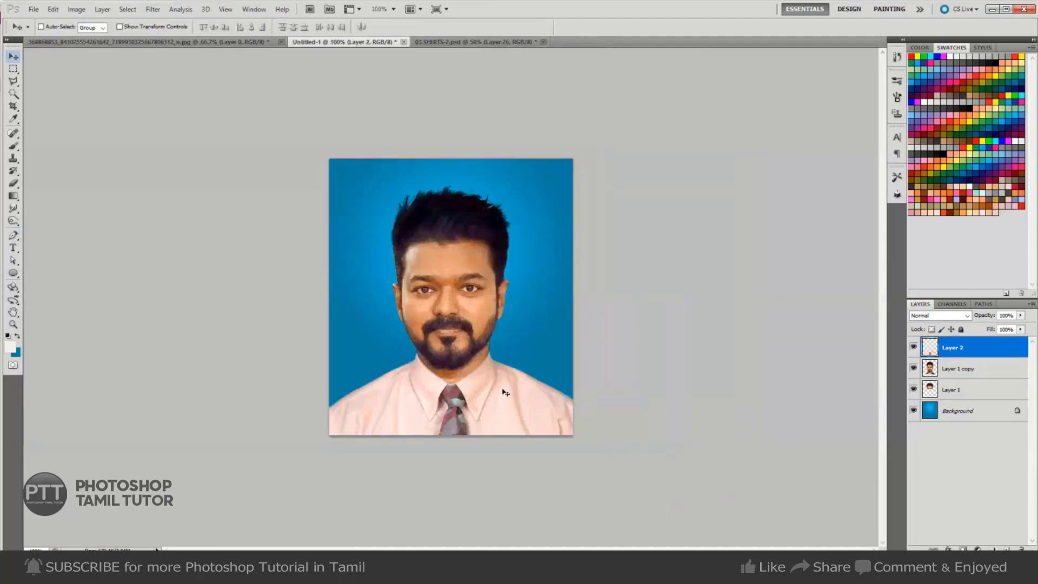
{"action": "key", "text": "ctrl+t"}
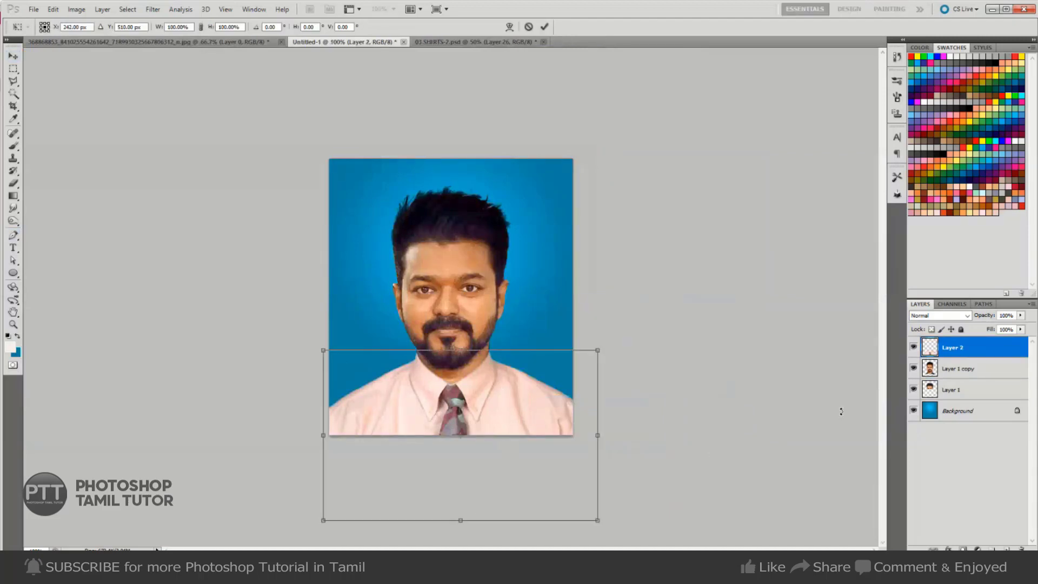
{"action": "left_click_drag", "start_coordinate": [453, 523], "coordinate": [453, 504]}
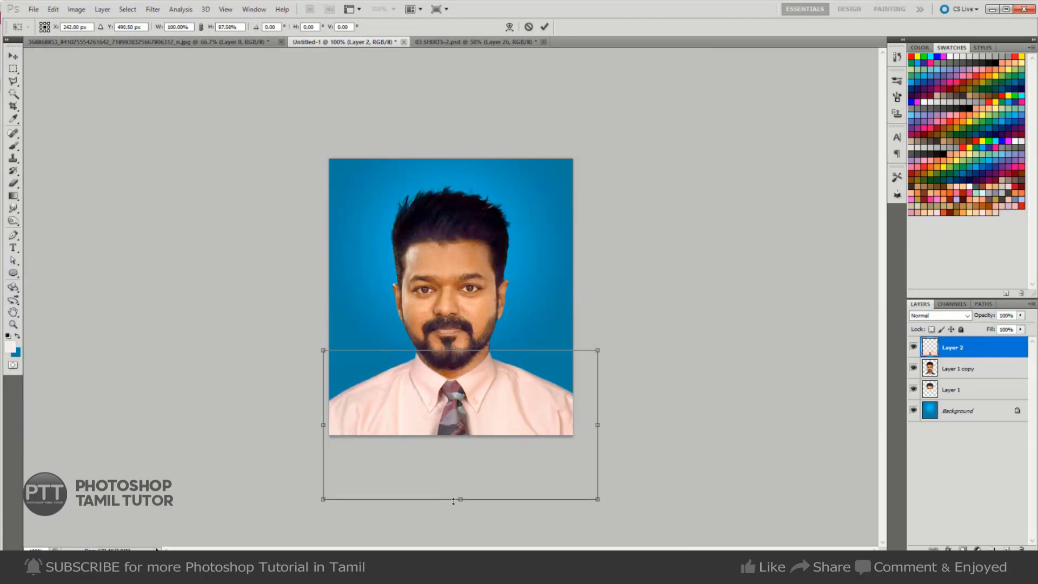
- Commit the shorter shirt, then scale Layer 2, Layer 1 copy and Layer 1 to about 96% and nudge them up
{"action": "key", "text": "Return"}
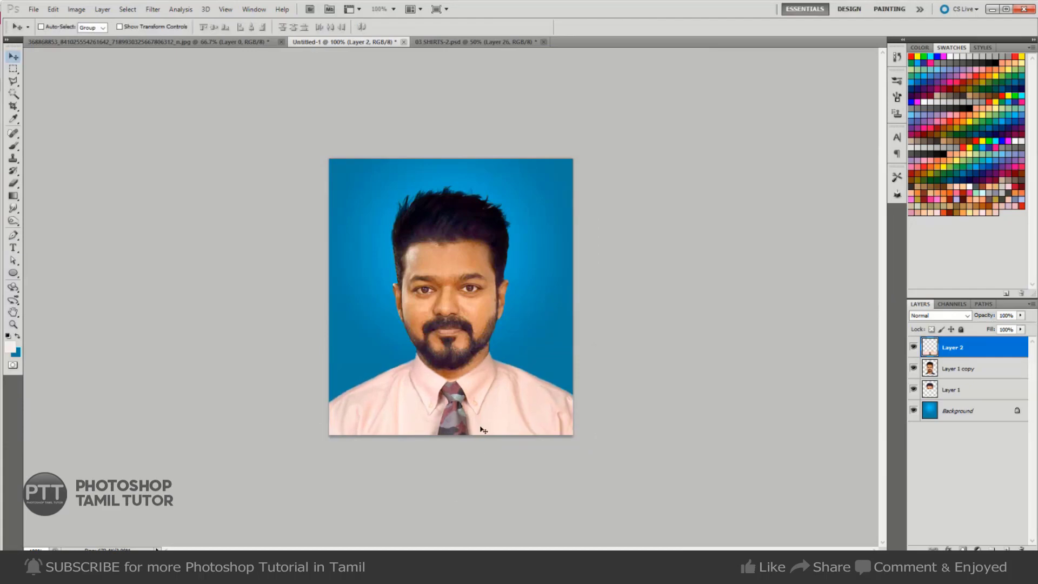
{"action": "left_click", "coordinate": [952, 389], "text": "shift"}
{"action": "key", "text": "ctrl+t"}
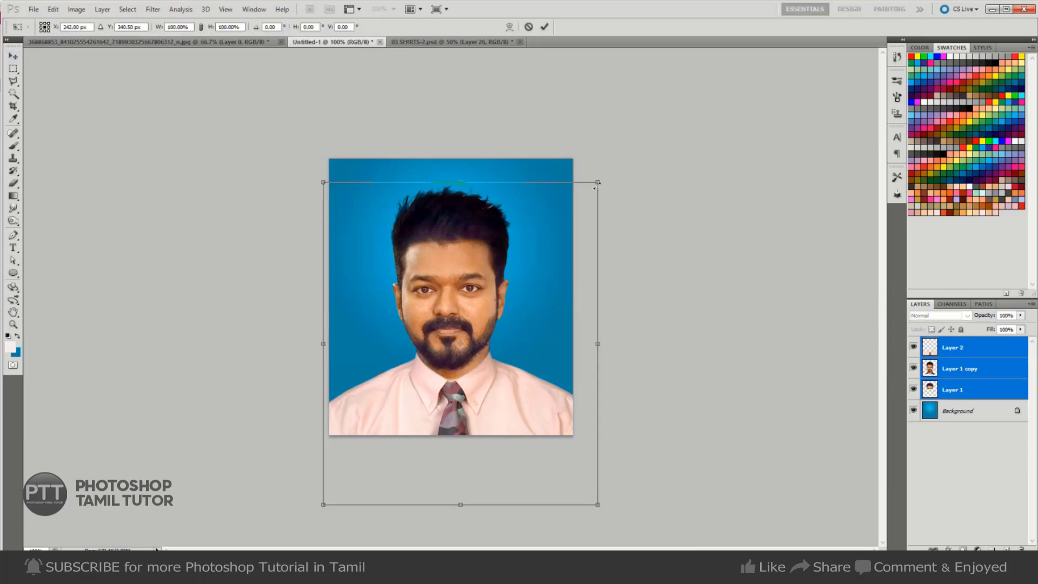
{"action": "left_click_drag", "start_coordinate": [598, 182], "coordinate": [597, 196]}
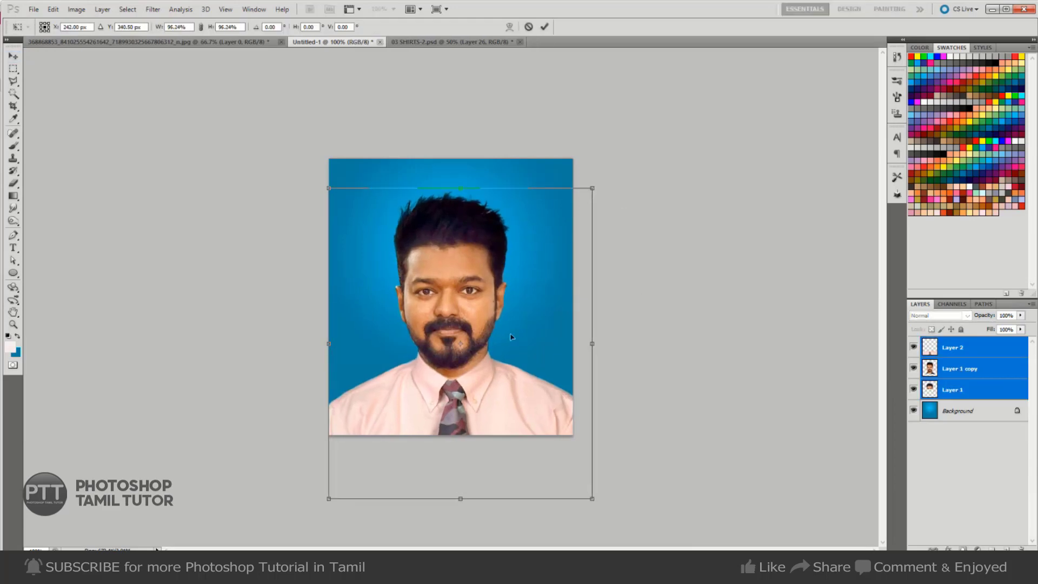
{"action": "left_click_drag", "start_coordinate": [511, 337], "coordinate": [508, 327]}
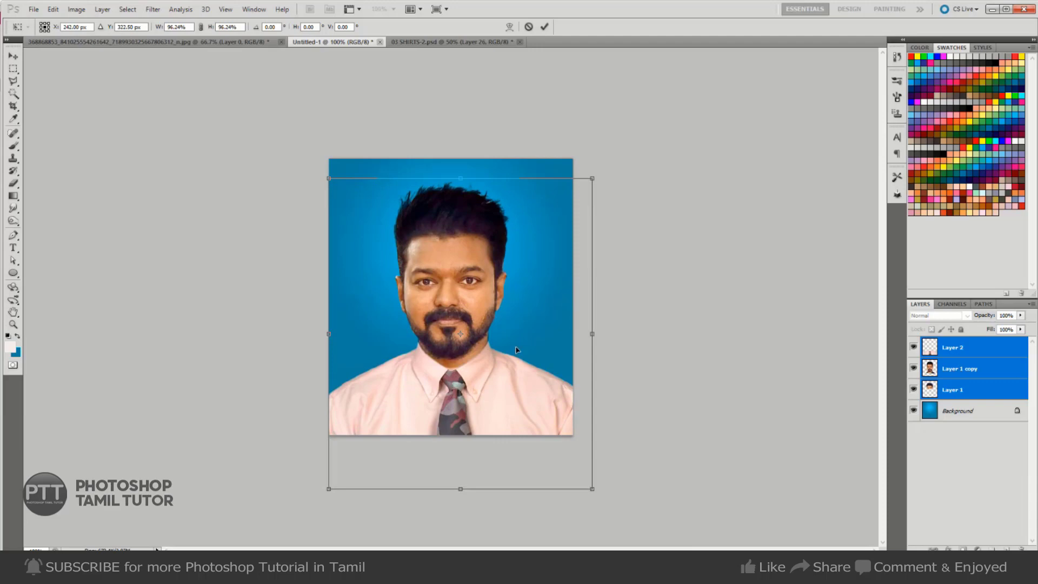
{"action": "key", "text": "Return"}
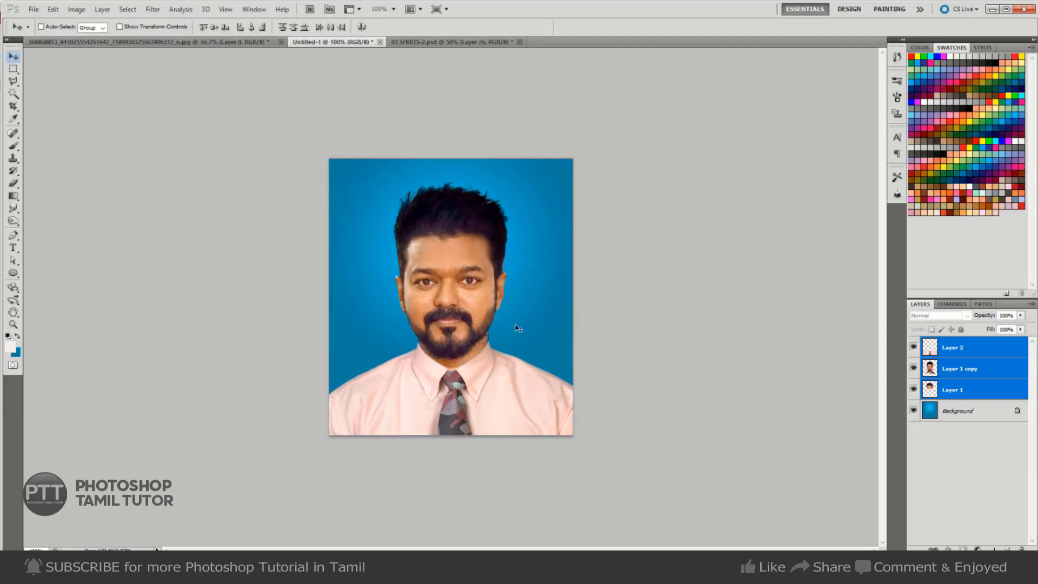
{"action": "right_click", "coordinate": [538, 323]}
- Fill the Background layer with white after trying red and a hue shift
{"action": "left_click", "coordinate": [568, 335]}
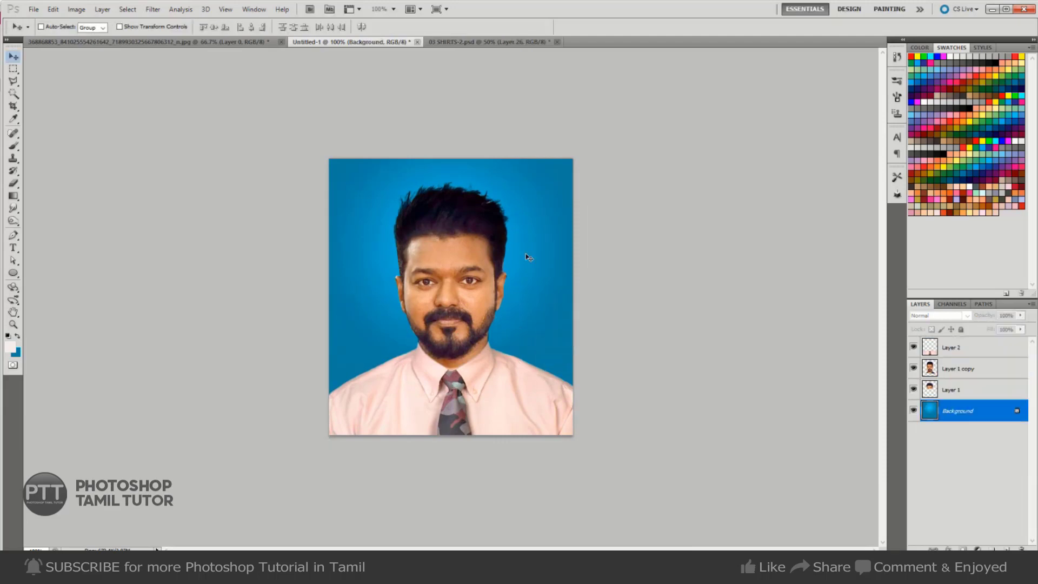
{"action": "left_click", "coordinate": [964, 193]}
{"action": "key", "text": "alt+BackSpace"}
{"action": "key", "text": "ctrl+z"}
{"action": "key", "text": "ctrl+u"}
{"action": "mouse_move", "coordinate": [840, 238]}
{"action": "left_mouse_down"}
{"action": "mouse_move", "coordinate": [866, 236]}
{"action": "mouse_move", "coordinate": [797, 251]}
{"action": "mouse_move", "coordinate": [827, 255]}
{"action": "mouse_move", "coordinate": [682, 277]}
{"action": "left_mouse_up"}
{"action": "key", "text": "d"}
{"action": "key", "text": "ctrl+BackSpace"}
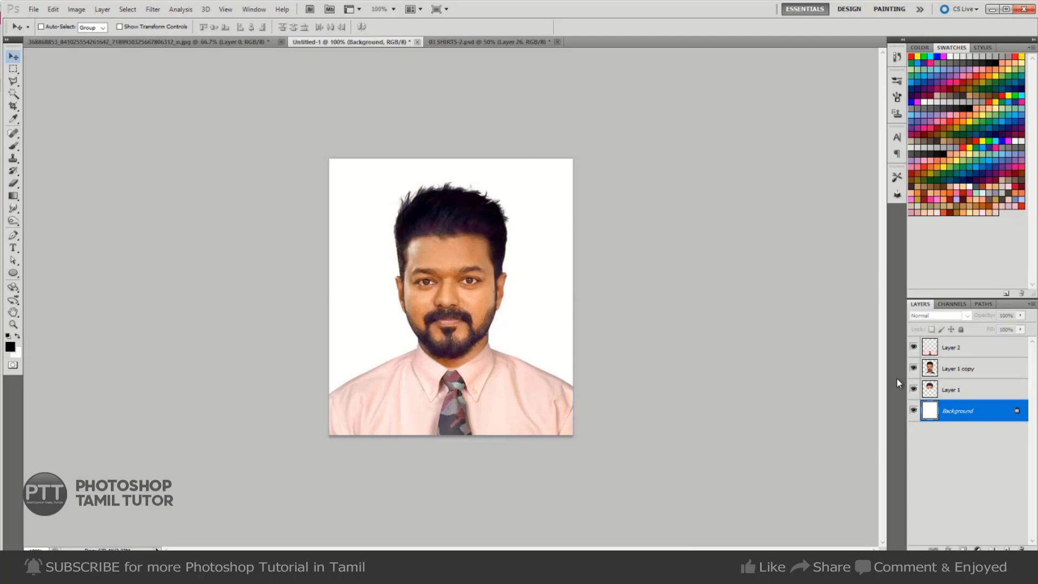
- Group Layer 2, Layer 1 copy and Layer 1 into Group 1, toggling its visibility to check
{"action": "left_click", "coordinate": [950, 356]}
{"action": "left_click", "coordinate": [953, 412], "text": "shift"}
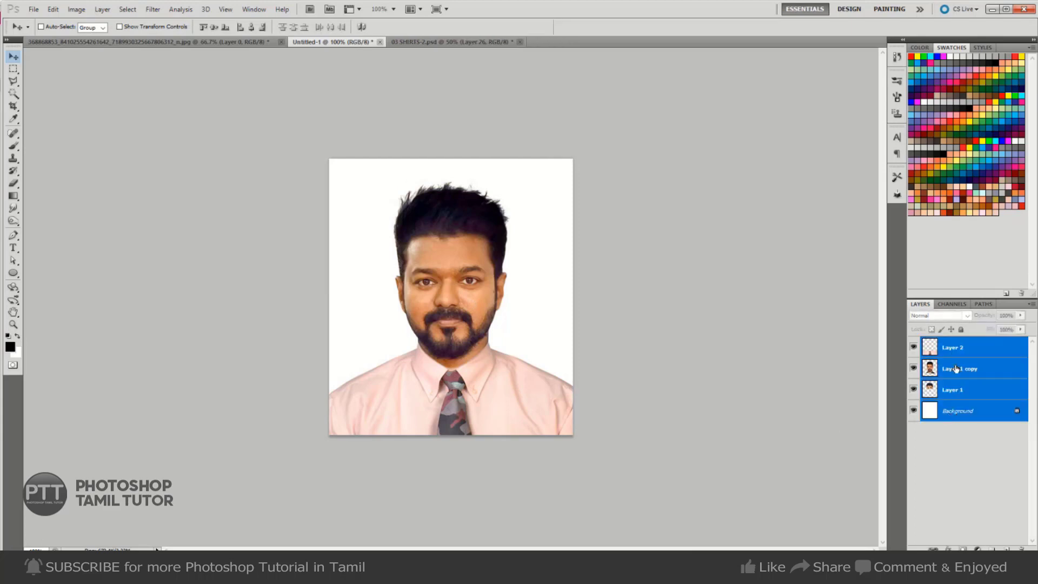
{"action": "left_click", "coordinate": [961, 393]}
{"action": "left_click", "coordinate": [963, 355], "text": "shift"}
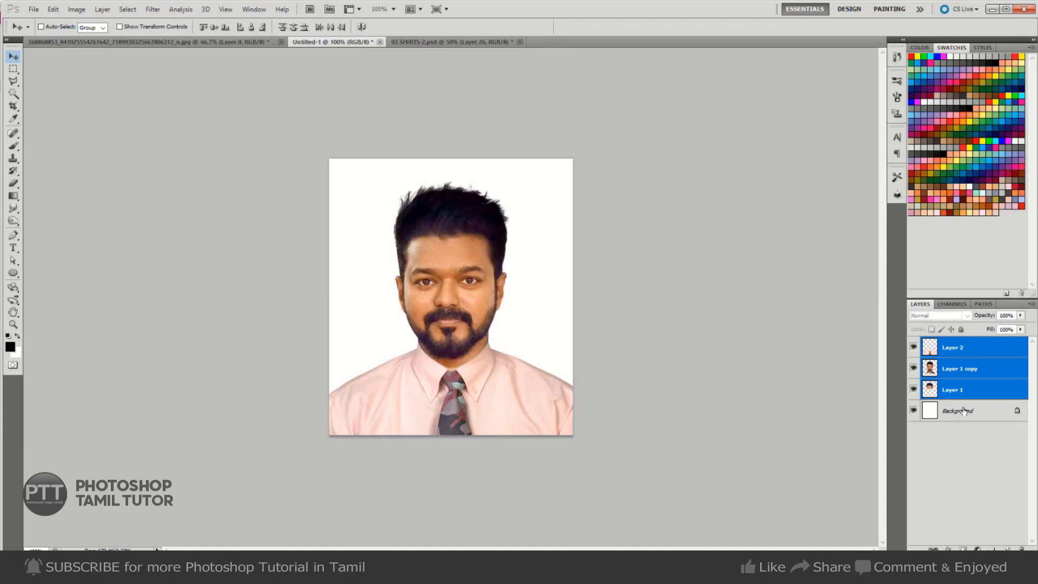
{"action": "key", "text": "ctrl+g"}
{"action": "left_click", "coordinate": [913, 344]}
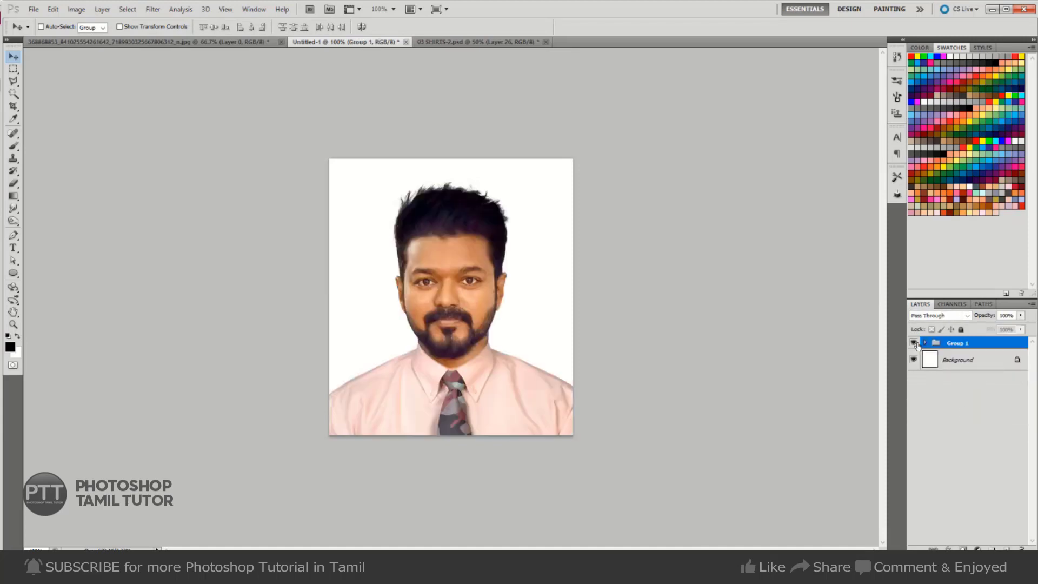
{"action": "left_click", "coordinate": [913, 344]}
- Save the portrait as pp.psd in the dresses folder
{"action": "key", "text": "ctrl+s"}
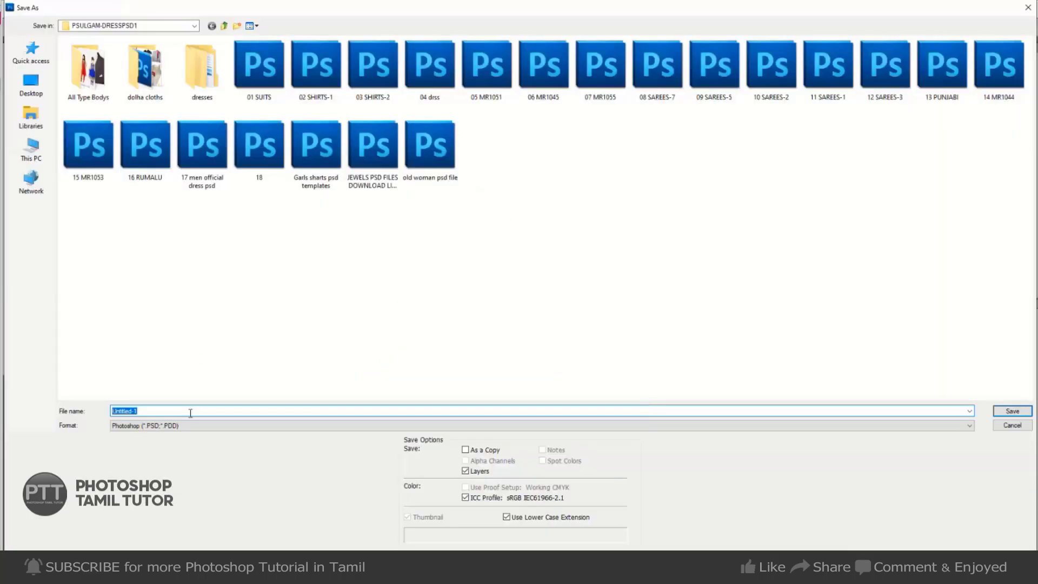
{"action": "key", "text": "Escape"}
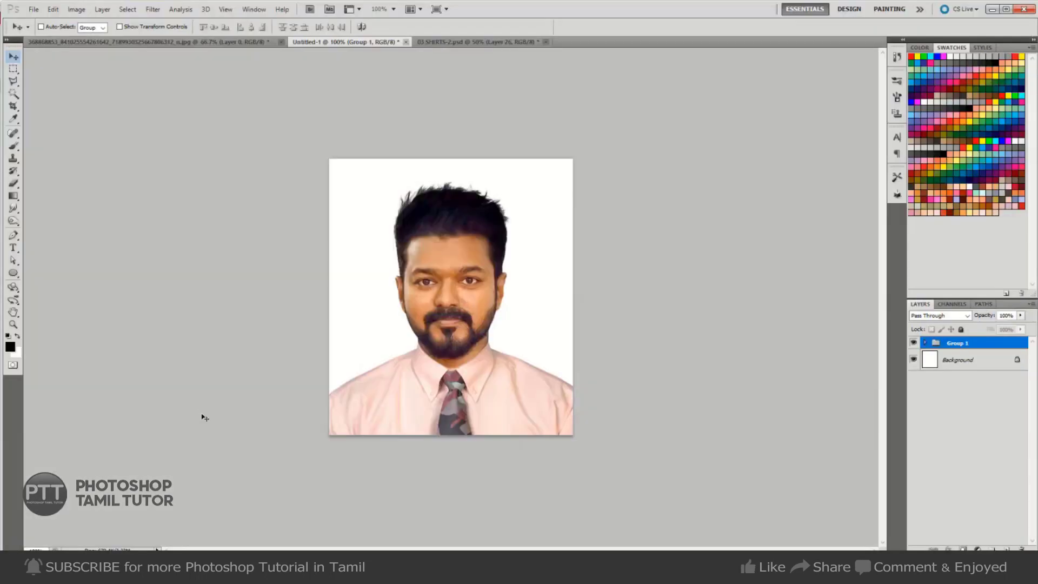
{"action": "key", "text": "ctrl+s"}
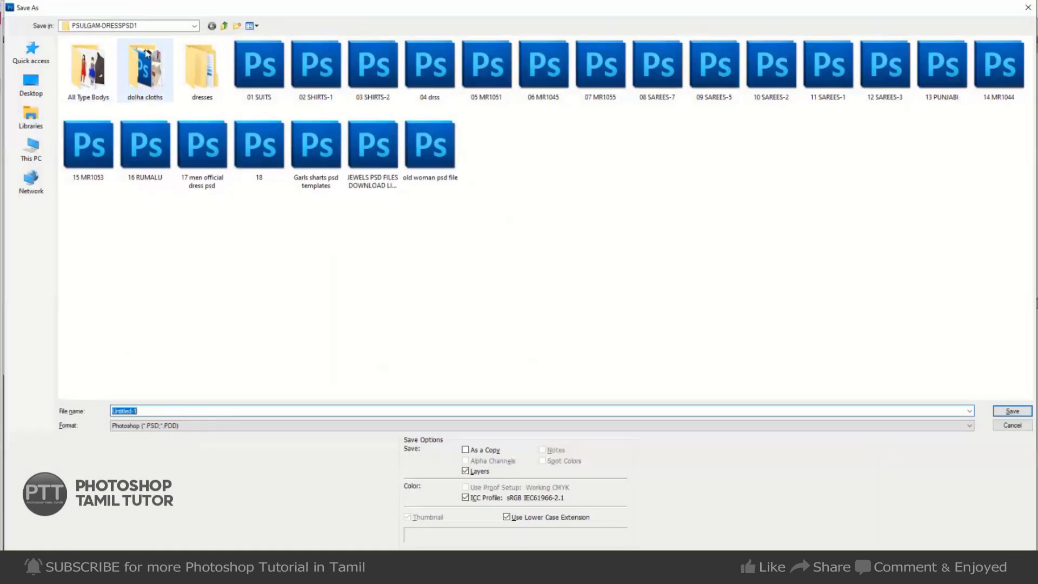
{"action": "left_click", "coordinate": [226, 26]}
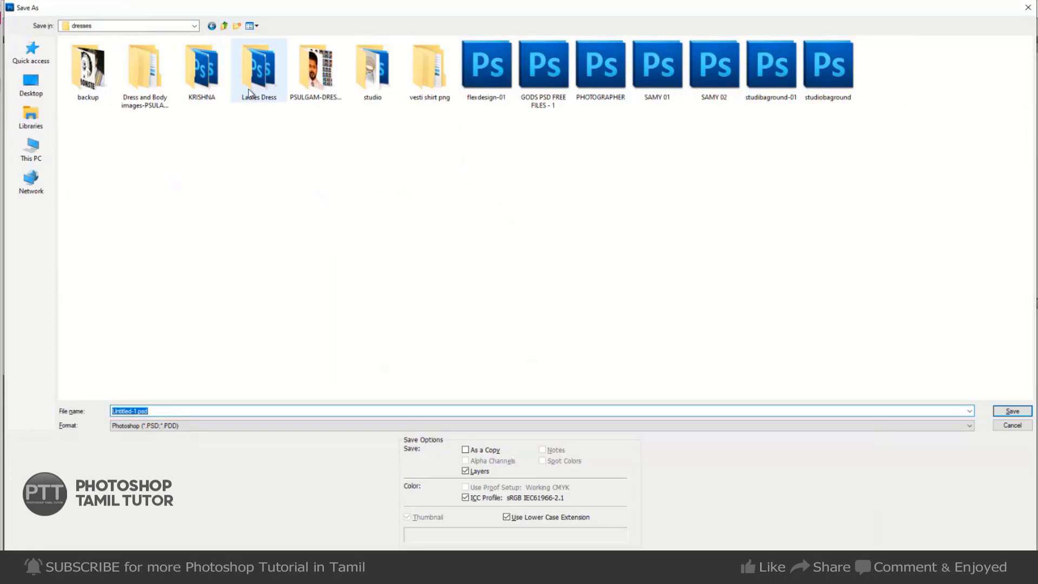
{"action": "type", "text": "pp"}
{"action": "key", "text": "Return"}
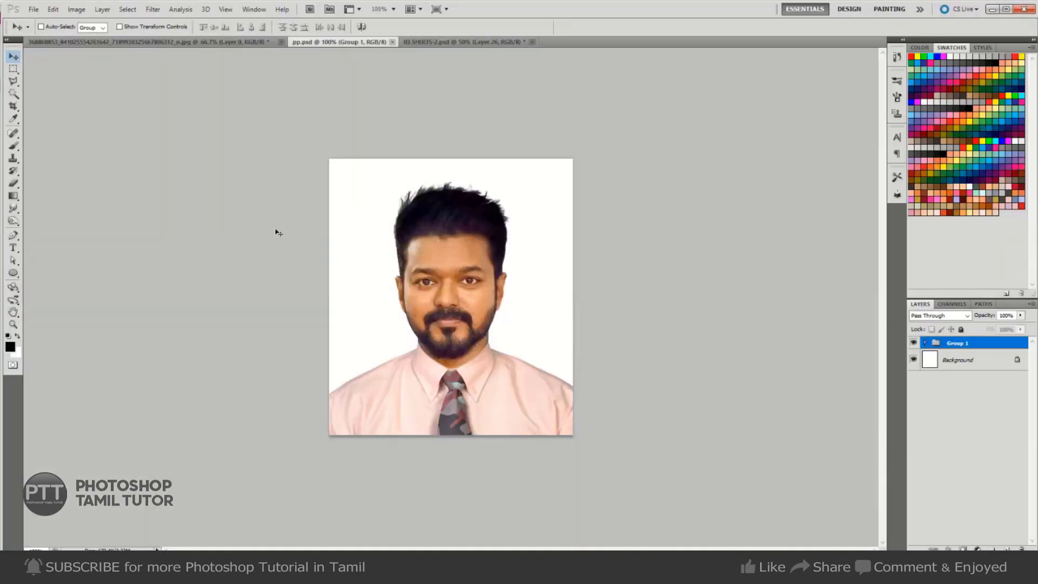
- Save a copy named pp in a new passport folder on the Desktop
{"action": "key", "text": "alt+f"}
{"action": "key", "text": "a"}
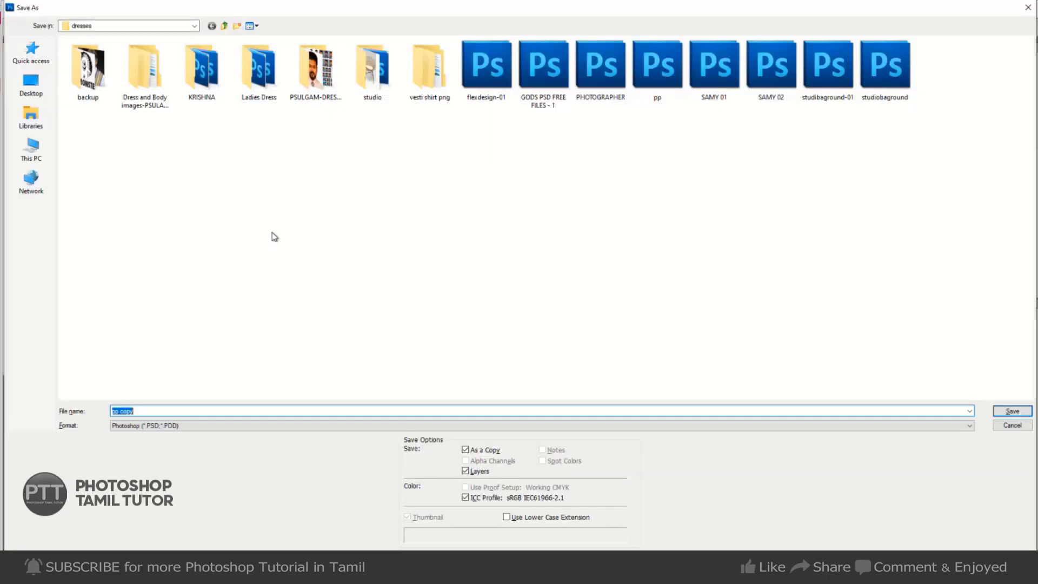
{"action": "left_click", "coordinate": [189, 26]}
{"action": "left_click", "coordinate": [81, 46]}
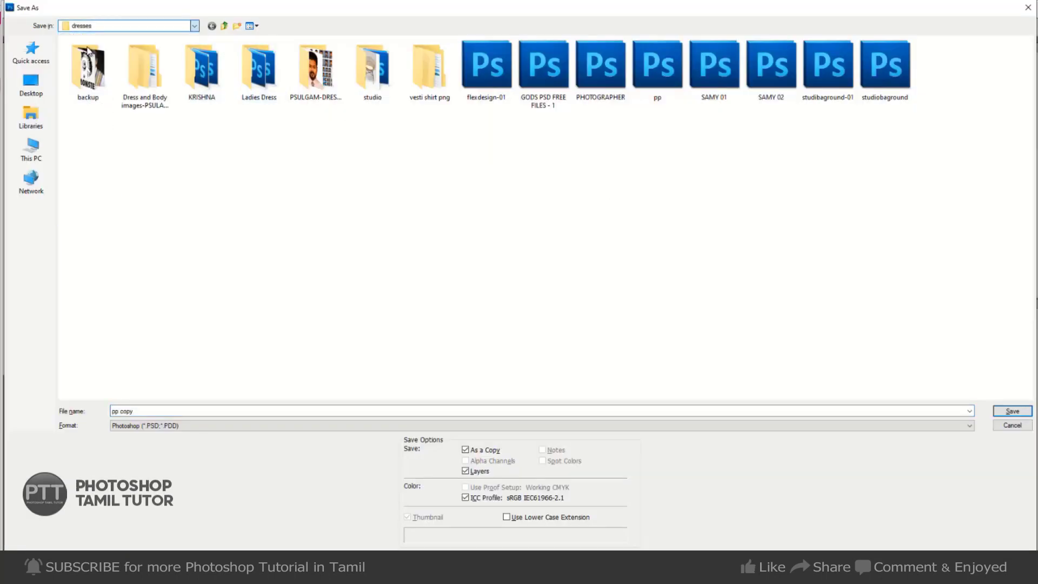
{"action": "left_click", "coordinate": [236, 30]}
{"action": "type", "text": "PSD"}
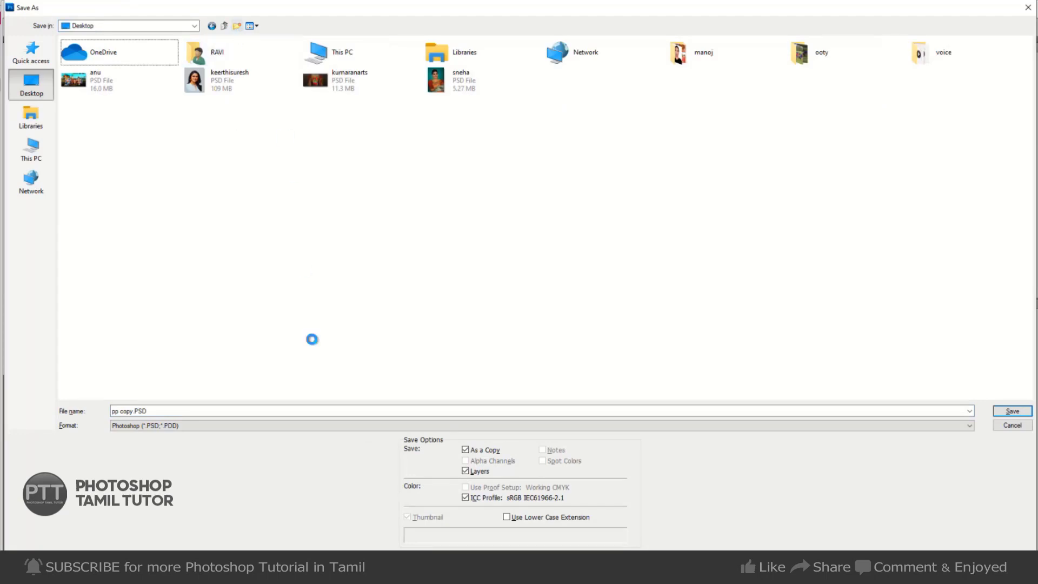
{"action": "type", "text": "pa"}
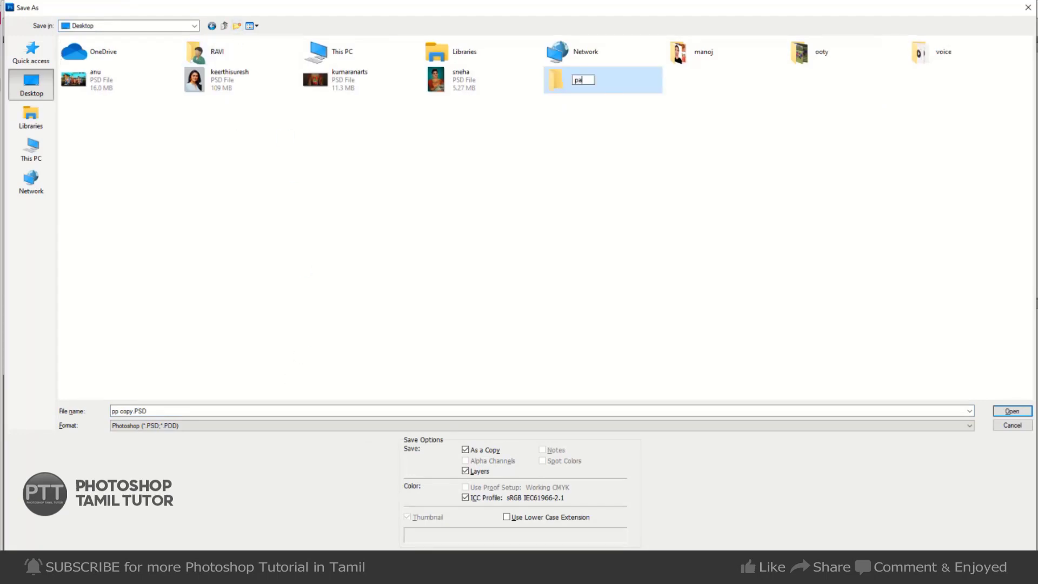
{"action": "type", "text": "sssport"}
{"action": "key", "text": "Return"}
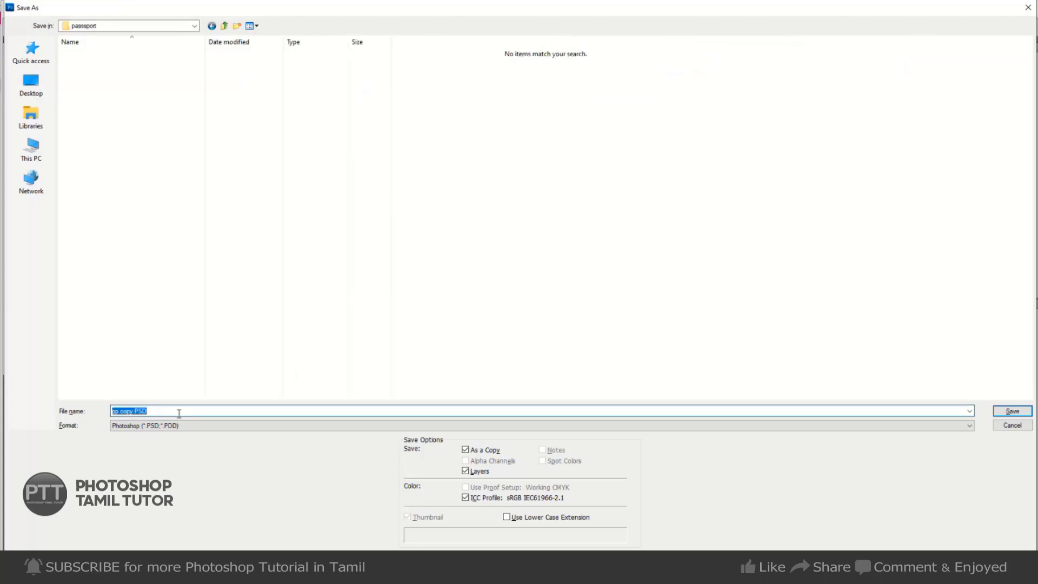
{"action": "type", "text": "pp"}
{"action": "key", "text": "Return"}
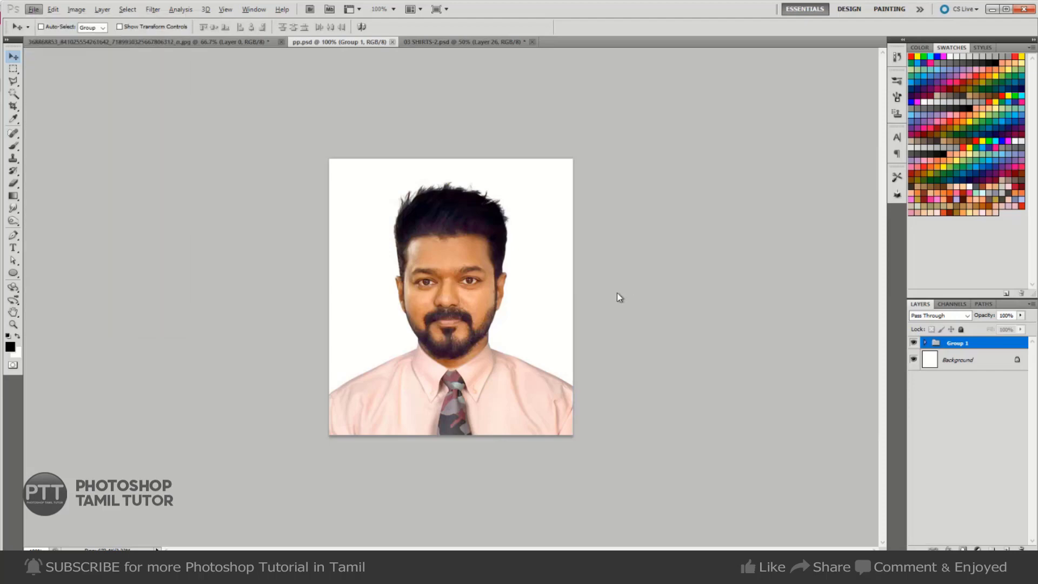
- Save the portrait as pp.jpg in the Desktop passport folder with default JPEG options
{"action": "key", "text": "ctrl+shift+s"}
{"action": "key", "text": "j"}
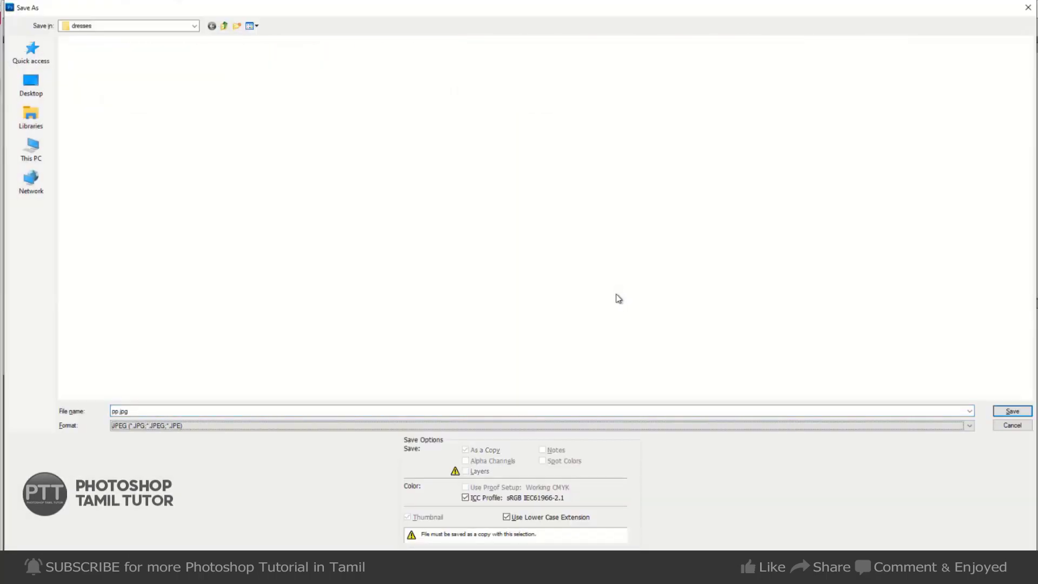
{"action": "left_click", "coordinate": [31, 85]}
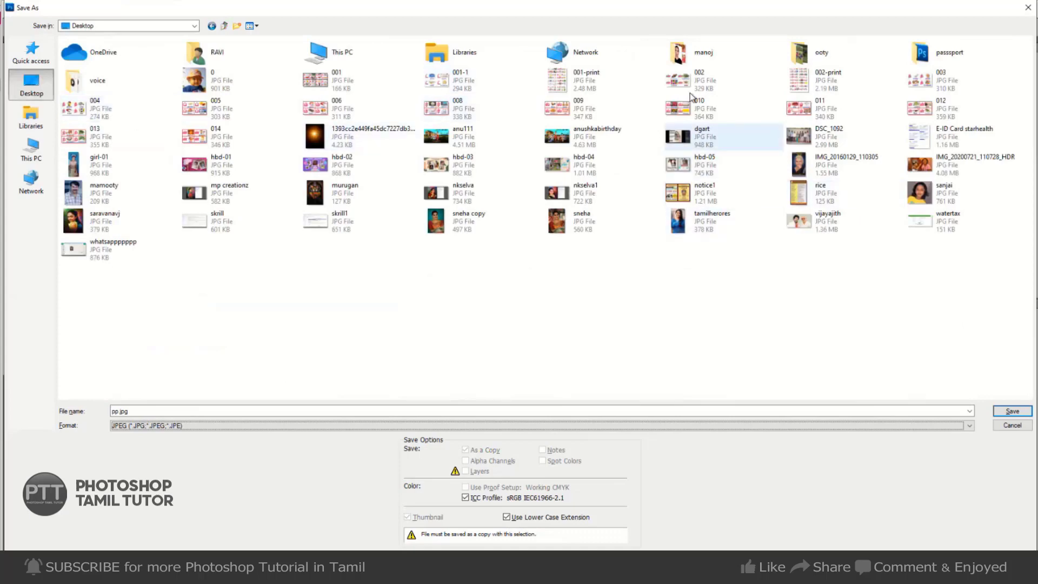
{"action": "left_click", "coordinate": [940, 49]}
{"action": "double_click", "coordinate": [939, 46]}
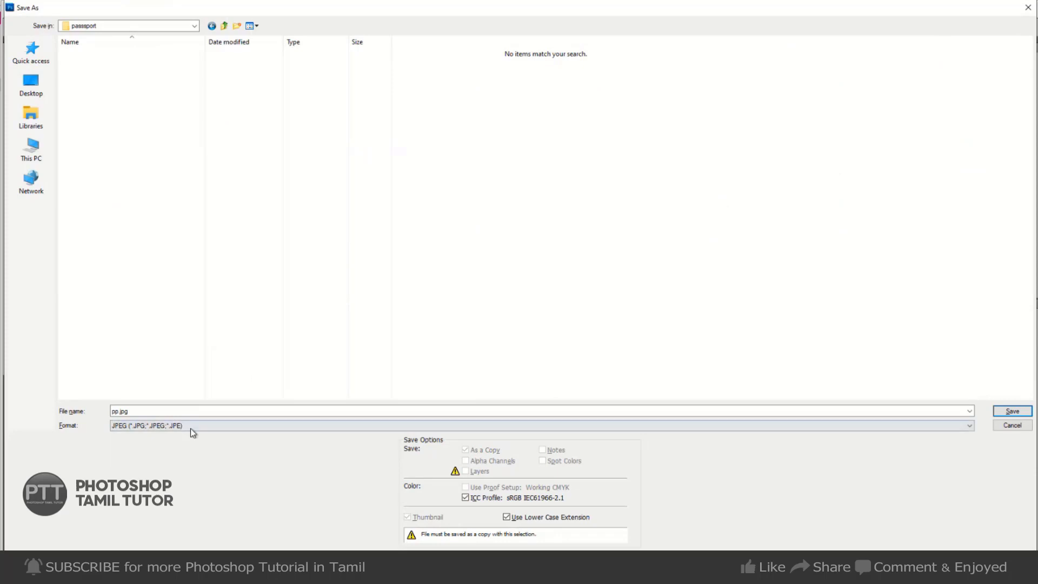
{"action": "left_click", "coordinate": [1015, 412]}
{"action": "left_click", "coordinate": [582, 157]}
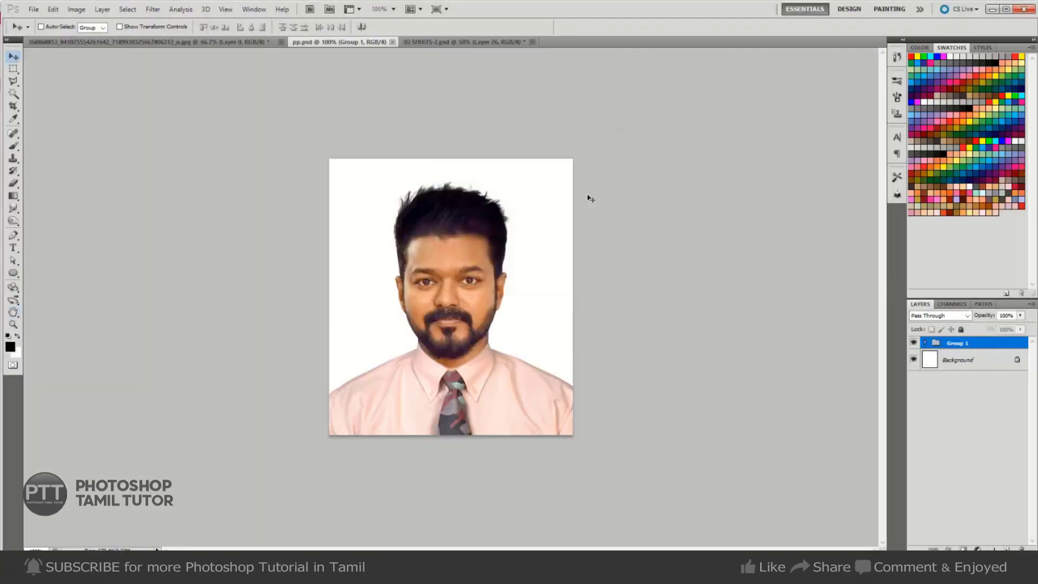
- Close the other documents without saving and reopen pp.jpg from the passport folder
{"action": "key", "text": "ctrl+w"}
{"action": "key", "text": "ctrl+w"}
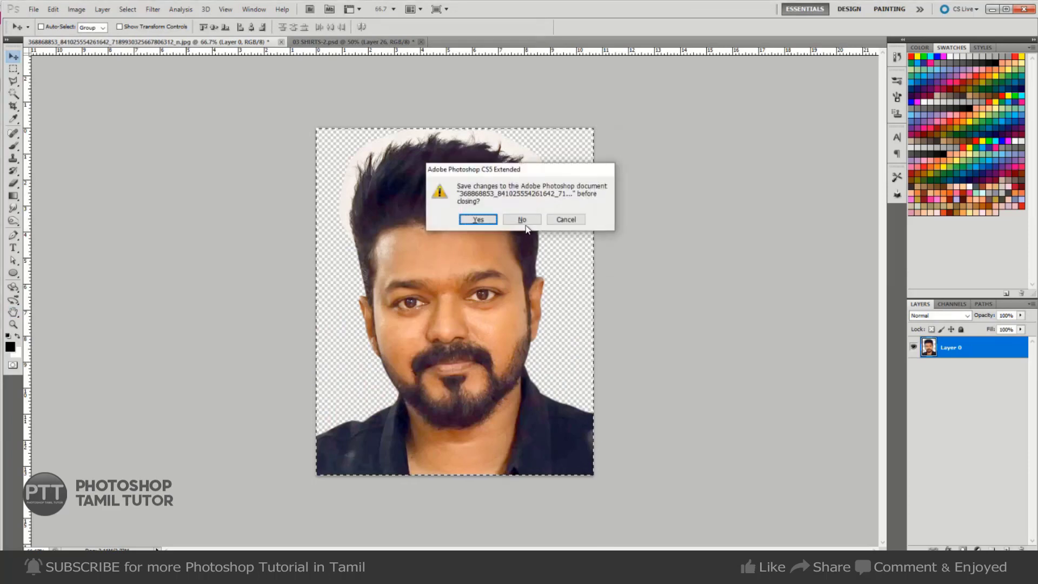
{"action": "left_click", "coordinate": [530, 220]}
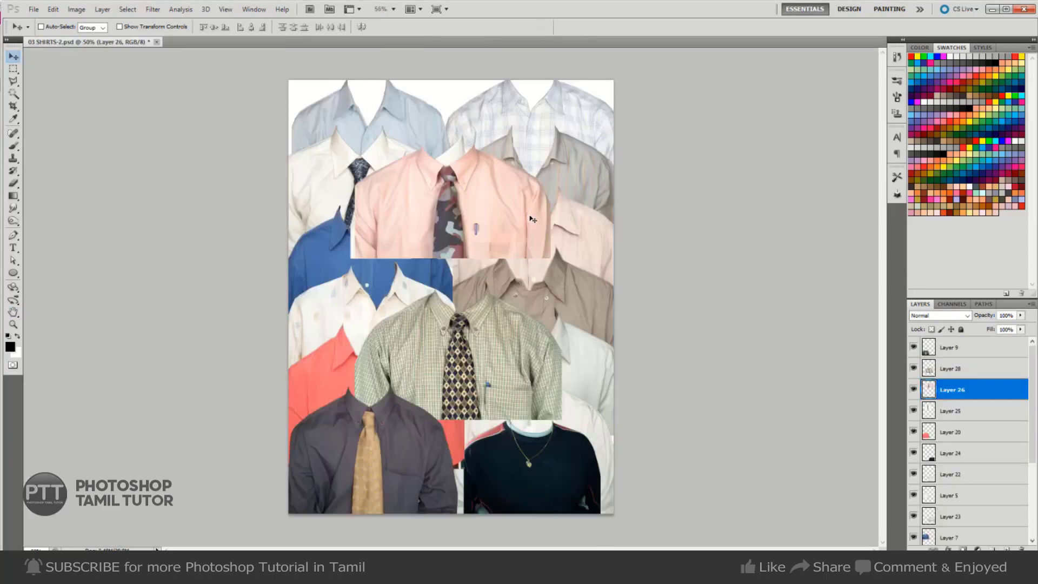
{"action": "key", "text": "ctrl+w"}
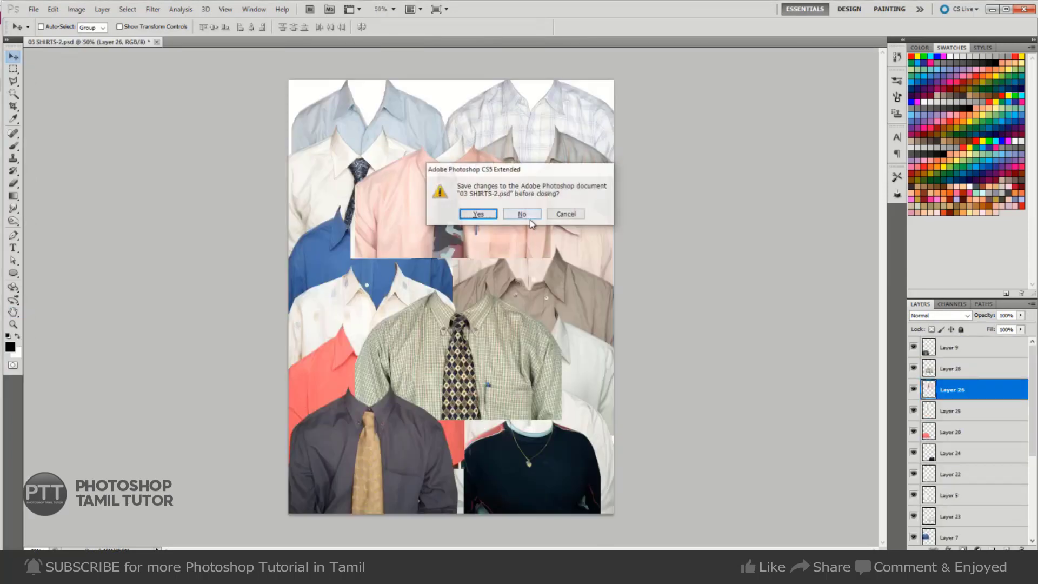
{"action": "left_click", "coordinate": [530, 220]}
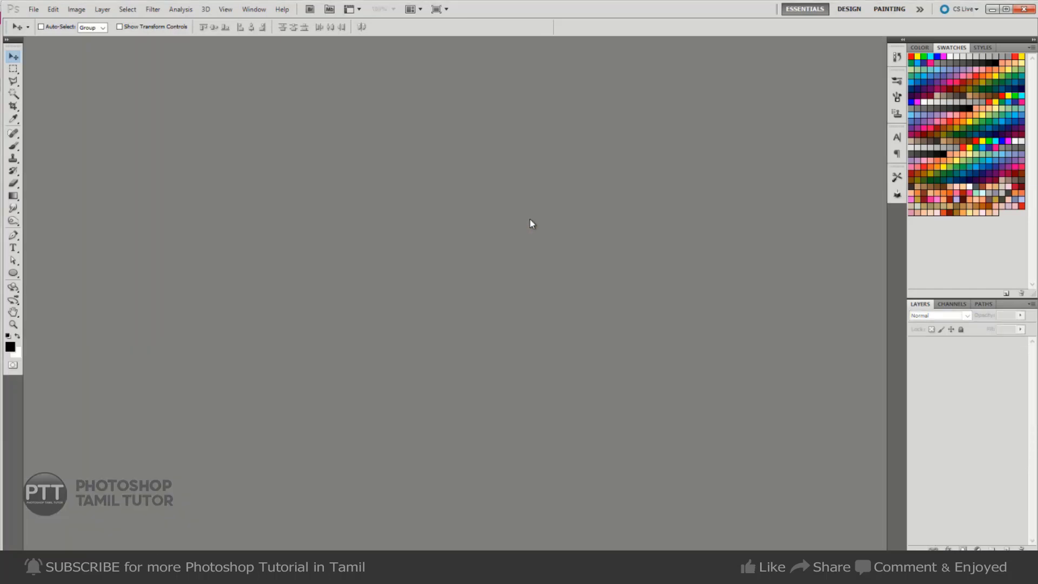
{"action": "key", "text": "ctrl+o"}
{"action": "left_click", "coordinate": [150, 70]}
{"action": "double_click", "coordinate": [150, 71]}
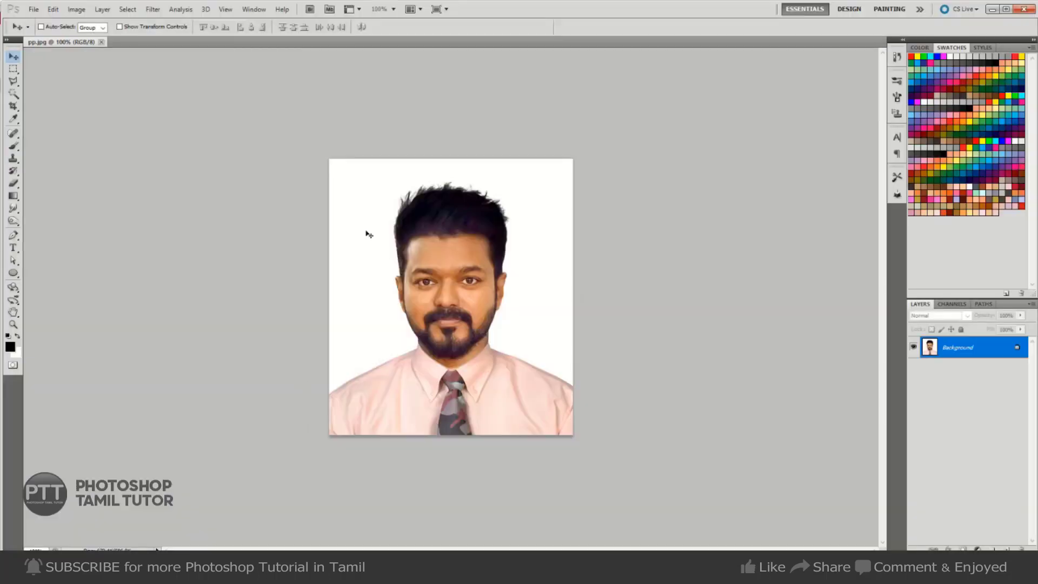
- Stroke the whole image with a mid-grey border, width 1
{"action": "key", "text": "ctrl+a"}
{"action": "key", "text": "m"}
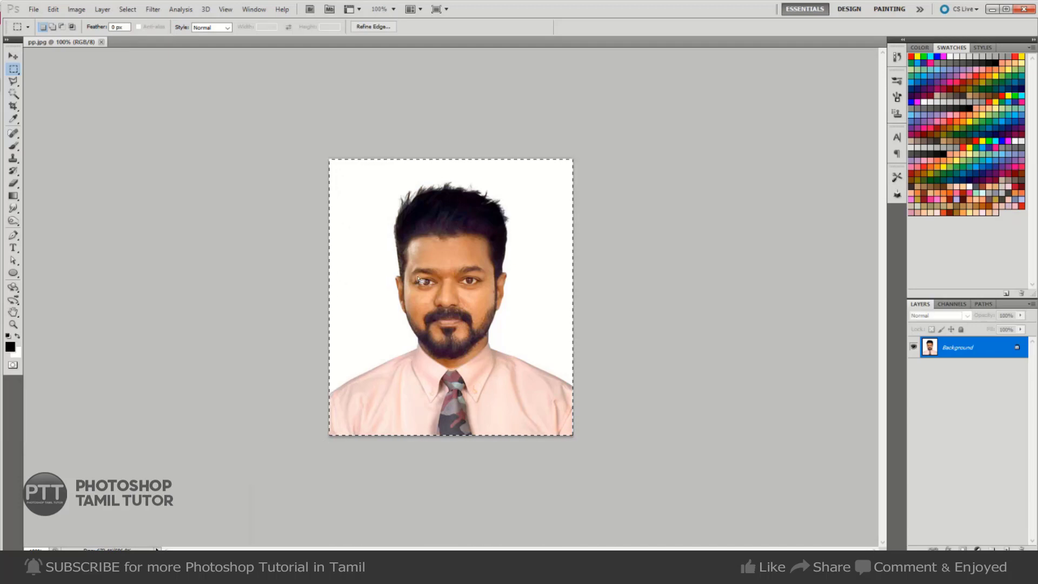
{"action": "right_click", "coordinate": [425, 256]}
{"action": "left_click", "coordinate": [300, 208]}
{"action": "right_click", "coordinate": [486, 223]}
{"action": "left_click", "coordinate": [465, 246]}
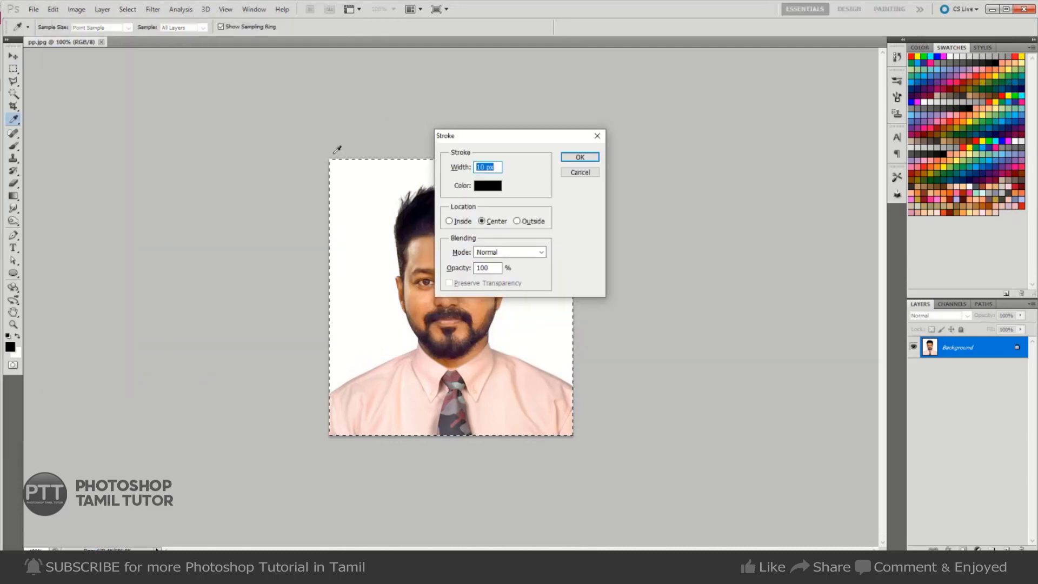
{"action": "left_click", "coordinate": [489, 186]}
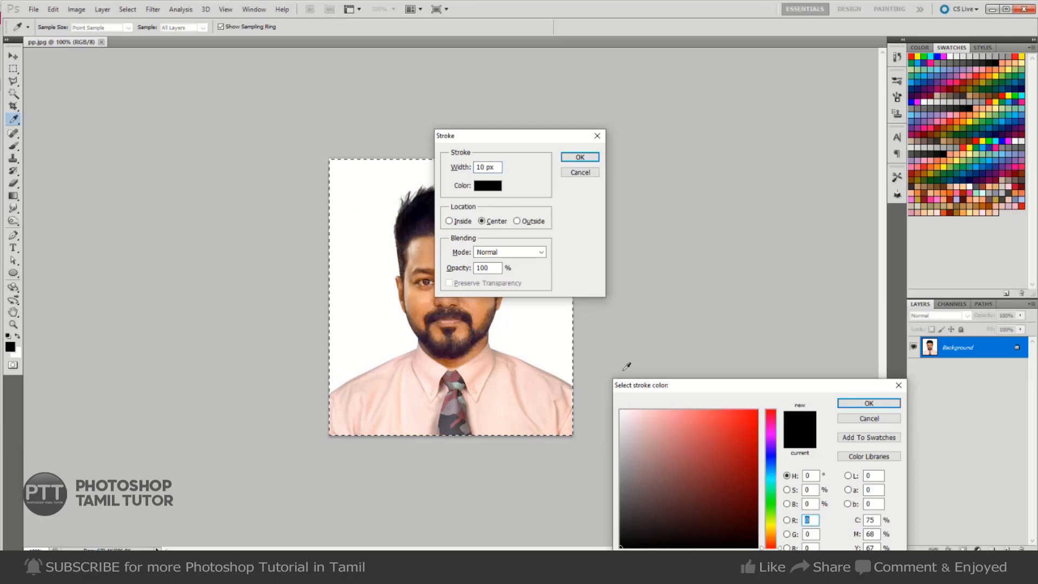
{"action": "left_click", "coordinate": [620, 417]}
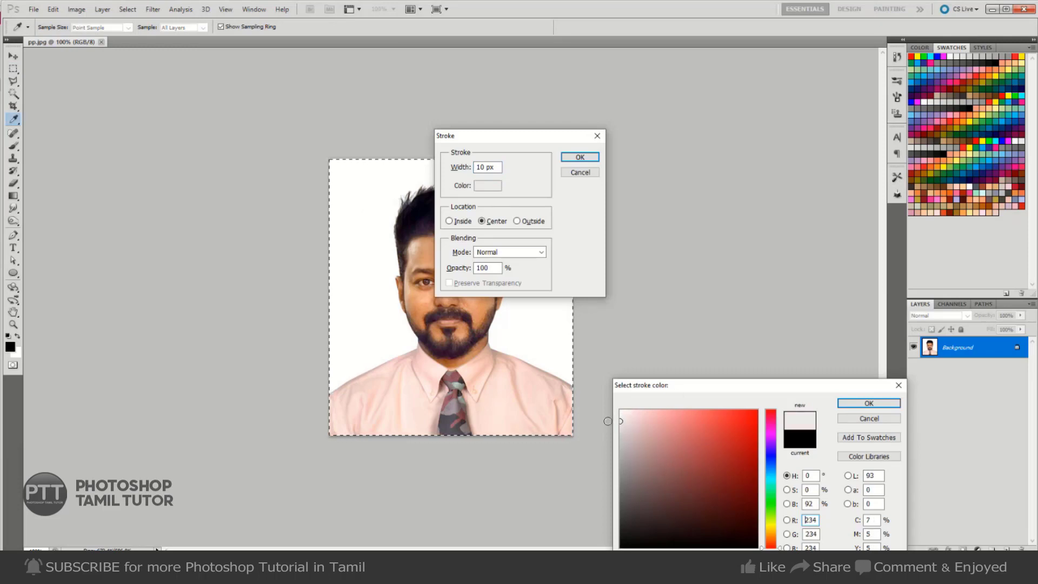
{"action": "left_click", "coordinate": [589, 416]}
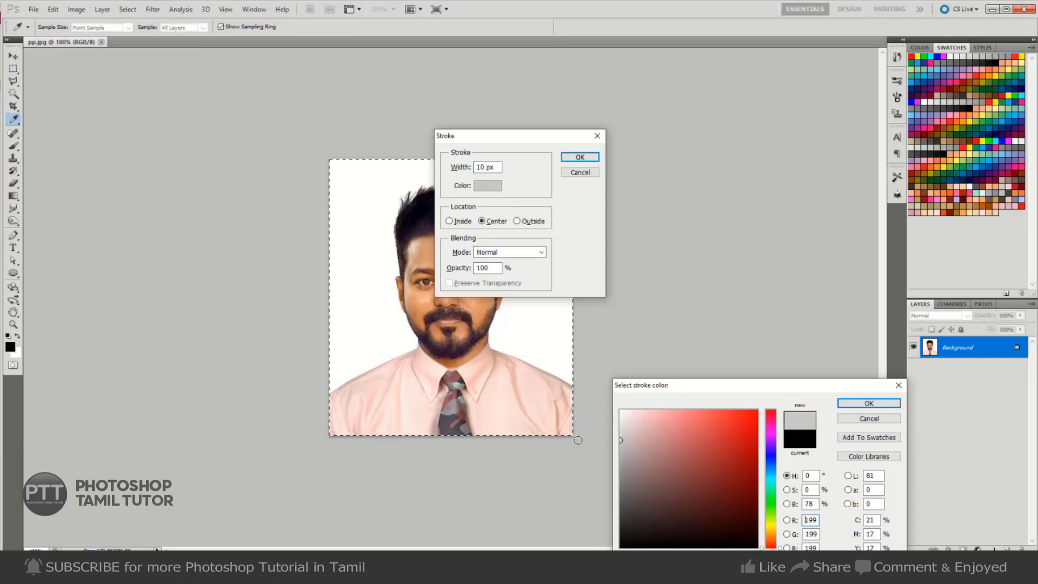
{"action": "left_click", "coordinate": [860, 402]}
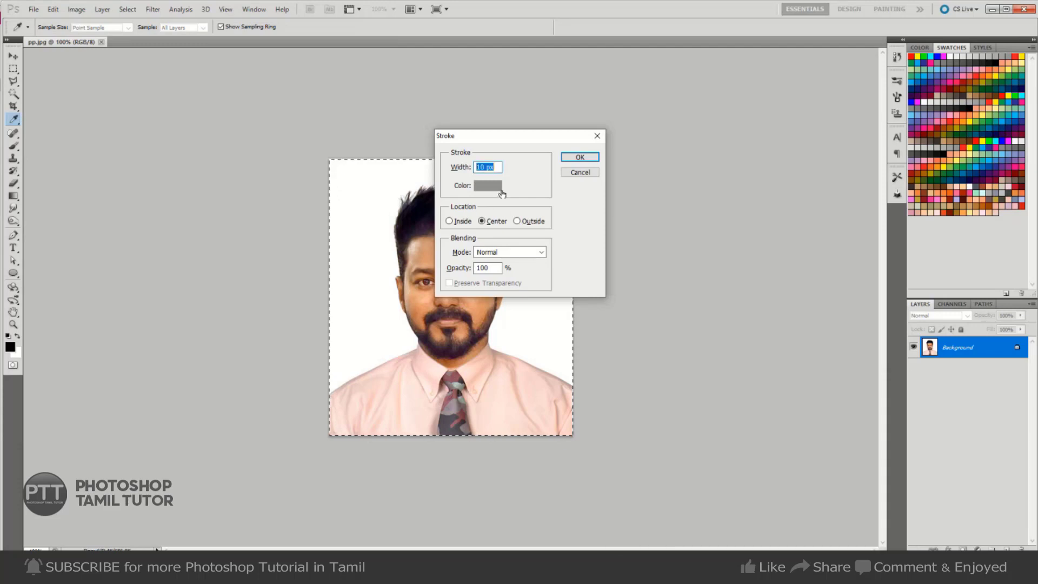
{"action": "type", "text": "1"}
{"action": "left_click", "coordinate": [580, 157]}
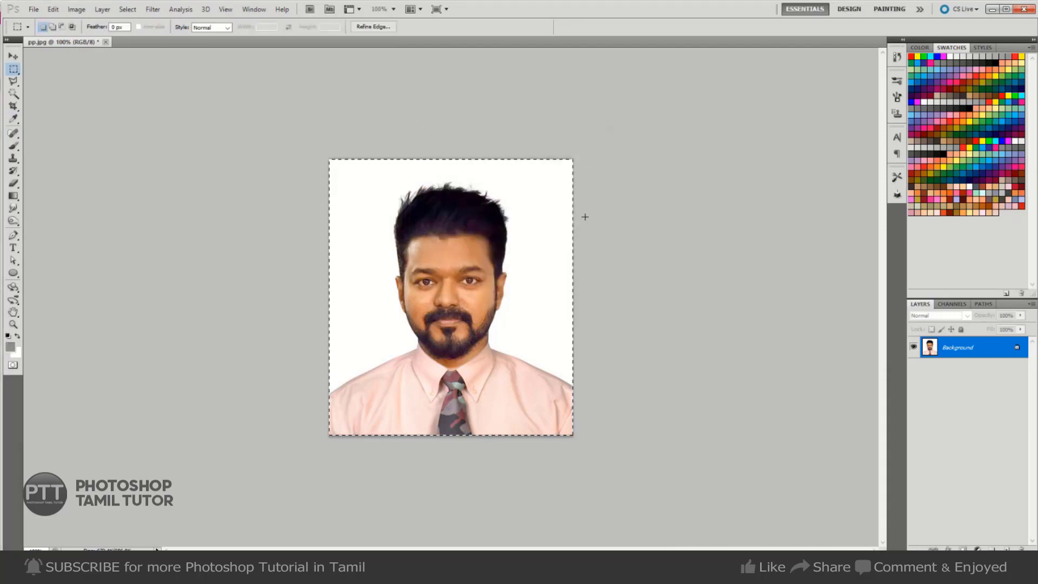
- Deselect and save the bordered pp.jpg
{"action": "key", "text": "ctrl+d"}
{"action": "key", "text": "m"}
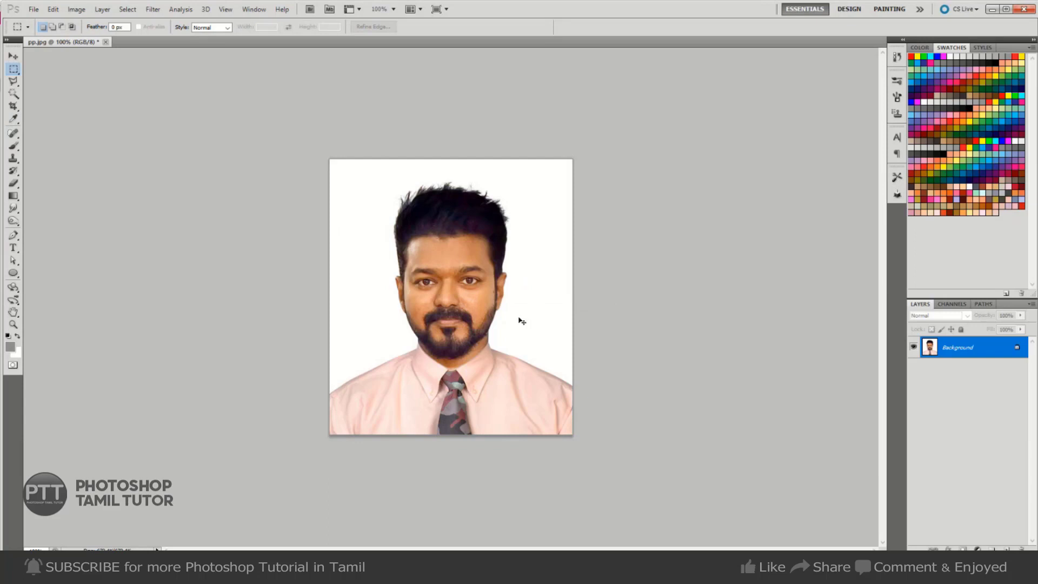
{"action": "key", "text": "ctrl+s"}
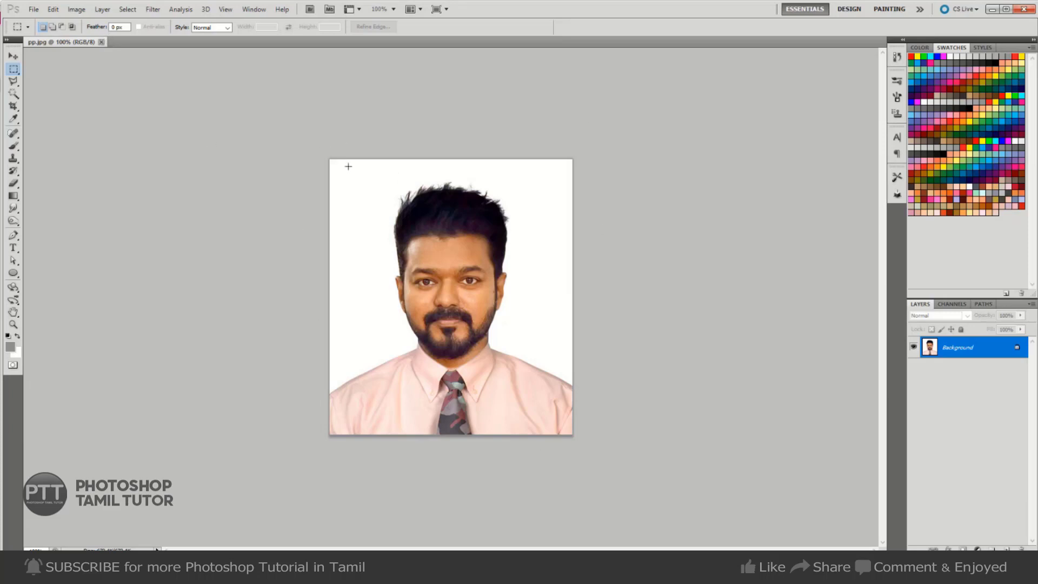
- Resize the portrait canvas from 1.5 × 1.7 to 1.7 × 1.9 inches, anchored at centre
{"action": "left_click", "coordinate": [77, 9]}
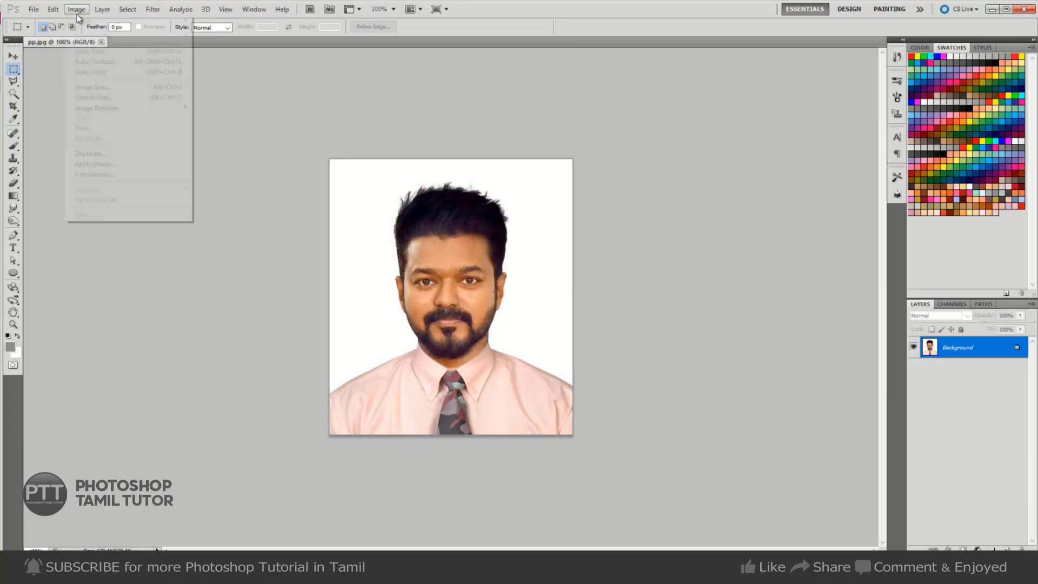
{"action": "left_click", "coordinate": [175, 103]}
{"action": "left_click", "coordinate": [509, 198]}
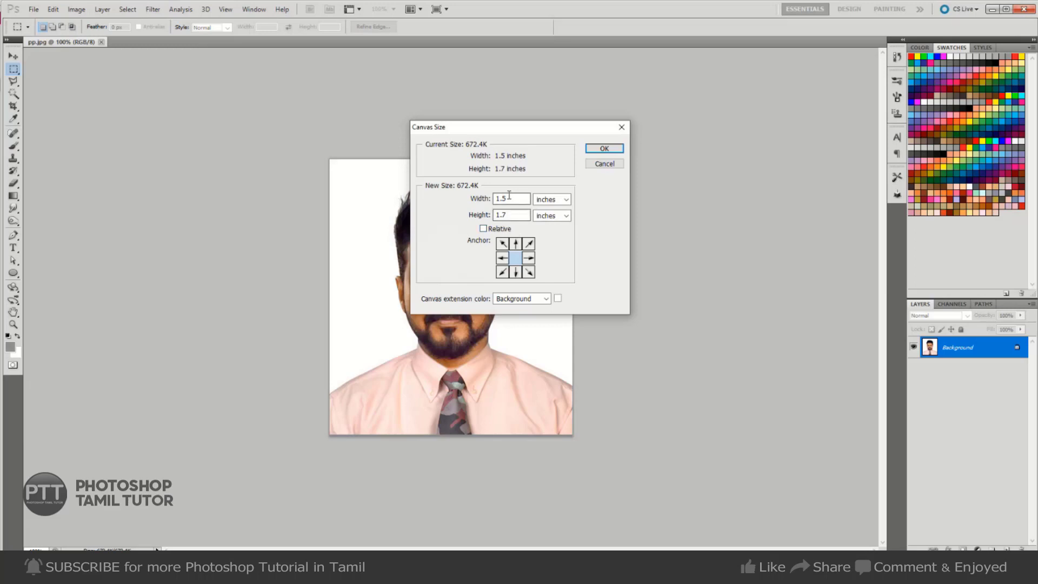
{"action": "left_click_drag", "start_coordinate": [504, 198], "coordinate": [527, 200]}
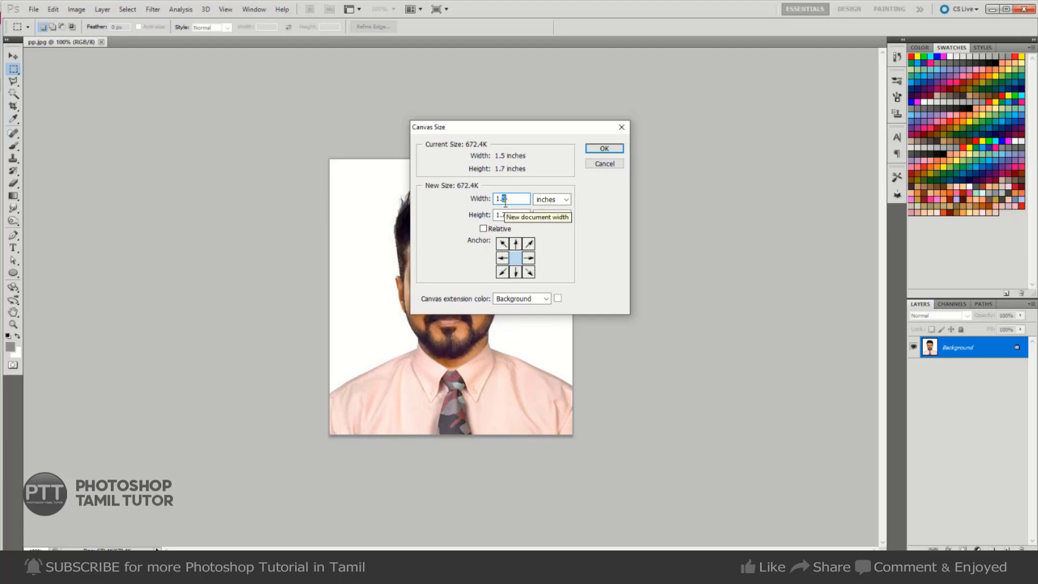
{"action": "type", "text": "7"}
{"action": "key", "text": "Tab"}
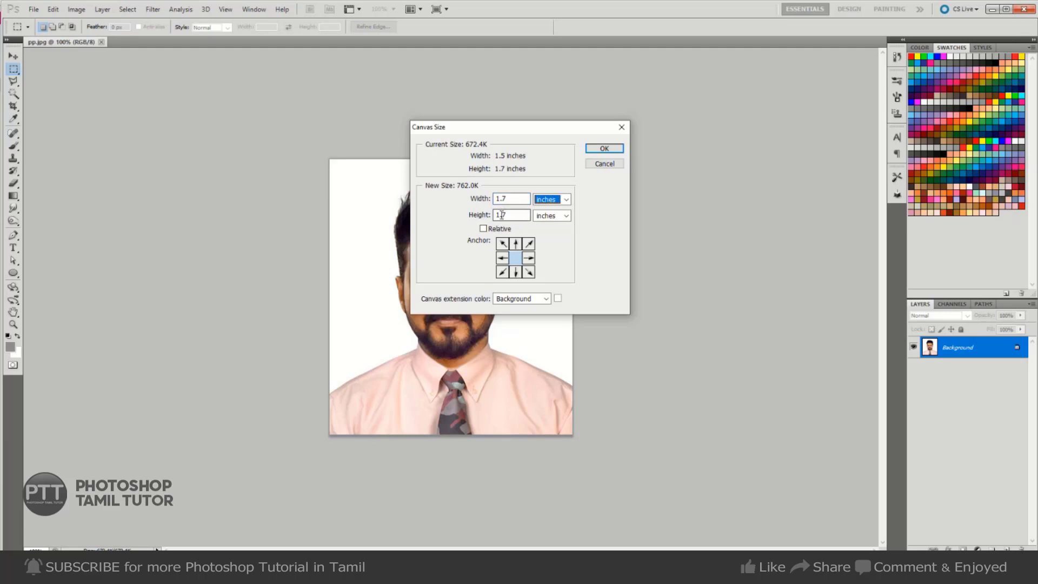
{"action": "left_click_drag", "start_coordinate": [502, 215], "coordinate": [512, 212]}
{"action": "type", "text": "9"}
{"action": "left_click_drag", "start_coordinate": [502, 215], "coordinate": [517, 214]}
{"action": "left_click", "coordinate": [507, 199]}
{"action": "left_click", "coordinate": [507, 198]}
{"action": "double_click", "coordinate": [512, 196]}
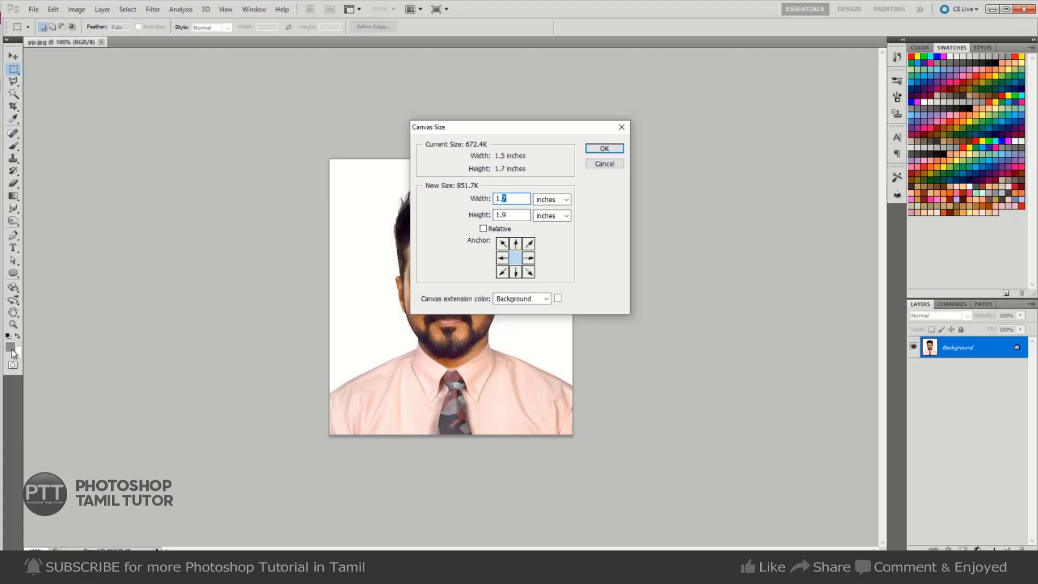
{"action": "left_click", "coordinate": [604, 149]}
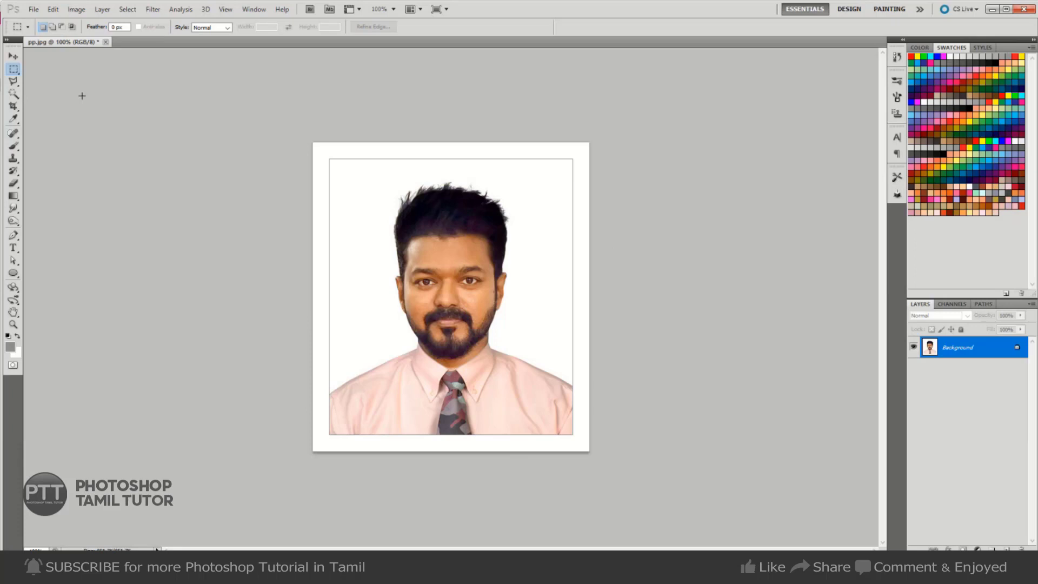
- Copy the bordered portrait and create a new 6 × 4-inch document
{"action": "key", "text": "ctrl+a"}
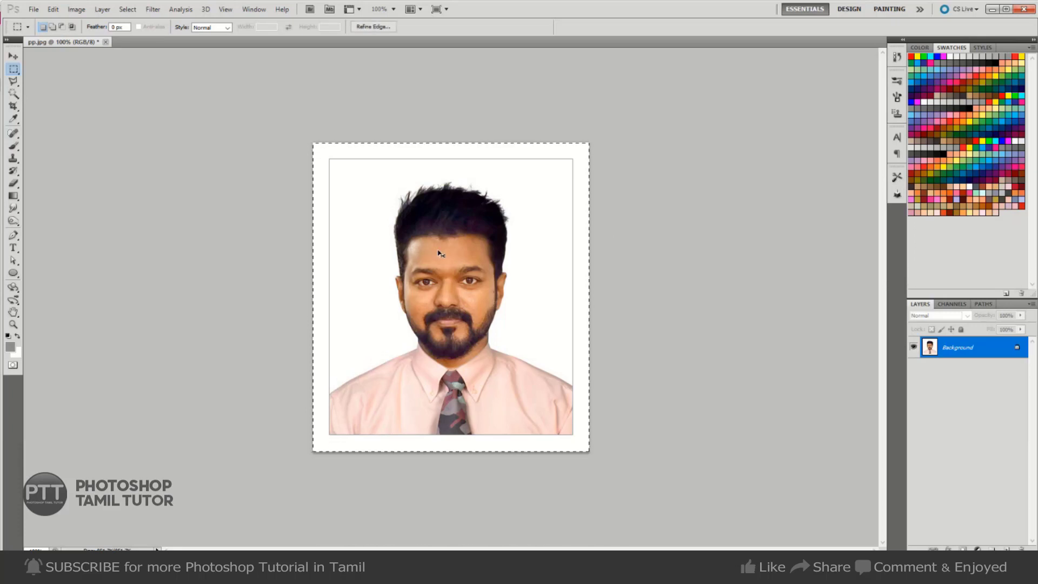
{"action": "key", "text": "ctrl+c"}
{"action": "key", "text": "ctrl+n"}
{"action": "left_click", "coordinate": [589, 209]}
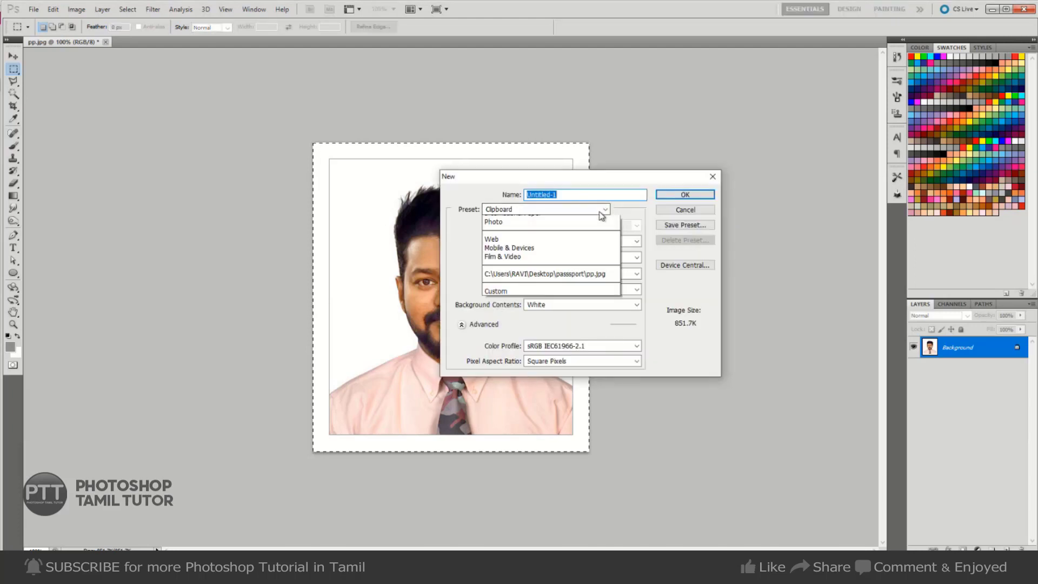
{"action": "left_click", "coordinate": [569, 224]}
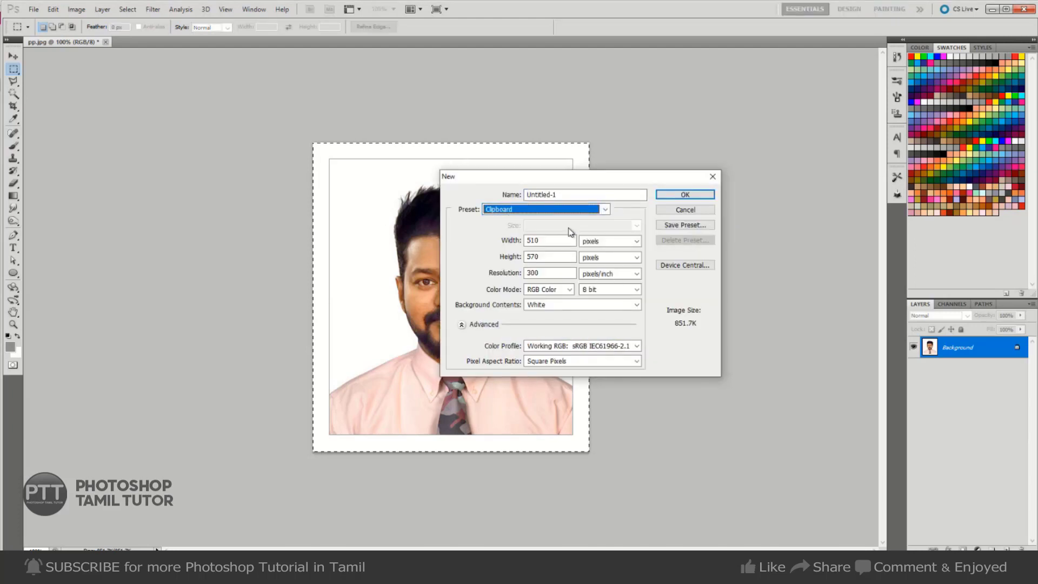
{"action": "left_click", "coordinate": [610, 241]}
{"action": "left_click", "coordinate": [600, 251]}
{"action": "key", "text": "shift+Tab"}
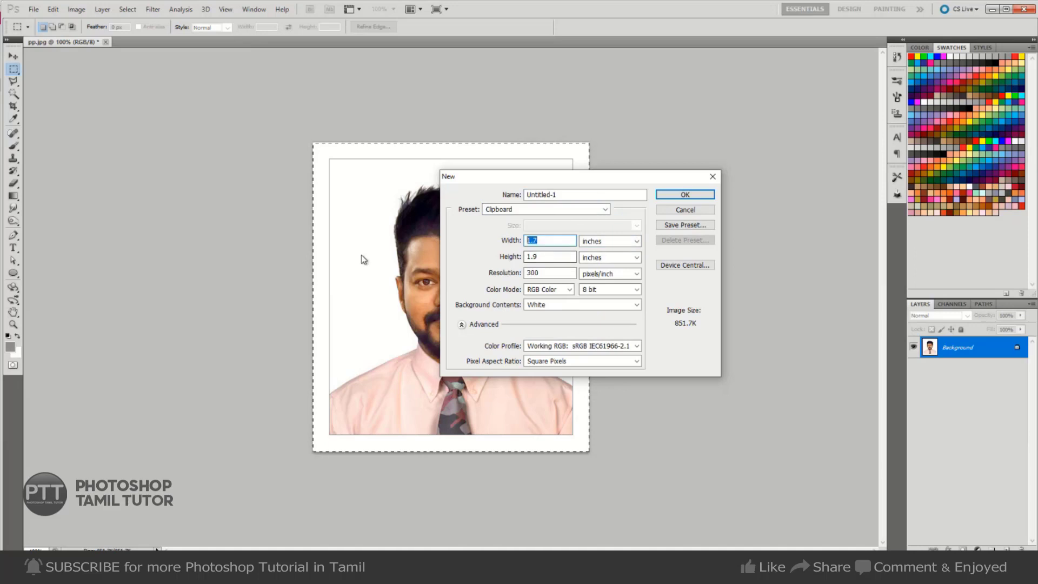
{"action": "type", "text": "6"}
{"action": "key", "text": "Tab"}
{"action": "type", "text": "4"}
{"action": "key", "text": "Return"}
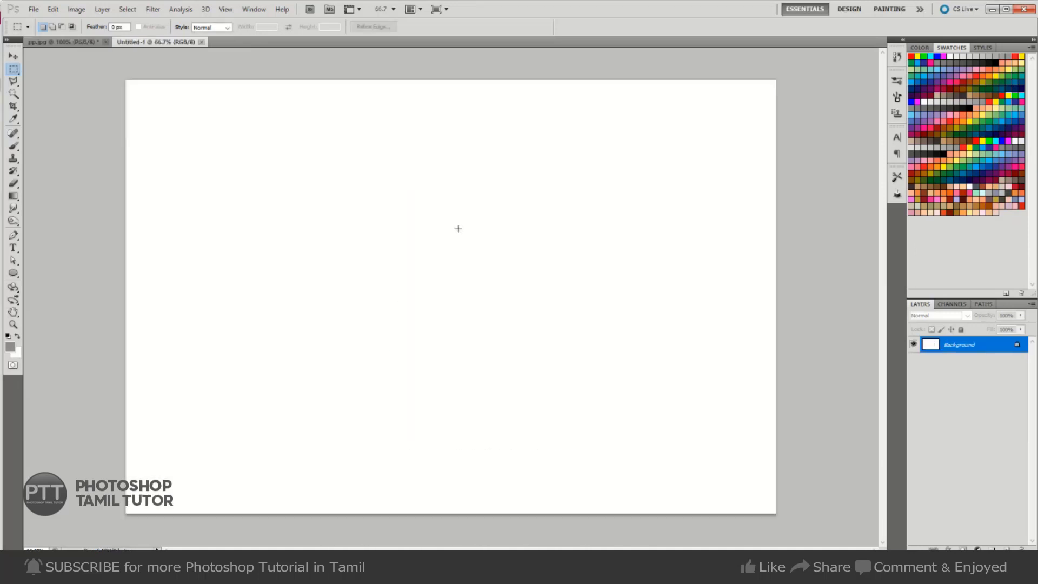
- Paste the portrait onto the sheet and fill the Background layer light grey-green
{"action": "key", "text": "ctrl+v"}
{"action": "key", "text": "v"}
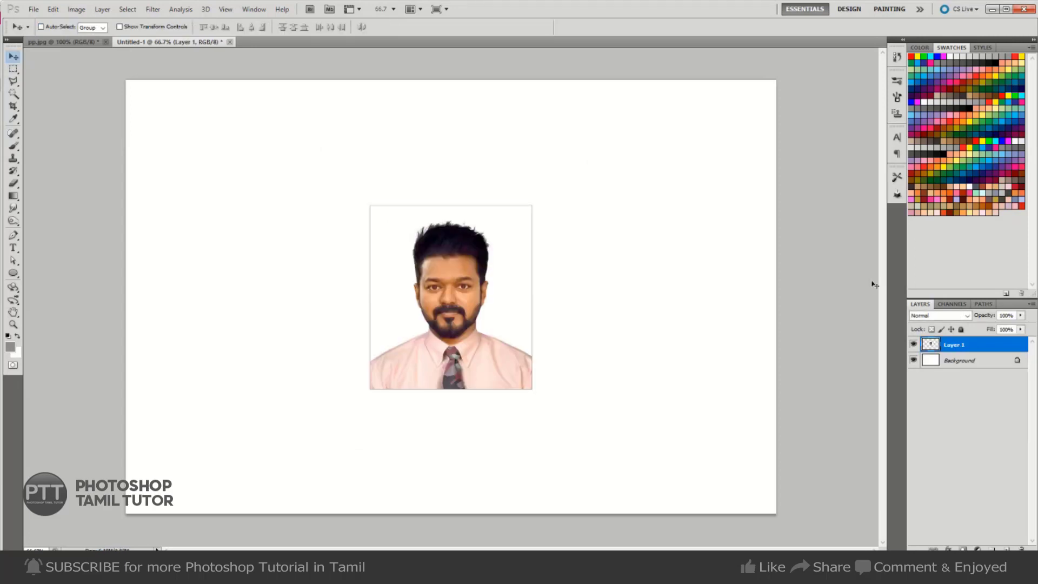
{"action": "right_click", "coordinate": [717, 301]}
{"action": "left_click", "coordinate": [755, 306]}
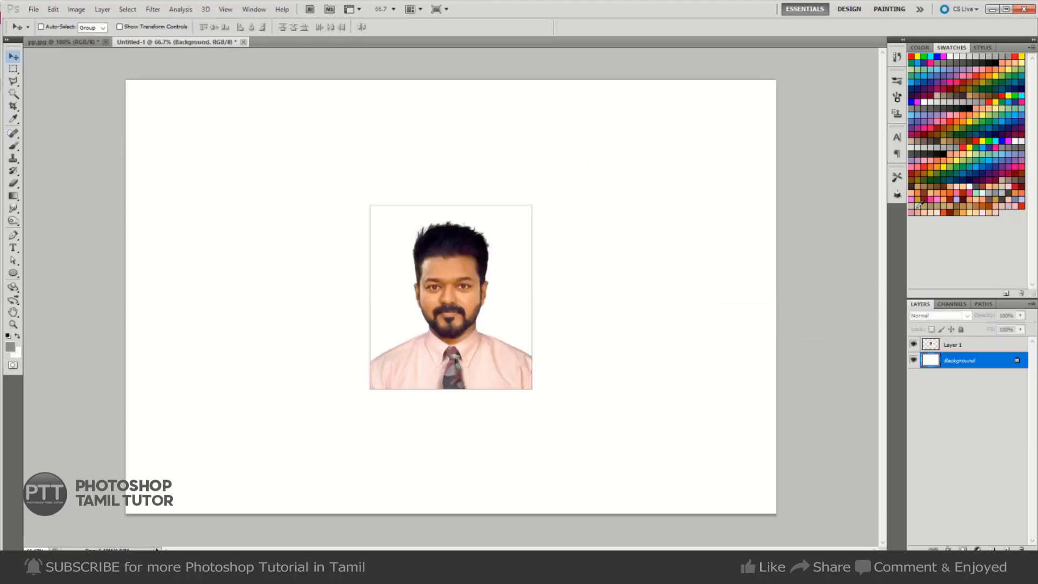
{"action": "left_click", "coordinate": [916, 208]}
{"action": "key", "text": "alt+BackSpace"}
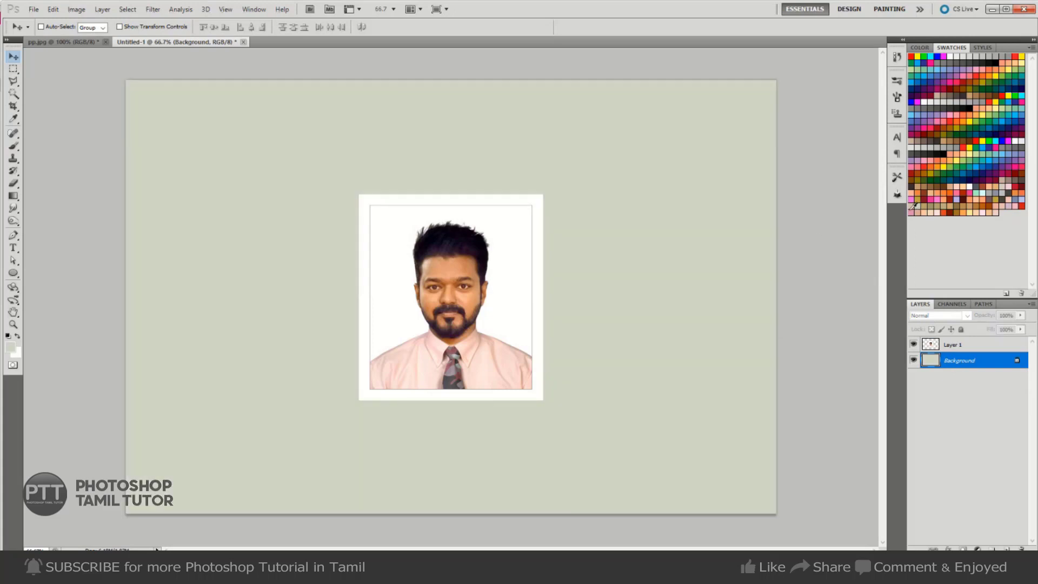
{"action": "right_click", "coordinate": [413, 323]}
- Move the portrait to the top-left corner and merge the three portrait copies into one row
{"action": "left_click", "coordinate": [427, 320]}
{"action": "mouse_move", "coordinate": [439, 326]}
{"action": "left_mouse_down"}
{"action": "mouse_move", "coordinate": [207, 221]}
{"action": "mouse_move", "coordinate": [551, 244]}
{"action": "mouse_move", "coordinate": [502, 245]}
{"action": "left_mouse_up"}
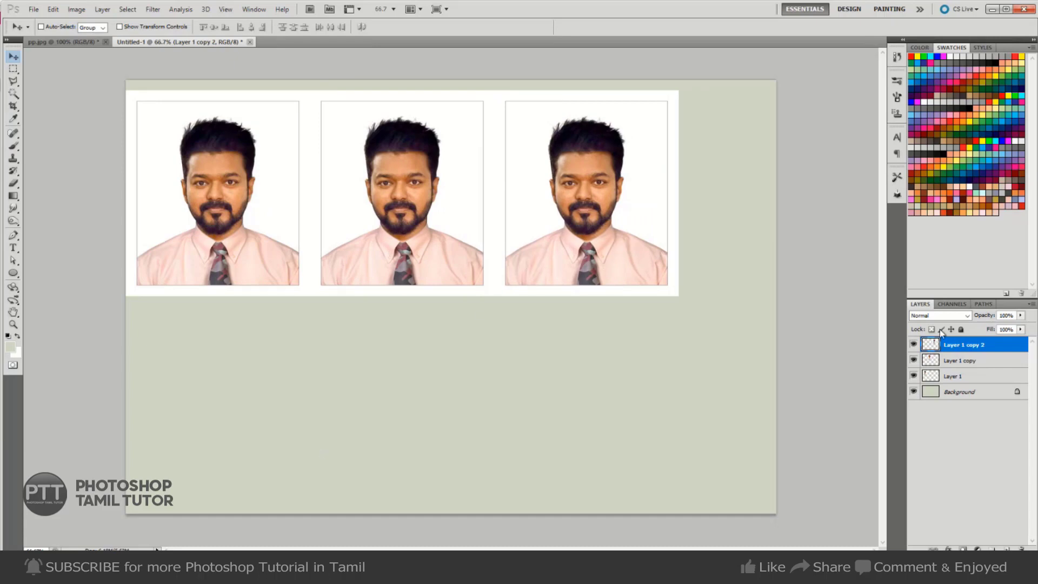
{"action": "left_click", "coordinate": [952, 376], "text": "shift"}
{"action": "key", "text": "ctrl+e"}
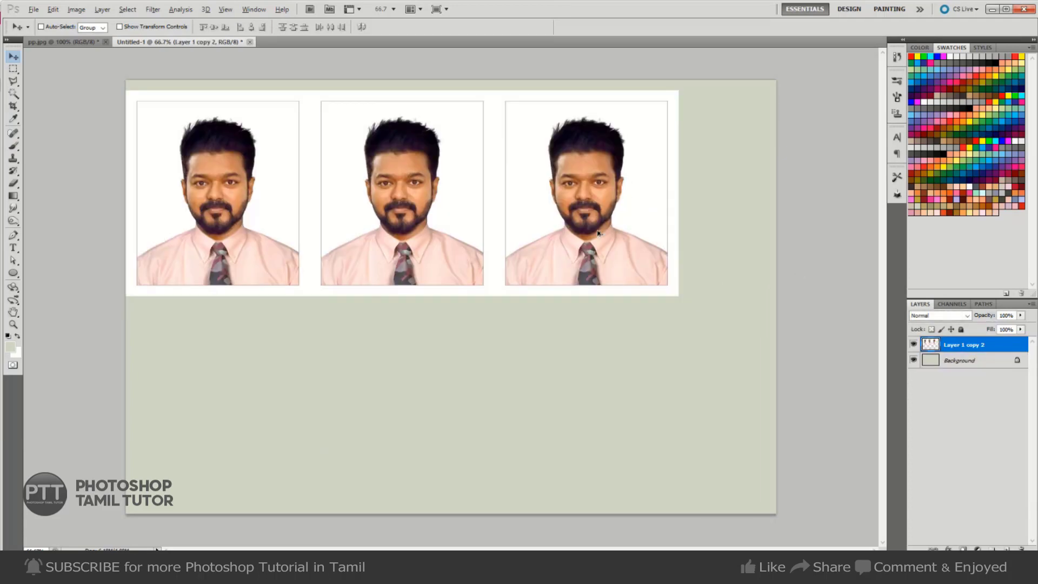
- Try placing a copy of the row below the first, undoing the trial copies and shifts
{"action": "left_click_drag", "start_coordinate": [598, 232], "coordinate": [578, 410]}
{"action": "key", "text": "shift+Down"}
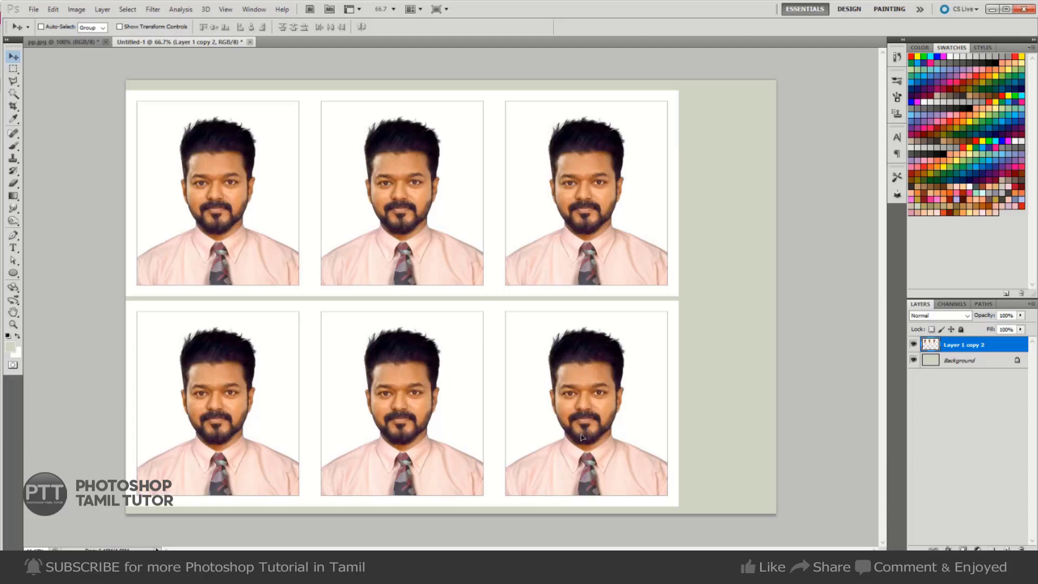
{"action": "key", "text": "ctrl+j"}
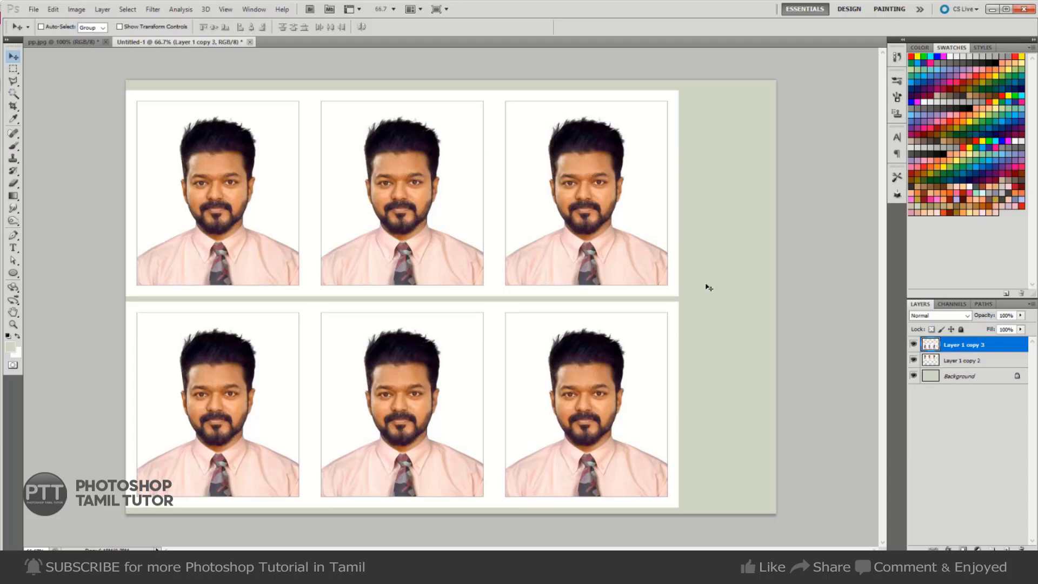
{"action": "key", "text": "Delete"}
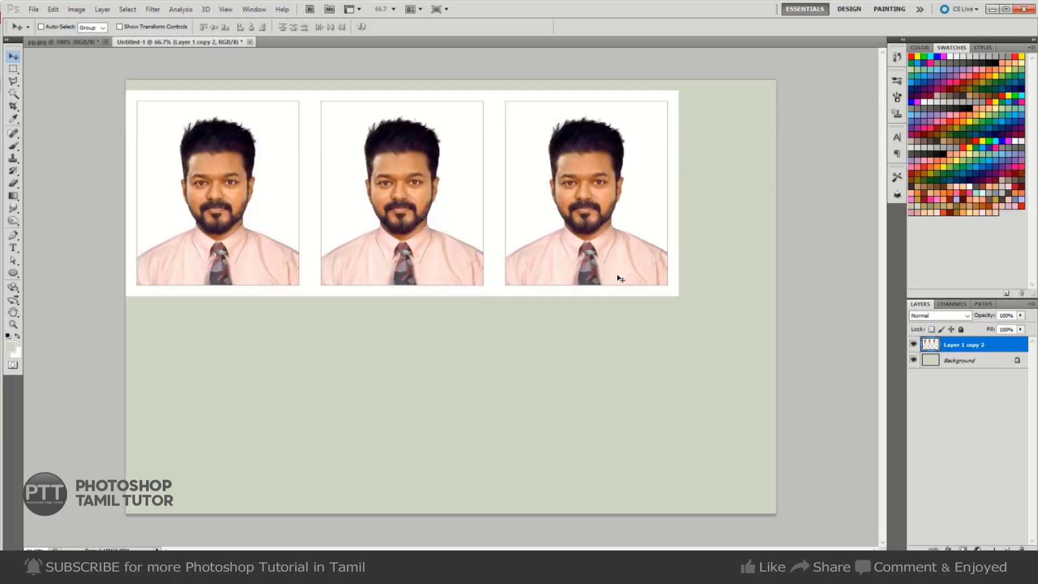
{"action": "left_click_drag", "start_coordinate": [605, 215], "coordinate": [614, 369]}
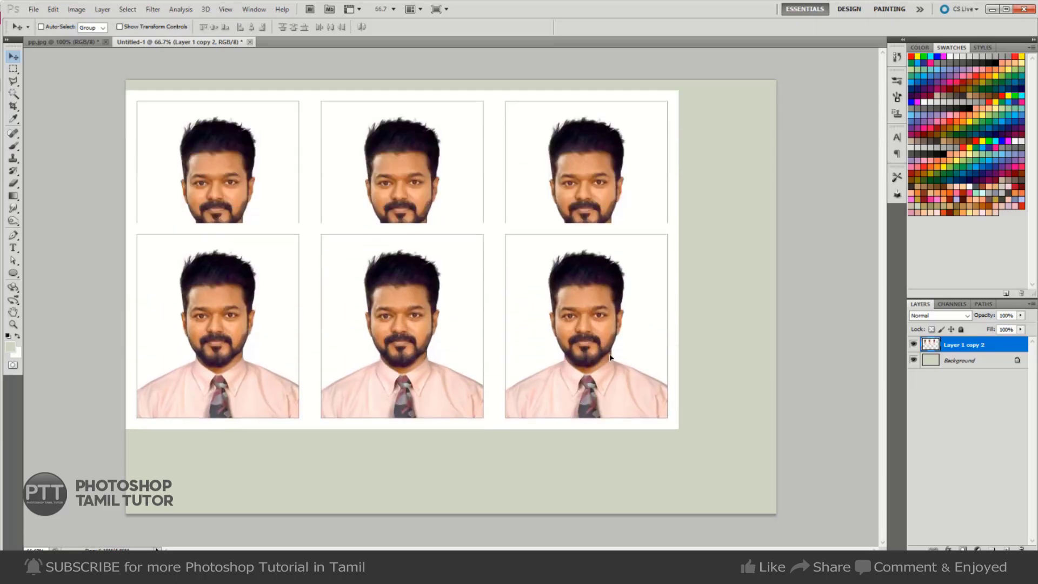
{"action": "key", "text": "ctrl+z"}
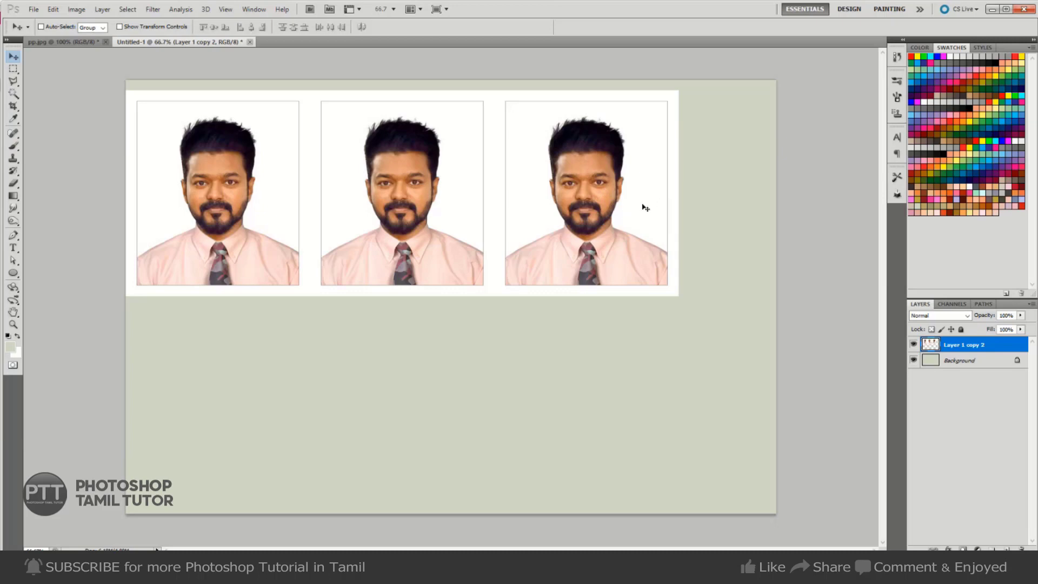
{"action": "left_click_drag", "start_coordinate": [645, 208], "coordinate": [669, 218]}
{"action": "key", "text": "ctrl+z"}
{"action": "left_click_drag", "start_coordinate": [653, 217], "coordinate": [658, 416]}
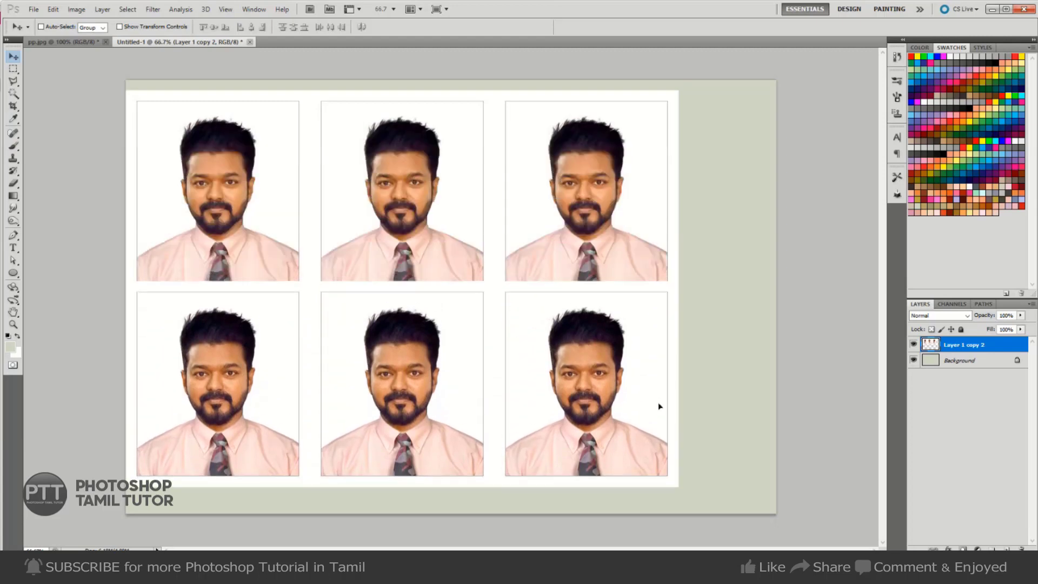
{"action": "left_click_drag", "start_coordinate": [659, 416], "coordinate": [658, 427]}
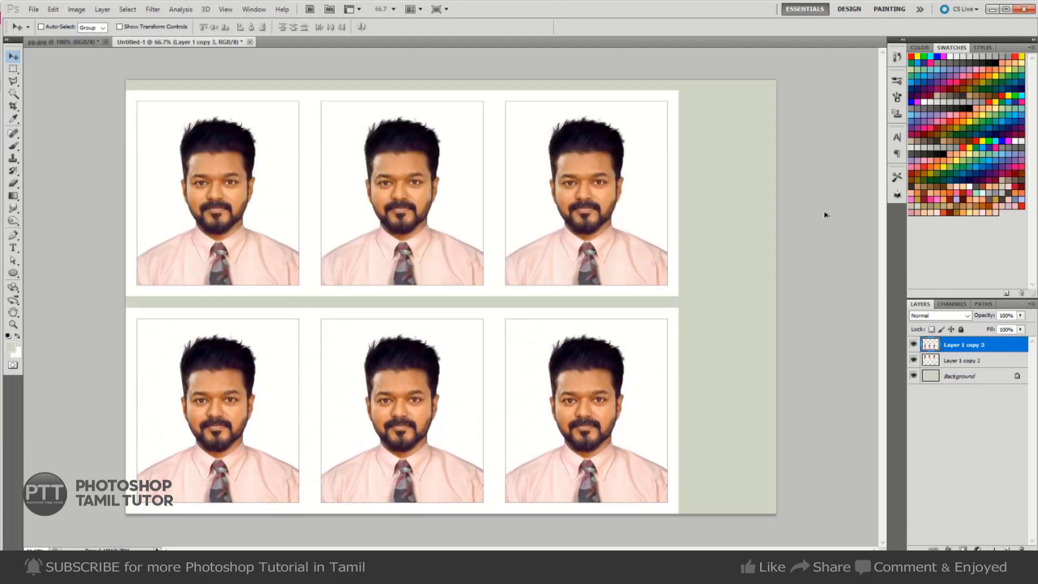
{"action": "key", "text": "ctrl+z"}
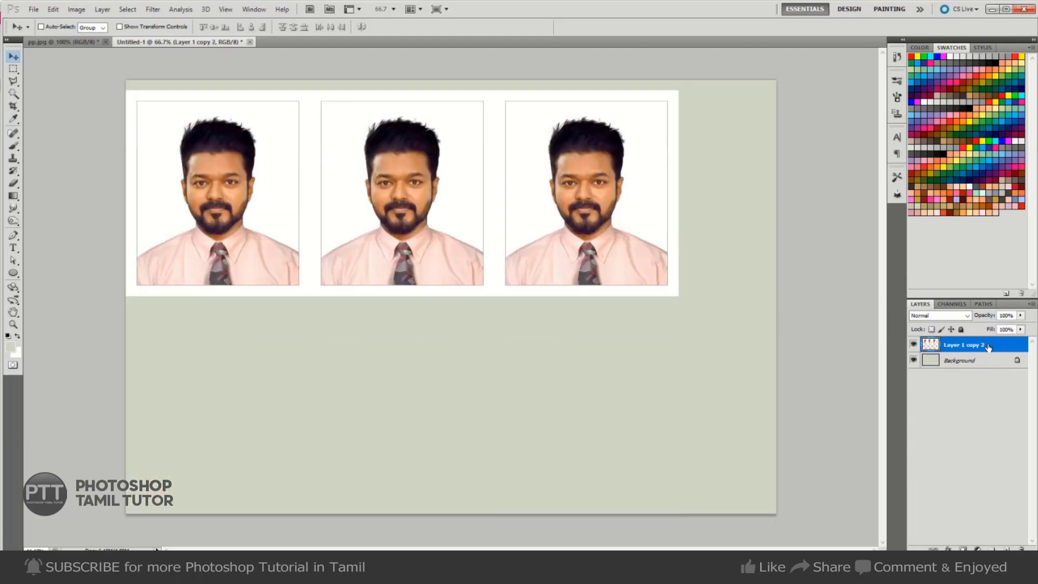
- Duplicate the three-portrait row below the first, then return to the portrait document
{"action": "key", "text": "ctrl+j"}
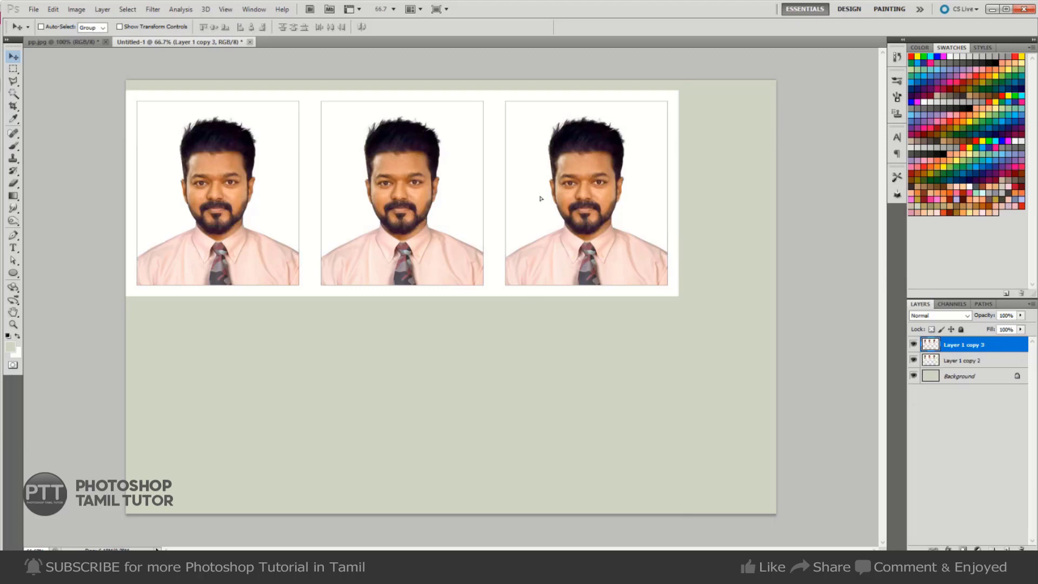
{"action": "left_click_drag", "start_coordinate": [540, 198], "coordinate": [548, 400]}
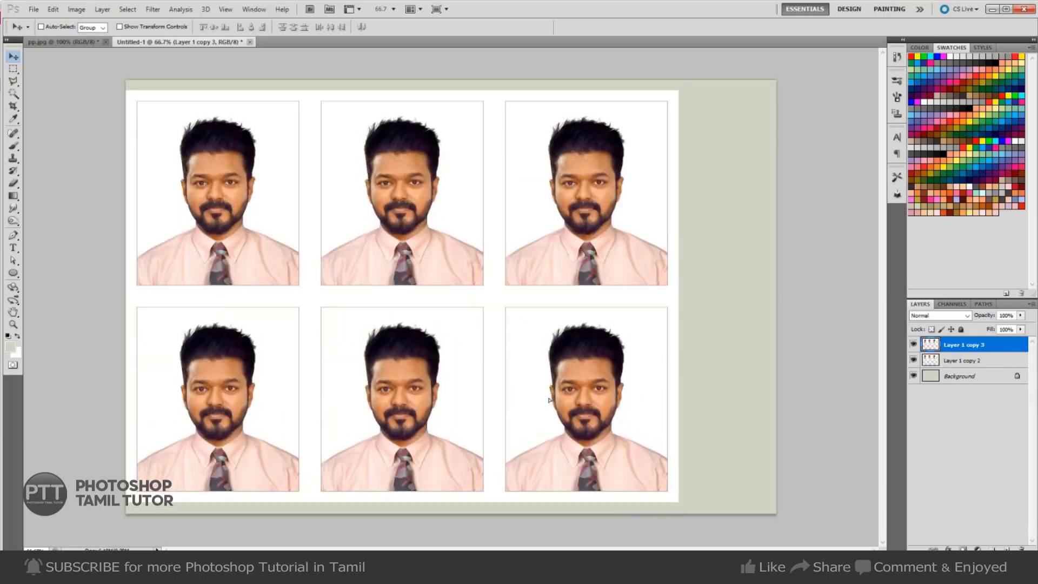
{"action": "key", "text": "Down"}
{"action": "key", "text": "Down"}
{"action": "key", "text": "Down"}
{"action": "key", "text": "Down"}
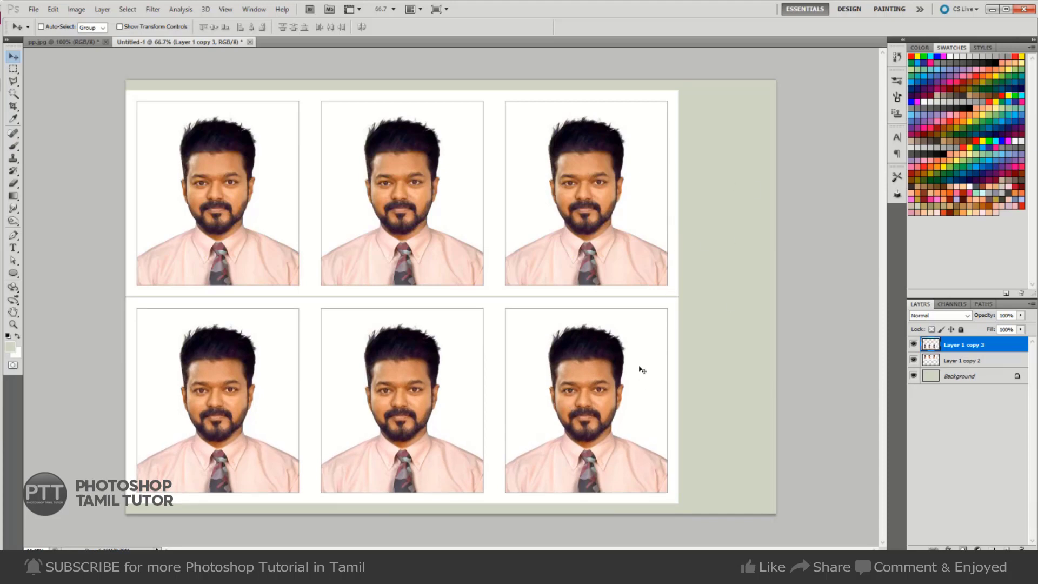
{"action": "key", "text": "ctrl+Tab"}
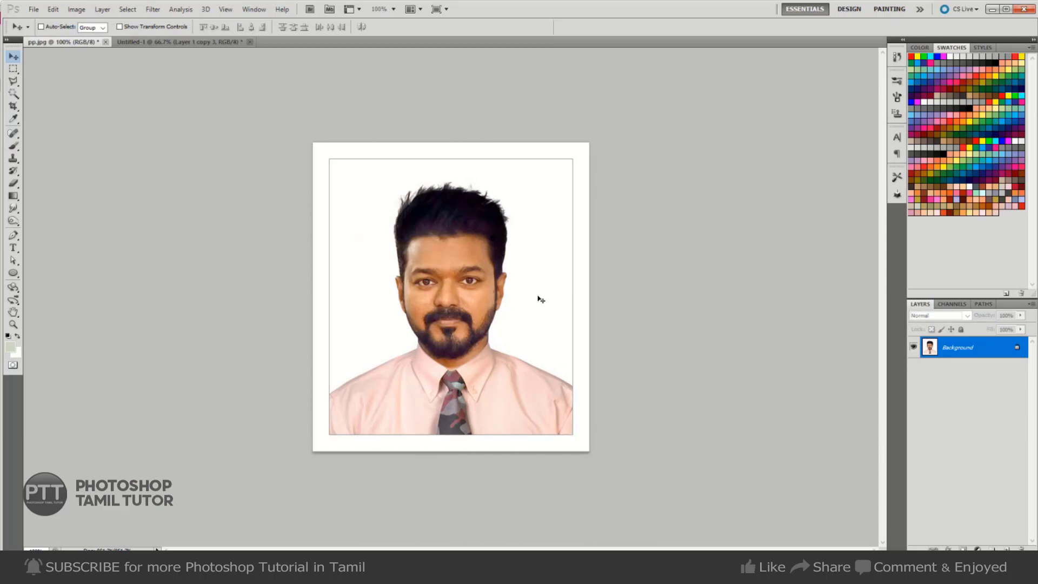
- Paste another portrait copy onto the sheet and scale it to 50% width and height
{"action": "key", "text": "ctrl+a"}
{"action": "key", "text": "ctrl+c"}
{"action": "key", "text": "ctrl+Tab"}
{"action": "key", "text": "ctrl+v"}
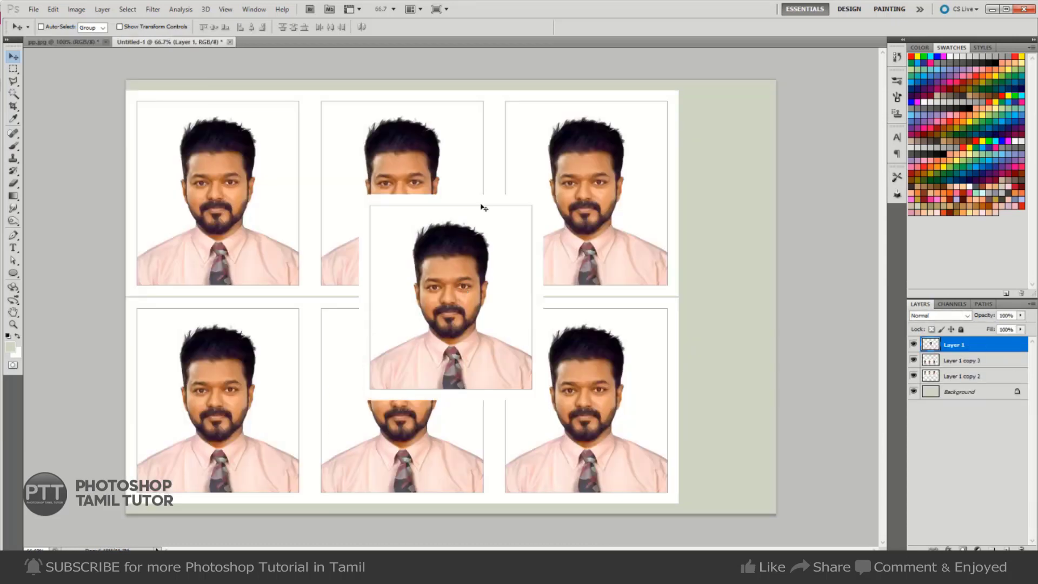
{"action": "key", "text": "ctrl+t"}
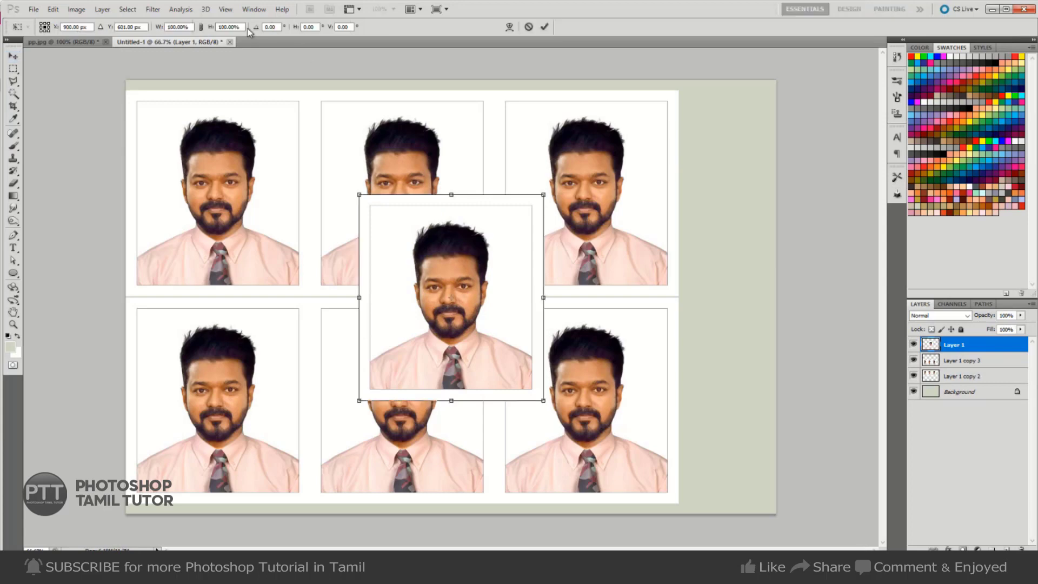
{"action": "left_click", "coordinate": [178, 26]}
{"action": "type", "text": "50"}
{"action": "key", "text": "Tab"}
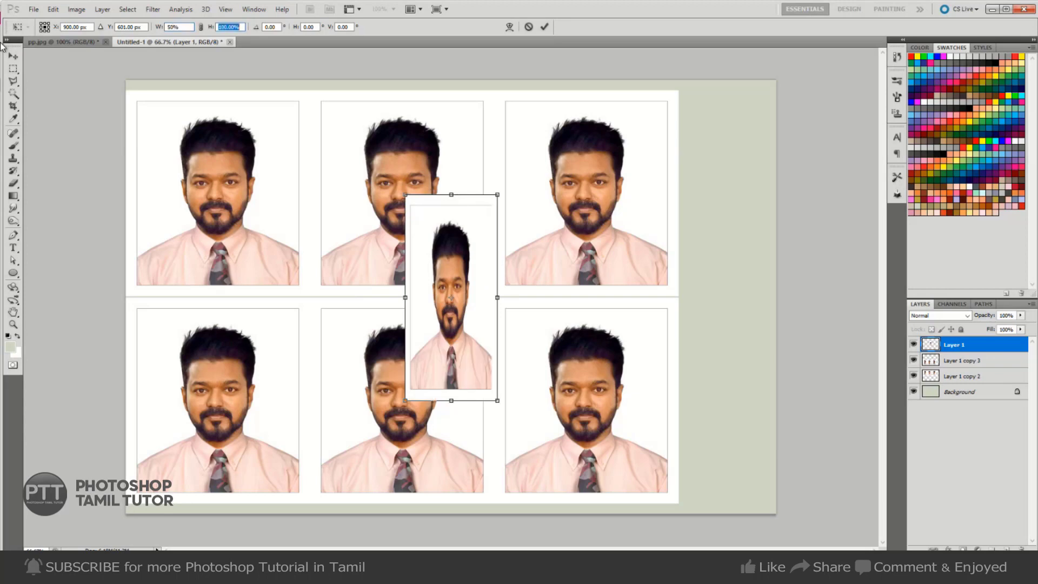
{"action": "type", "text": "50"}
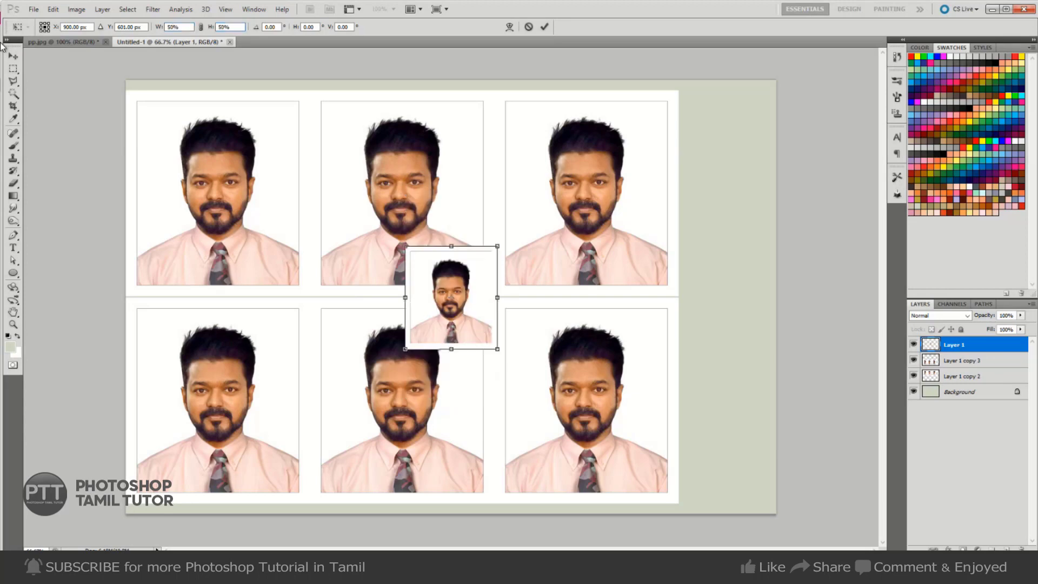
{"action": "key", "text": "Return"}
- Rotate the half-size portrait 90° clockwise
{"action": "key", "text": "ctrl+t"}
{"action": "right_click", "coordinate": [492, 293]}
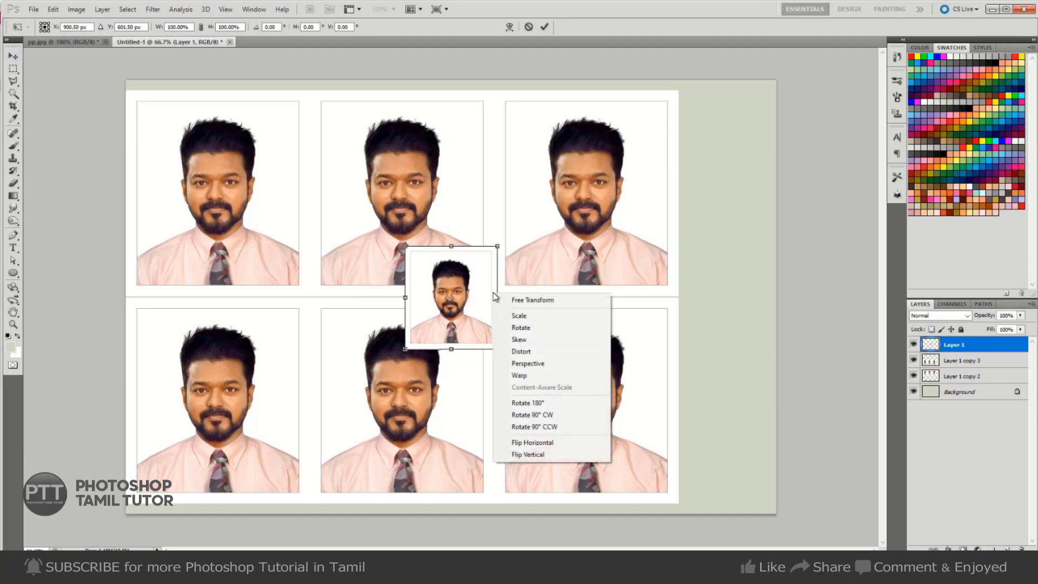
{"action": "left_click", "coordinate": [566, 417]}
{"action": "key", "text": "Return"}
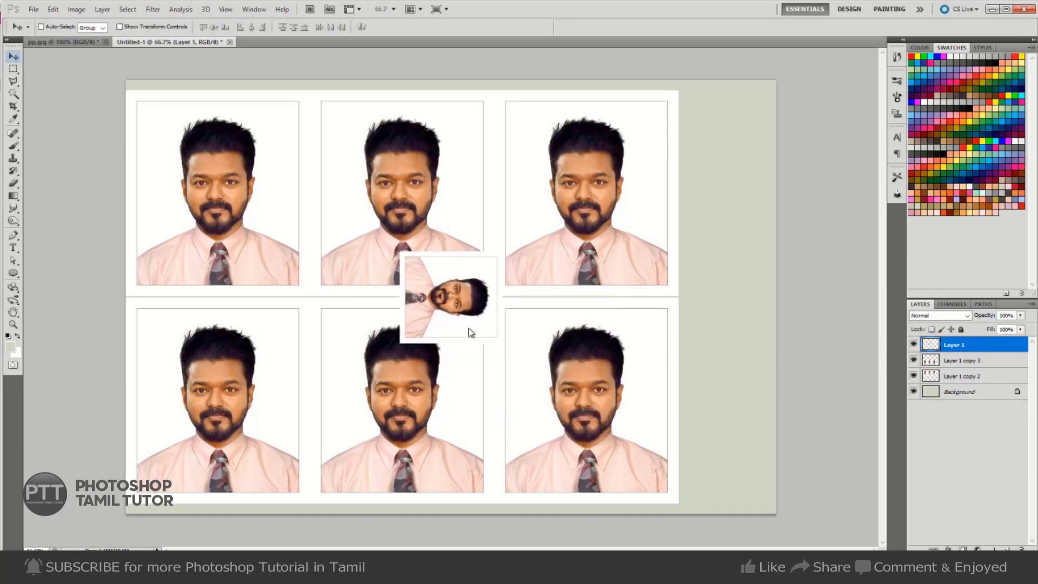
- Move the sideways portrait to the sheet's right edge and merge its copies
{"action": "mouse_move", "coordinate": [457, 326]}
{"action": "left_mouse_down"}
{"action": "mouse_move", "coordinate": [709, 215]}
{"action": "mouse_move", "coordinate": [729, 165]}
{"action": "mouse_move", "coordinate": [720, 323]}
{"action": "mouse_move", "coordinate": [740, 439]}
{"action": "mouse_move", "coordinate": [739, 406]}
{"action": "left_mouse_up"}
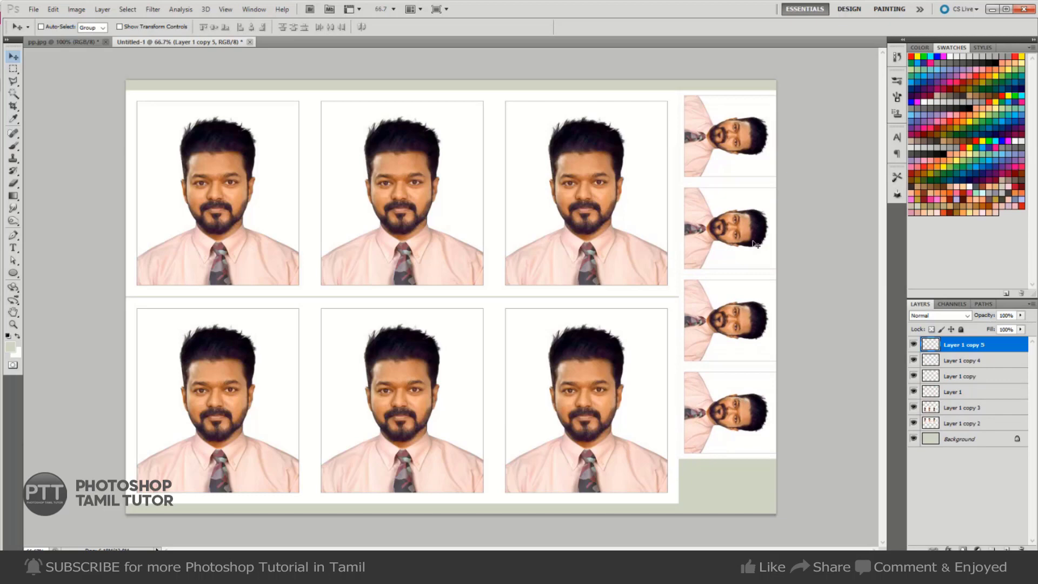
{"action": "key", "text": "ctrl+e"}
{"action": "key", "text": "ctrl+e"}
{"action": "left_click", "coordinate": [914, 345]}
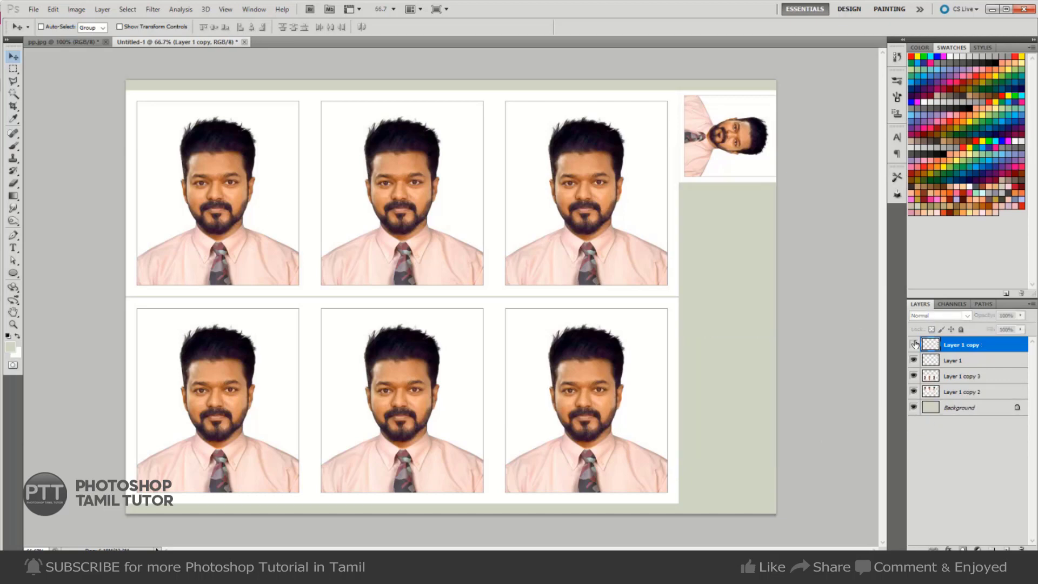
{"action": "key", "text": "ctrl+e"}
{"action": "left_click", "coordinate": [913, 344]}
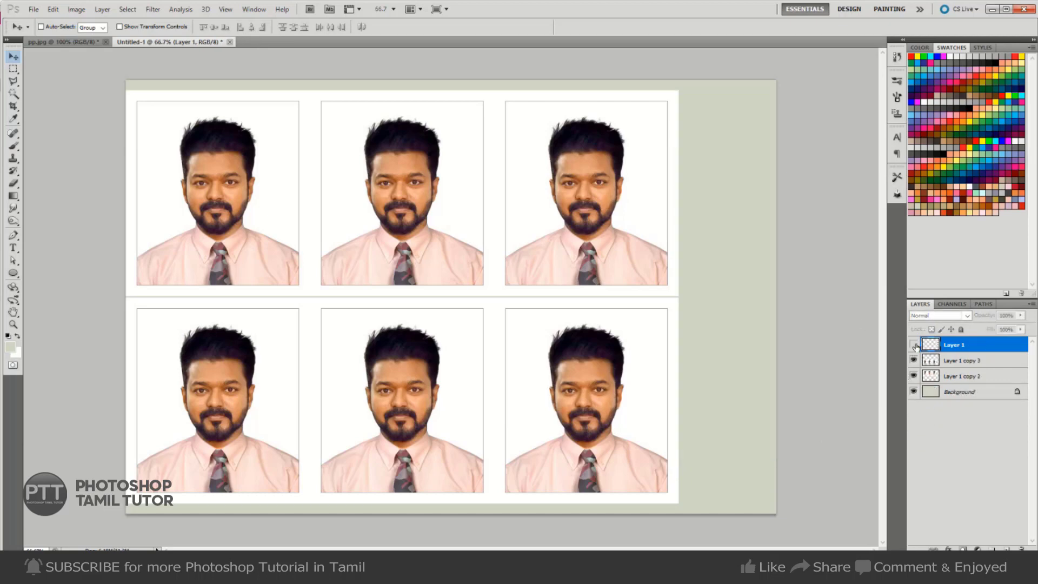
{"action": "key", "text": "ctrl+j"}
- Merge Layer 1 copy into Layer 1 and Layer 1 copy 3 into Layer 1 copy 2
{"action": "right_click", "coordinate": [959, 349]}
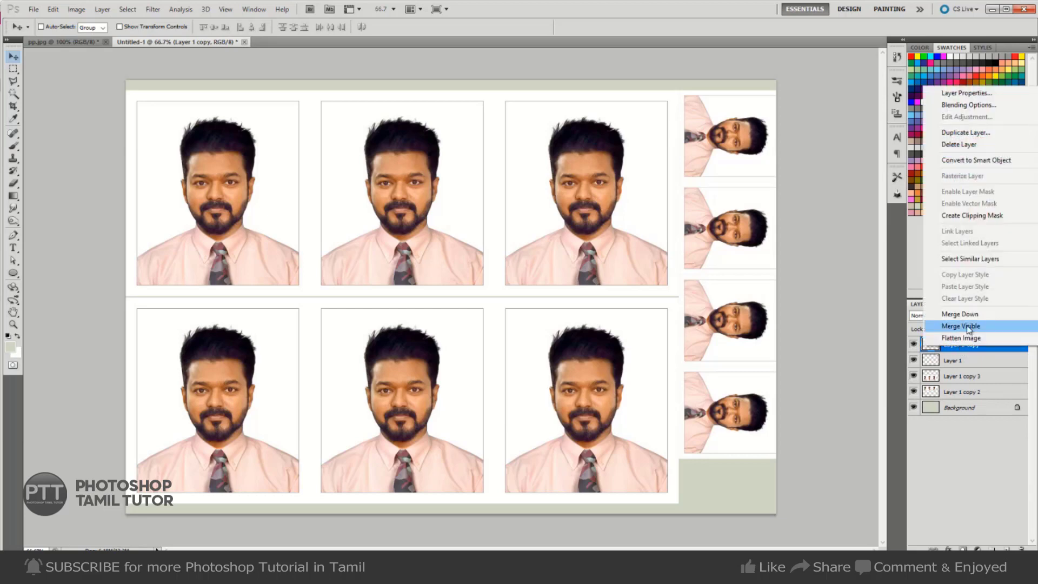
{"action": "left_click", "coordinate": [960, 314]}
{"action": "left_click", "coordinate": [914, 345]}
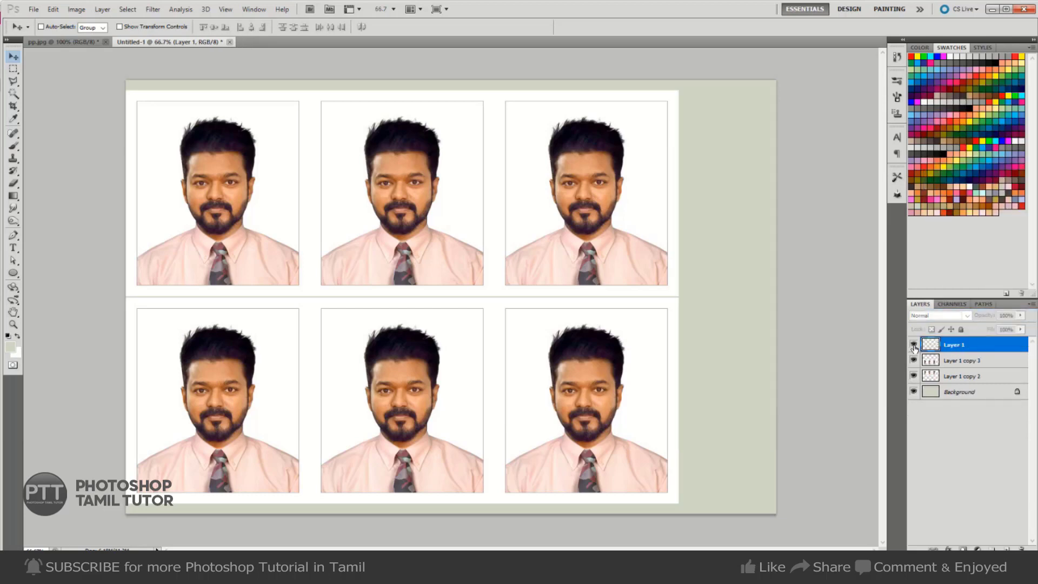
{"action": "left_click", "coordinate": [913, 344]}
{"action": "left_click", "coordinate": [960, 360]}
{"action": "right_click", "coordinate": [959, 360]}
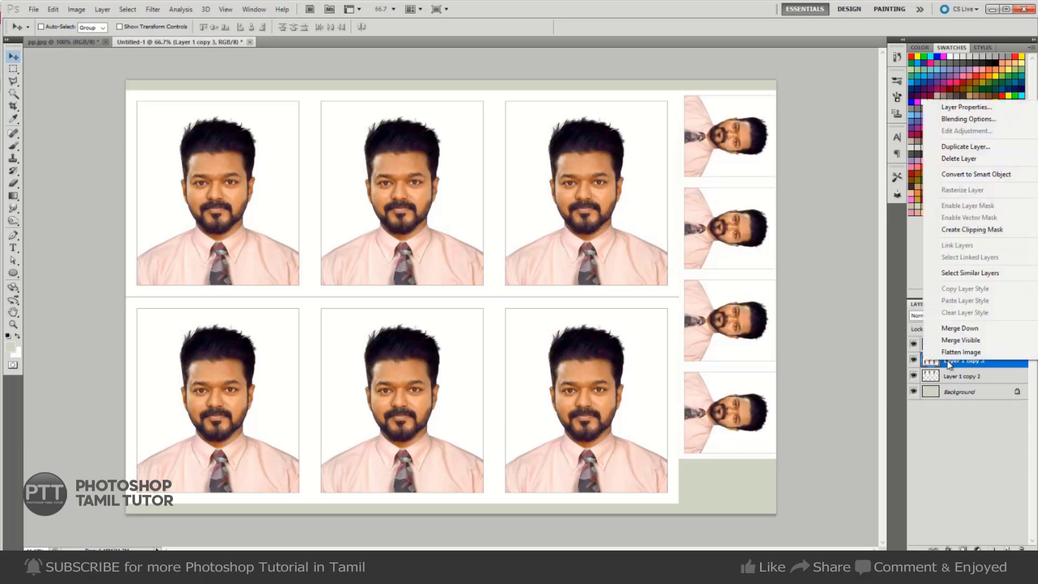
{"action": "left_click", "coordinate": [961, 328]}
{"action": "left_click", "coordinate": [913, 360]}
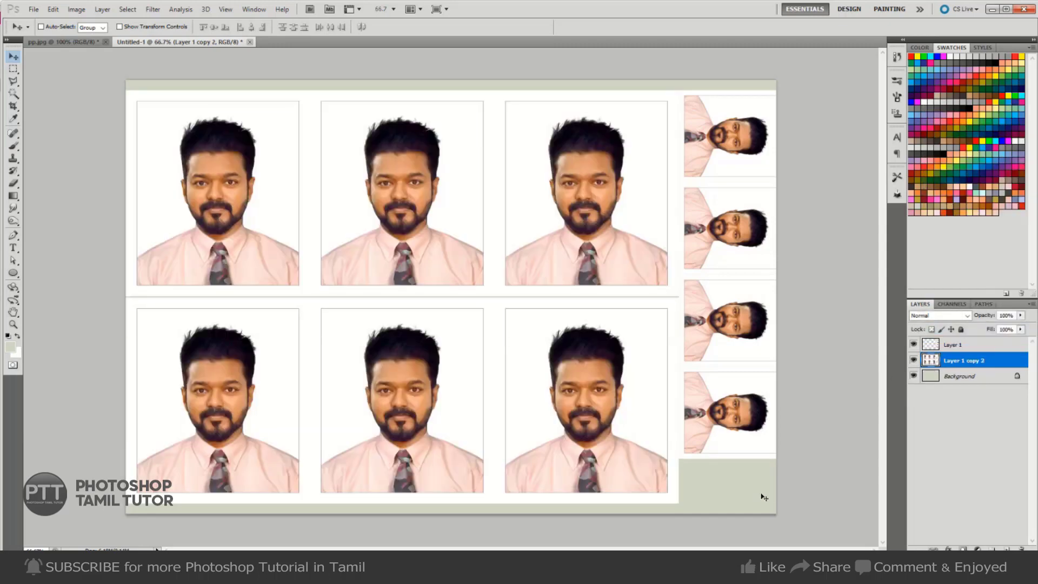
- Fill the sheet's Background layer with white
{"action": "left_click", "coordinate": [977, 377]}
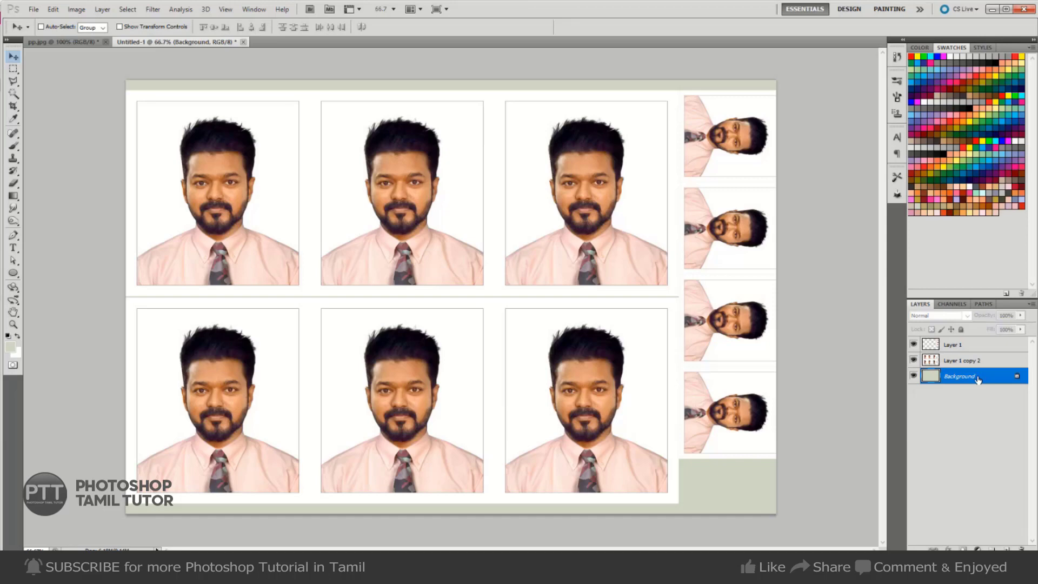
{"action": "key", "text": "ctrl+BackSpace"}
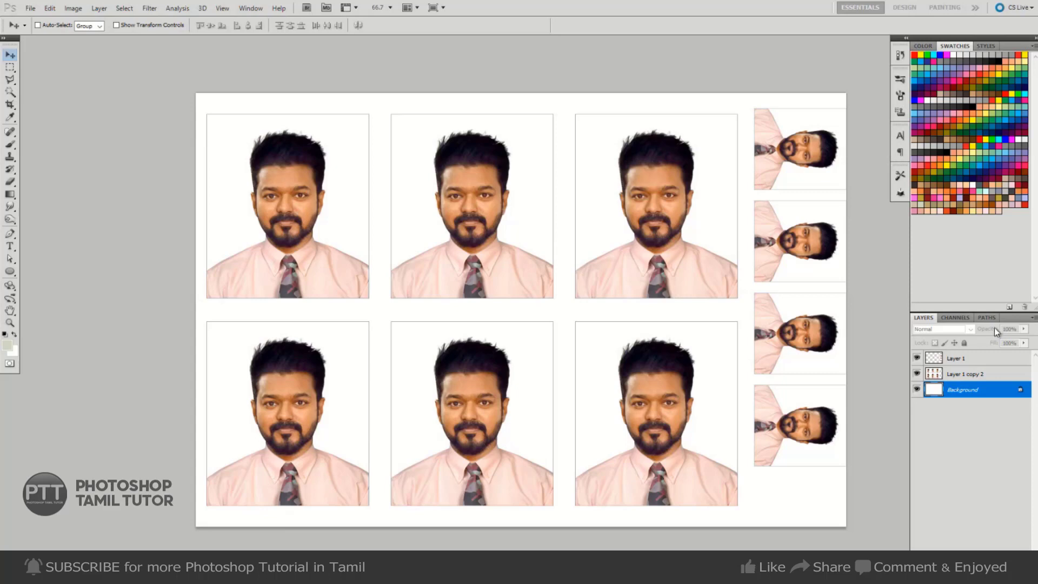
{"action": "left_click", "coordinate": [969, 375]}
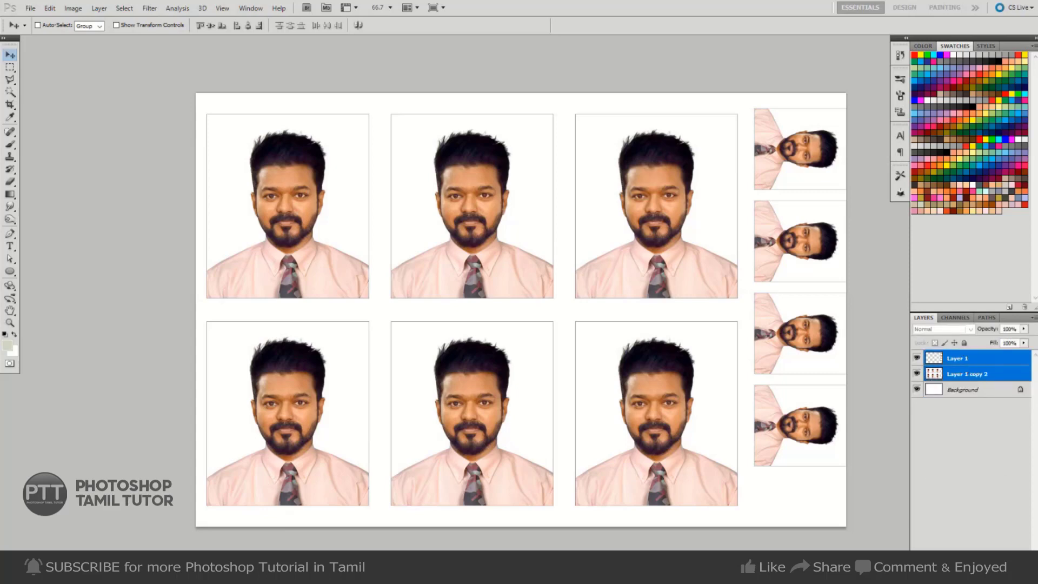
- Delete the portrait layers from the sheet and define the single portrait as a pattern
{"action": "key", "text": "Delete"}
{"action": "key", "text": "Return"}
{"action": "key", "text": "ctrl+Tab"}
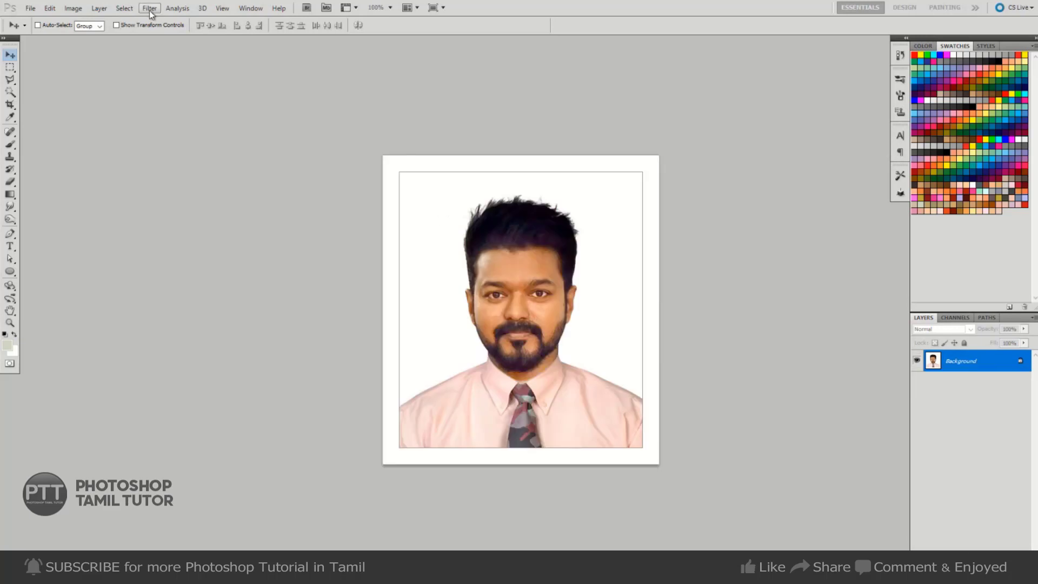
{"action": "left_click", "coordinate": [50, 9]}
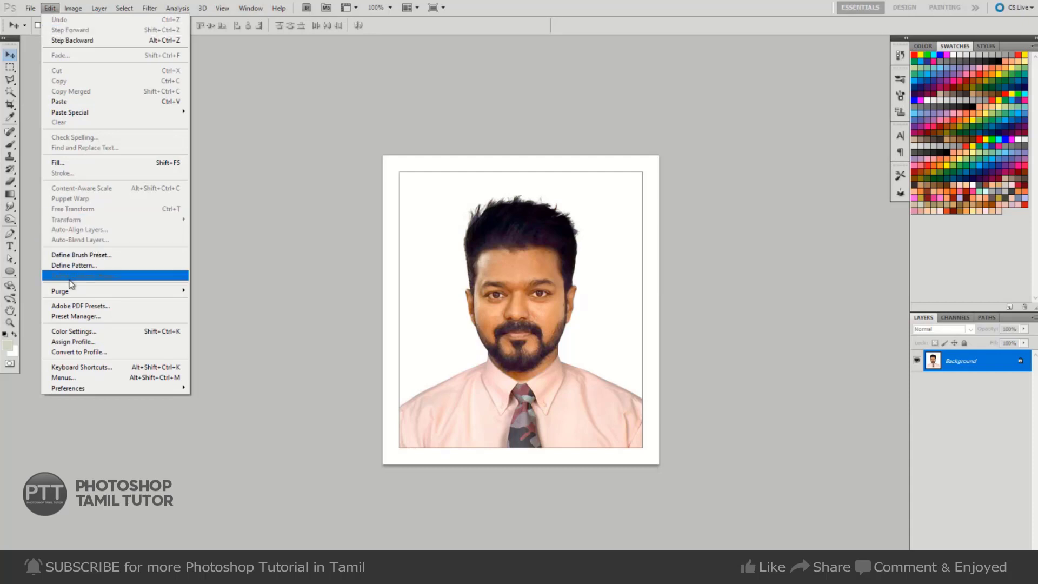
{"action": "left_click", "coordinate": [93, 266]}
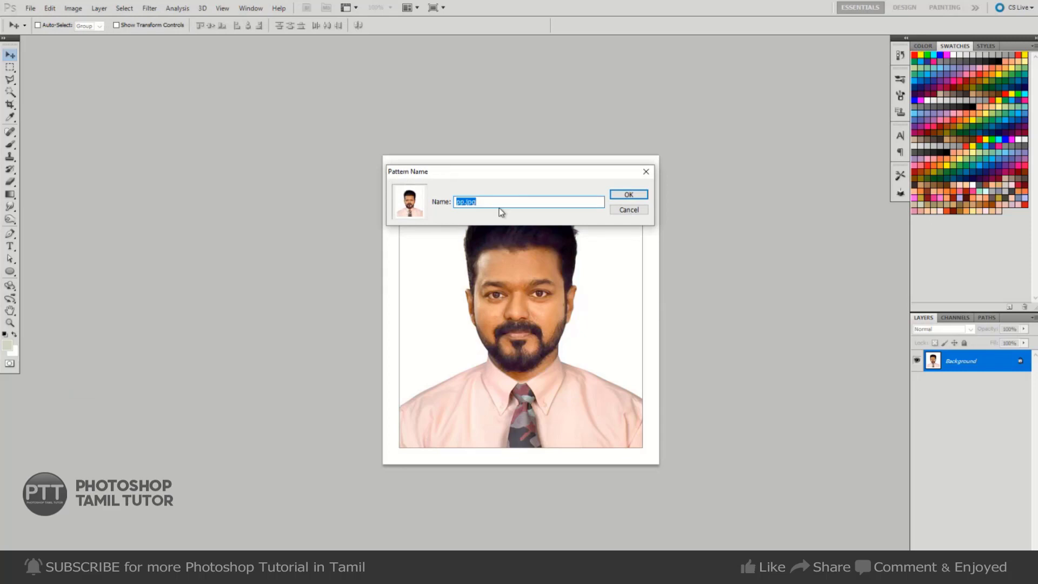
{"action": "left_click", "coordinate": [644, 199]}
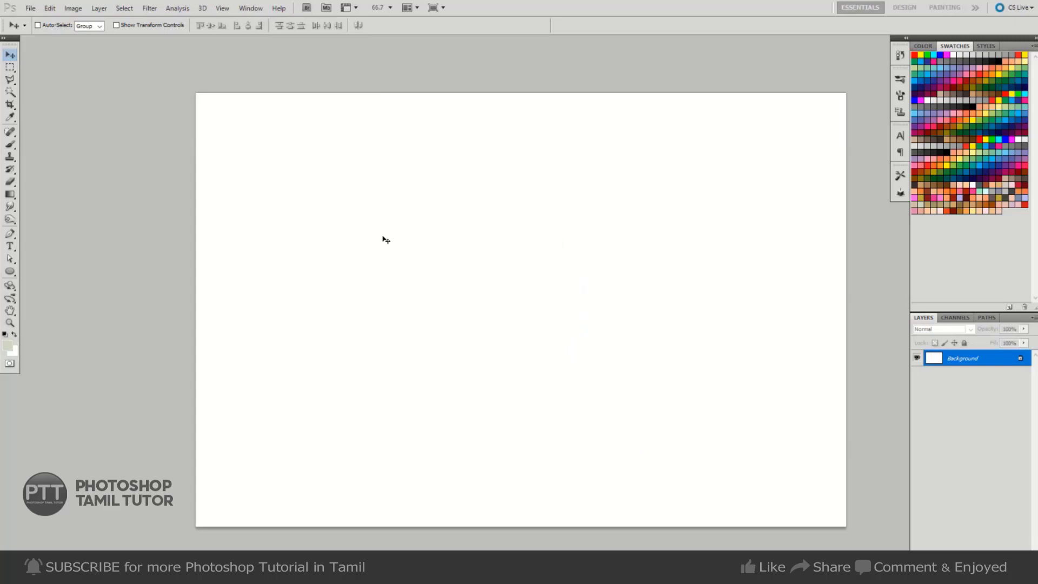
- Tile the blank sheet with the new portrait pattern using the Paint Bucket
{"action": "left_click", "coordinate": [11, 195]}
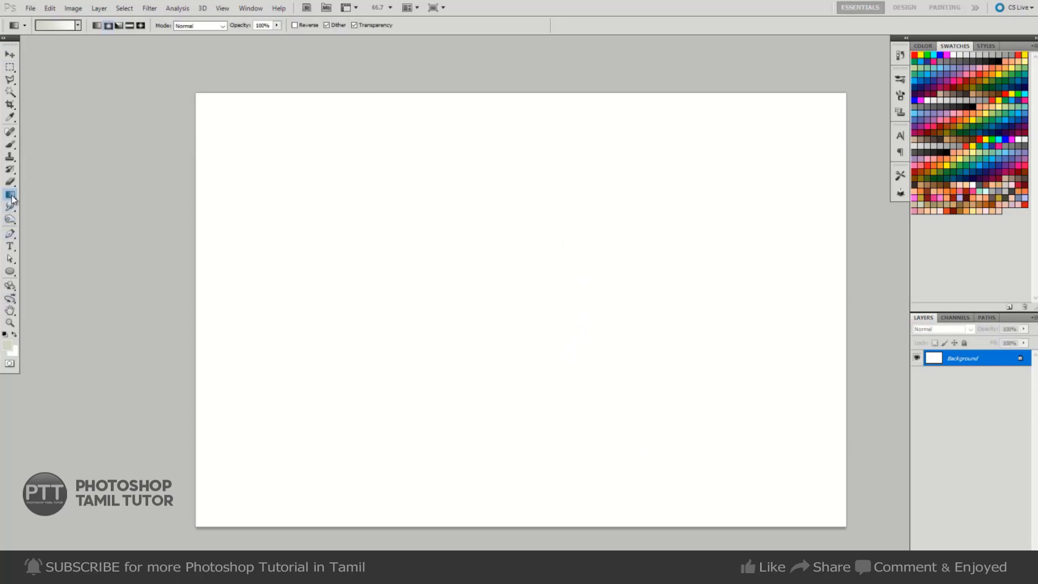
{"action": "left_click", "coordinate": [39, 205]}
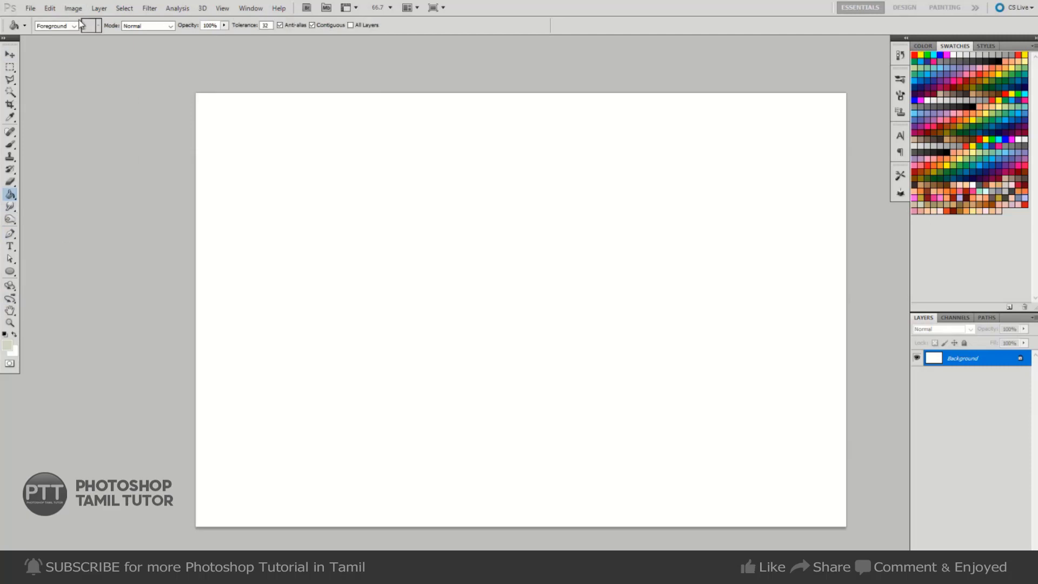
{"action": "left_click", "coordinate": [74, 26]}
{"action": "left_click", "coordinate": [66, 47]}
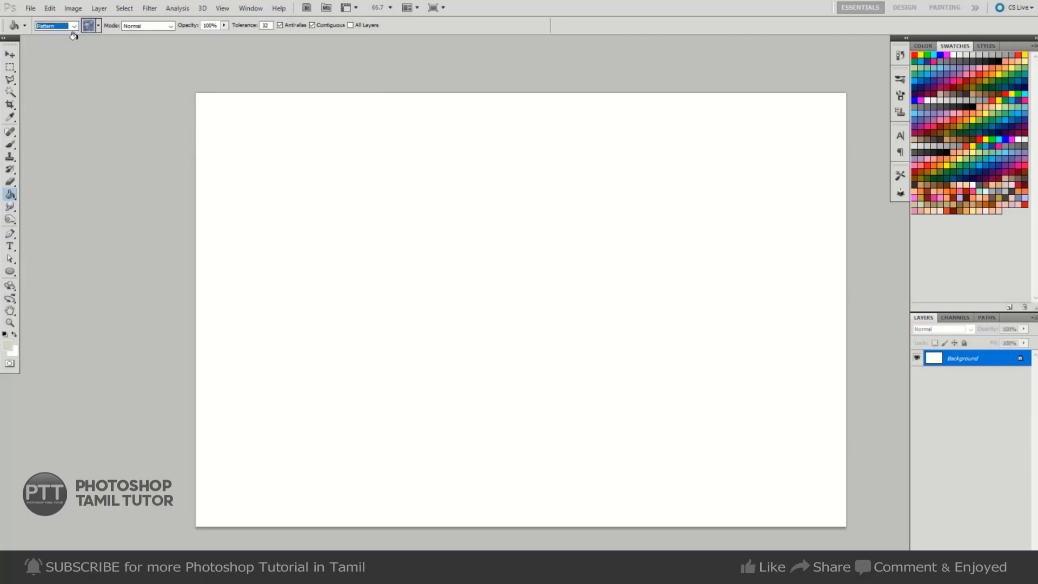
{"action": "left_click", "coordinate": [99, 26]}
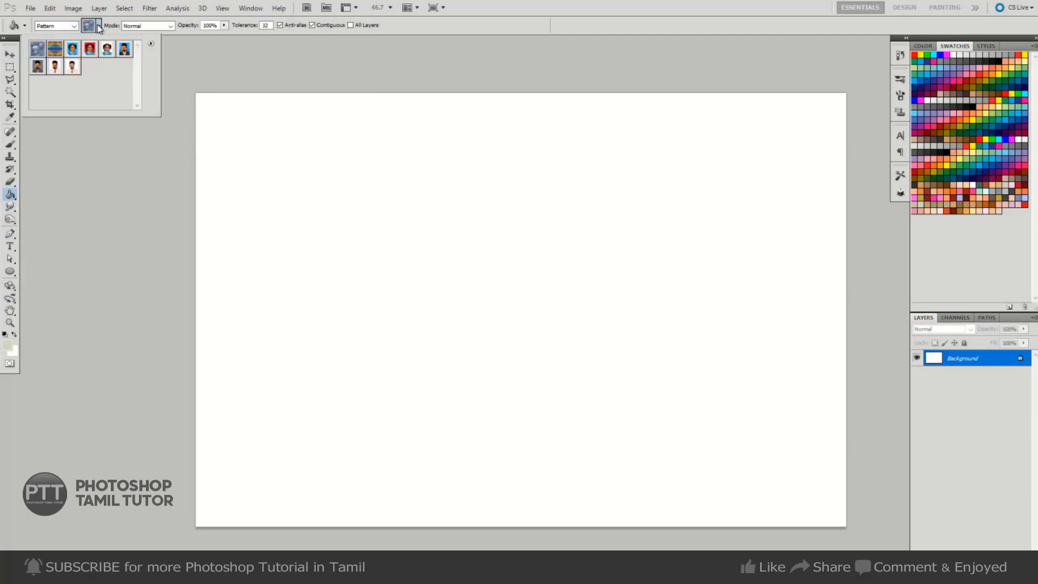
{"action": "left_click", "coordinate": [72, 66]}
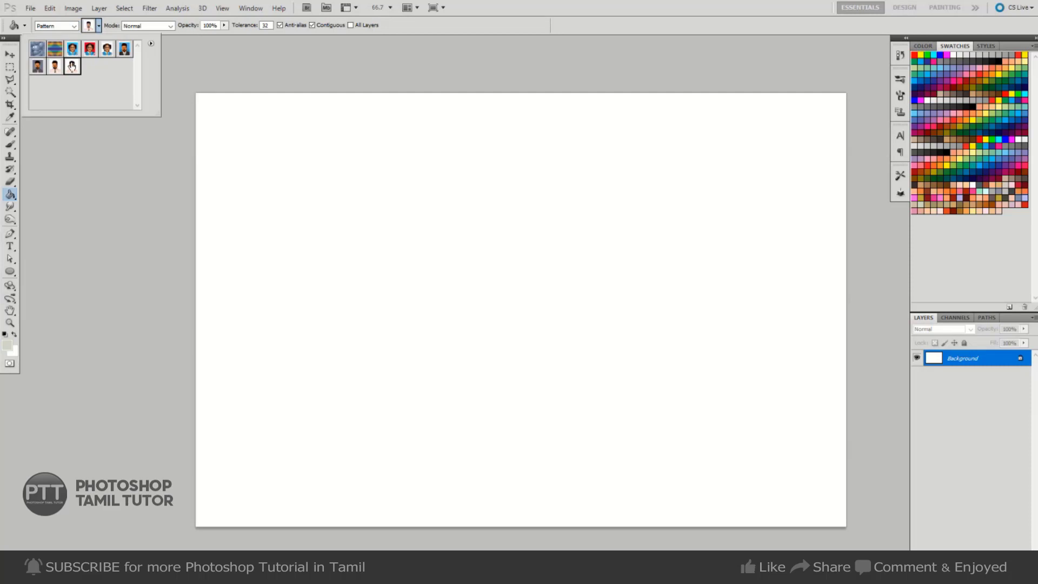
{"action": "left_click", "coordinate": [244, 187]}
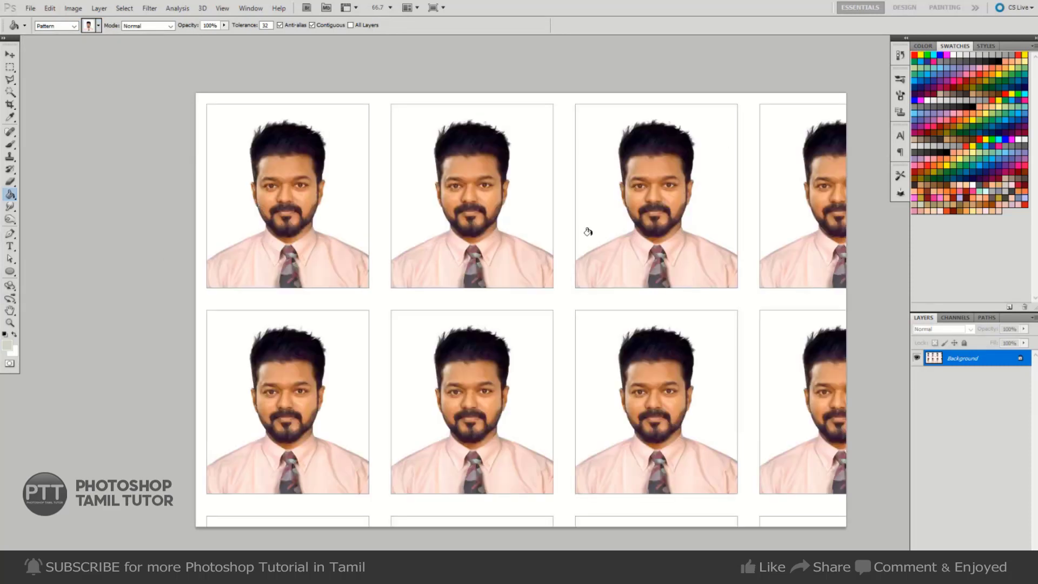
- Fill the cut-off right column white, then close the sheet without saving
{"action": "key", "text": "m"}
{"action": "left_click_drag", "start_coordinate": [748, 89], "coordinate": [847, 538]}
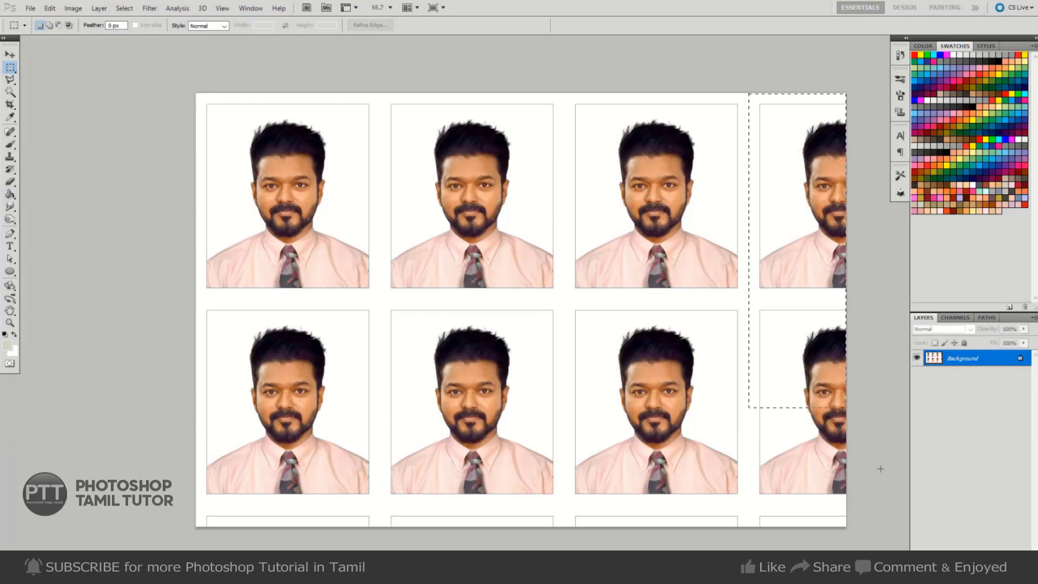
{"action": "key", "text": "i"}
{"action": "key", "text": "shift+F5"}
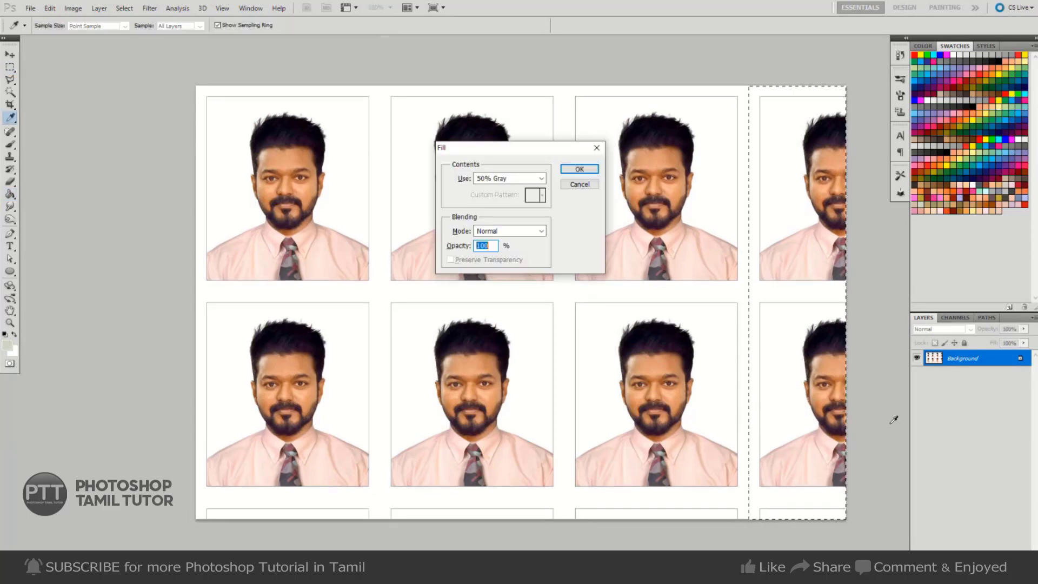
{"action": "key", "text": "Return"}
{"action": "key", "text": "m"}
{"action": "key", "text": "ctrl+d"}
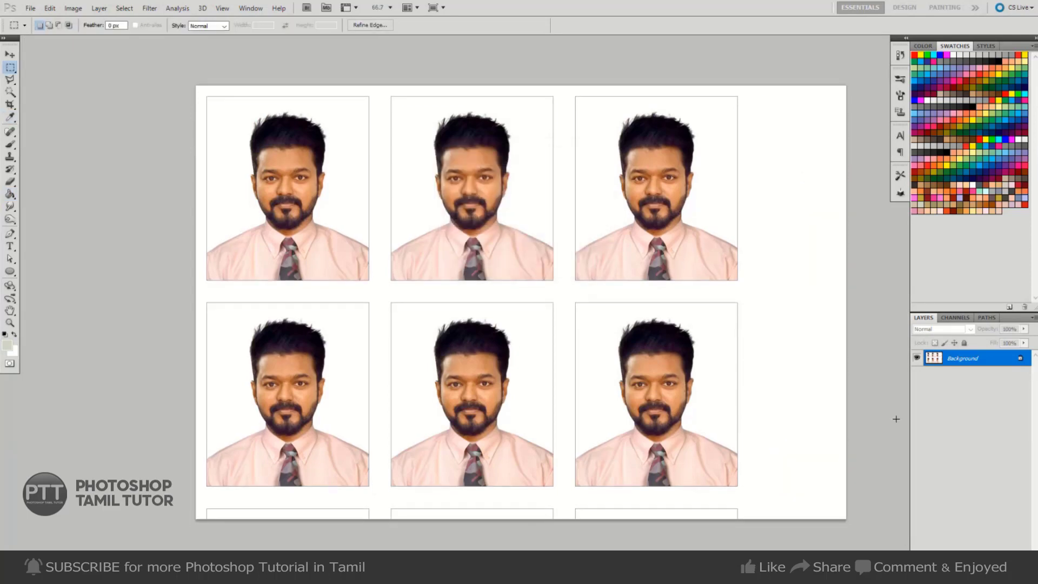
{"action": "key", "text": "v"}
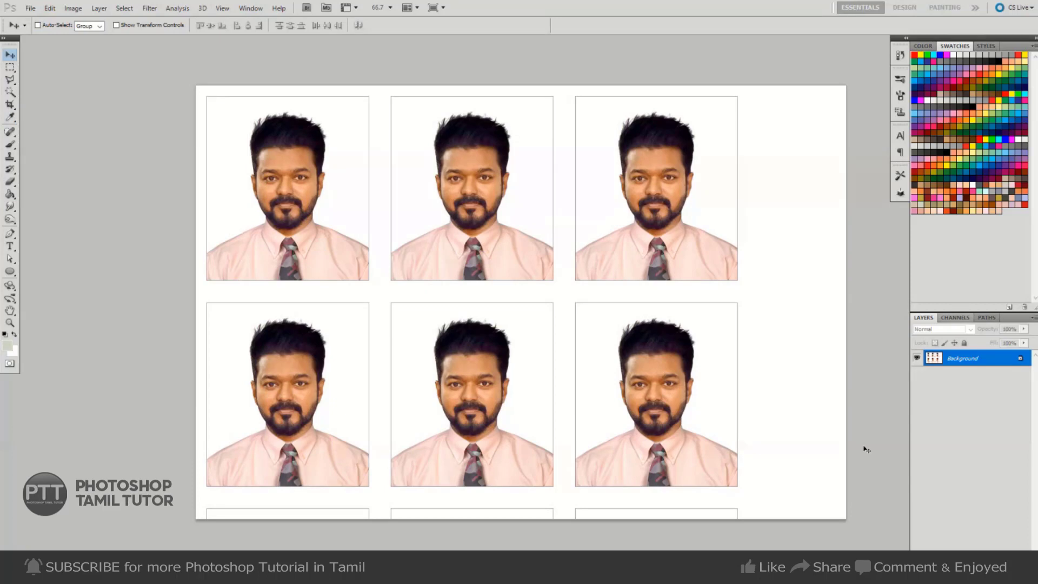
{"action": "key", "text": "ctrl+w"}
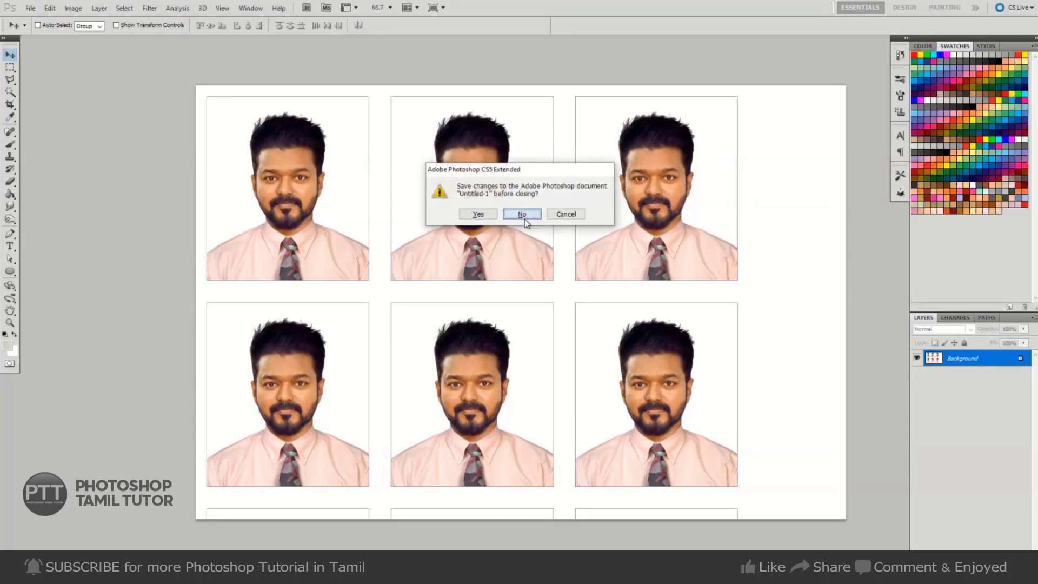
{"action": "left_click", "coordinate": [524, 219]}
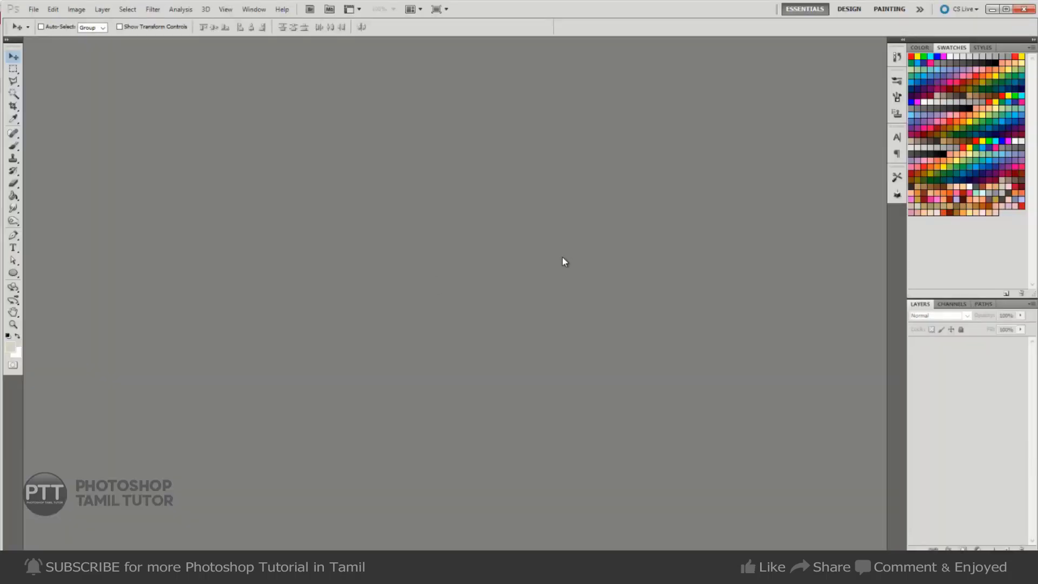
- Make a new document in inches, width 12, height 8, resolution 200 pixels/inch
{"action": "key", "text": "ctrl+n"}
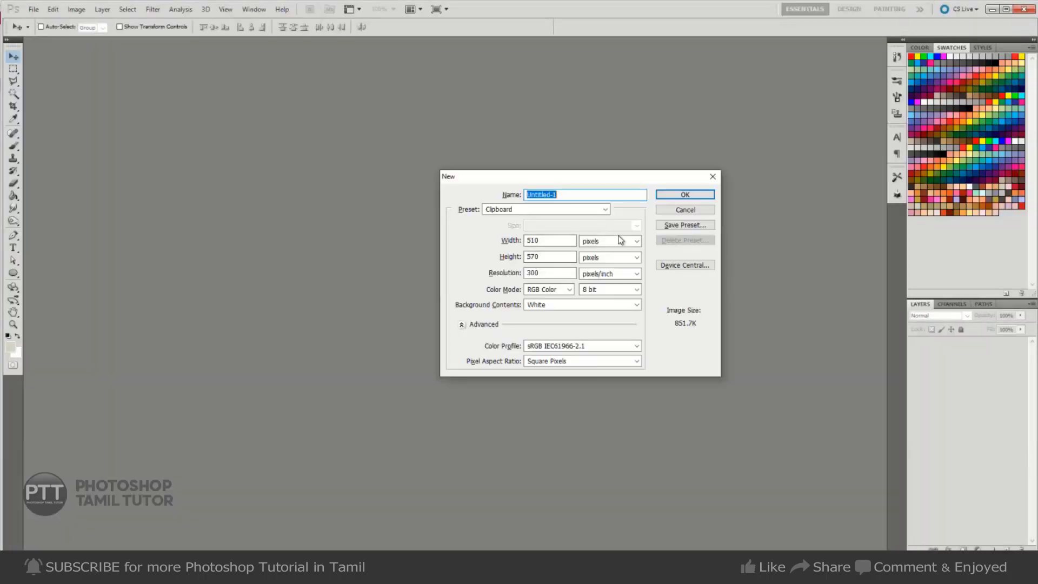
{"action": "left_click", "coordinate": [622, 241]}
{"action": "left_click", "coordinate": [618, 262]}
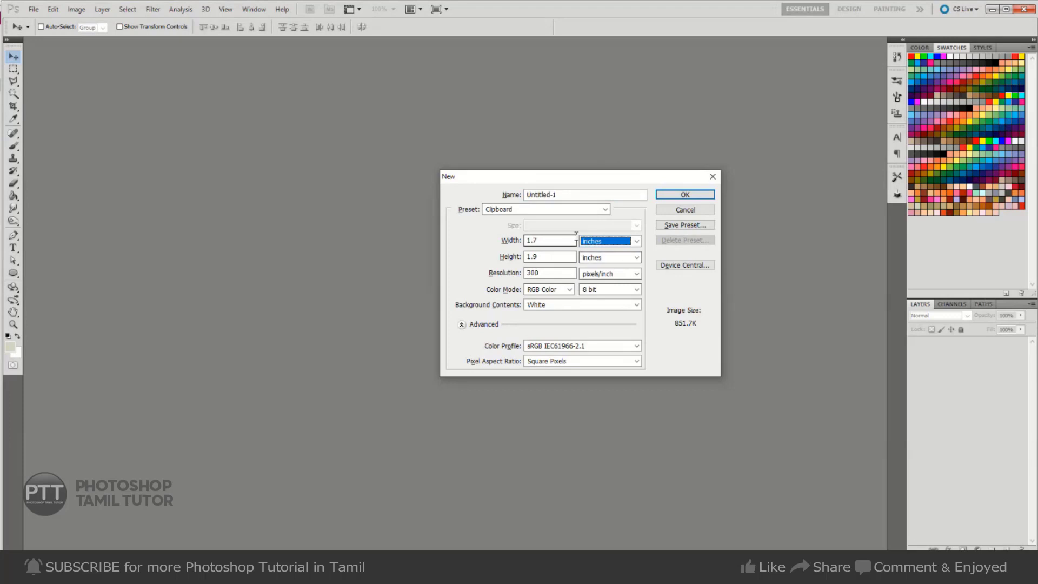
{"action": "type", "text": "12"}
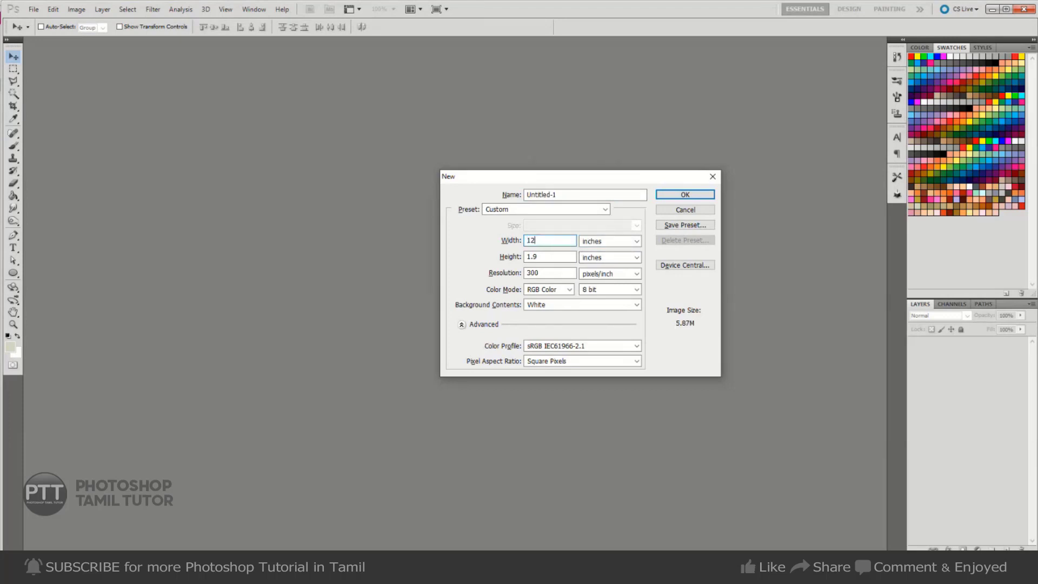
{"action": "key", "text": "Tab"}
{"action": "type", "text": "8"}
{"action": "key", "text": "Tab"}
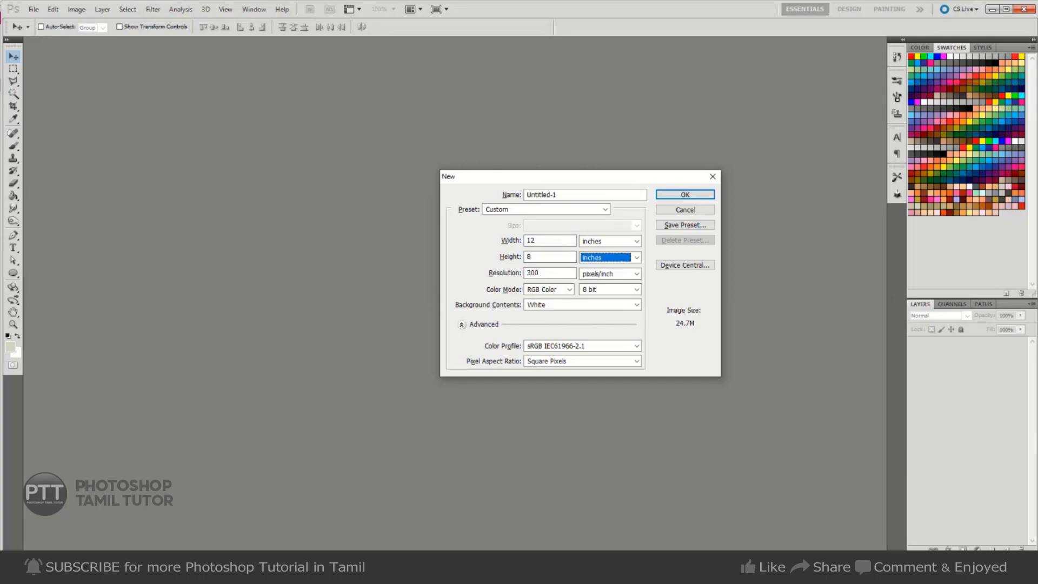
{"action": "key", "text": "Tab"}
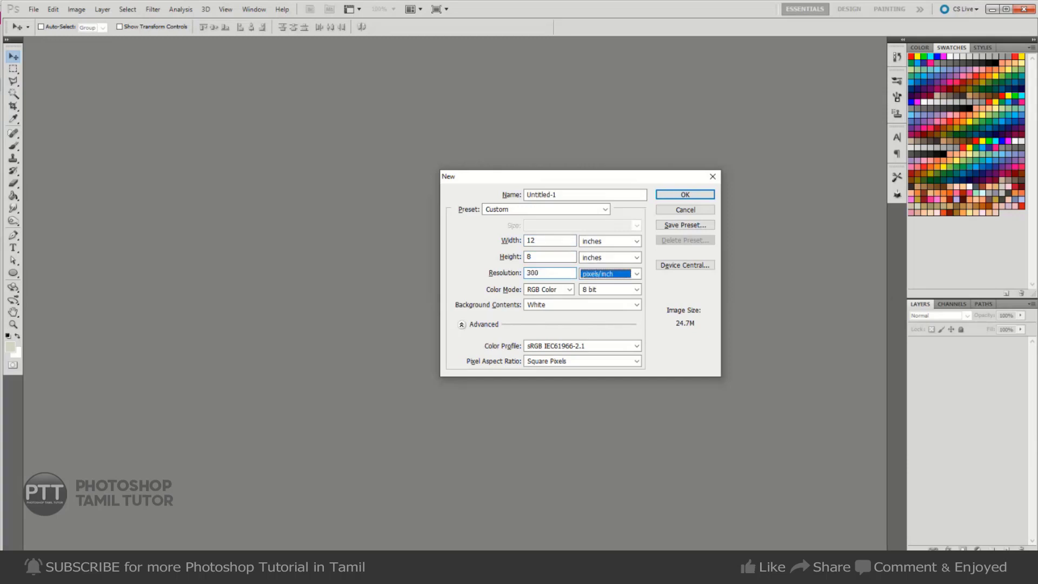
{"action": "key", "text": "Tab"}
{"action": "key", "text": "shift+Tab"}
{"action": "key", "text": "shift+Tab"}
{"action": "type", "text": "200"}
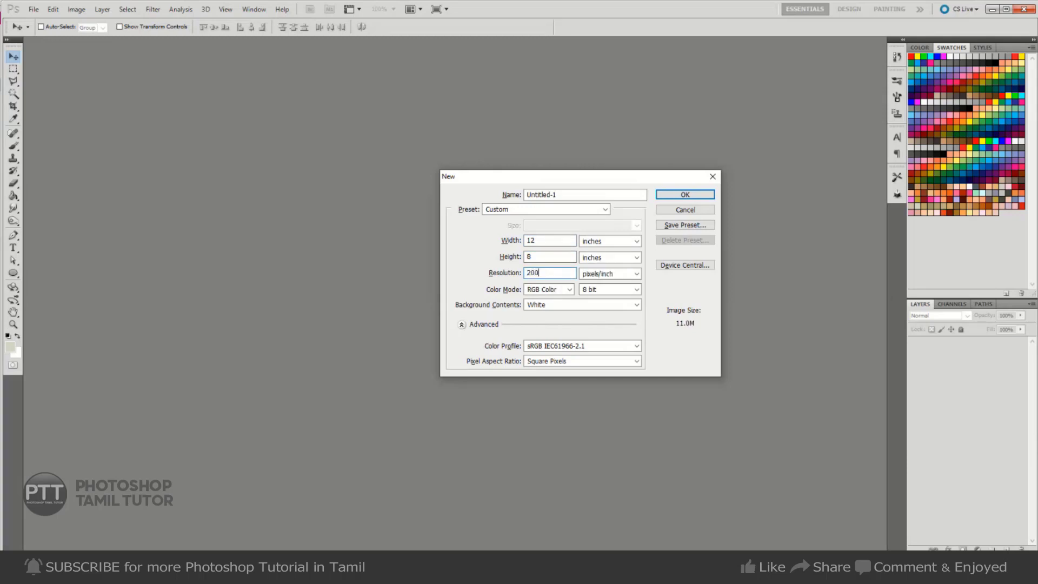
{"action": "key", "text": "Return"}
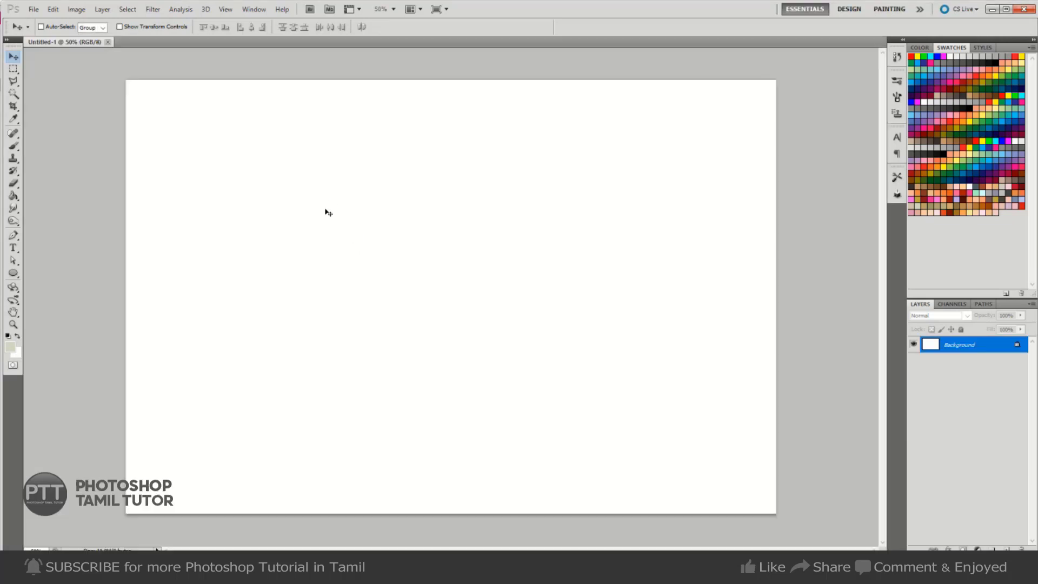
- Try filling the sheet with the portrait pattern, undoing each trial fill
{"action": "key", "text": "ctrl+o"}
{"action": "key", "text": "Escape"}
{"action": "key", "text": "g"}
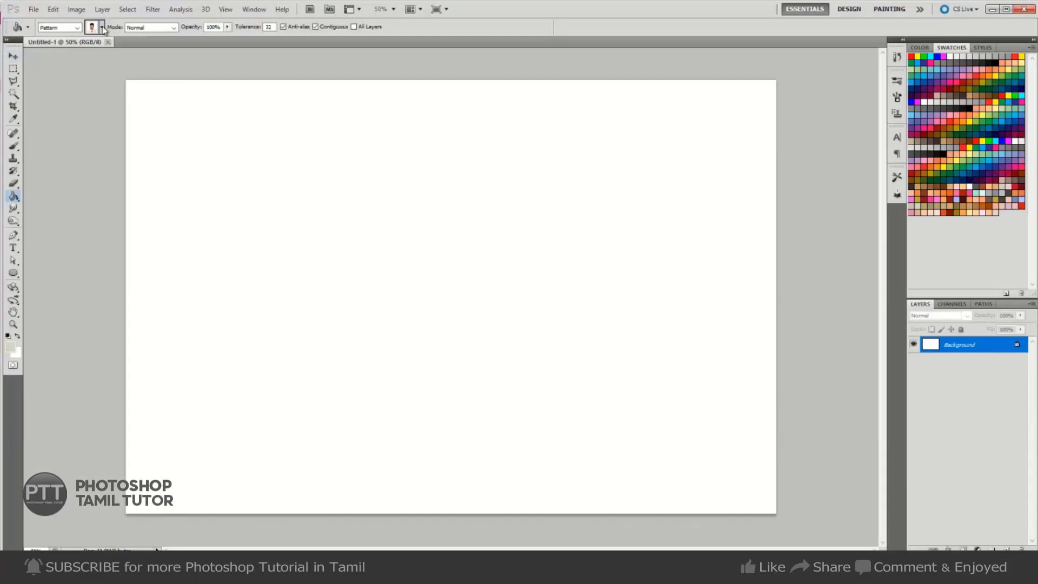
{"action": "left_click", "coordinate": [102, 27]}
{"action": "left_click", "coordinate": [197, 172]}
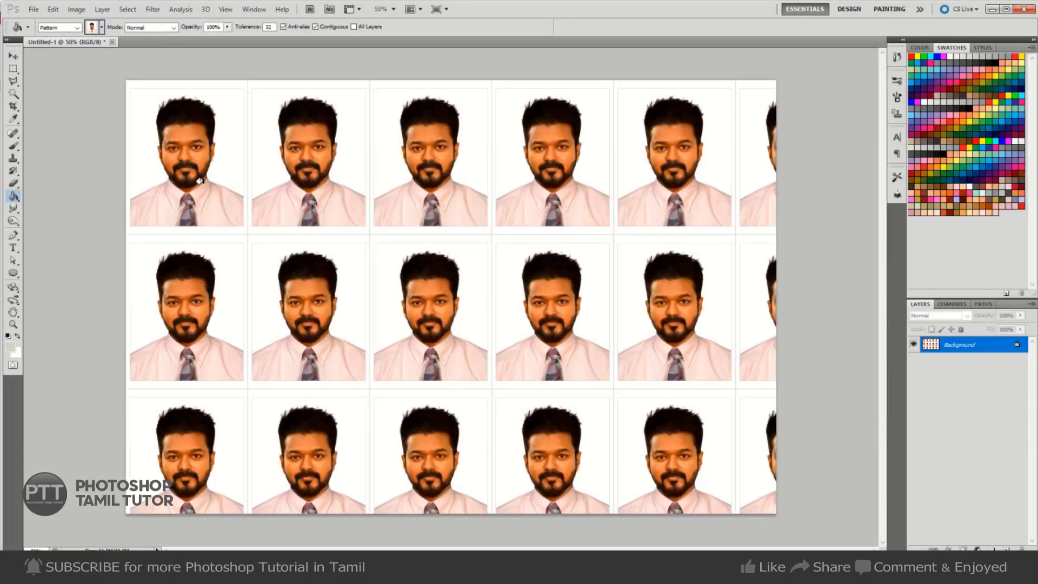
{"action": "key", "text": "ctrl+z"}
{"action": "left_click", "coordinate": [102, 27]}
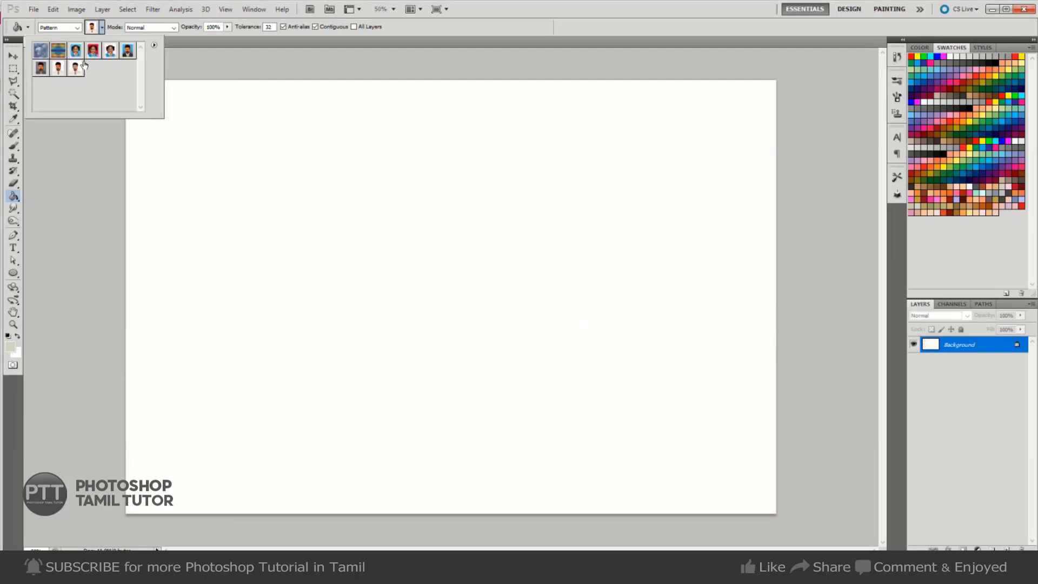
{"action": "left_click", "coordinate": [213, 211]}
{"action": "left_click", "coordinate": [213, 211]}
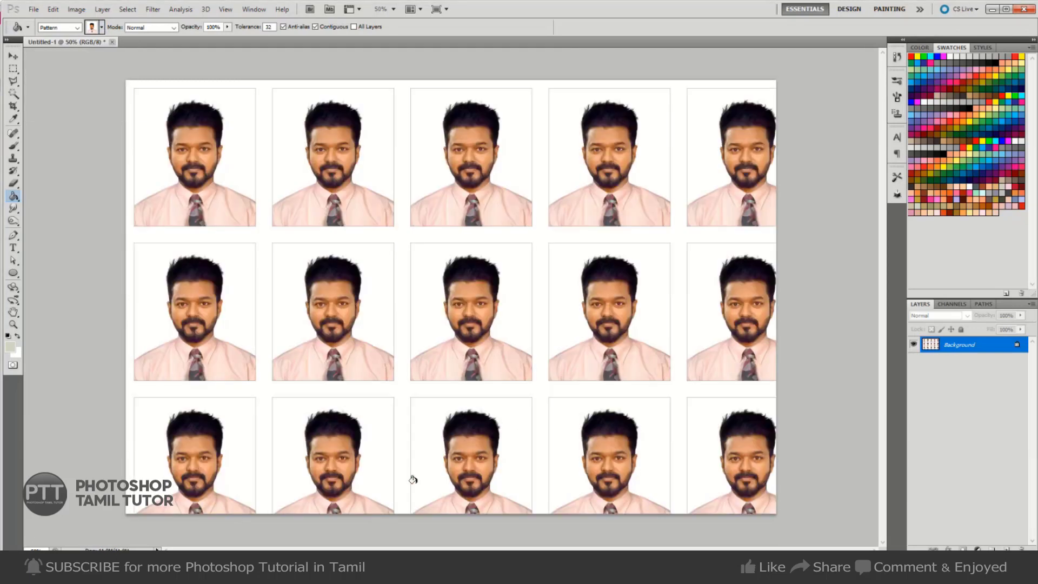
{"action": "key", "text": "ctrl+z"}
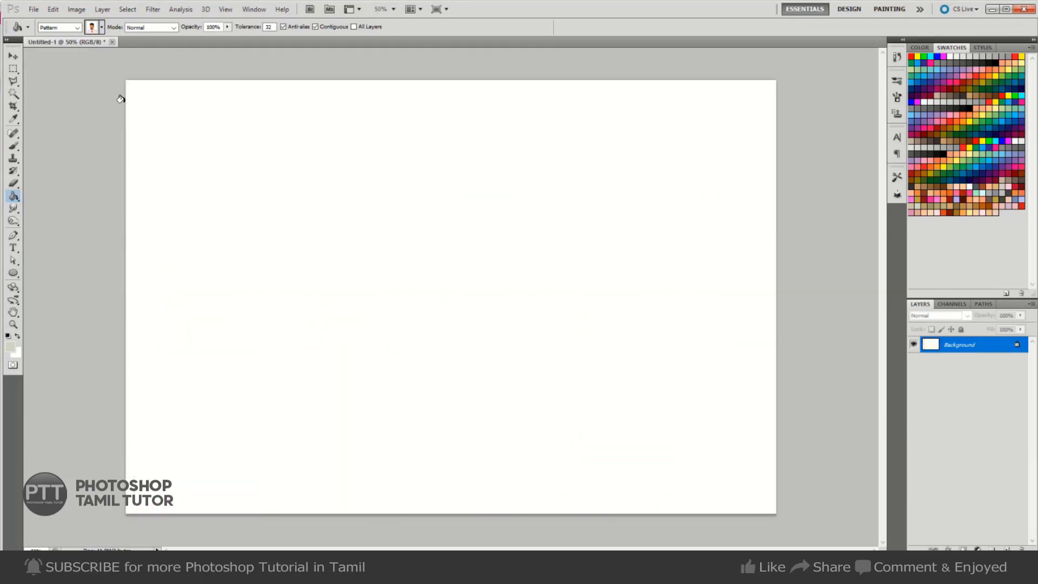
- Change the image resolution to 300 ppi and fill the sheet with the portrait pattern
{"action": "key", "text": "ctrl+alt+i"}
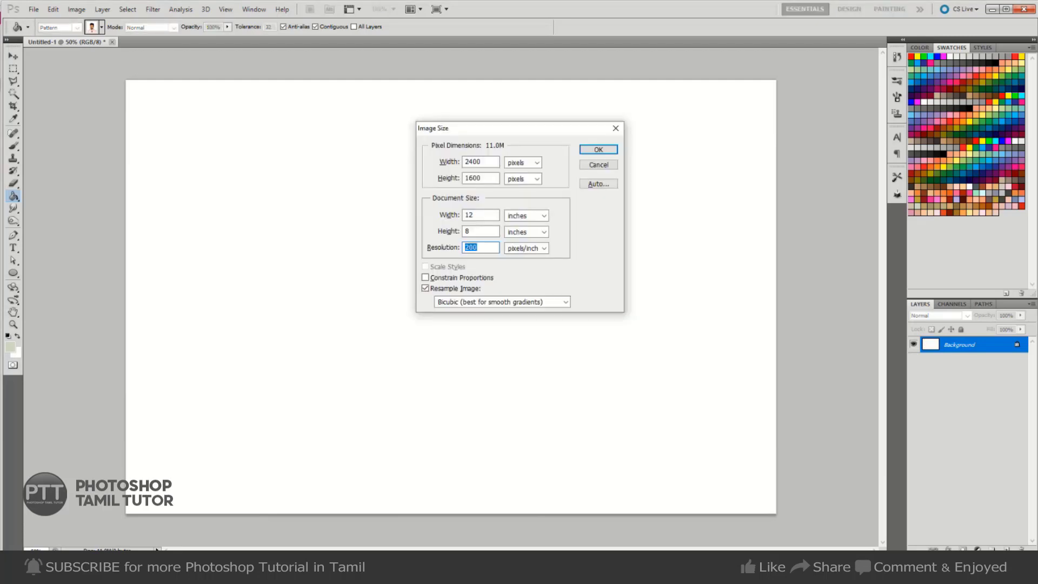
{"action": "type", "text": "300"}
{"action": "key", "text": "Return"}
{"action": "left_click", "coordinate": [207, 154]}
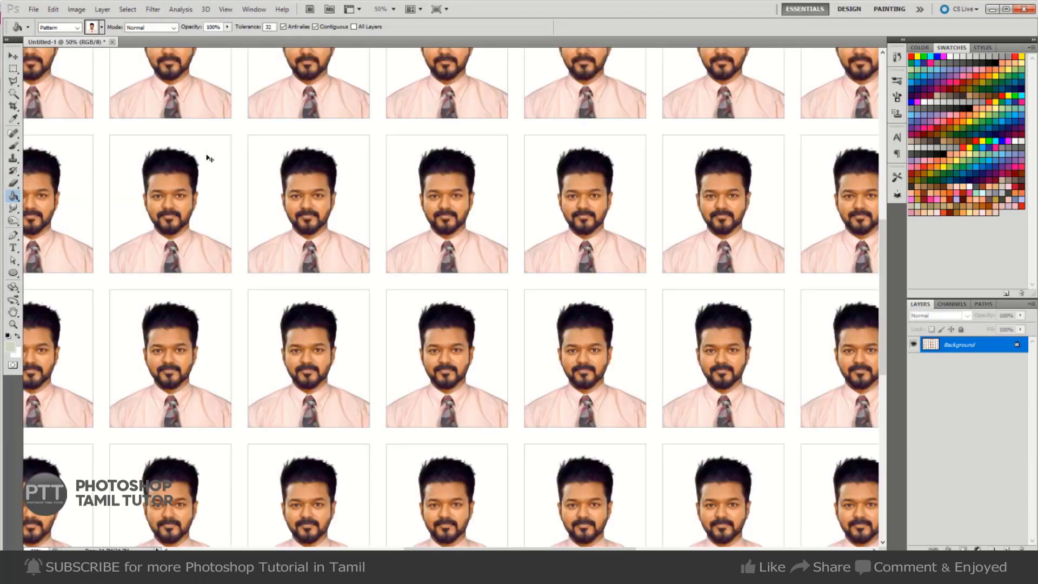
{"action": "key", "text": "ctrl+minus"}
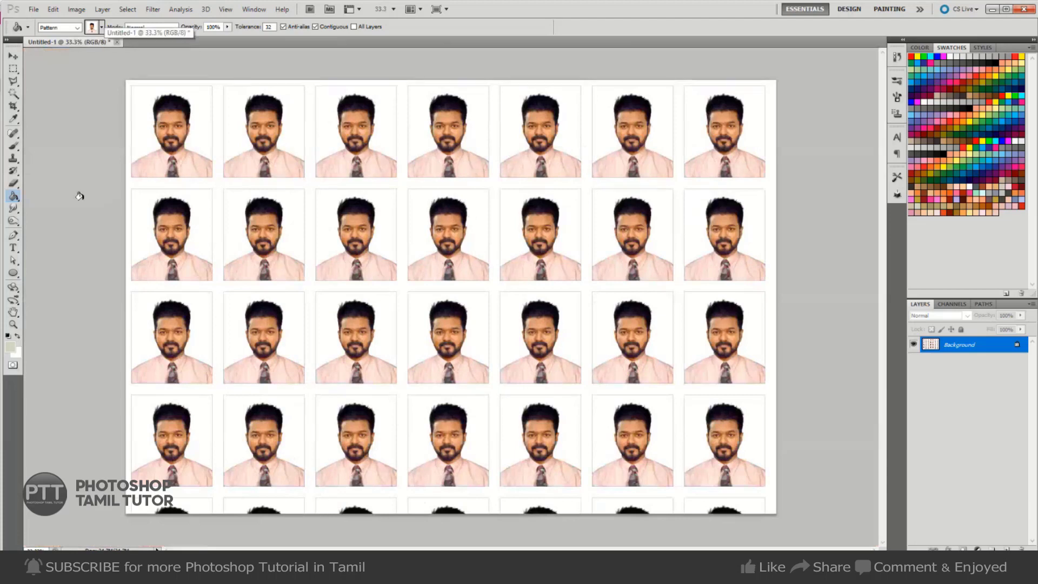
{"action": "left_click", "coordinate": [101, 27]}
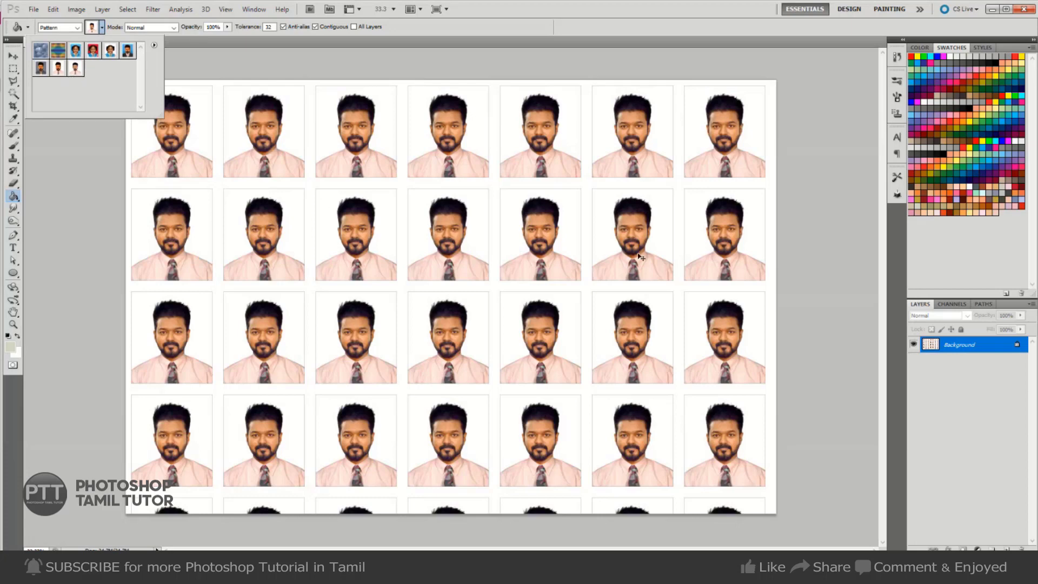
{"action": "left_click", "coordinate": [270, 279]}
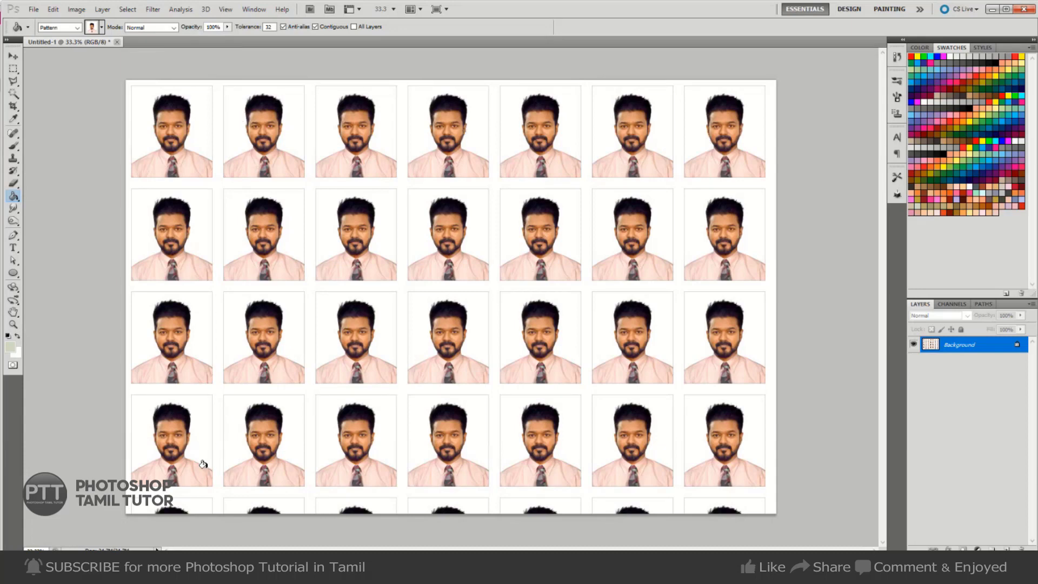
- Clear the cut-off bottom strip to white and close the sheet without saving
{"action": "key", "text": "m"}
{"action": "left_click_drag", "start_coordinate": [203, 510], "coordinate": [777, 513]}
{"action": "key", "text": "BackSpace"}
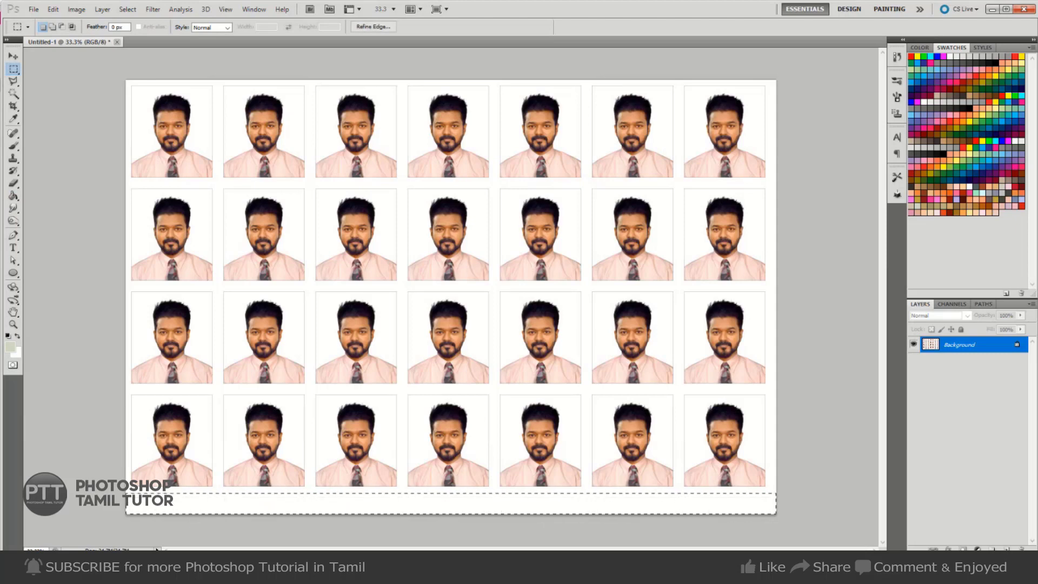
{"action": "key", "text": "ctrl+d"}
{"action": "key", "text": "v"}
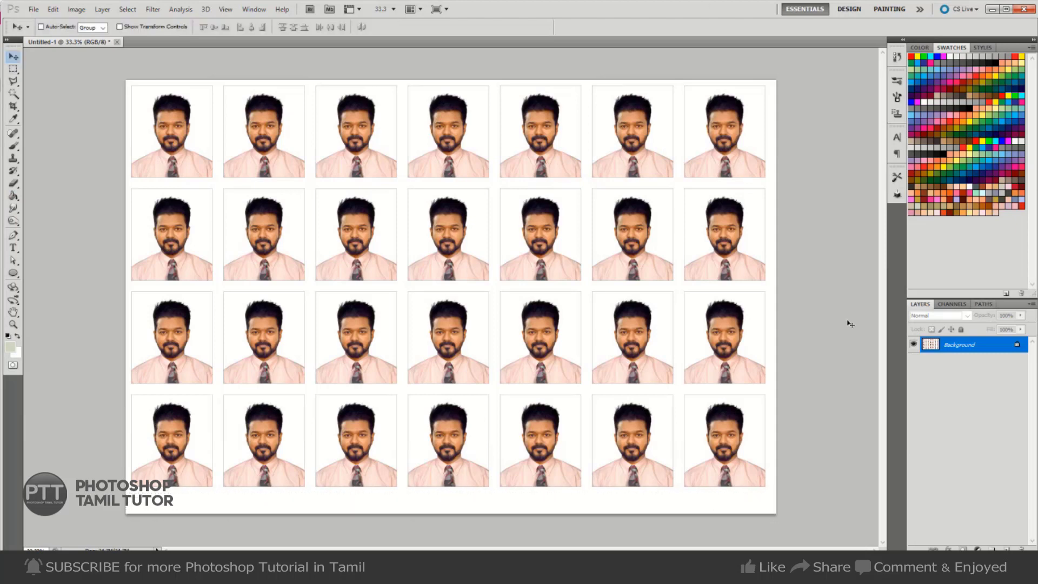
{"action": "key", "text": "ctrl+w"}
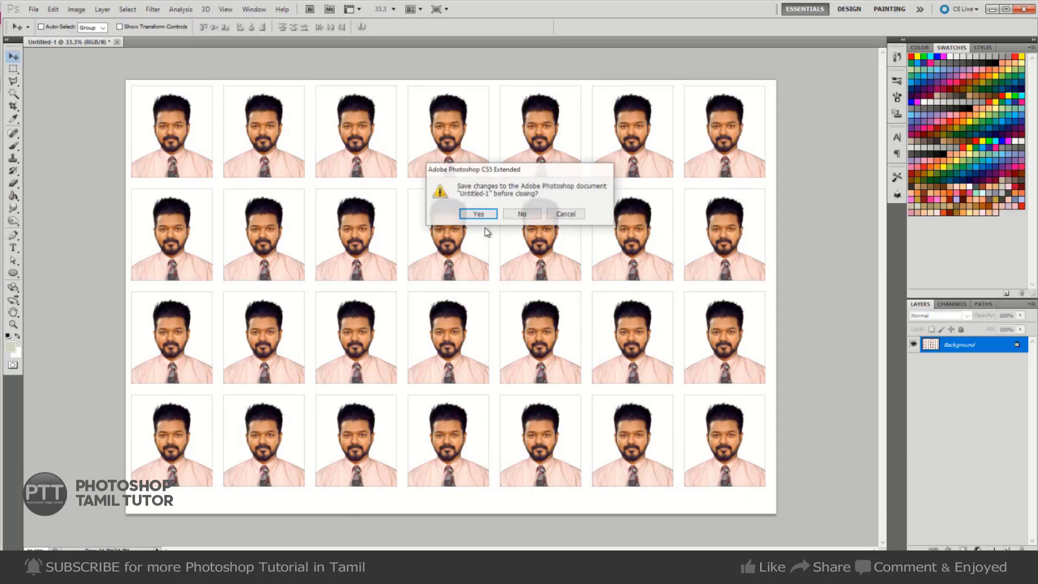
{"action": "left_click", "coordinate": [523, 214]}
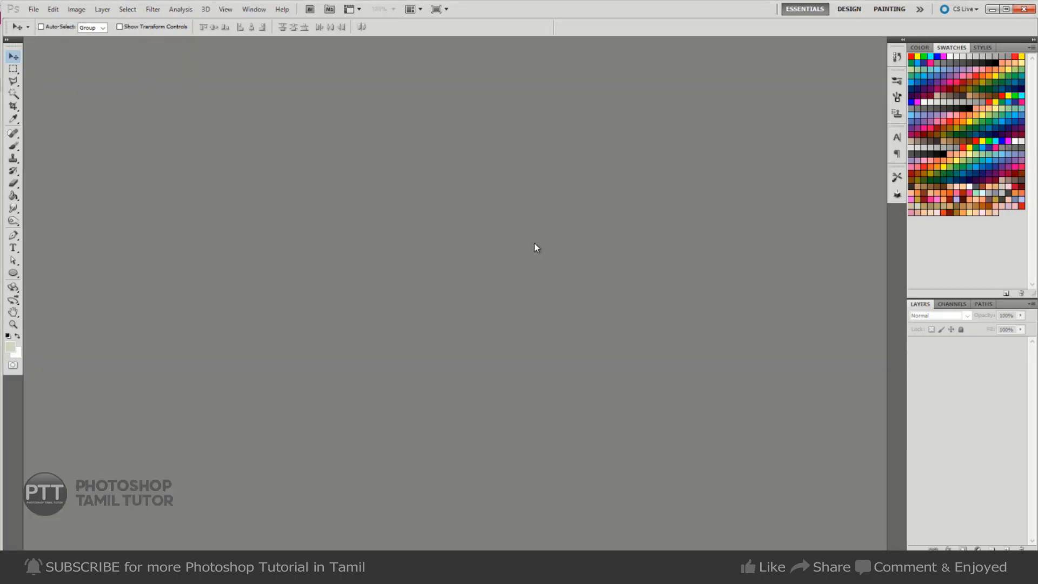
- Open the layered 01.PSD portrait and hide Layer 2 to remove the pink shirt
{"action": "key", "text": "ctrl+o"}
{"action": "left_click", "coordinate": [153, 80]}
{"action": "double_click", "coordinate": [133, 88]}
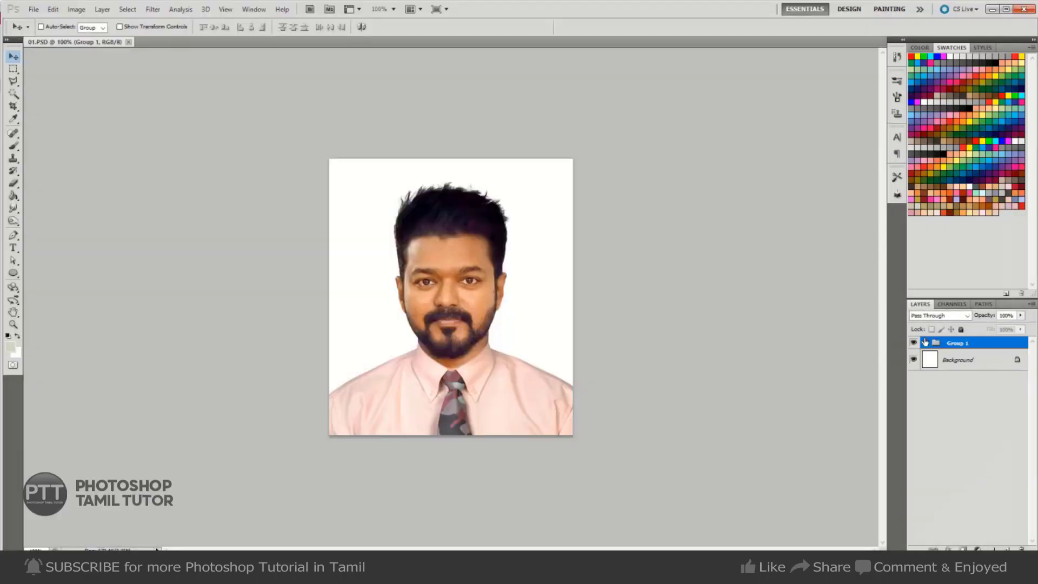
{"action": "left_click", "coordinate": [925, 343]}
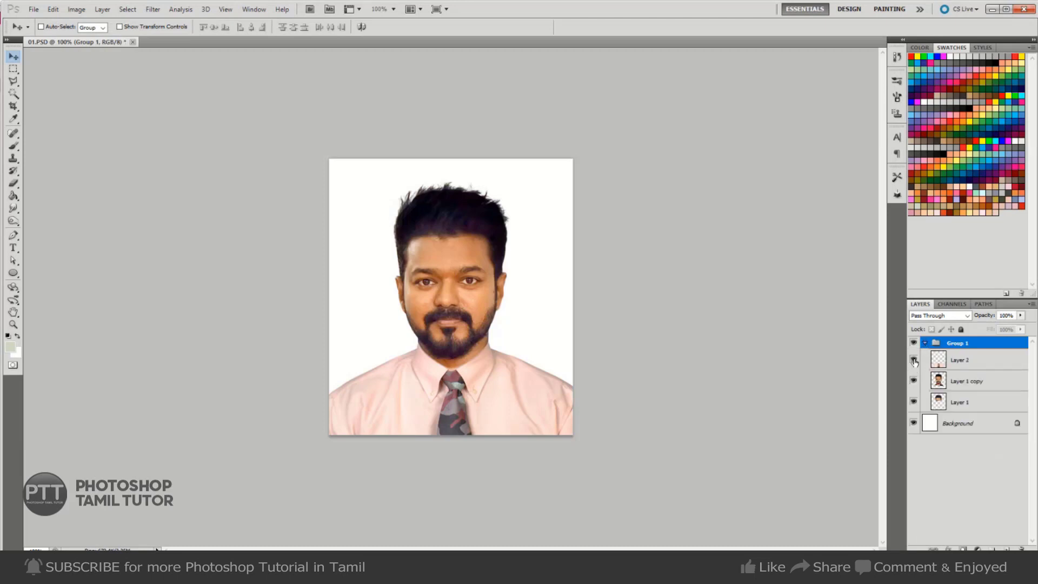
{"action": "left_click", "coordinate": [913, 360]}
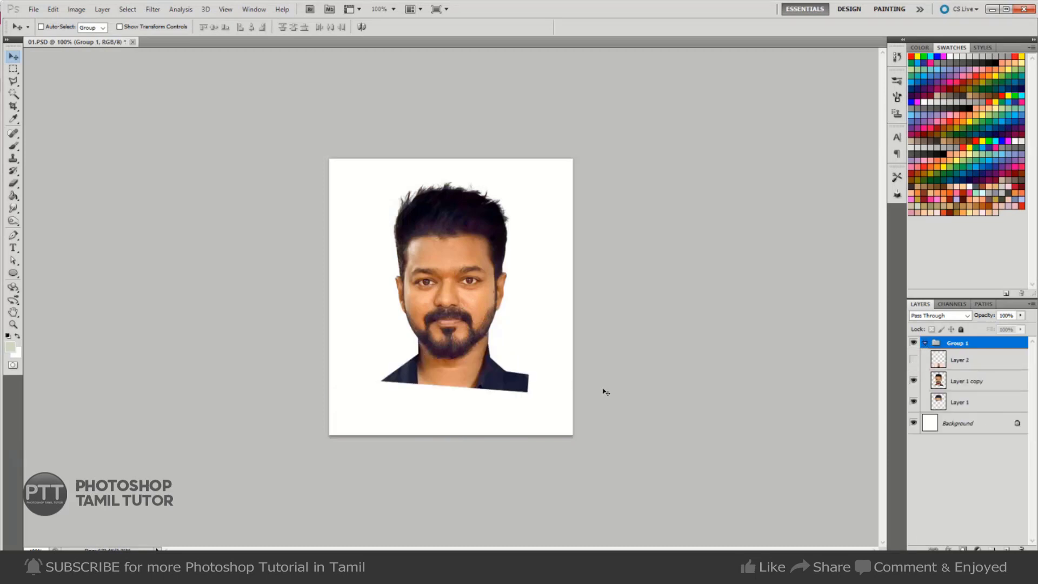
- Open 01 SUITS from D: digital art > dresses > PSULGAM-DRESSPSD1
{"action": "key", "text": "ctrl+o"}
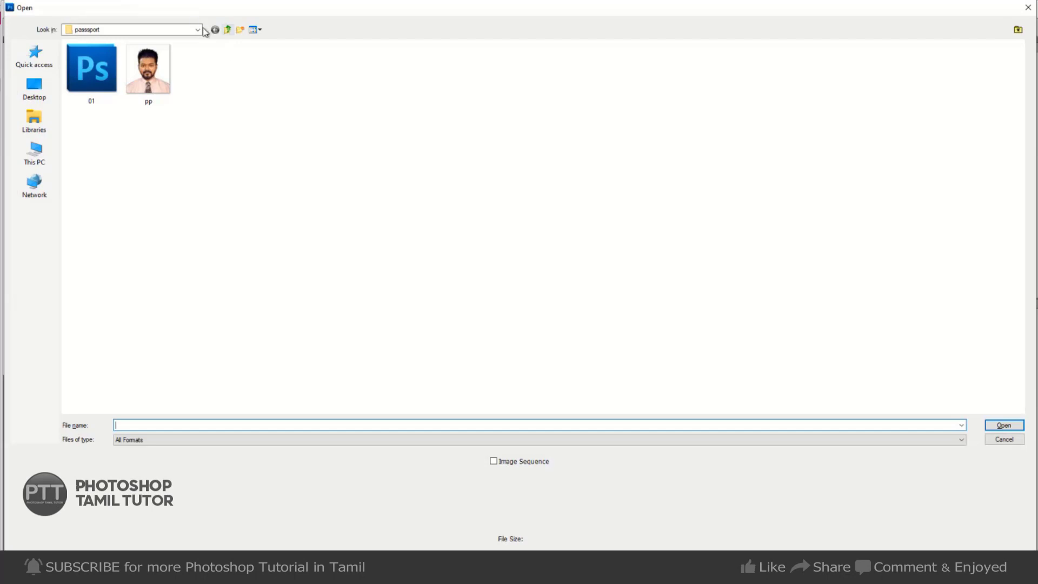
{"action": "left_click", "coordinate": [199, 30]}
{"action": "left_click", "coordinate": [119, 179]}
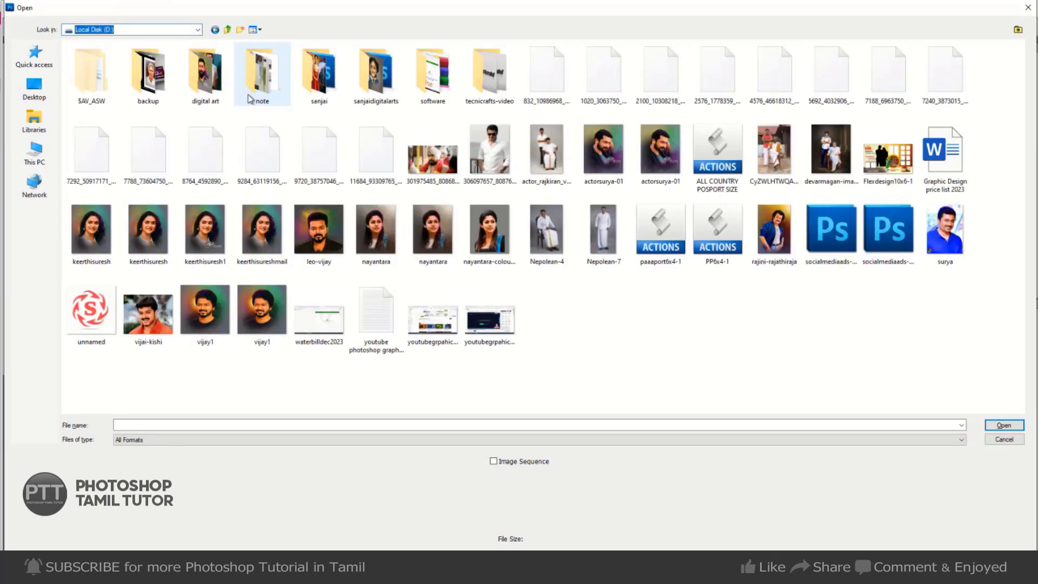
{"action": "double_click", "coordinate": [203, 101]}
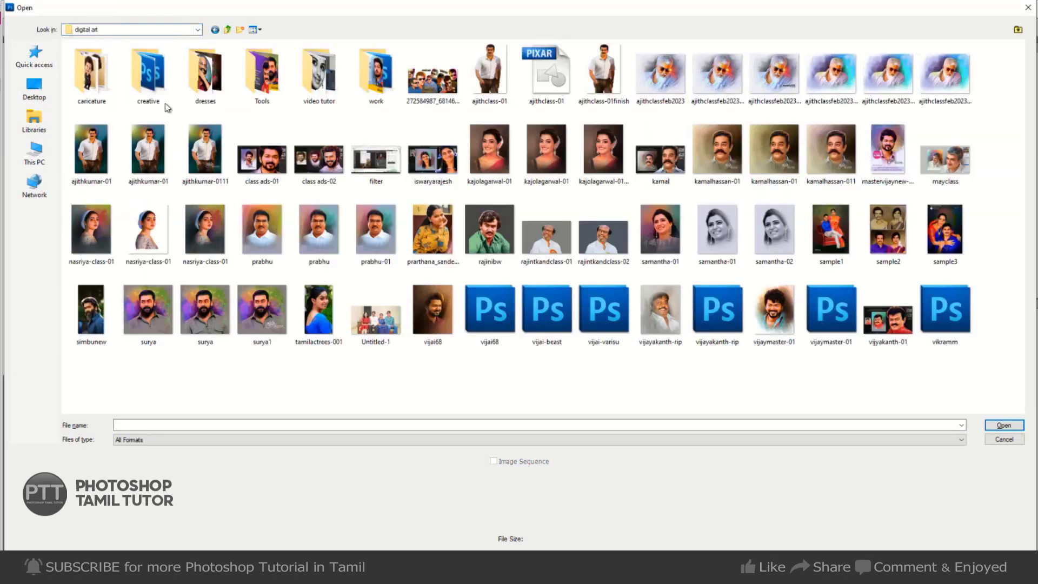
{"action": "double_click", "coordinate": [202, 89]}
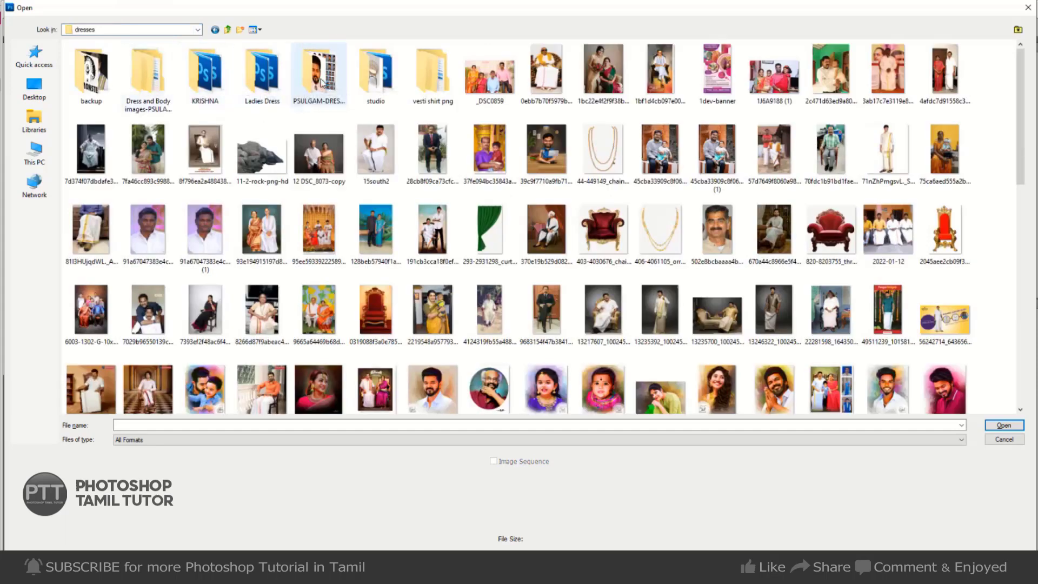
{"action": "double_click", "coordinate": [319, 71]}
{"action": "left_click", "coordinate": [319, 79]}
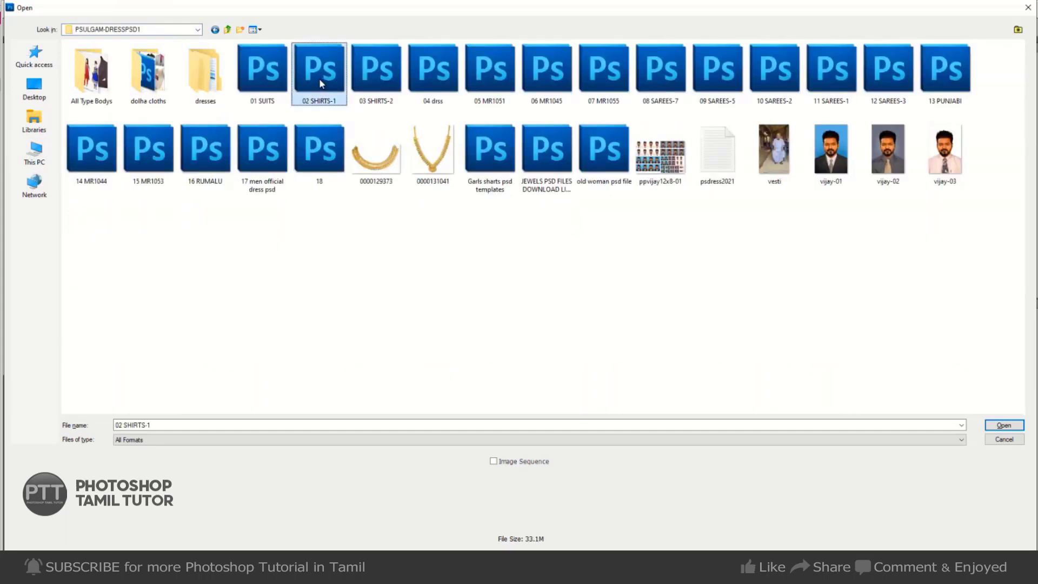
{"action": "left_click", "coordinate": [273, 90]}
{"action": "double_click", "coordinate": [273, 89]}
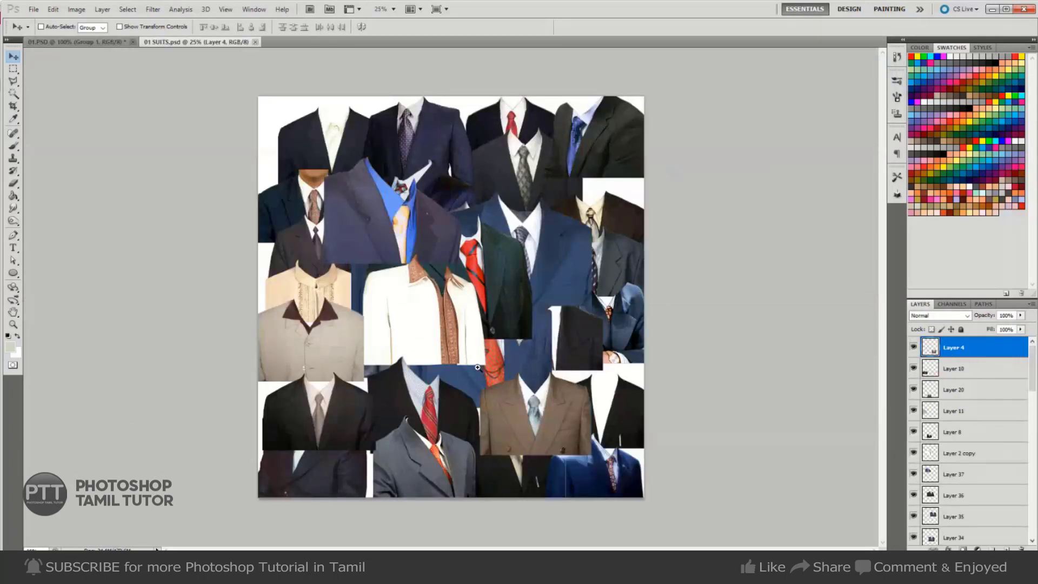
- Select the brown suit's Layer 4, copy it, and paste it into 01.PSD
{"action": "scroll", "coordinate": [478, 368], "scroll_direction": "up", "scroll_amount": 1}
{"action": "right_click", "coordinate": [514, 332]}
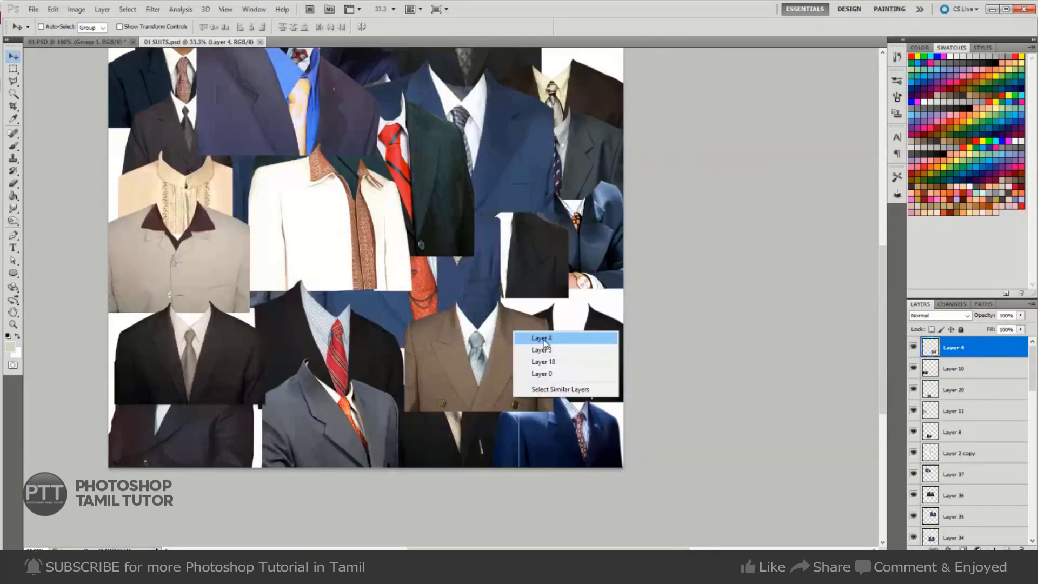
{"action": "left_click", "coordinate": [543, 338]}
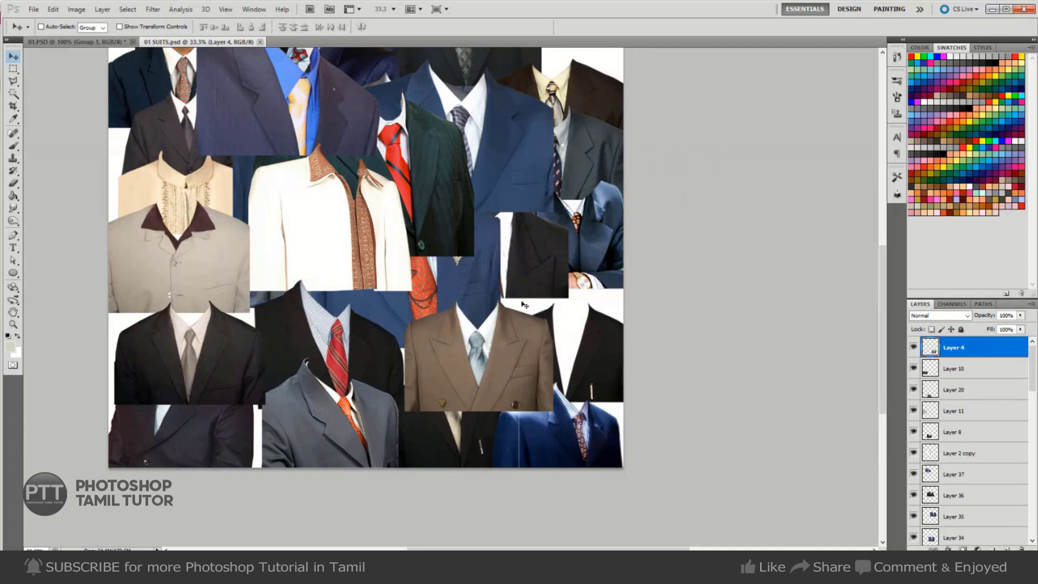
{"action": "scroll", "coordinate": [524, 305], "scroll_direction": "up", "scroll_amount": 3}
{"action": "key", "text": "ctrl+a"}
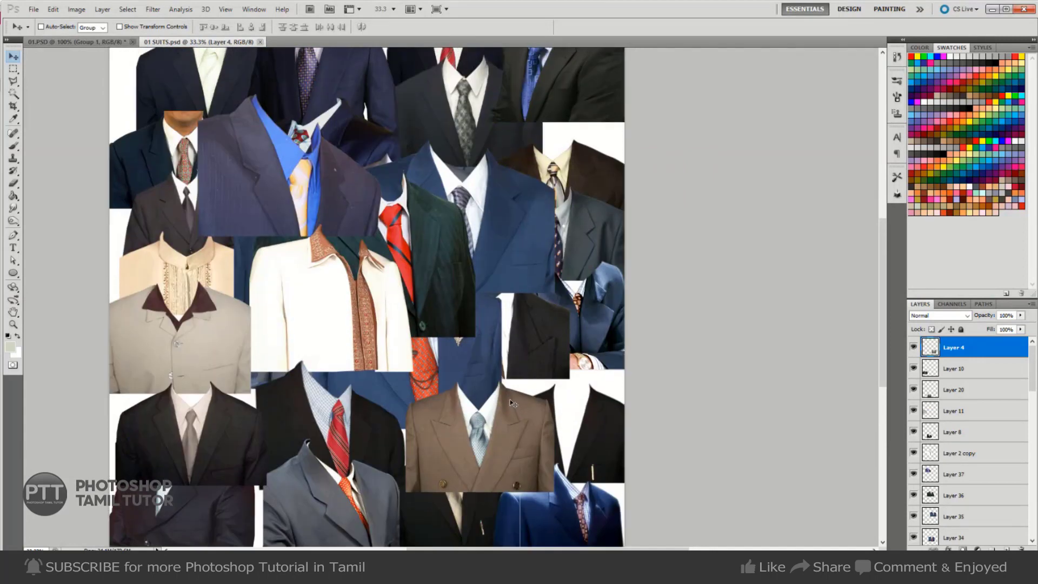
{"action": "key", "text": "ctrl+Tab"}
{"action": "key", "text": "ctrl+v"}
- Shrink the pasted brown suit, place it under the face, widen it to the photo edges, and commit
{"action": "key", "text": "ctrl+t"}
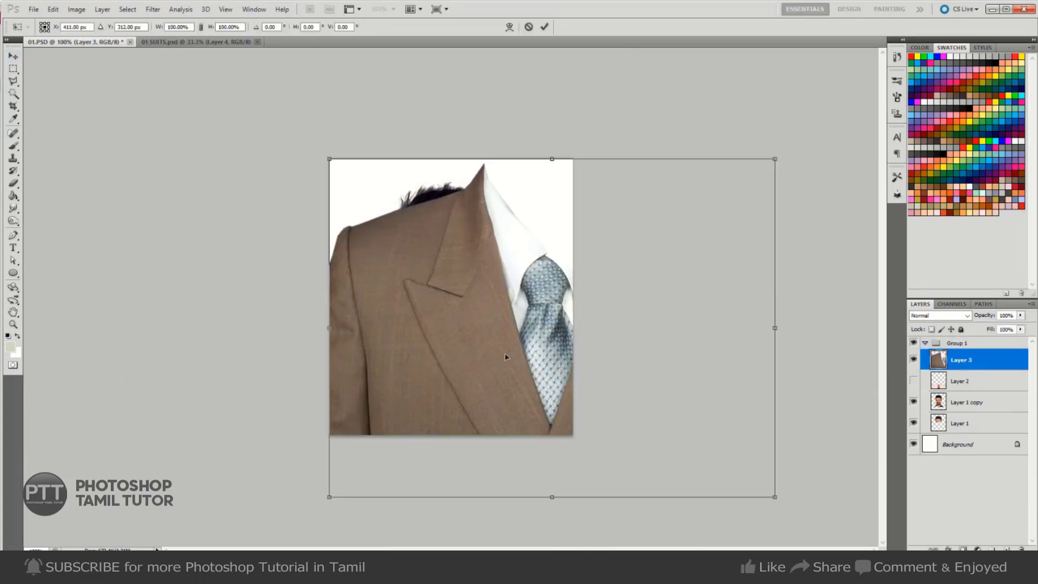
{"action": "left_click_drag", "start_coordinate": [332, 162], "coordinate": [458, 257]}
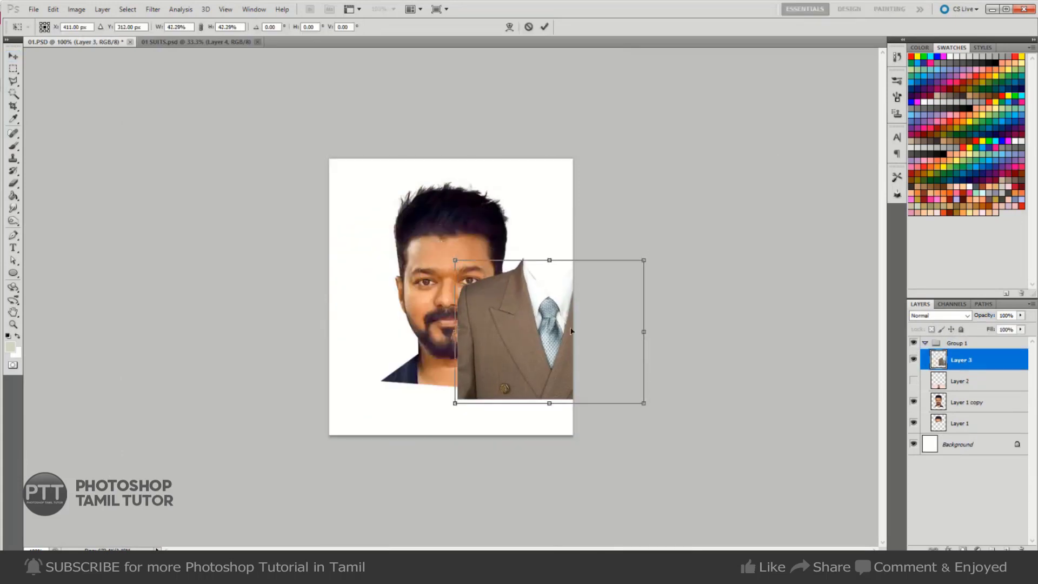
{"action": "mouse_move", "coordinate": [578, 323]}
{"action": "left_mouse_down"}
{"action": "mouse_move", "coordinate": [475, 397]}
{"action": "mouse_move", "coordinate": [481, 425]}
{"action": "left_mouse_up"}
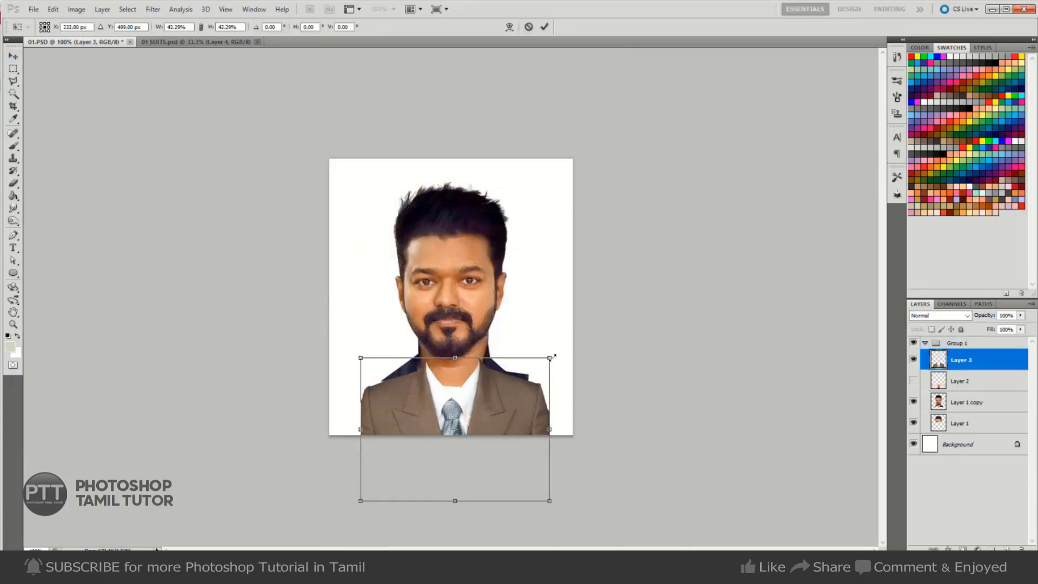
{"action": "left_click_drag", "start_coordinate": [552, 357], "coordinate": [596, 356]}
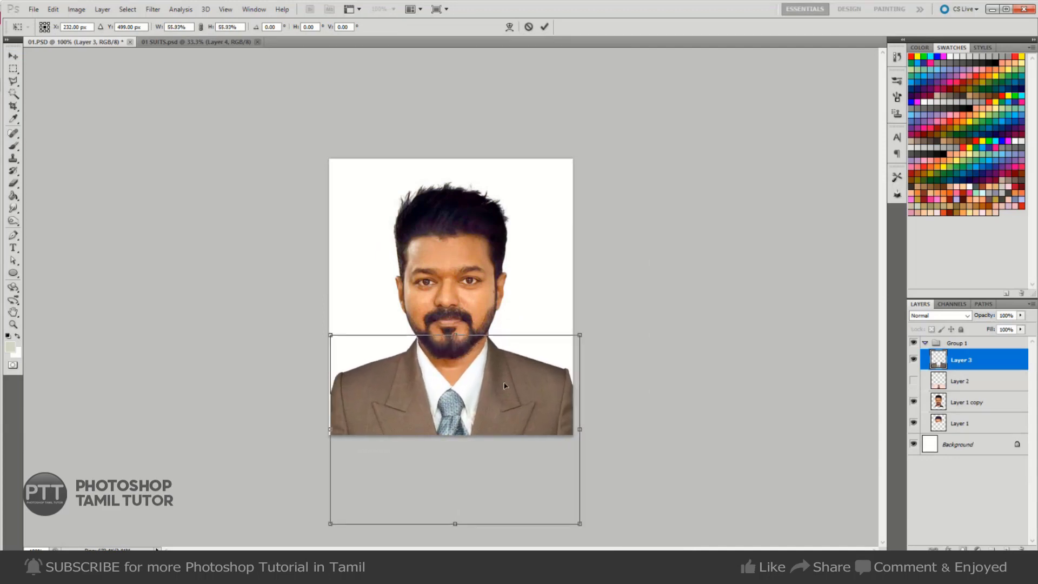
{"action": "key", "text": "Right"}
{"action": "key", "text": "Right"}
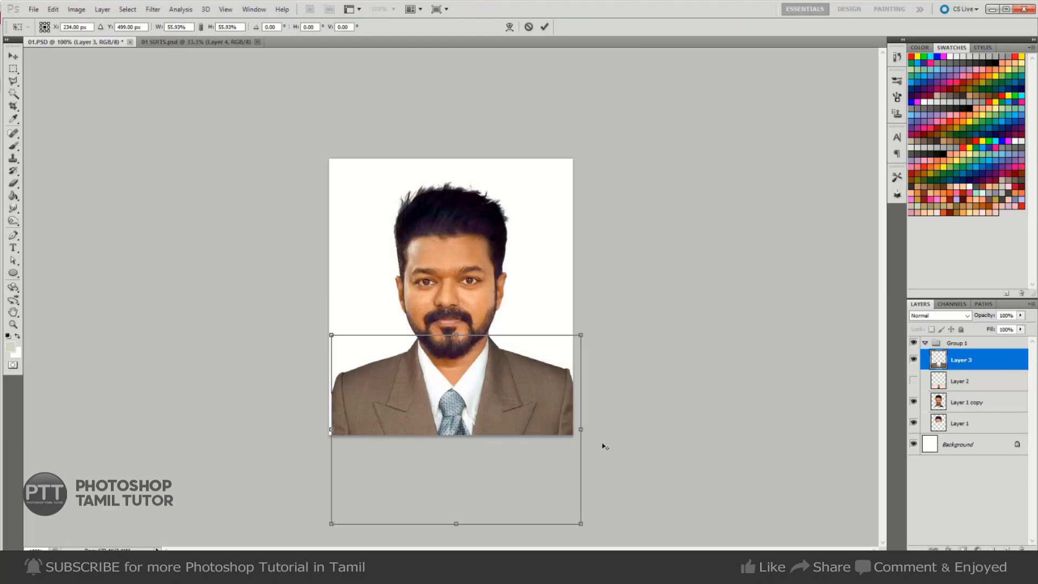
{"action": "left_click_drag", "start_coordinate": [580, 428], "coordinate": [583, 428]}
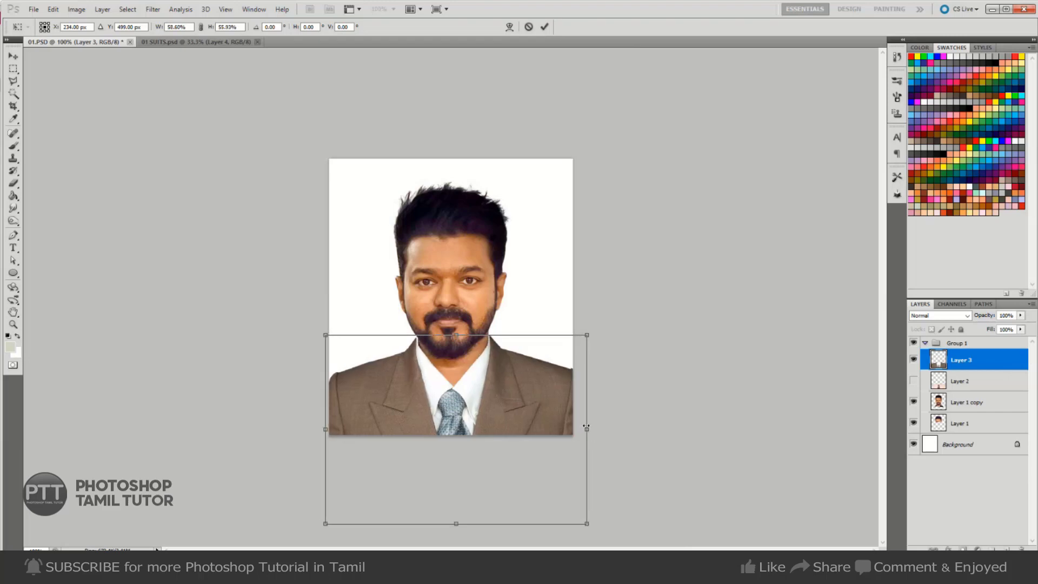
{"action": "key", "text": "Return"}
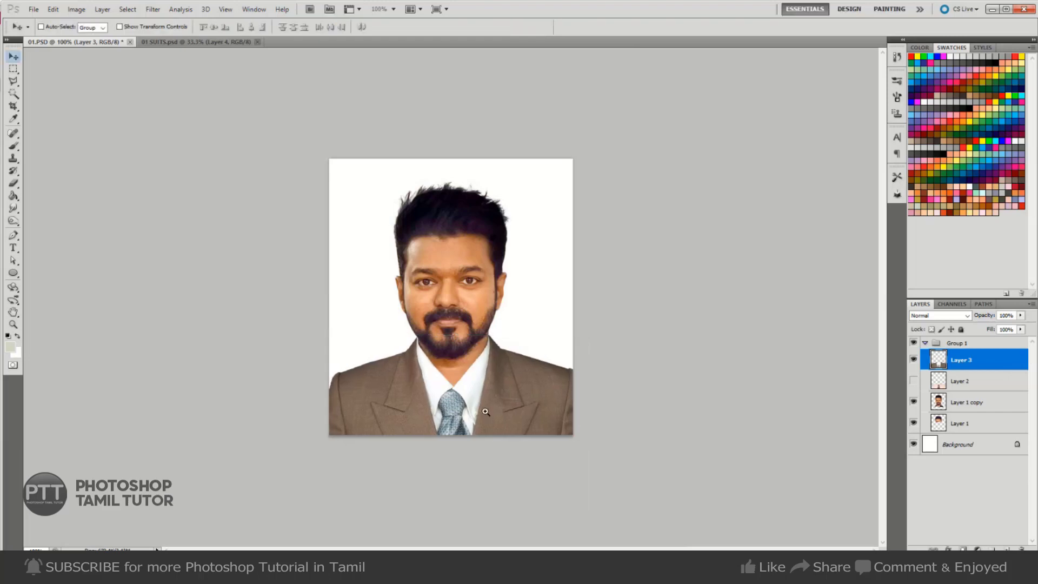
{"action": "key", "text": "ctrl+plus"}
{"action": "key", "text": "ctrl+plus"}
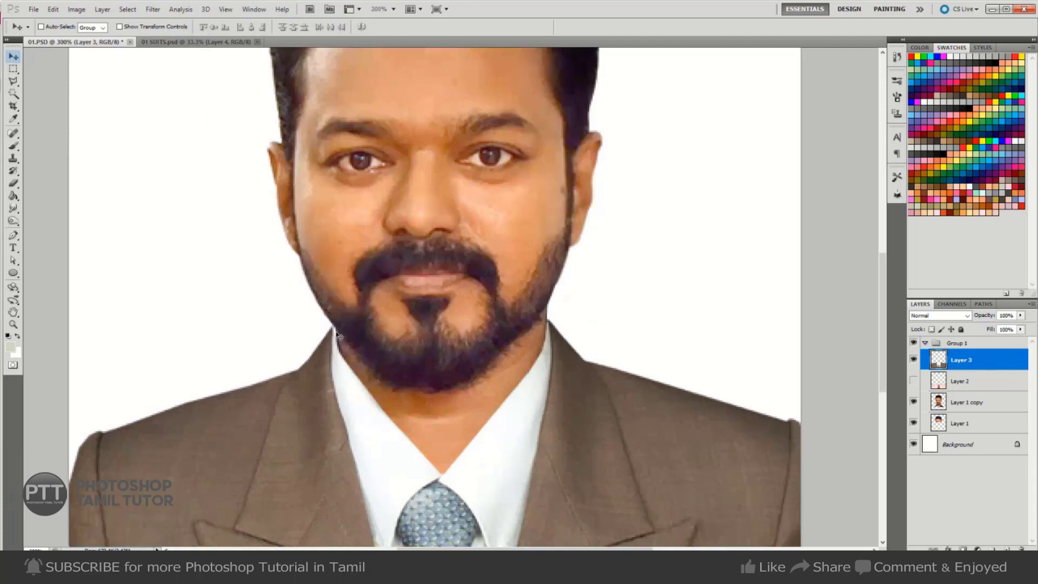
- Fill the white Background layer with a teal swatch colour
{"action": "left_click", "coordinate": [946, 443]}
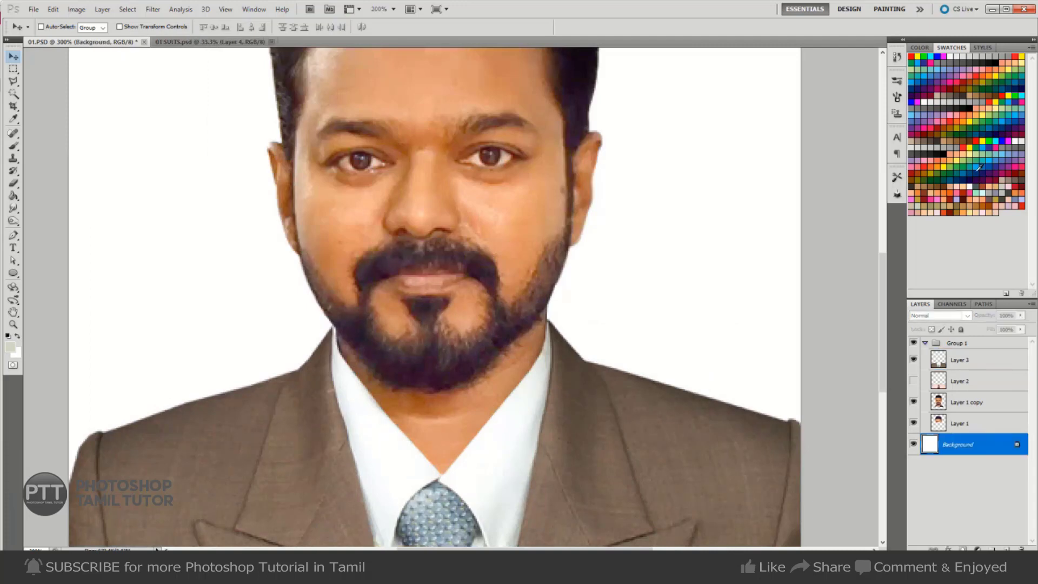
{"action": "left_click", "coordinate": [968, 170]}
{"action": "key", "text": "alt+BackSpace"}
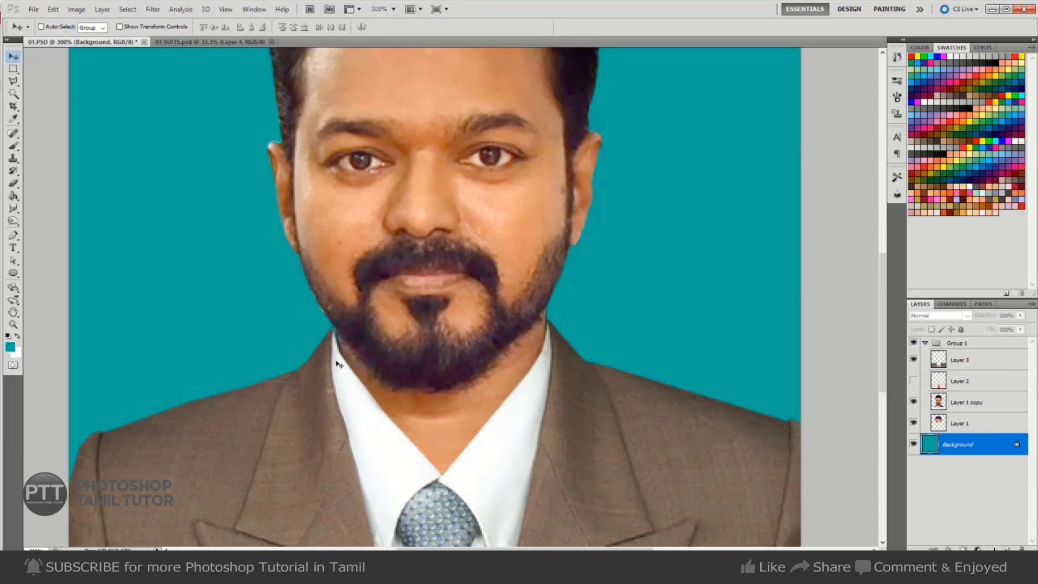
{"action": "right_click", "coordinate": [363, 394]}
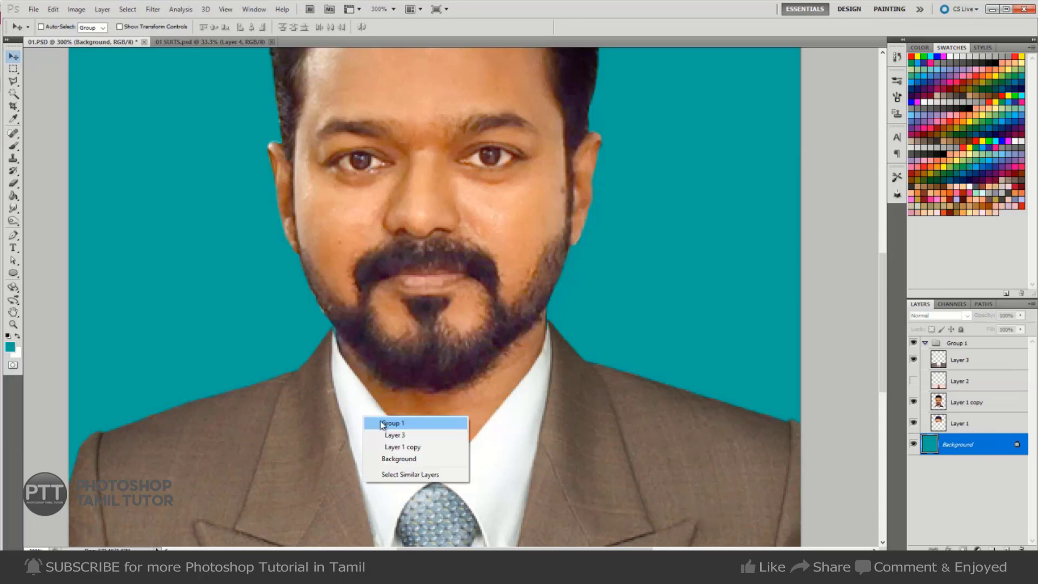
{"action": "left_click", "coordinate": [336, 404]}
- Warp Layer 3's suit collar up around the jaw and beard, then commit
{"action": "left_click", "coordinate": [944, 362]}
{"action": "key", "text": "ctrl+t"}
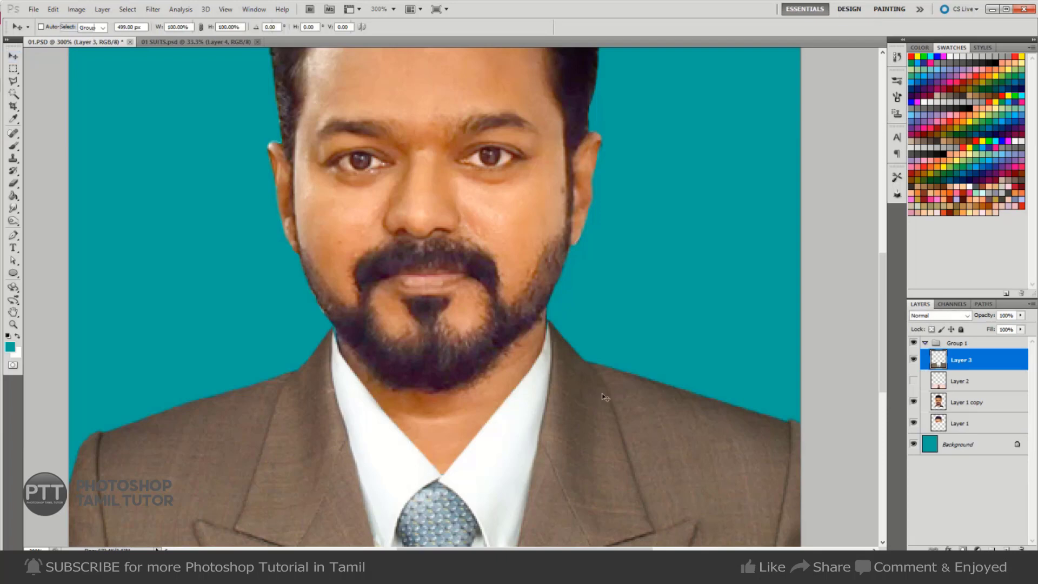
{"action": "right_click", "coordinate": [454, 354]}
{"action": "left_click", "coordinate": [479, 435]}
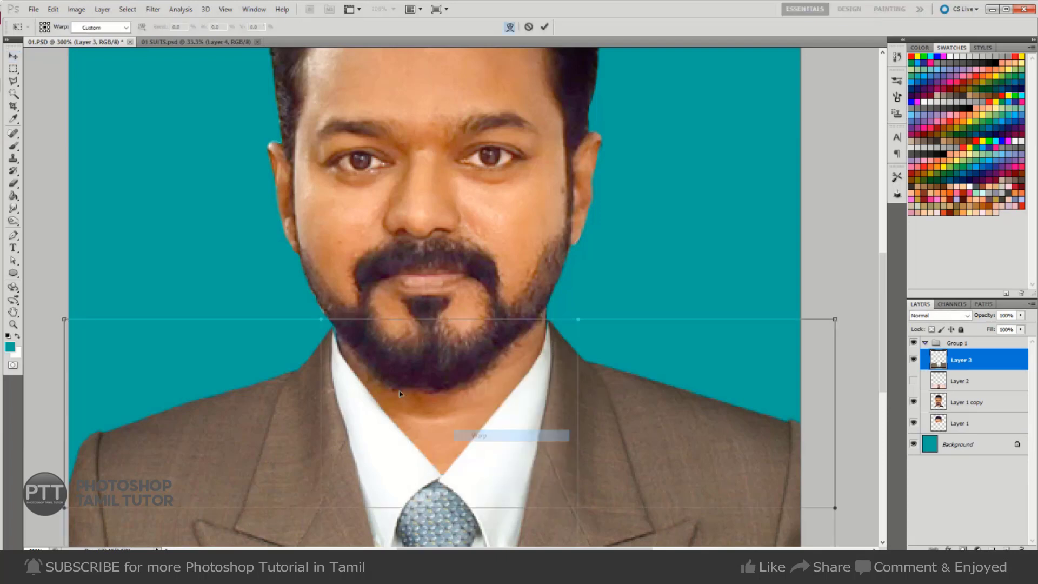
{"action": "left_click_drag", "start_coordinate": [335, 343], "coordinate": [339, 333]}
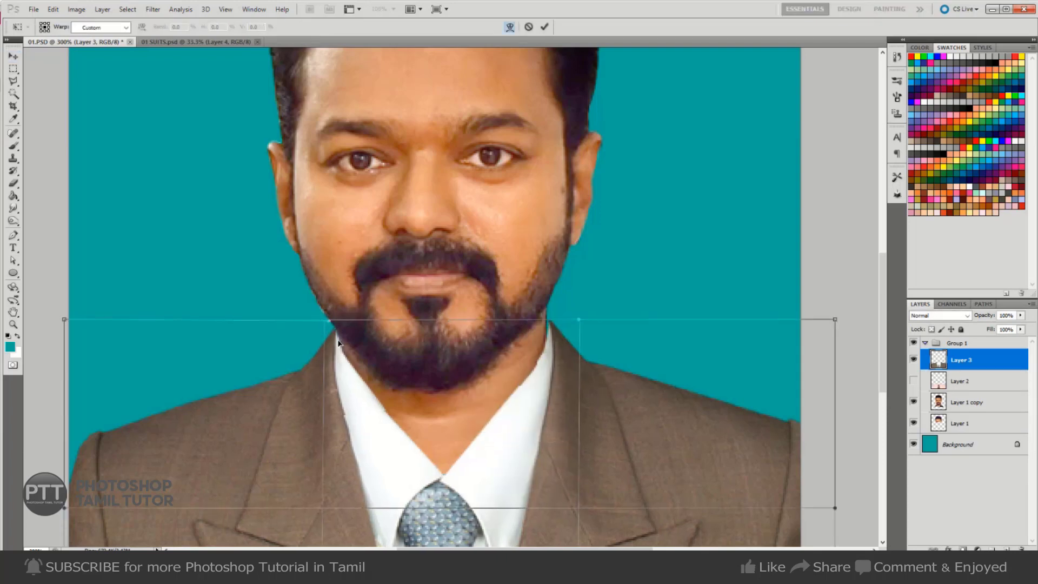
{"action": "left_click_drag", "start_coordinate": [579, 325], "coordinate": [575, 327]}
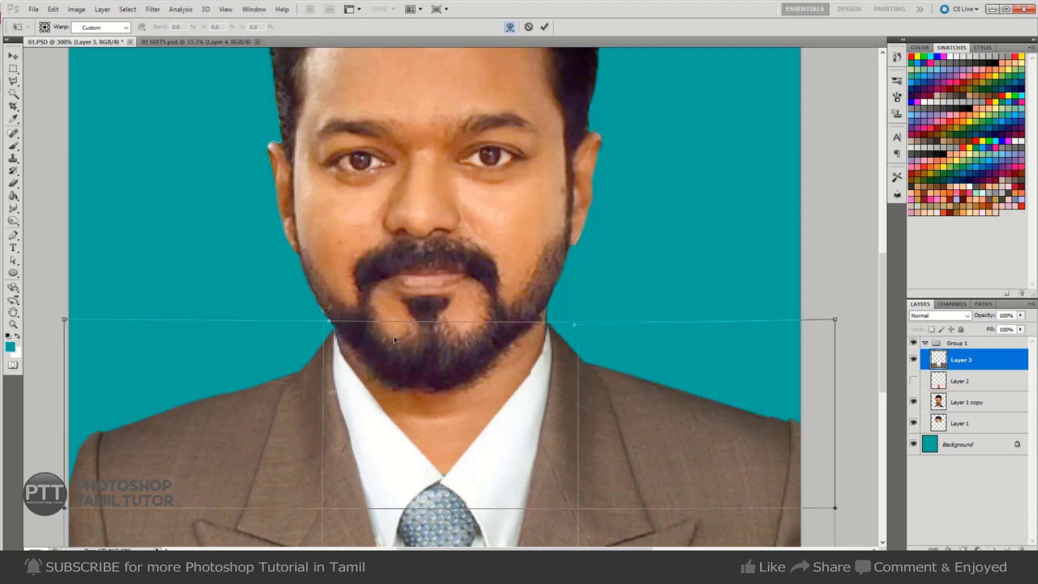
{"action": "left_click_drag", "start_coordinate": [336, 349], "coordinate": [337, 349]}
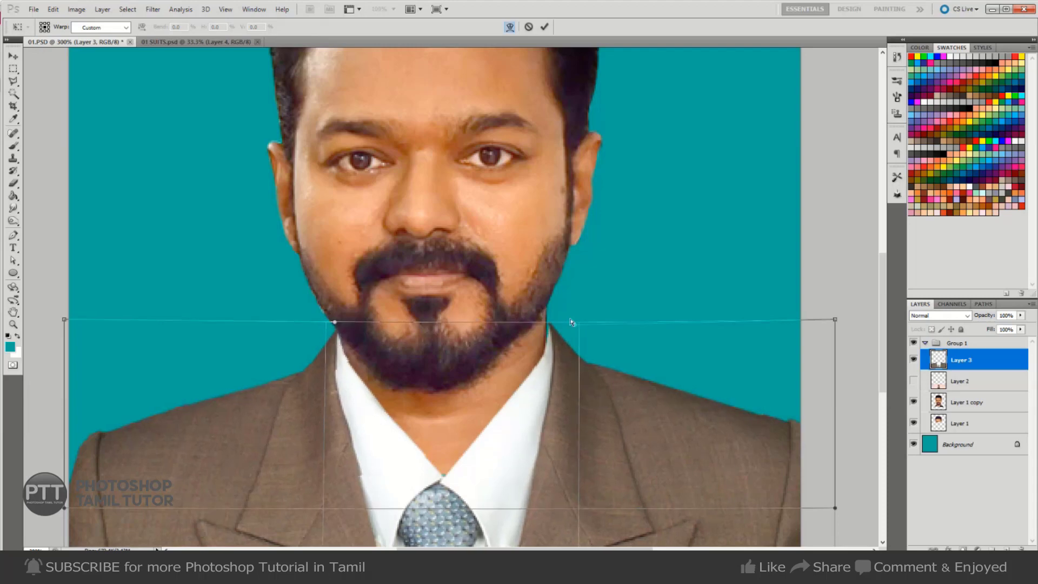
{"action": "left_click_drag", "start_coordinate": [575, 327], "coordinate": [572, 329]}
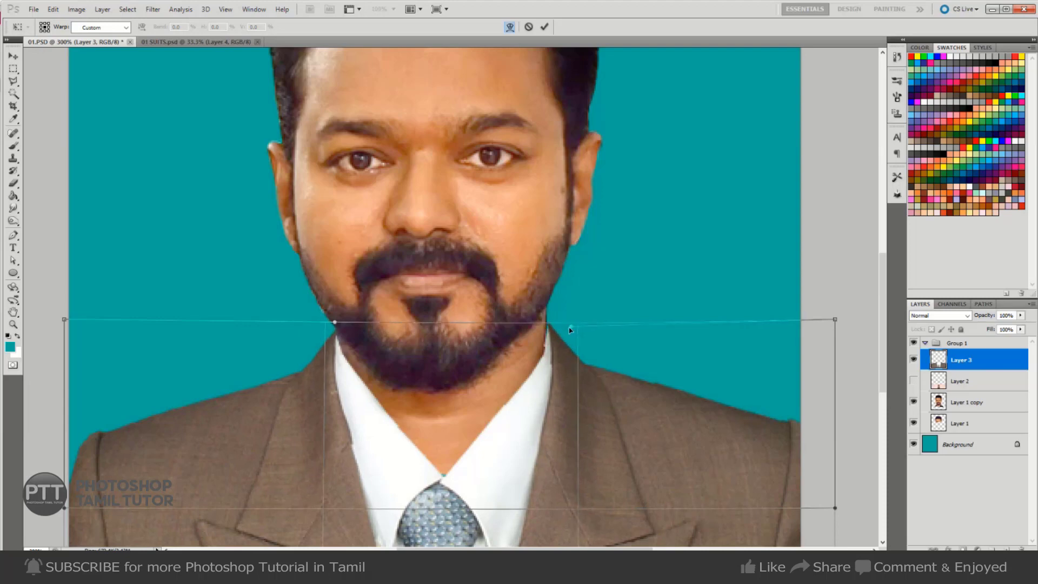
{"action": "key", "text": "Return"}
- Zoom out to review the full suited portrait
{"action": "key", "text": "ctrl+minus"}
{"action": "key", "text": "ctrl+minus"}
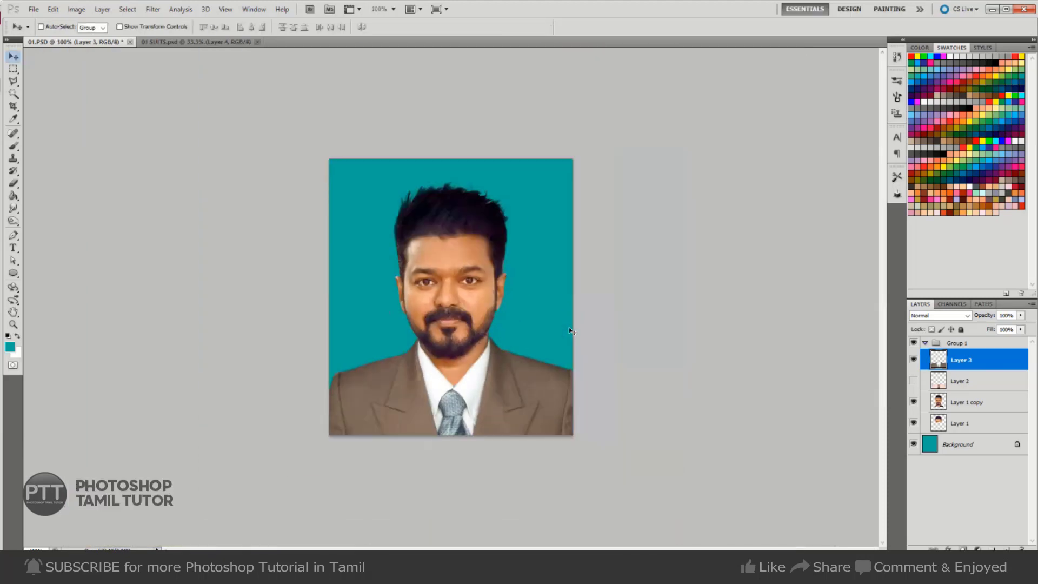
{"action": "key", "text": "ctrl+plus"}
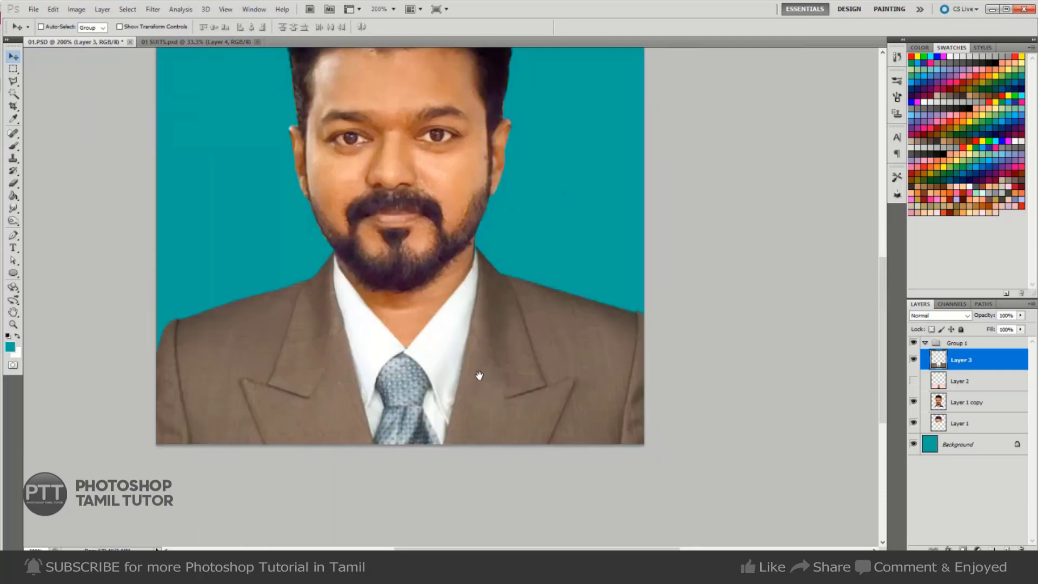
{"action": "left_click_drag", "start_coordinate": [507, 447], "coordinate": [491, 439]}
{"action": "left_click_drag", "start_coordinate": [600, 309], "coordinate": [584, 307]}
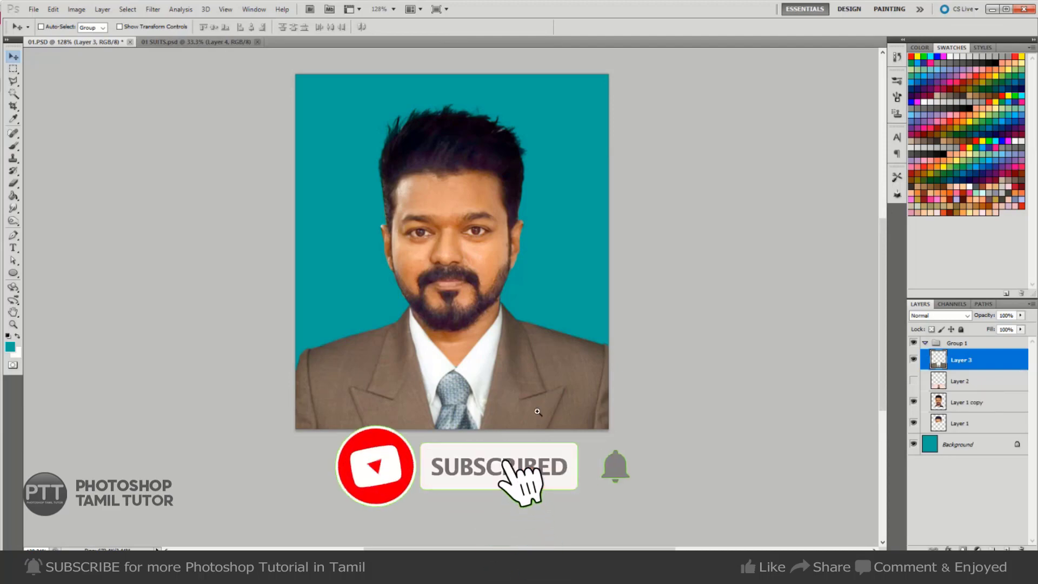
{"action": "left_click_drag", "start_coordinate": [537, 412], "coordinate": [517, 399]}
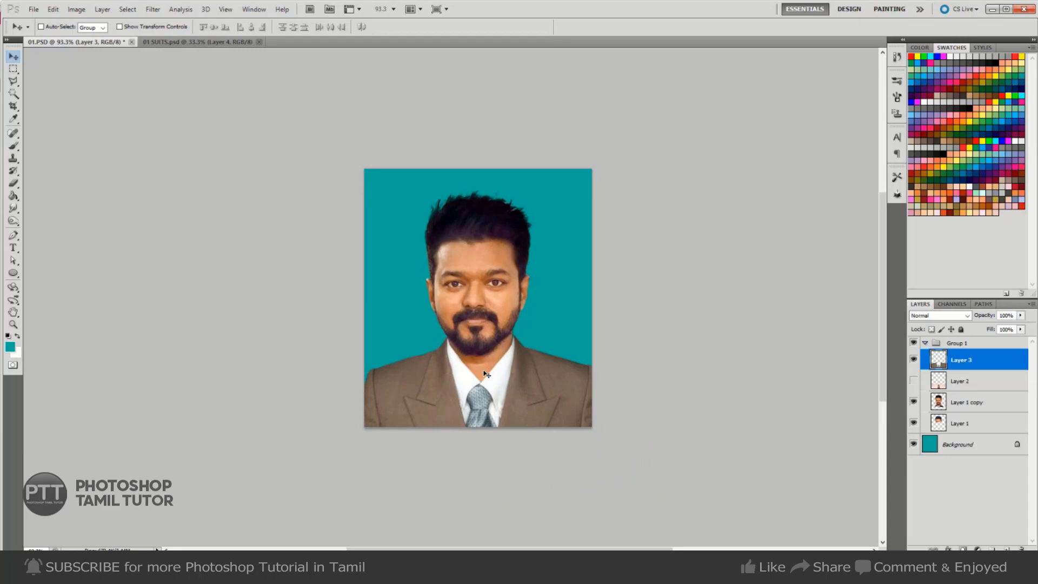
- Close 01.PSD, answering its save prompt, and close 01 SUITS.psd
{"action": "key", "text": "ctrl+w"}
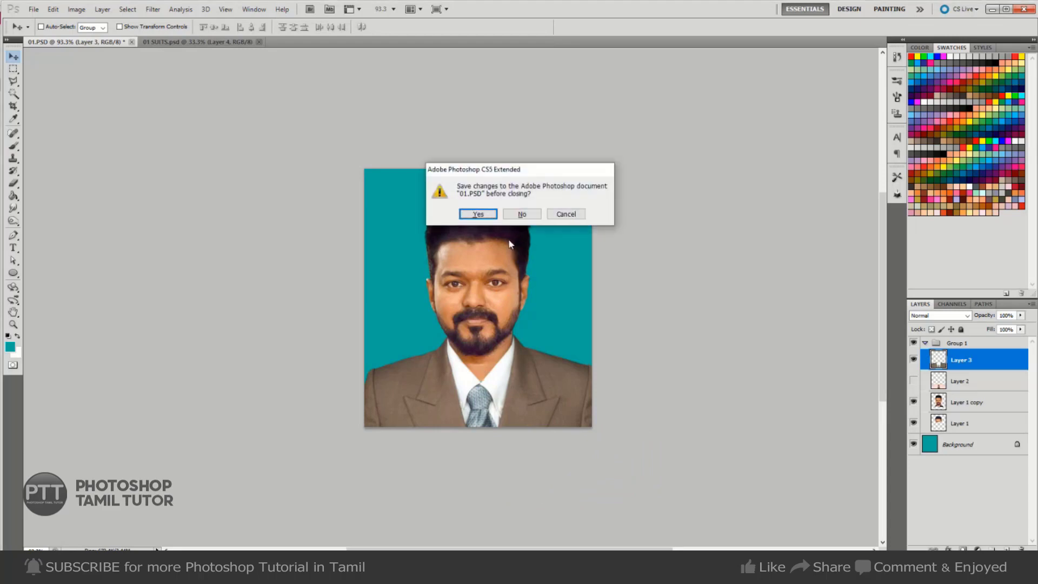
{"action": "left_click", "coordinate": [518, 214]}
{"action": "key", "text": "ctrl+w"}
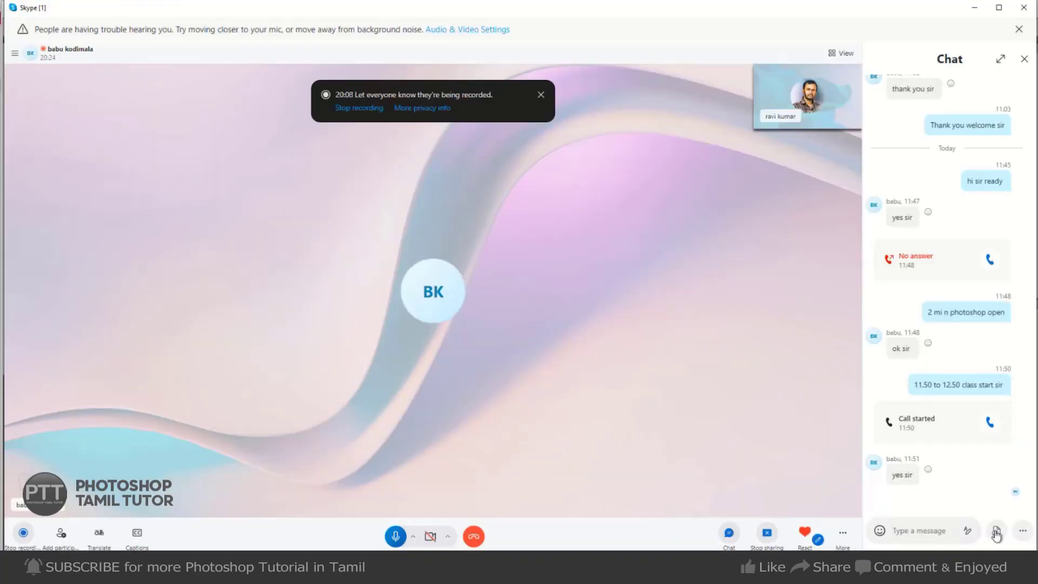
- Send 01 SUITS, 02 SHIRTS-1 and 03 SHIRTS-2 from PSULGAM-DRESSPSD1 in the Skype chat
{"action": "left_click", "coordinate": [989, 534]}
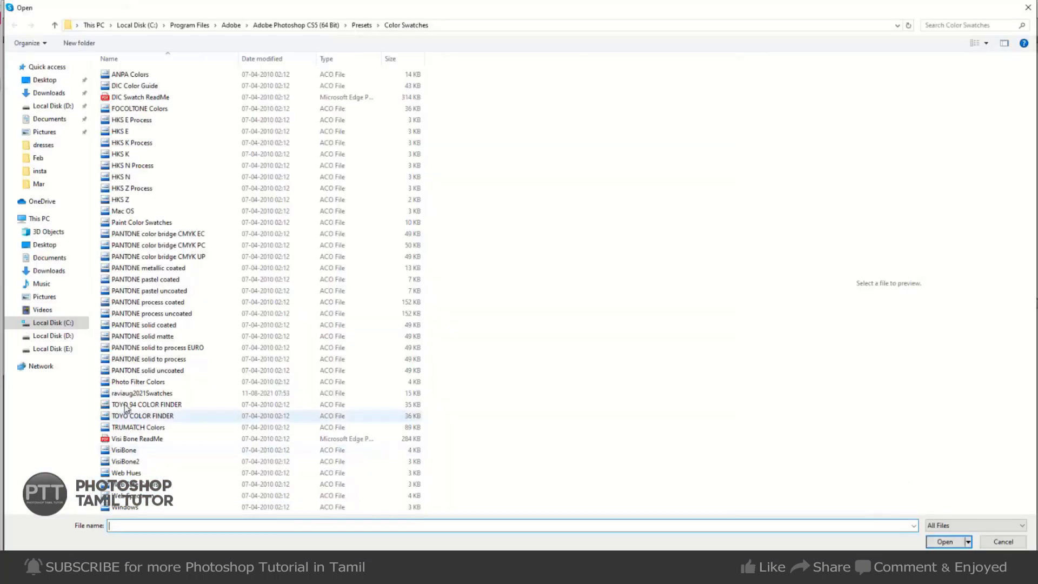
{"action": "left_click", "coordinate": [53, 336]}
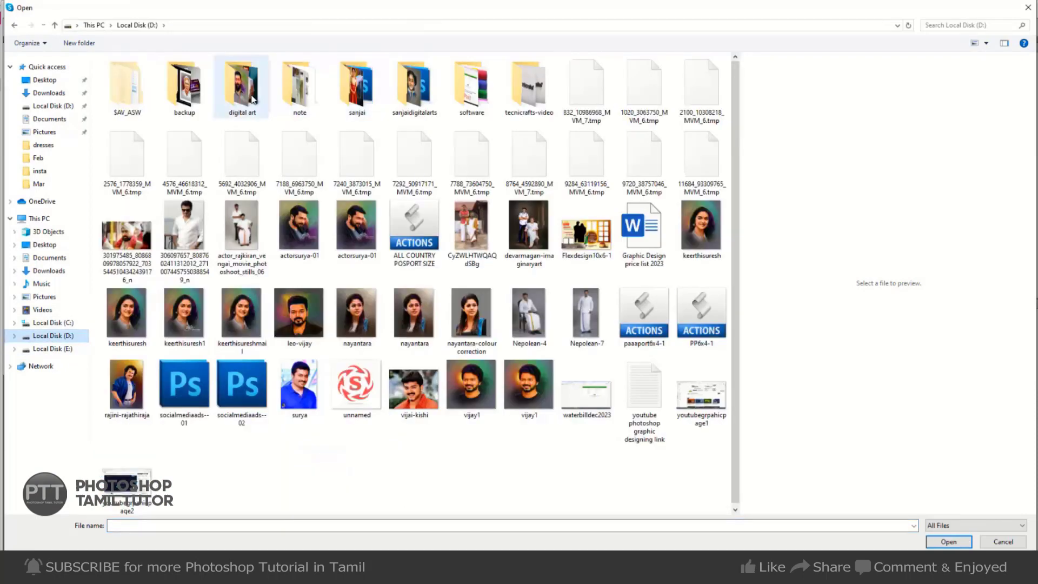
{"action": "double_click", "coordinate": [253, 100]}
{"action": "left_click", "coordinate": [245, 106]}
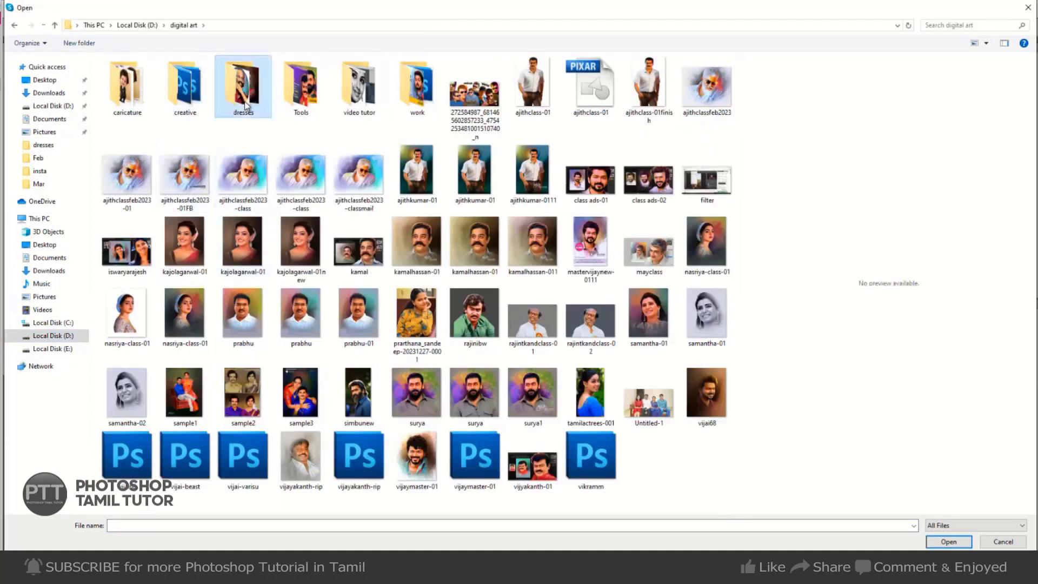
{"action": "double_click", "coordinate": [245, 105]}
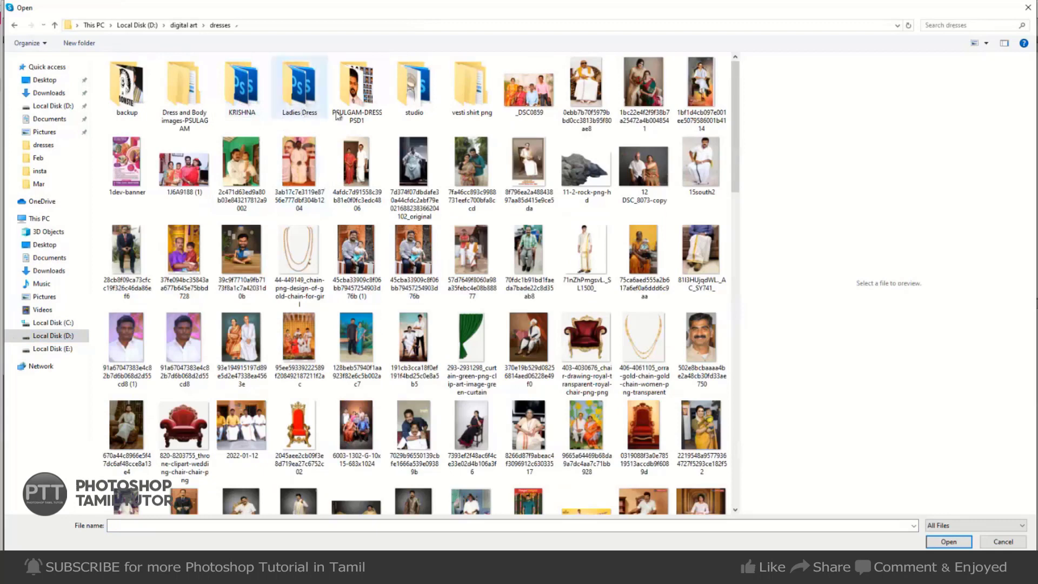
{"action": "double_click", "coordinate": [356, 102]}
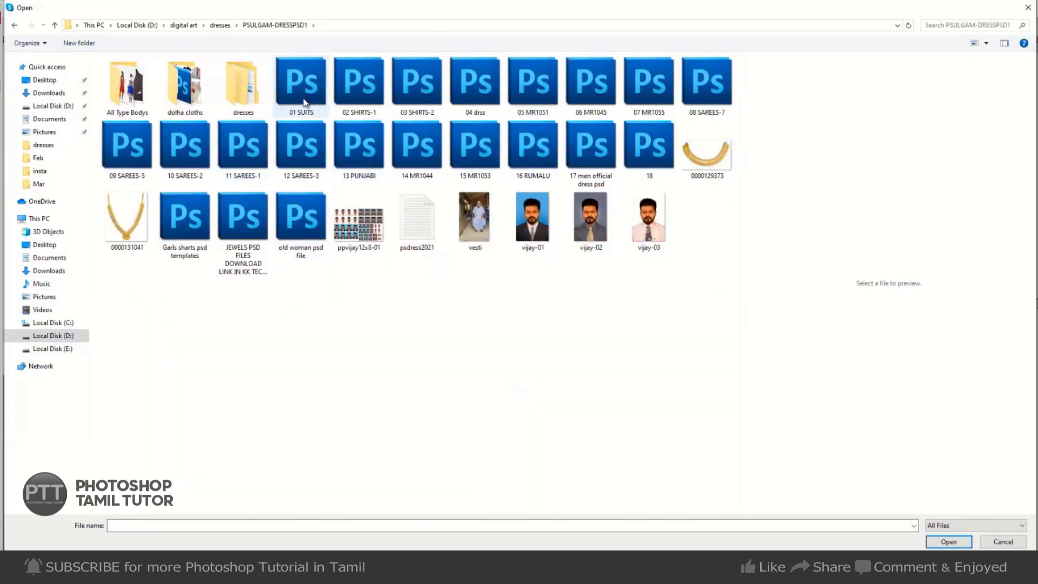
{"action": "left_click", "coordinate": [304, 101]}
{"action": "left_click", "coordinate": [341, 97], "text": "ctrl"}
{"action": "left_click", "coordinate": [429, 95], "text": "ctrl"}
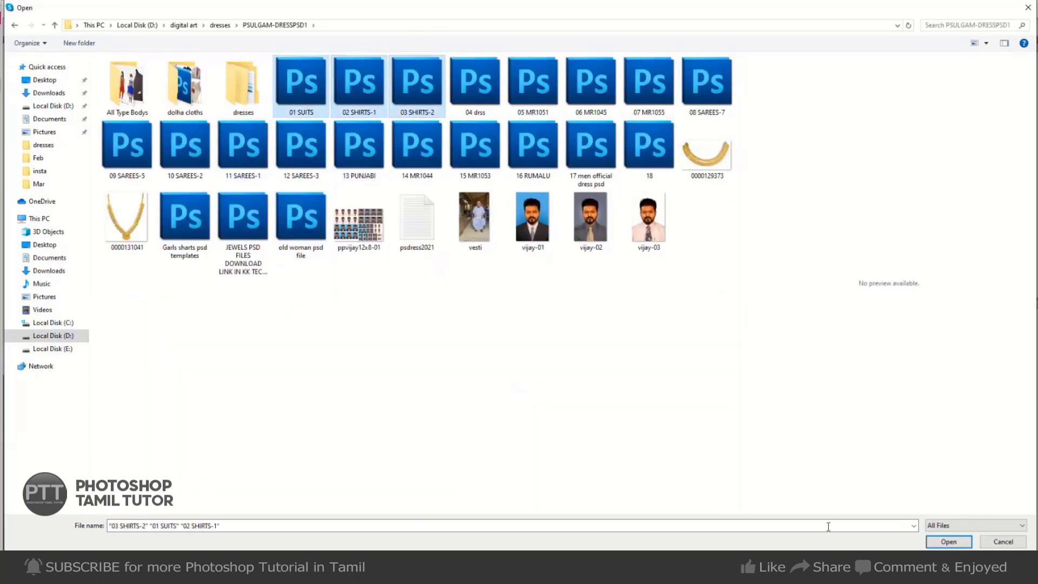
{"action": "left_click", "coordinate": [949, 541]}
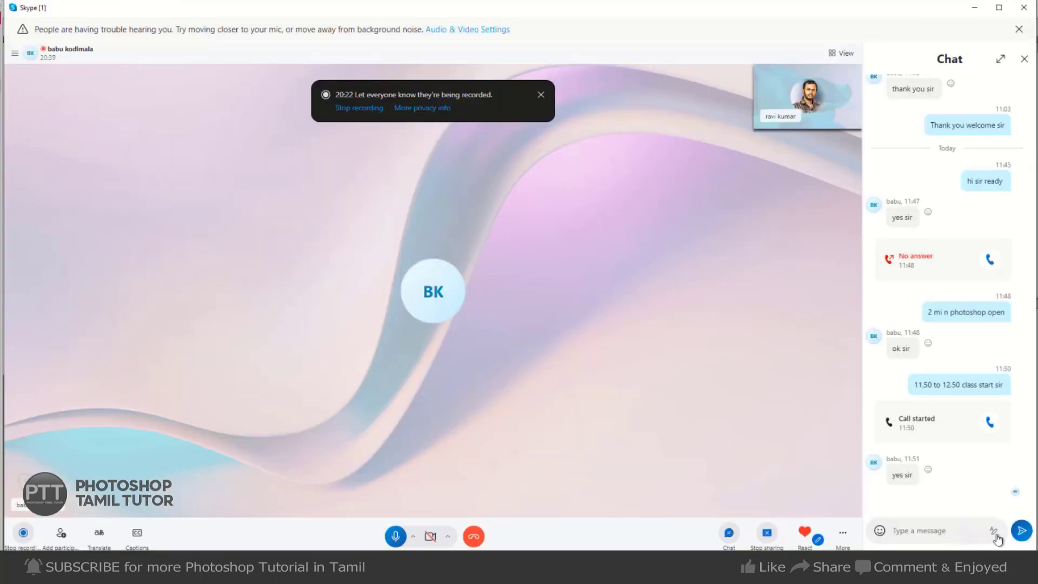
{"action": "left_click", "coordinate": [1019, 532]}
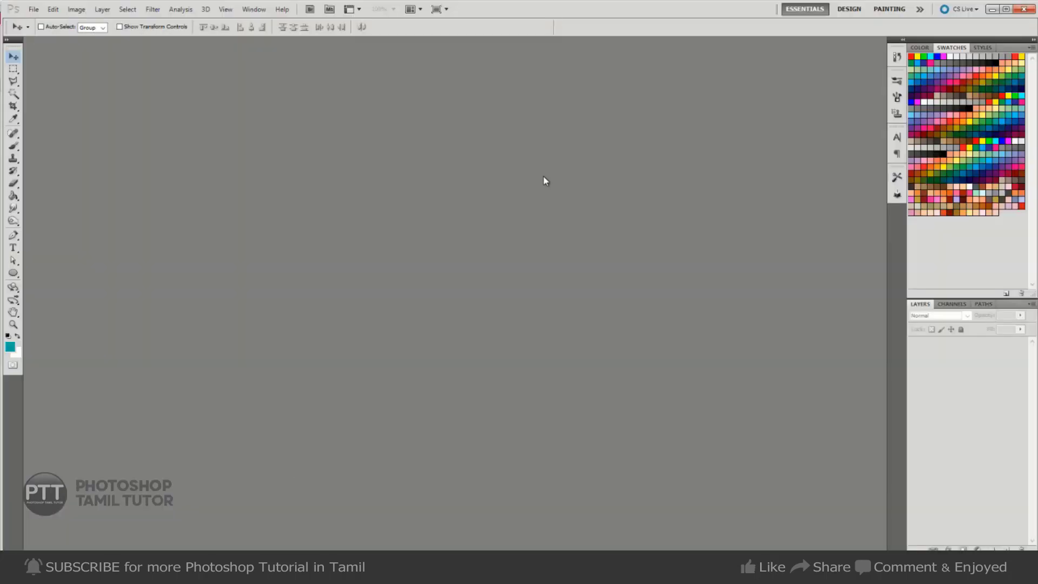
- Open vijay-01 and confirm its Image Size is 4 x 6 inches at 200 ppi, unchanged
{"action": "double_click", "coordinate": [543, 176]}
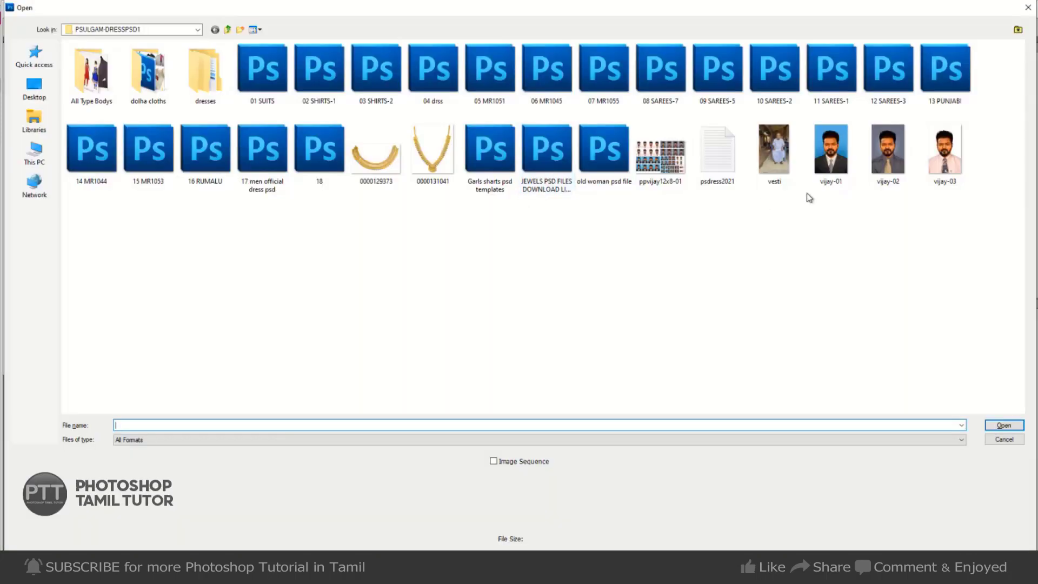
{"action": "double_click", "coordinate": [829, 178]}
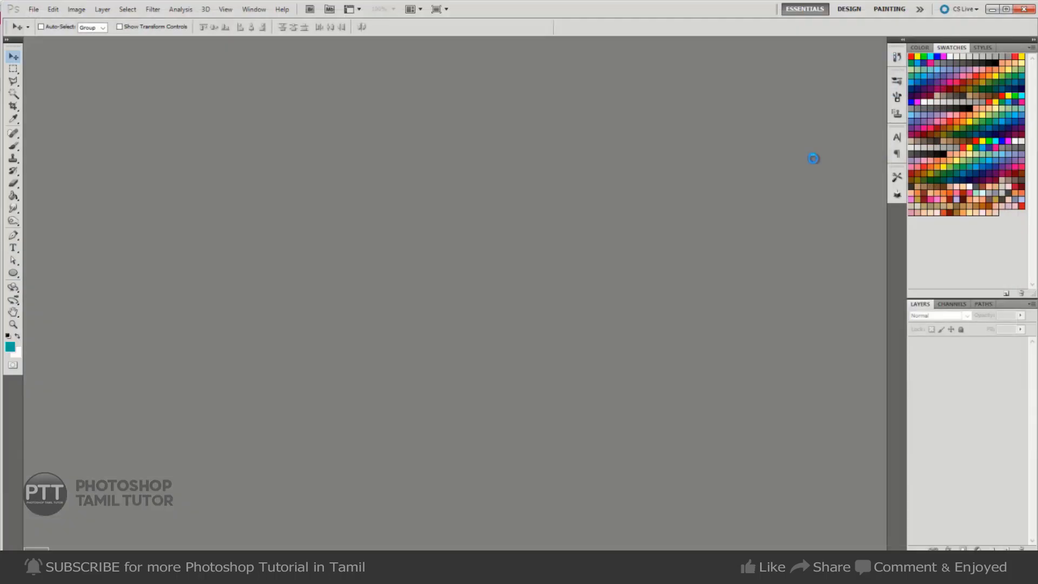
{"action": "key", "text": "ctrl+alt+i"}
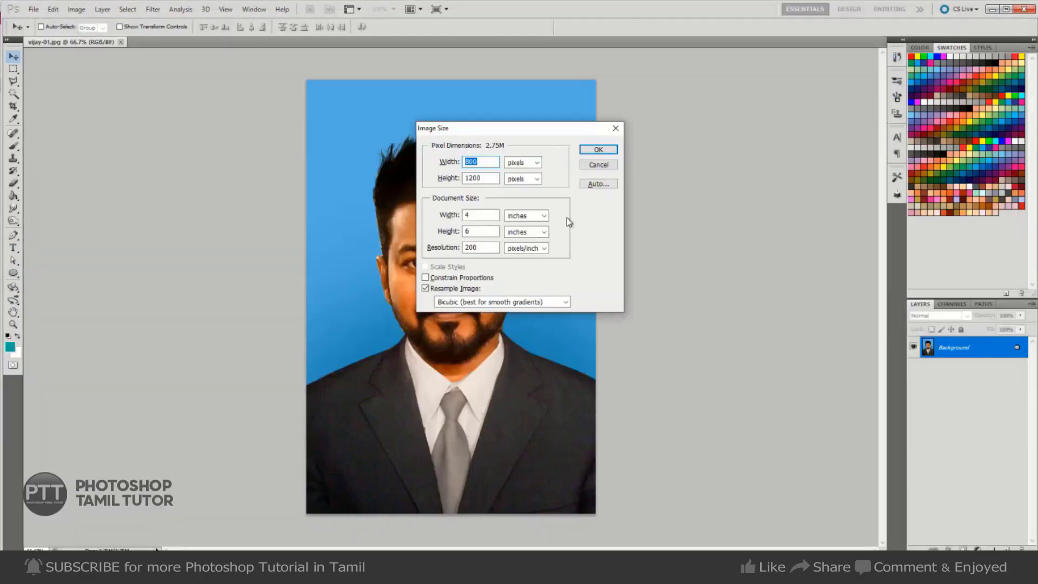
{"action": "left_click", "coordinate": [530, 217]}
{"action": "left_click", "coordinate": [584, 231]}
{"action": "left_click", "coordinate": [610, 165]}
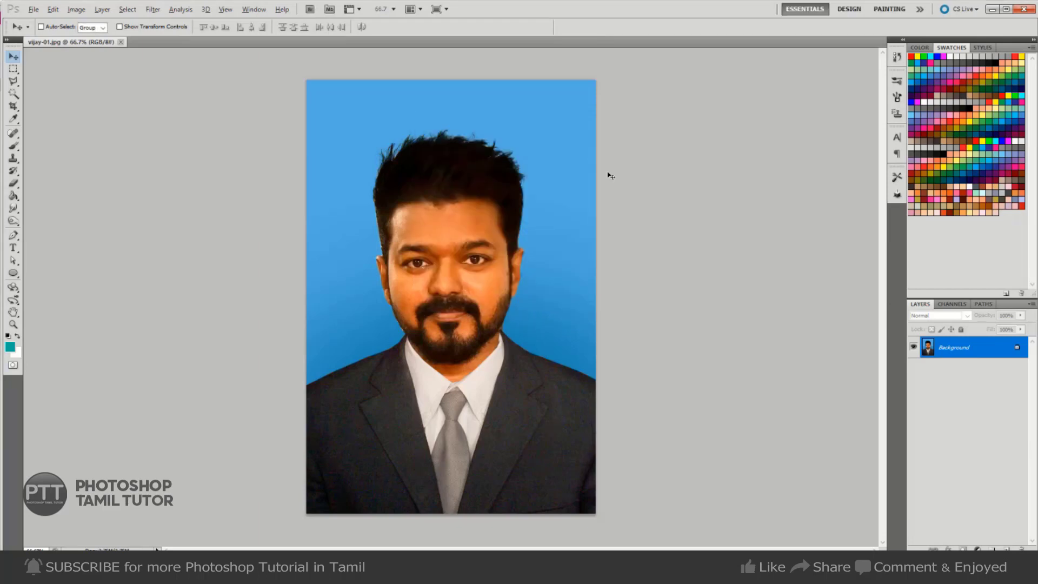
- Rotate the portrait 90° counter-clockwise and save it
{"action": "key", "text": "alt+i"}
{"action": "key", "text": "g"}
{"action": "key", "text": "0"}
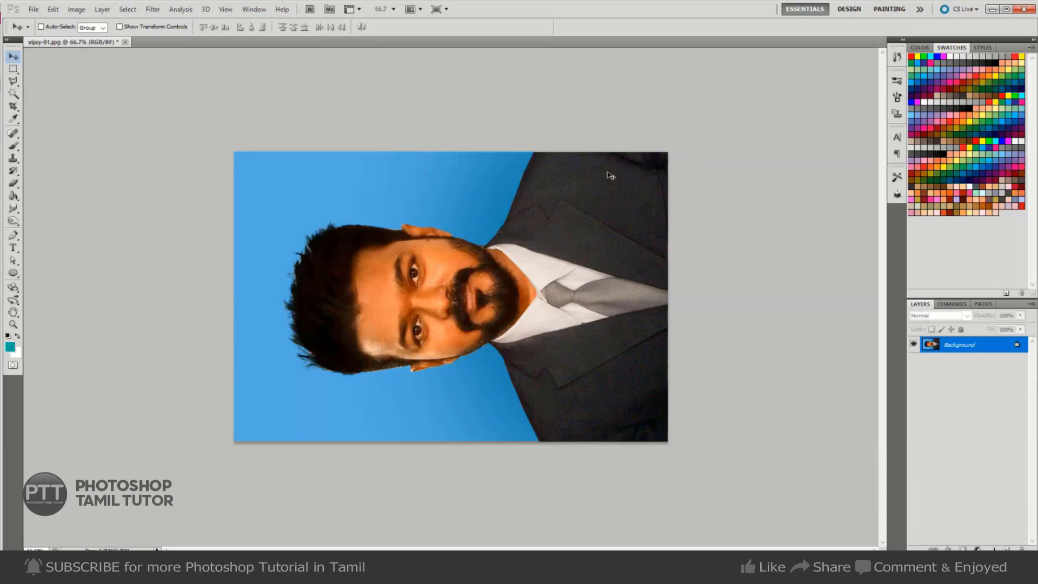
{"action": "key", "text": "ctrl+s"}
- Start a new document measured in inches with width 12
{"action": "key", "text": "ctrl+n"}
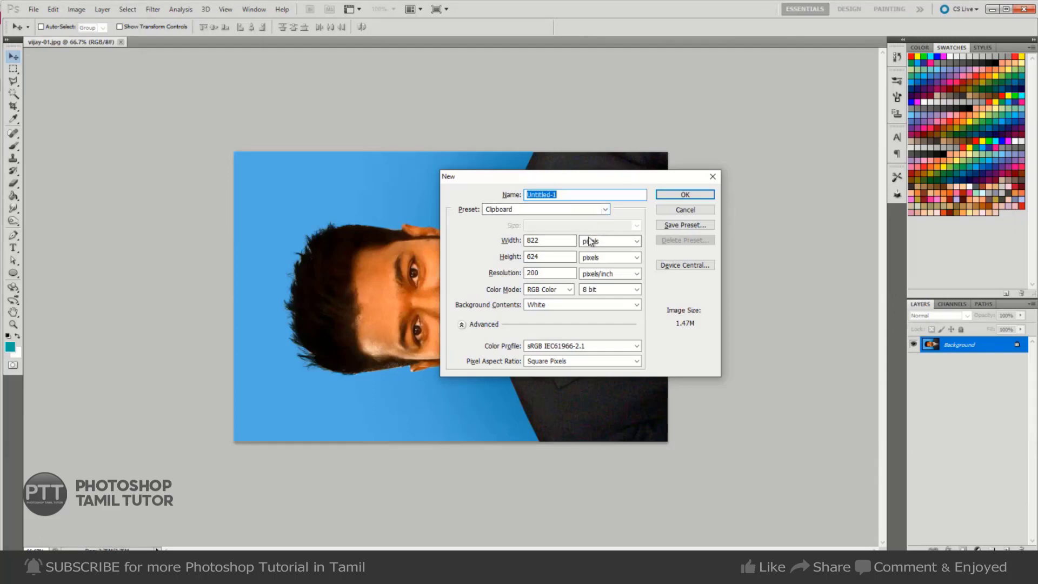
{"action": "left_click", "coordinate": [610, 241]}
{"action": "left_click", "coordinate": [595, 260]}
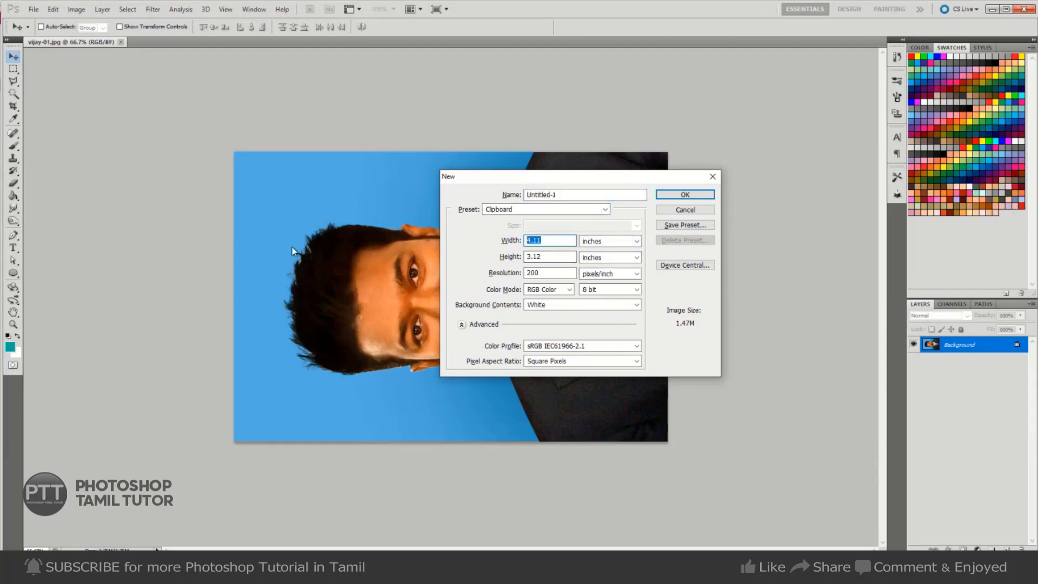
{"action": "type", "text": "12"}
{"action": "key", "text": "Tab"}
- Create the 12 x 8 inch sheet and paste the vijay-01 photo into its top-left corner
{"action": "type", "text": "8"}
{"action": "key", "text": "Return"}
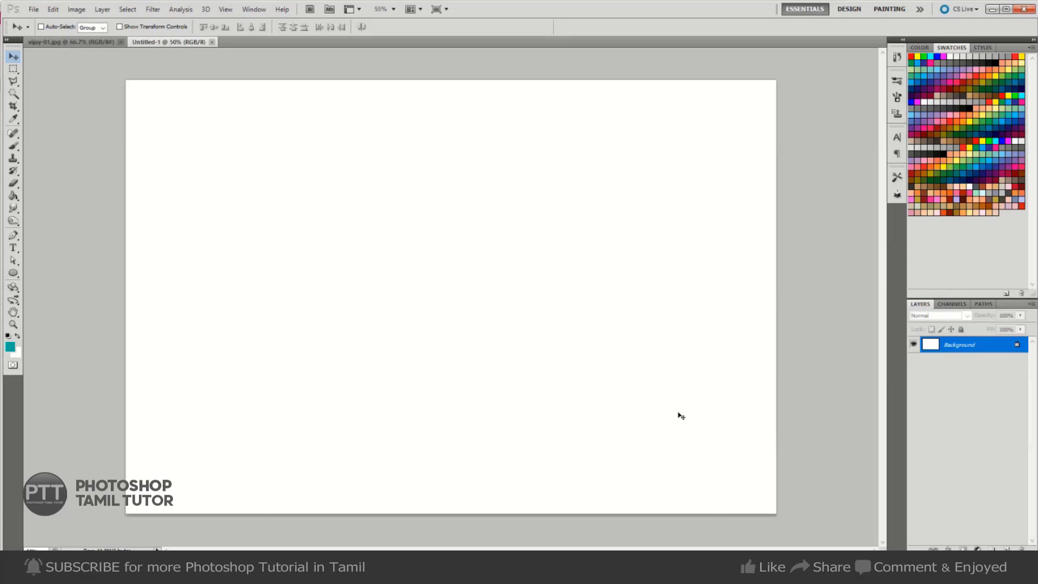
{"action": "key", "text": "ctrl+Tab"}
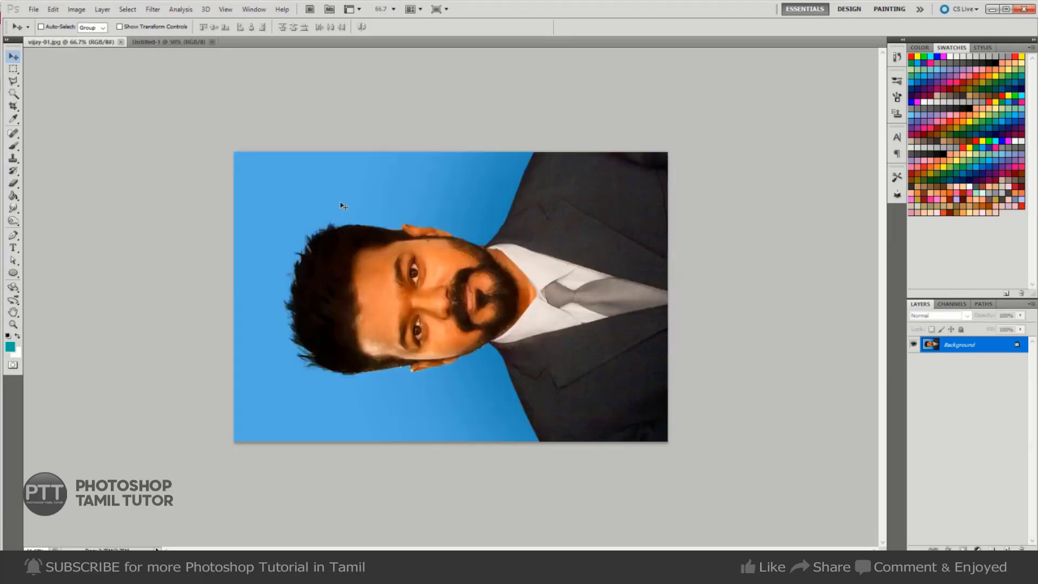
{"action": "key", "text": "ctrl+a"}
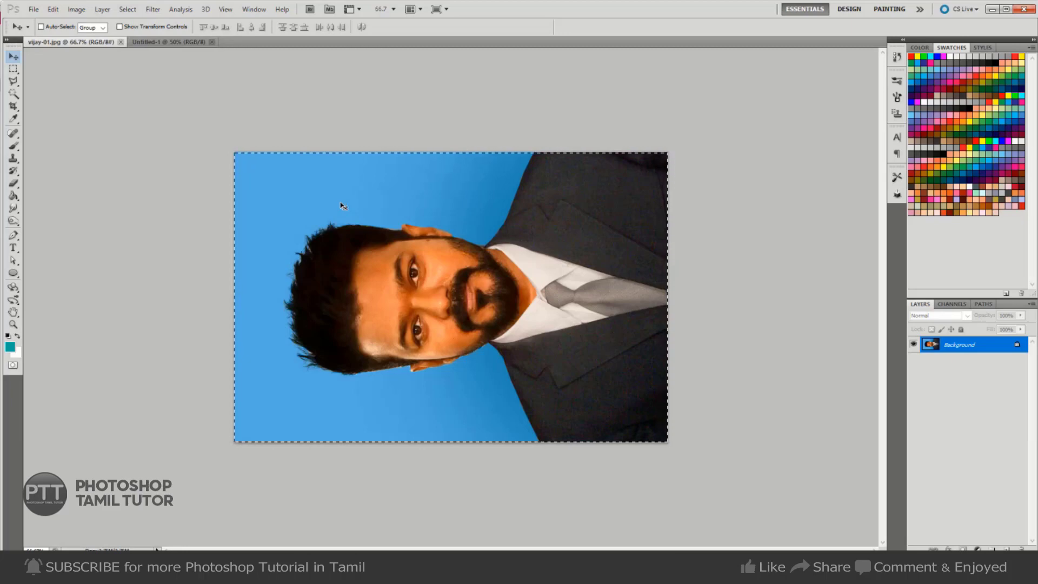
{"action": "key", "text": "ctrl+w"}
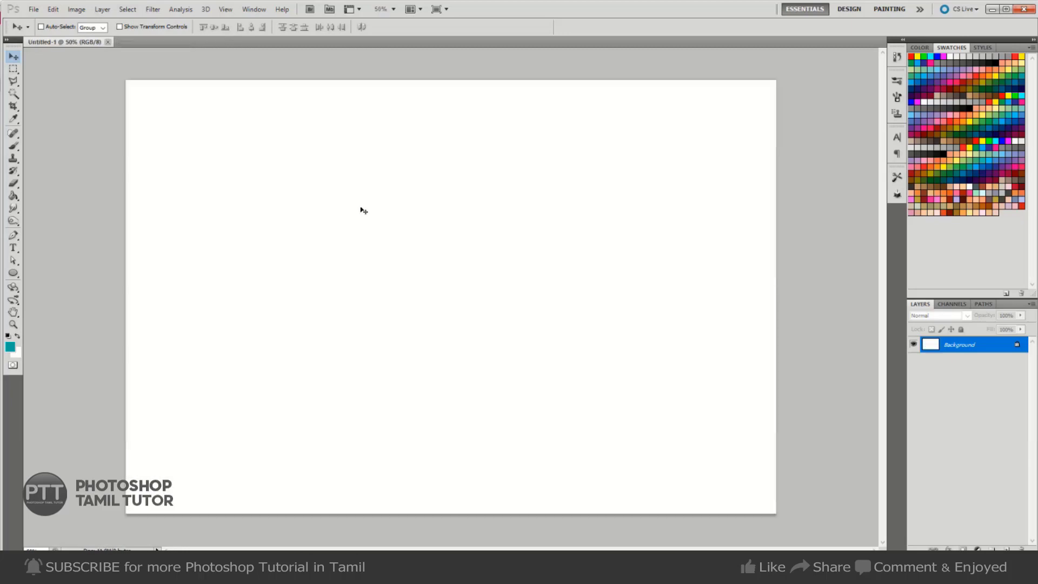
{"action": "key", "text": "ctrl+v"}
{"action": "mouse_move", "coordinate": [468, 286]}
{"action": "left_mouse_down"}
{"action": "mouse_move", "coordinate": [324, 176]}
{"action": "mouse_move", "coordinate": [312, 187]}
{"action": "mouse_move", "coordinate": [319, 425]}
{"action": "left_mouse_up"}
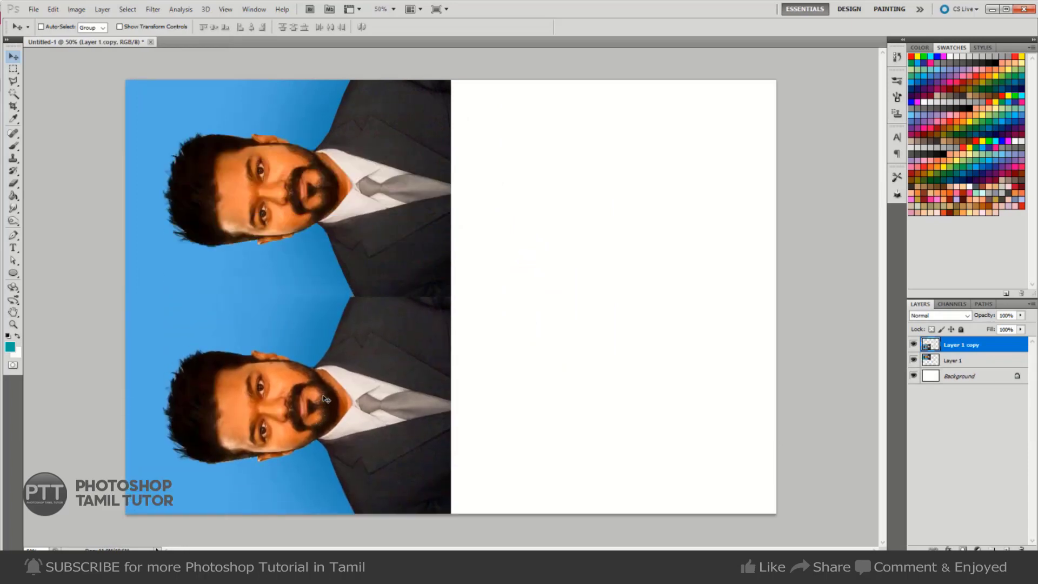
- Undo the trial merge and duplicated photos, leaving one photo, and select its Layer 1
{"action": "key", "text": "ctrl+e"}
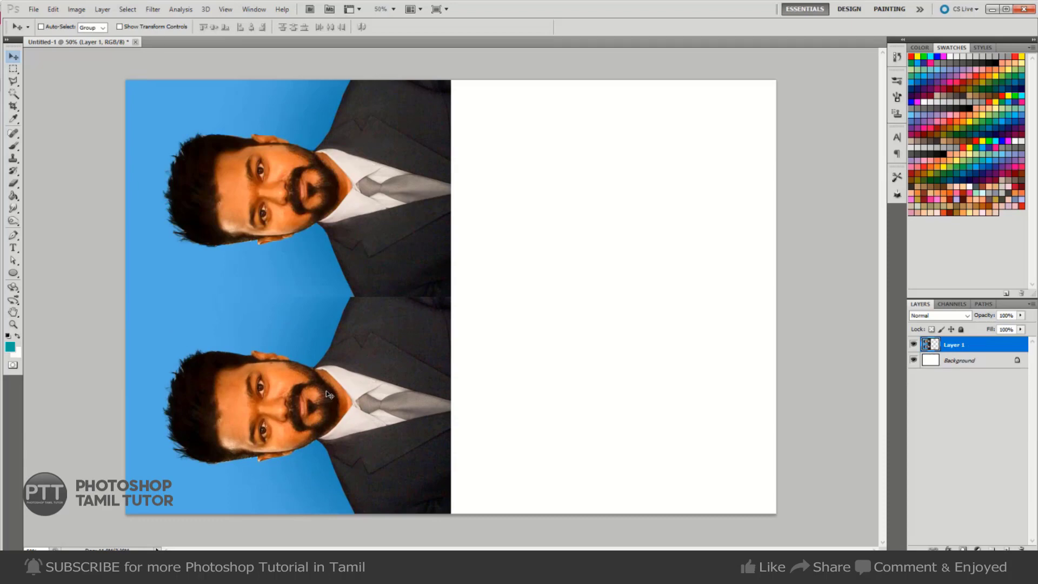
{"action": "mouse_move", "coordinate": [314, 383]}
{"action": "left_mouse_down"}
{"action": "mouse_move", "coordinate": [655, 379]}
{"action": "mouse_move", "coordinate": [496, 390]}
{"action": "left_mouse_up"}
{"action": "key", "text": "ctrl+alt+z"}
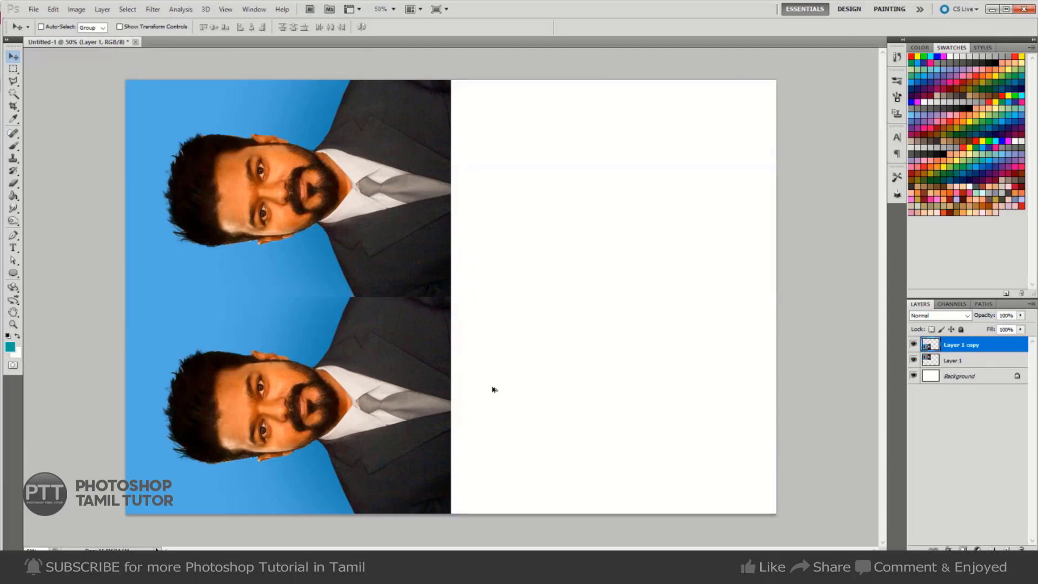
{"action": "key", "text": "ctrl+alt+z"}
{"action": "key", "text": "ctrl+alt+z"}
{"action": "right_click", "coordinate": [371, 221]}
{"action": "left_click", "coordinate": [373, 223]}
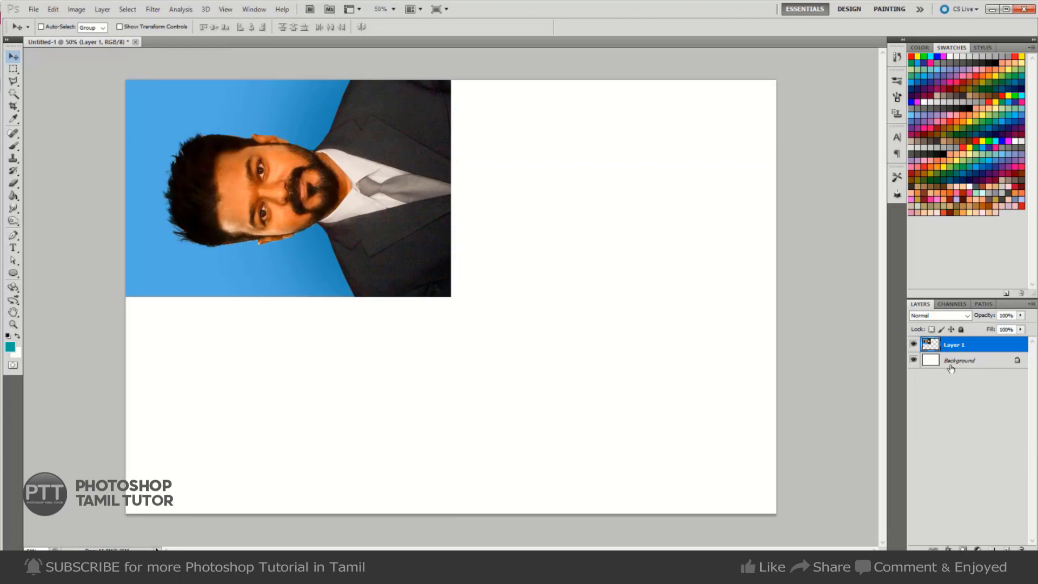
- Delete Layer 1 from the sheet, then open vijay-01, vijay-02 and vijay-03 together
{"action": "left_click", "coordinate": [1021, 549]}
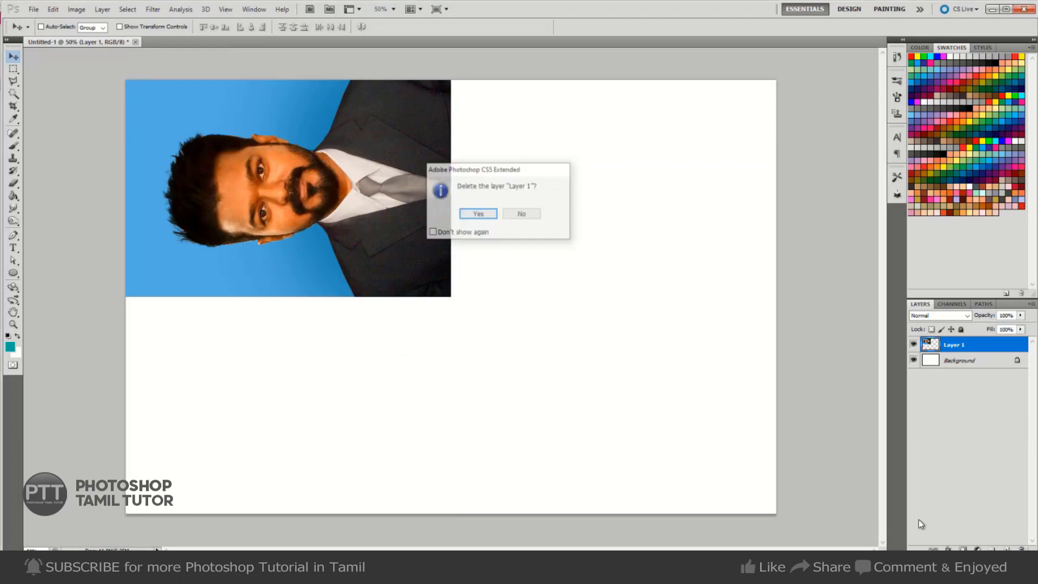
{"action": "key", "text": "Return"}
{"action": "key", "text": "ctrl+o"}
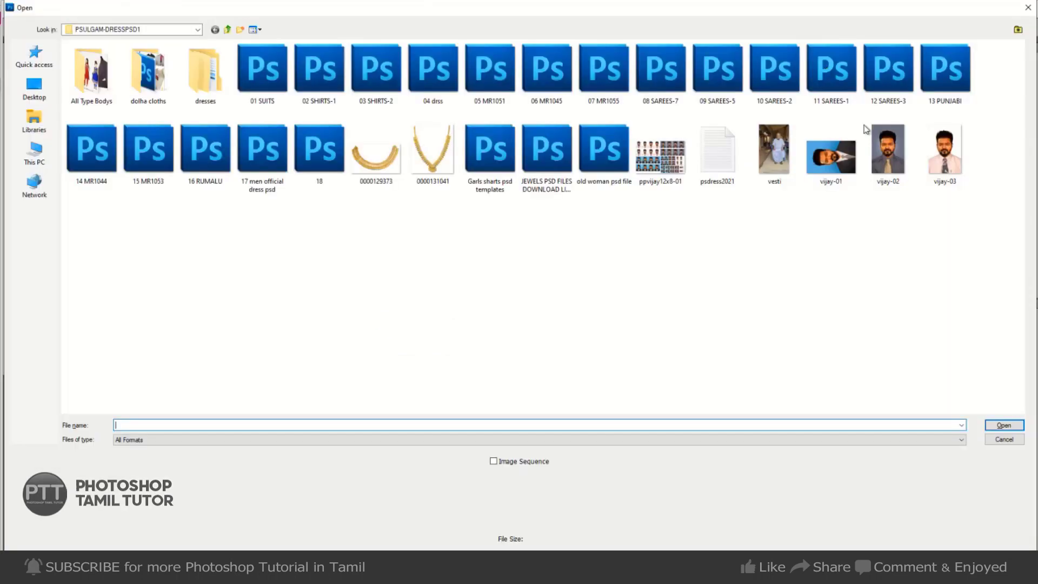
{"action": "left_click", "coordinate": [775, 151]}
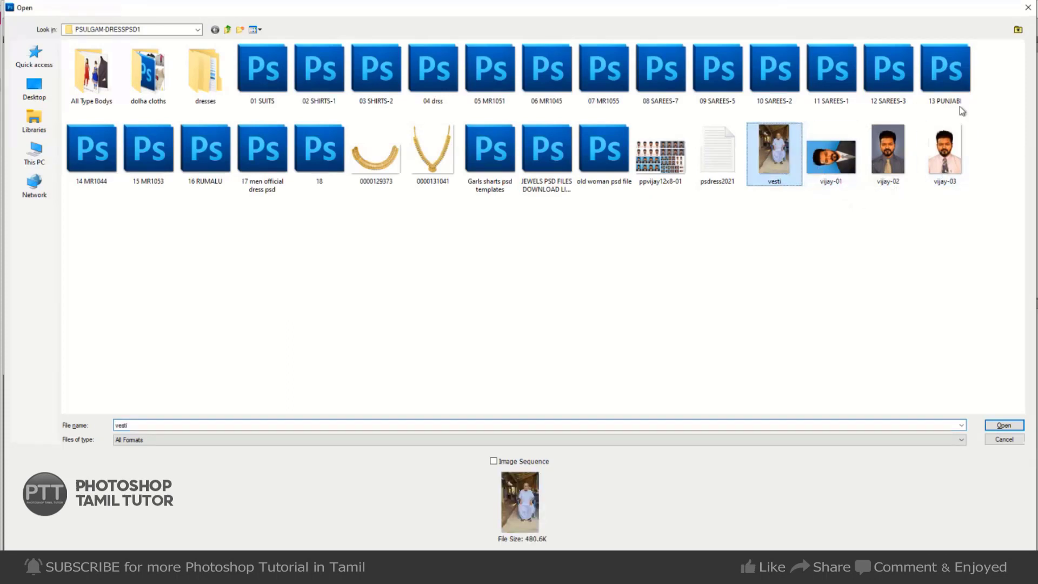
{"action": "left_click", "coordinate": [893, 172], "text": "ctrl"}
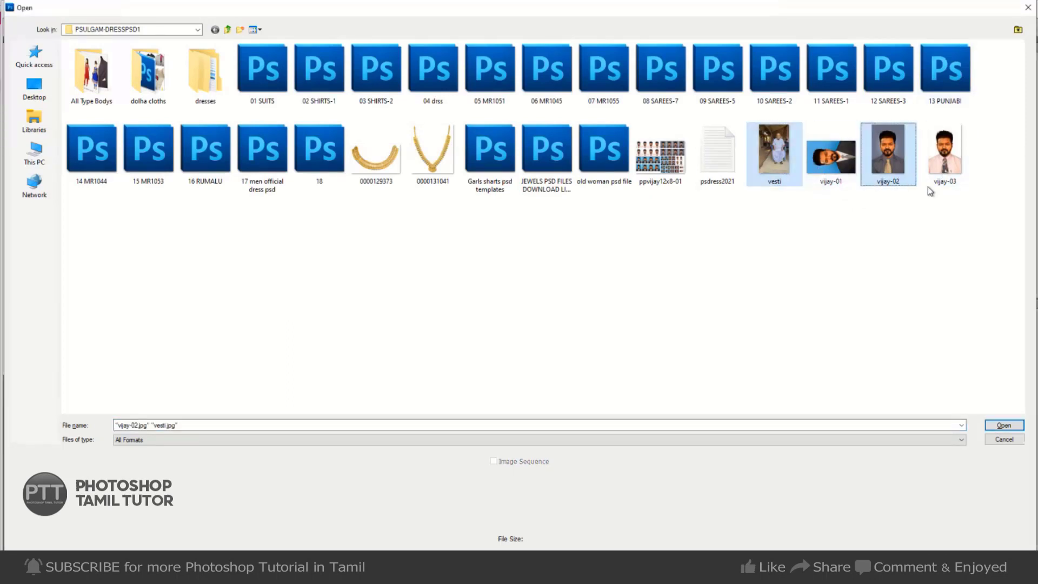
{"action": "left_click", "coordinate": [831, 157]}
{"action": "left_click", "coordinate": [944, 162], "text": "shift"}
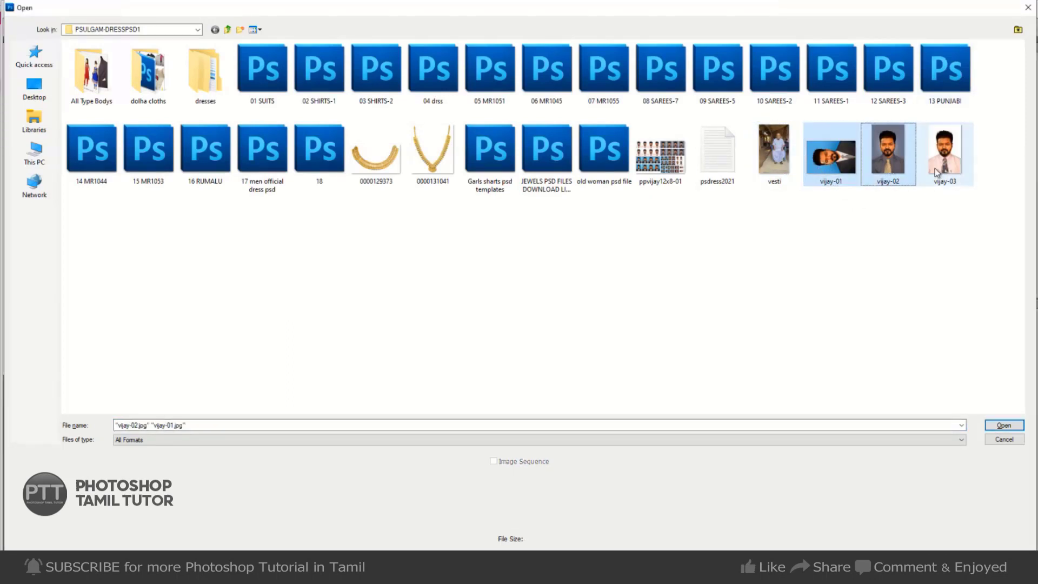
{"action": "left_click", "coordinate": [1003, 425]}
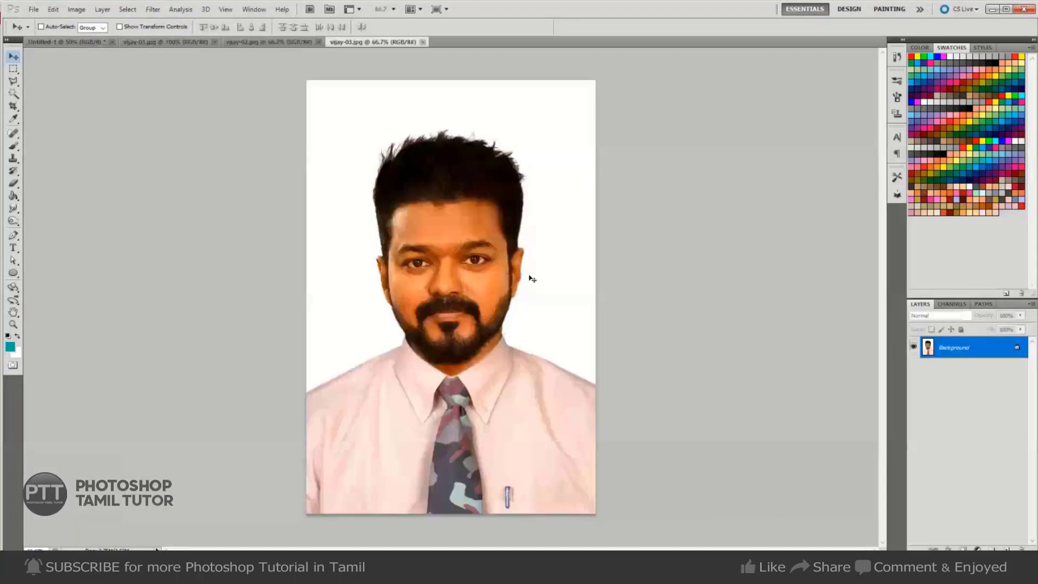
- Check the Image Size of the vijay portraits, leaving them unchanged
{"action": "key", "text": "ctrl+alt+i"}
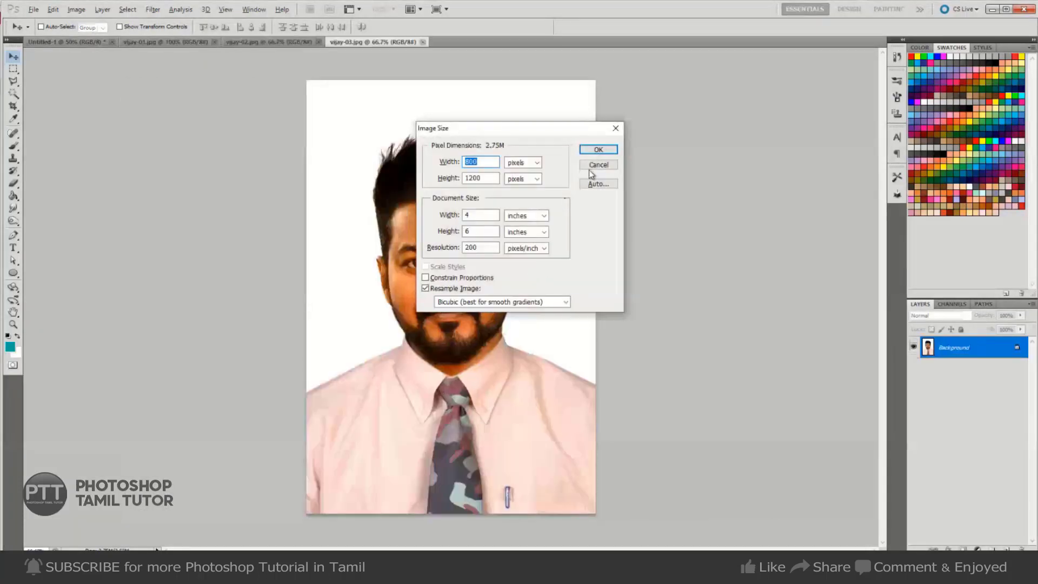
{"action": "left_click", "coordinate": [595, 166]}
{"action": "left_click", "coordinate": [296, 43]}
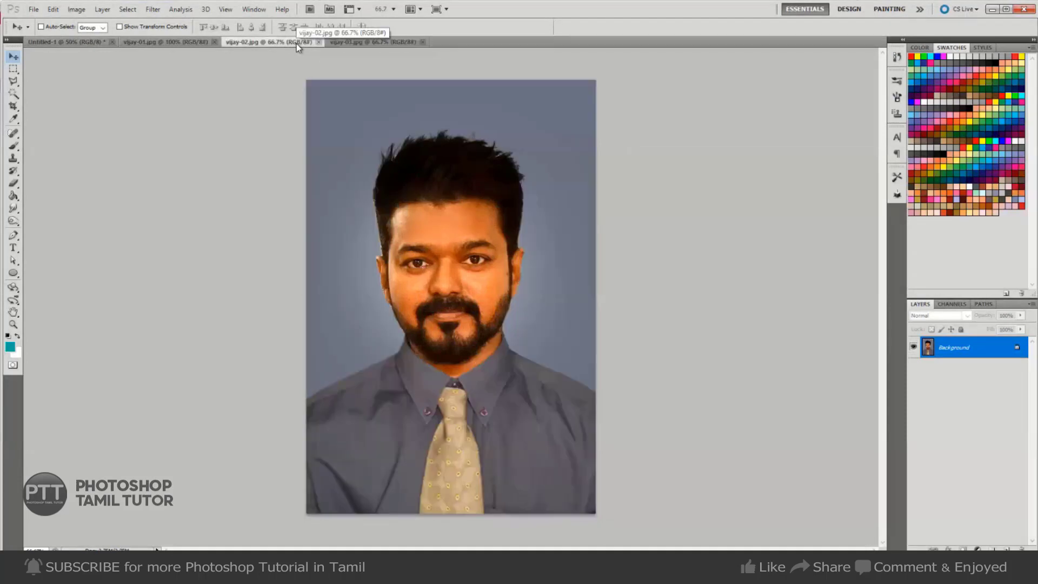
{"action": "key", "text": "ctrl+alt+i"}
{"action": "left_click", "coordinate": [597, 164]}
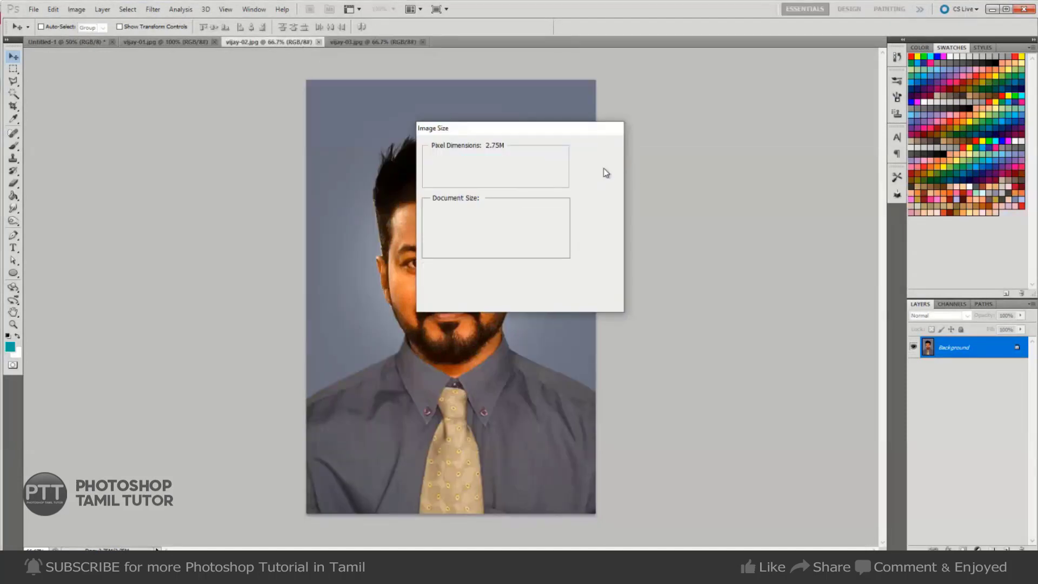
{"action": "left_click", "coordinate": [173, 42]}
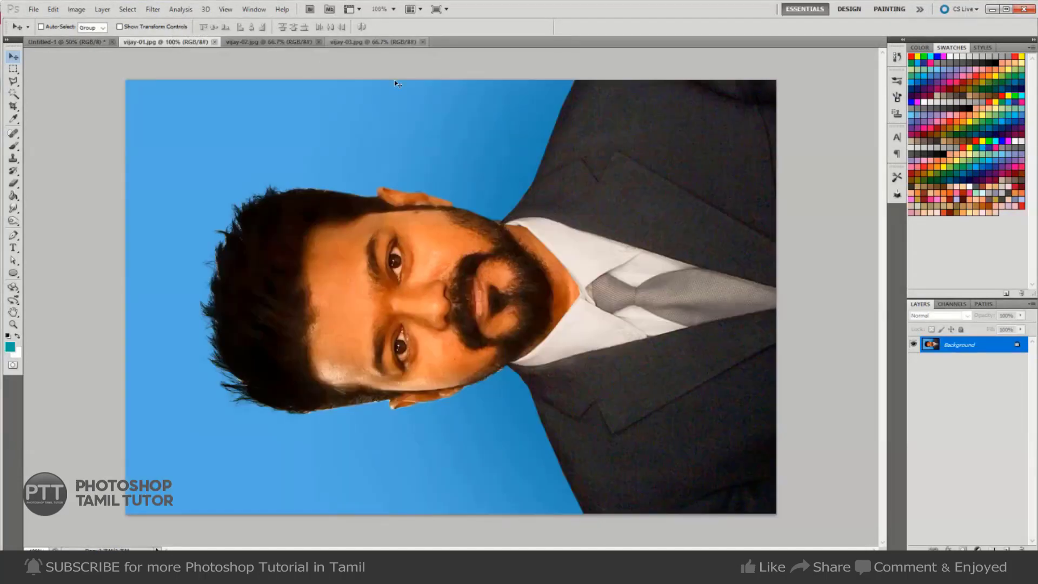
{"action": "left_click", "coordinate": [293, 43]}
- Rotate vijay-02 and vijay-03 90° counter-clockwise into landscape
{"action": "key", "text": "alt+i"}
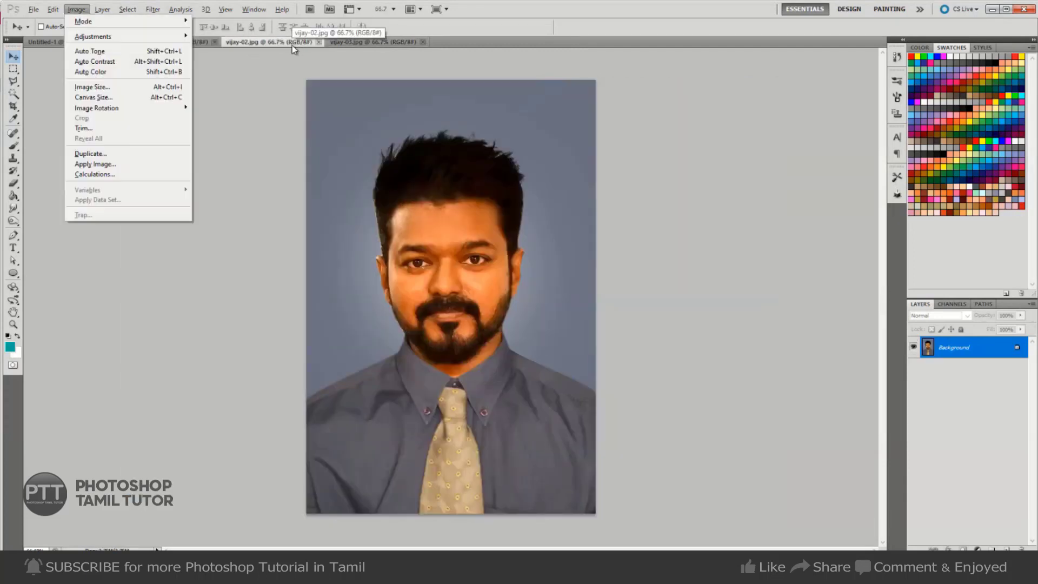
{"action": "key", "text": "g"}
{"action": "key", "text": "0"}
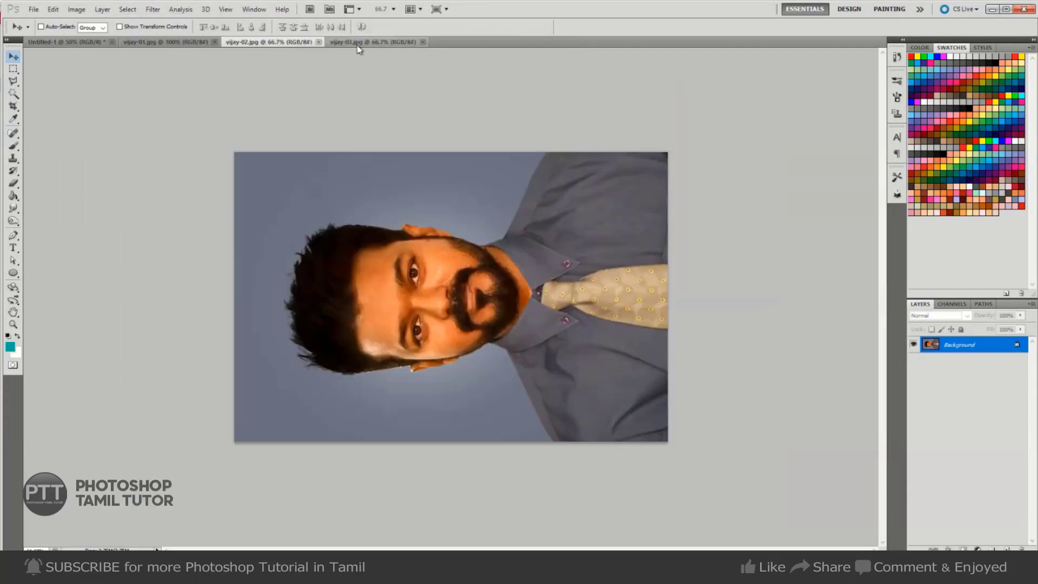
{"action": "left_click", "coordinate": [356, 44]}
{"action": "key", "text": "Down"}
{"action": "key", "text": "Down"}
{"action": "key", "text": "Return"}
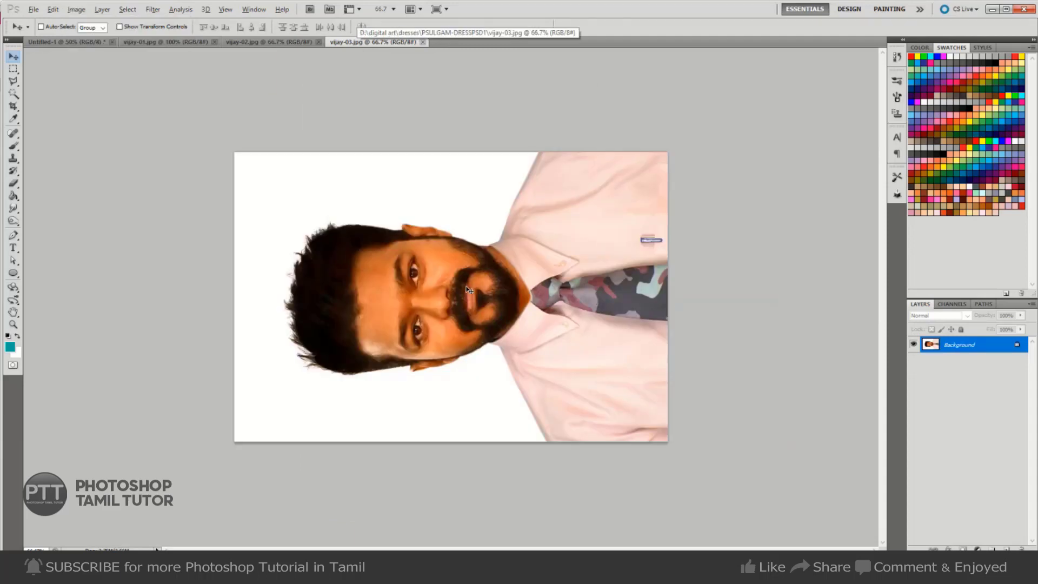
- Duplicate vijay-03, invert the copy, and shift its hue +180 for a blue tint
{"action": "key", "text": "alt+i"}
{"action": "key", "text": "d"}
{"action": "key", "text": "Return"}
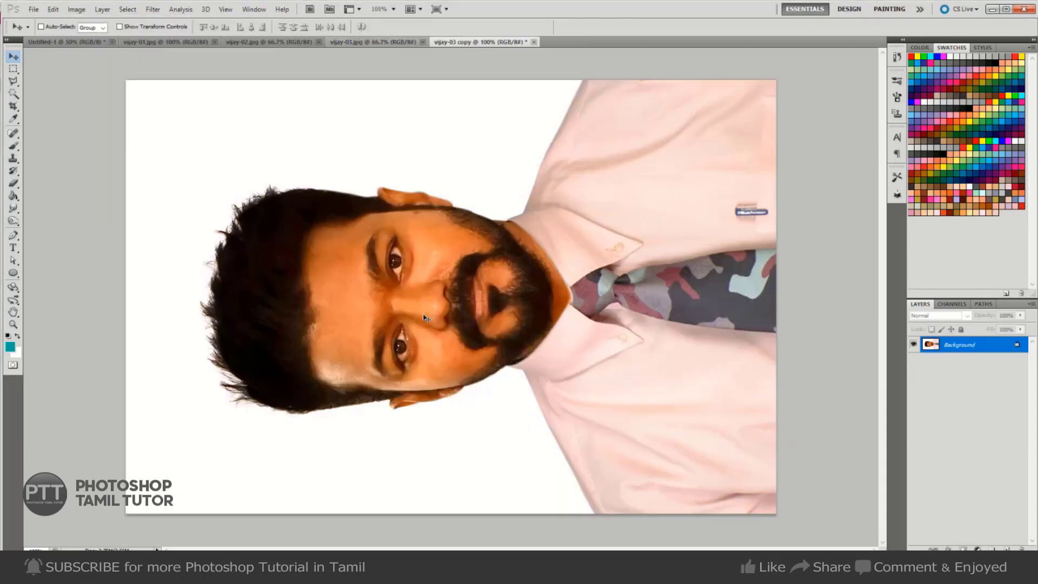
{"action": "key", "text": "ctrl+i"}
{"action": "key", "text": "ctrl+i"}
{"action": "key", "text": "ctrl+u"}
{"action": "left_click_drag", "start_coordinate": [827, 234], "coordinate": [889, 243]}
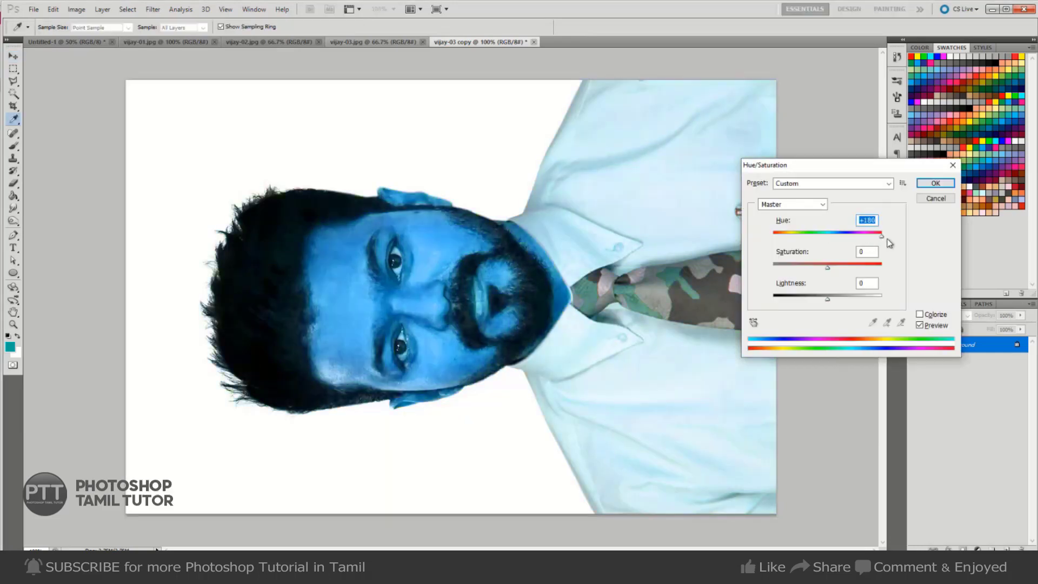
{"action": "left_click", "coordinate": [935, 183]}
- Review the vijay photos and blue copy, then return to the blank Untitled-1 sheet
{"action": "key", "text": "v"}
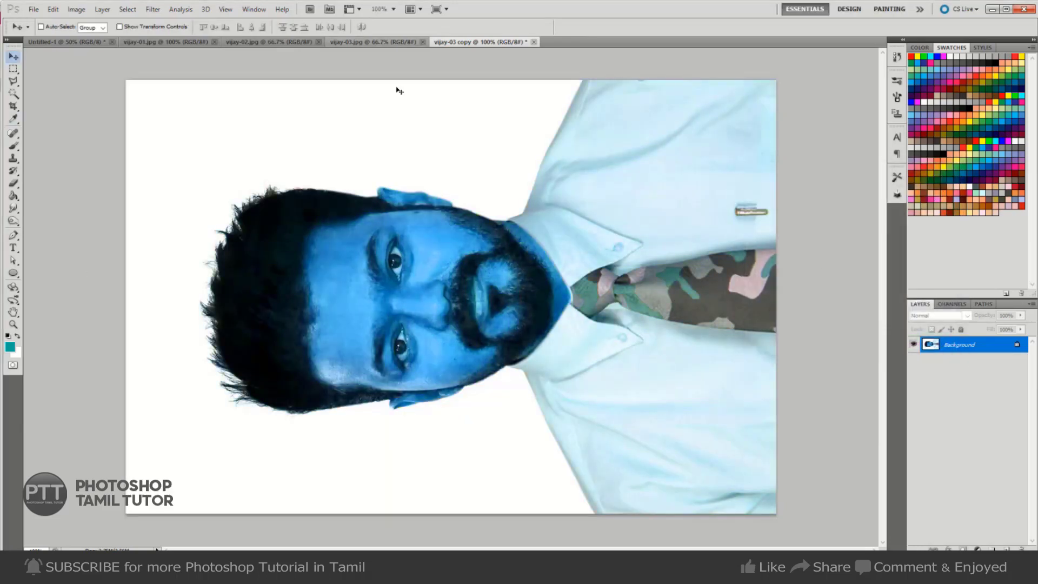
{"action": "left_click", "coordinate": [168, 41]}
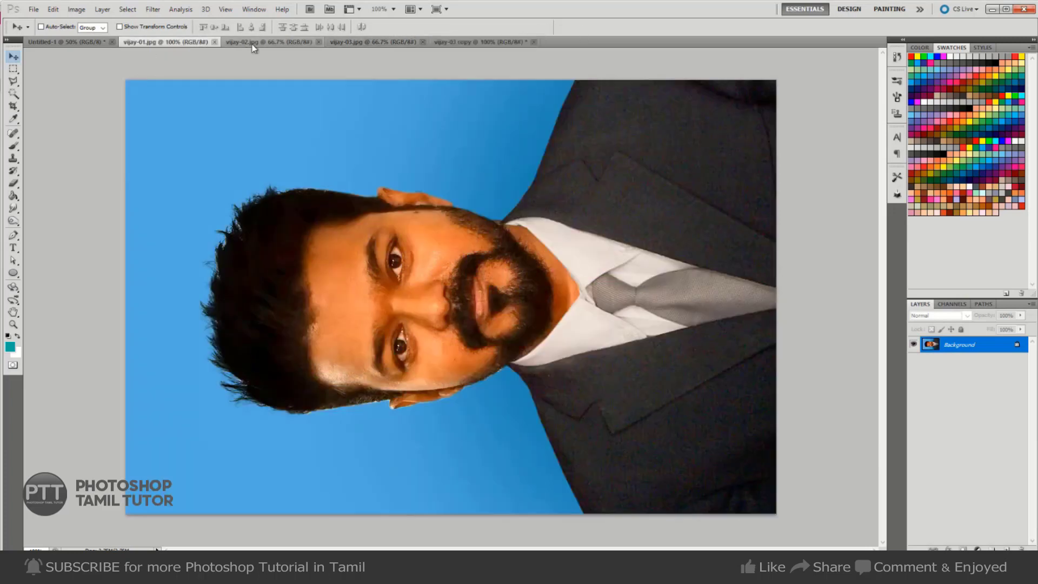
{"action": "left_click", "coordinate": [257, 42]}
{"action": "left_click", "coordinate": [376, 42]}
{"action": "left_click", "coordinate": [471, 42]}
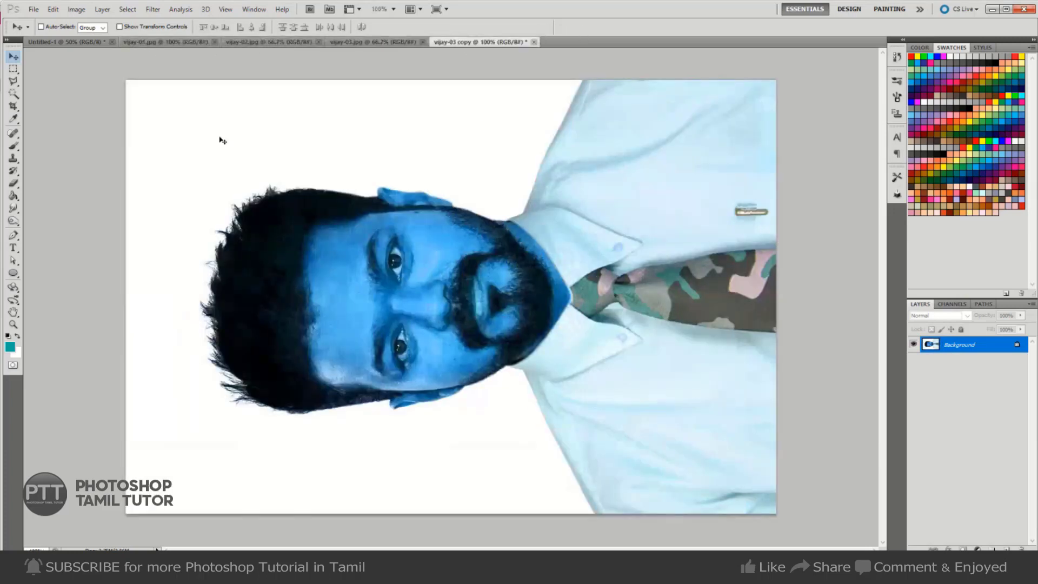
{"action": "left_click", "coordinate": [66, 42]}
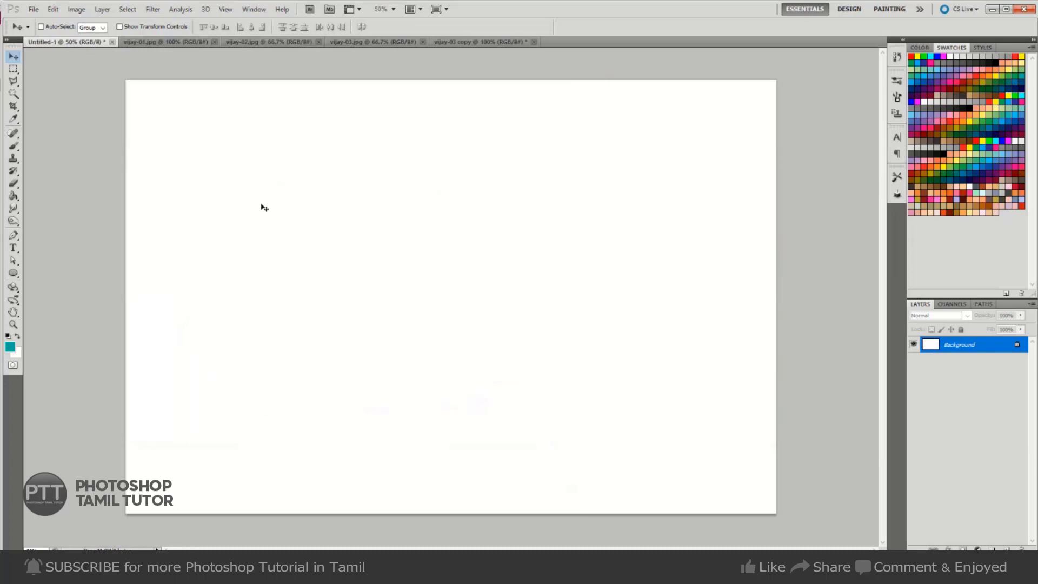
- Paste the vijay-01 portrait into the blank sheet as Layer 1, closing the original and selecting the whole sheet
{"action": "left_click", "coordinate": [166, 43]}
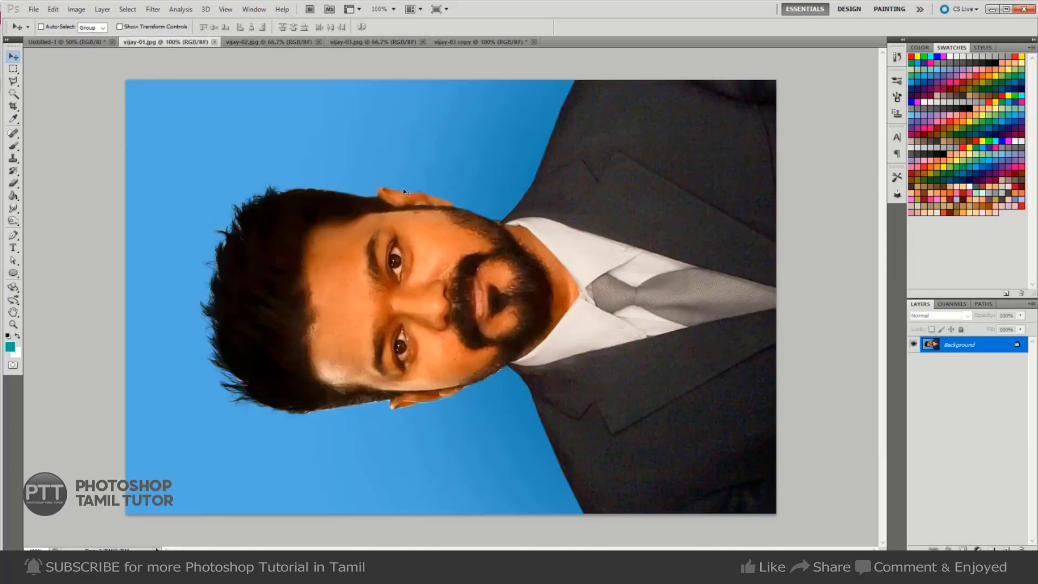
{"action": "key", "text": "ctrl+a"}
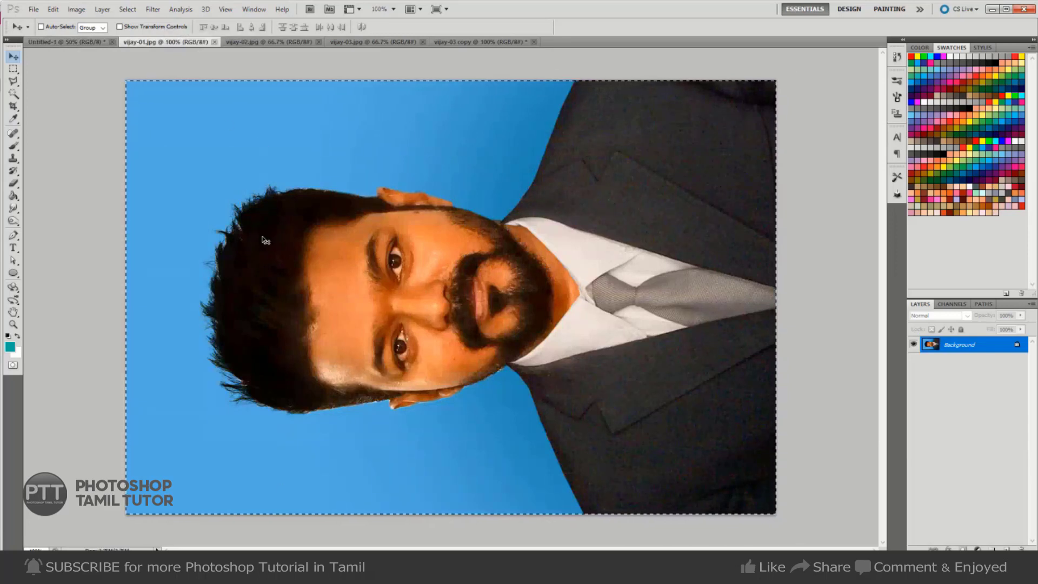
{"action": "key", "text": "ctrl+w"}
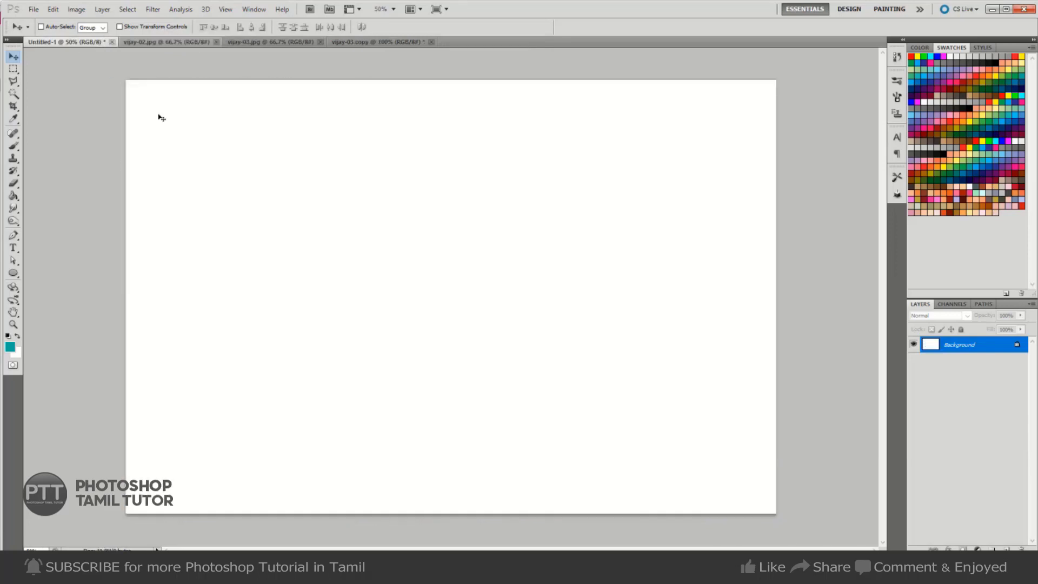
{"action": "key", "text": "ctrl+v"}
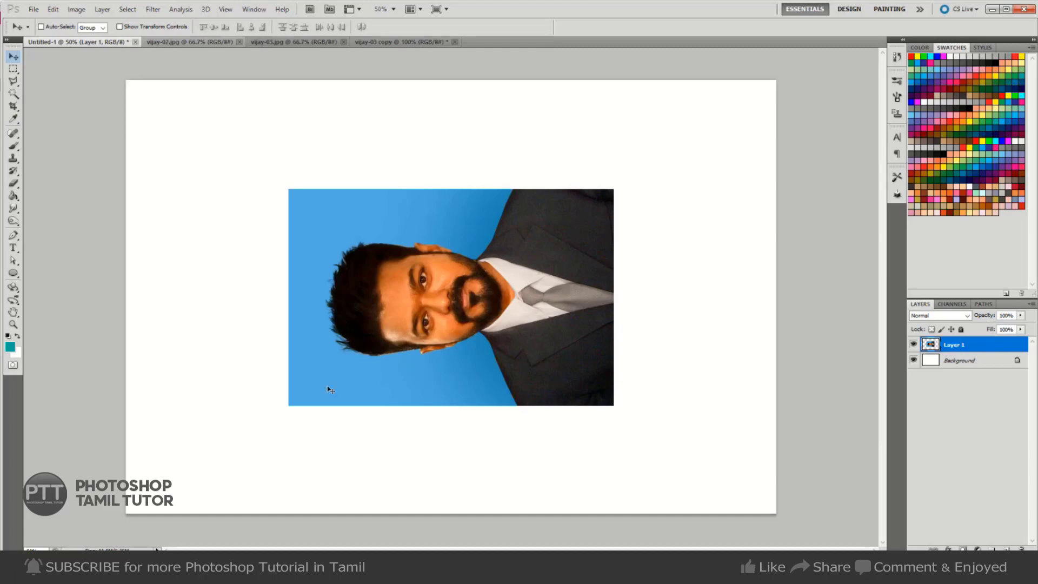
{"action": "key", "text": "ctrl+a"}
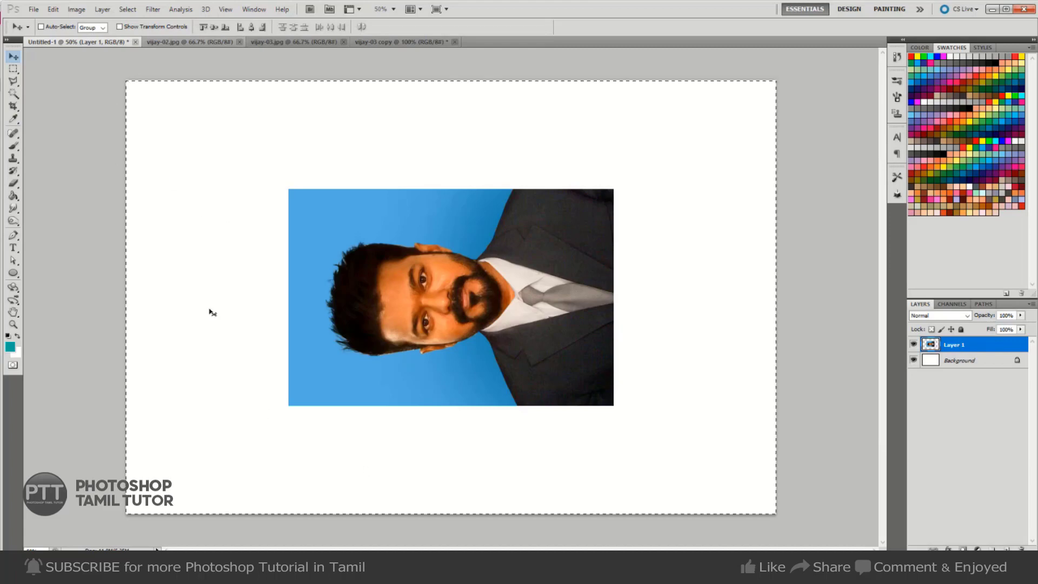
{"action": "left_click", "coordinate": [103, 9]}
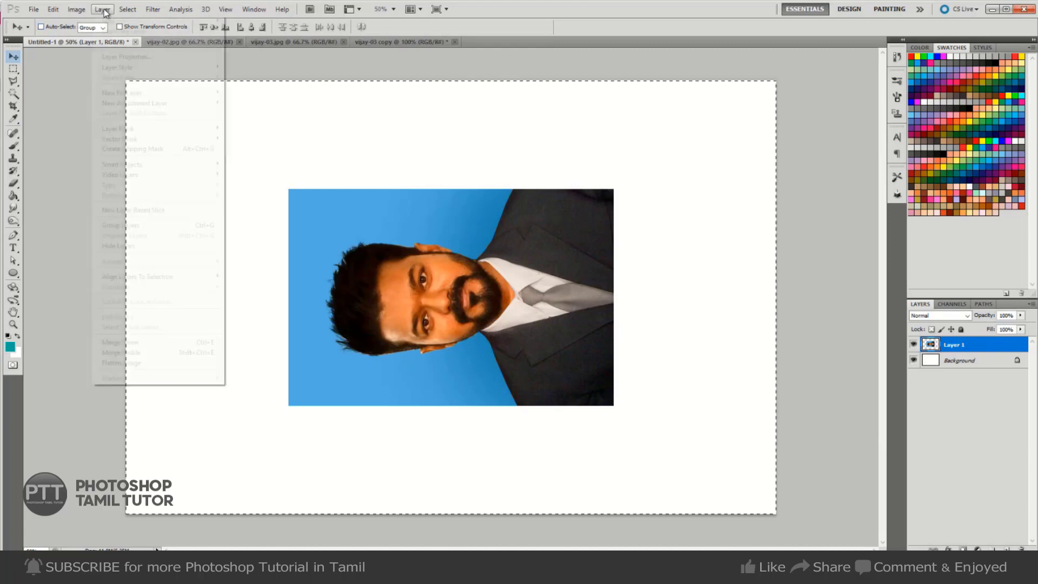
{"action": "left_click", "coordinate": [104, 11]}
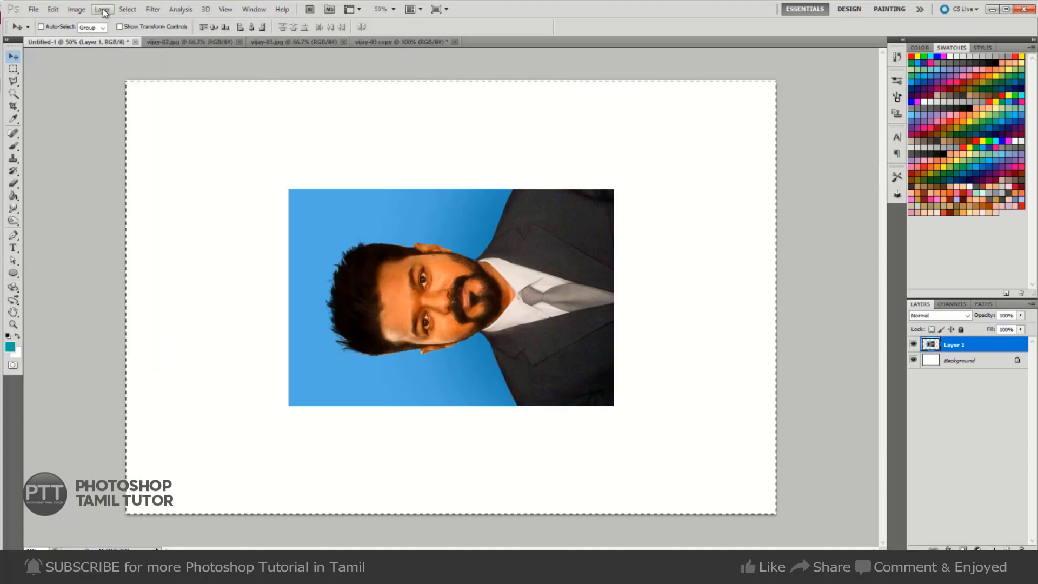
{"action": "left_click", "coordinate": [105, 11]}
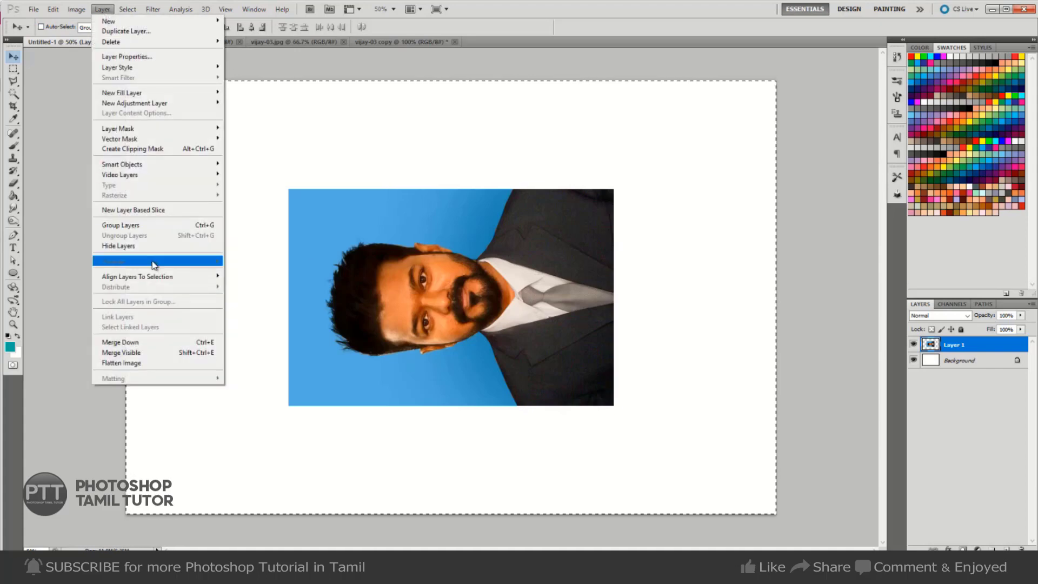
{"action": "mouse_move", "coordinate": [137, 277]}
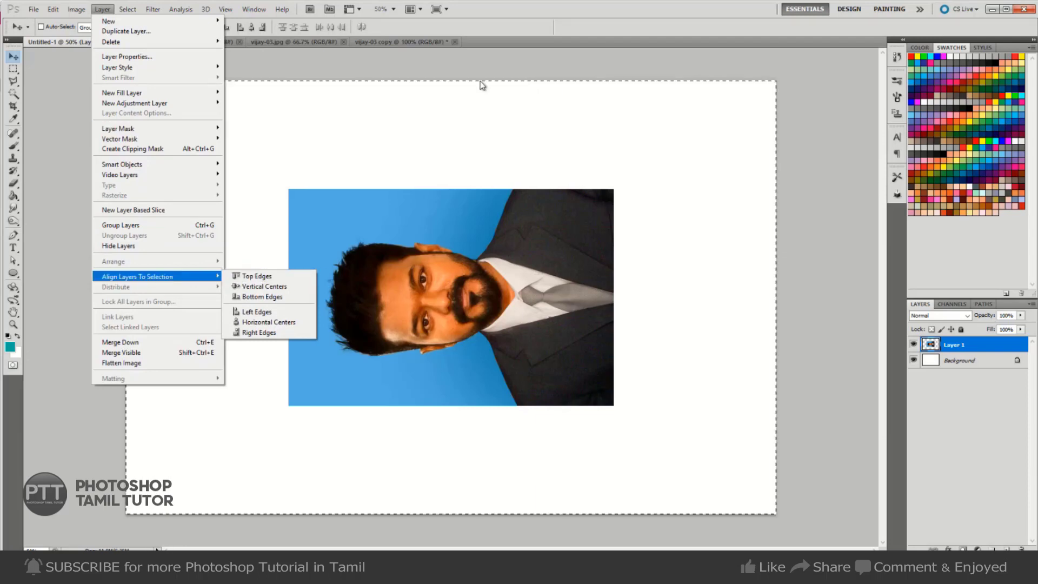
- Align the blue-background portrait layer to the sheet's top and left edges
{"action": "left_click", "coordinate": [281, 277]}
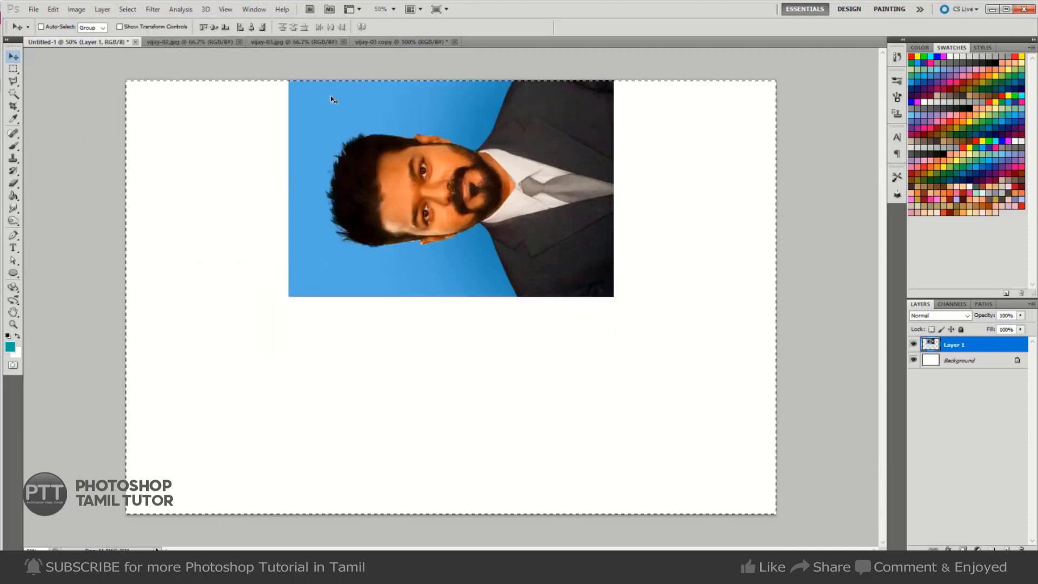
{"action": "left_click", "coordinate": [103, 9]}
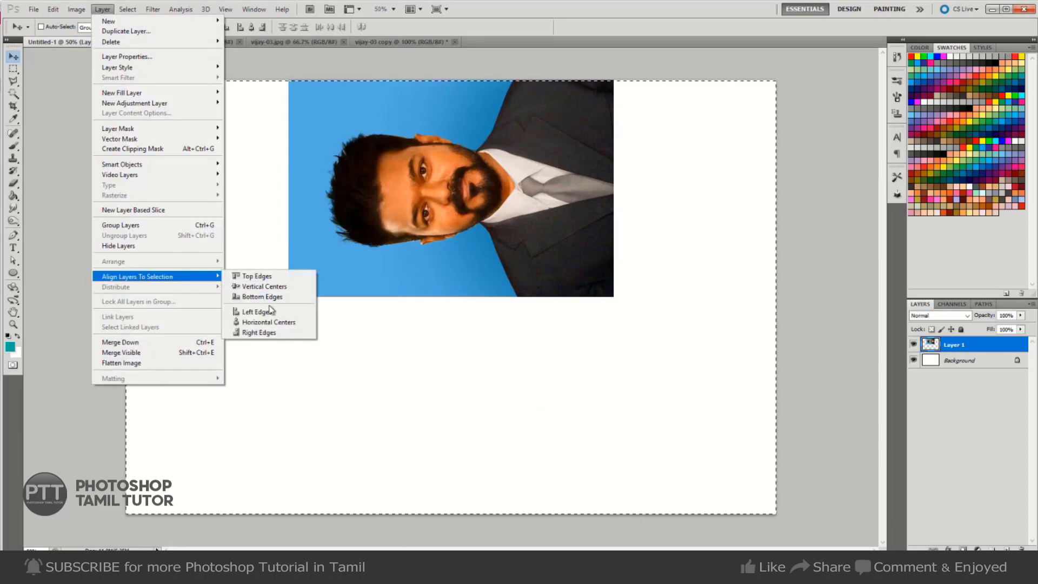
{"action": "left_click", "coordinate": [270, 312]}
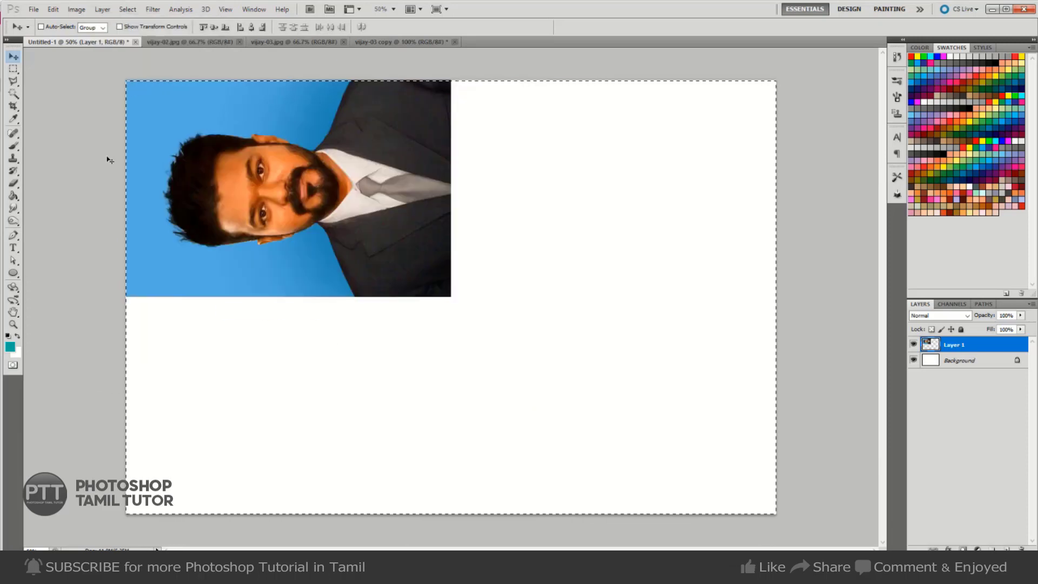
{"action": "left_click", "coordinate": [199, 44]}
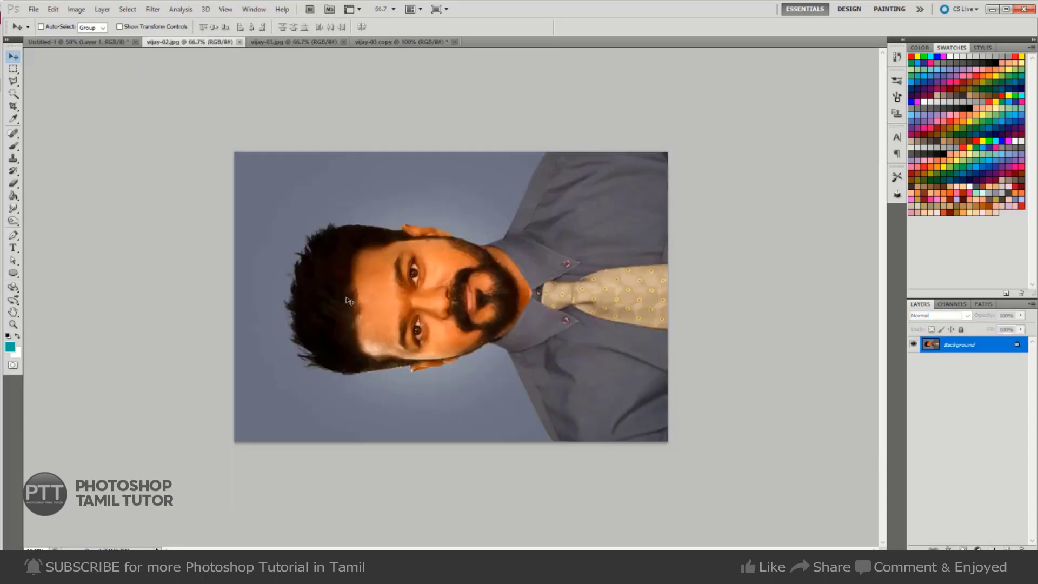
- Copy the vijay-02 photo into the sheet as Layer 2, close the original, and select the whole sheet
{"action": "key", "text": "ctrl+a"}
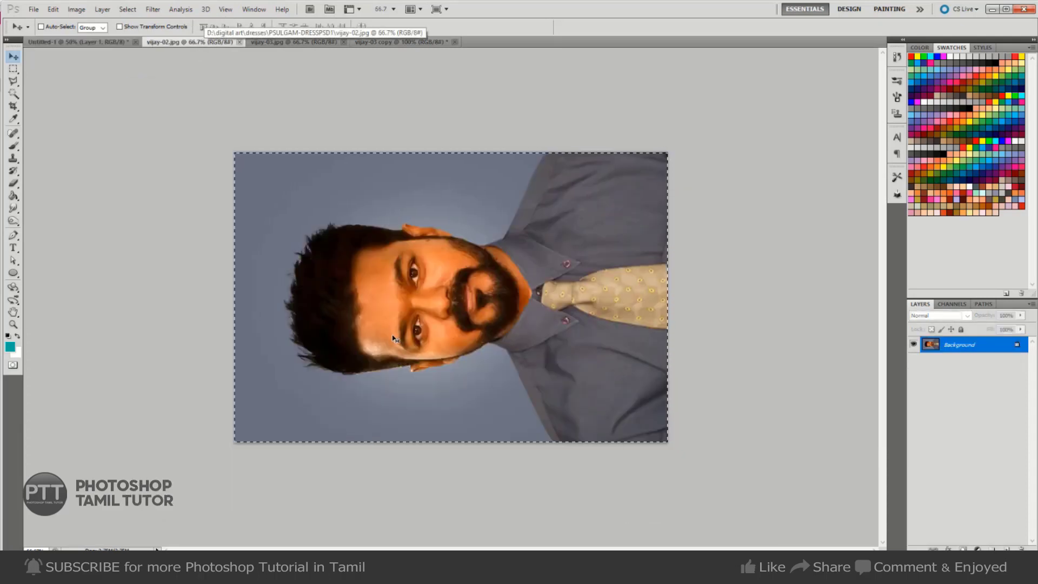
{"action": "key", "text": "ctrl+c"}
{"action": "key", "text": "ctrl+w"}
{"action": "key", "text": "ctrl+v"}
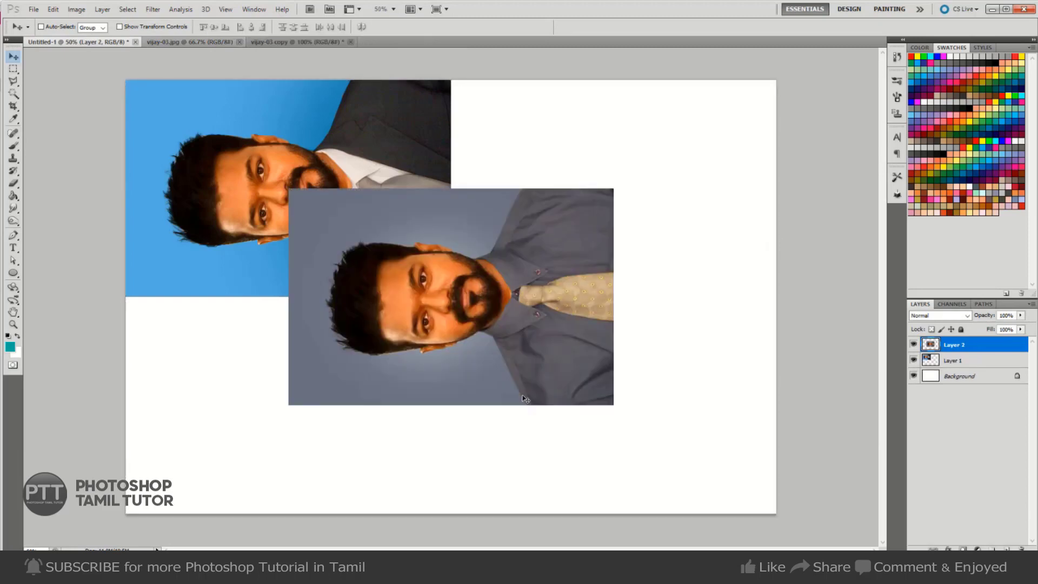
{"action": "key", "text": "ctrl+a"}
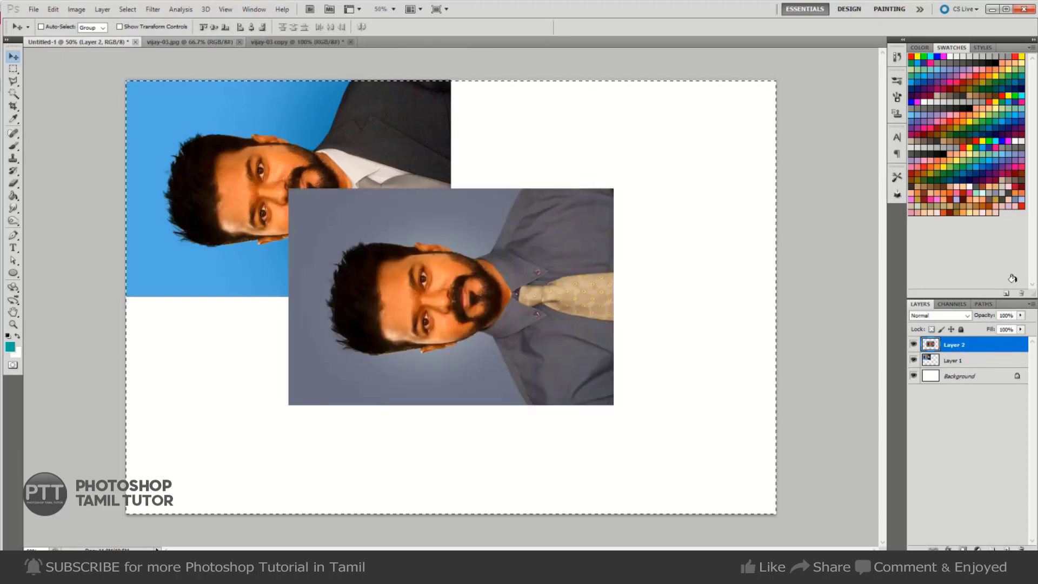
- Align the grey portrait to the sheet's top and right edges, then deselect
{"action": "left_click", "coordinate": [102, 10]}
{"action": "mouse_move", "coordinate": [136, 276]}
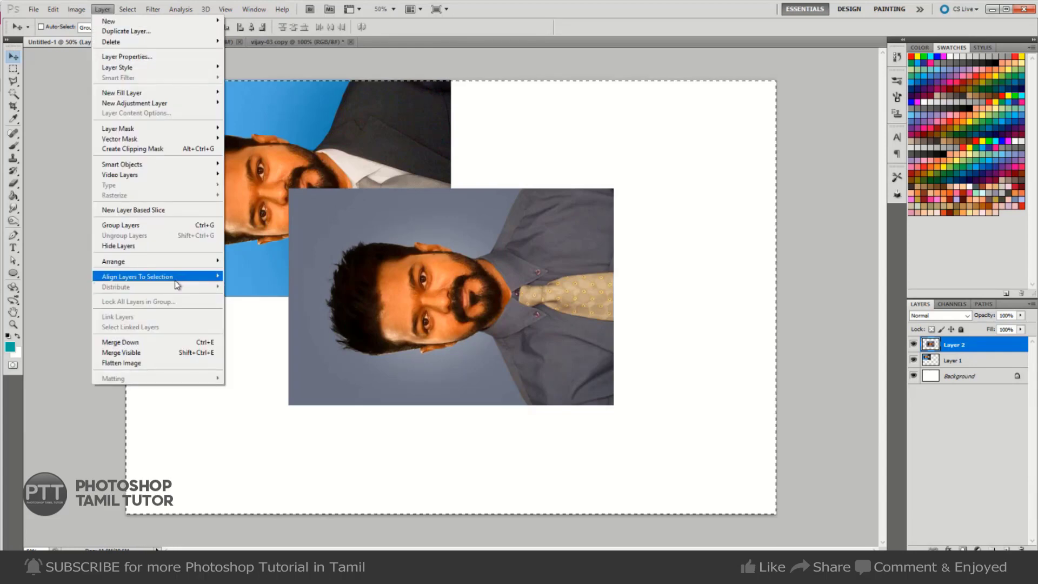
{"action": "left_click", "coordinate": [255, 276]}
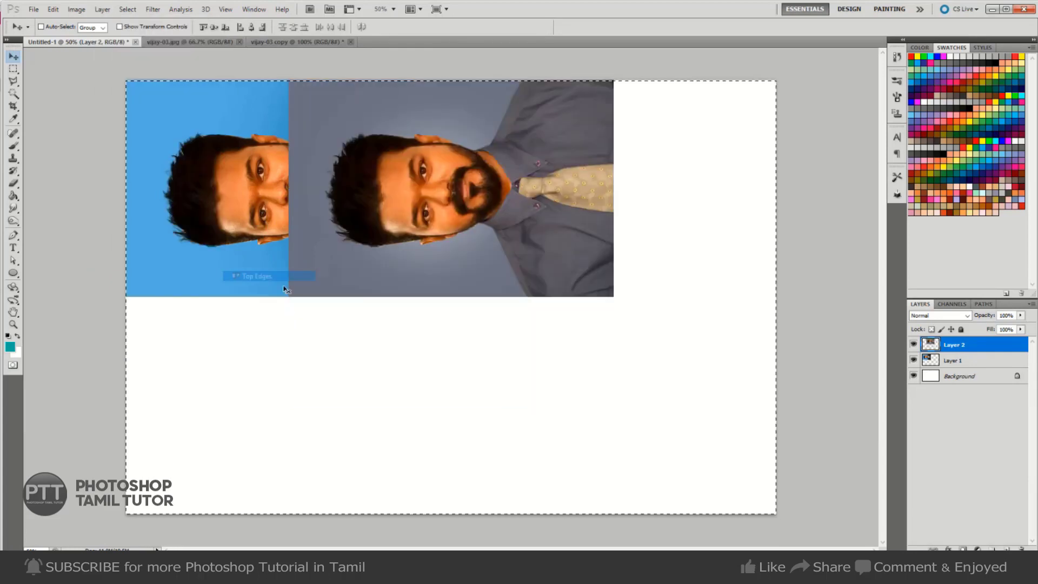
{"action": "left_click", "coordinate": [102, 10]}
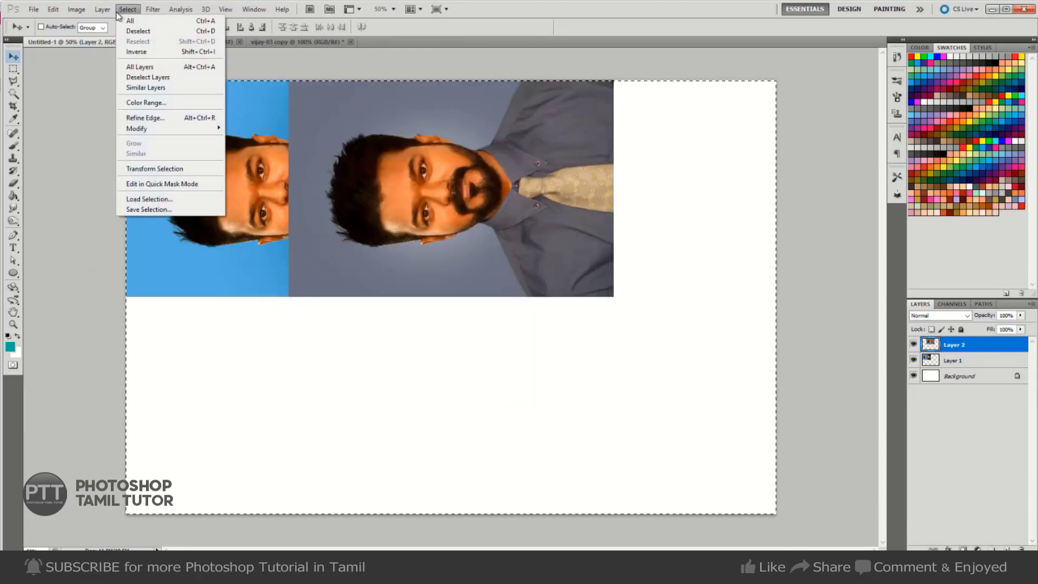
{"action": "mouse_move", "coordinate": [138, 277]}
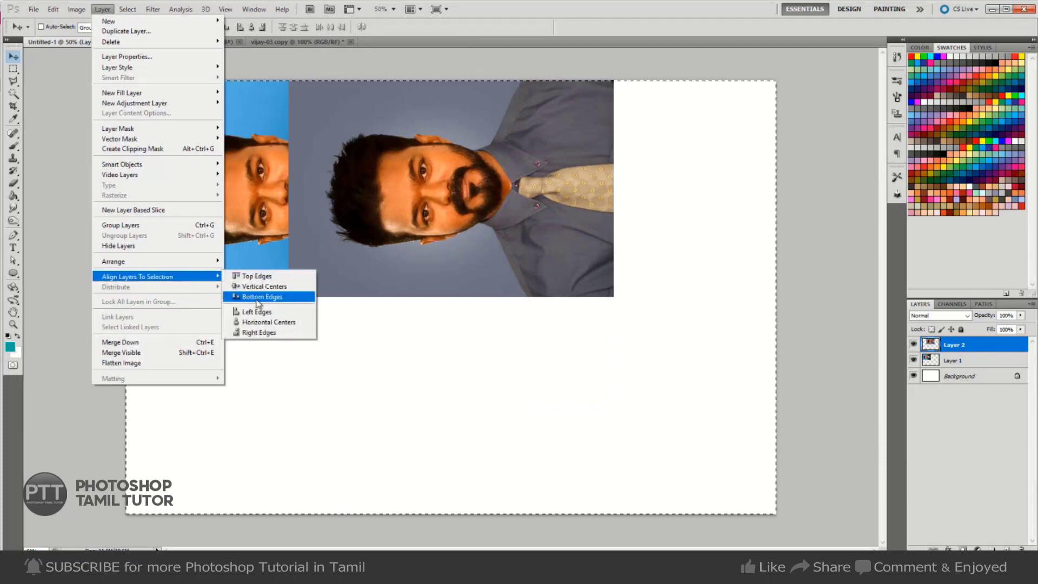
{"action": "left_click", "coordinate": [269, 332]}
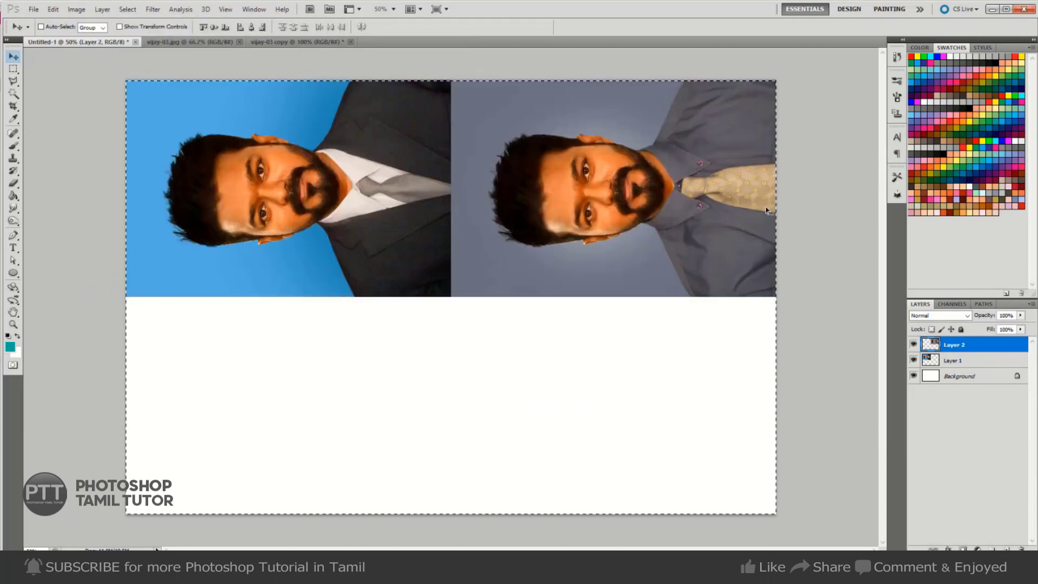
{"action": "key", "text": "ctrl+d"}
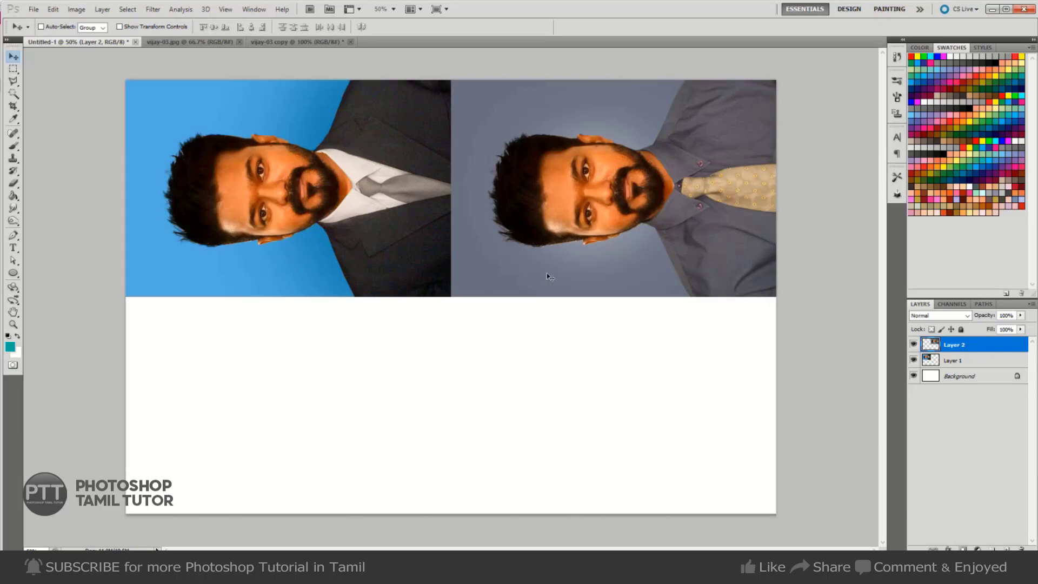
{"action": "left_click", "coordinate": [200, 41]}
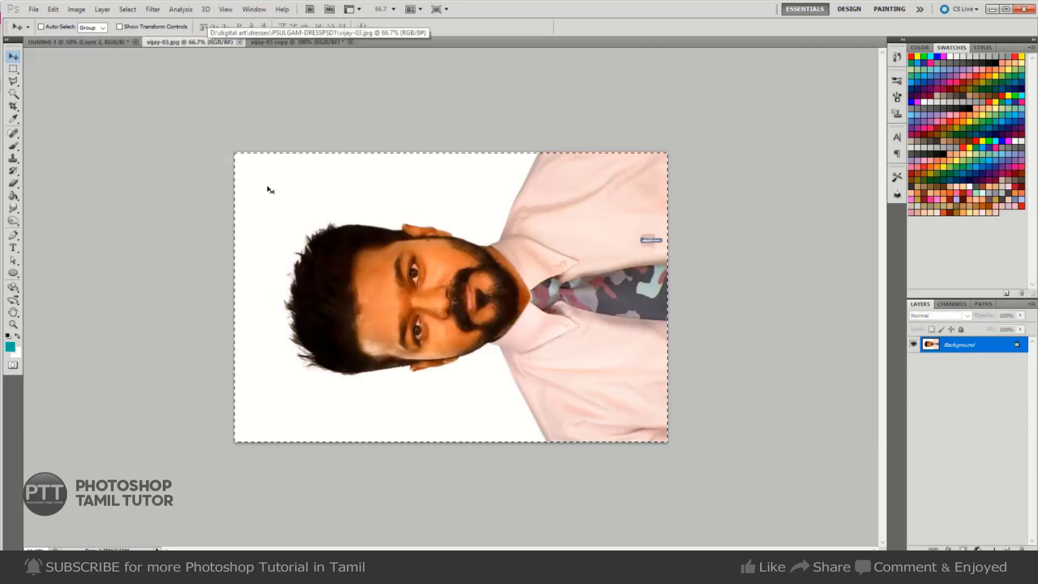
- Close vijay-03 and paste the pink-shirt portrait onto the sheet as Layer 3, selecting the whole canvas
{"action": "key", "text": "ctrl+Tab"}
{"action": "key", "text": "ctrl+w"}
{"action": "key", "text": "ctrl+v"}
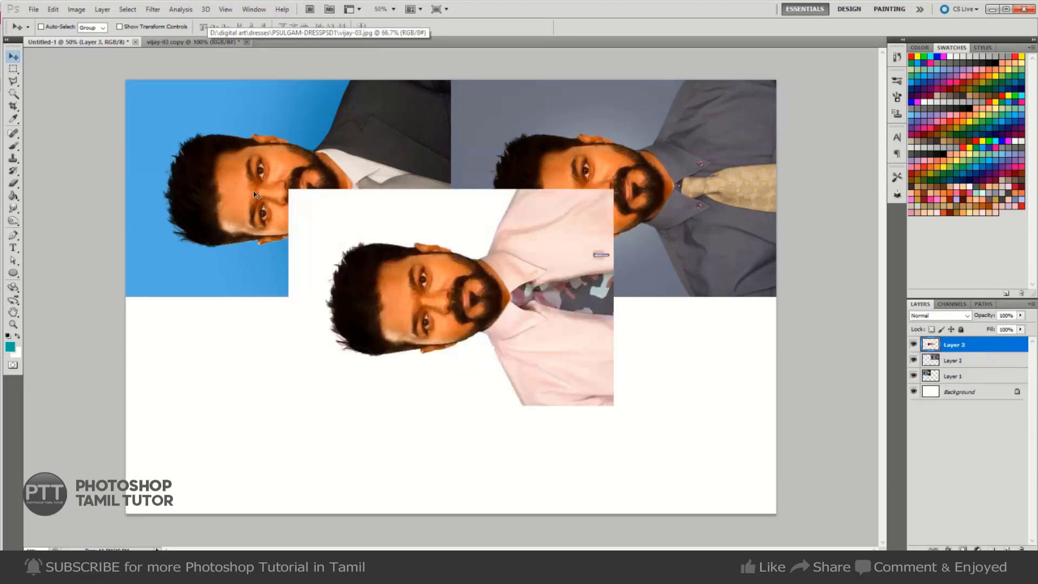
{"action": "key", "text": "ctrl+a"}
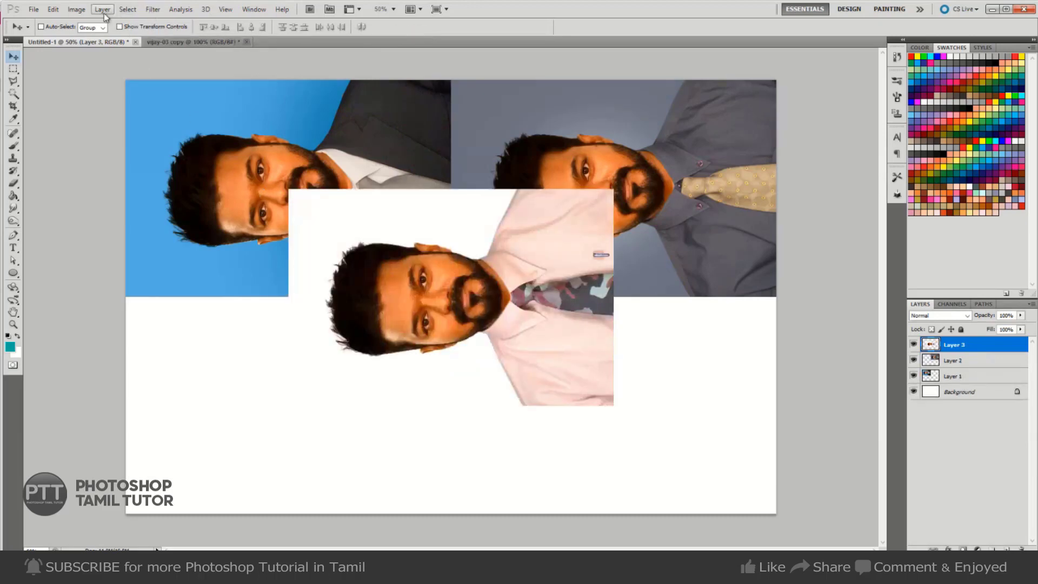
- Align the pink-shirt portrait to the sheet's bottom and left edges
{"action": "left_click", "coordinate": [102, 9]}
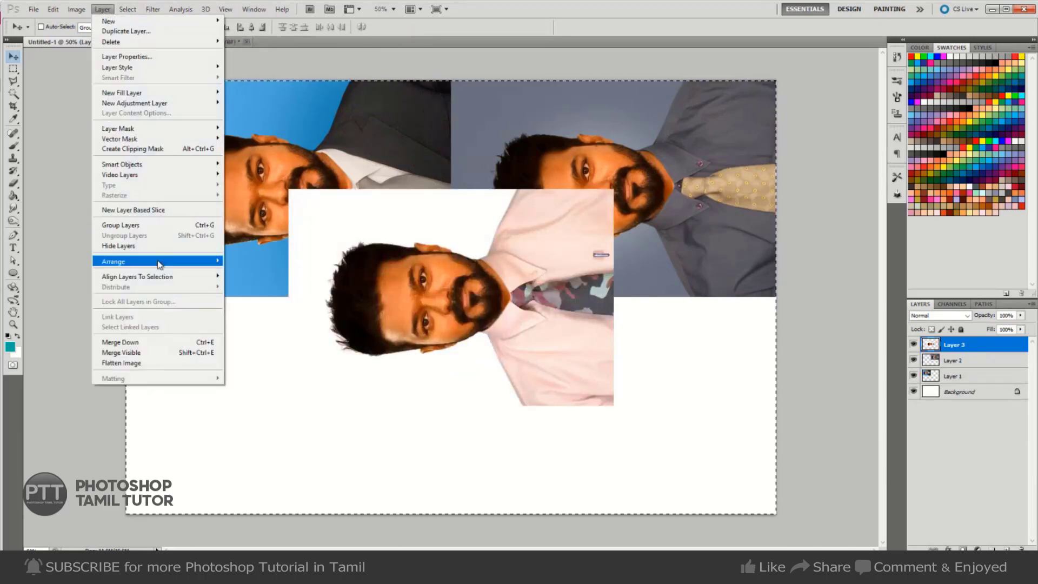
{"action": "mouse_move", "coordinate": [138, 277]}
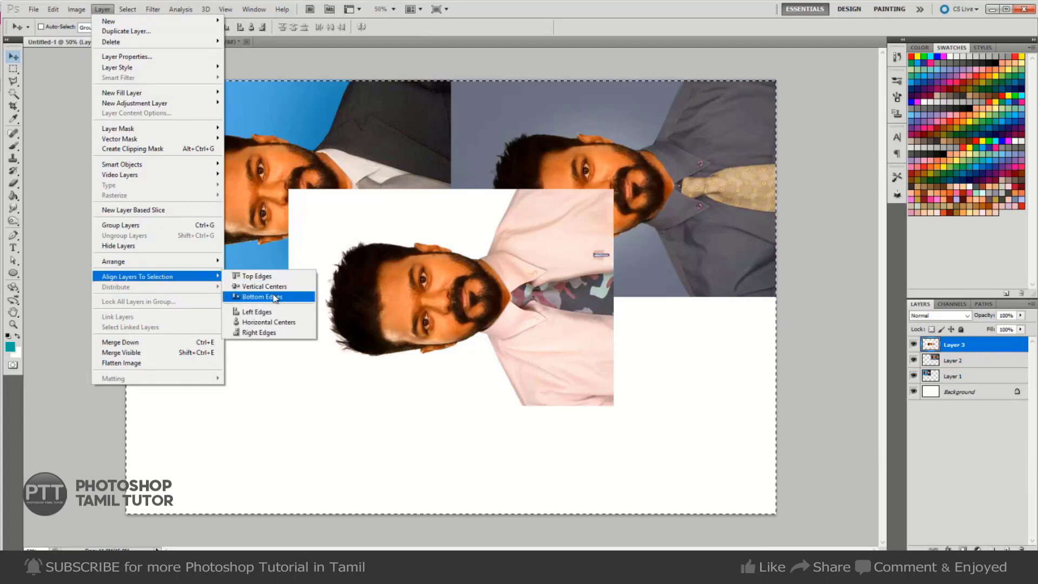
{"action": "left_click", "coordinate": [274, 296]}
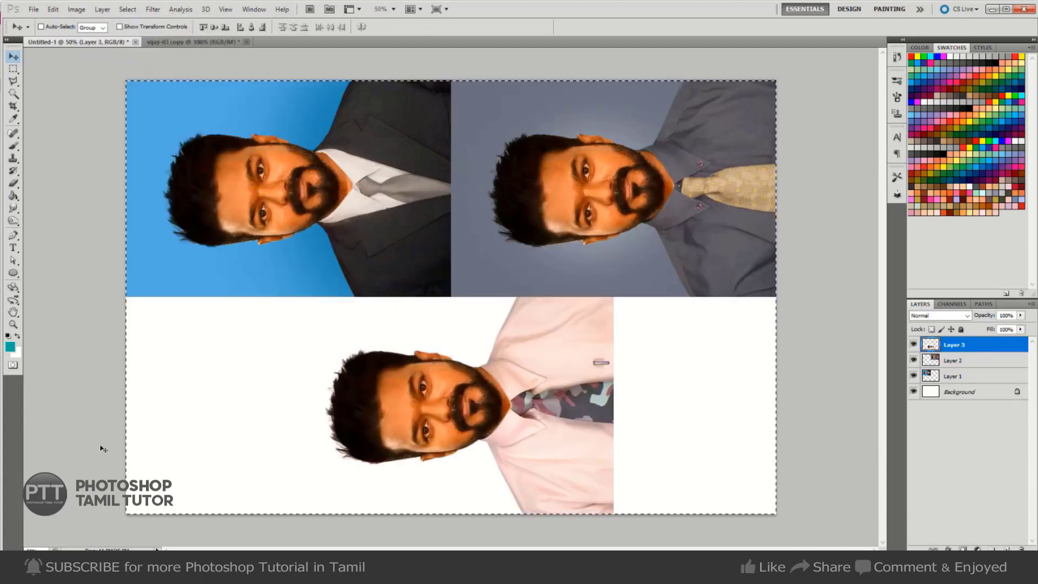
{"action": "left_click", "coordinate": [103, 11]}
{"action": "mouse_move", "coordinate": [113, 261]}
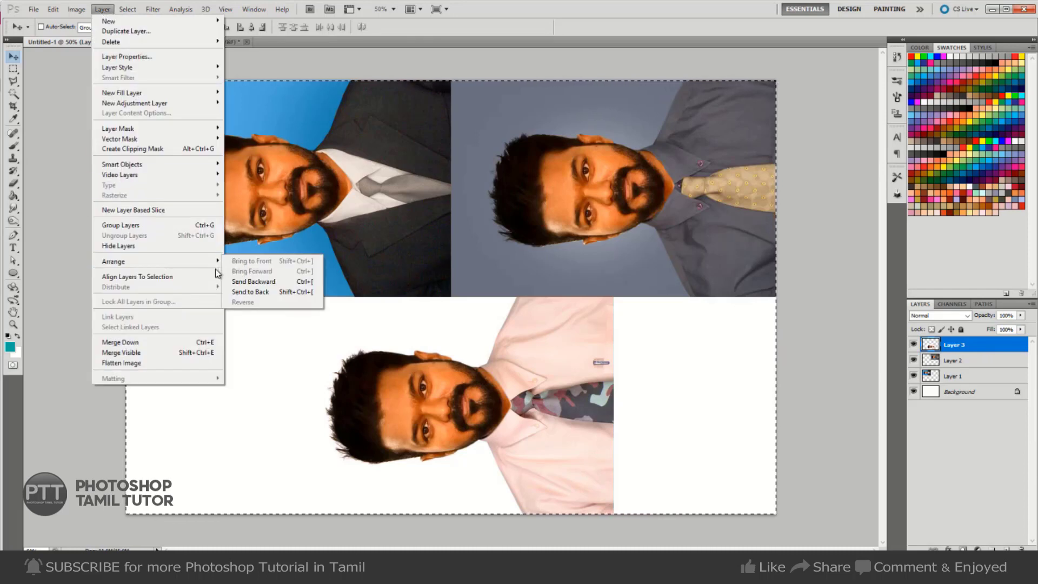
{"action": "mouse_move", "coordinate": [136, 277]}
{"action": "left_click", "coordinate": [256, 312]}
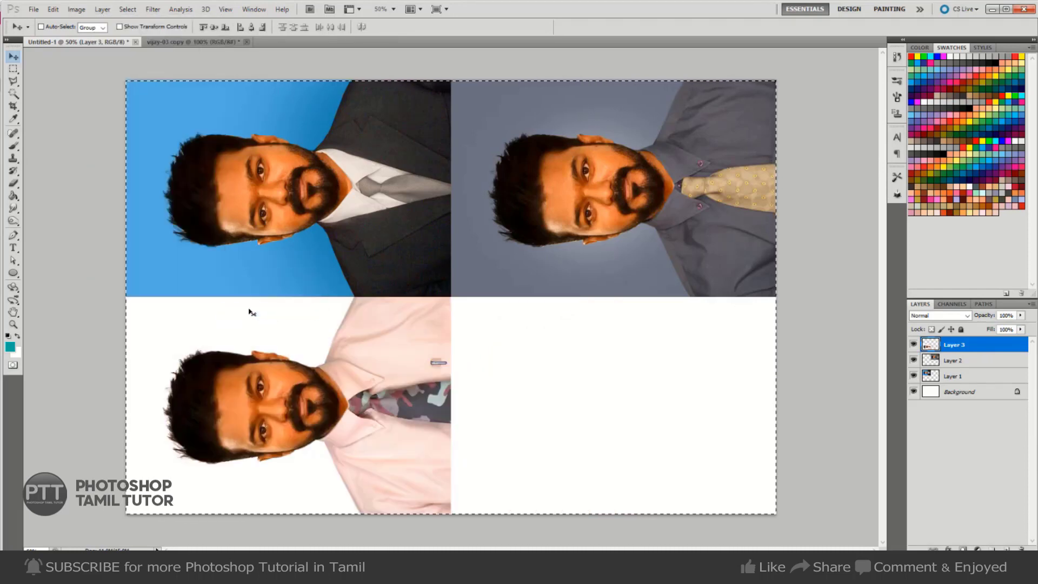
{"action": "key", "text": "ctrl+Tab"}
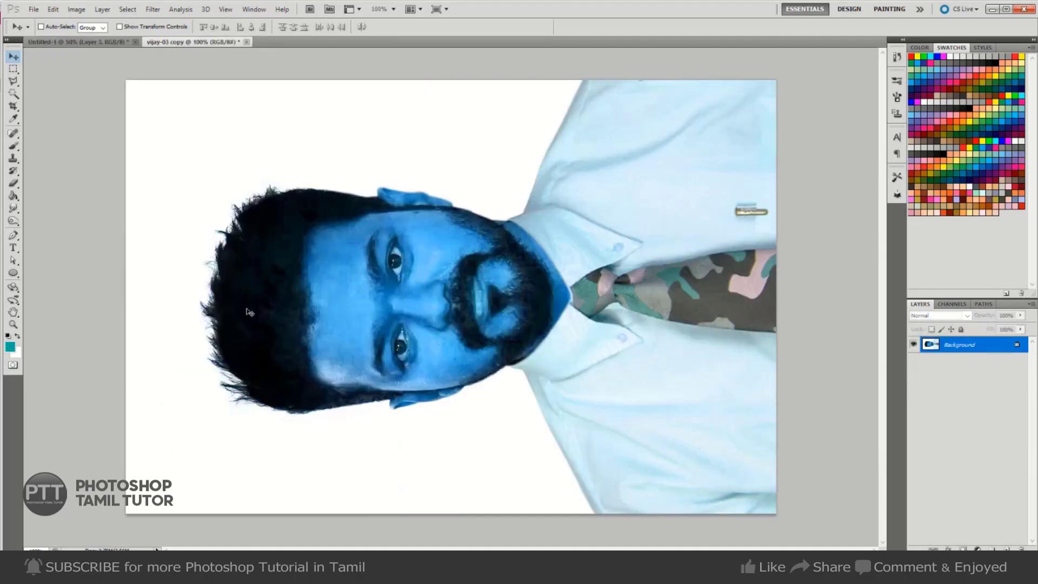
- Close the vijay-03 copy without saving and paste it onto the sheet as Layer 4, selecting the whole canvas
{"action": "key", "text": "ctrl+w"}
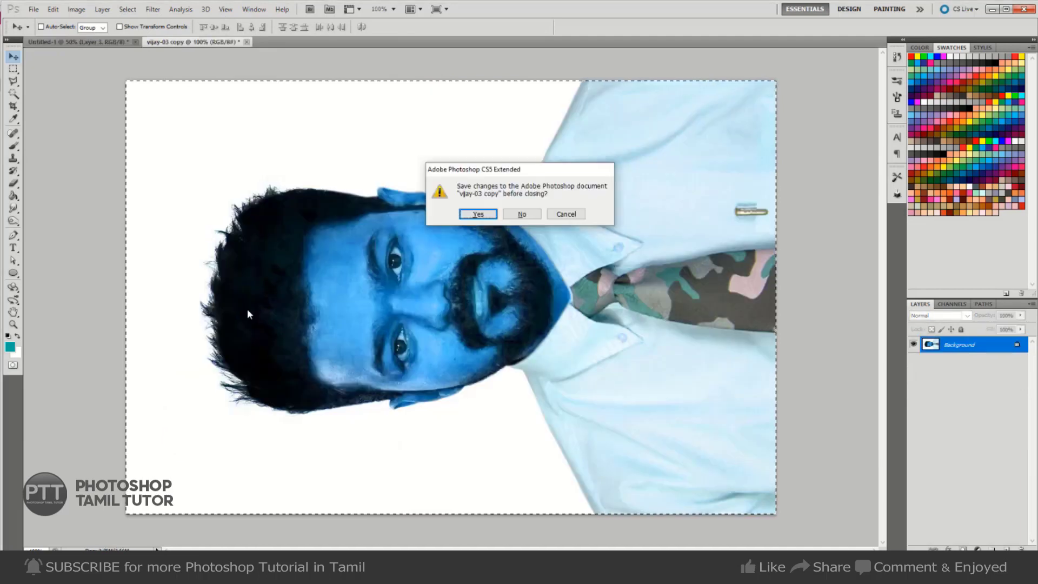
{"action": "left_click", "coordinate": [520, 214]}
{"action": "key", "text": "ctrl+v"}
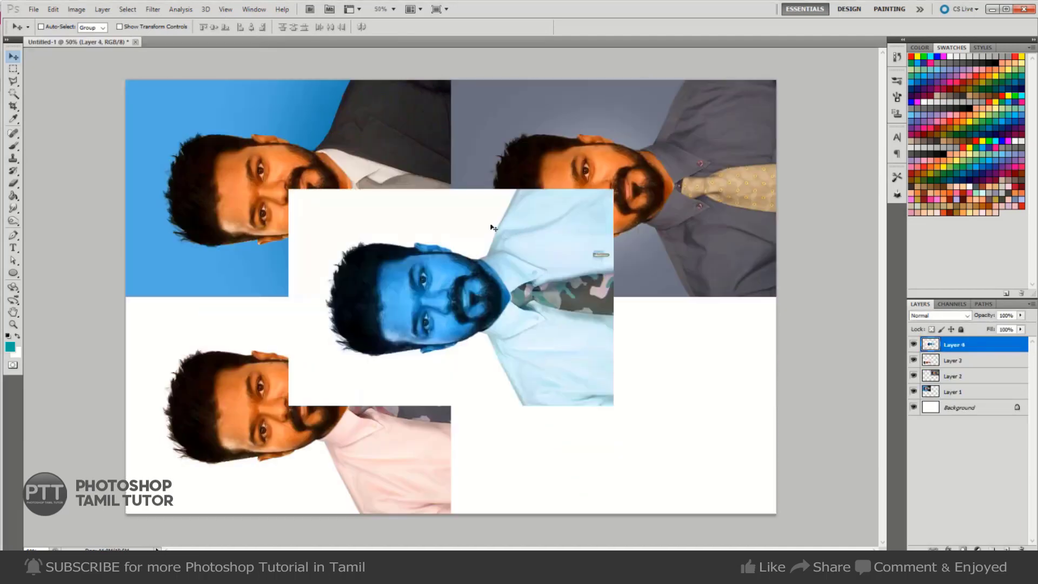
{"action": "key", "text": "ctrl+a"}
- Align the blue portrait to the sheet's right and bottom edges, deselect, and close the finished sheet
{"action": "left_click", "coordinate": [102, 10]}
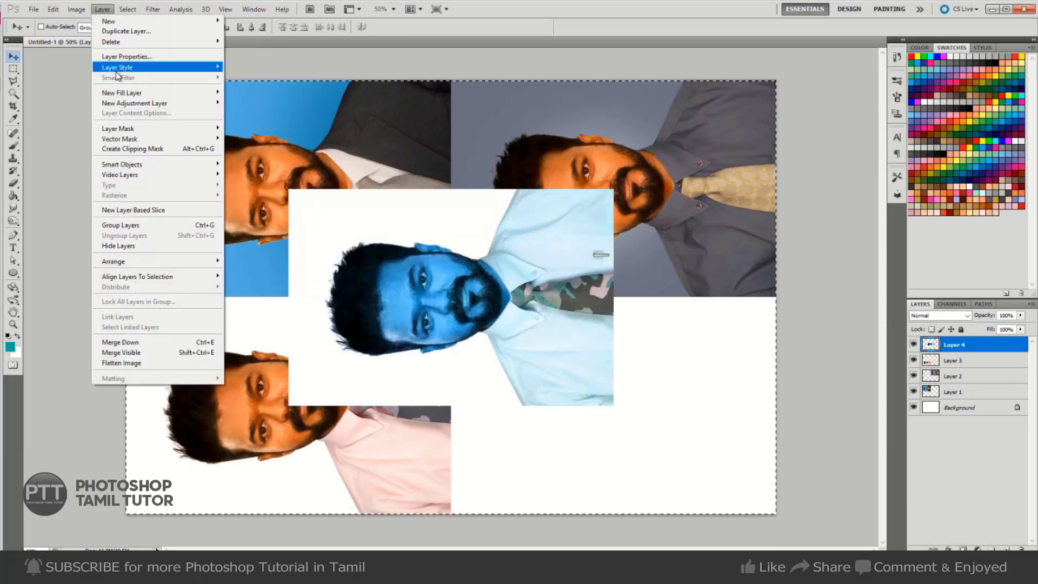
{"action": "mouse_move", "coordinate": [137, 277]}
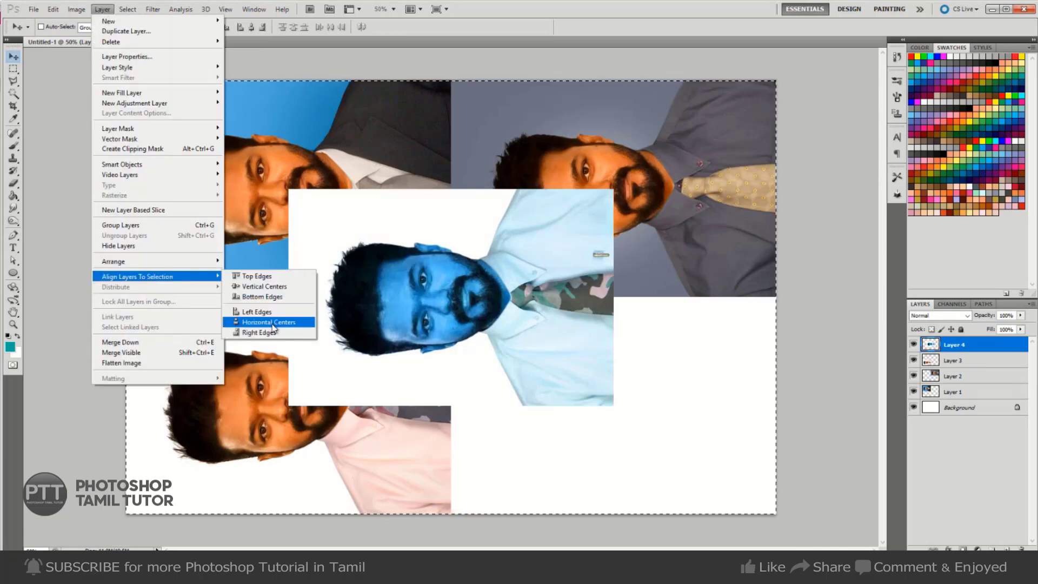
{"action": "left_click", "coordinate": [275, 332]}
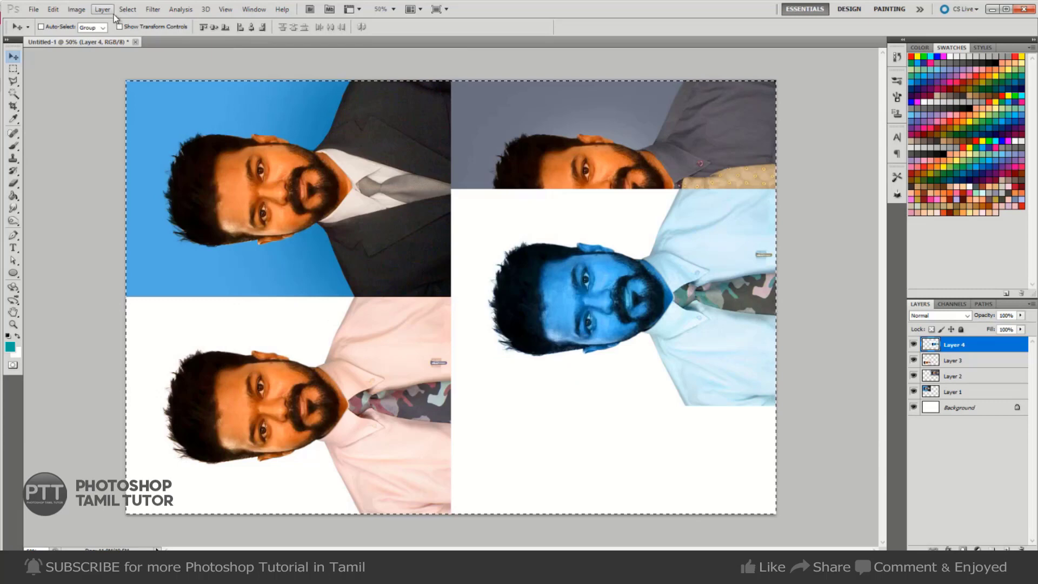
{"action": "left_click", "coordinate": [101, 9]}
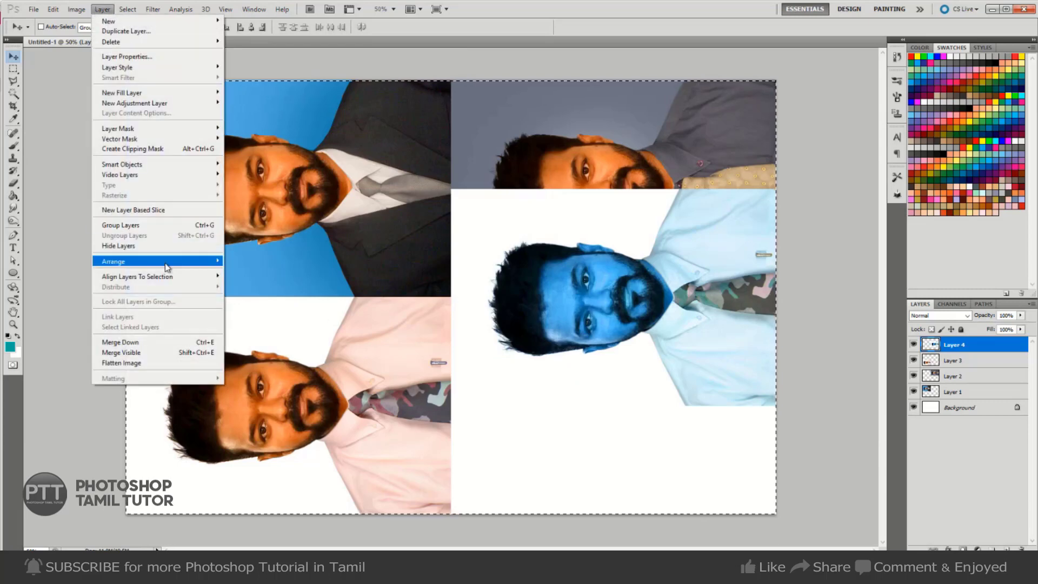
{"action": "mouse_move", "coordinate": [136, 277]}
{"action": "left_click", "coordinate": [262, 294]}
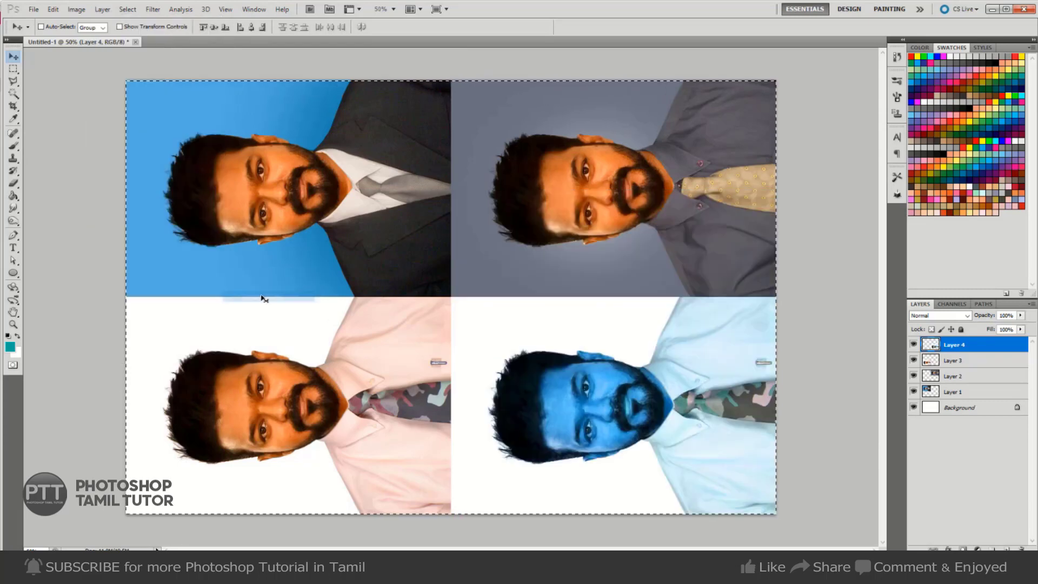
{"action": "key", "text": "ctrl+d"}
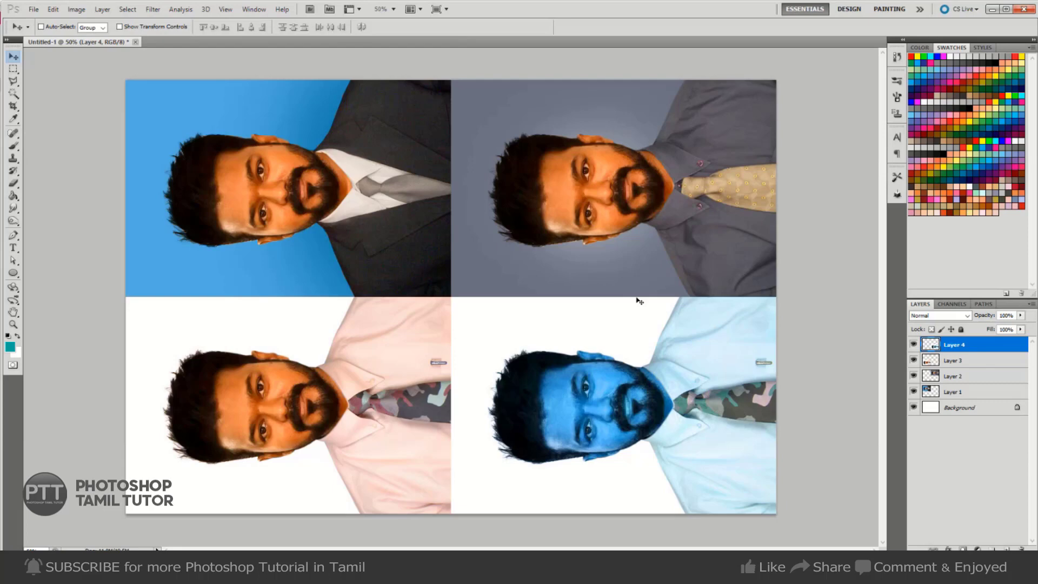
{"action": "key", "text": "ctrl+w"}
- Discard the four-photo sheet's changes, return from Skype to Photoshop, and start a new document
{"action": "left_click", "coordinate": [523, 212]}
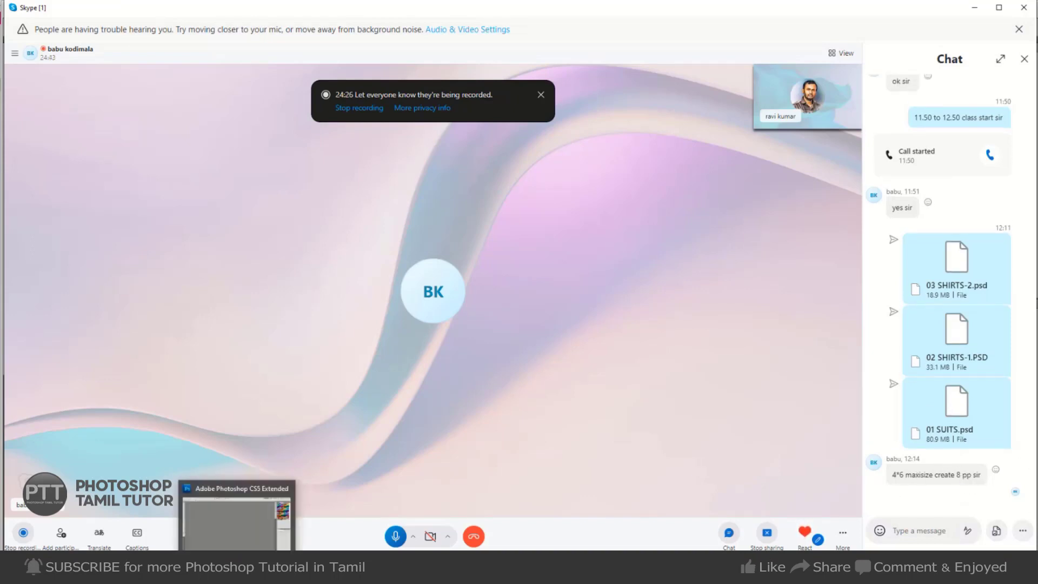
{"action": "left_click", "coordinate": [248, 527]}
{"action": "key", "text": "ctrl+n"}
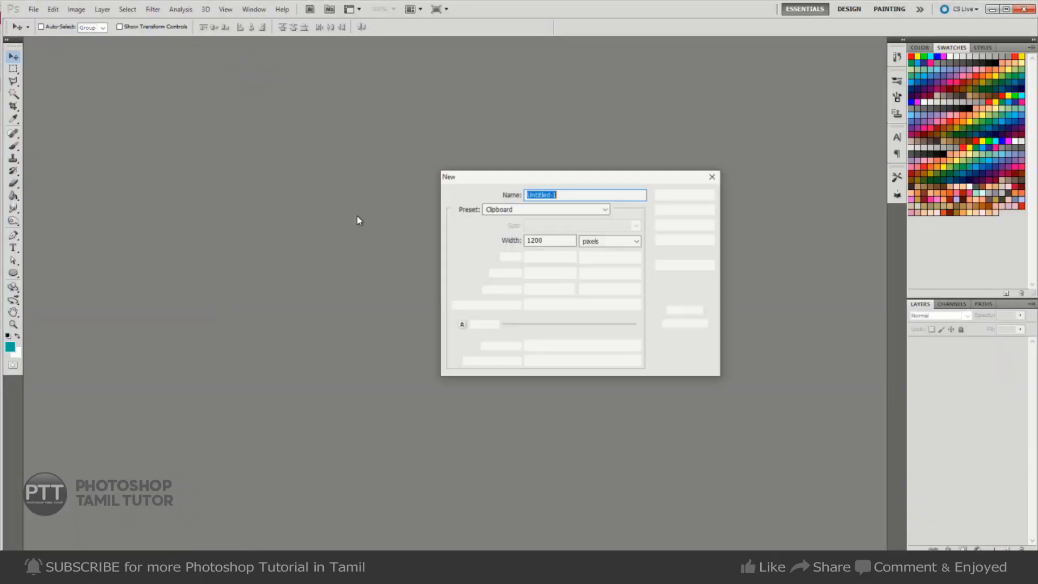
- Create a blank 6x4 inch sheet with sizes measured in inches
{"action": "left_click", "coordinate": [619, 241]}
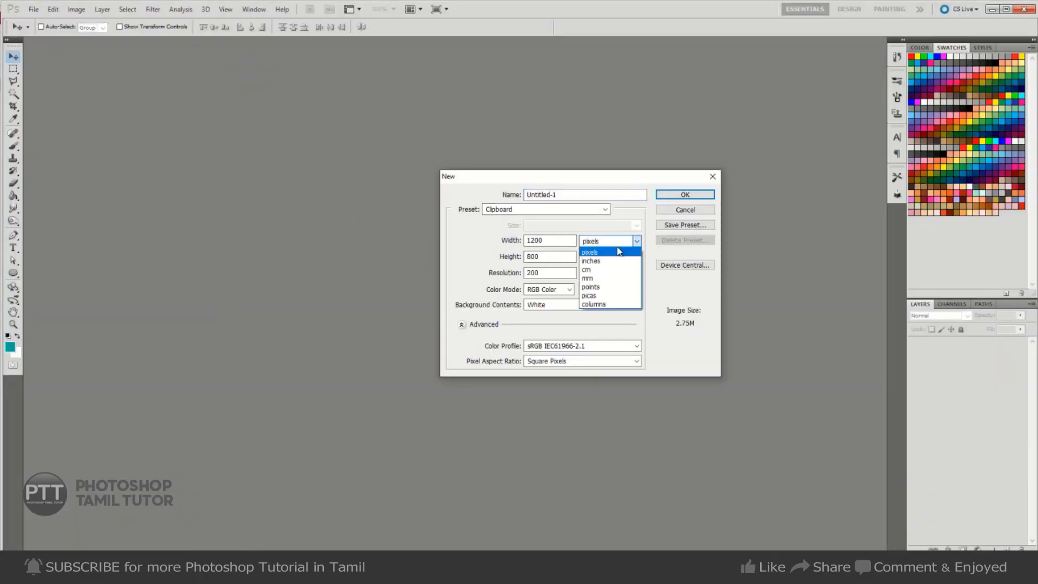
{"action": "left_click", "coordinate": [620, 261]}
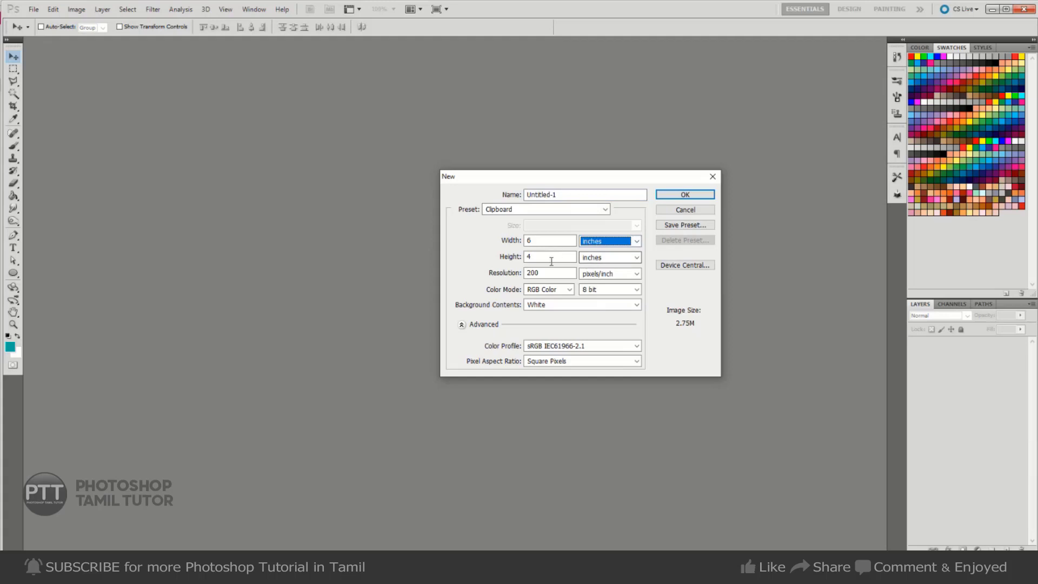
{"action": "left_click", "coordinate": [699, 196]}
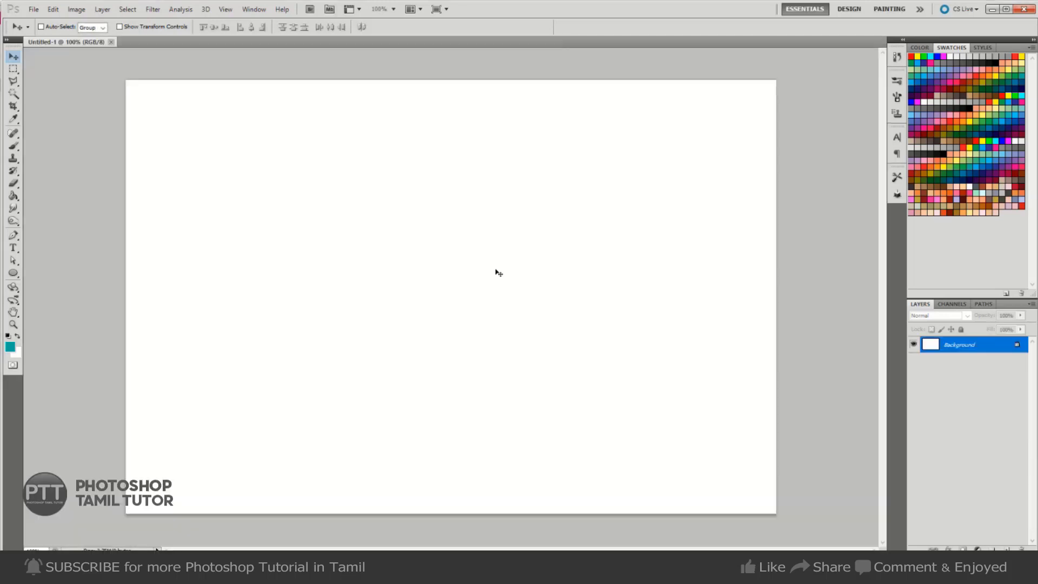
- Trial-fill the sheet with saved portrait patterns using the Paint Bucket, undoing each fill
{"action": "key", "text": "g"}
{"action": "left_click", "coordinate": [101, 27]}
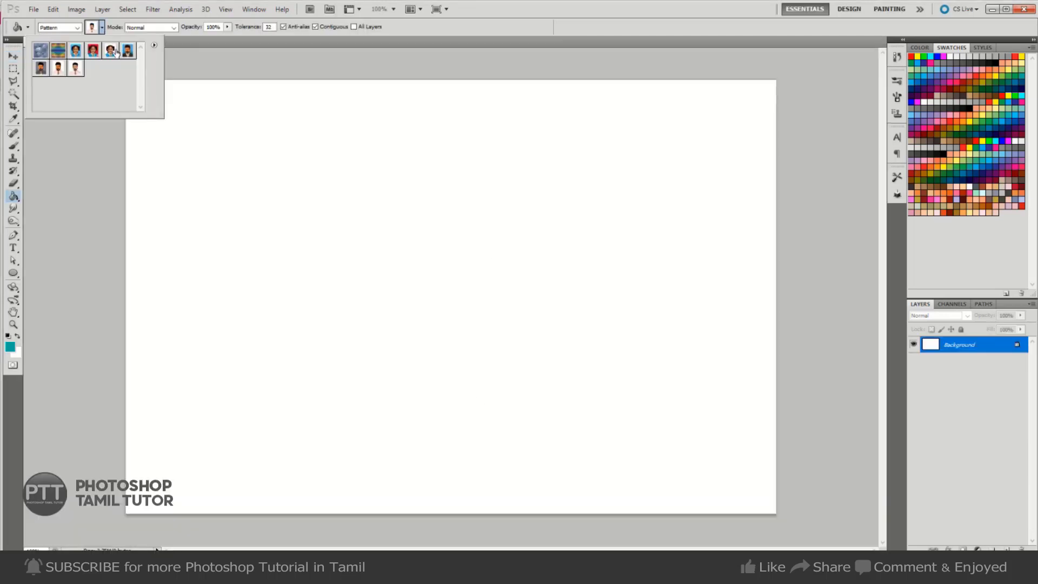
{"action": "left_click", "coordinate": [126, 56]}
{"action": "left_click", "coordinate": [227, 159]}
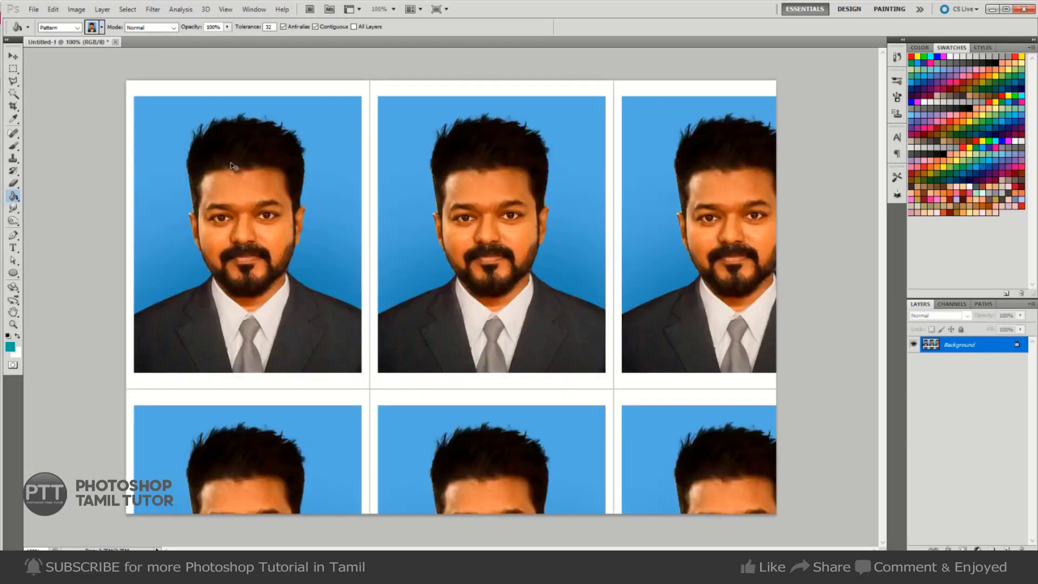
{"action": "key", "text": "ctrl+z"}
{"action": "left_click", "coordinate": [102, 27]}
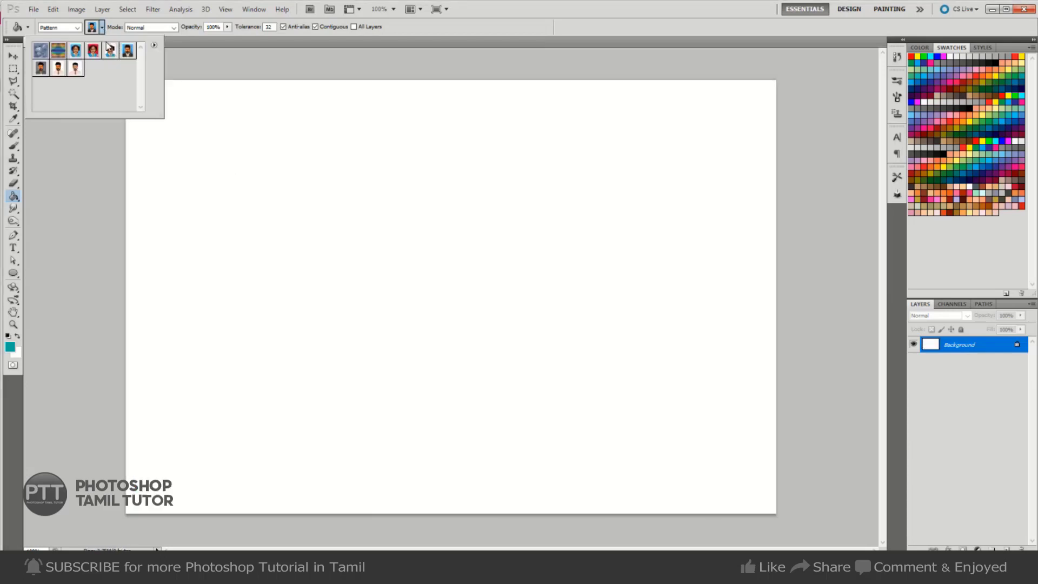
{"action": "left_click", "coordinate": [111, 50]}
{"action": "left_click", "coordinate": [93, 57]}
{"action": "left_click", "coordinate": [251, 173]}
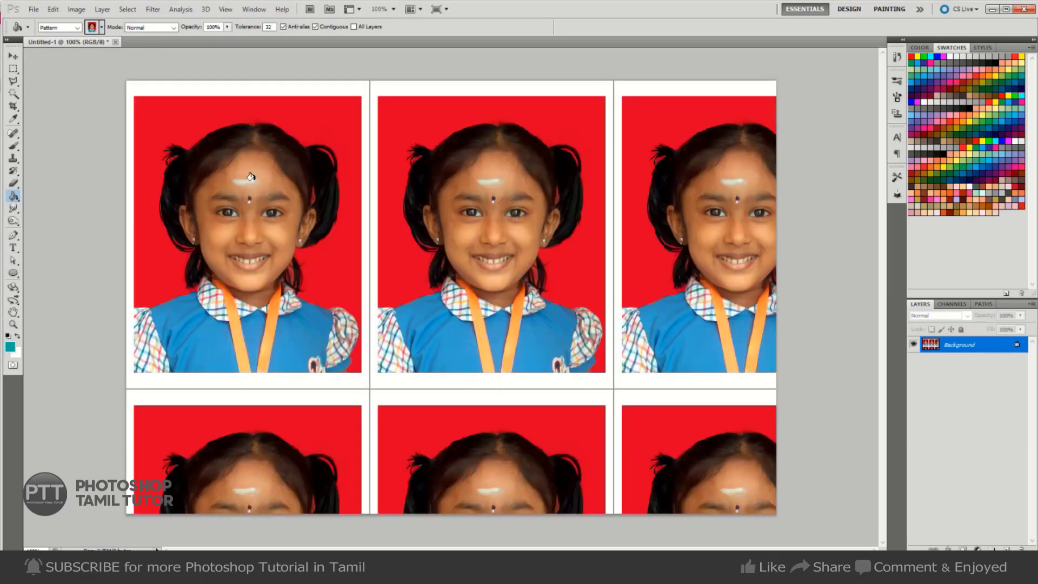
{"action": "key", "text": "ctrl+z"}
- Set the sheet resolution to 200 ppi, fill it with the red-background portrait pattern, then close it
{"action": "key", "text": "ctrl+alt+i"}
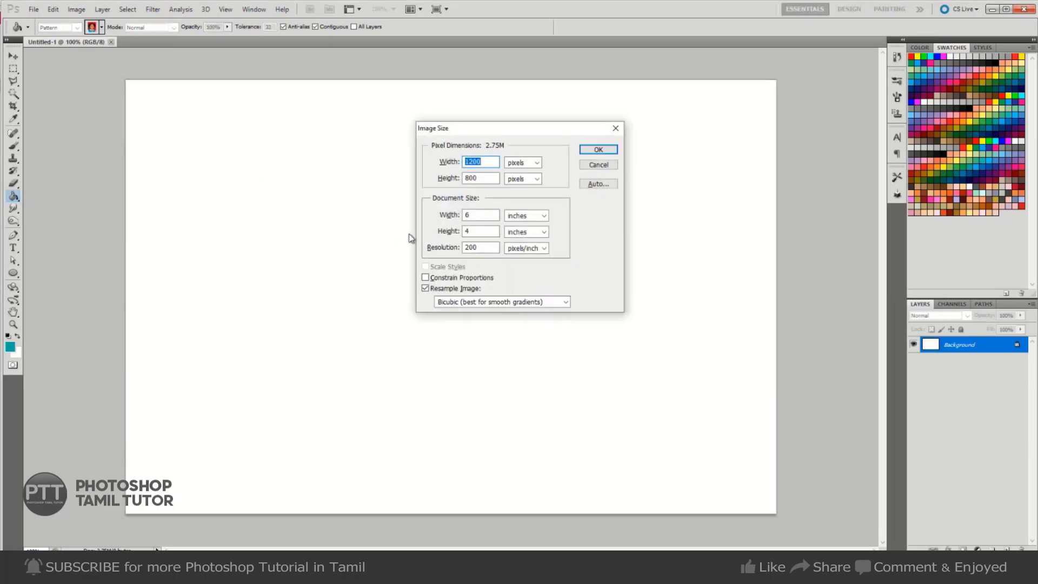
{"action": "double_click", "coordinate": [476, 247]}
{"action": "type", "text": "200"}
{"action": "key", "text": "Return"}
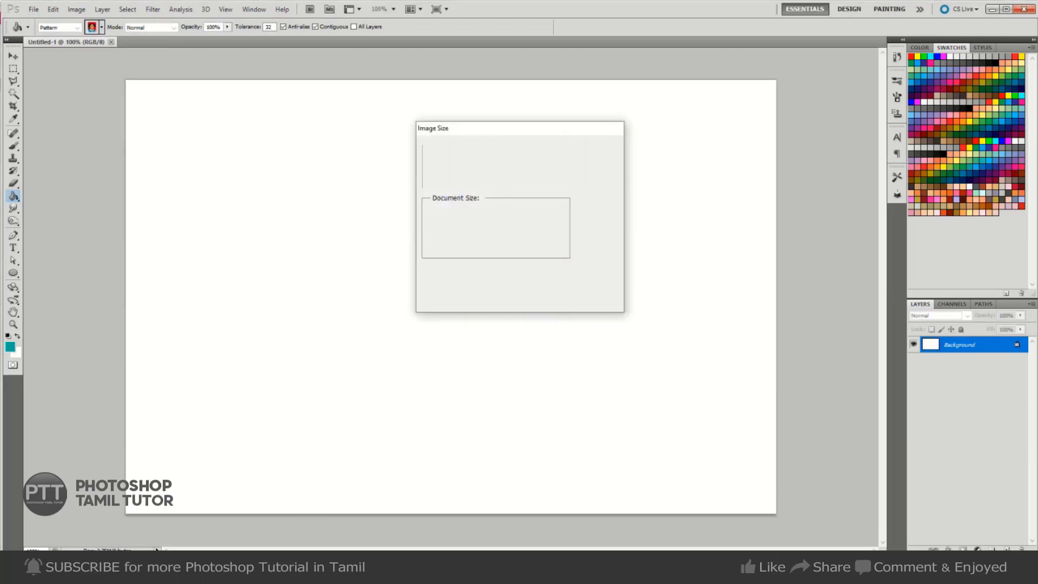
{"action": "left_click", "coordinate": [456, 262]}
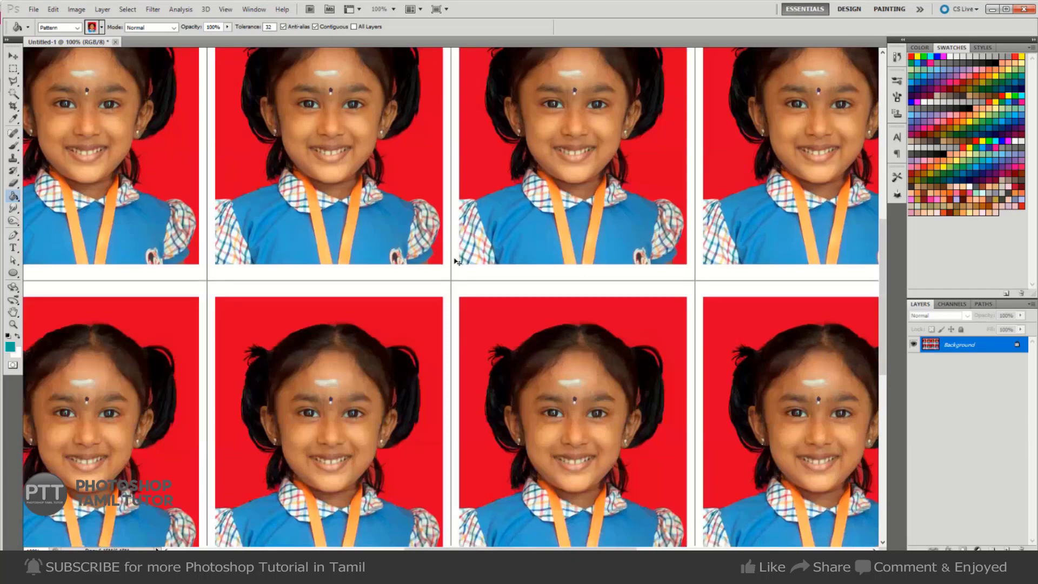
{"action": "key", "text": "ctrl+minus"}
{"action": "key", "text": "ctrl+minus"}
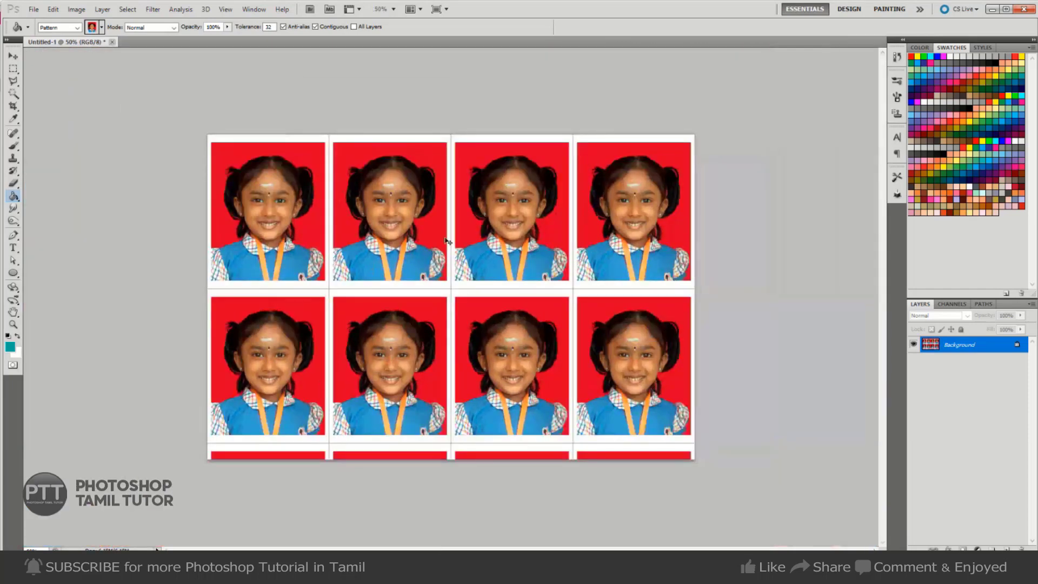
{"action": "key", "text": "ctrl+w"}
- Discard the unsaved sheet, cancel a new document, and review the saved patterns list
{"action": "left_click", "coordinate": [516, 209]}
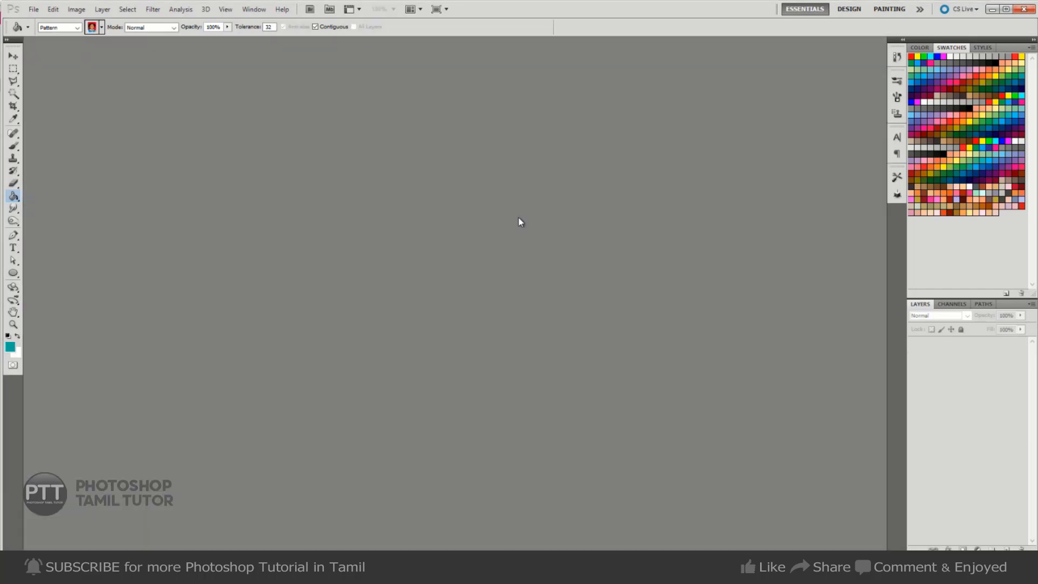
{"action": "key", "text": "ctrl+n"}
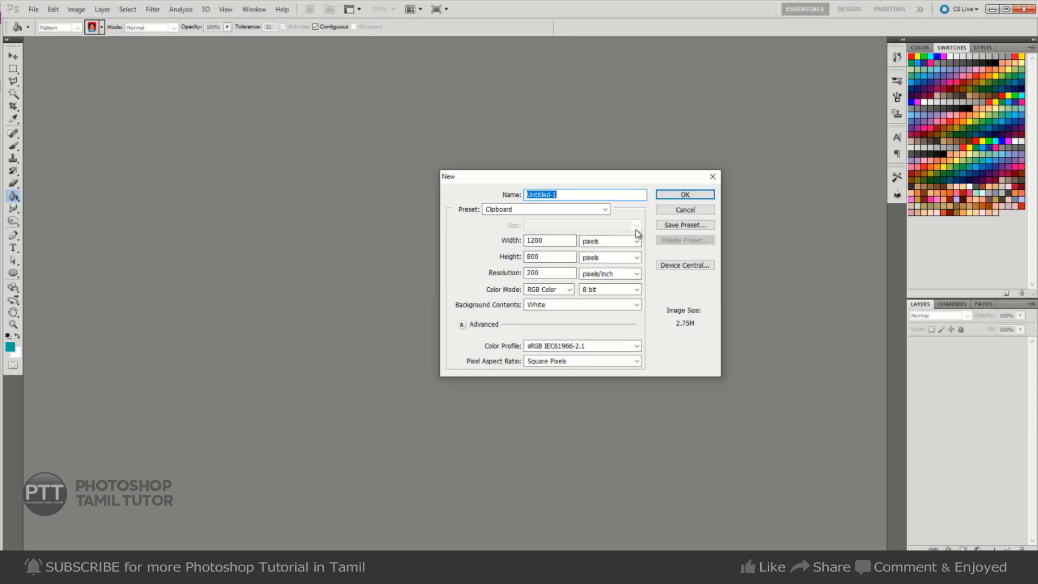
{"action": "left_click", "coordinate": [700, 211]}
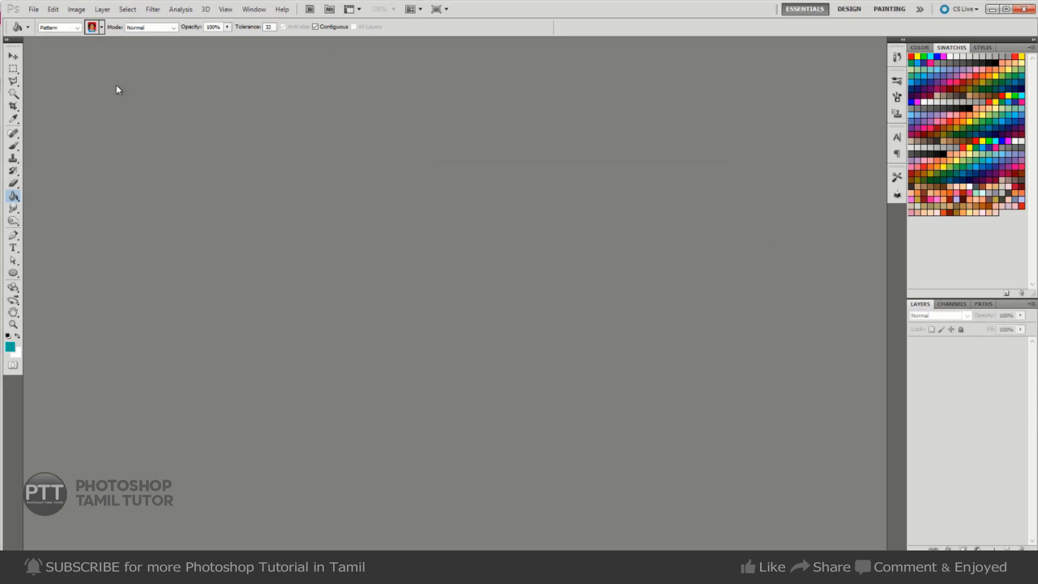
{"action": "left_click", "coordinate": [102, 27]}
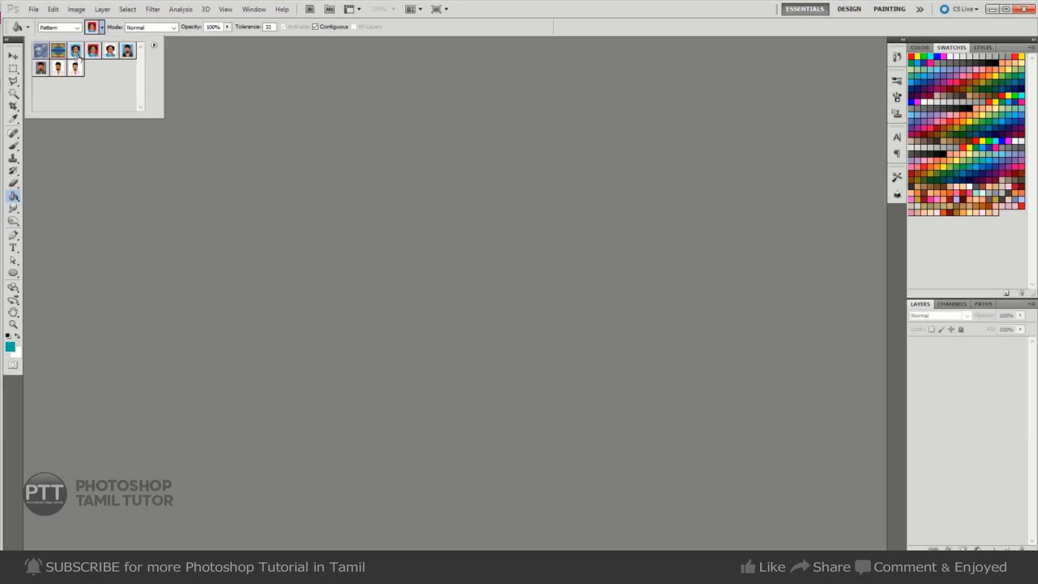
{"action": "key", "text": "Escape"}
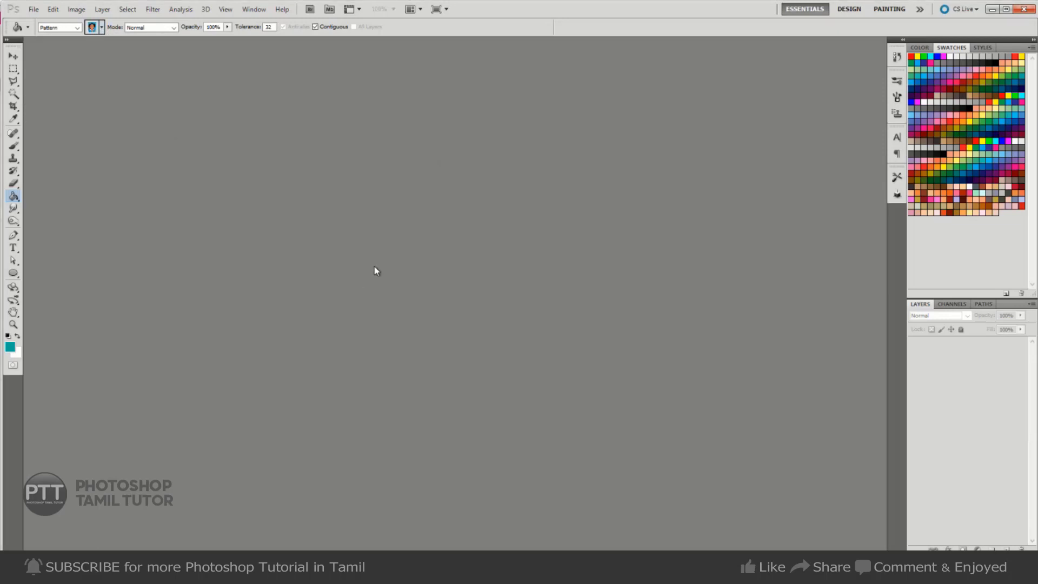
- Create a new document, fill it with the photo pattern, and select the top-left photo
{"action": "key", "text": "ctrl+n"}
{"action": "key", "text": "Return"}
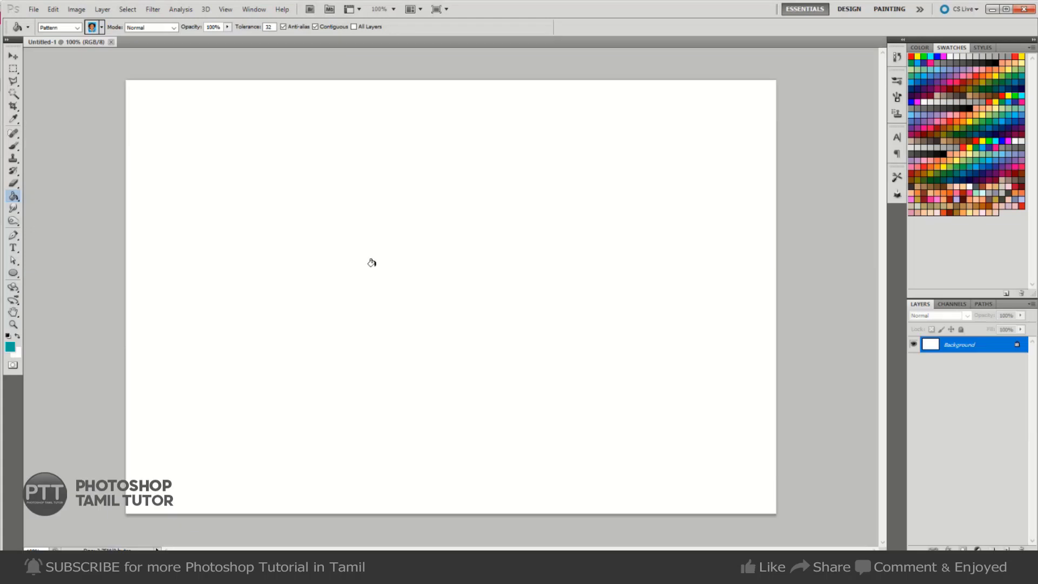
{"action": "left_click", "coordinate": [373, 265]}
{"action": "key", "text": "m"}
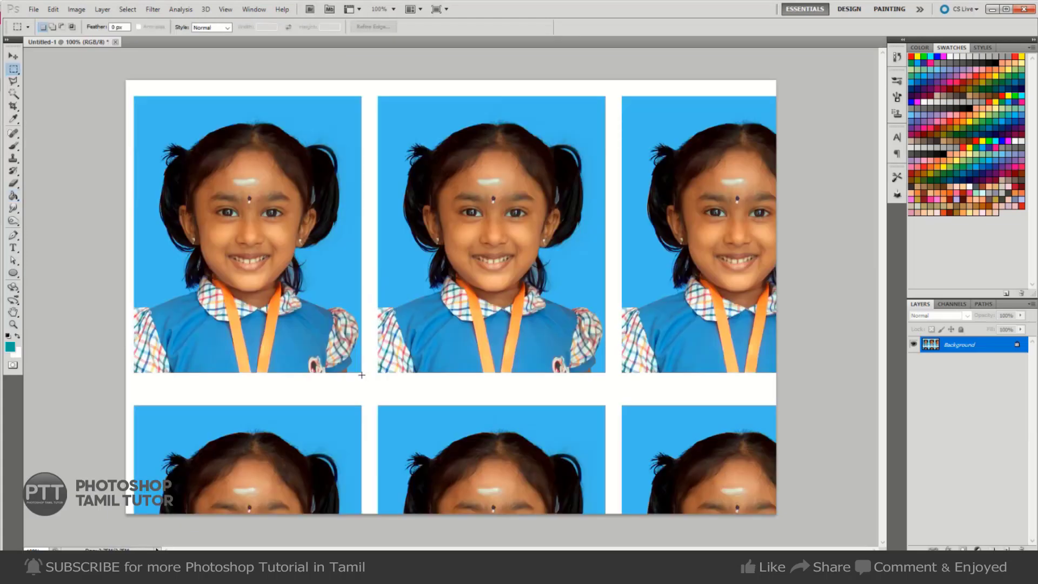
{"action": "left_click_drag", "start_coordinate": [192, 203], "coordinate": [134, 96]}
- Start a new document with sizes in inches, edit the height, then cancel it
{"action": "key", "text": "ctrl+n"}
{"action": "left_click", "coordinate": [607, 242]}
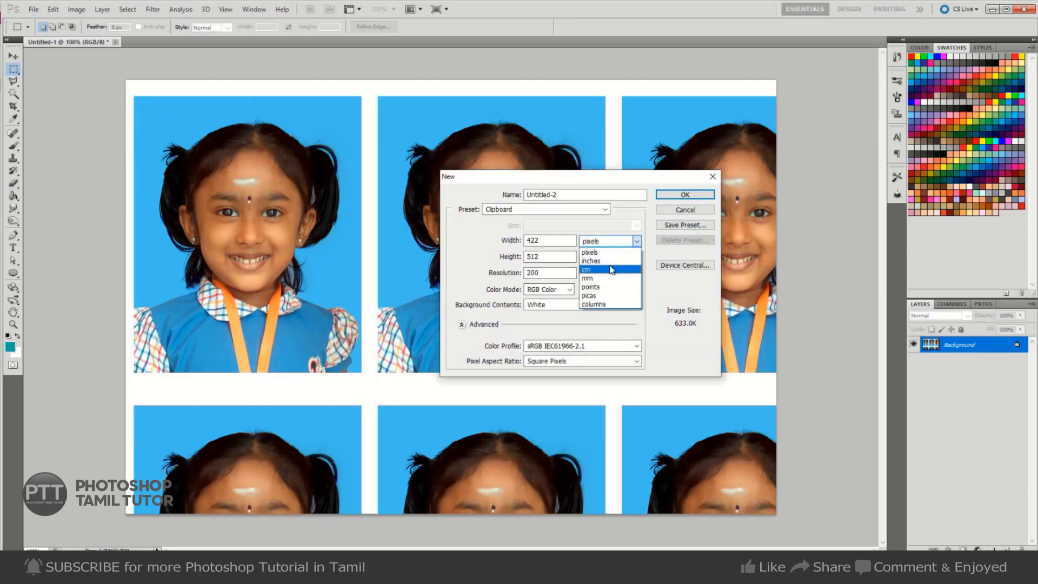
{"action": "left_click", "coordinate": [595, 254]}
{"action": "left_click", "coordinate": [611, 249]}
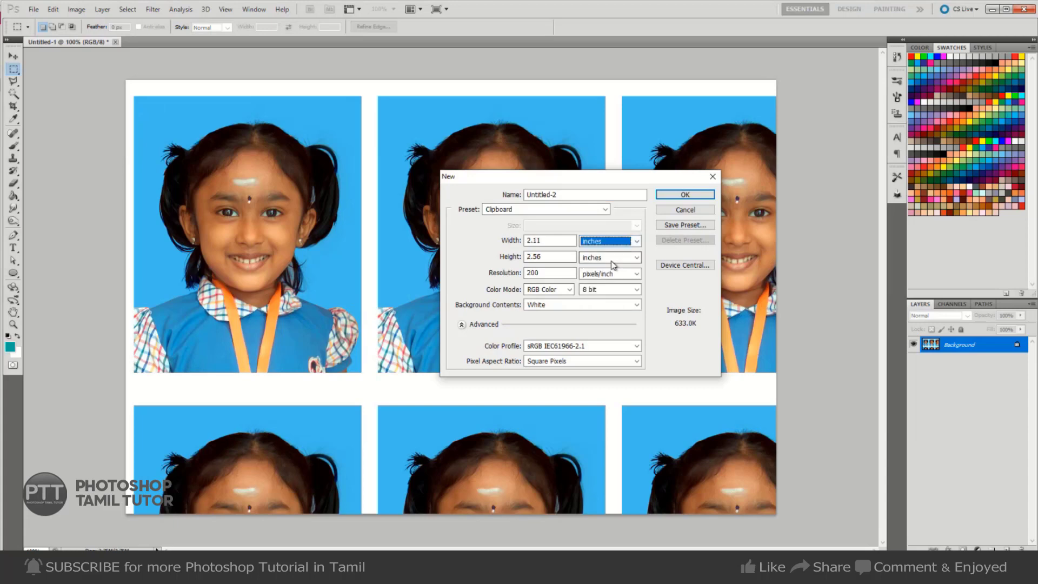
{"action": "left_click", "coordinate": [557, 257]}
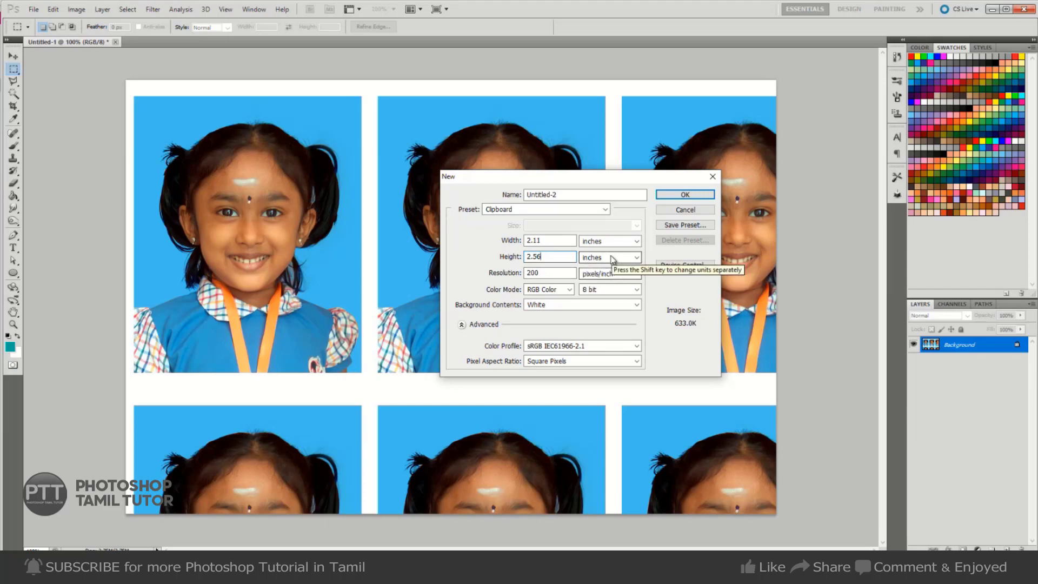
{"action": "left_click", "coordinate": [694, 211]}
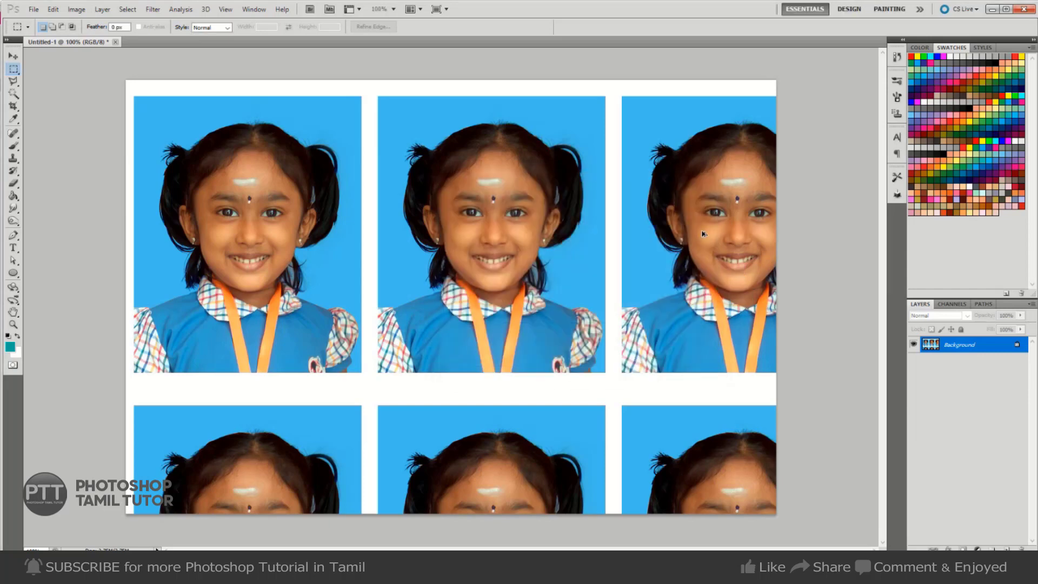
- Close the blue-background photo sheet unsaved and start a new document measured in inches
{"action": "key", "text": "ctrl+w"}
{"action": "left_click", "coordinate": [520, 212]}
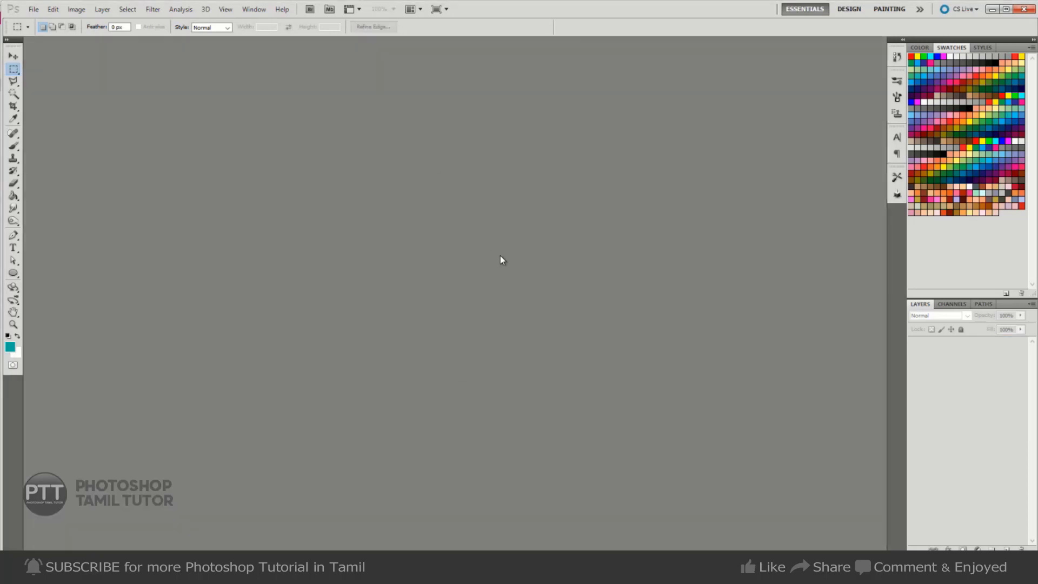
{"action": "key", "text": "ctrl+n"}
{"action": "left_click", "coordinate": [609, 241]}
{"action": "left_click", "coordinate": [590, 260]}
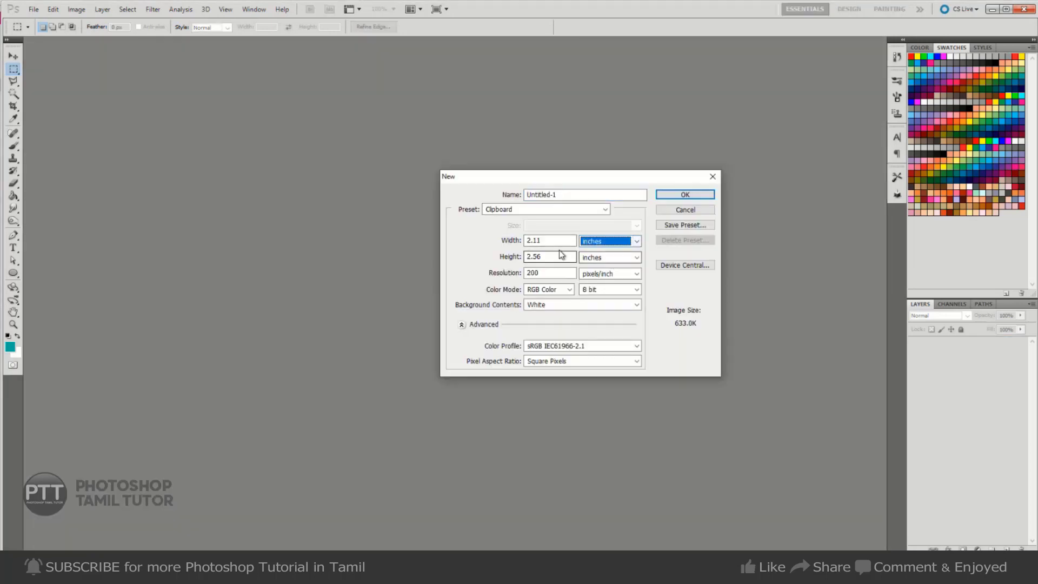
- Create the 6 by 4 inch sheet document at 72 ppi
{"action": "type", "text": "5"}
{"action": "key", "text": "Tab"}
{"action": "key", "text": "Tab"}
{"action": "type", "text": "4"}
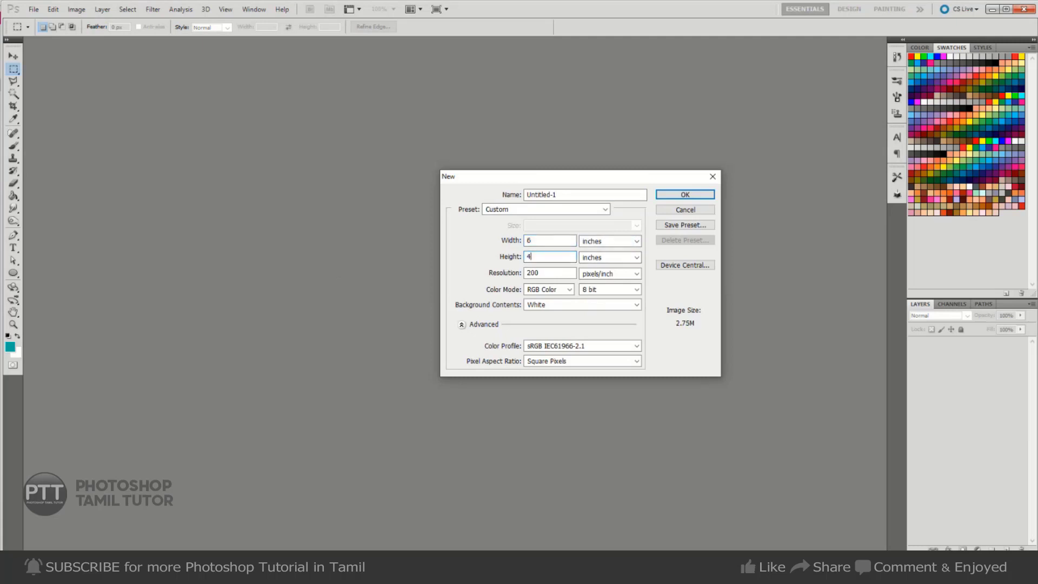
{"action": "key", "text": "Tab"}
{"action": "key", "text": "Tab"}
{"action": "type", "text": "72"}
{"action": "key", "text": "Return"}
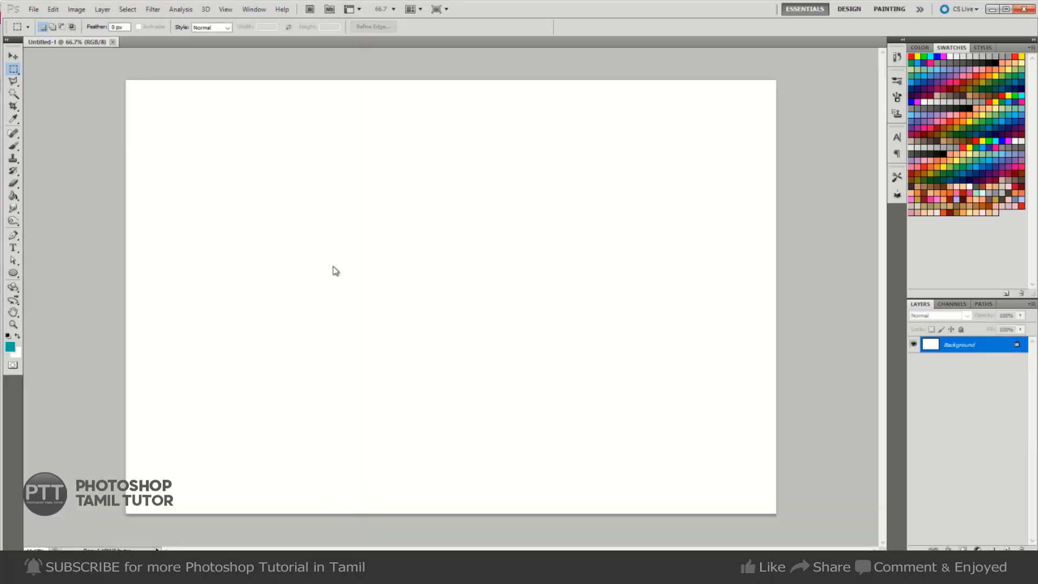
- Fill the sheet with the red-background photo pattern using the Paint Bucket
{"action": "key", "text": "g"}
{"action": "left_click", "coordinate": [102, 27]}
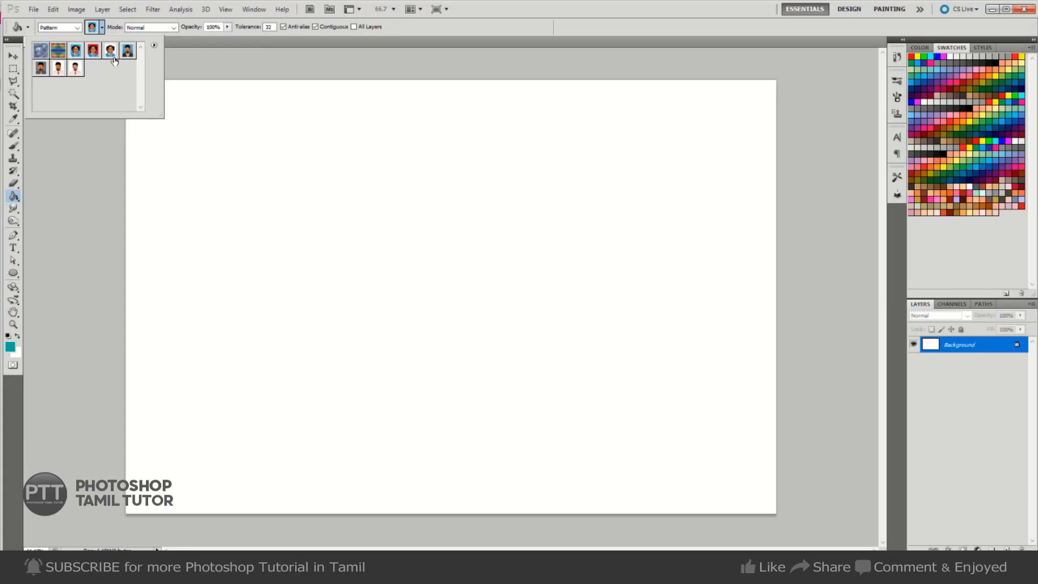
{"action": "left_click", "coordinate": [93, 51]}
{"action": "key", "text": "Return"}
{"action": "left_click", "coordinate": [220, 149]}
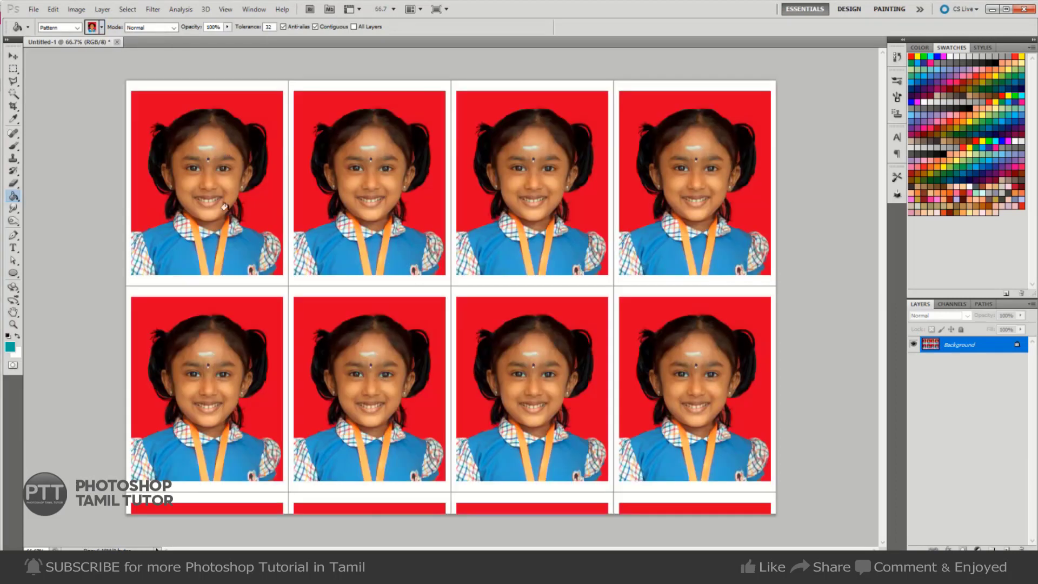
- Select the lower-left photo and paste it into a new document of the same size
{"action": "key", "text": "m"}
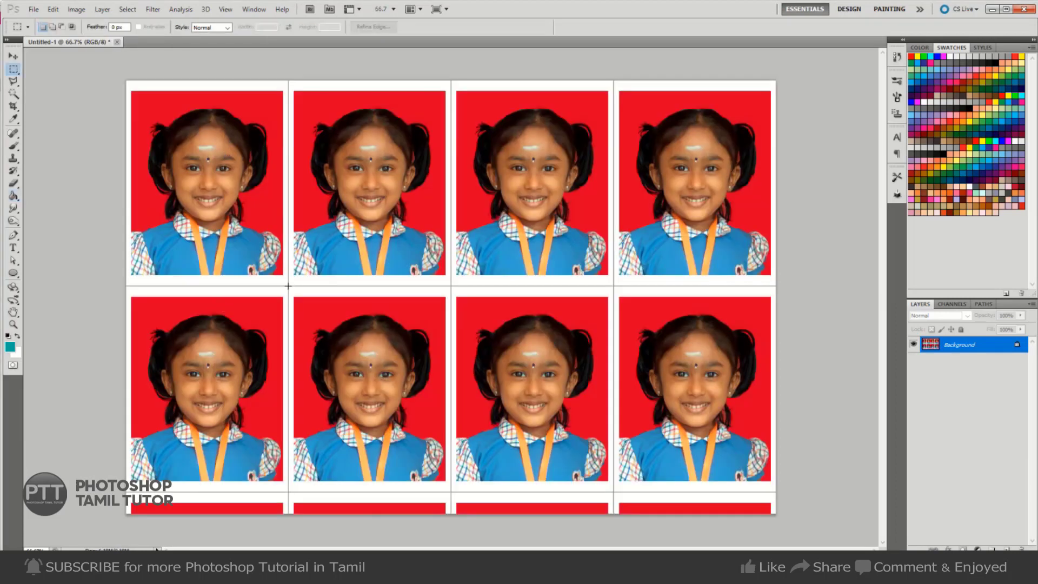
{"action": "left_click_drag", "start_coordinate": [283, 380], "coordinate": [114, 488]}
{"action": "key", "text": "ctrl+d"}
{"action": "key", "text": "ctrl+n"}
{"action": "key", "text": "Return"}
{"action": "key", "text": "ctrl+v"}
- Confirm the photo measures 1.497 by 1.9 inches, then close both documents without saving
{"action": "key", "text": "ctrl+alt+i"}
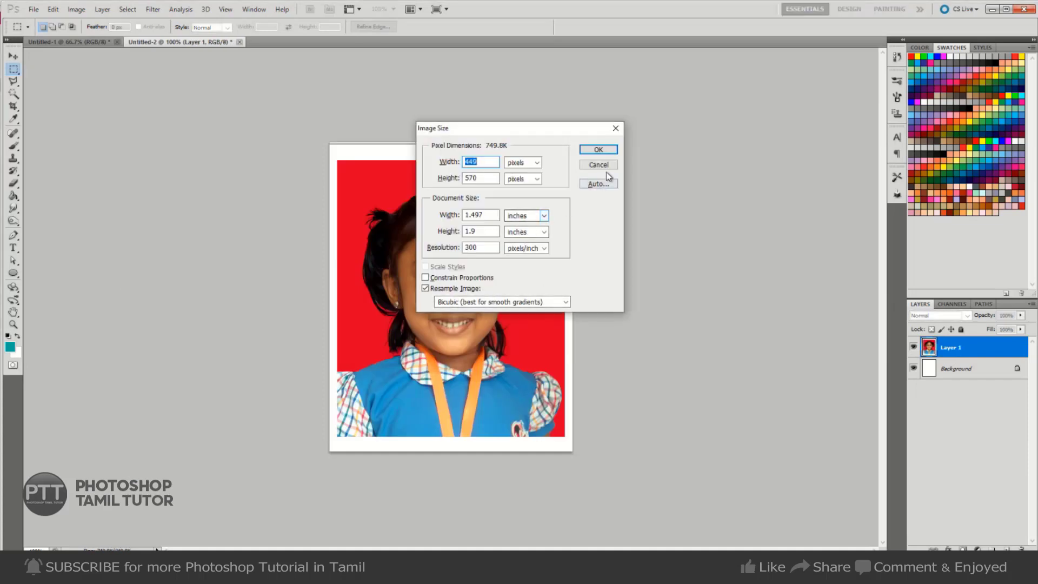
{"action": "left_click", "coordinate": [544, 215]}
{"action": "left_click", "coordinate": [537, 232]}
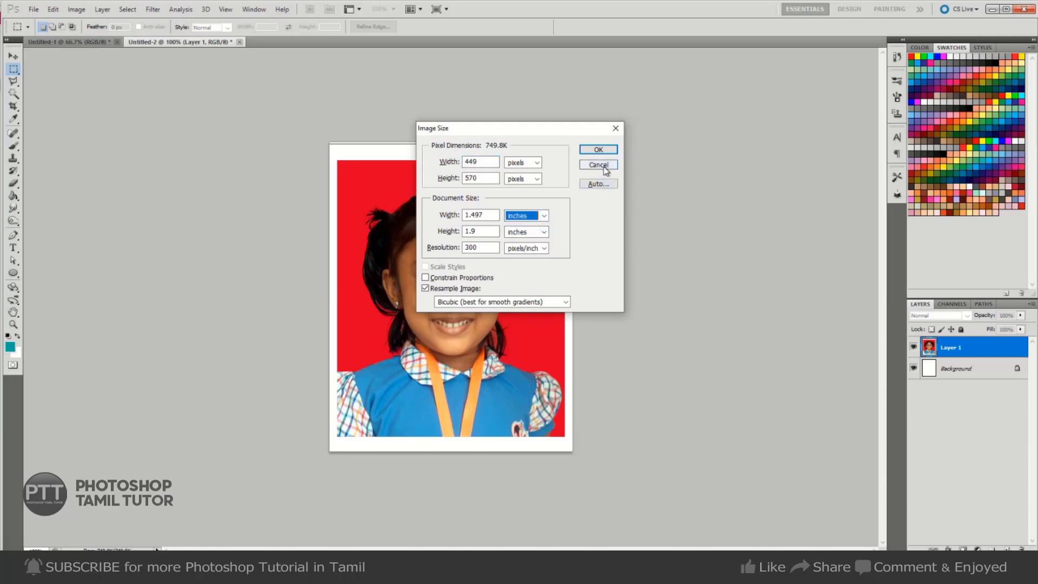
{"action": "left_click", "coordinate": [604, 170]}
{"action": "key", "text": "ctrl+w"}
{"action": "left_click", "coordinate": [537, 213]}
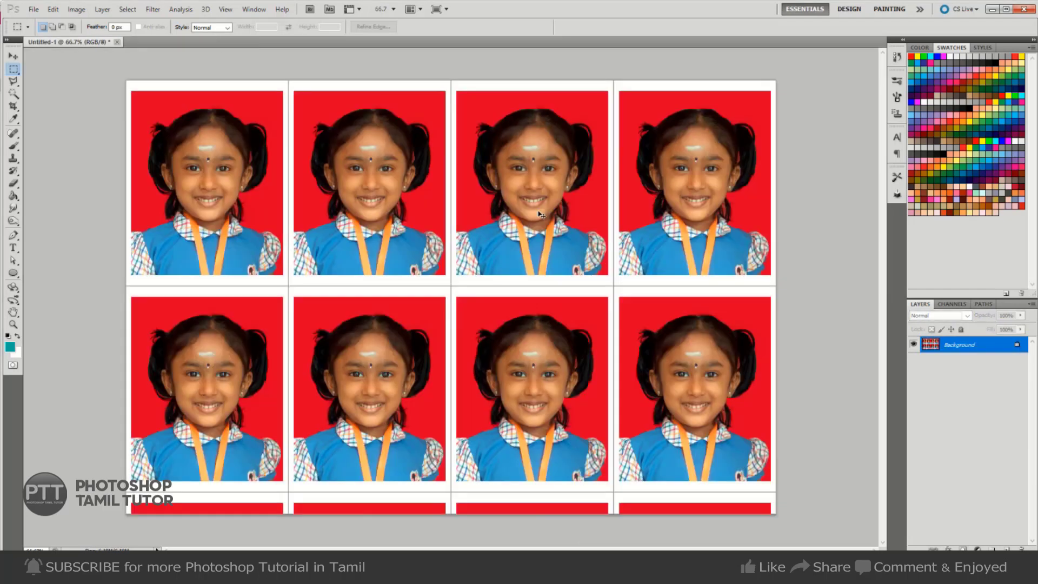
{"action": "key", "text": "ctrl+w"}
{"action": "left_click", "coordinate": [531, 211]}
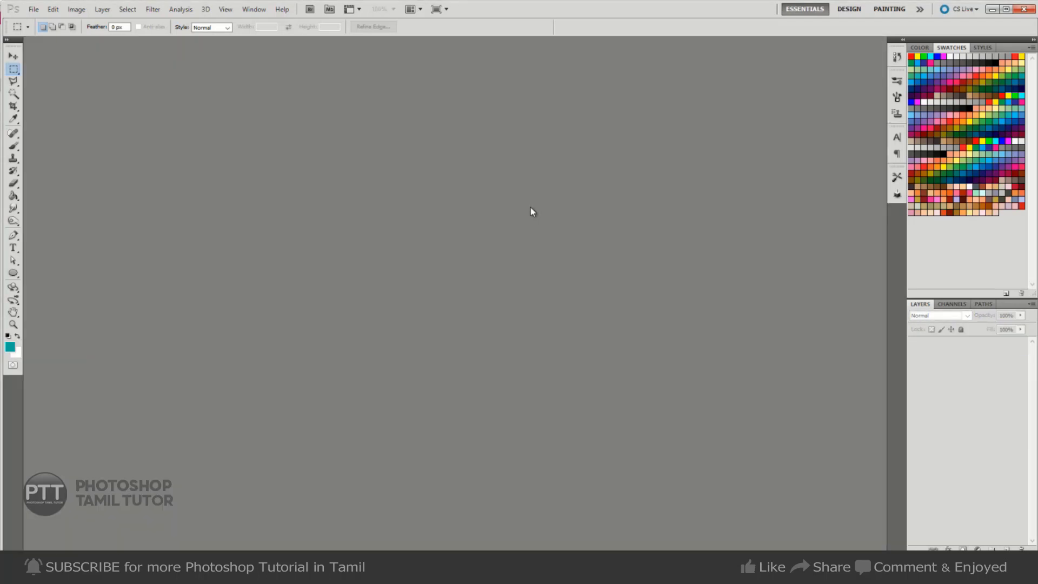
- Create a blank 1.4 x 1.7 inch, 300 ppi passport-size document
{"action": "key", "text": "ctrl+n"}
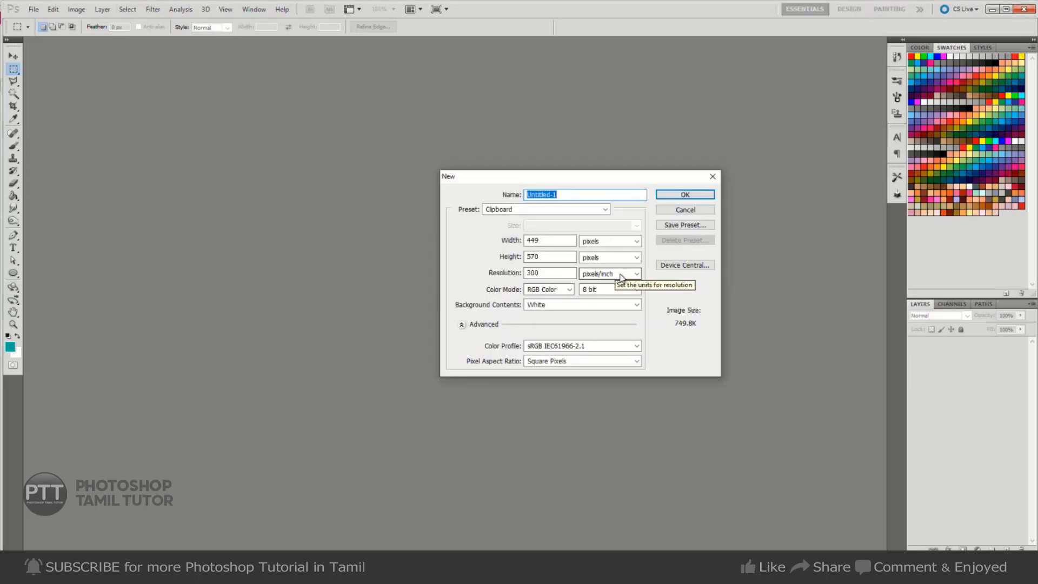
{"action": "left_click", "coordinate": [617, 241]}
{"action": "left_click", "coordinate": [616, 261]}
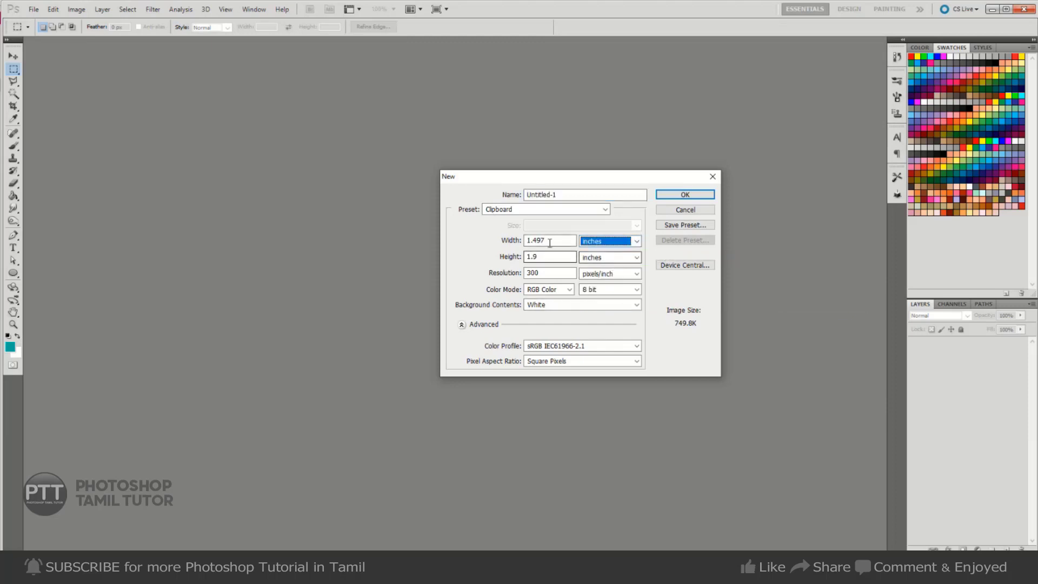
{"action": "type", "text": "1."}
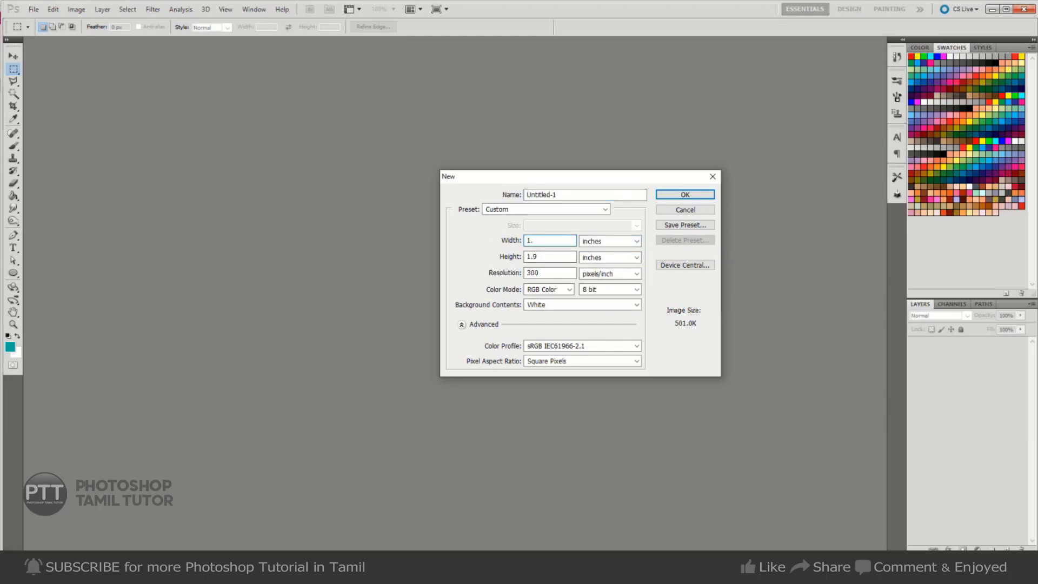
{"action": "key", "text": "Tab"}
{"action": "type", "text": "1.7"}
{"action": "key", "text": "Return"}
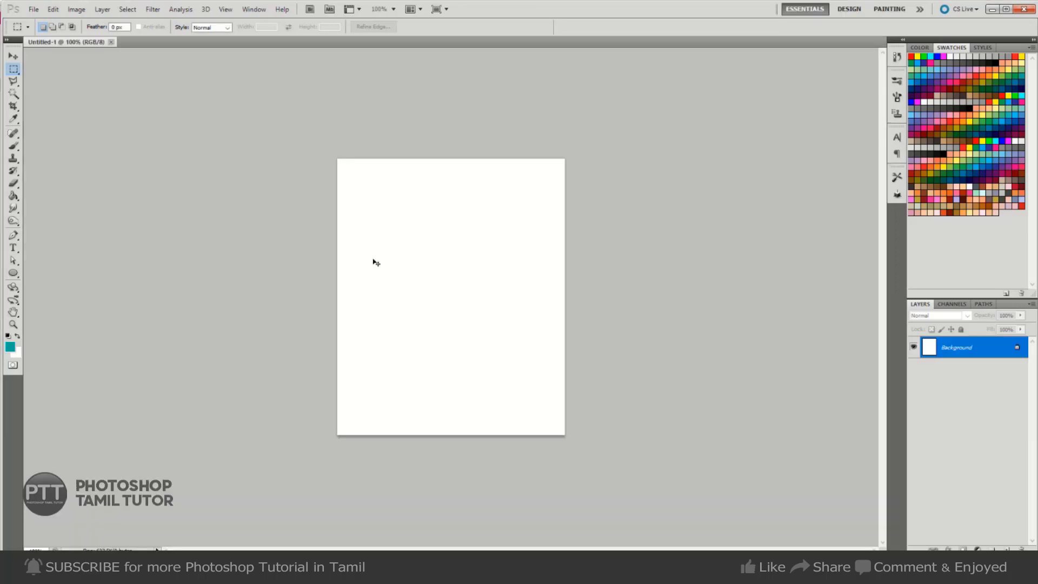
{"action": "key", "text": "ctrl+o"}
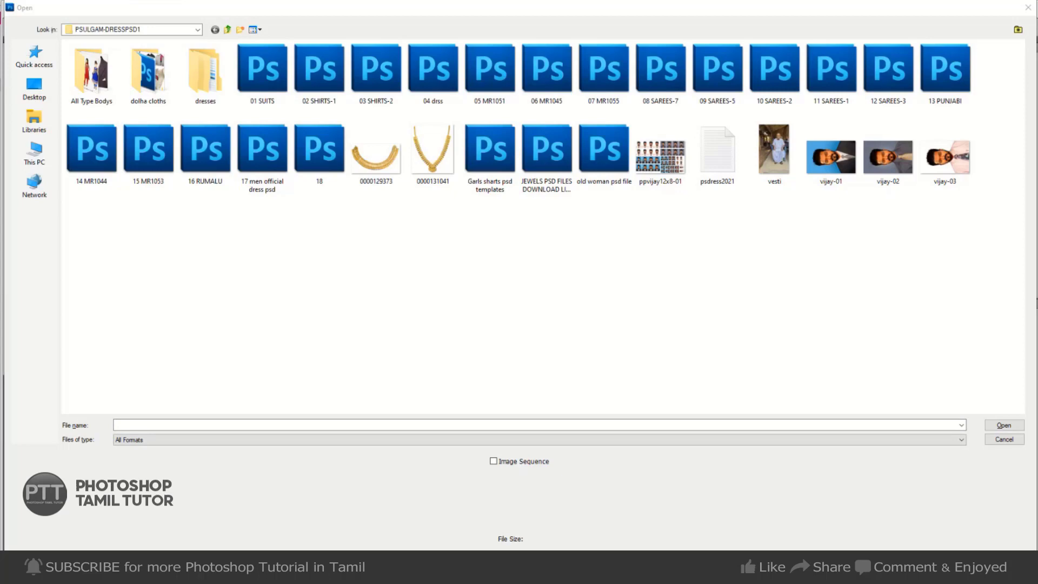
- Open IMG_20220707_084235 from Downloads in Photoshop by dragging it onto the window
{"action": "left_click", "coordinate": [192, 547]}
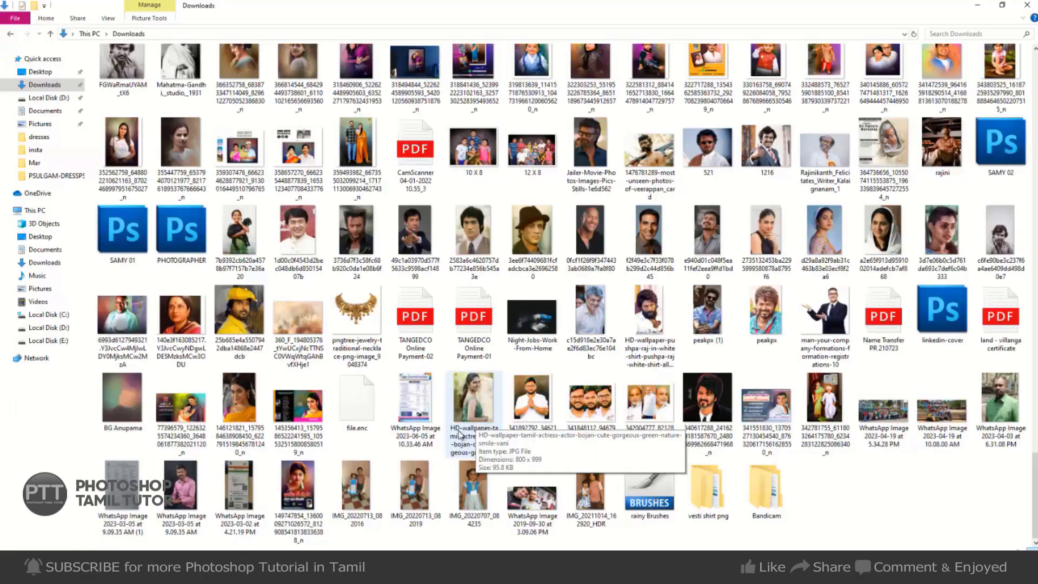
{"action": "mouse_move", "coordinate": [474, 492]}
{"action": "left_mouse_down"}
{"action": "mouse_move", "coordinate": [233, 541]}
{"action": "mouse_move", "coordinate": [1010, 448]}
{"action": "left_mouse_up"}
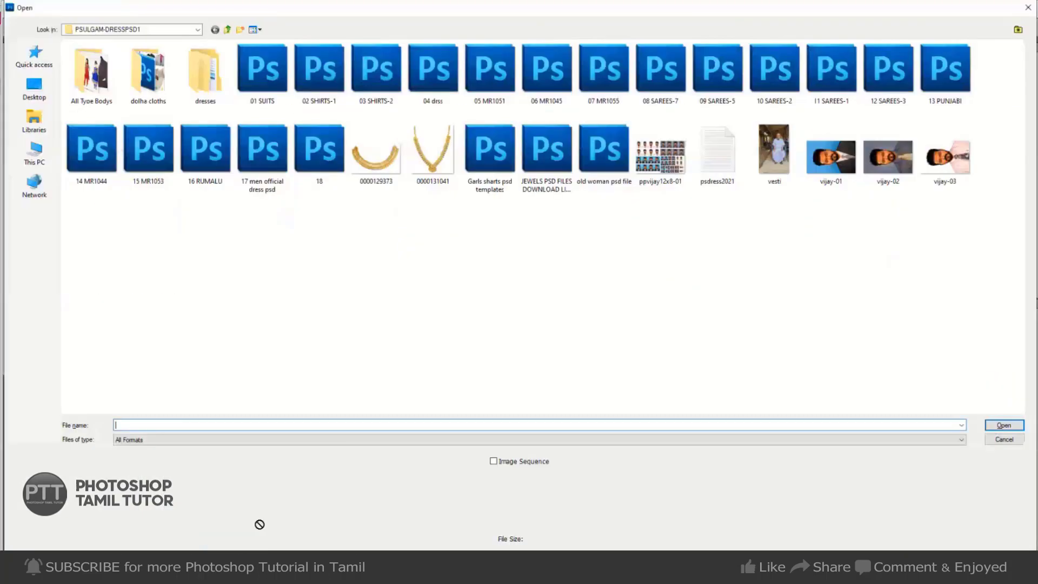
{"action": "left_click", "coordinate": [1008, 442]}
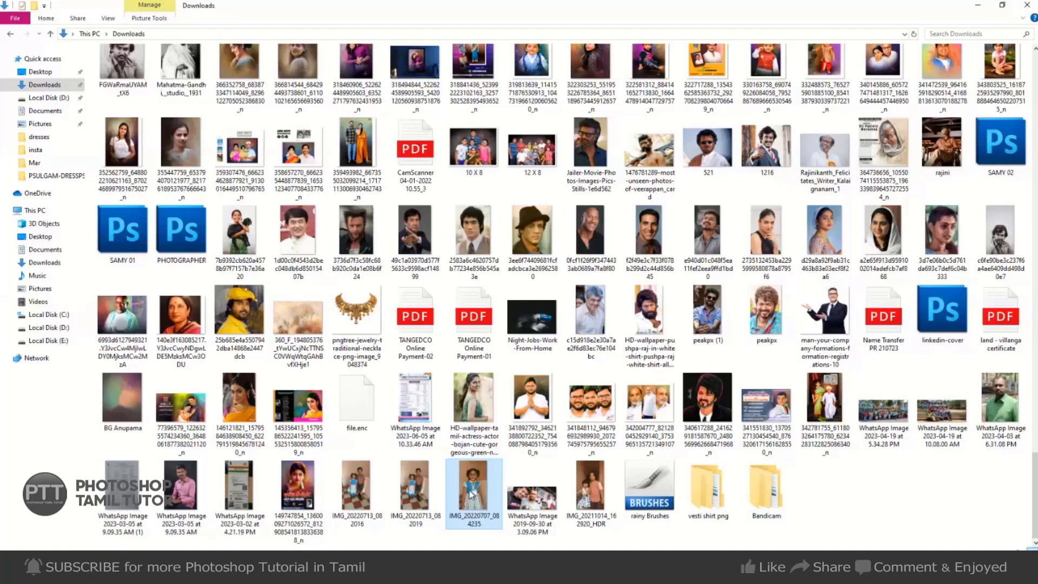
{"action": "left_click_drag", "start_coordinate": [473, 491], "coordinate": [303, 546]}
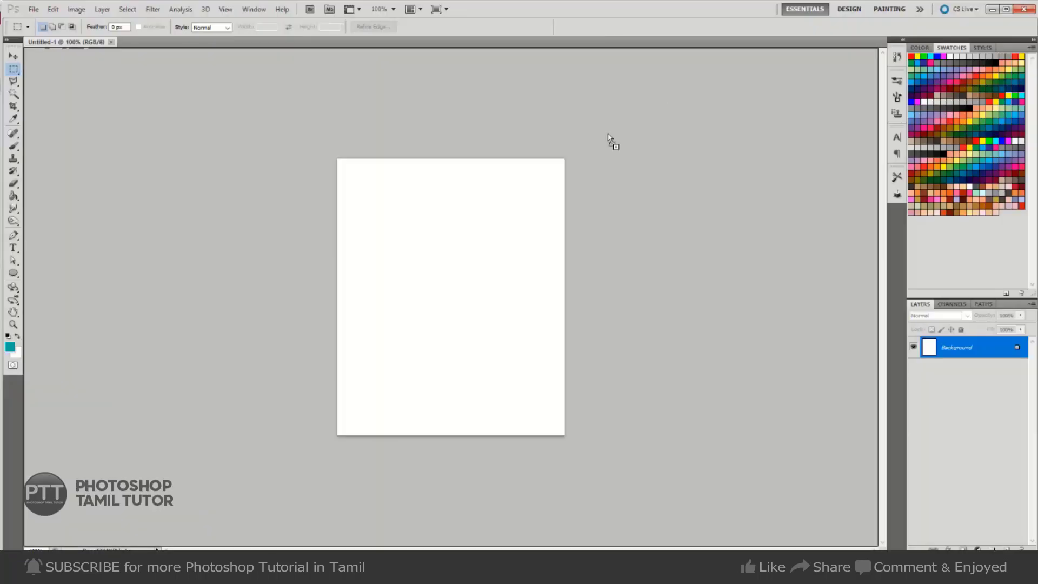
{"action": "mouse_move", "coordinate": [302, 546]}
{"action": "left_mouse_down"}
{"action": "mouse_move", "coordinate": [775, 43]}
{"action": "mouse_move", "coordinate": [501, 223]}
{"action": "left_mouse_up"}
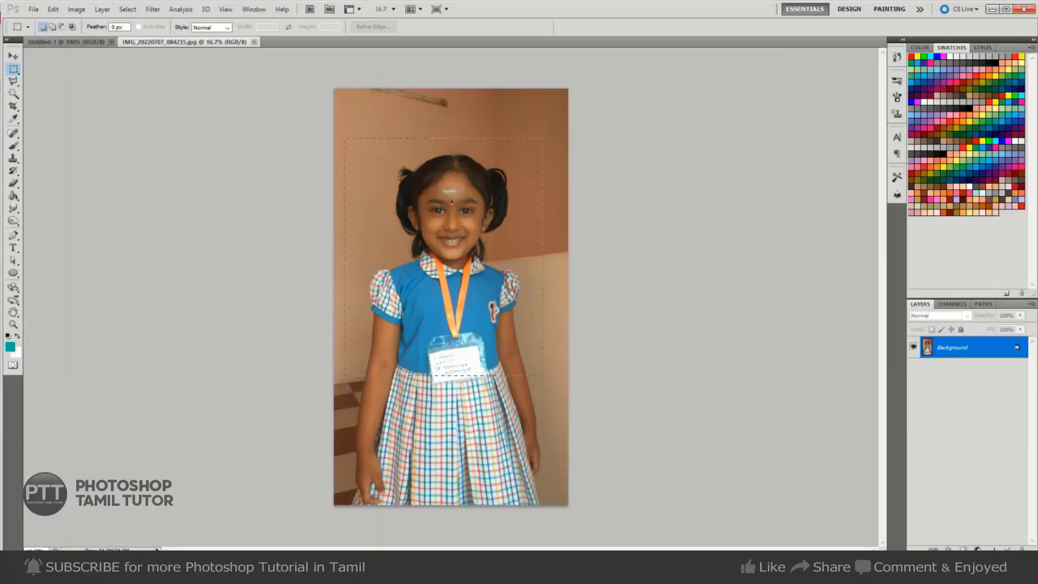
- Select the upper part of the girl's photo and check the blank document's image size without changes
{"action": "left_click_drag", "start_coordinate": [327, 122], "coordinate": [582, 195]}
{"action": "key", "text": "ctrl+Tab"}
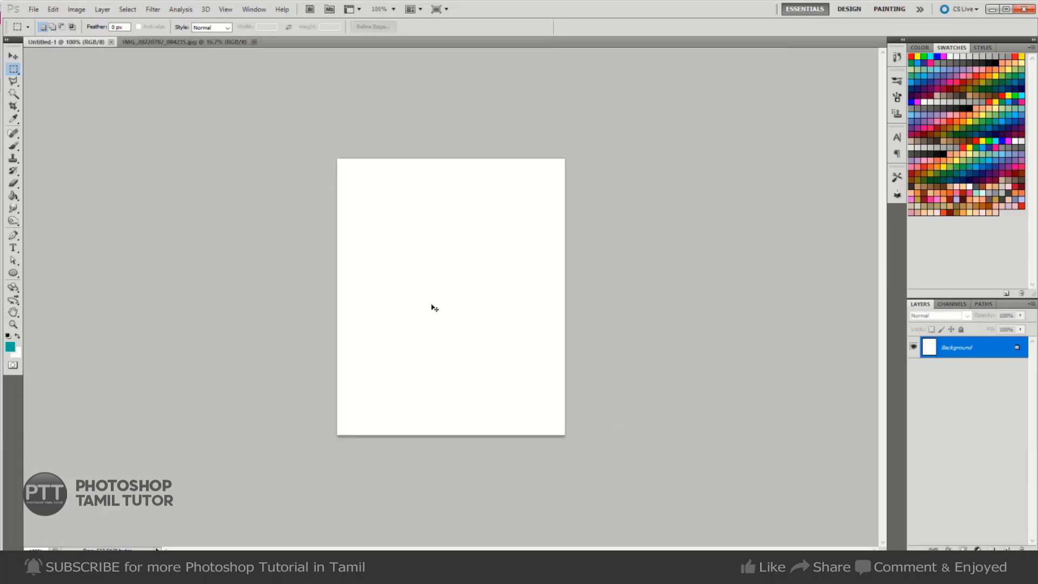
{"action": "key", "text": "ctrl+alt+i"}
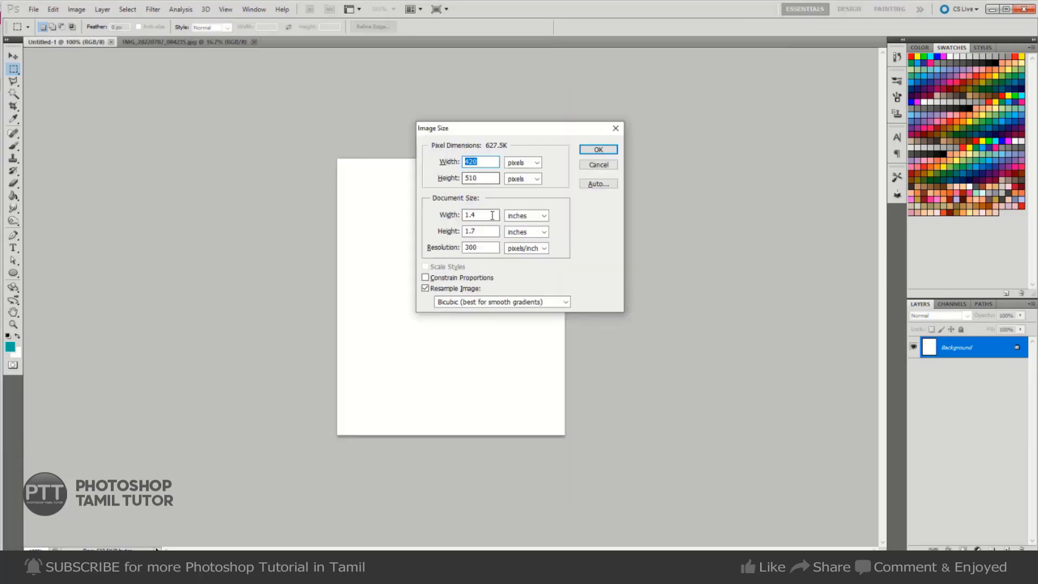
{"action": "double_click", "coordinate": [470, 232]}
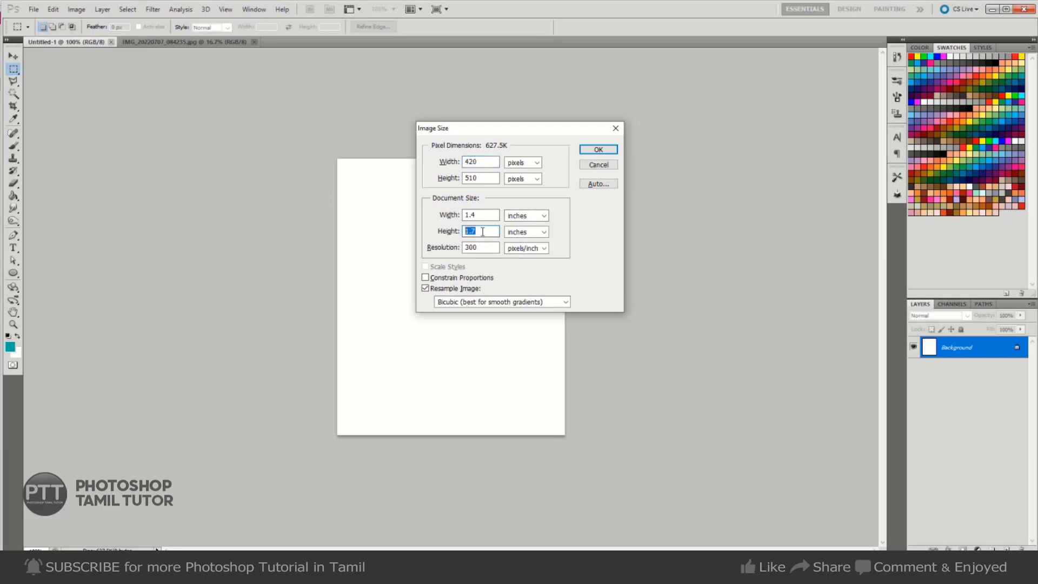
{"action": "left_click", "coordinate": [603, 166]}
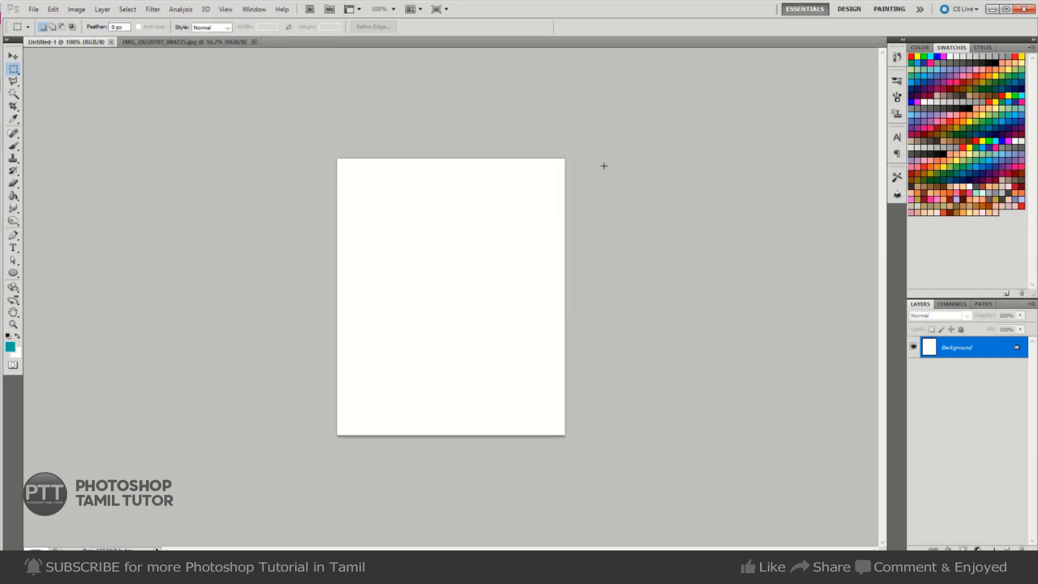
- Paste the portrait as Layer 1 and scale it so face and shoulders fill the 1.4 × 1.7 inch canvas
{"action": "key", "text": "ctrl+v"}
{"action": "key", "text": "ctrl+t"}
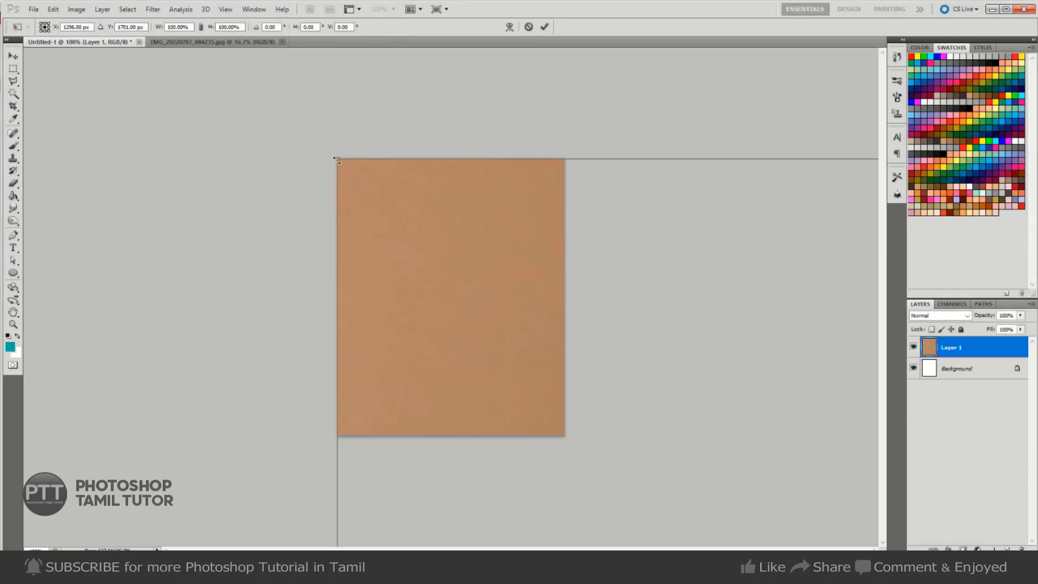
{"action": "left_click_drag", "start_coordinate": [341, 161], "coordinate": [439, 135]}
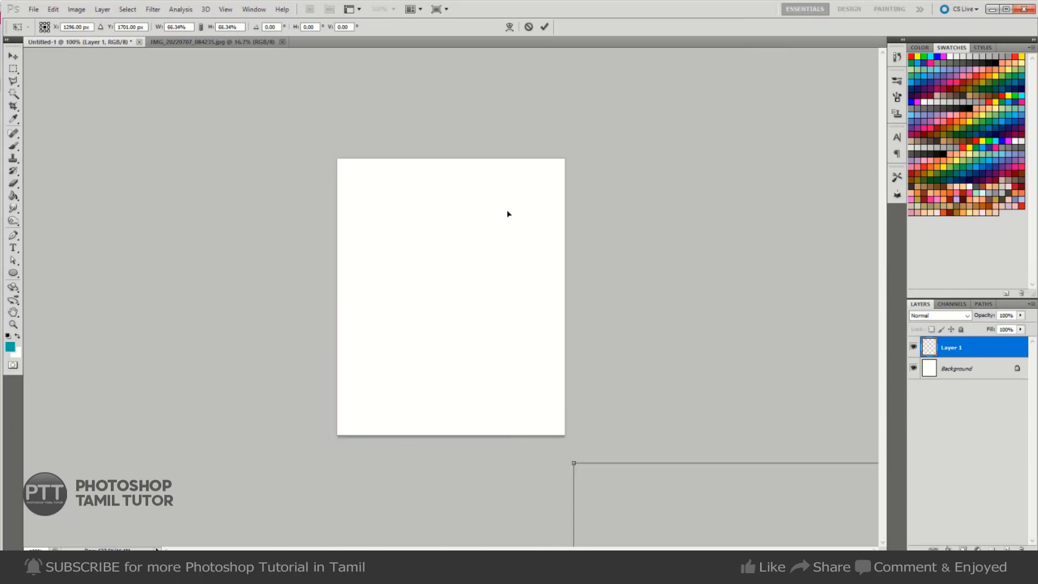
{"action": "left_click_drag", "start_coordinate": [287, 110], "coordinate": [512, 404]}
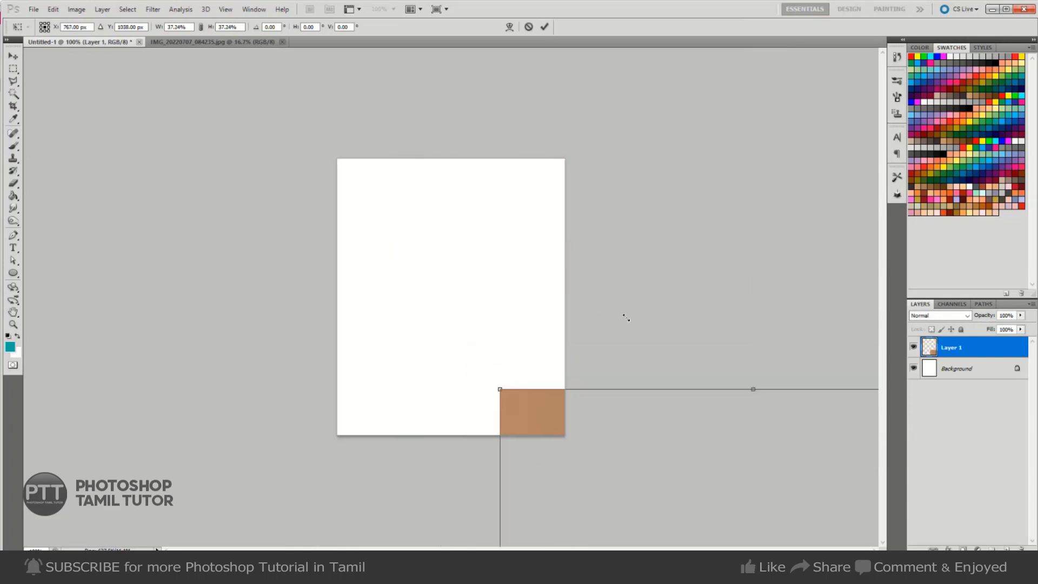
{"action": "left_click_drag", "start_coordinate": [658, 419], "coordinate": [402, 134]}
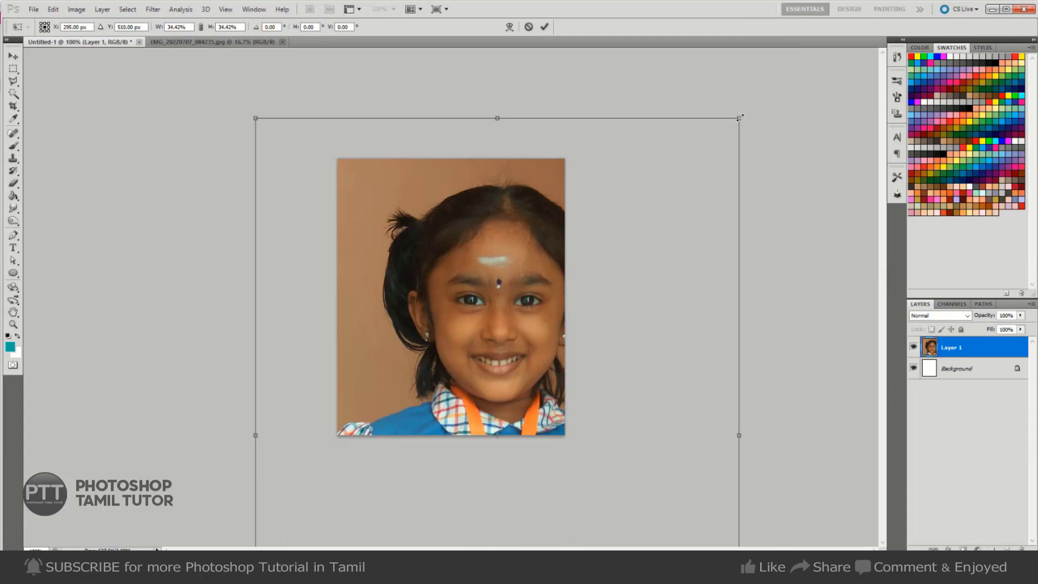
{"action": "left_click_drag", "start_coordinate": [740, 116], "coordinate": [689, 186]}
{"action": "left_click_drag", "start_coordinate": [595, 233], "coordinate": [554, 215]}
{"action": "left_click_drag", "start_coordinate": [645, 134], "coordinate": [621, 166]}
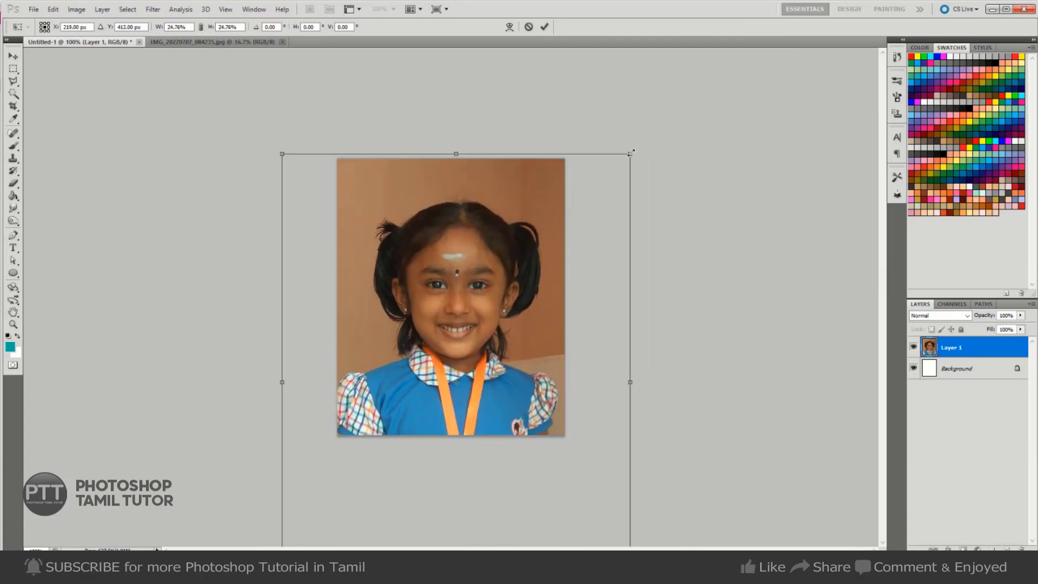
{"action": "left_click_drag", "start_coordinate": [541, 276], "coordinate": [551, 248]}
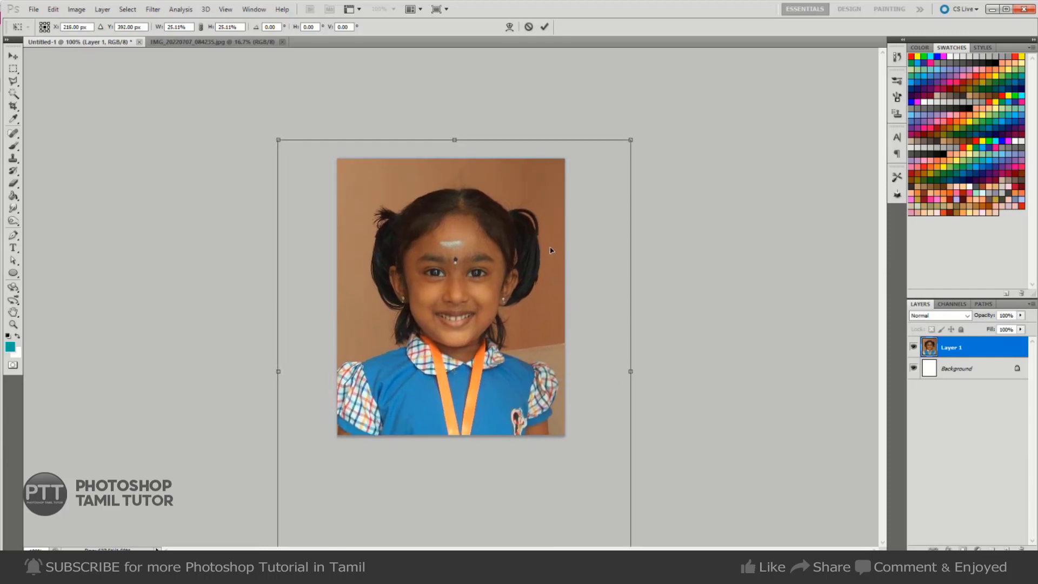
{"action": "key", "text": "Return"}
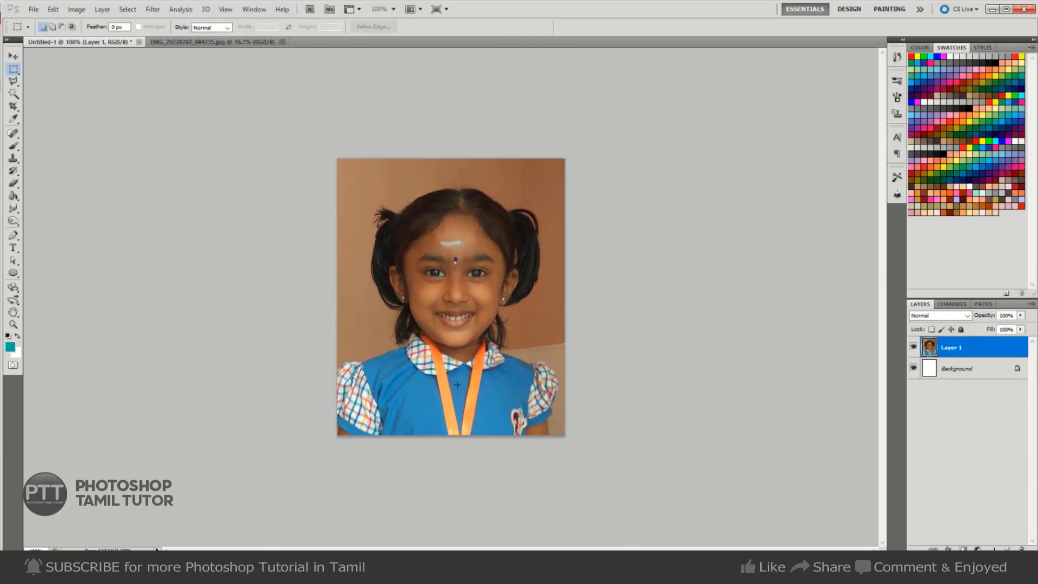
- Stretch the lower-right shoulder area out to the canvas's right edge
{"action": "left_click", "coordinate": [538, 459]}
{"action": "left_click_drag", "start_coordinate": [559, 476], "coordinate": [567, 481]}
{"action": "key", "text": "ctrl+t"}
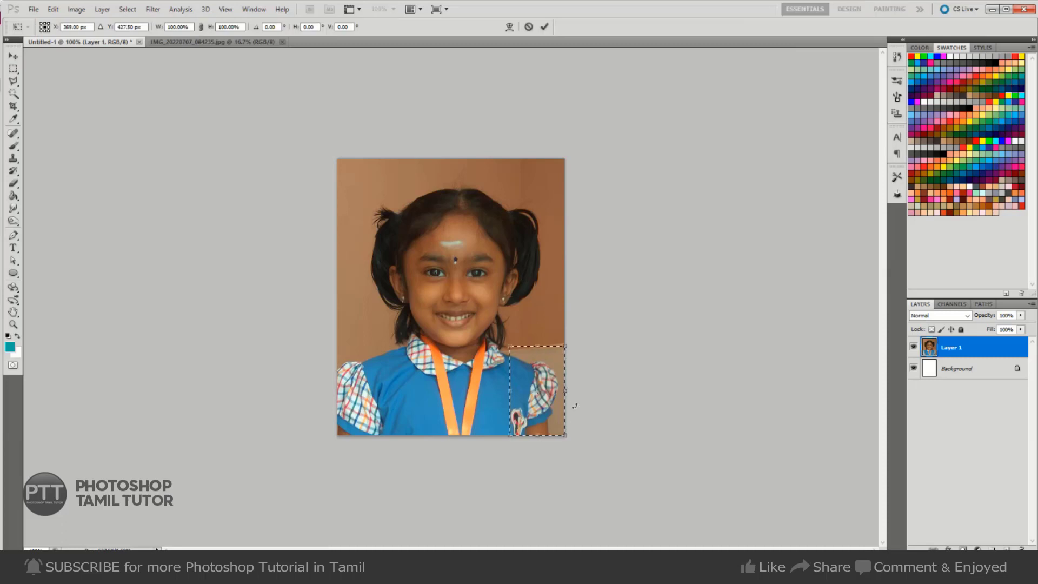
{"action": "left_click_drag", "start_coordinate": [566, 391], "coordinate": [584, 389]}
{"action": "key", "text": "Return"}
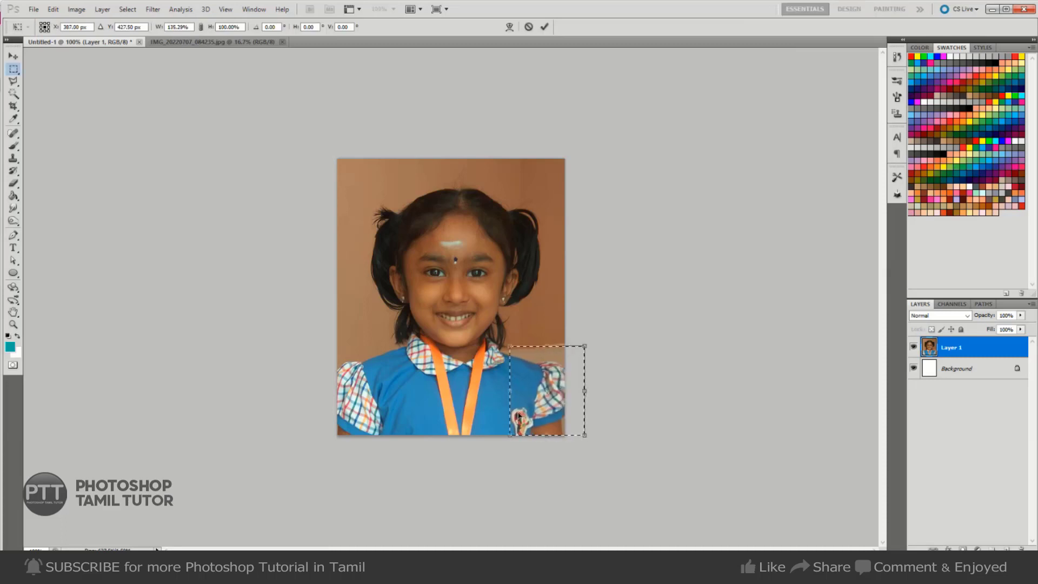
{"action": "key", "text": "ctrl+d"}
{"action": "key", "text": "v"}
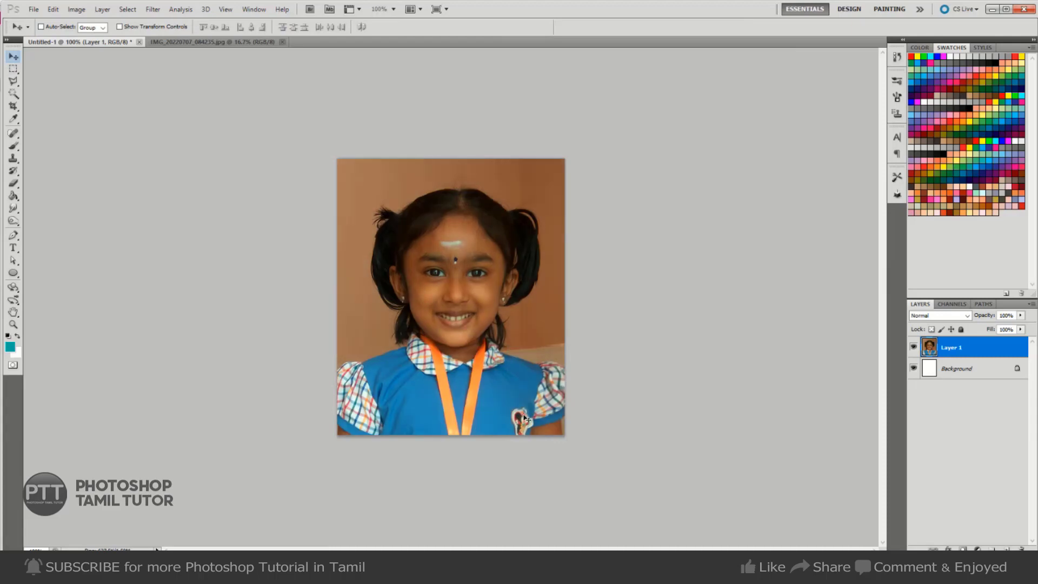
- Brighten the portrait with Levels by moving the white and midtone sliders
{"action": "key", "text": "ctrl+l"}
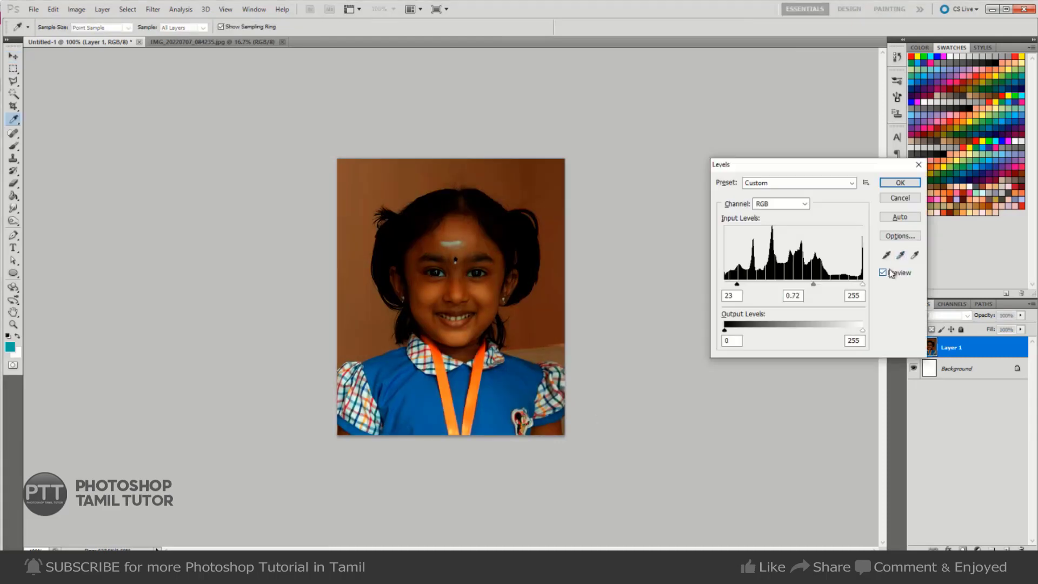
{"action": "key", "text": "Escape"}
{"action": "key", "text": "ctrl+l"}
{"action": "left_click_drag", "start_coordinate": [862, 284], "coordinate": [772, 285]}
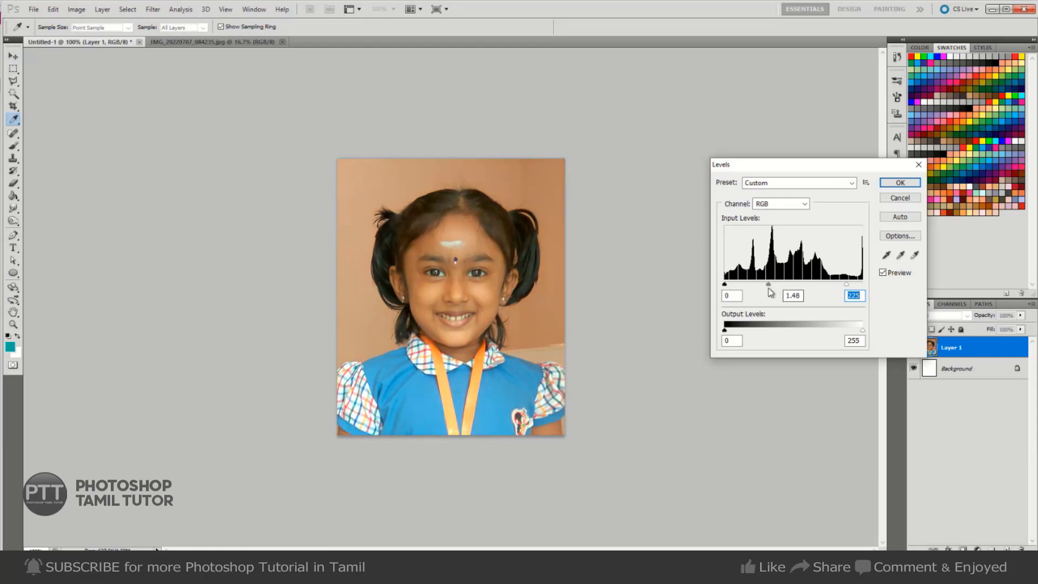
{"action": "left_click", "coordinate": [725, 284]}
{"action": "left_click", "coordinate": [900, 183]}
{"action": "key", "text": "v"}
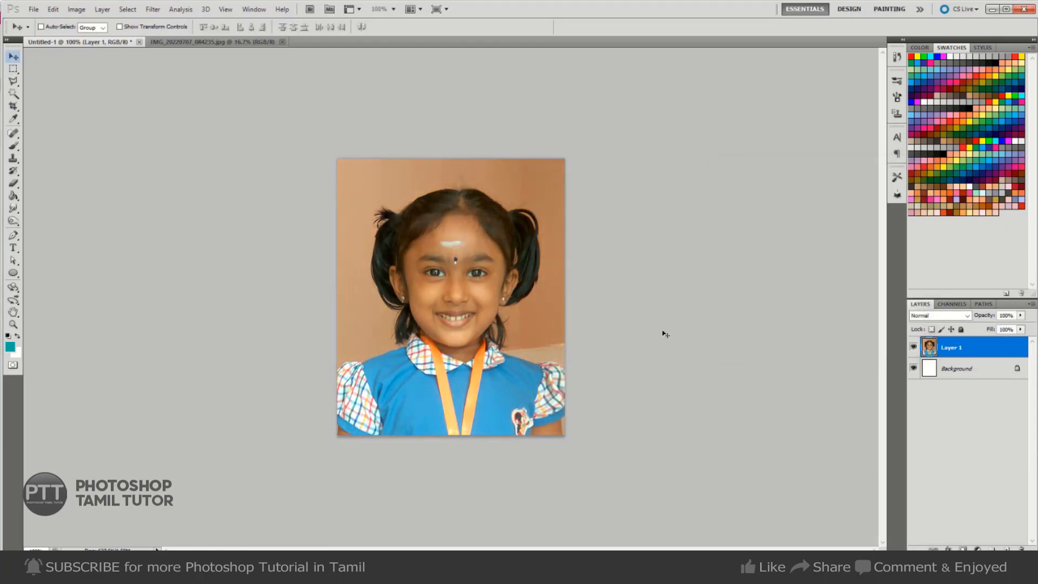
- Flatten the portrait into a single layer and review its image size
{"action": "key", "text": "ctrl+e"}
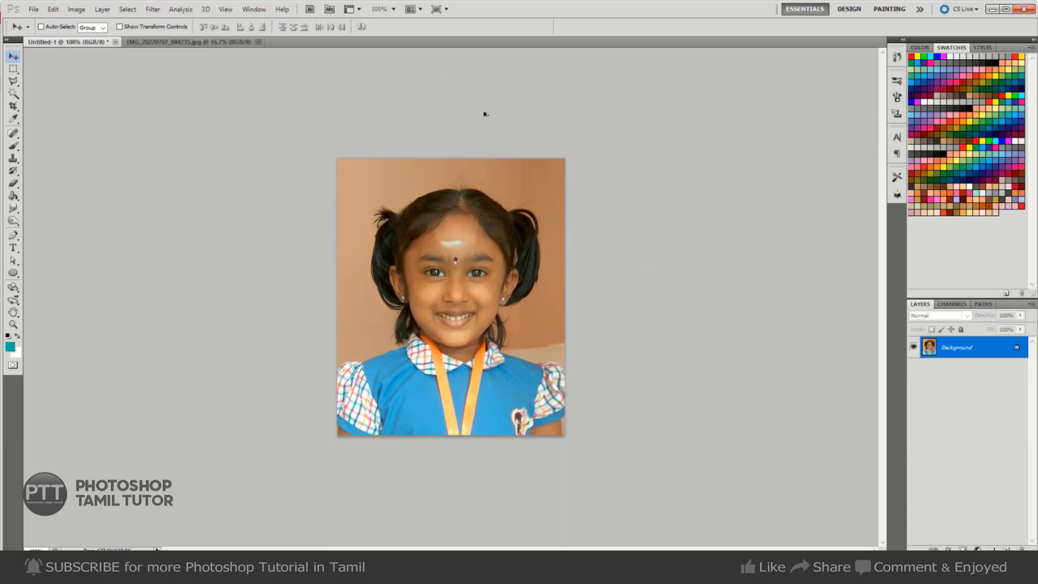
{"action": "key", "text": "ctrl+alt+i"}
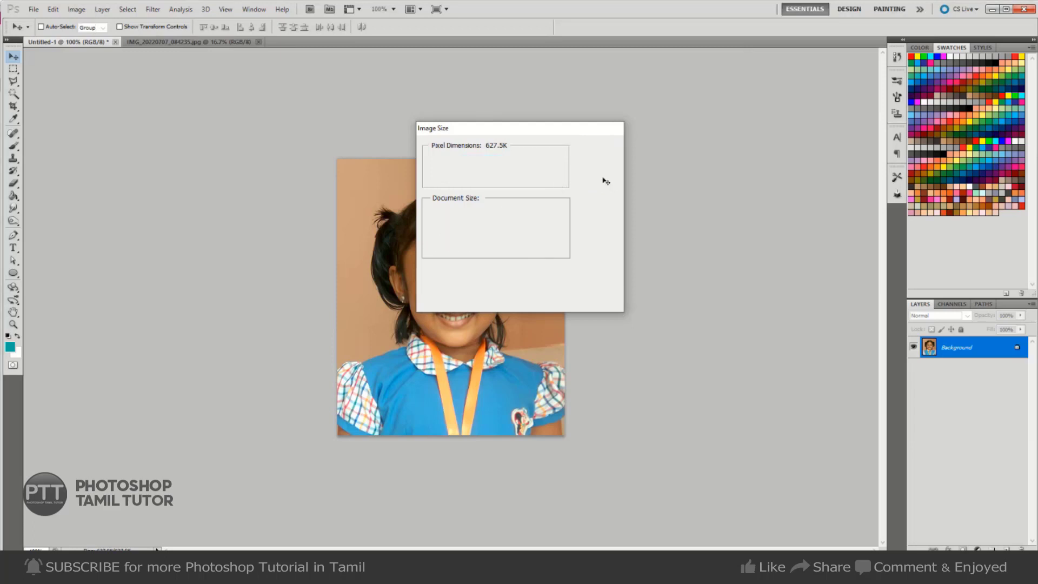
{"action": "key", "text": "Escape"}
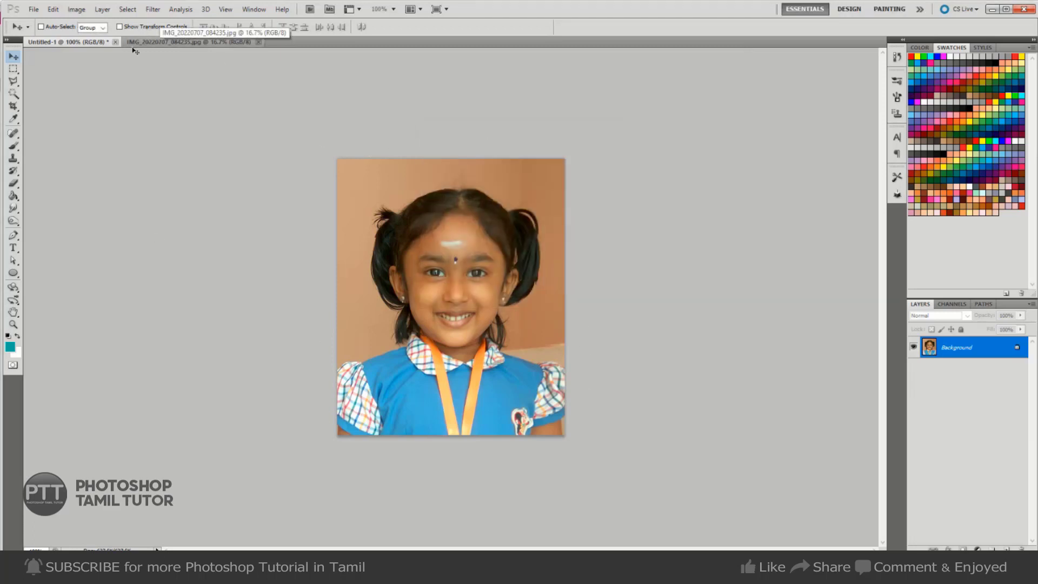
- Enter a new canvas size of 1.5 × 1.9 inches in Canvas Size
{"action": "left_click", "coordinate": [76, 9]}
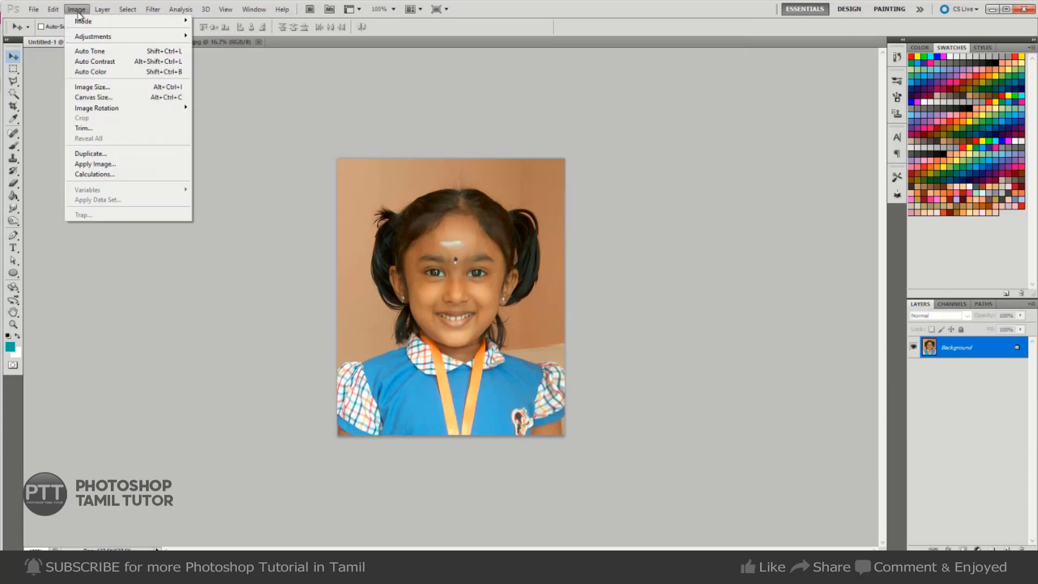
{"action": "left_click", "coordinate": [127, 98]}
{"action": "left_click_drag", "start_coordinate": [501, 199], "coordinate": [540, 203]}
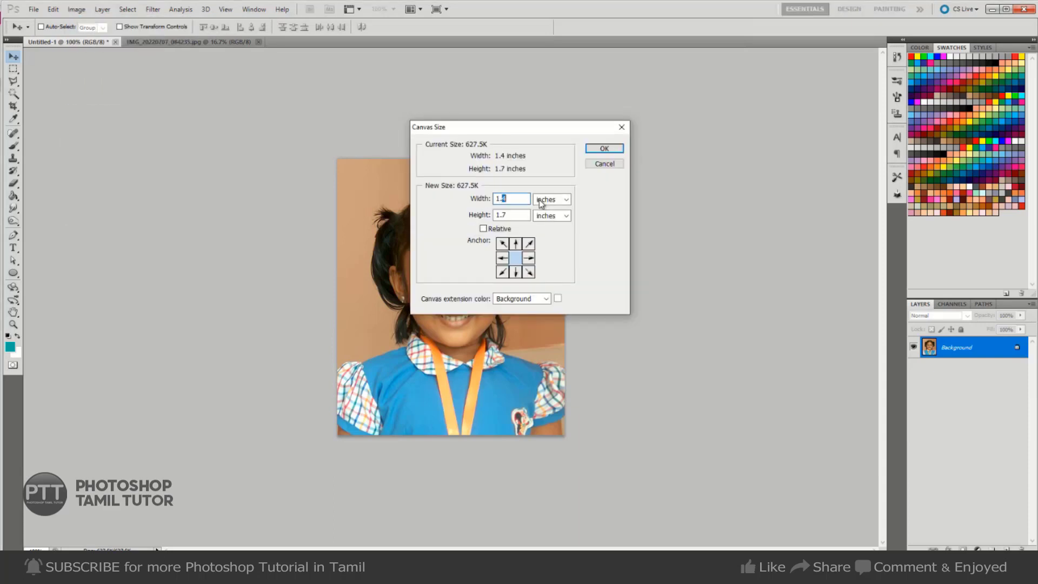
{"action": "type", "text": "5"}
{"action": "key", "text": "Tab"}
{"action": "key", "text": "Tab"}
{"action": "key", "text": "Right"}
{"action": "mouse_move", "coordinate": [551, 199]}
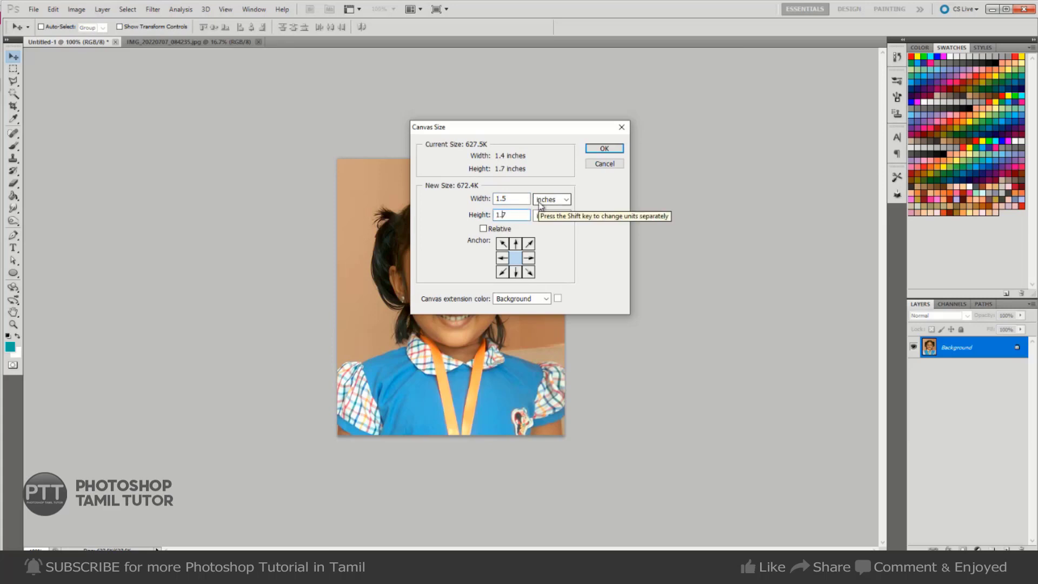
{"action": "key", "text": "shift+Left"}
{"action": "type", "text": "9"}
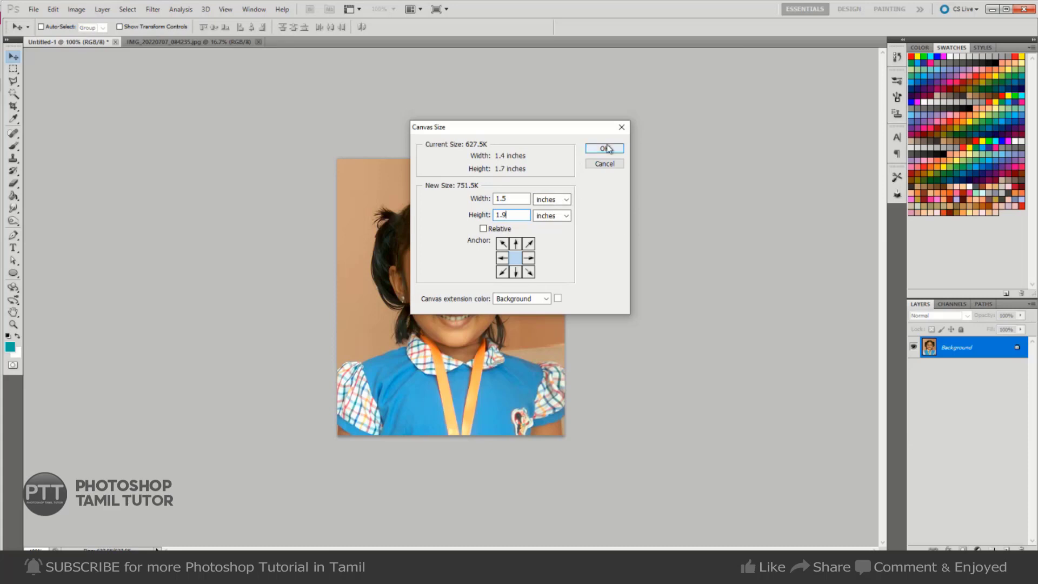
- Apply the 1.5 × 1.9 inch canvas size to give the portrait a white border
{"action": "left_click", "coordinate": [612, 151]}
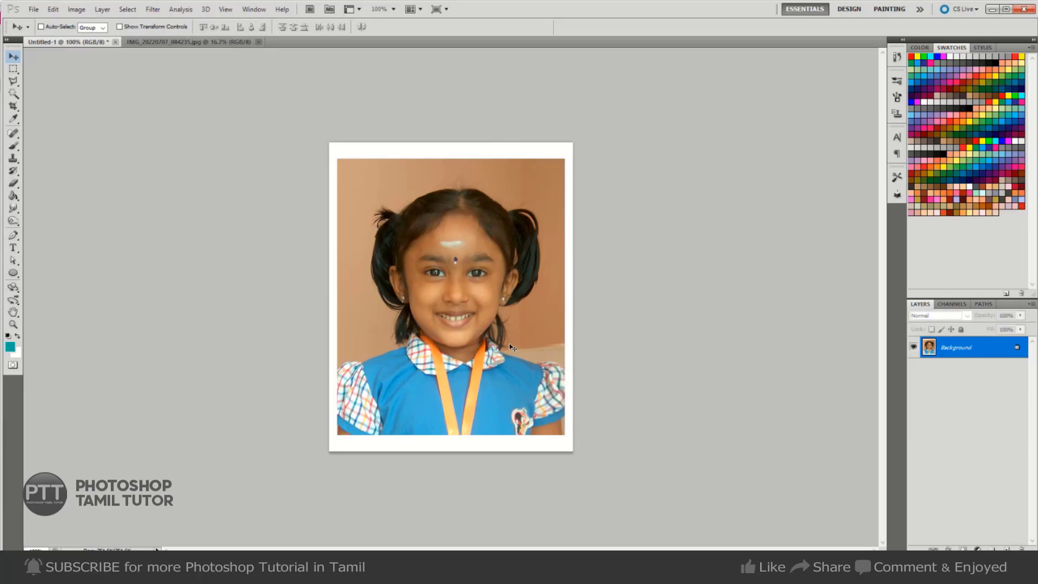
- Select the bordered photo and create a new 6 × 4 inch document
{"action": "key", "text": "ctrl+a"}
{"action": "key", "text": "ctrl+n"}
{"action": "left_click", "coordinate": [622, 241]}
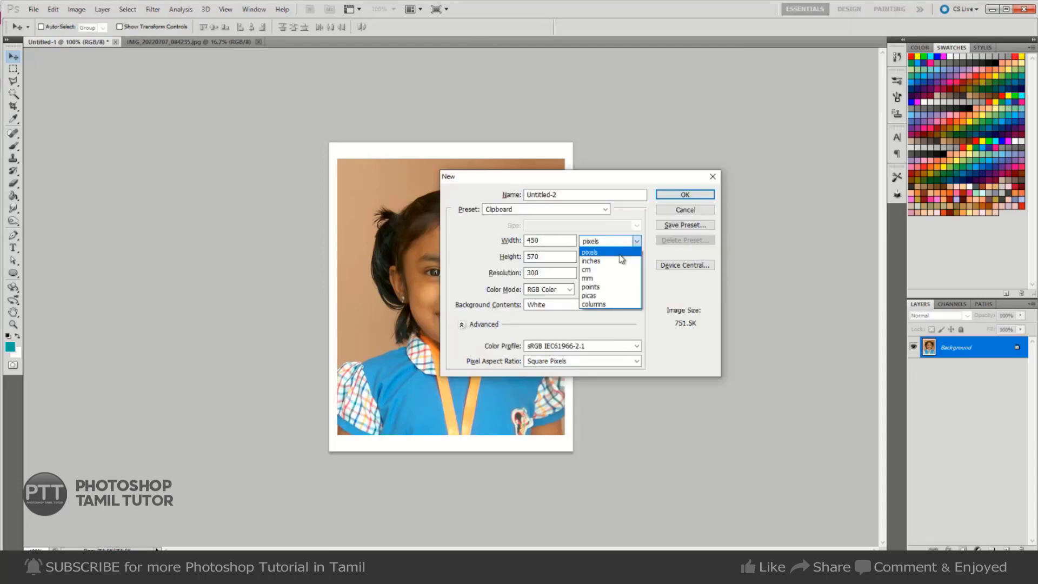
{"action": "key", "text": "shift+Tab"}
{"action": "type", "text": "6"}
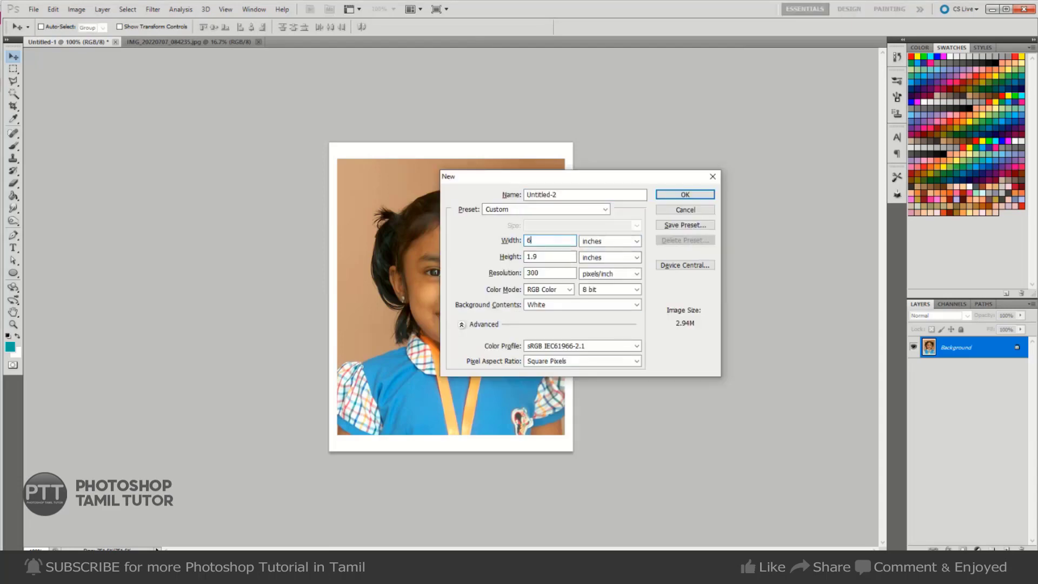
{"action": "key", "text": "Tab"}
{"action": "type", "text": "4"}
{"action": "key", "text": "Return"}
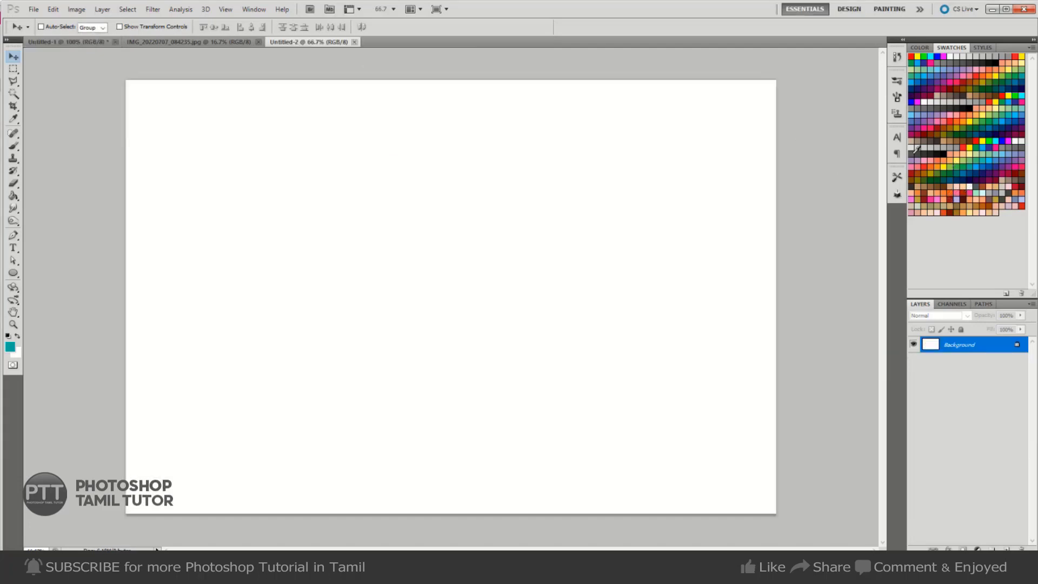
- Fill the new sheet with grey and paste the photo into its top-left corner
{"action": "left_click", "coordinate": [951, 145]}
{"action": "key", "text": "alt+BackSpace"}
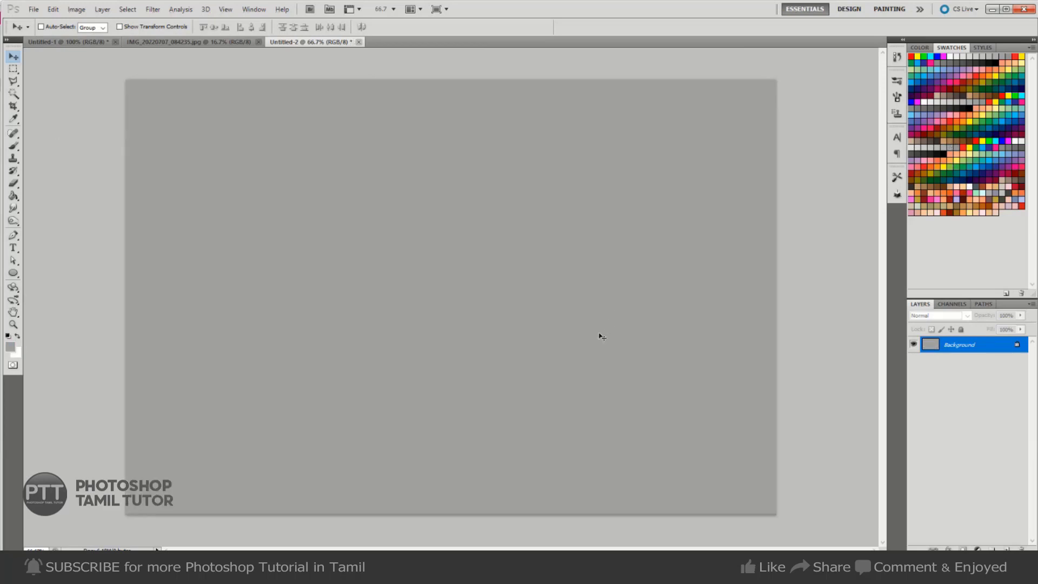
{"action": "key", "text": "ctrl+v"}
{"action": "mouse_move", "coordinate": [487, 345]}
{"action": "left_mouse_down"}
{"action": "mouse_move", "coordinate": [245, 248]}
{"action": "mouse_move", "coordinate": [384, 264]}
{"action": "left_mouse_up"}
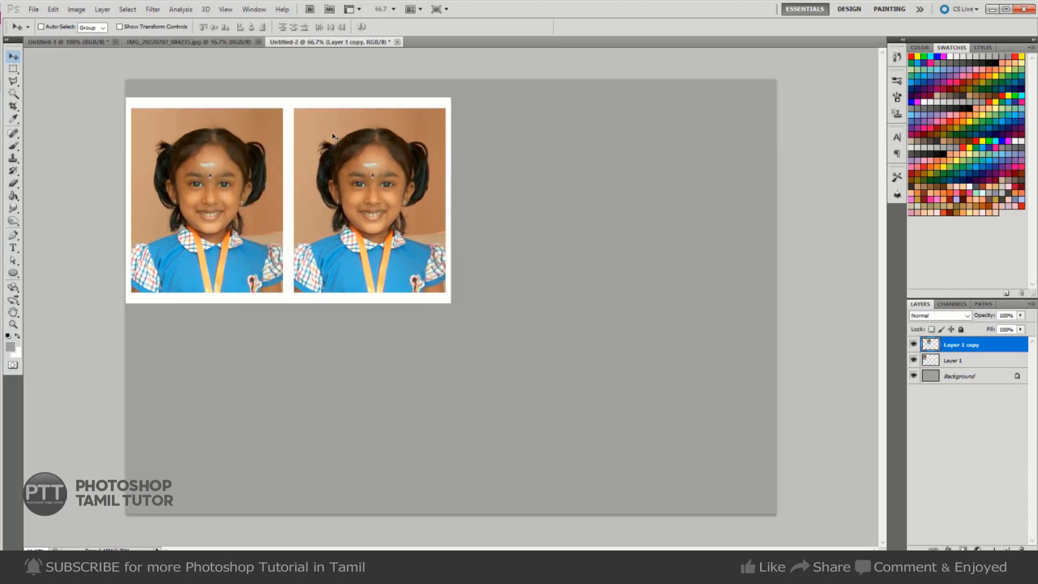
{"action": "key", "text": "ctrl+z"}
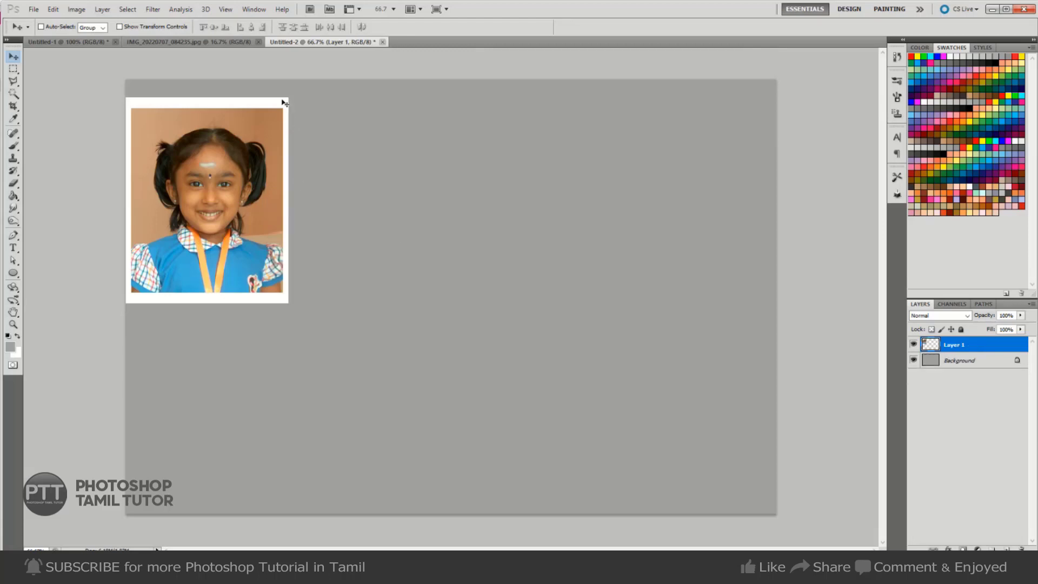
- Stroke the photo layer's outline with a 1 px dark grey stroke and deselect
{"action": "left_click", "coordinate": [930, 344], "text": "ctrl"}
{"action": "key", "text": "alt+e"}
{"action": "key", "text": "k"}
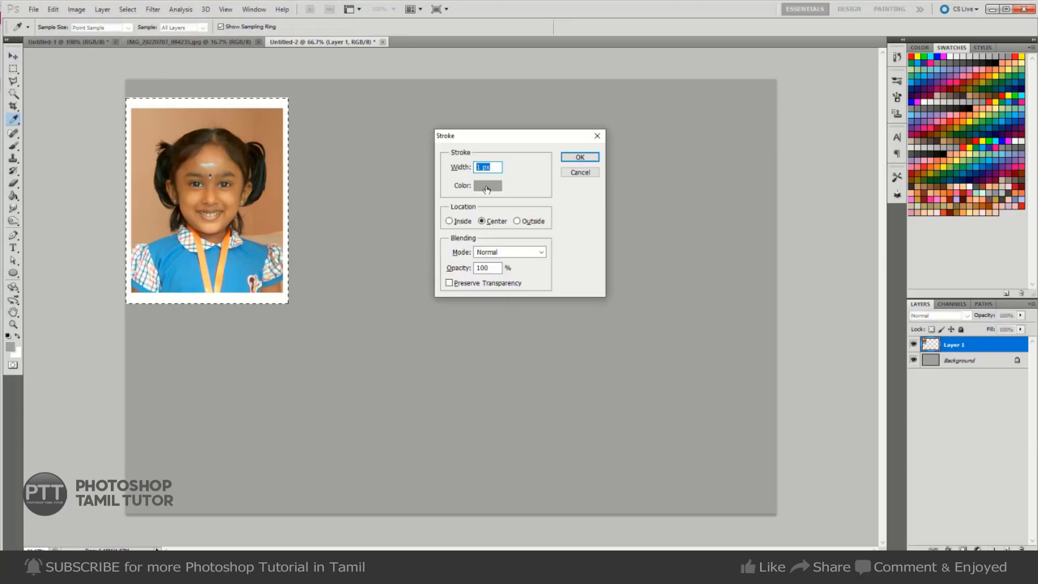
{"action": "left_click", "coordinate": [486, 185]}
{"action": "left_click", "coordinate": [620, 503]}
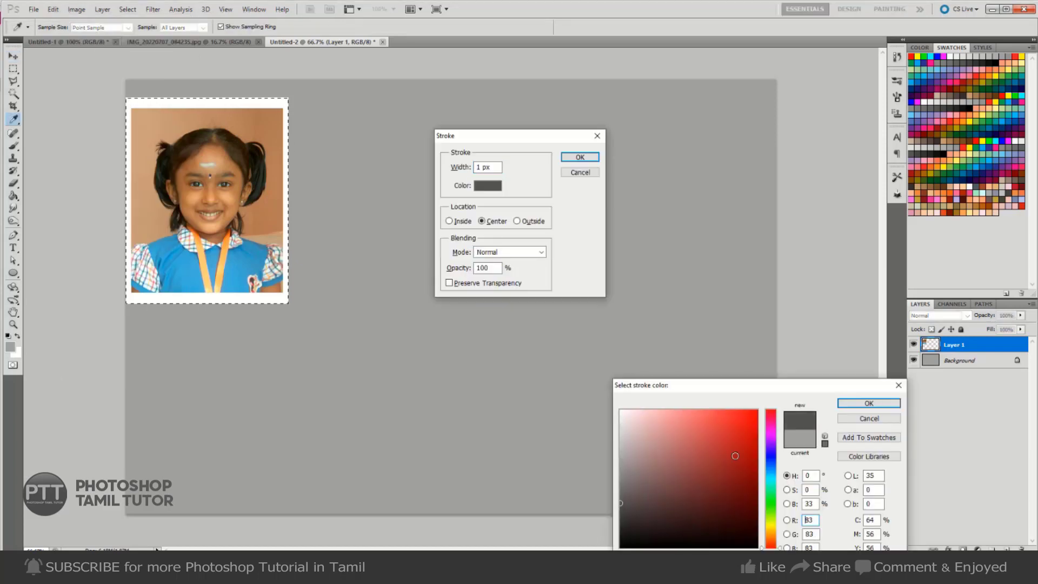
{"action": "left_click", "coordinate": [865, 407]}
{"action": "left_click", "coordinate": [580, 157]}
{"action": "key", "text": "v"}
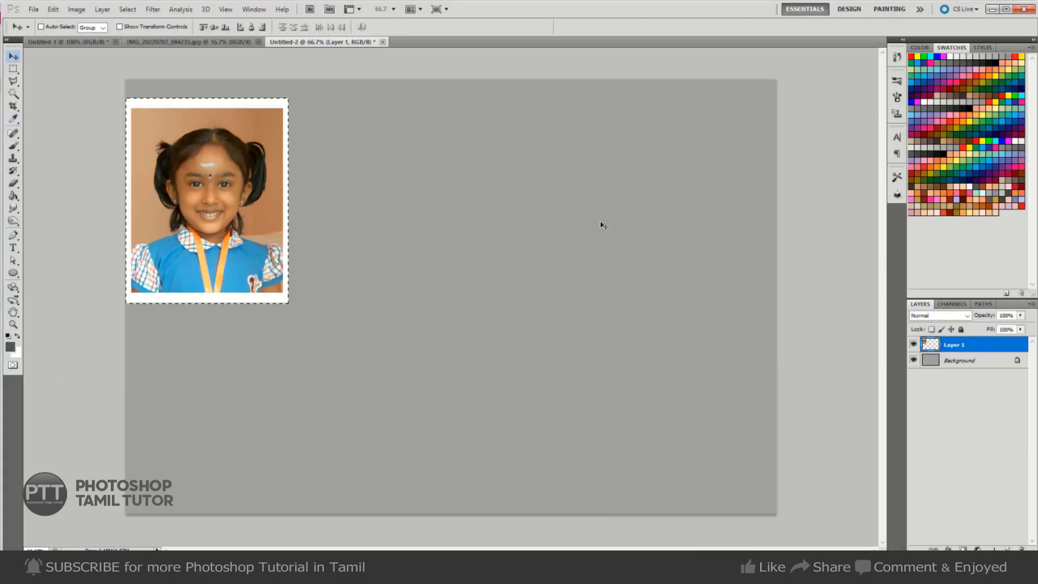
{"action": "key", "text": "ctrl+d"}
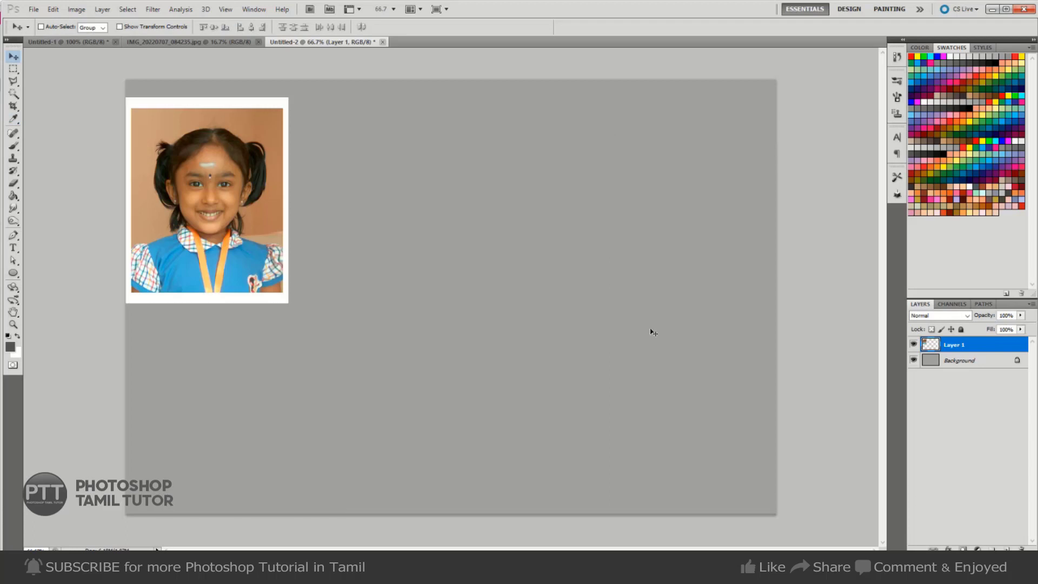
- Reapply the stroke to the photo's outline, deselect, and slide the photo right
{"action": "left_click", "coordinate": [926, 345], "text": "ctrl"}
{"action": "left_click", "coordinate": [53, 9]}
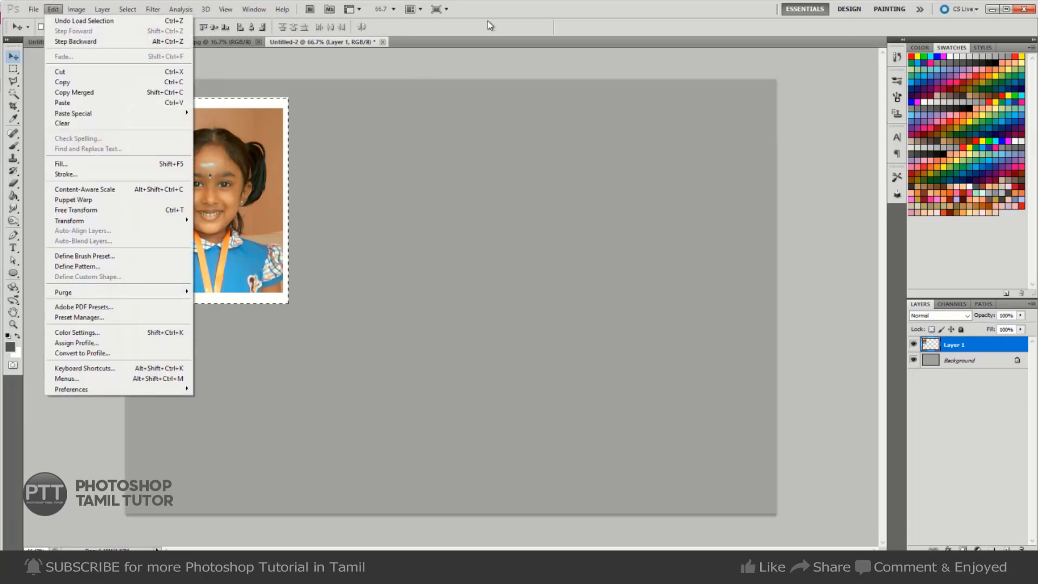
{"action": "left_click", "coordinate": [441, 60]}
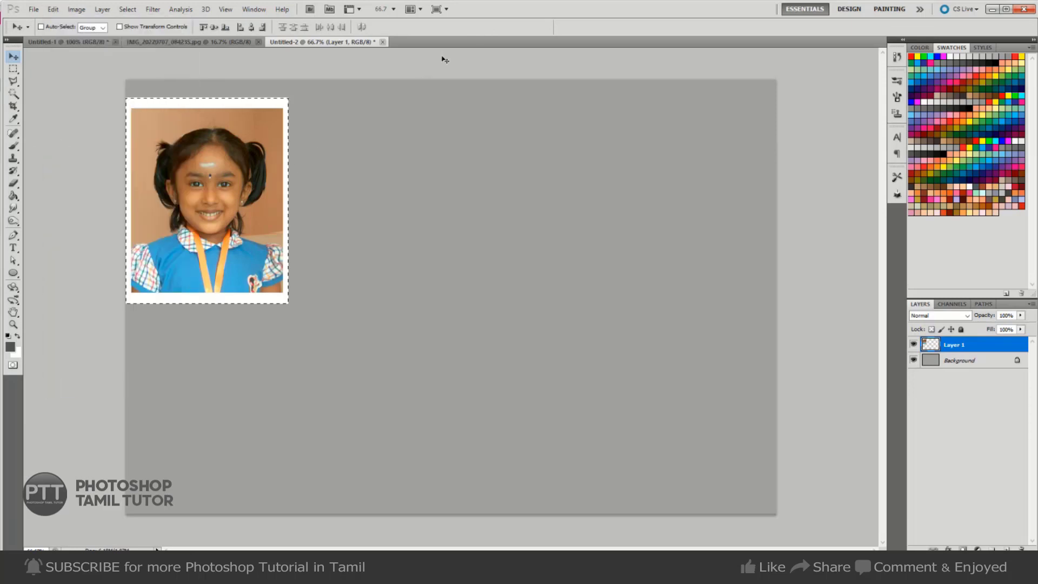
{"action": "left_click", "coordinate": [13, 68]}
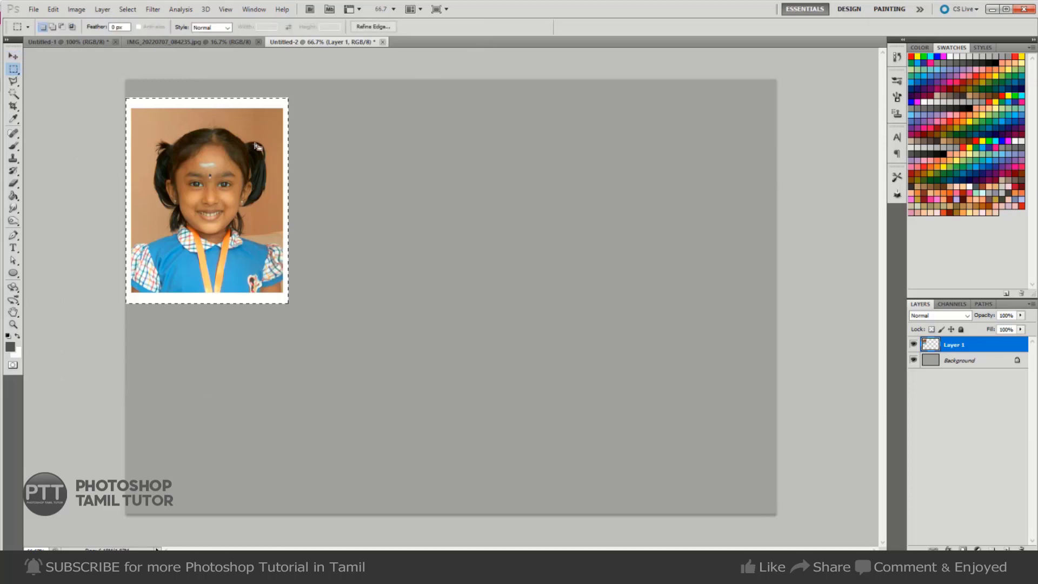
{"action": "right_click", "coordinate": [275, 125]}
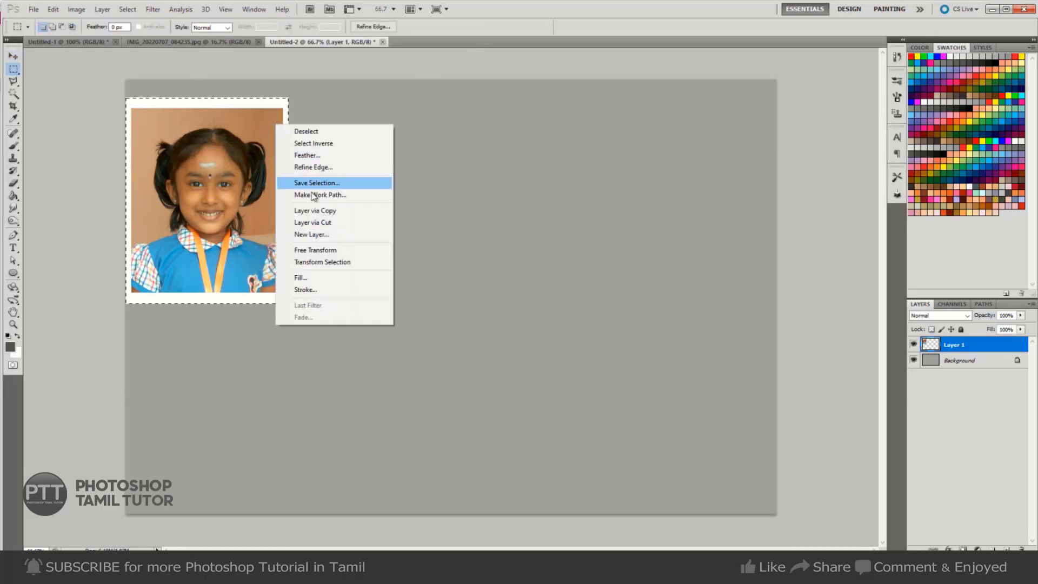
{"action": "left_click", "coordinate": [313, 291]}
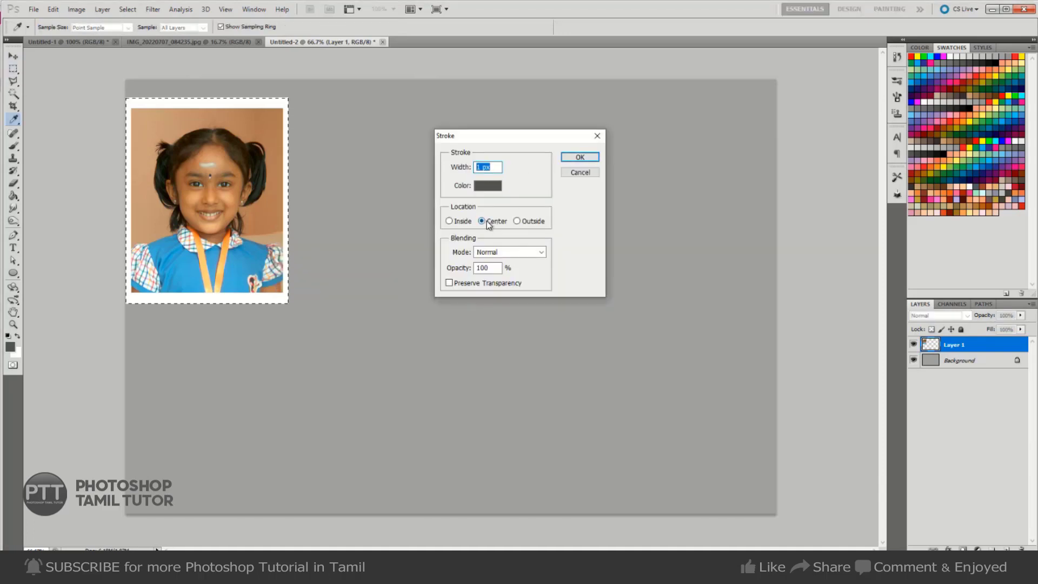
{"action": "left_click", "coordinate": [579, 157]}
{"action": "key", "text": "m"}
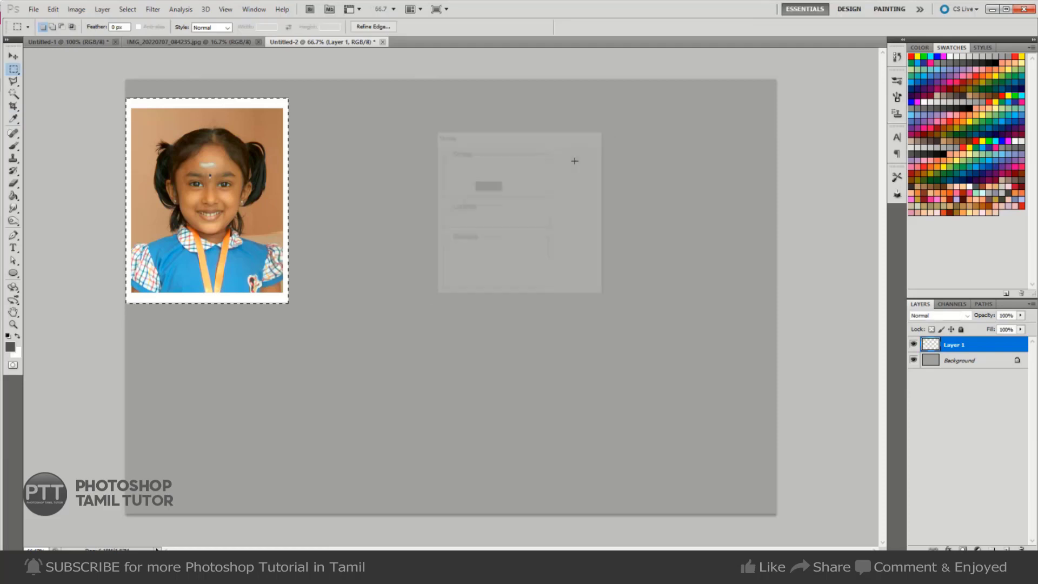
{"action": "key", "text": "ctrl+d"}
{"action": "key", "text": "v"}
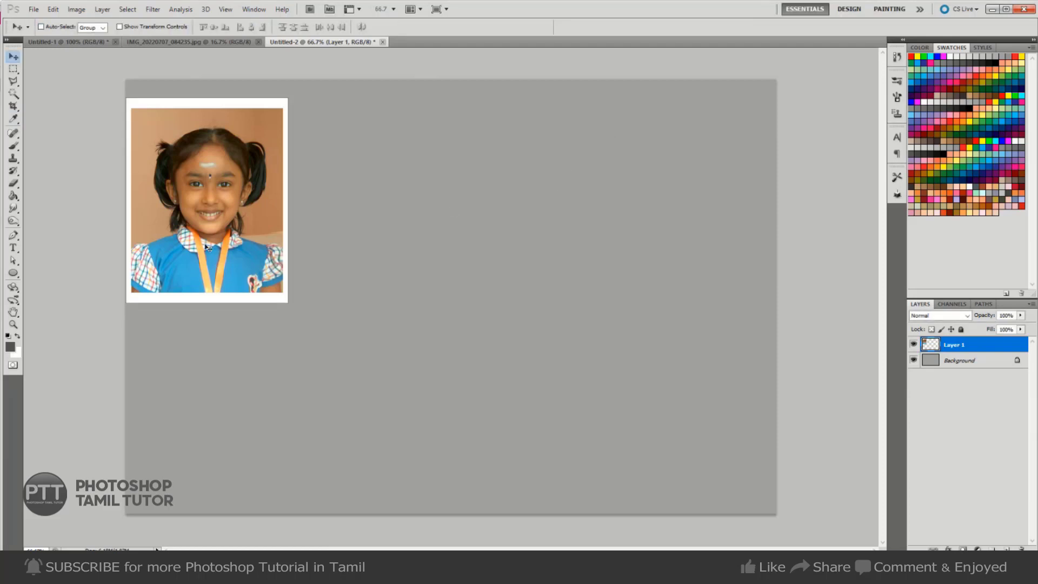
{"action": "left_click_drag", "start_coordinate": [192, 249], "coordinate": [336, 231]}
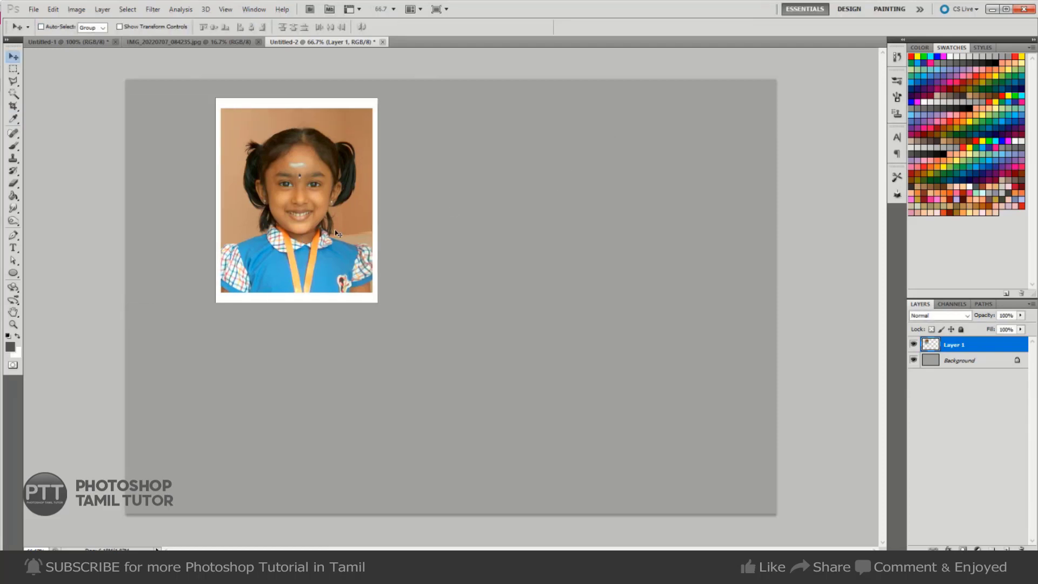
- Duplicate the photo beside the original and merge the pair into one layer
{"action": "key", "text": "ctrl+z"}
{"action": "left_click_drag", "start_coordinate": [195, 240], "coordinate": [357, 228]}
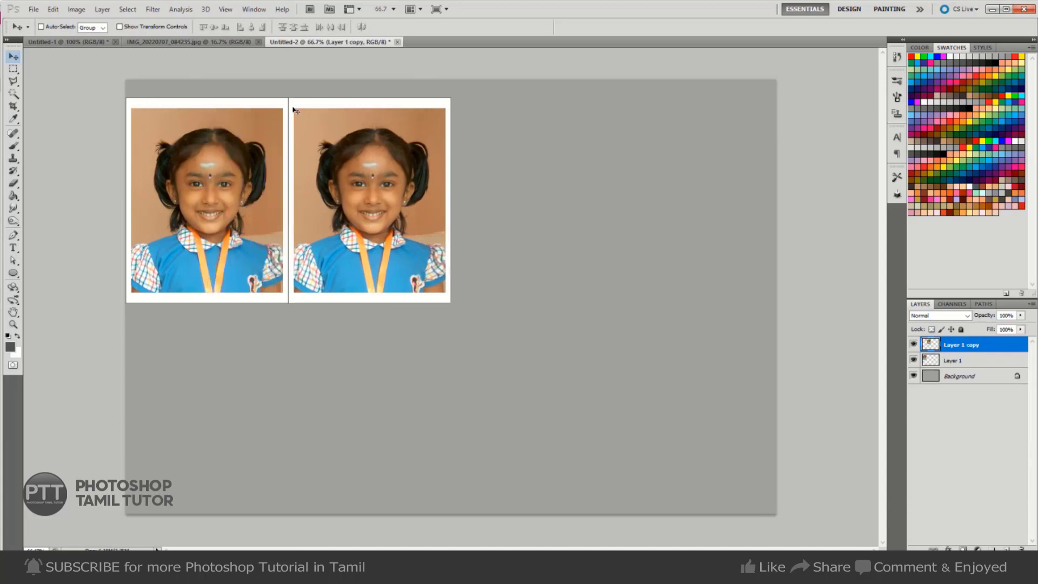
{"action": "left_click", "coordinate": [962, 362], "text": "shift"}
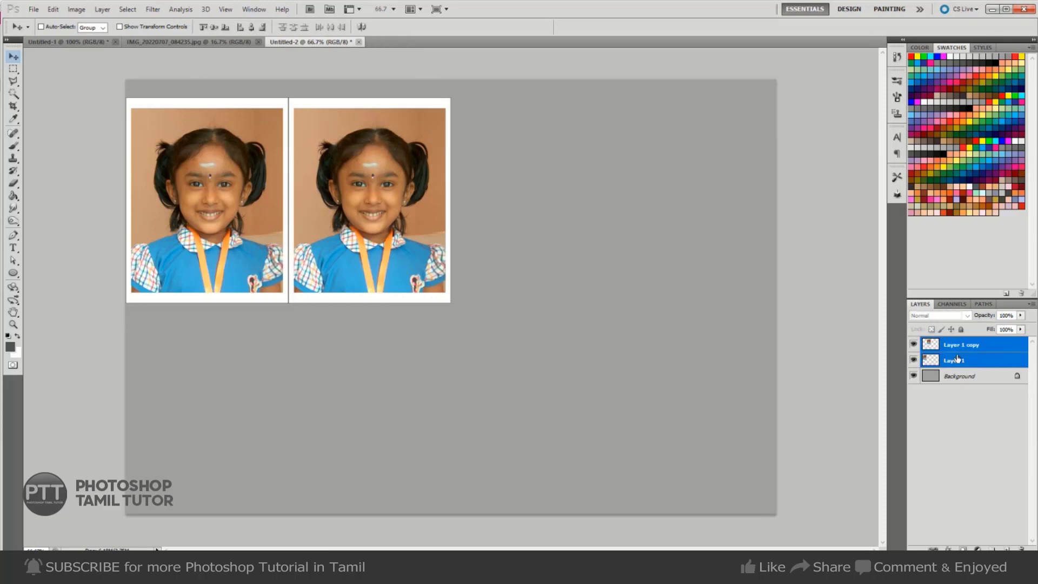
{"action": "right_click", "coordinate": [955, 348]}
{"action": "left_click", "coordinate": [963, 352]}
{"action": "right_click", "coordinate": [965, 348]}
{"action": "left_click", "coordinate": [946, 323]}
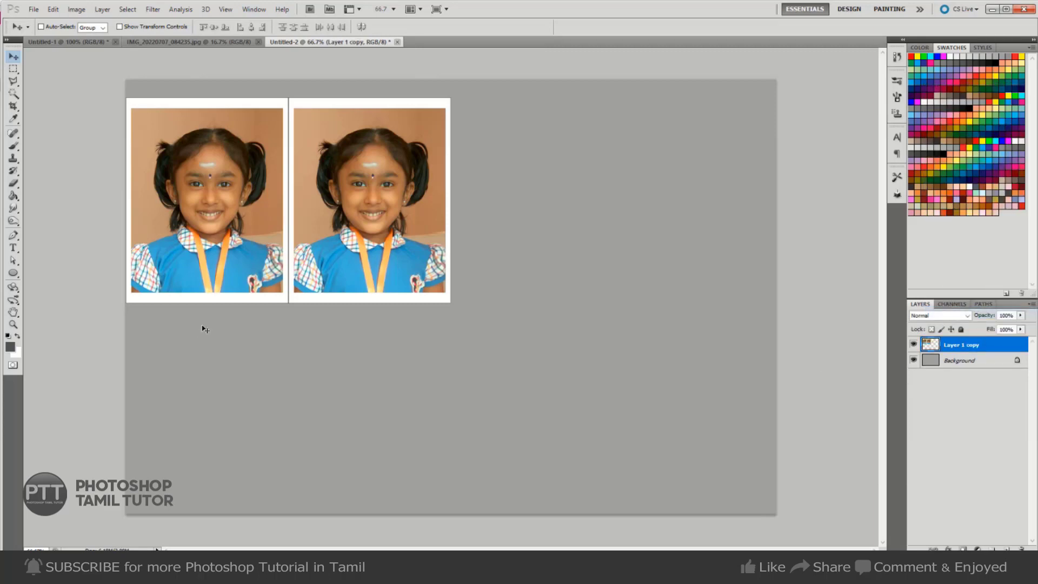
- Duplicate the pair into a row of four and merge it into one layer
{"action": "left_click_drag", "start_coordinate": [254, 268], "coordinate": [580, 267]}
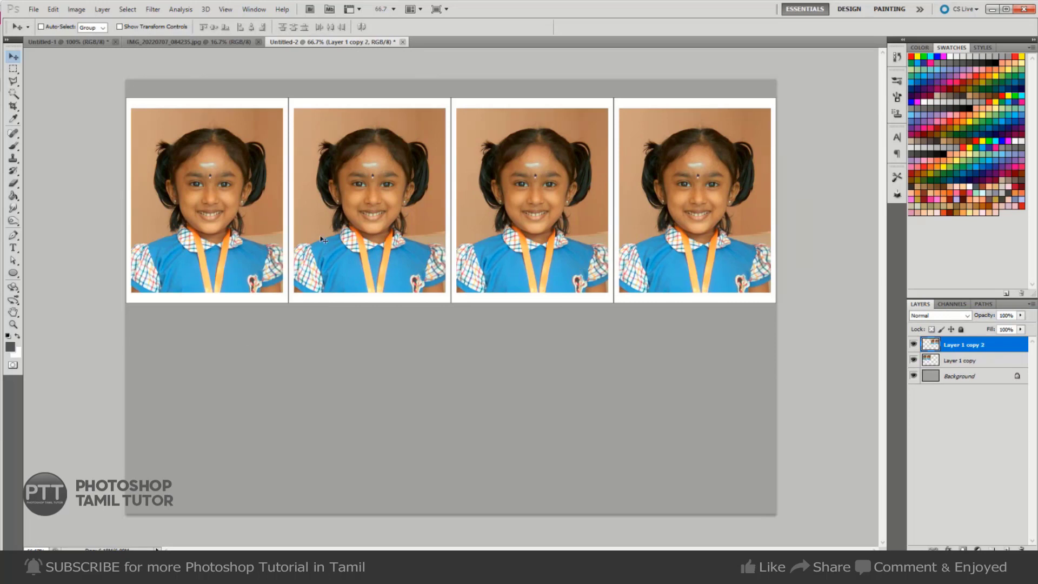
{"action": "left_click", "coordinate": [957, 361], "text": "shift"}
{"action": "right_click", "coordinate": [960, 362]}
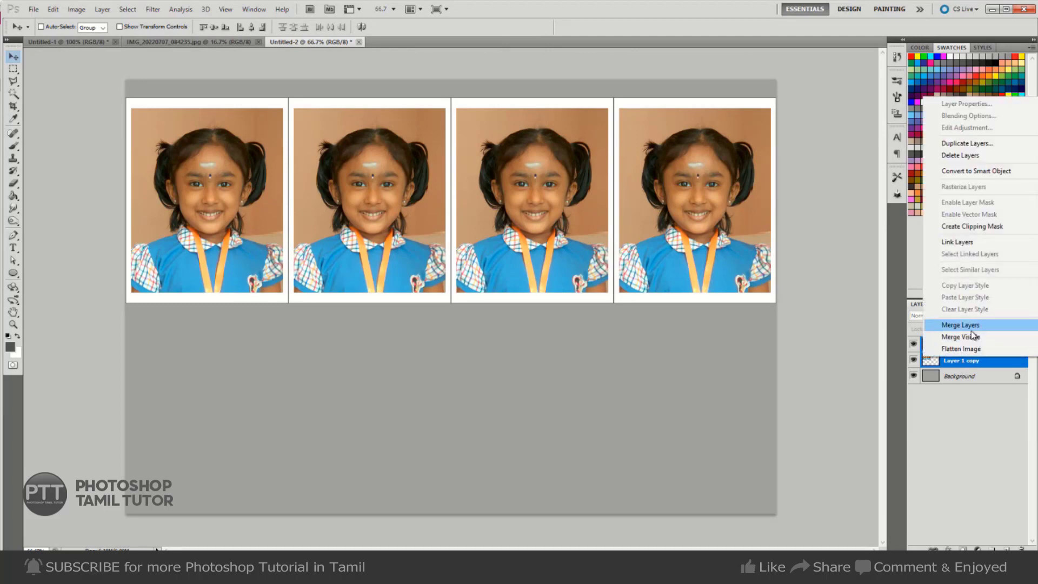
{"action": "key", "text": "Escape"}
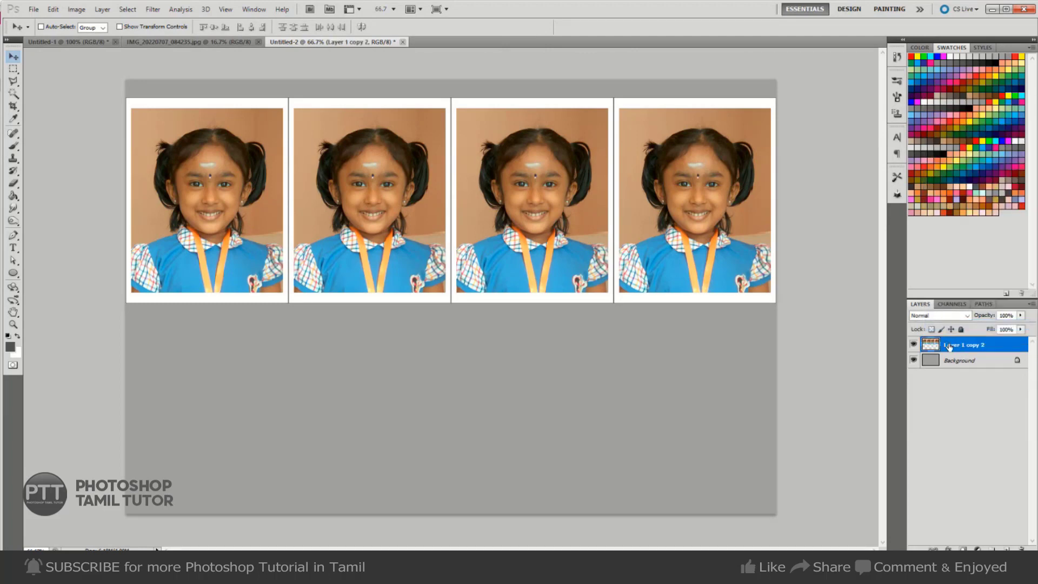
{"action": "key", "text": "ctrl+e"}
- Copy the row of four directly below and merge both rows together
{"action": "left_click_drag", "start_coordinate": [686, 220], "coordinate": [712, 435]}
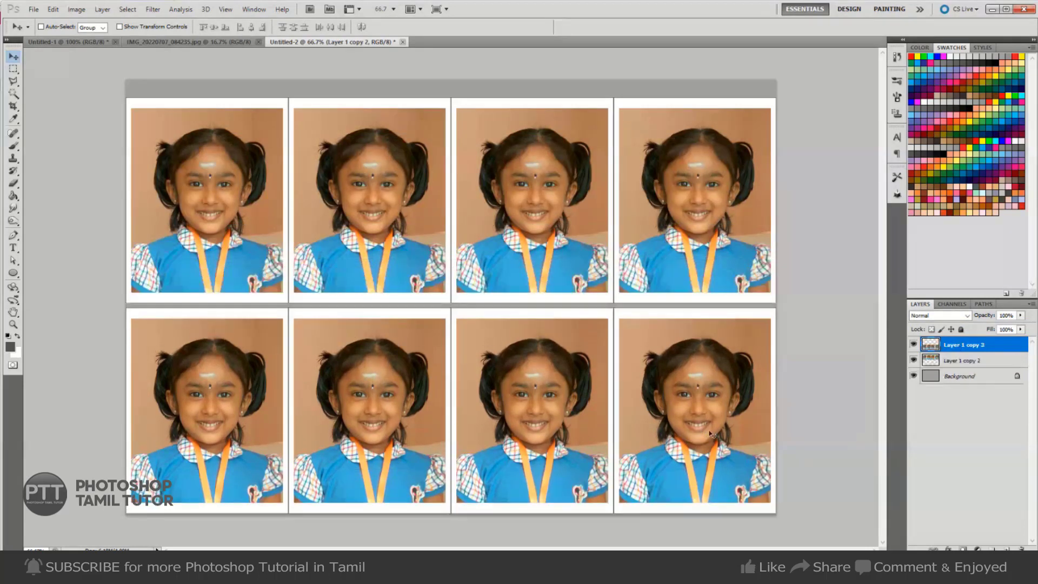
{"action": "key", "text": "ctrl+z"}
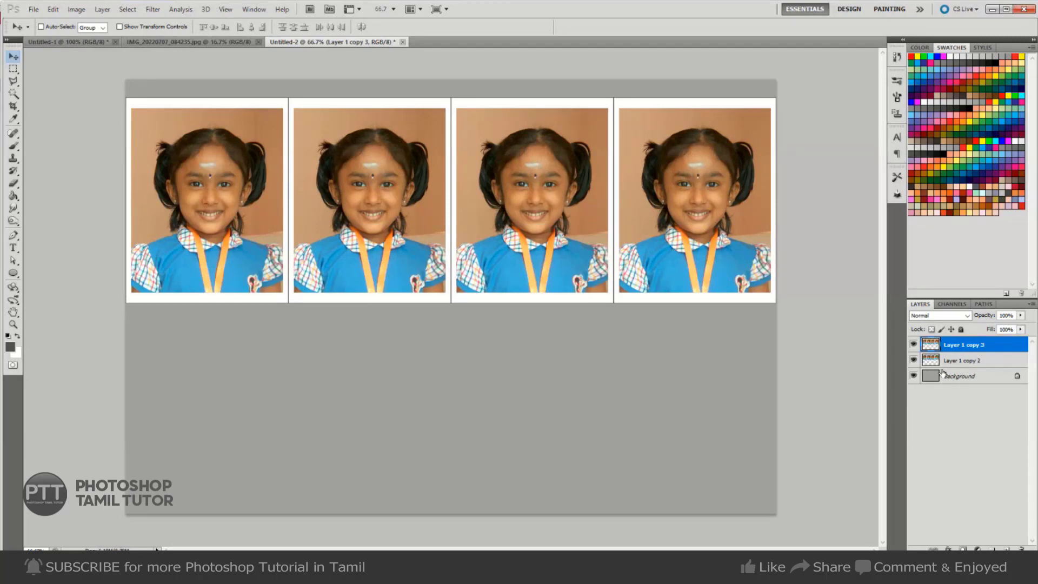
{"action": "left_click_drag", "start_coordinate": [584, 231], "coordinate": [598, 433]}
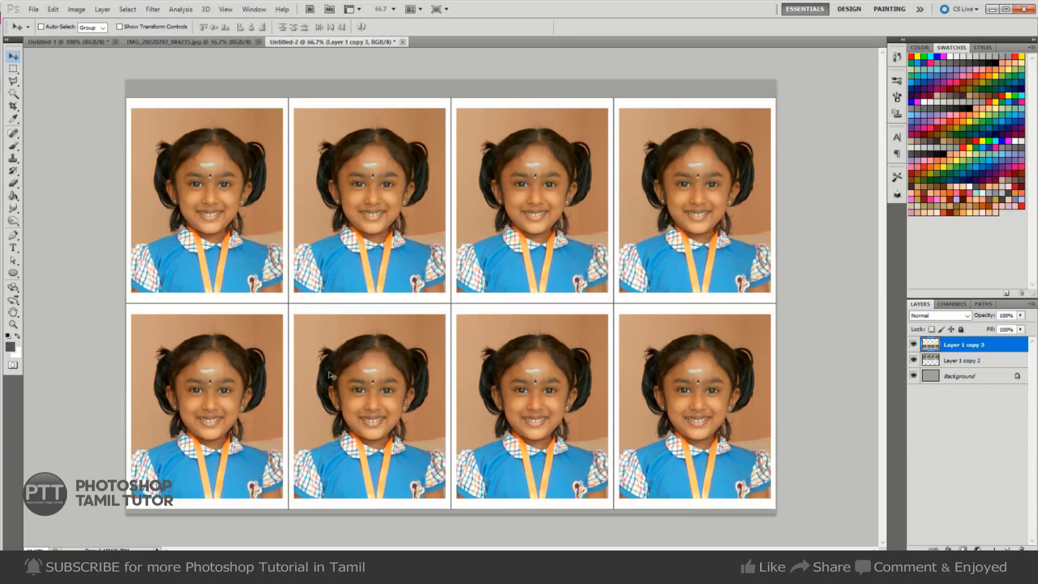
{"action": "key", "text": "ctrl+e"}
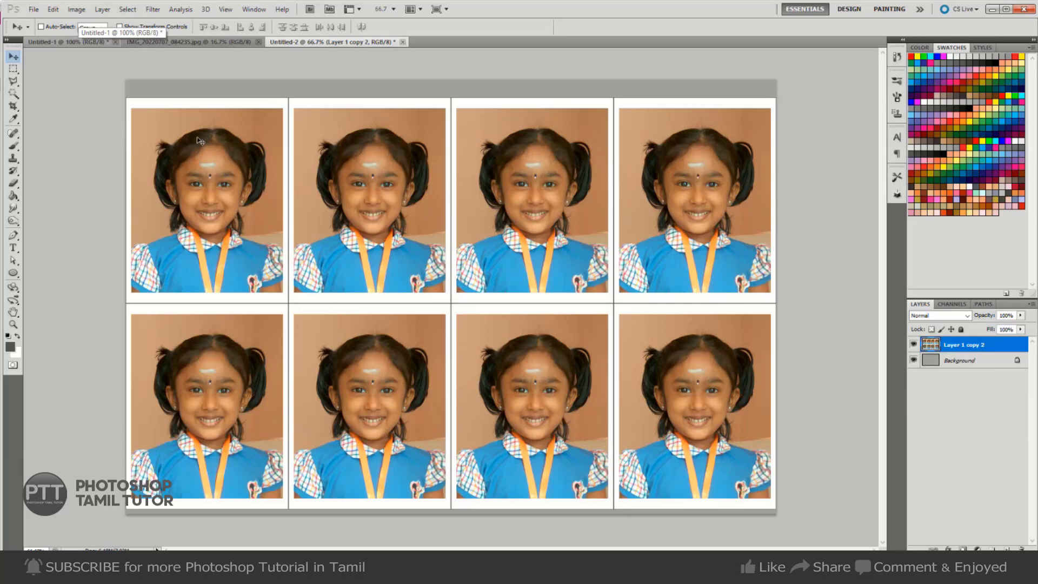
- Centre the eight-photo grid vertically on the sheet and deselect
{"action": "key", "text": "ctrl+a"}
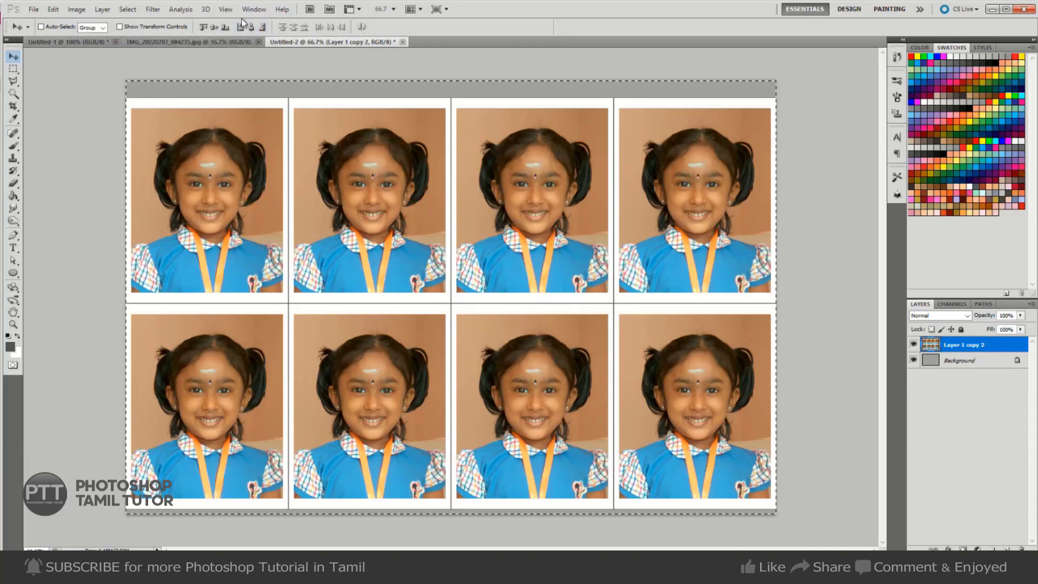
{"action": "left_click", "coordinate": [214, 27]}
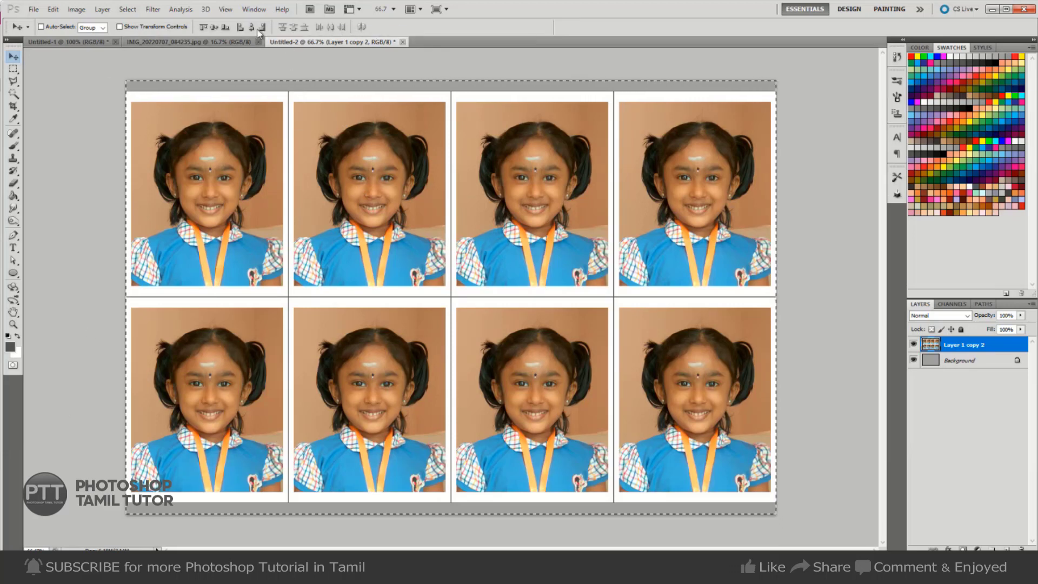
{"action": "key", "text": "ctrl+d"}
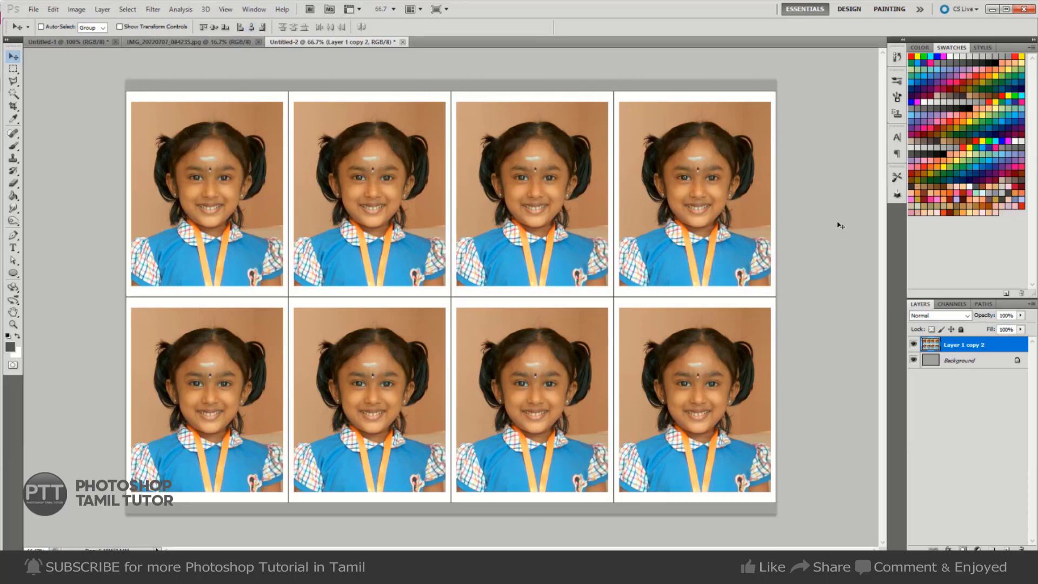
{"action": "key", "text": "ctrl+a"}
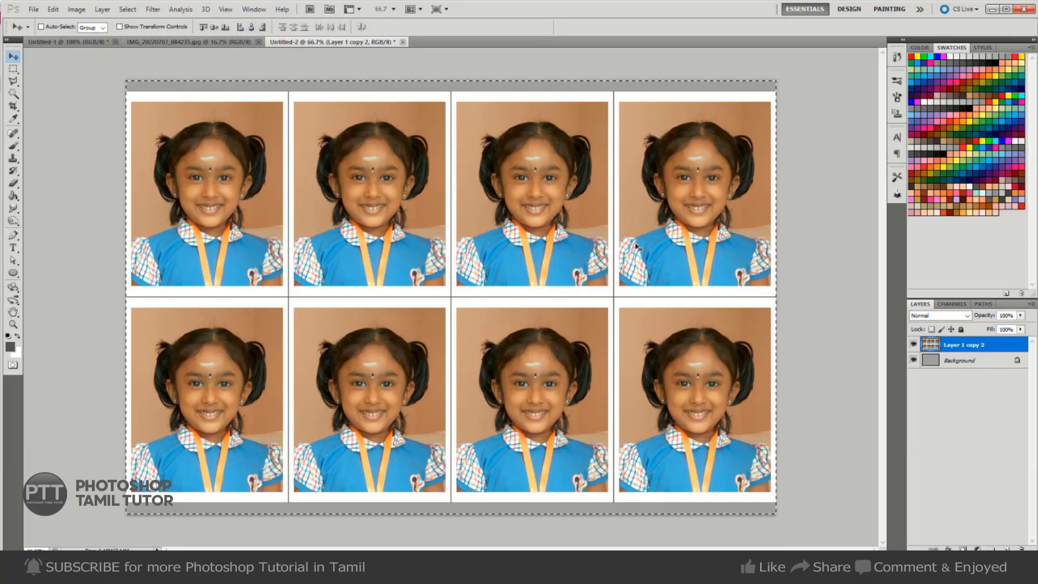
{"action": "key", "text": "ctrl+d"}
- Check the sheet's image size, then switch to the single-photo document
{"action": "key", "text": "ctrl+alt+i"}
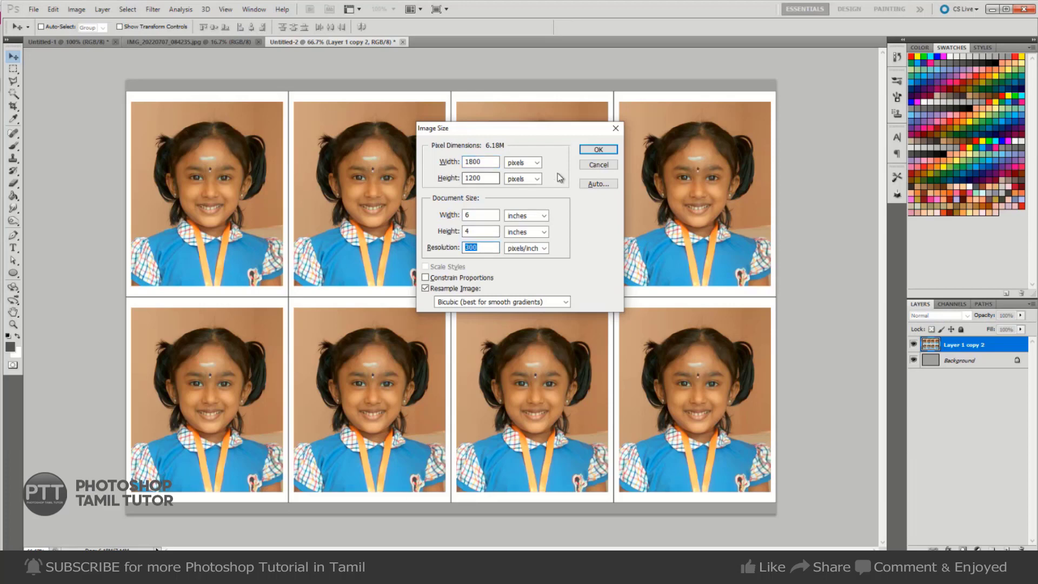
{"action": "left_click", "coordinate": [597, 165]}
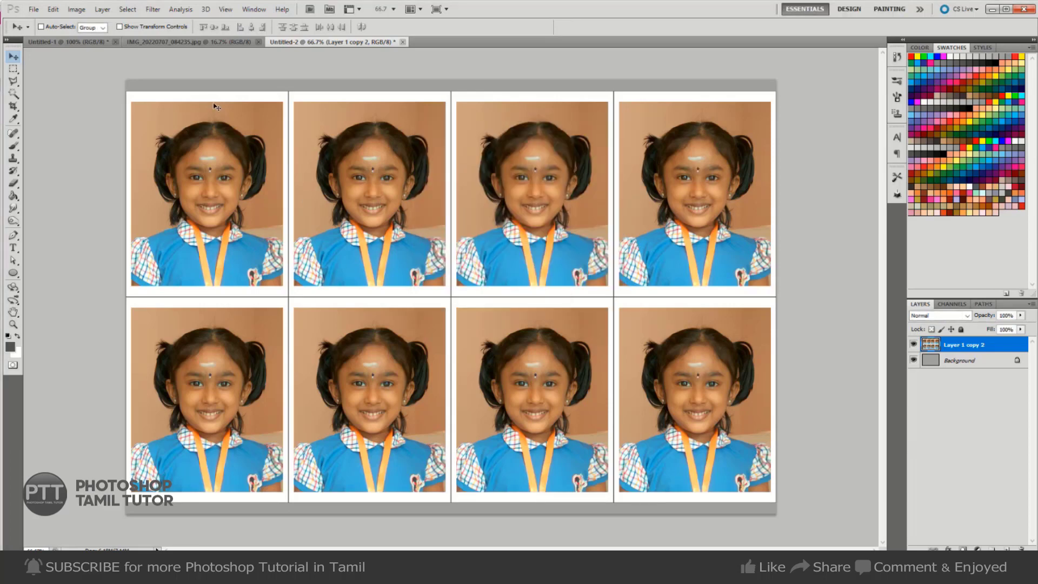
{"action": "key", "text": "ctrl+Tab"}
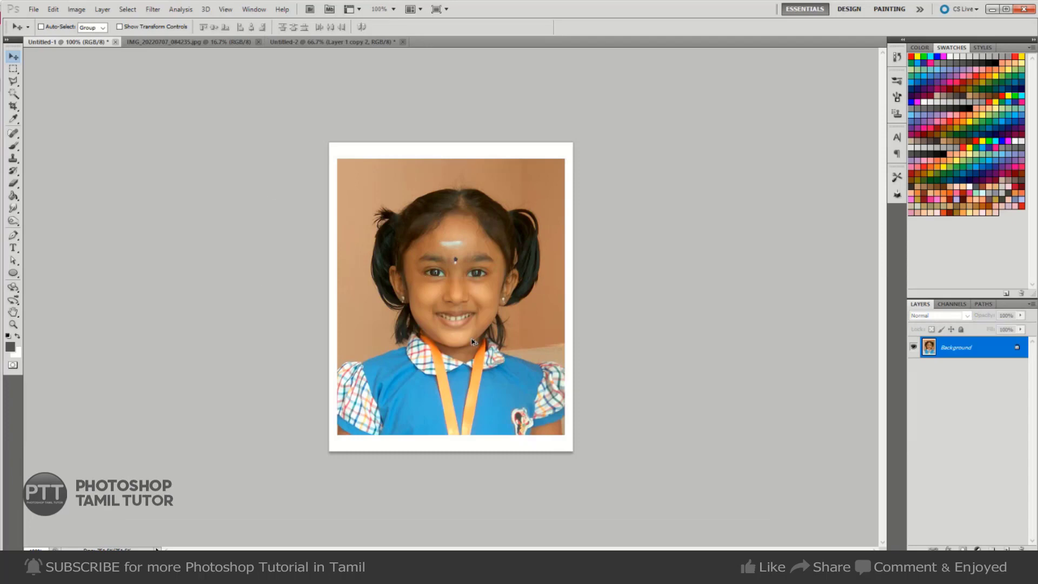
- Undo the previous border and check the photo's image size
{"action": "key", "text": "ctrl+z"}
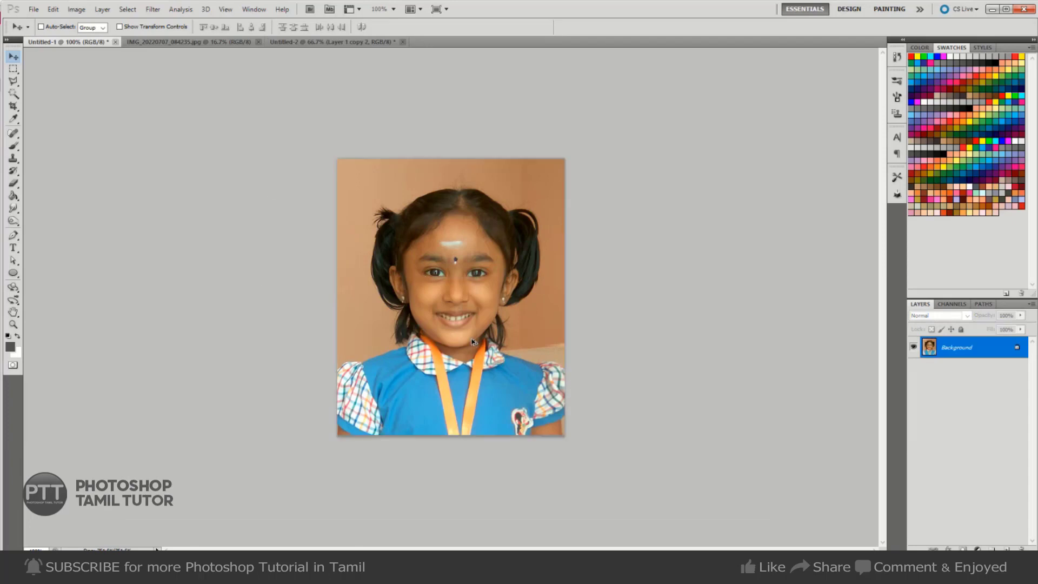
{"action": "key", "text": "alt+i"}
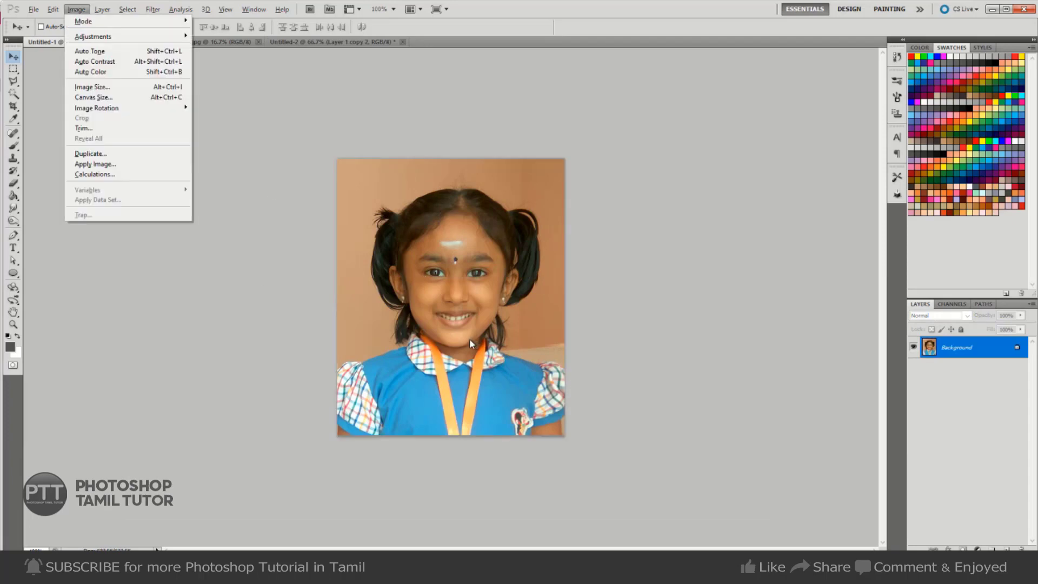
{"action": "key", "text": "Escape"}
{"action": "key", "text": "ctrl+alt+i"}
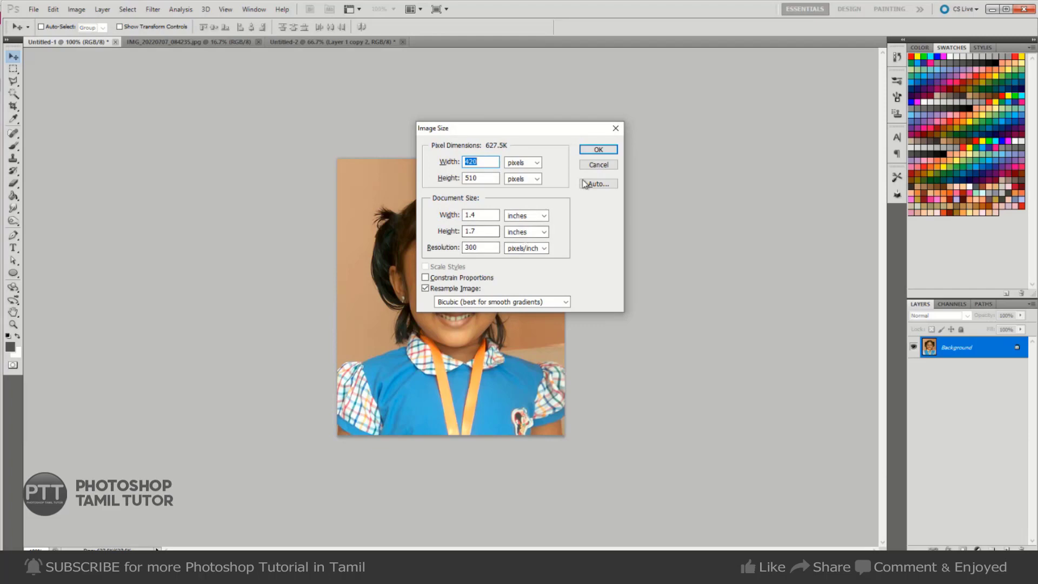
{"action": "left_click", "coordinate": [599, 164]}
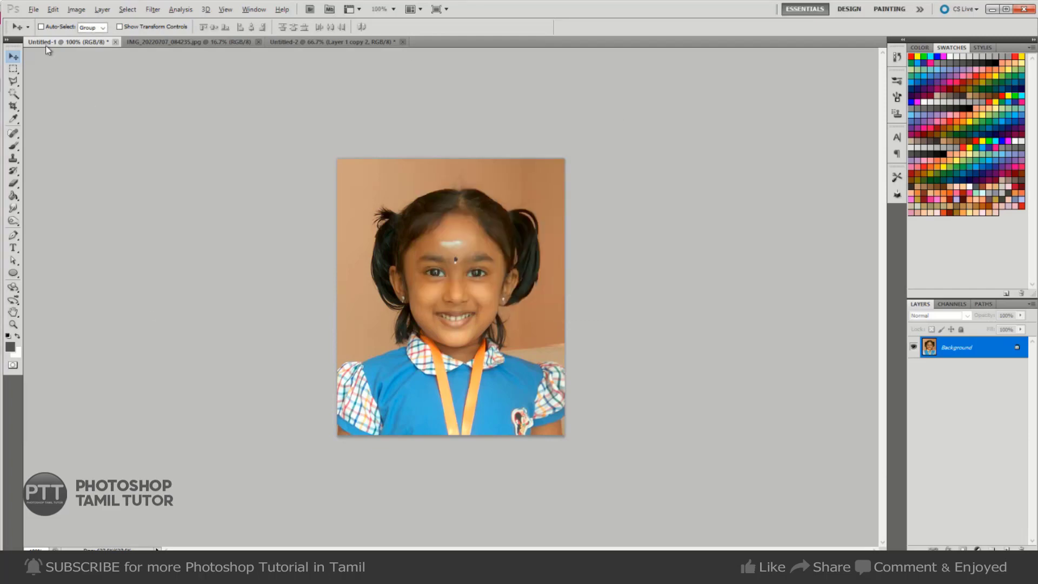
- Enlarge the canvas width slightly beyond 1.5 inches to restore the white border
{"action": "left_click", "coordinate": [76, 9]}
{"action": "left_click", "coordinate": [98, 98]}
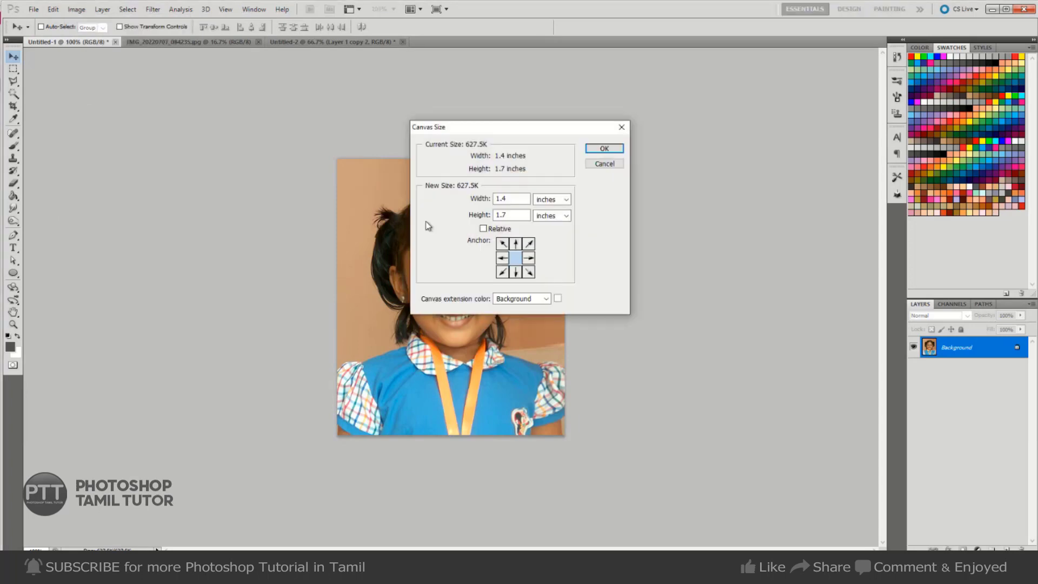
{"action": "double_click", "coordinate": [523, 199]}
{"action": "type", "text": "5"}
{"action": "type", "text": "9"}
{"action": "left_click", "coordinate": [602, 149]}
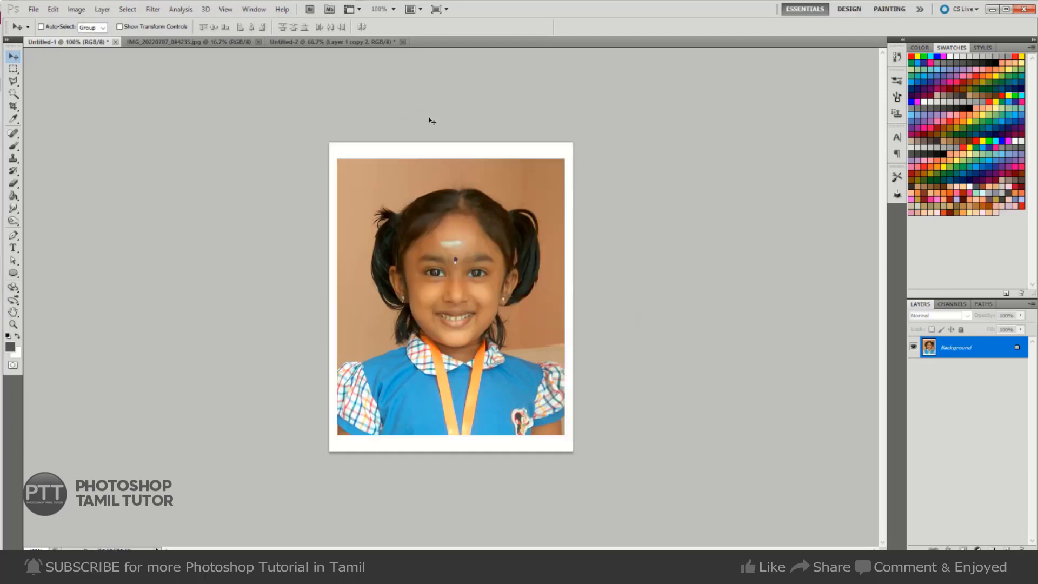
- Select the whole canvas and stroke its outer edge
{"action": "key", "text": "ctrl+a"}
{"action": "key", "text": "alt"}
{"action": "left_click", "coordinate": [13, 69]}
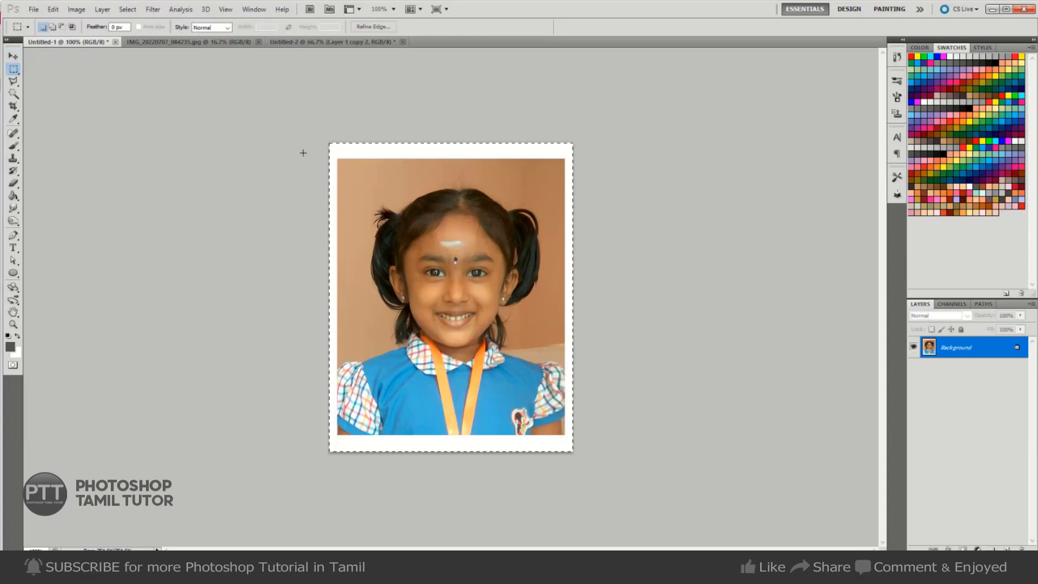
{"action": "right_click", "coordinate": [388, 183]}
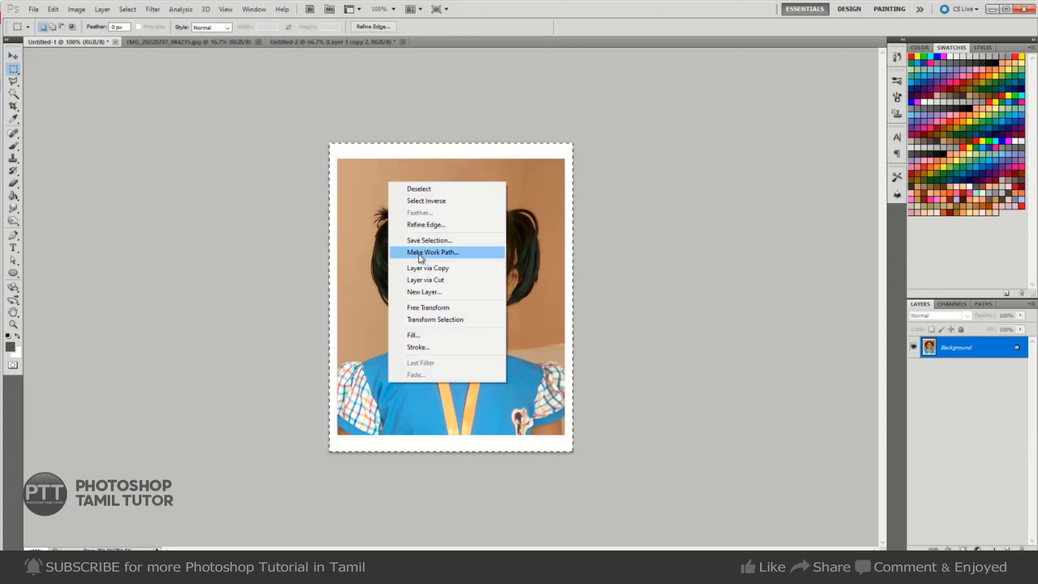
{"action": "left_click", "coordinate": [435, 347]}
{"action": "left_click", "coordinate": [573, 158]}
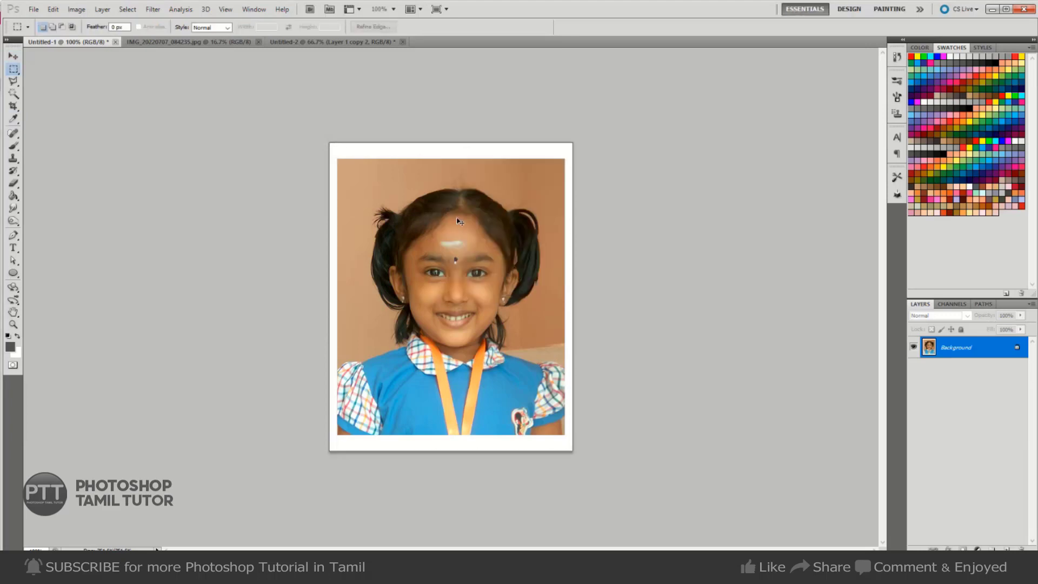
- Undo the duplicated and pasted photos on the sheet, leaving the grey background
{"action": "key", "text": "ctrl+Tab"}
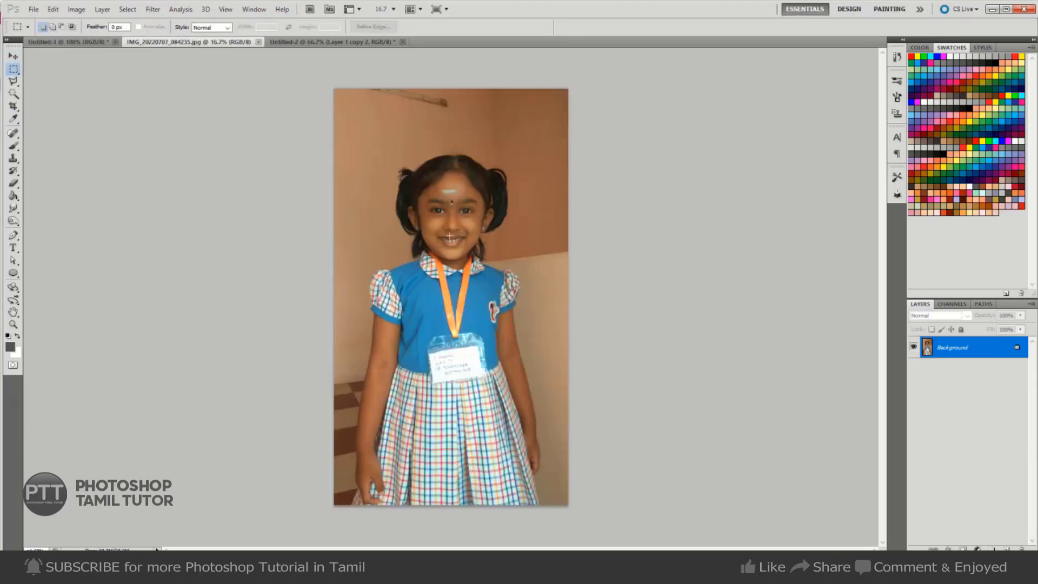
{"action": "key", "text": "ctrl+Tab"}
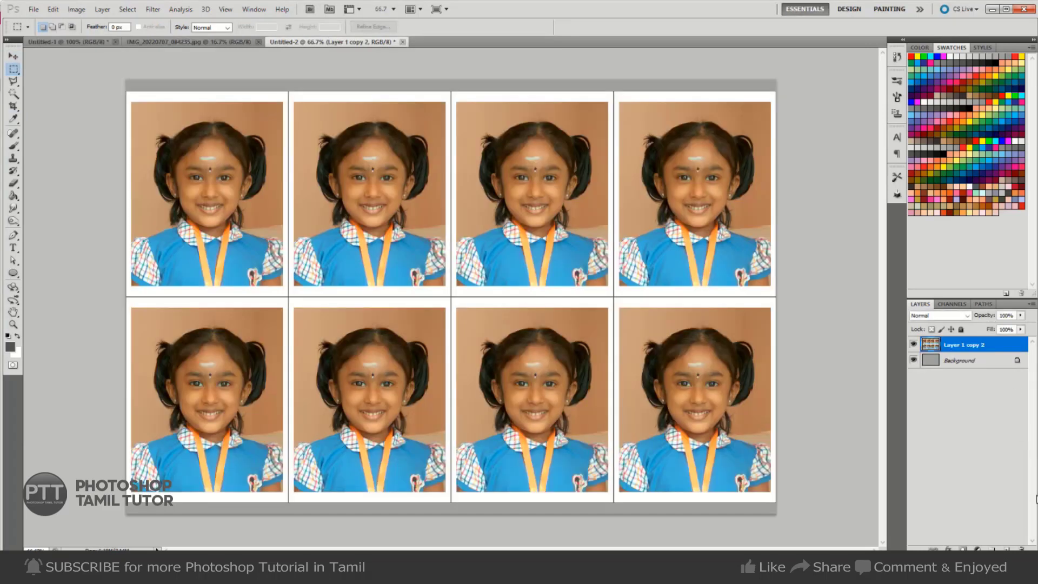
{"action": "key", "text": "alt+ctrl+z"}
{"action": "key", "text": "alt+ctrl+z"}
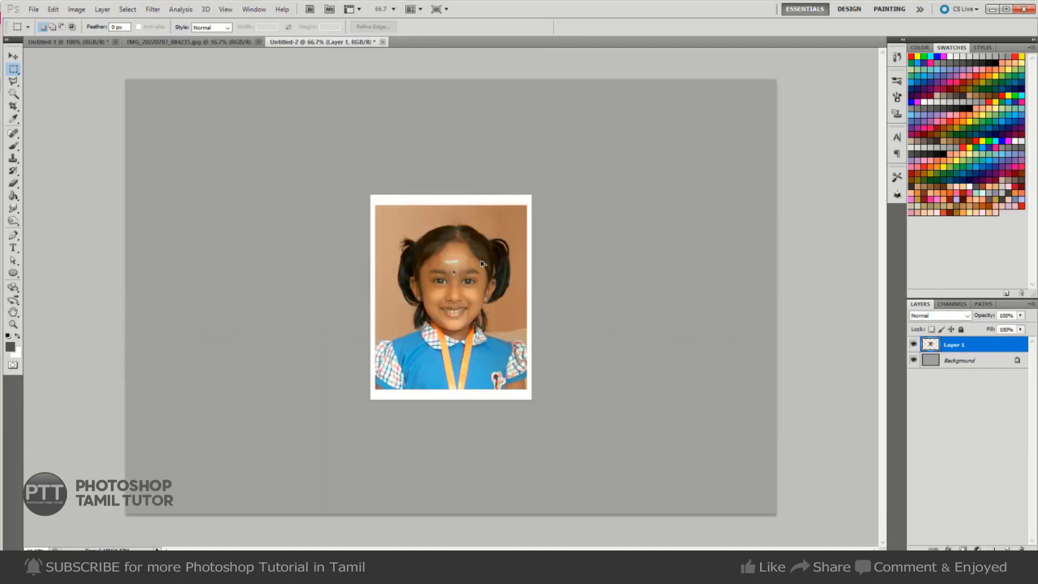
{"action": "key", "text": "alt+ctrl+z"}
{"action": "key", "text": "ctrl+Tab"}
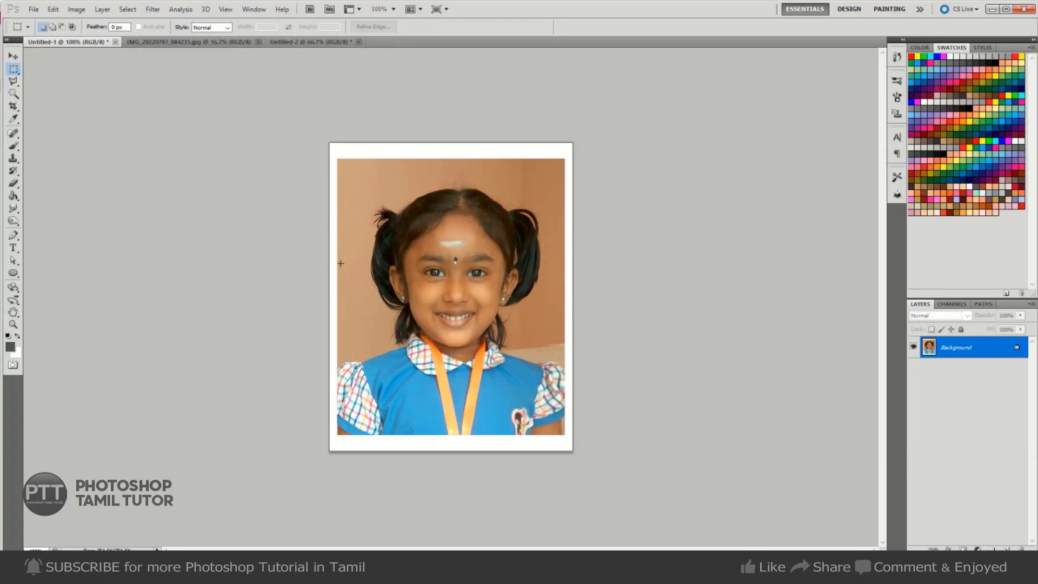
- Define the bordered photo as a pattern named 'Pattern 1'
{"action": "left_click", "coordinate": [53, 10]}
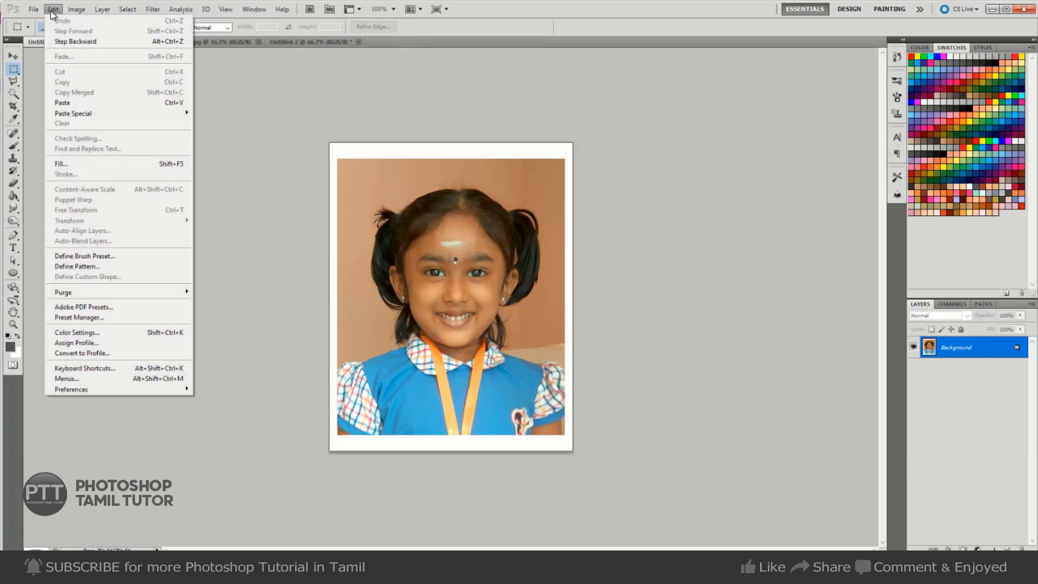
{"action": "left_click", "coordinate": [91, 267]}
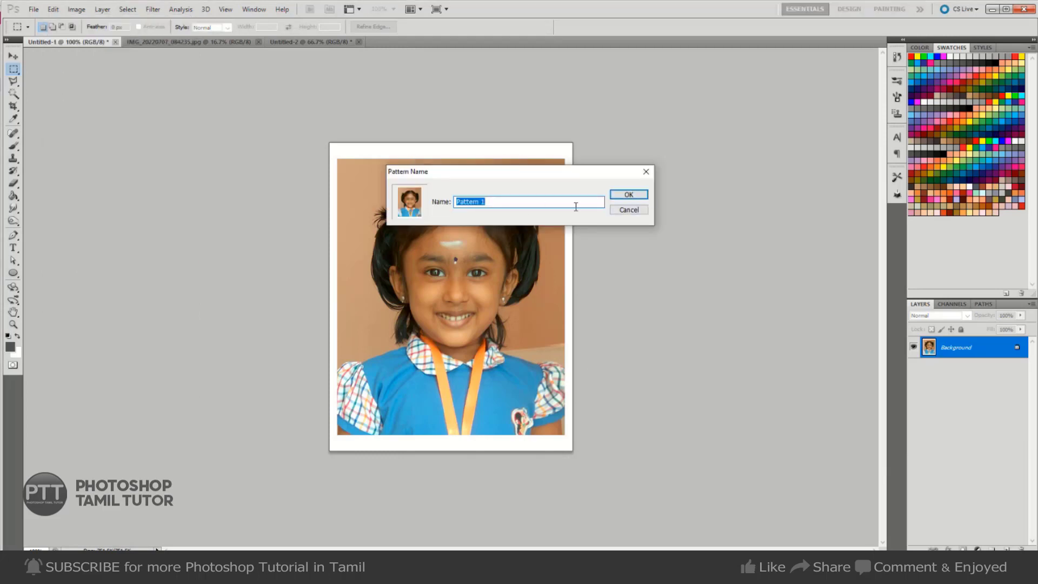
{"action": "left_click", "coordinate": [629, 195]}
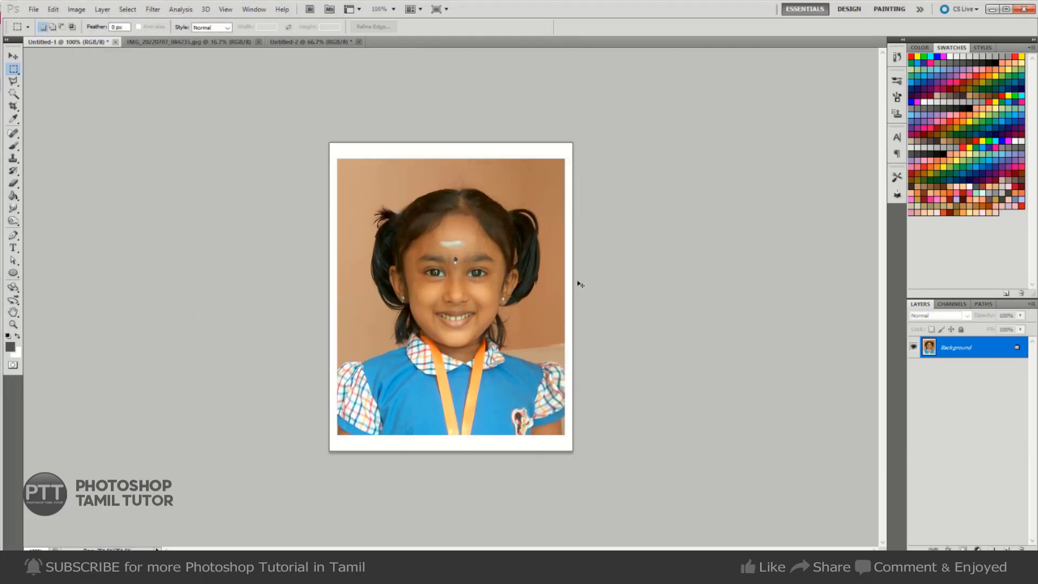
{"action": "key", "text": "ctrl+Tab"}
{"action": "key", "text": "ctrl+Tab"}
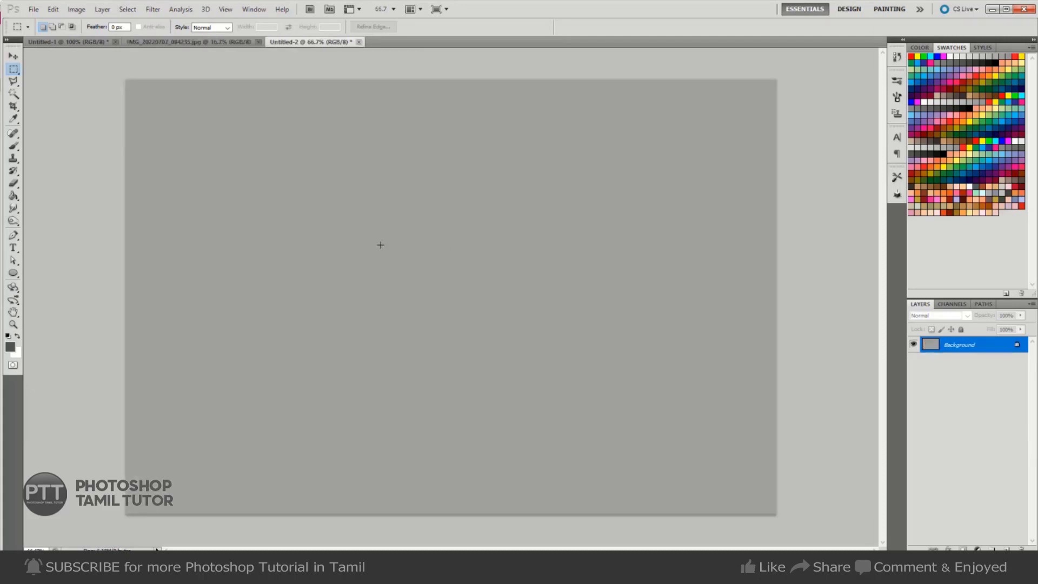
- Lower the sheet resolution to 200, test-fill it with the portrait pattern, then undo
{"action": "key", "text": "g"}
{"action": "key", "text": "ctrl+alt+i"}
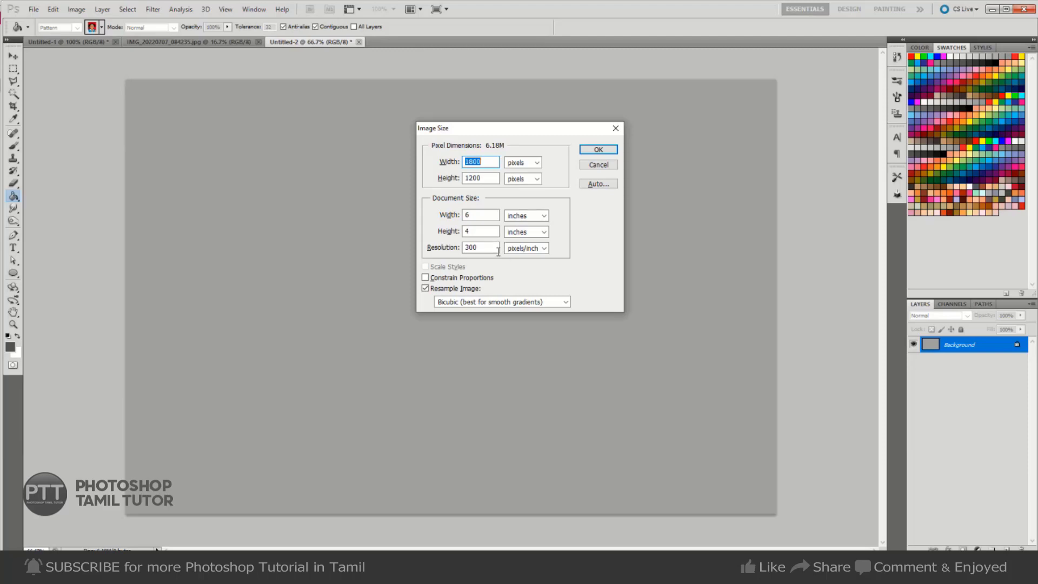
{"action": "left_click_drag", "start_coordinate": [468, 247], "coordinate": [404, 245]}
{"action": "type", "text": "2"}
{"action": "key", "text": "Return"}
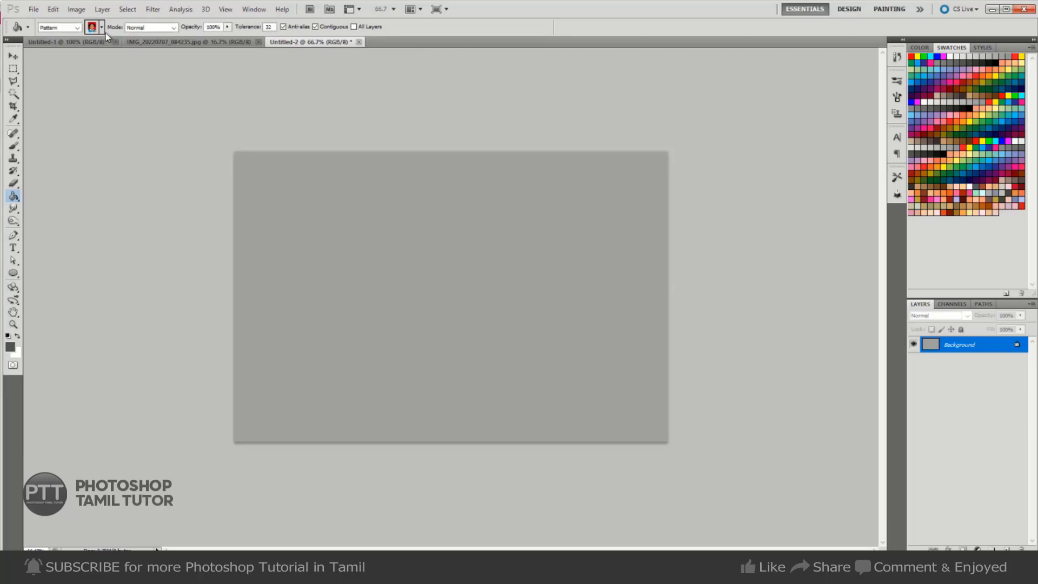
{"action": "left_click", "coordinate": [101, 27]}
{"action": "left_click", "coordinate": [93, 68]}
{"action": "left_click", "coordinate": [357, 201]}
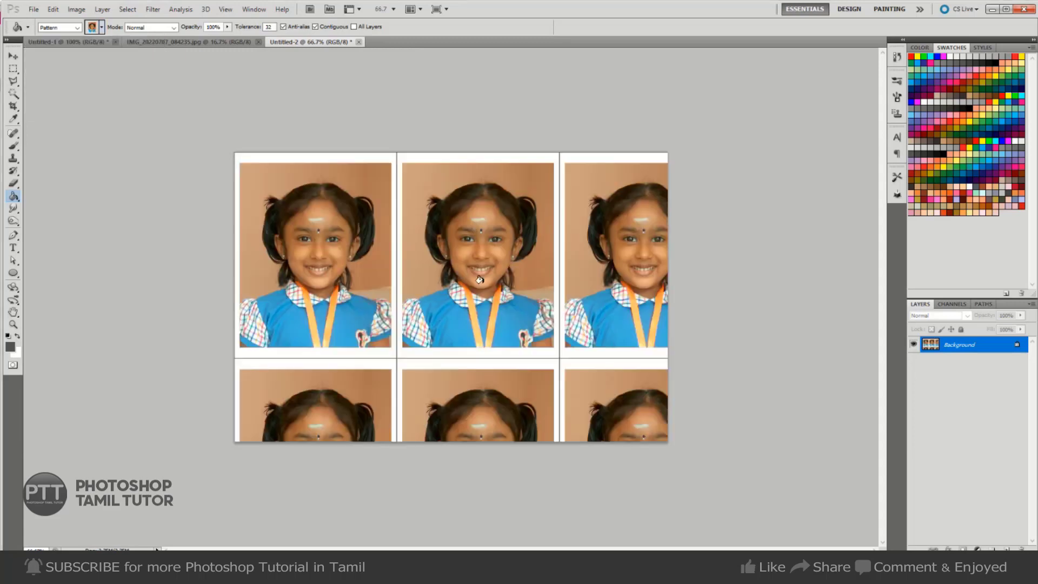
{"action": "key", "text": "ctrl+z"}
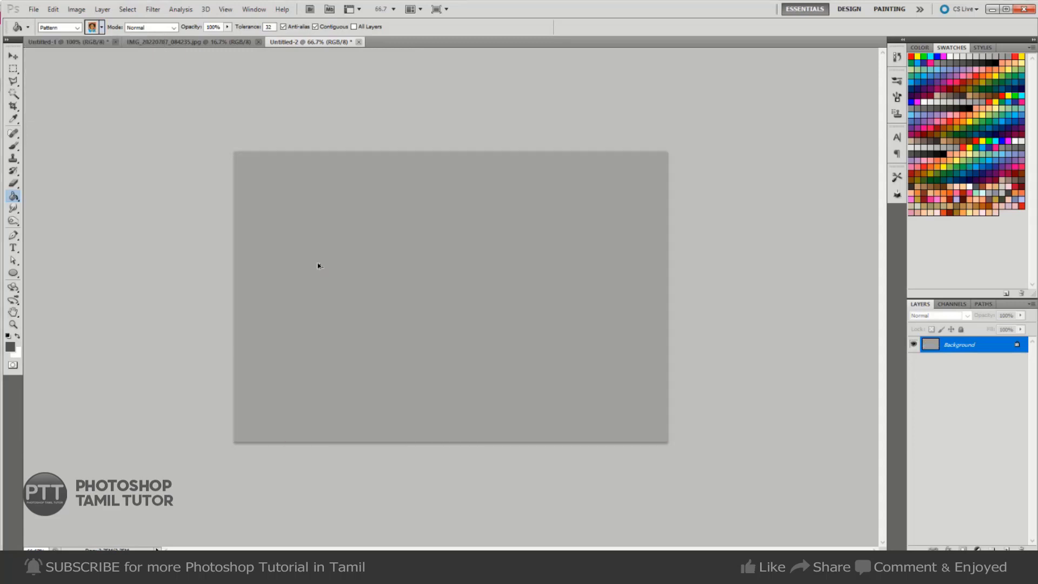
- Restore the sheet resolution to 300 and close the original photo
{"action": "key", "text": "ctrl+alt+i"}
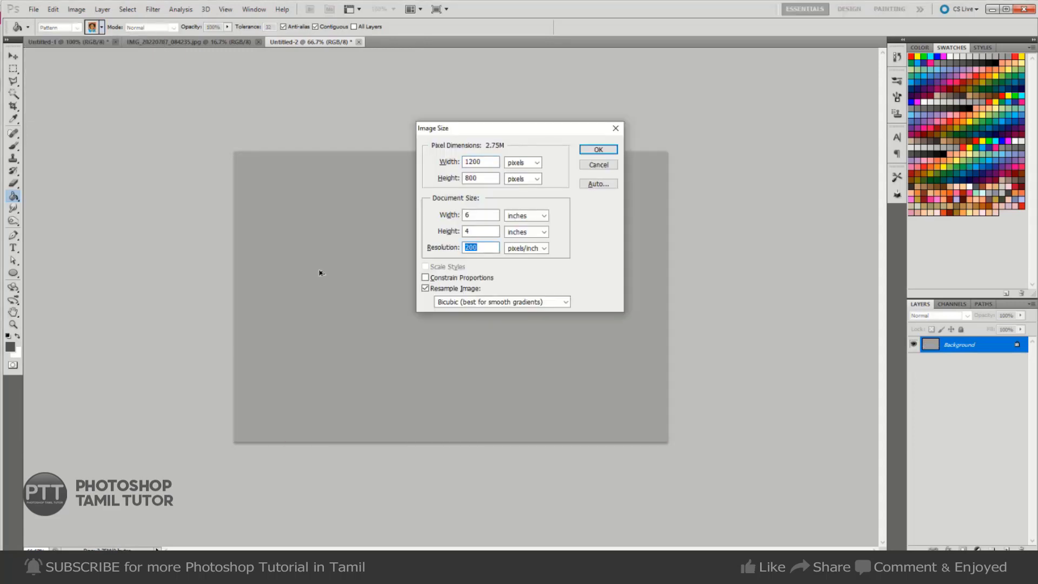
{"action": "type", "text": "300"}
{"action": "key", "text": "Return"}
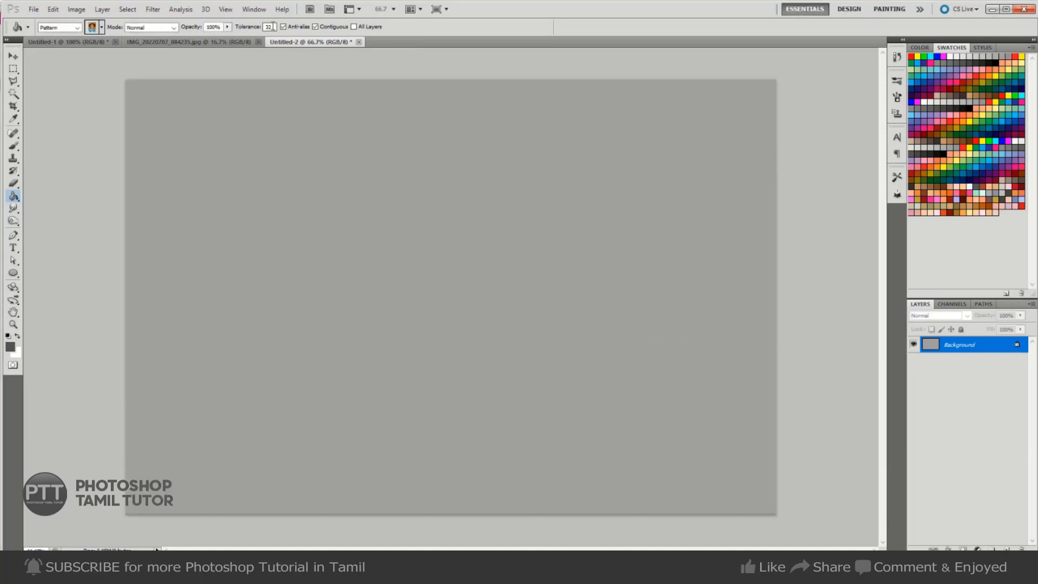
{"action": "left_click", "coordinate": [235, 42]}
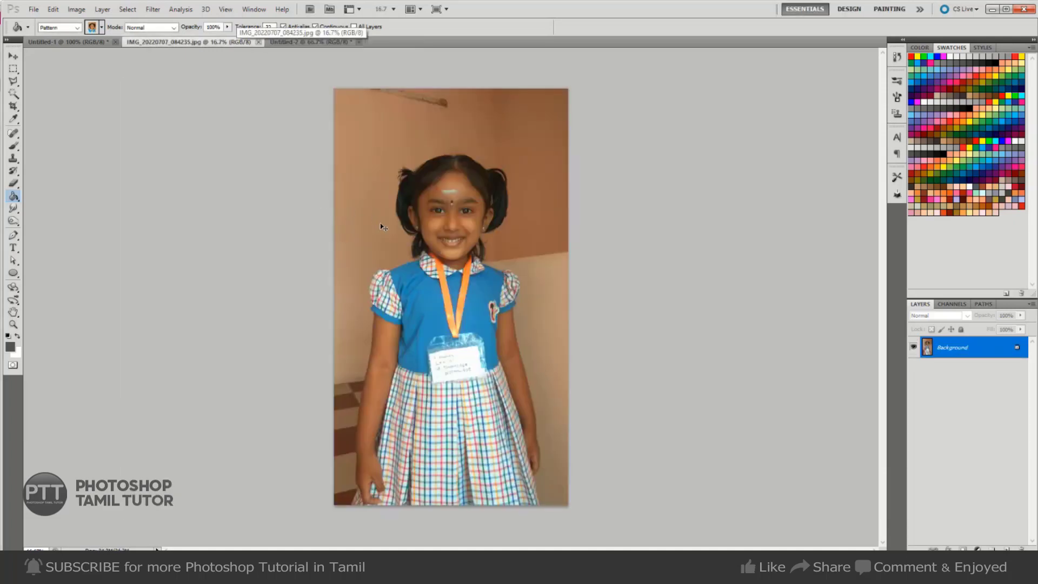
{"action": "key", "text": "ctrl+w"}
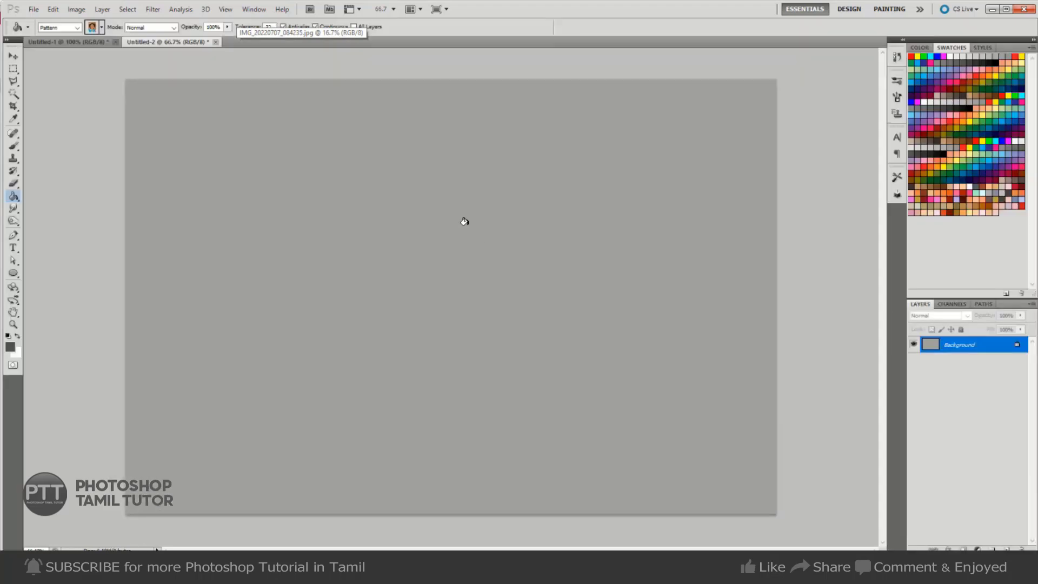
- Review the passport photo's image size and return to the Untitled-2 sheet with panels shown
{"action": "key", "text": "Tab"}
{"action": "key", "text": "Tab"}
{"action": "key", "text": "Tab"}
{"action": "key", "text": "ctrl+Tab"}
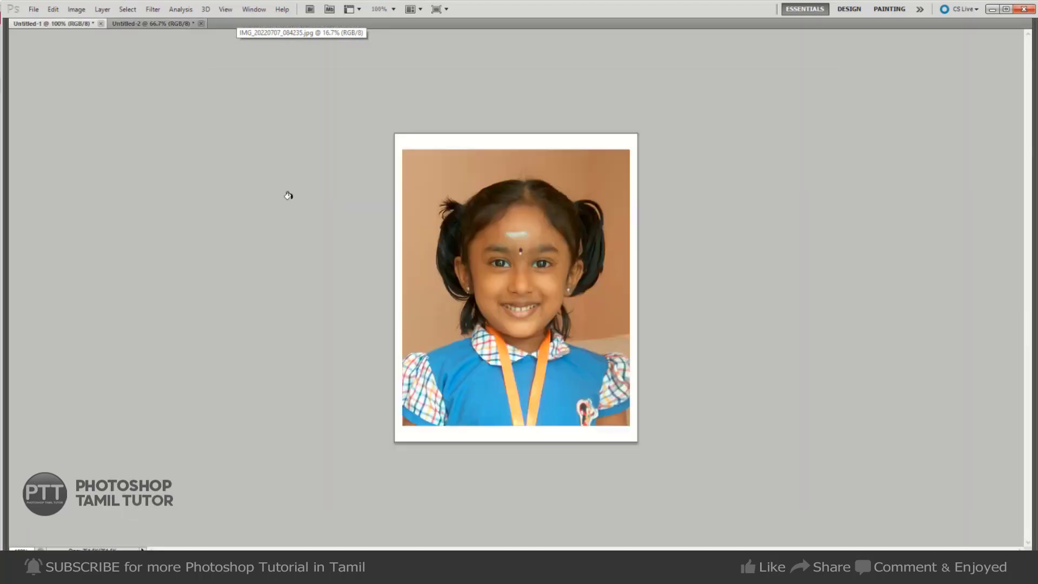
{"action": "key", "text": "ctrl+alt+i"}
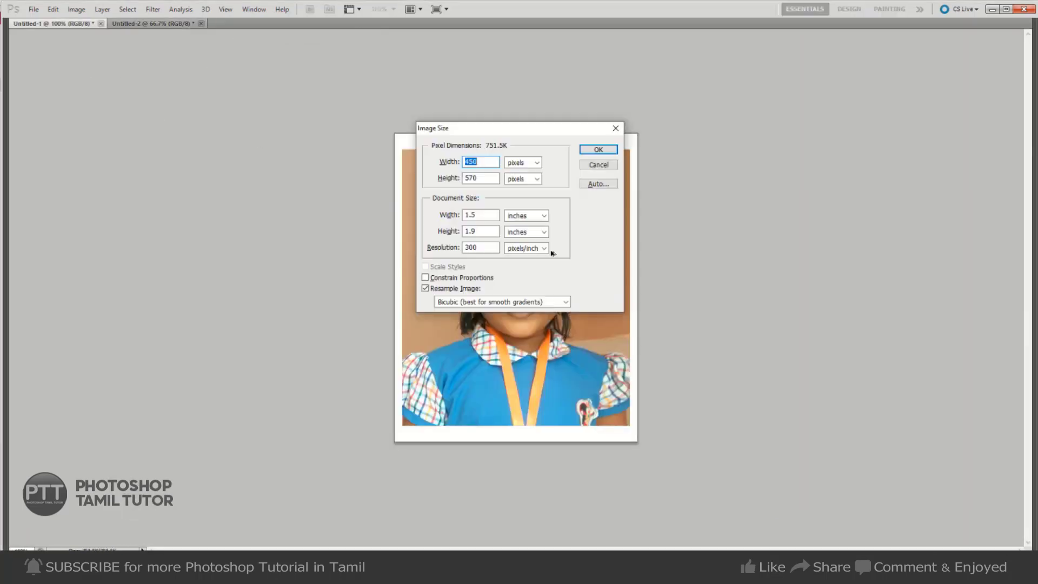
{"action": "double_click", "coordinate": [489, 246]}
{"action": "left_click", "coordinate": [597, 164]}
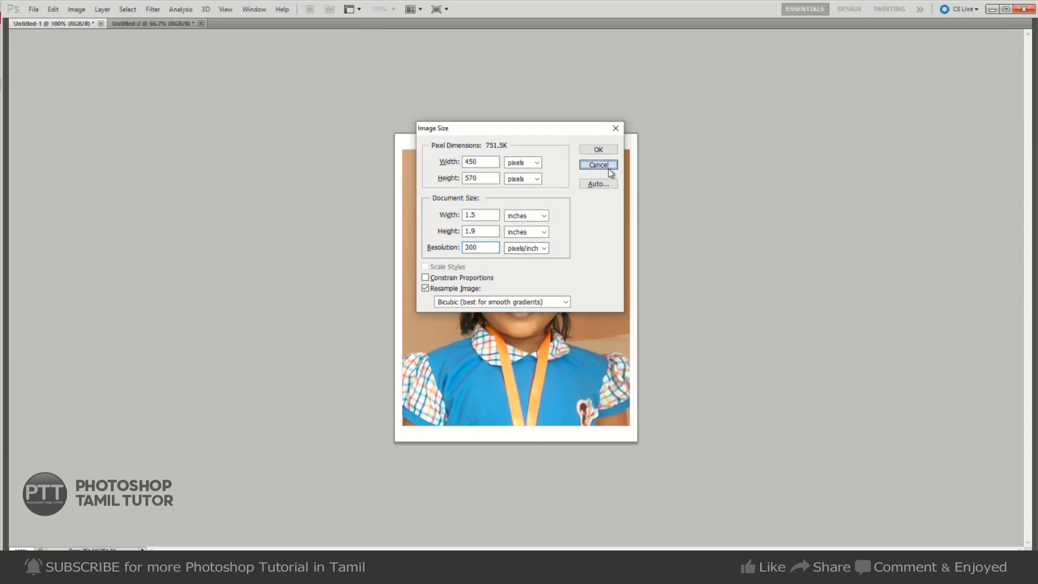
{"action": "left_click", "coordinate": [165, 26]}
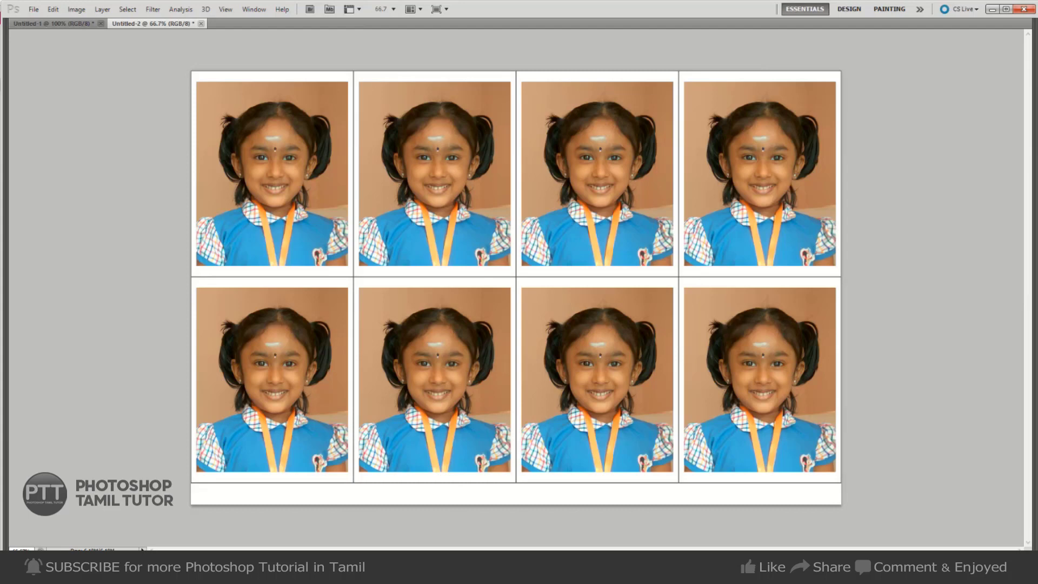
{"action": "key", "text": "Tab"}
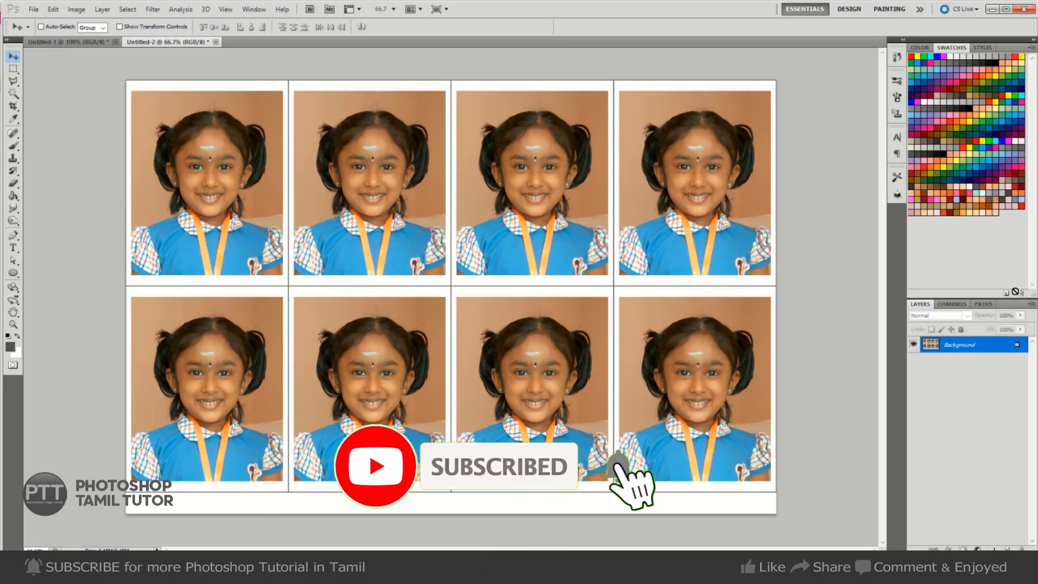
- Create a new 12-inch-wide document measured in inches
{"action": "key", "text": "ctrl+n"}
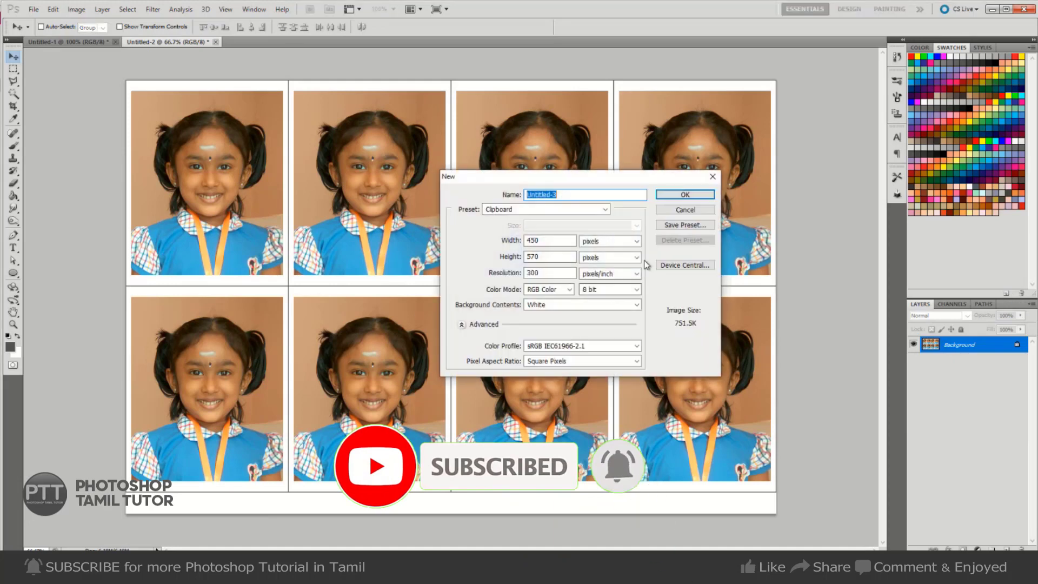
{"action": "left_click", "coordinate": [609, 241]}
{"action": "left_click", "coordinate": [600, 260]}
{"action": "double_click", "coordinate": [543, 241]}
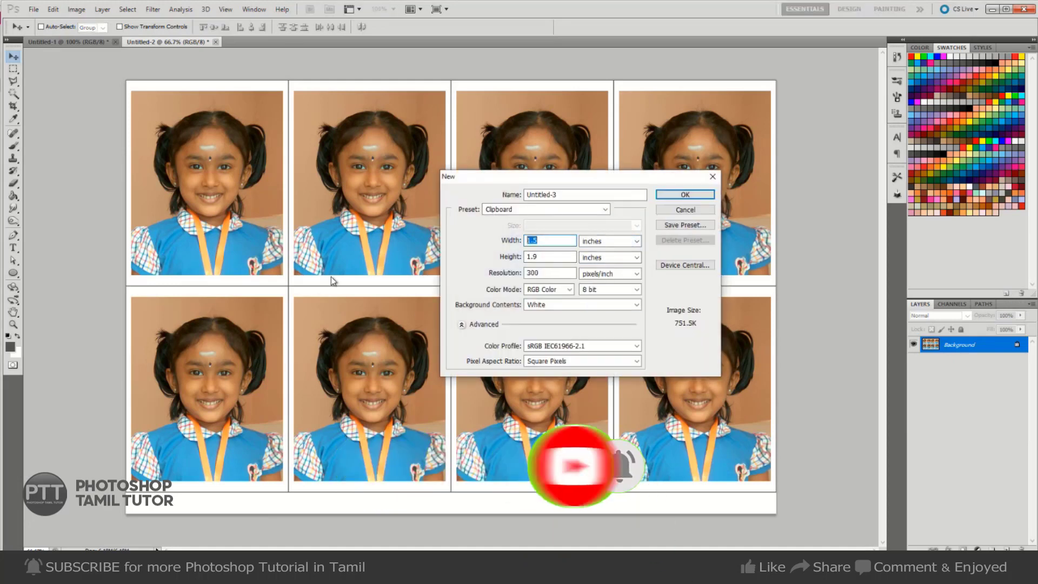
{"action": "type", "text": "2"}
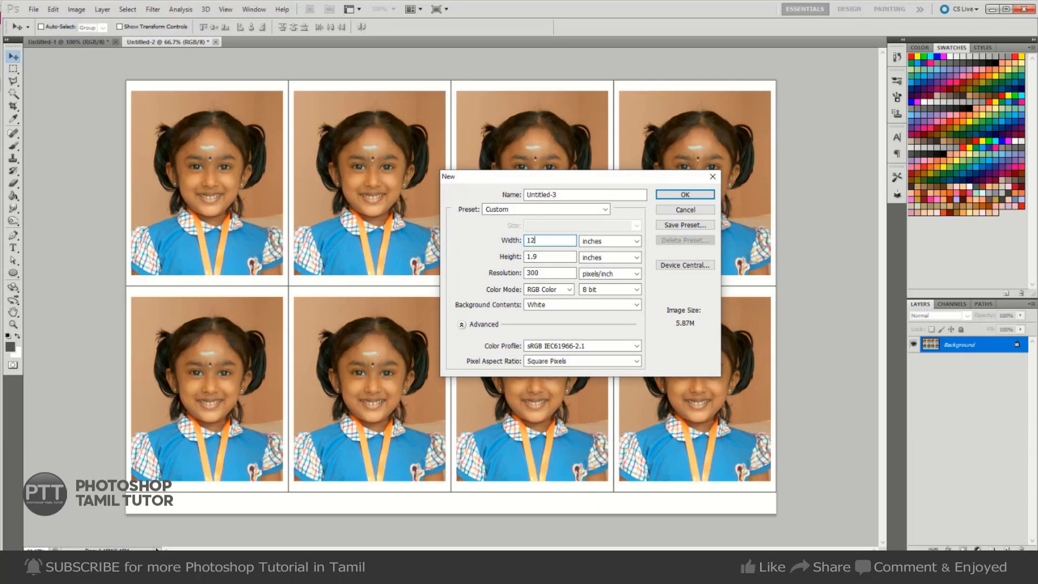
{"action": "key", "text": "Tab"}
{"action": "key", "text": "Tab"}
{"action": "type", "text": "2"}
{"action": "key", "text": "Return"}
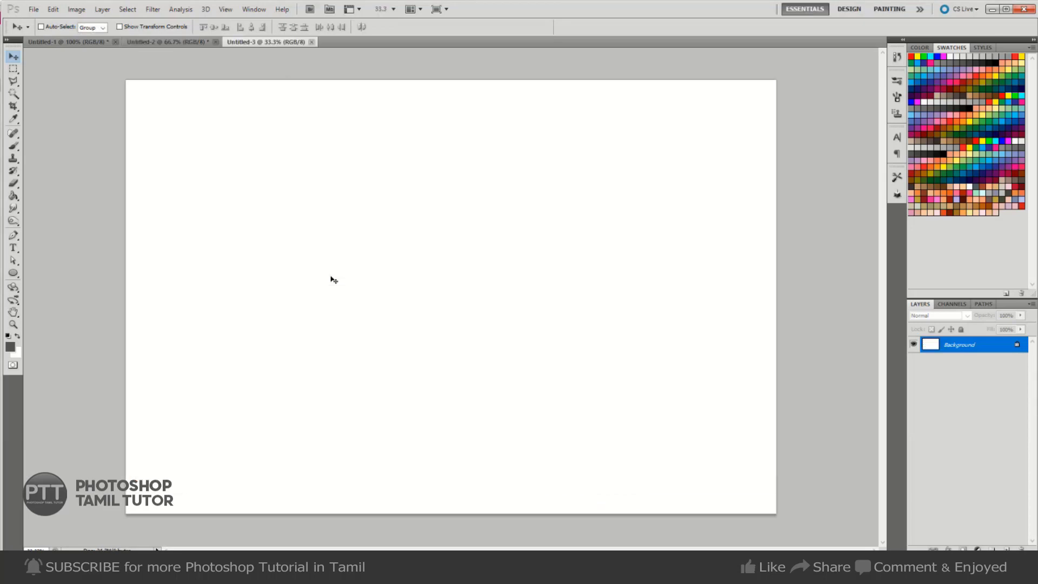
- Fill the canvas with the photo pattern and whiten the cut-off bottom row
{"action": "key", "text": "g"}
{"action": "left_click", "coordinate": [319, 285]}
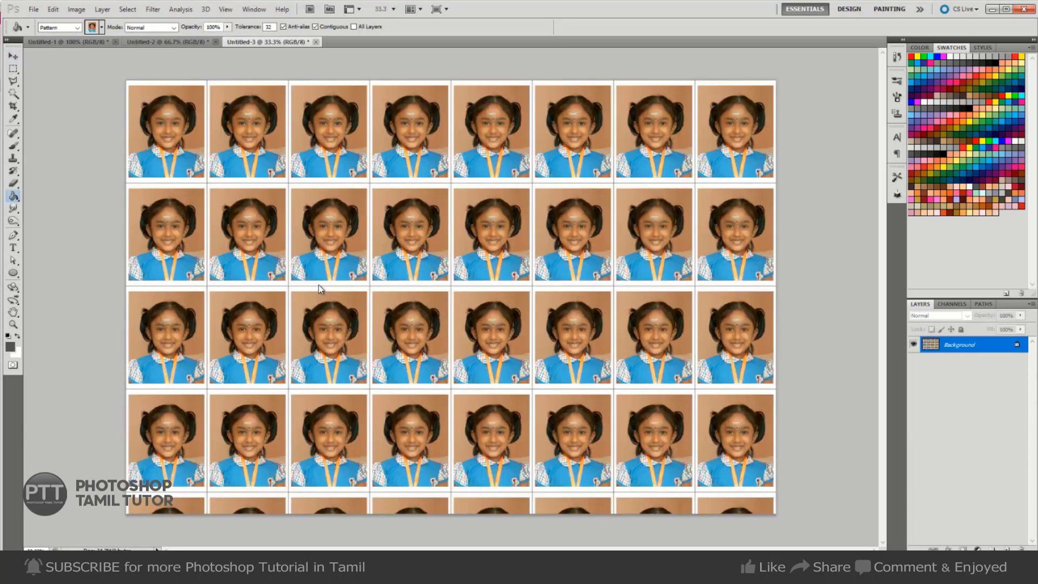
{"action": "key", "text": "m"}
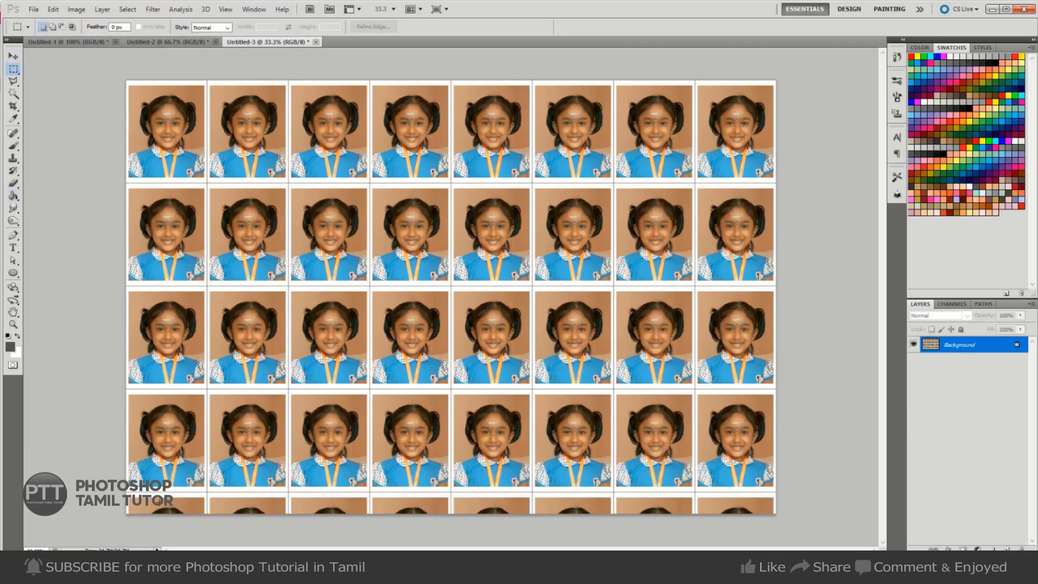
{"action": "left_click_drag", "start_coordinate": [123, 490], "coordinate": [779, 517]}
{"action": "key", "text": "BackSpace"}
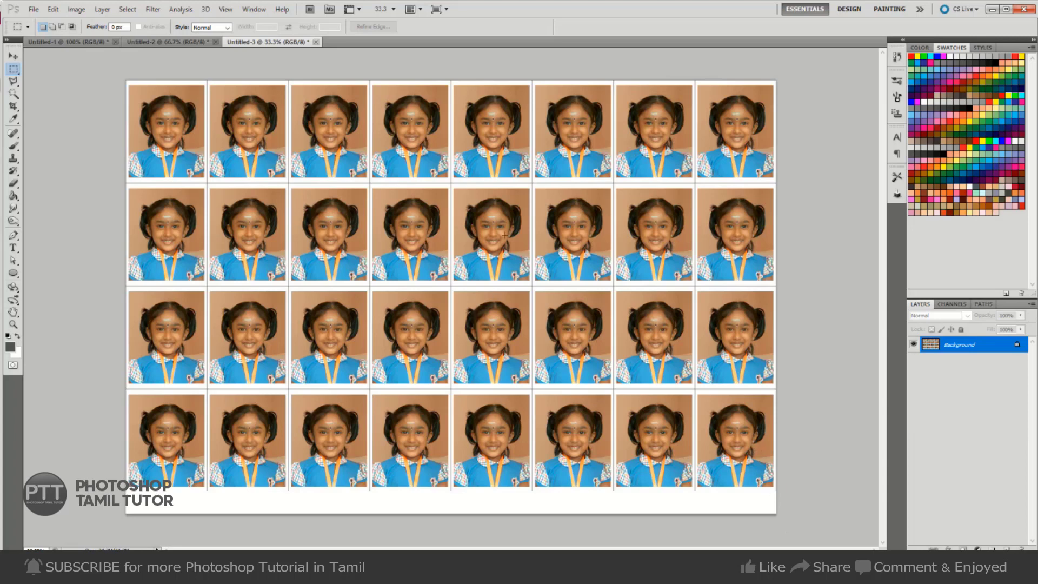
- Zoom in to inspect the tiled photos, then close the test sheet without saving
{"action": "left_click_drag", "start_coordinate": [410, 206], "coordinate": [630, 182]}
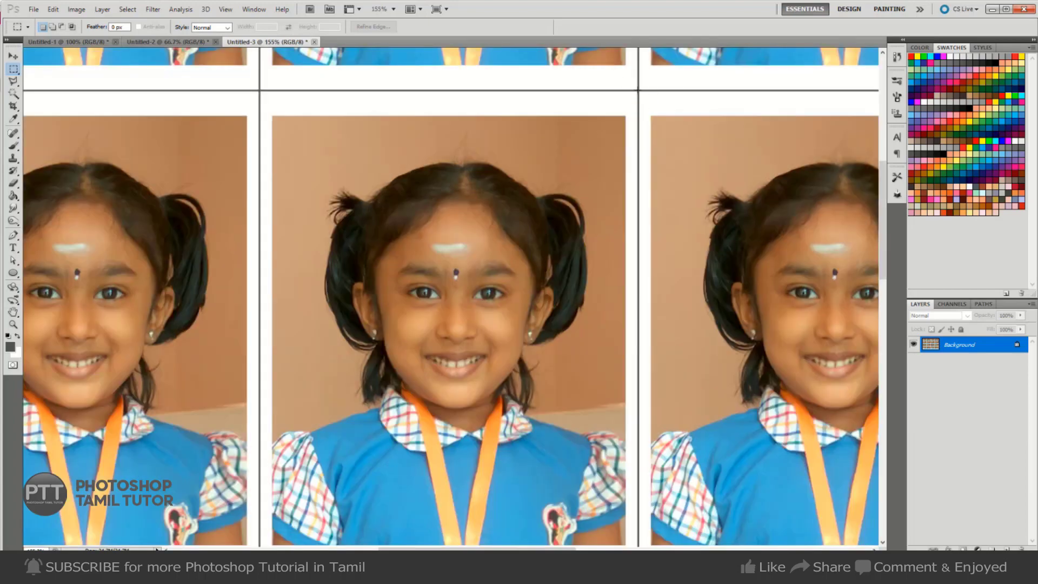
{"action": "scroll", "coordinate": [703, 346], "scroll_direction": "down", "scroll_amount": 3}
{"action": "scroll", "coordinate": [703, 360], "scroll_direction": "down", "scroll_amount": 3}
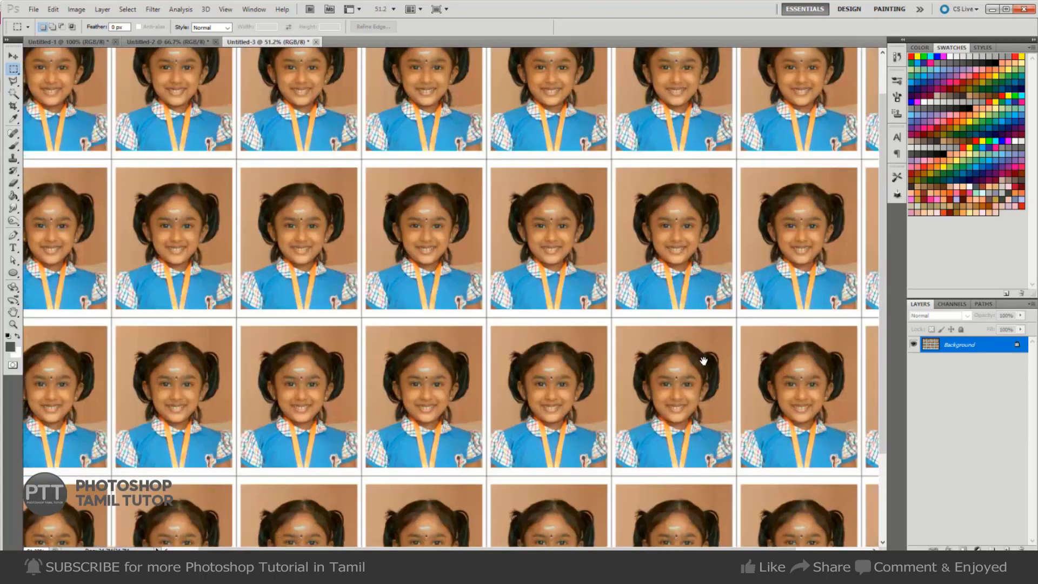
{"action": "left_click_drag", "start_coordinate": [703, 361], "coordinate": [689, 335]}
{"action": "key", "text": "ctrl+w"}
{"action": "left_click", "coordinate": [529, 214]}
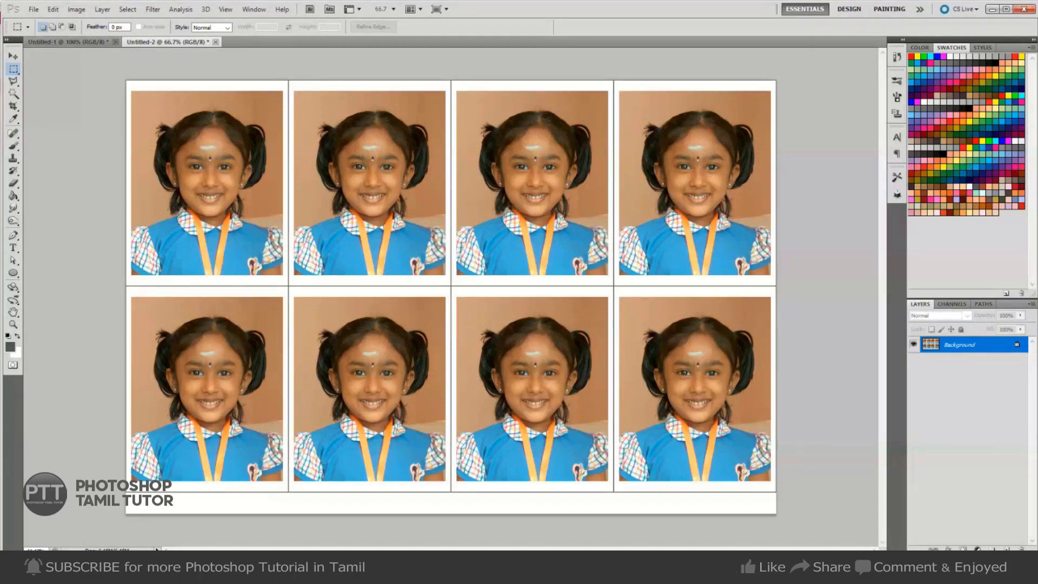
- Close the eight-photo sheet without saving and choose JPEG in Save As
{"action": "key", "text": "ctrl+w"}
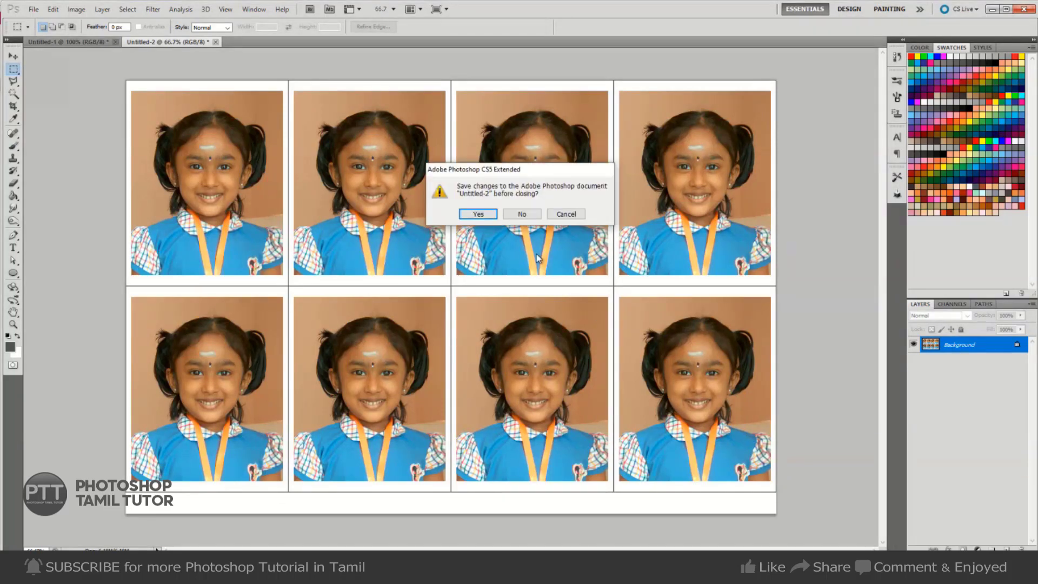
{"action": "left_click", "coordinate": [525, 213]}
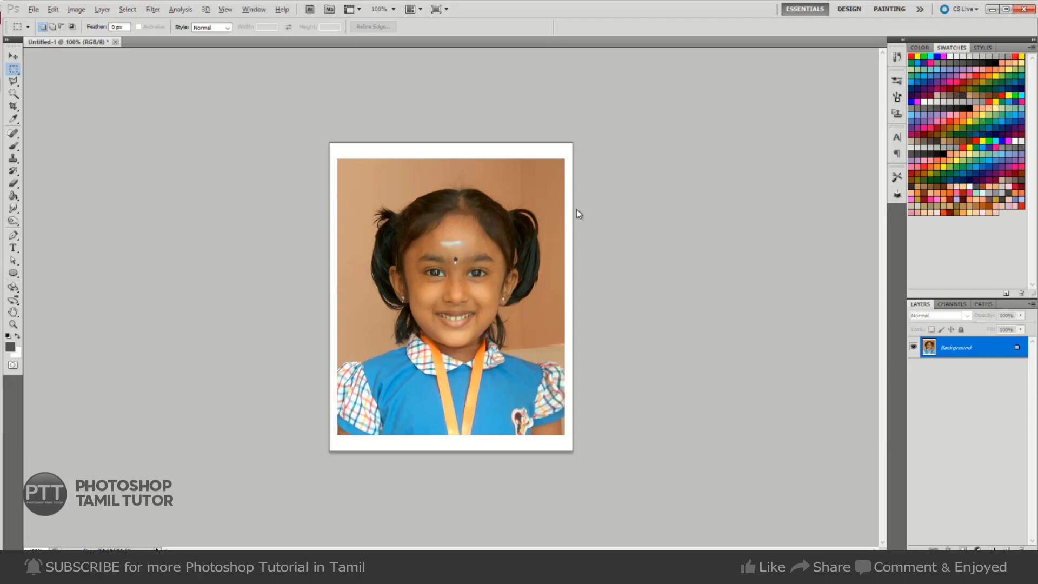
{"action": "key", "text": "alt+f"}
{"action": "key", "text": "a"}
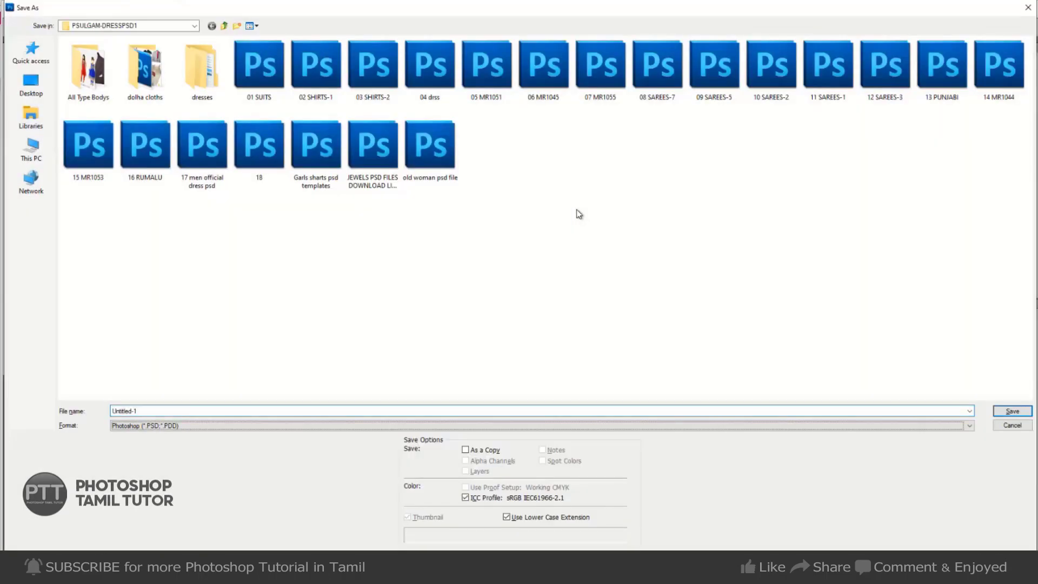
{"action": "key", "text": "j"}
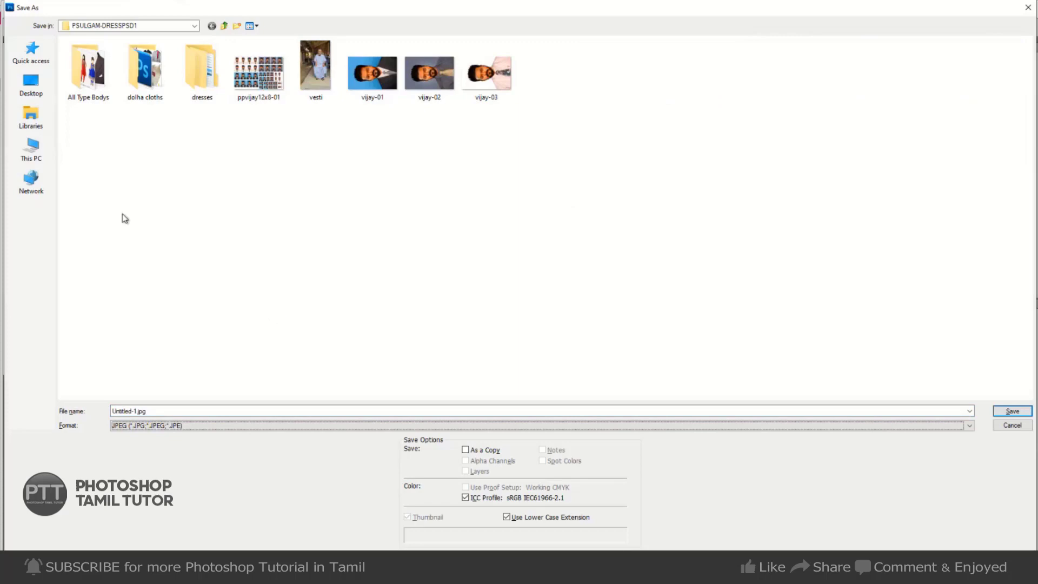
- Save the bordered photo as JPEG 'babypp01' in the Desktop passport folder
{"action": "left_click", "coordinate": [31, 84]}
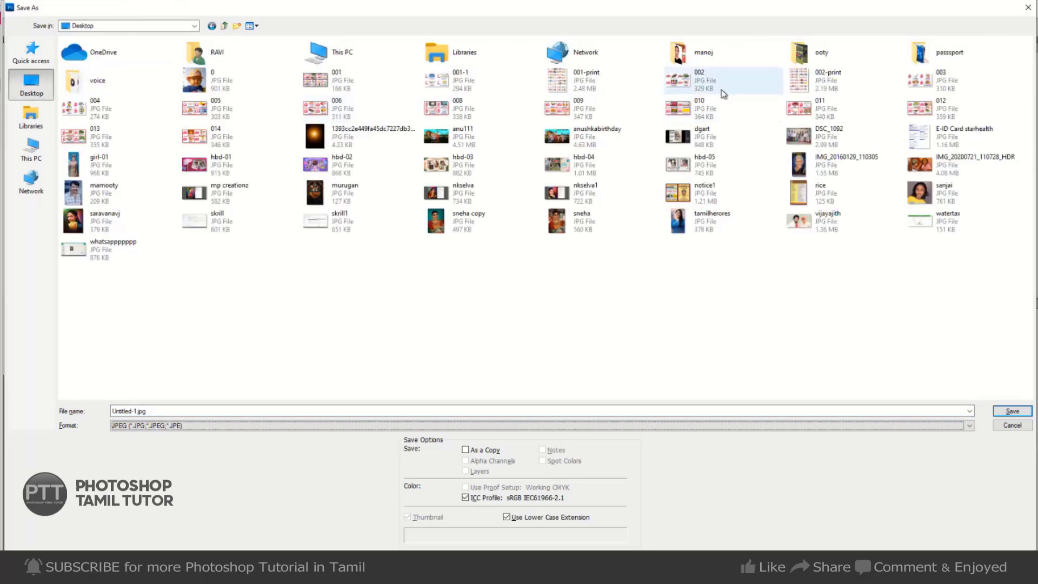
{"action": "double_click", "coordinate": [976, 67]}
{"action": "left_click", "coordinate": [189, 411]}
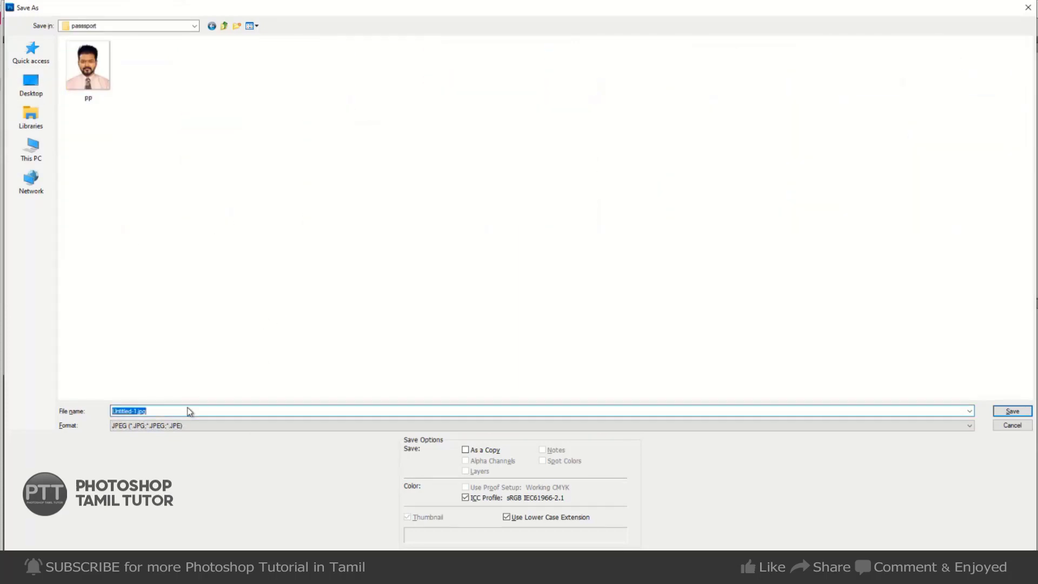
{"action": "type", "text": "bab"}
{"action": "type", "text": "y"}
{"action": "type", "text": "pp"}
{"action": "type", "text": "01"}
{"action": "key", "text": "Return"}
{"action": "key", "text": "Return"}
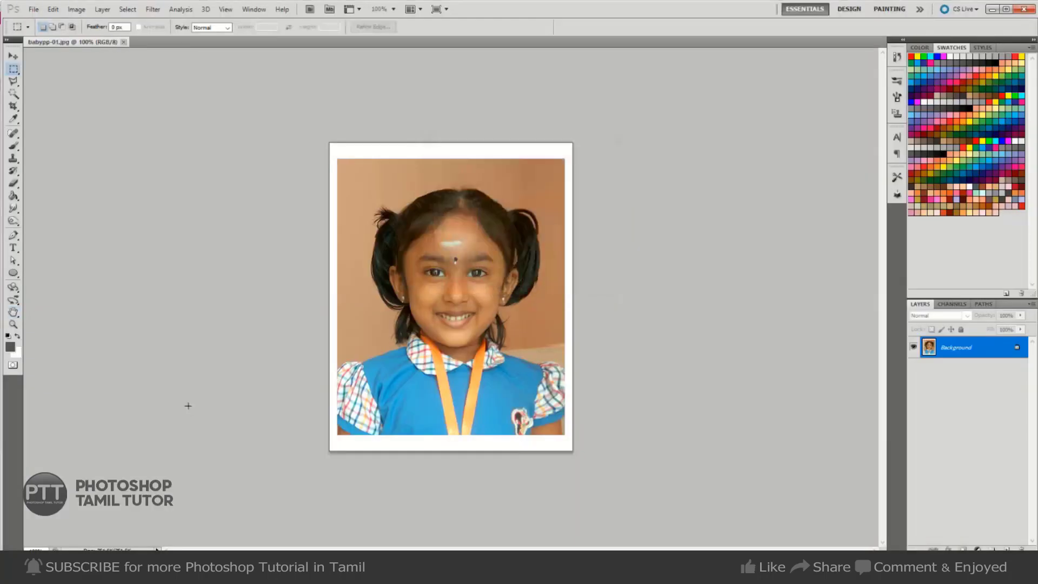
- Close the current document, cancelling an accidental Open dialog
{"action": "key", "text": "ctrl+w"}
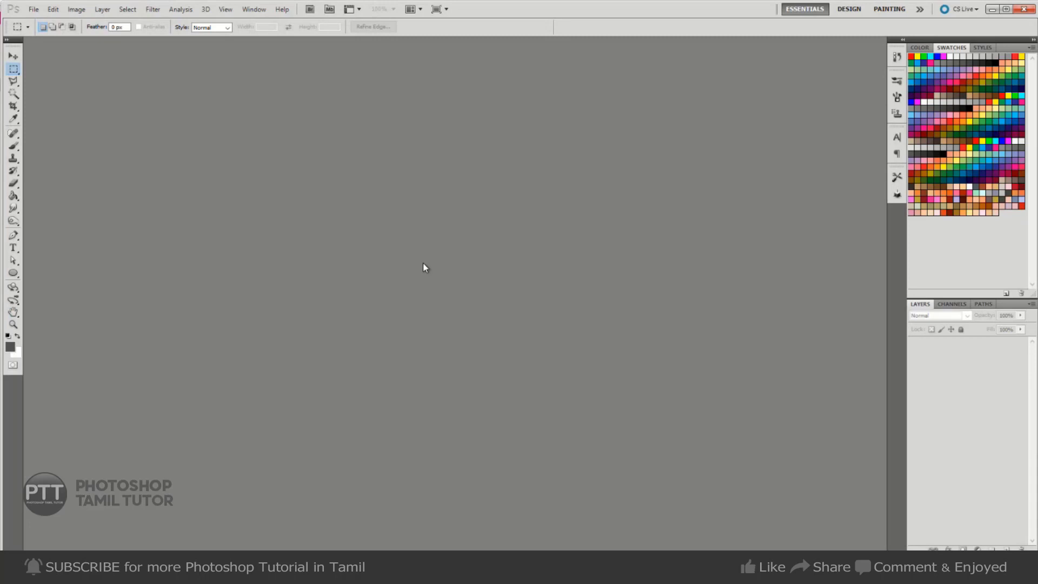
{"action": "key", "text": "ctrl+o"}
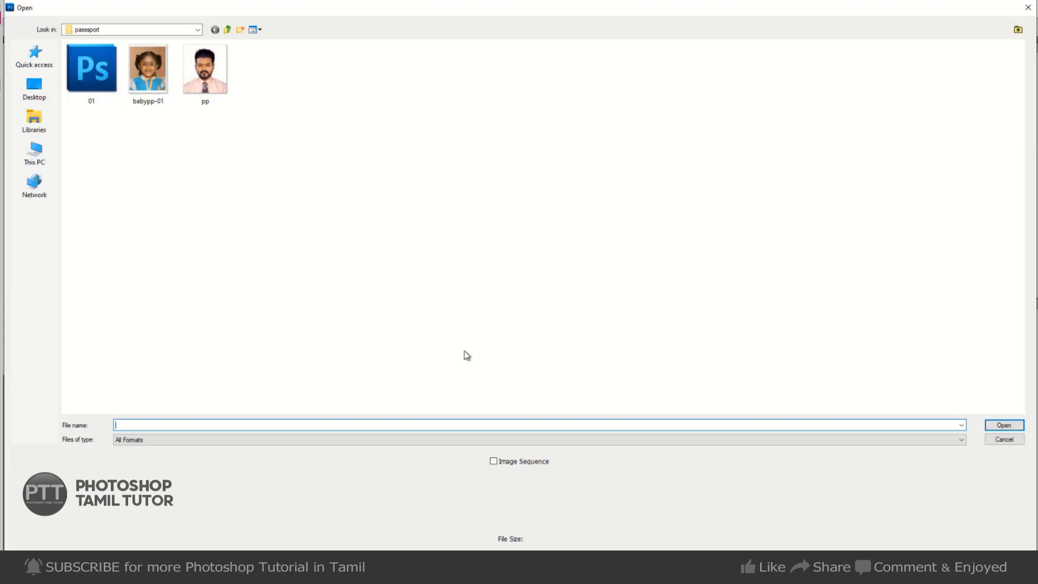
{"action": "key", "text": "Escape"}
- Reopen babypp-01 from the passport folder to inspect it, then close it
{"action": "key", "text": "ctrl+o"}
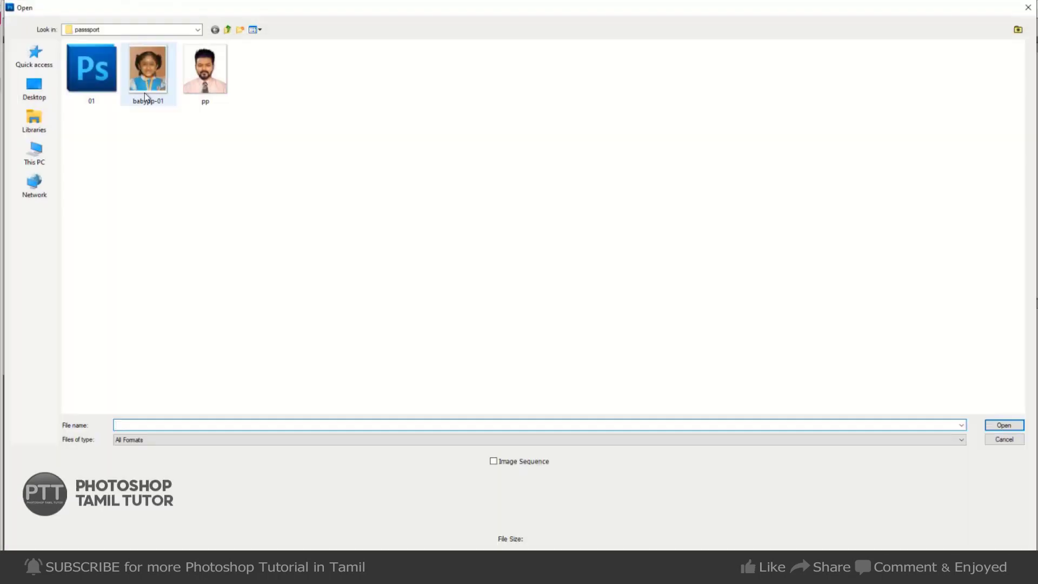
{"action": "left_click", "coordinate": [145, 98]}
{"action": "double_click", "coordinate": [145, 98]}
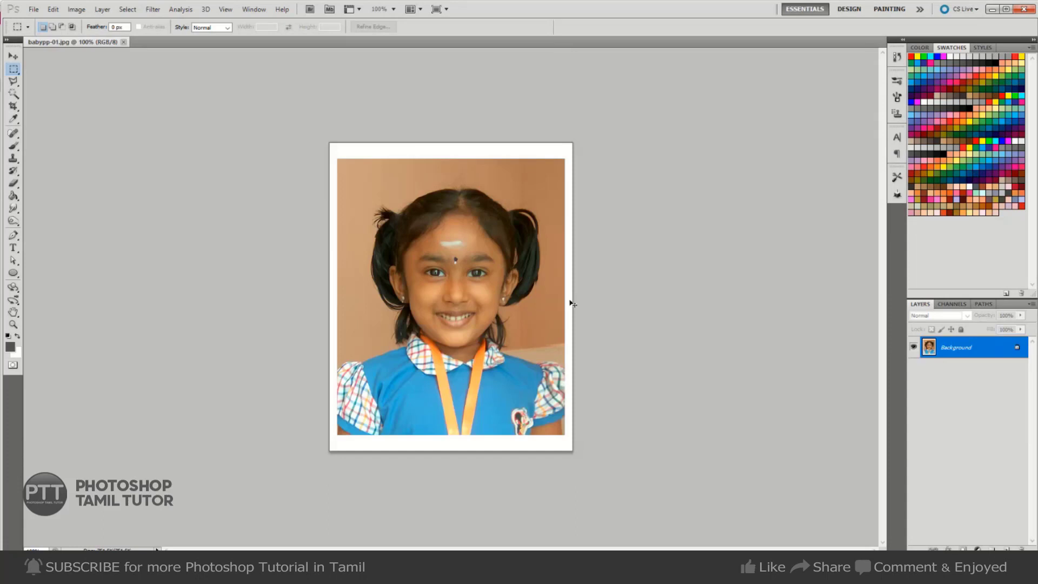
{"action": "key", "text": "ctrl+w"}
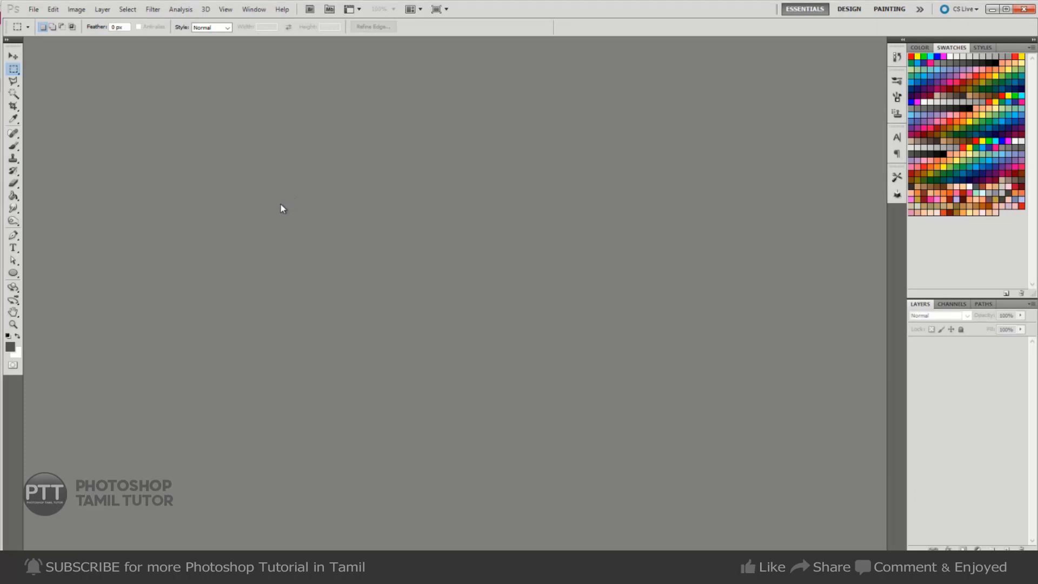
{"action": "left_click", "coordinate": [253, 11]}
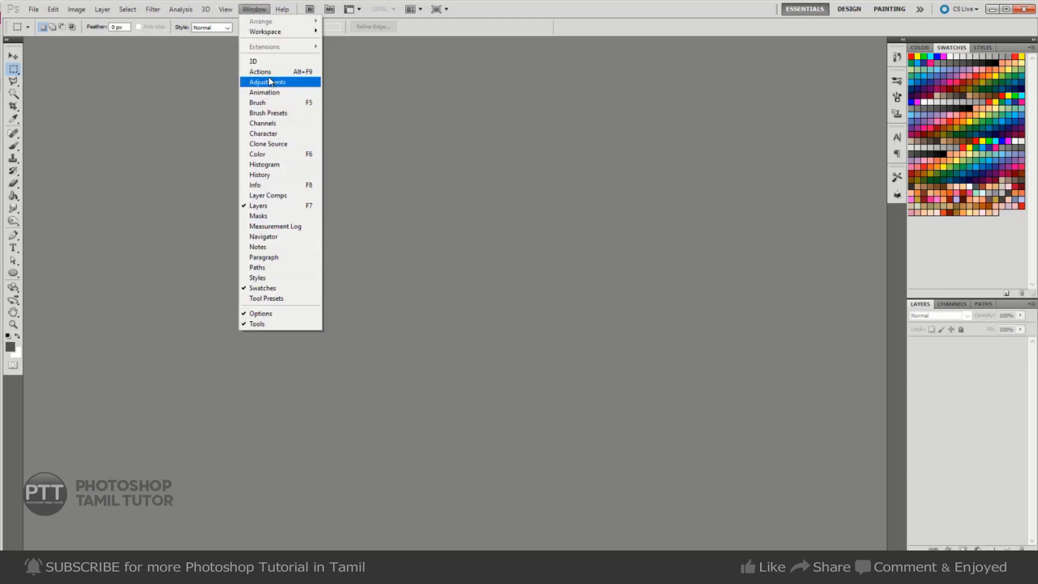
- Create a new action set named pp-1 in the Actions panel
{"action": "left_click", "coordinate": [301, 72]}
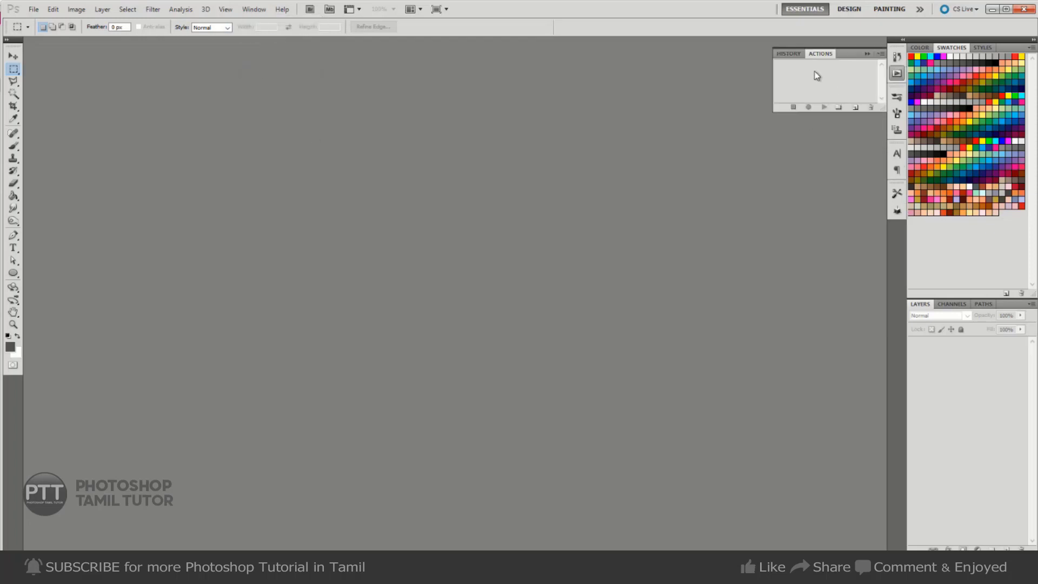
{"action": "left_click", "coordinate": [881, 53]}
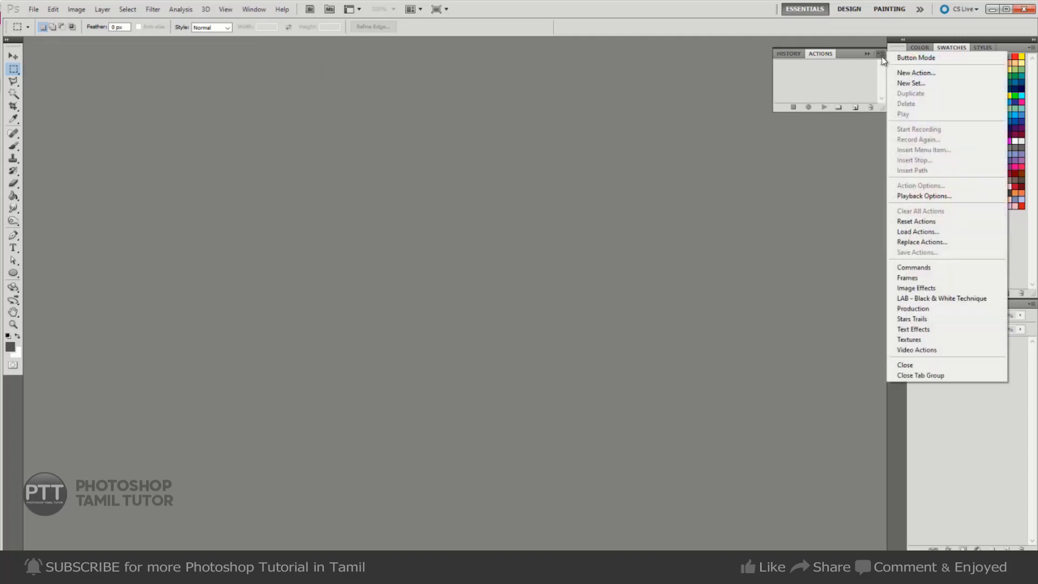
{"action": "left_click", "coordinate": [920, 84]}
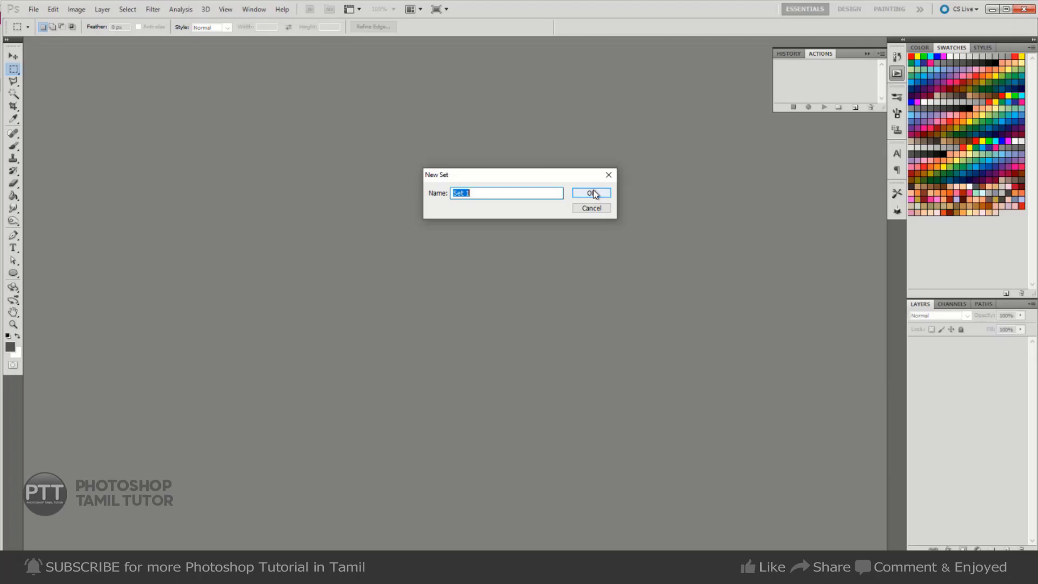
{"action": "type", "text": "pp-"}
{"action": "type", "text": "1"}
{"action": "left_click", "coordinate": [591, 193]}
- Add Action 1 to pp-1 with the Ctrl+F12 shortcut and start recording
{"action": "left_click", "coordinate": [880, 54]}
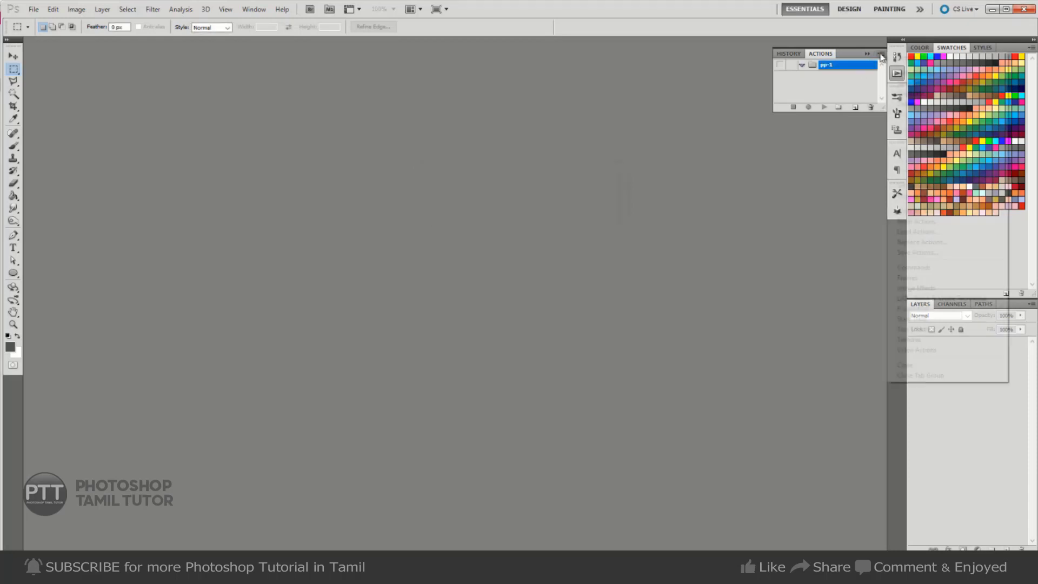
{"action": "left_click", "coordinate": [935, 73]}
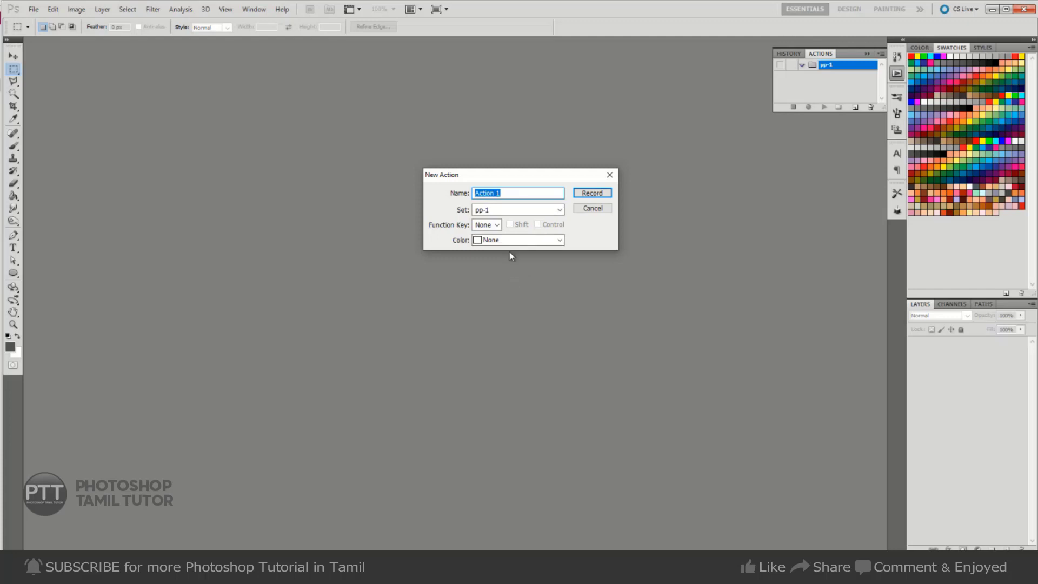
{"action": "left_click", "coordinate": [496, 225]}
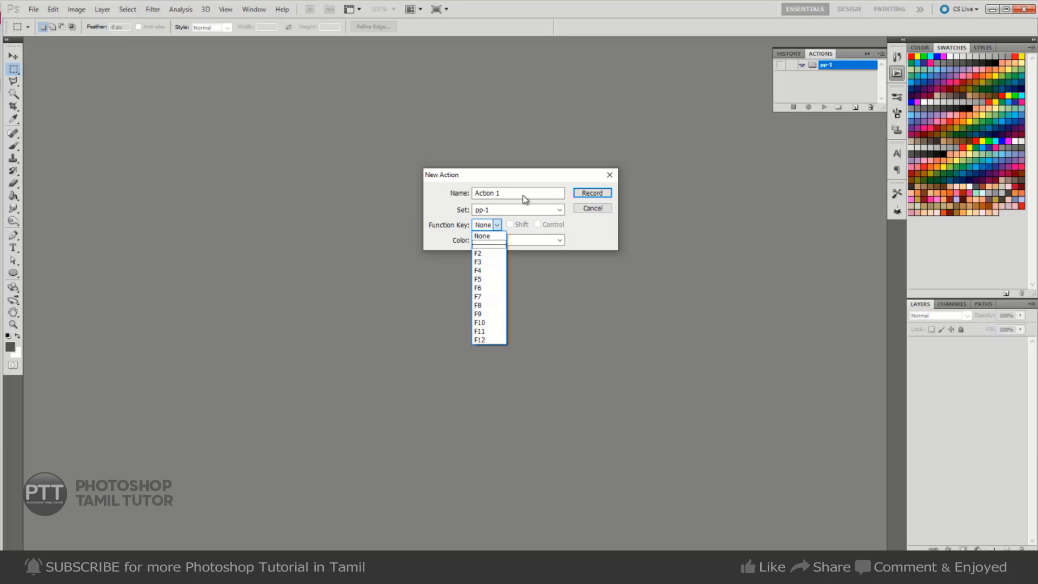
{"action": "left_click", "coordinate": [580, 239]}
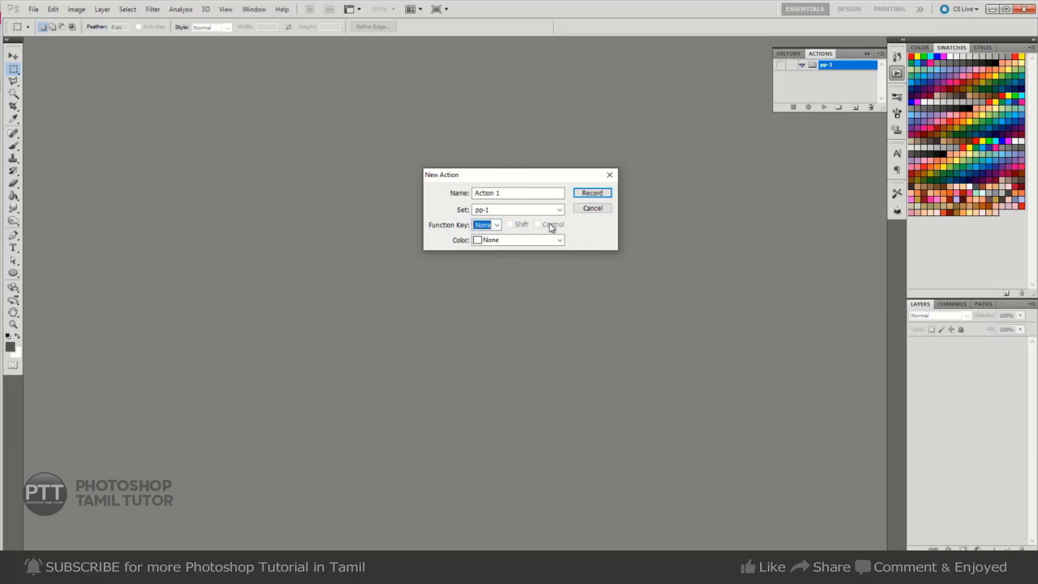
{"action": "left_click", "coordinate": [496, 225]}
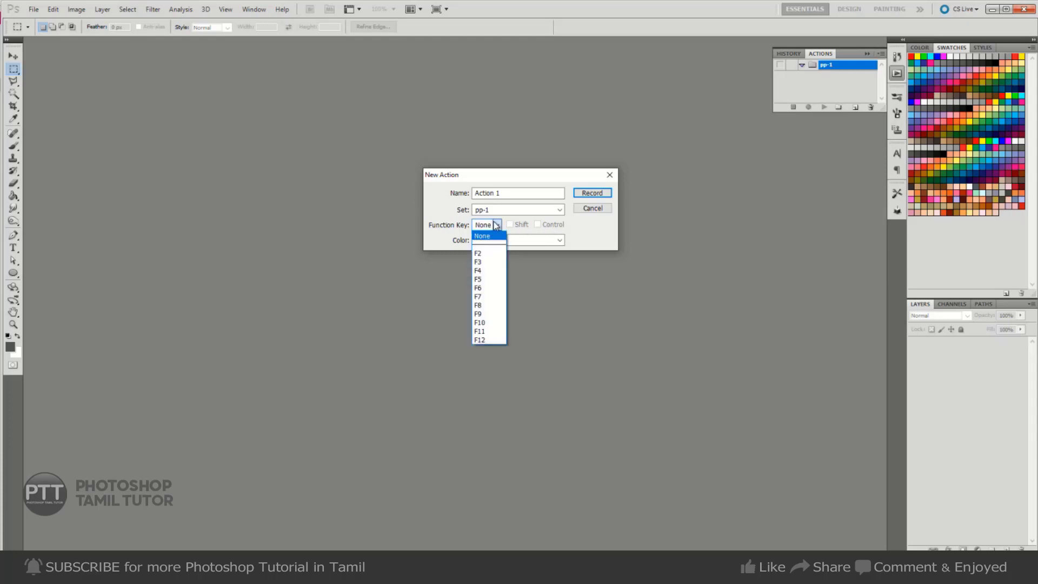
{"action": "left_click", "coordinate": [484, 340]}
{"action": "left_click", "coordinate": [537, 224]}
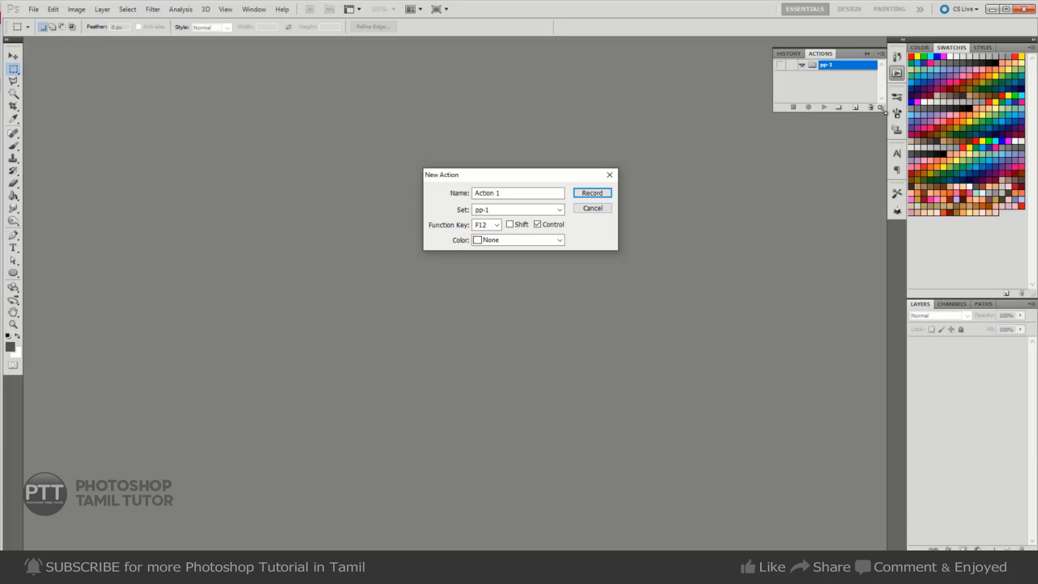
{"action": "left_click_drag", "start_coordinate": [885, 111], "coordinate": [885, 314]}
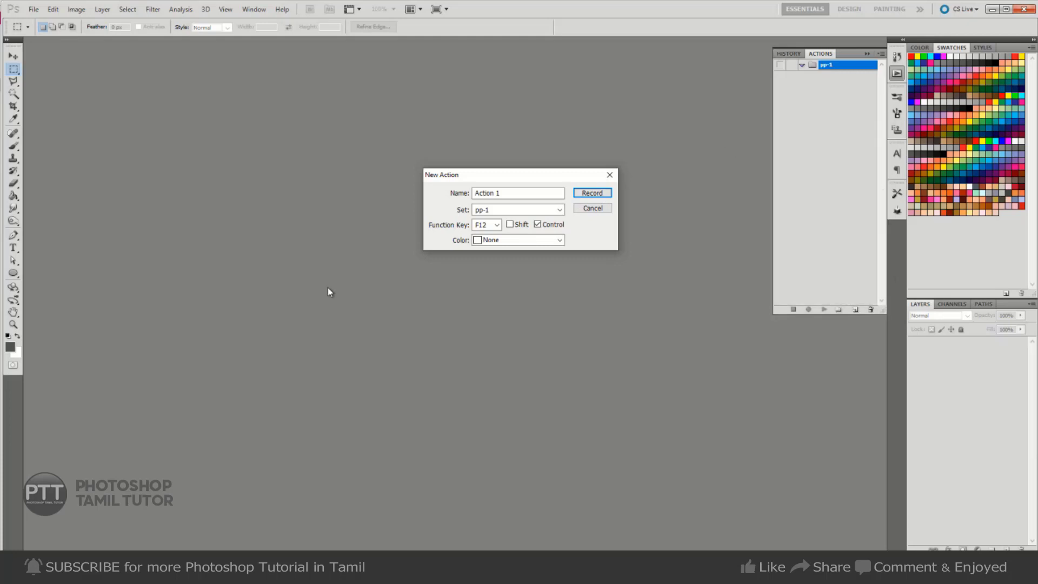
{"action": "left_click", "coordinate": [592, 193]}
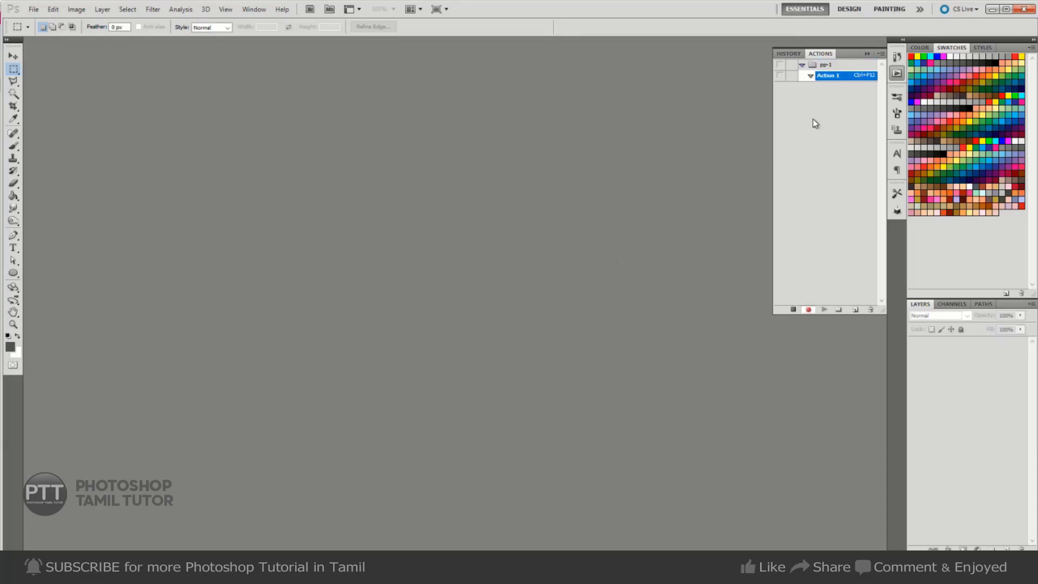
- Create a new white 6 × 4 inch document at 300 ppi
{"action": "key", "text": "ctrl+n"}
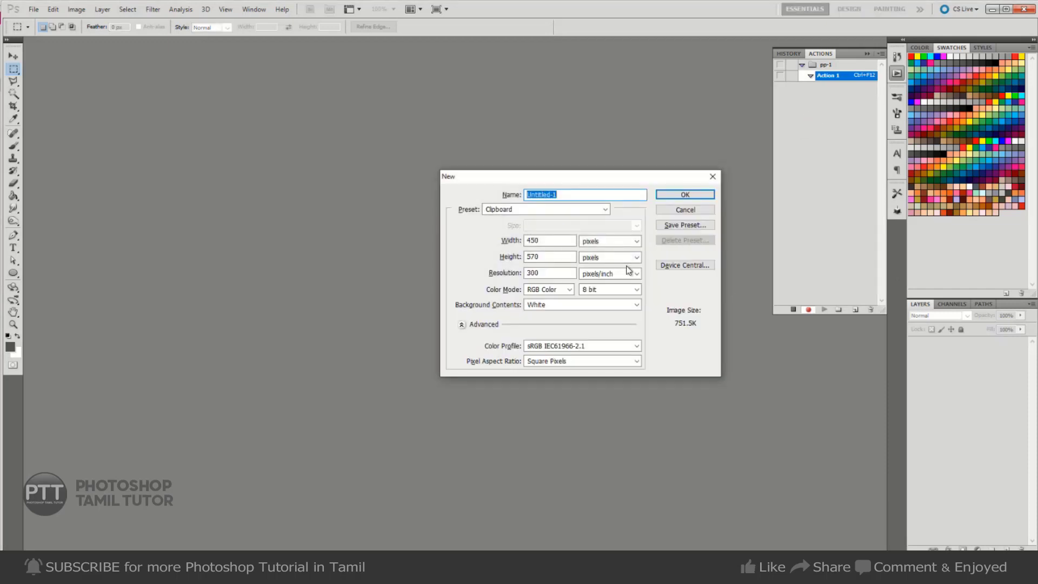
{"action": "left_click", "coordinate": [592, 245]}
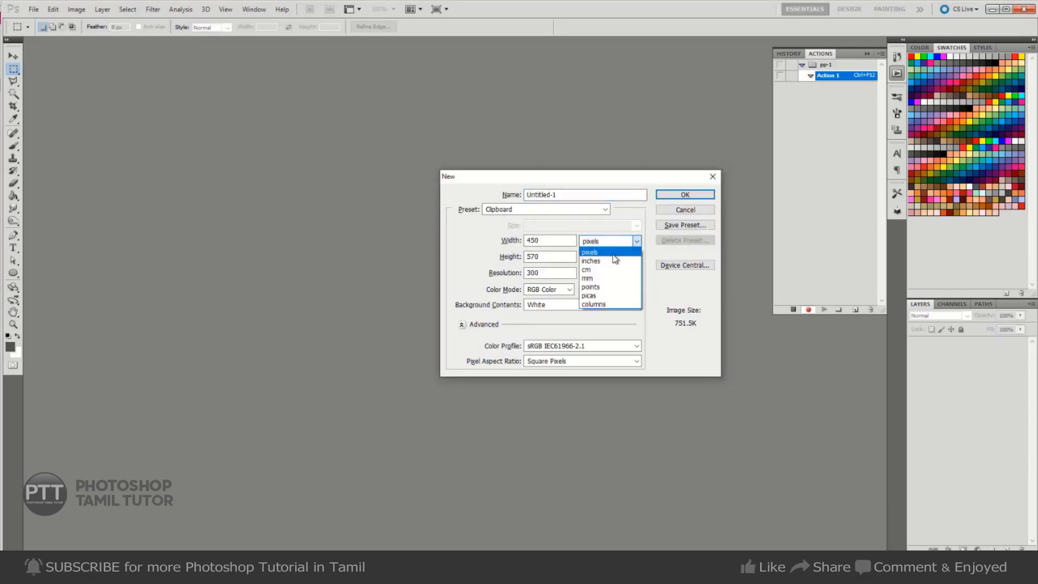
{"action": "type", "text": "6"}
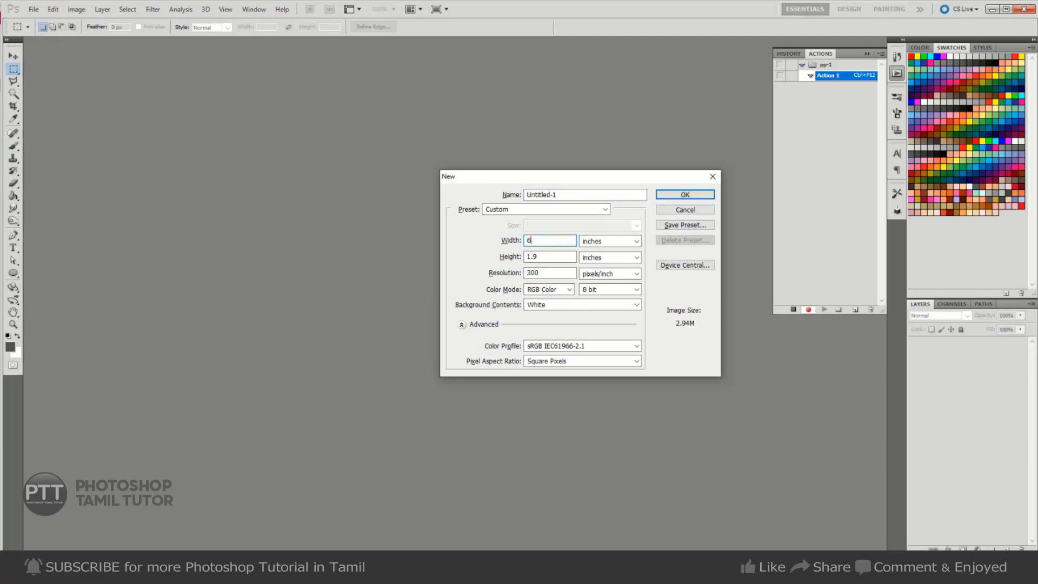
{"action": "key", "text": "Tab"}
{"action": "key", "text": "Tab"}
{"action": "type", "text": "4"}
{"action": "key", "text": "Tab"}
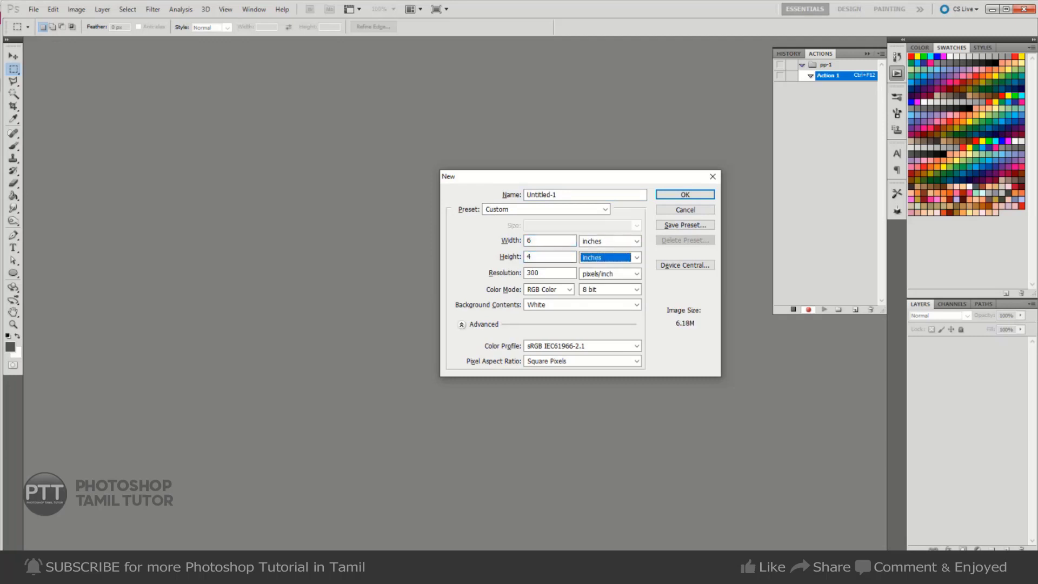
{"action": "key", "text": "Return"}
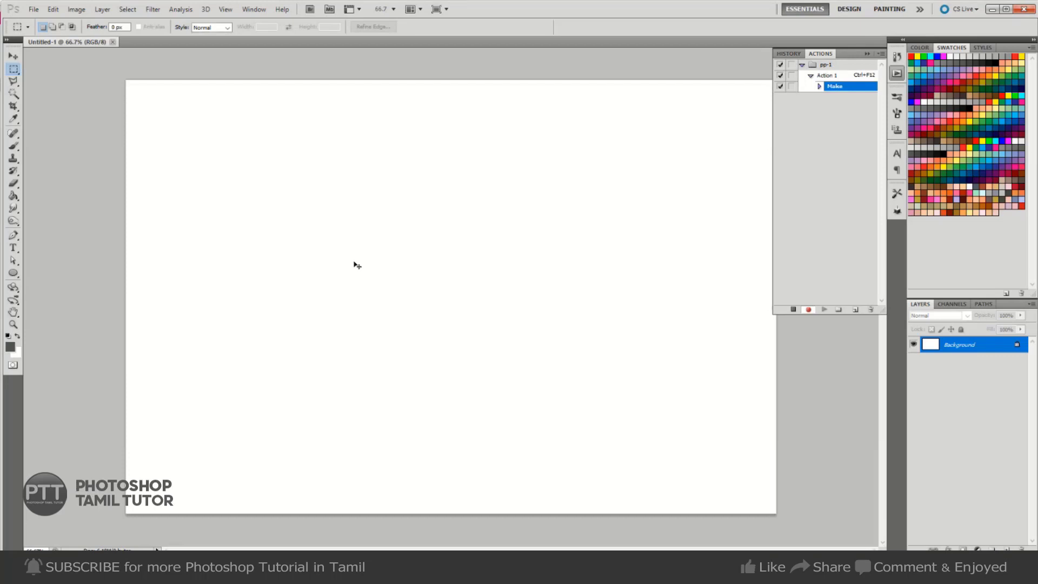
- Copy all of babypp-01, close it, and paste it into the new sheet
{"action": "key", "text": "ctrl+o"}
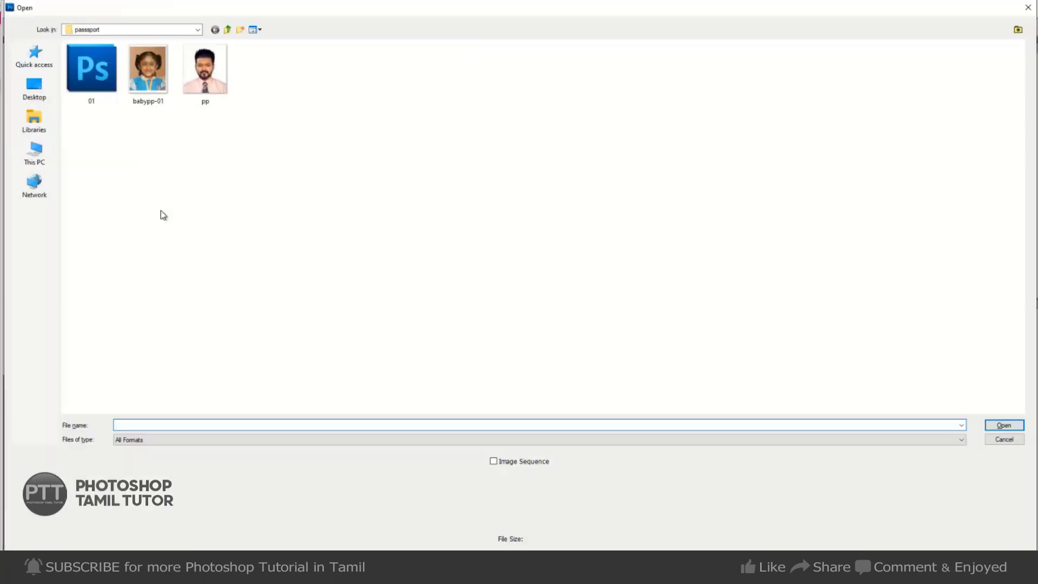
{"action": "left_click", "coordinate": [143, 94]}
{"action": "double_click", "coordinate": [144, 95]}
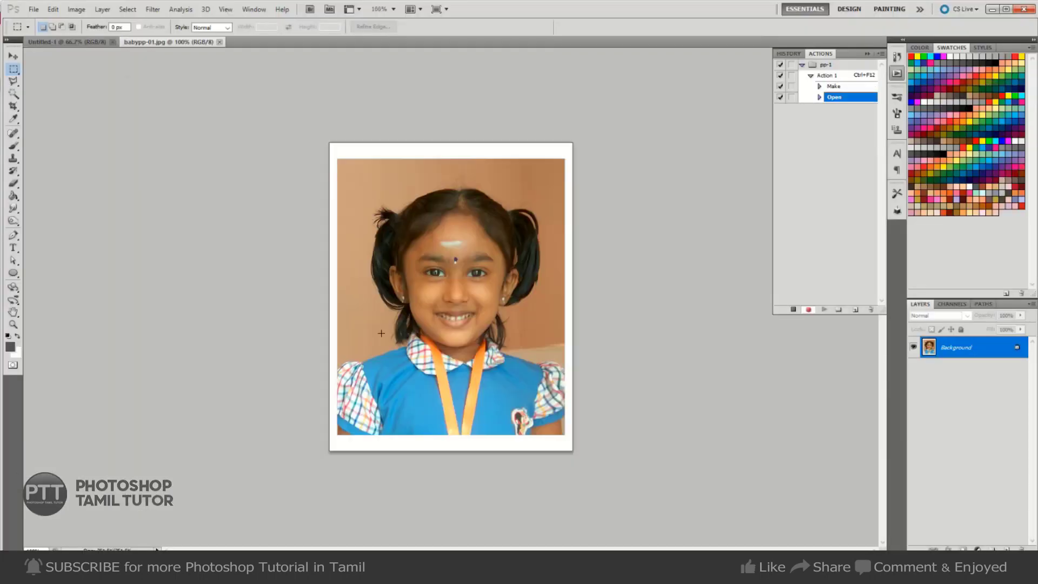
{"action": "key", "text": "ctrl+a"}
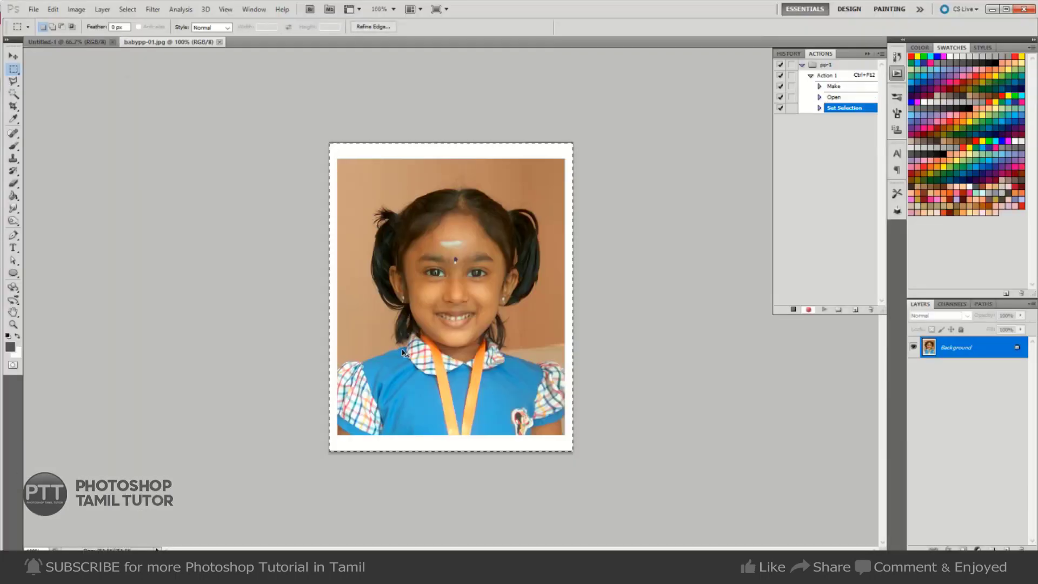
{"action": "key", "text": "ctrl+c"}
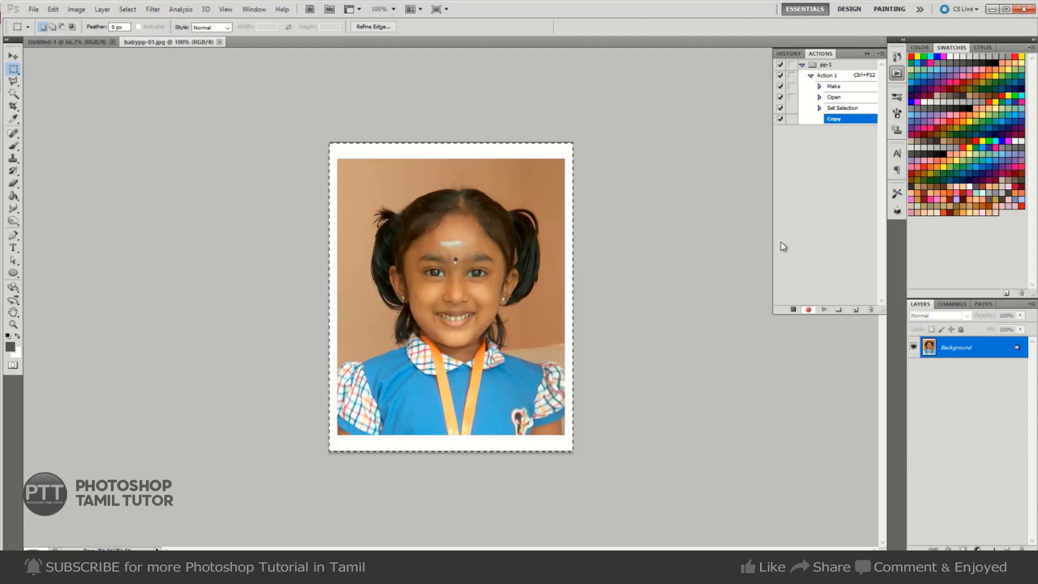
{"action": "key", "text": "ctrl+w"}
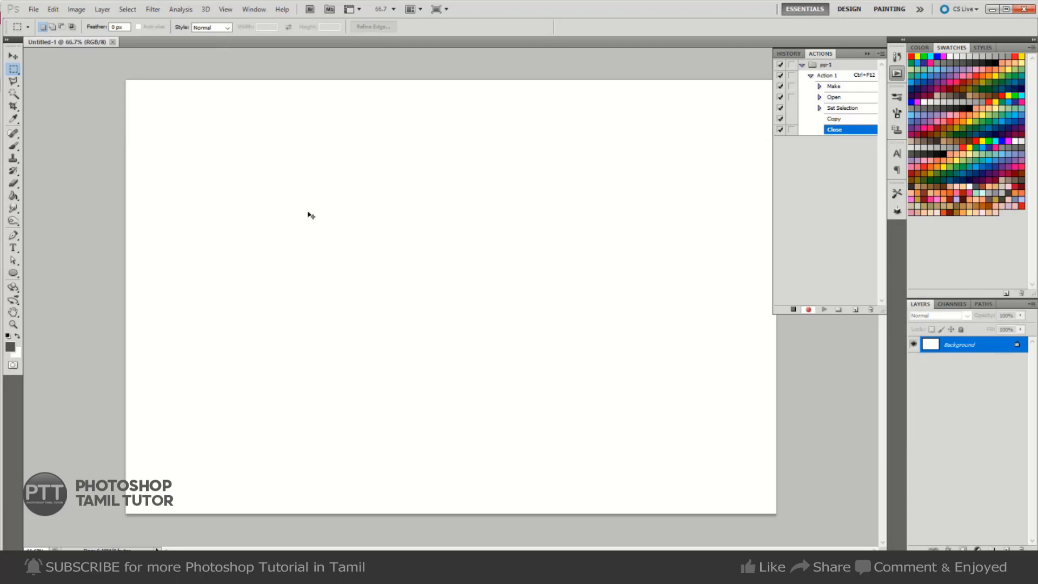
{"action": "key", "text": "ctrl+v"}
- Duplicate and merge the photo into two rows of four on one layer
{"action": "key", "text": "v"}
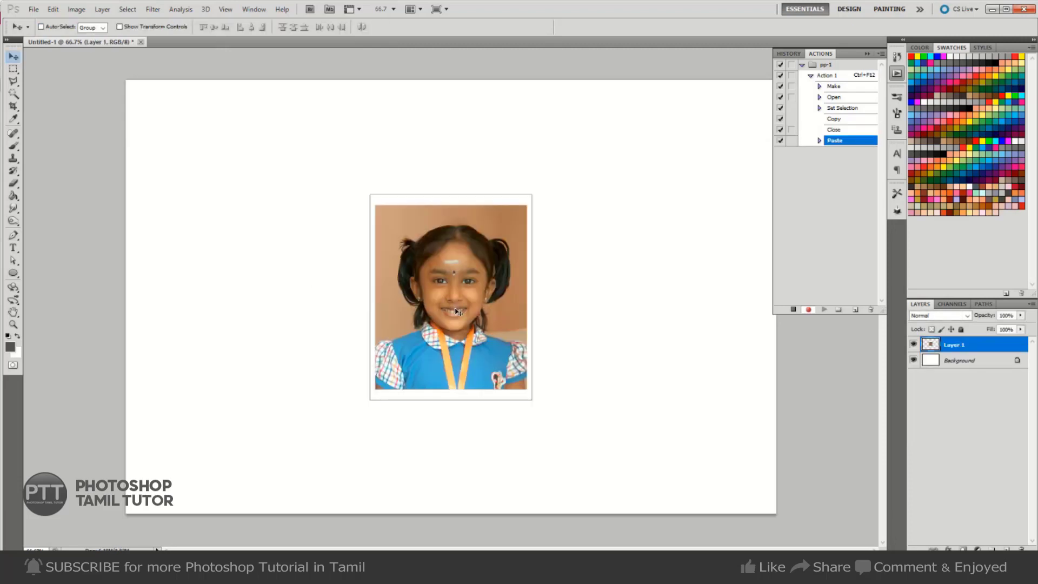
{"action": "mouse_move", "coordinate": [457, 313]}
{"action": "left_mouse_down"}
{"action": "mouse_move", "coordinate": [198, 210]}
{"action": "mouse_move", "coordinate": [346, 229]}
{"action": "left_mouse_up"}
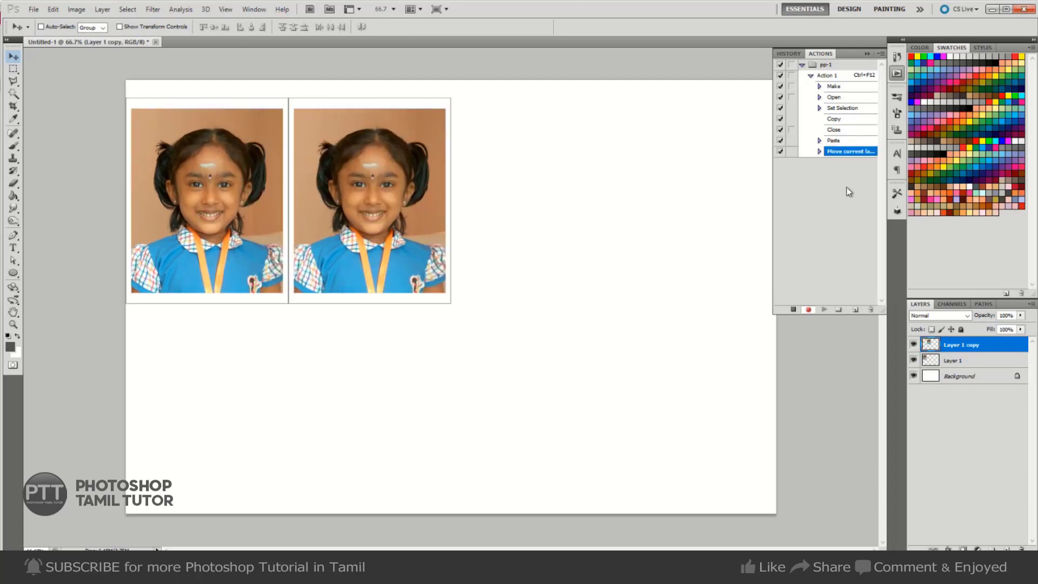
{"action": "key", "text": "ctrl+e"}
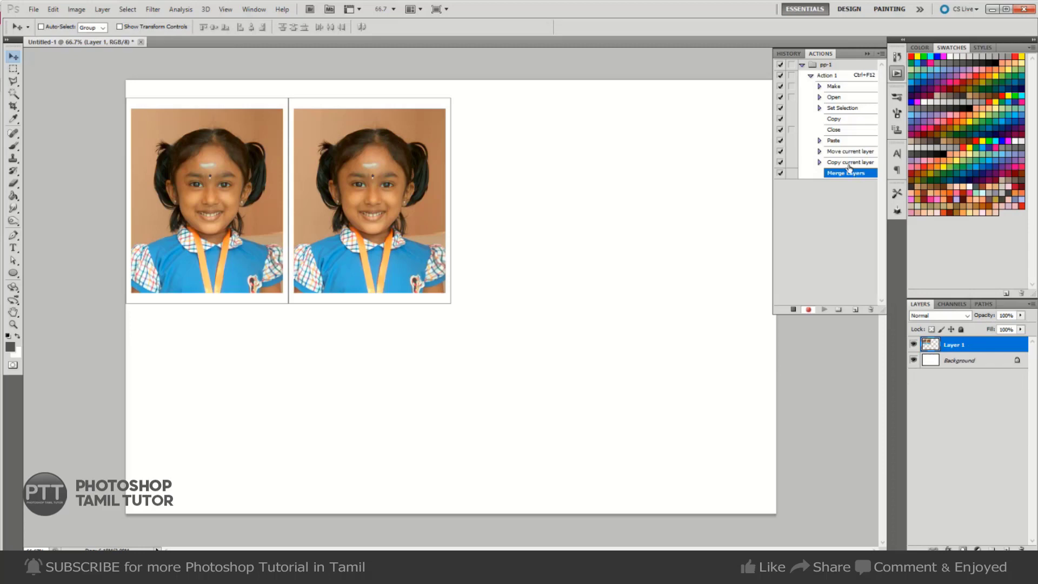
{"action": "left_click_drag", "start_coordinate": [396, 243], "coordinate": [723, 244]}
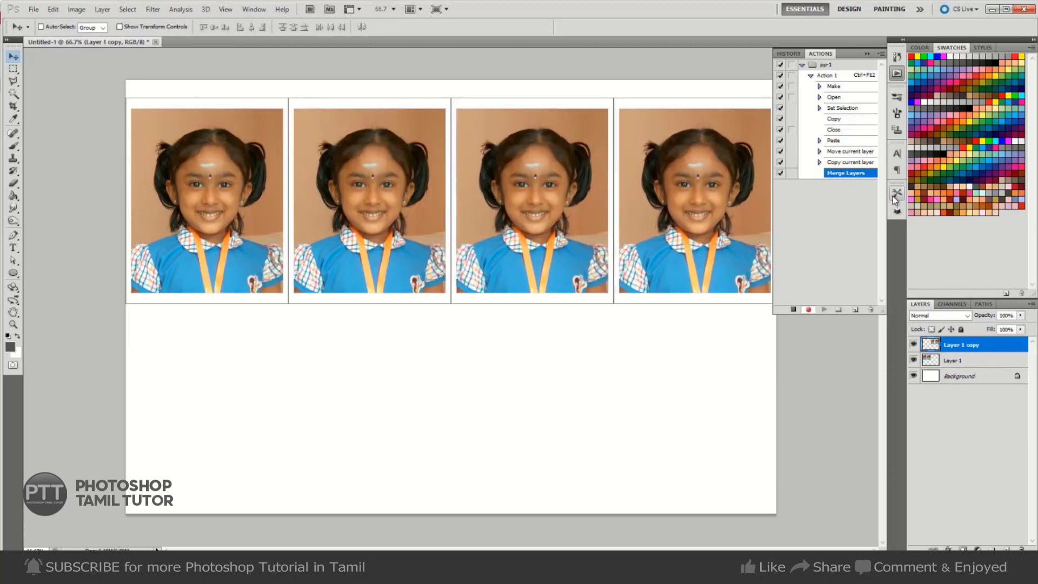
{"action": "key", "text": "ctrl+e"}
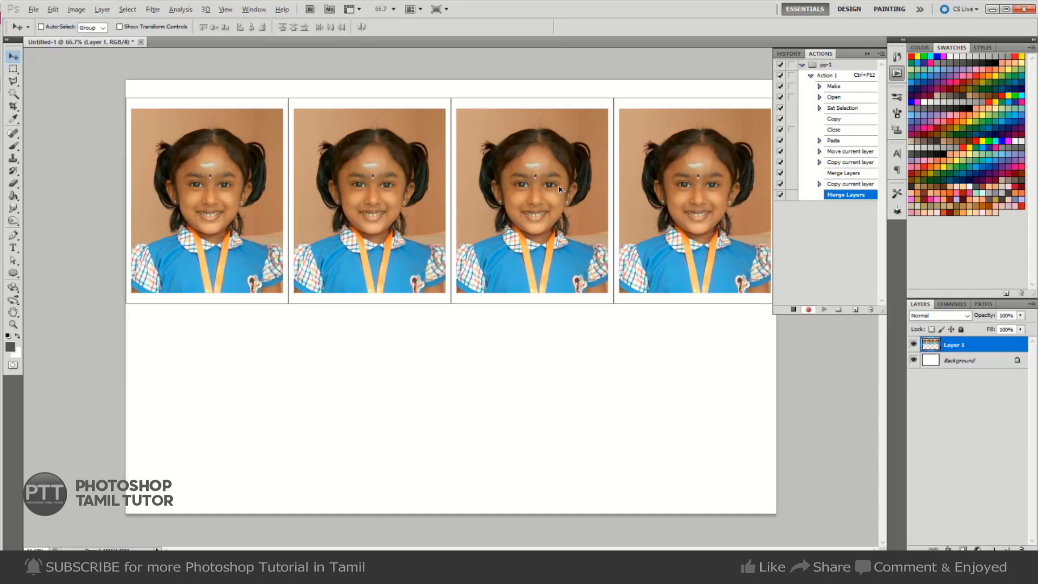
{"action": "left_click_drag", "start_coordinate": [559, 188], "coordinate": [540, 397]}
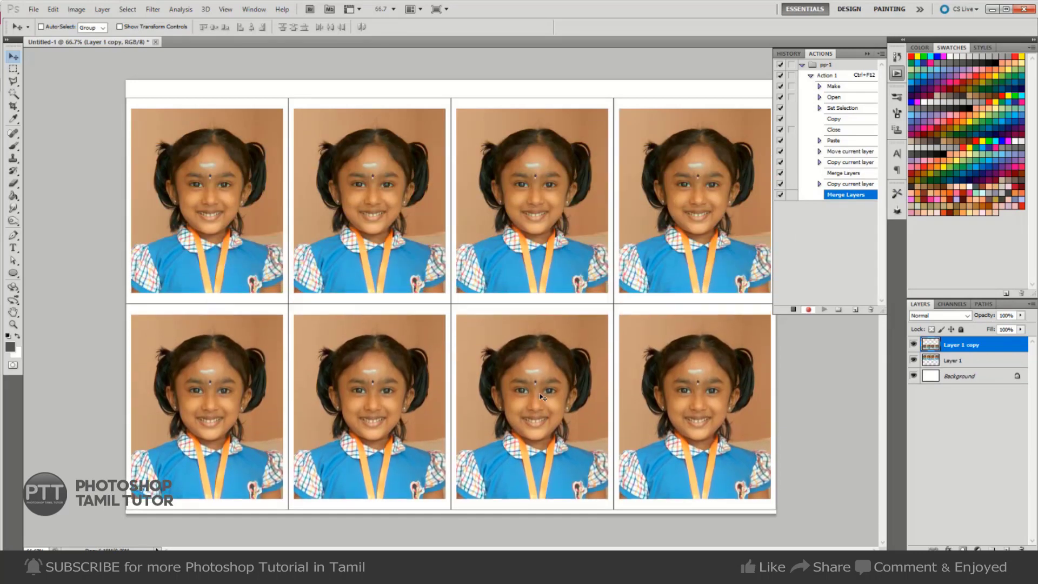
{"action": "key", "text": "ctrl+e"}
- Centre the merged photo grid on the sheet and clear the selection
{"action": "key", "text": "ctrl+a"}
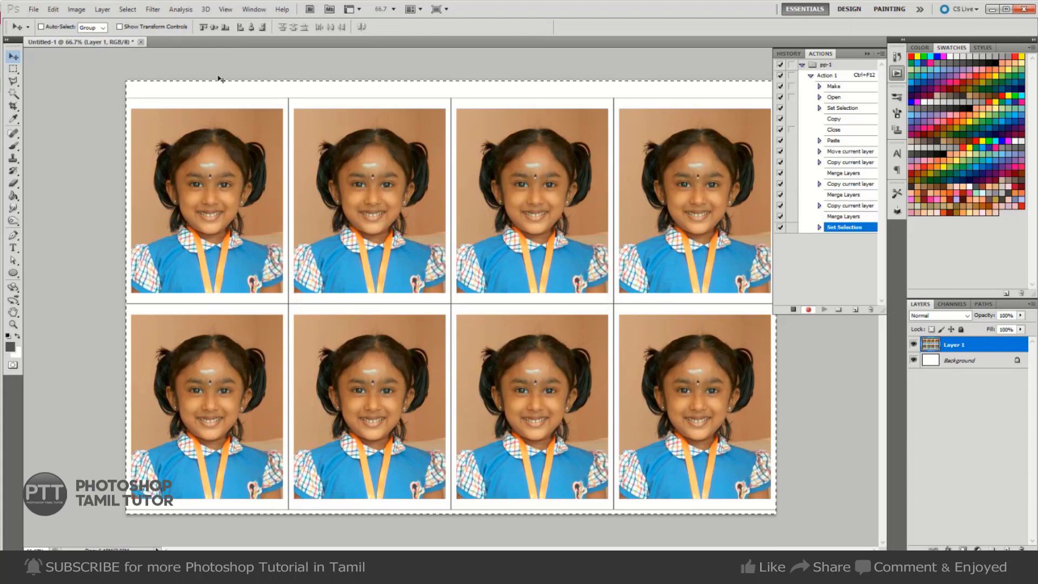
{"action": "left_click", "coordinate": [215, 27]}
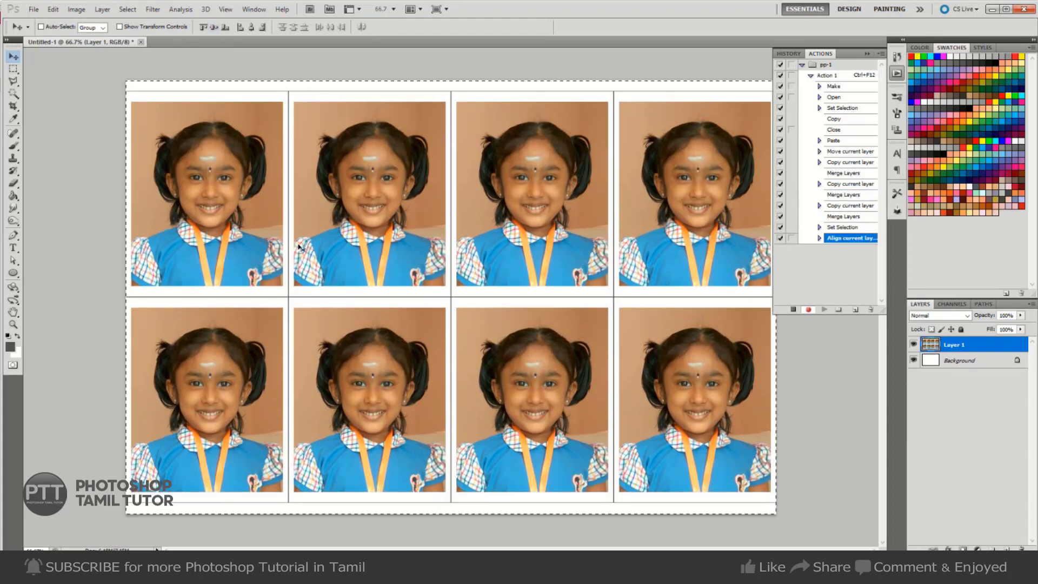
{"action": "key", "text": "ctrl+d"}
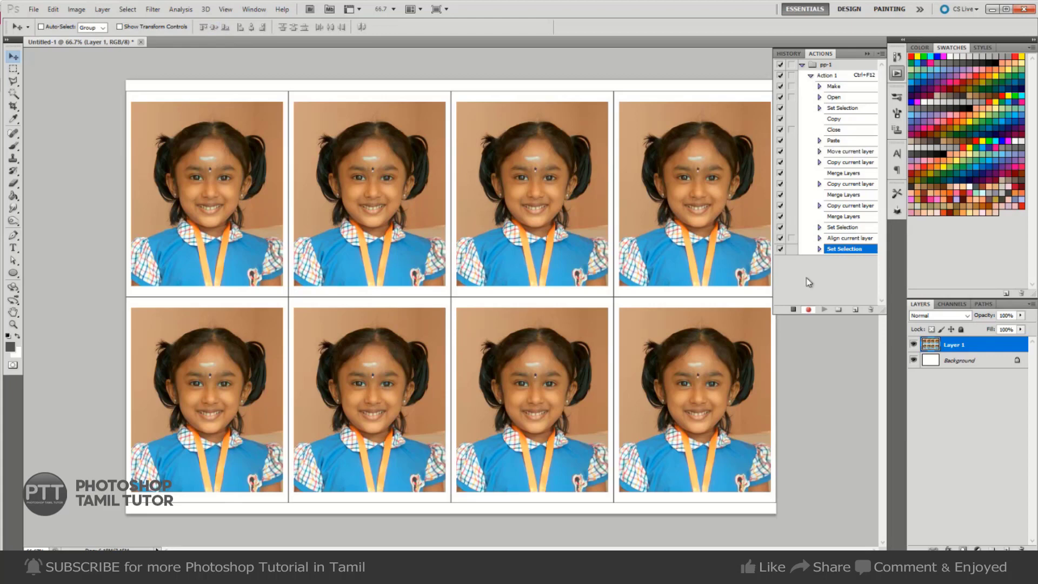
{"action": "key", "text": "alt+f"}
- Save the sheet as JPEG 6x4-01, then close it without saving again
{"action": "key", "text": "a"}
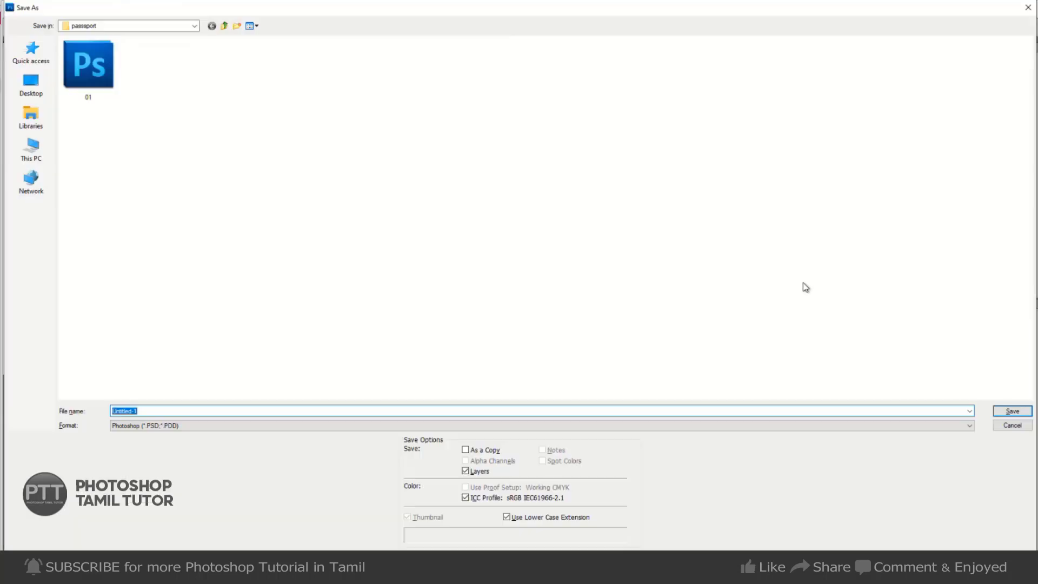
{"action": "key", "text": "j"}
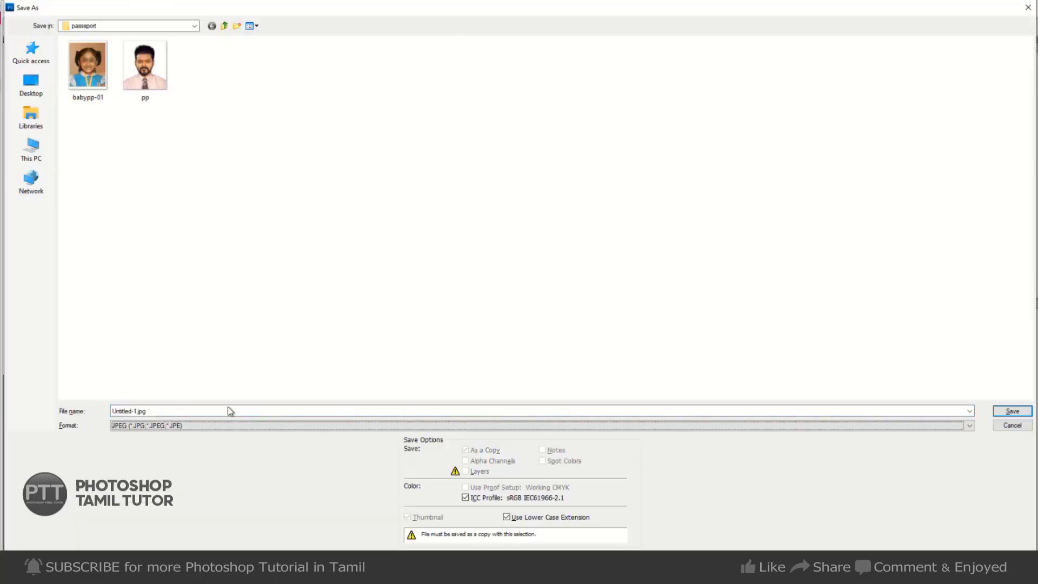
{"action": "left_click_drag", "start_coordinate": [181, 411], "coordinate": [111, 409]}
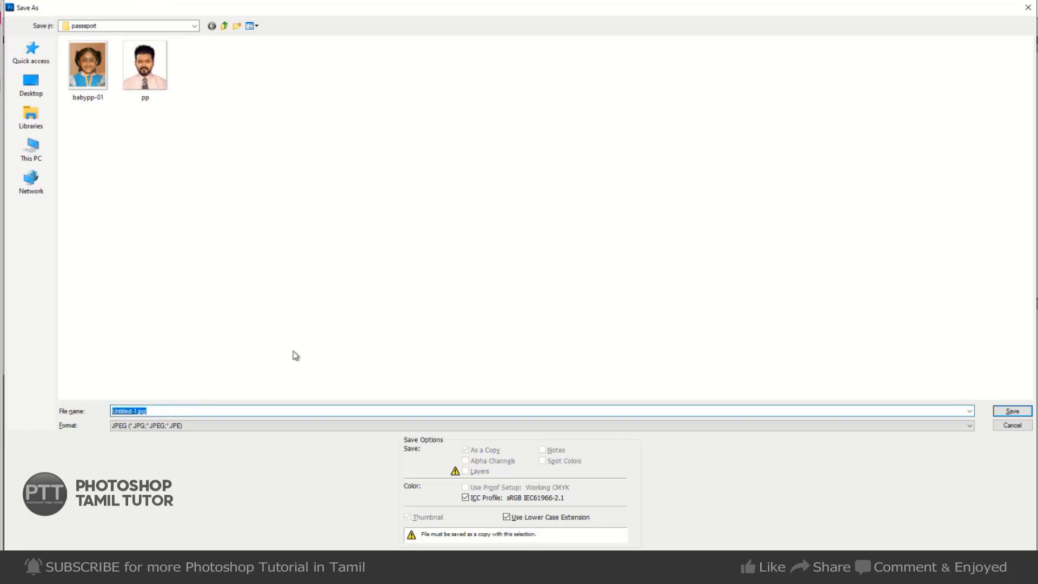
{"action": "type", "text": "6x4-0"}
{"action": "type", "text": "1"}
{"action": "key", "text": "Tab"}
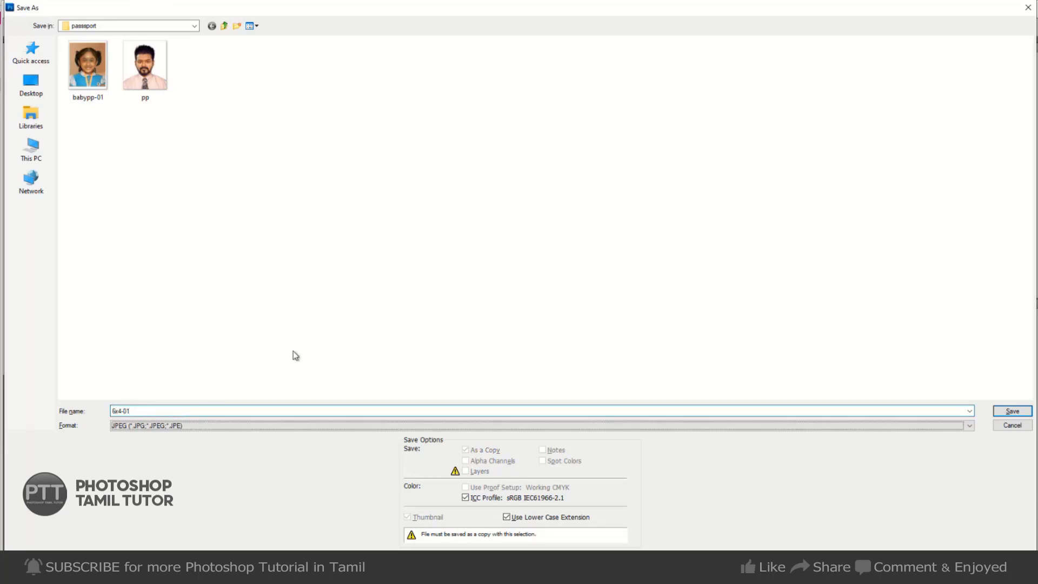
{"action": "key", "text": "Return"}
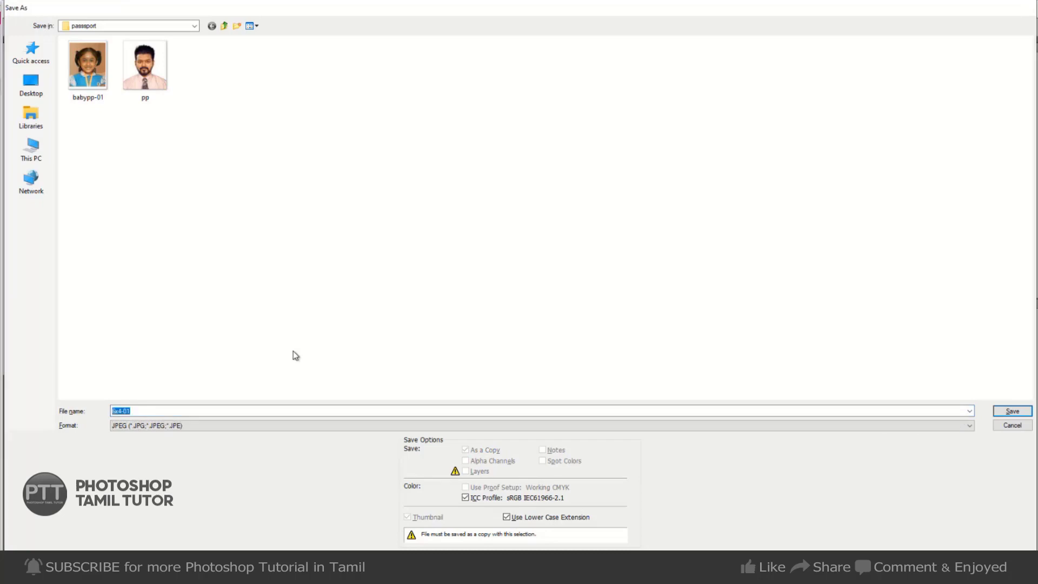
{"action": "key", "text": "Return"}
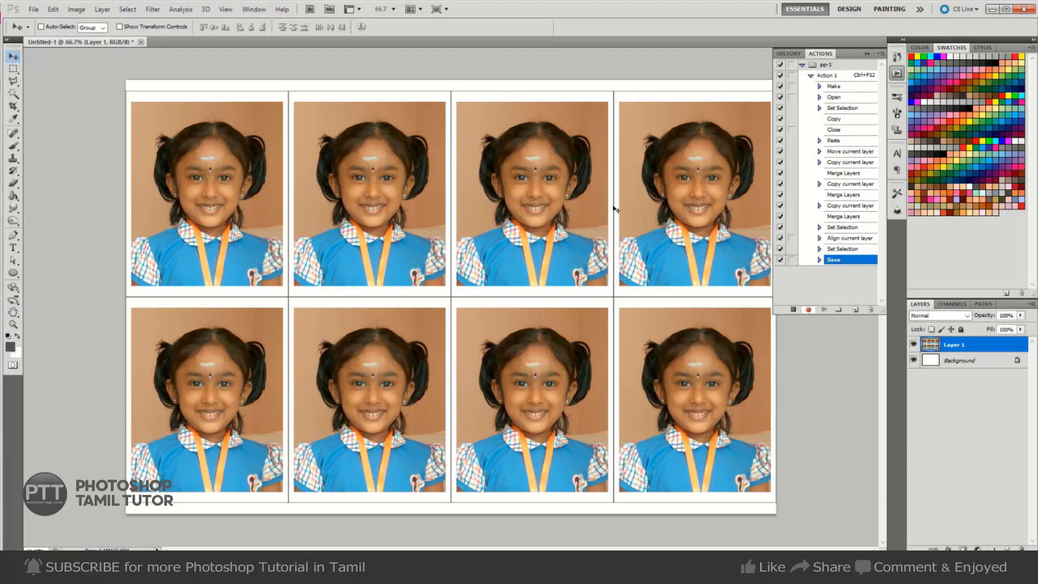
{"action": "key", "text": "ctrl+w"}
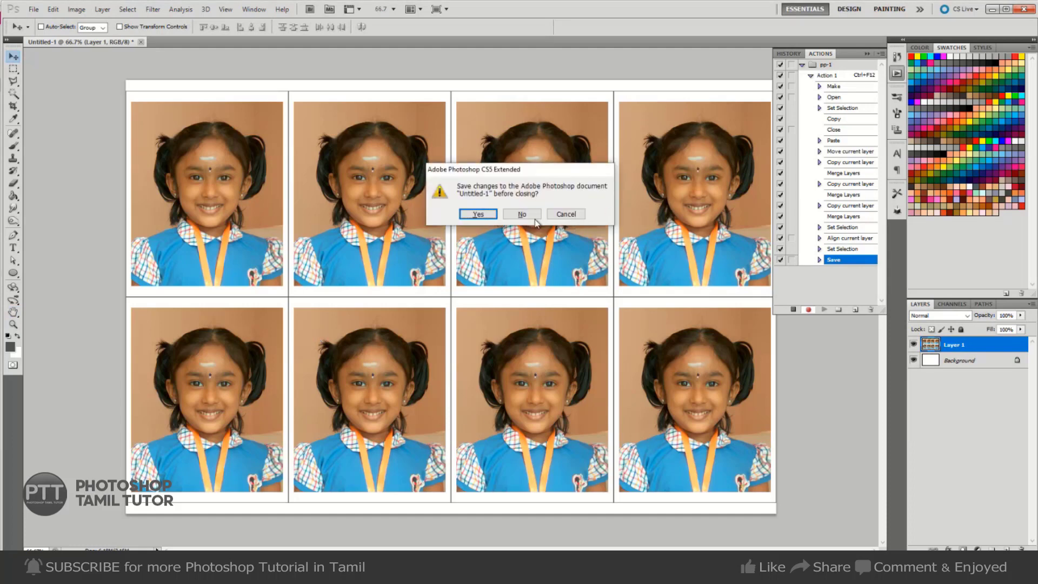
{"action": "left_click", "coordinate": [525, 214]}
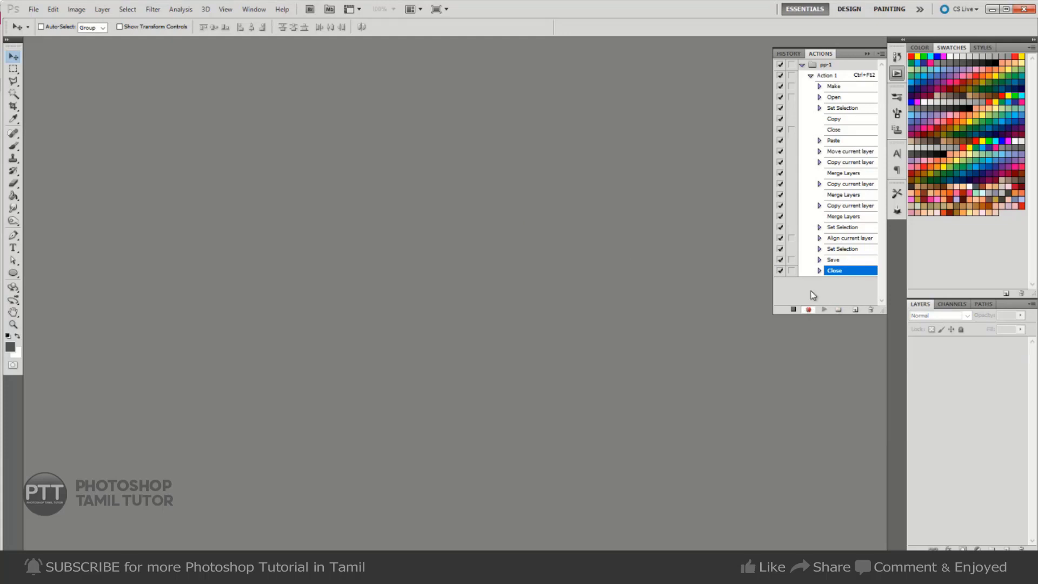
- Stop recording Action 1 and test it by playing it with Ctrl+F12
{"action": "left_click", "coordinate": [808, 309]}
{"action": "left_click", "coordinate": [793, 310]}
{"action": "key", "text": "ctrl+F12"}
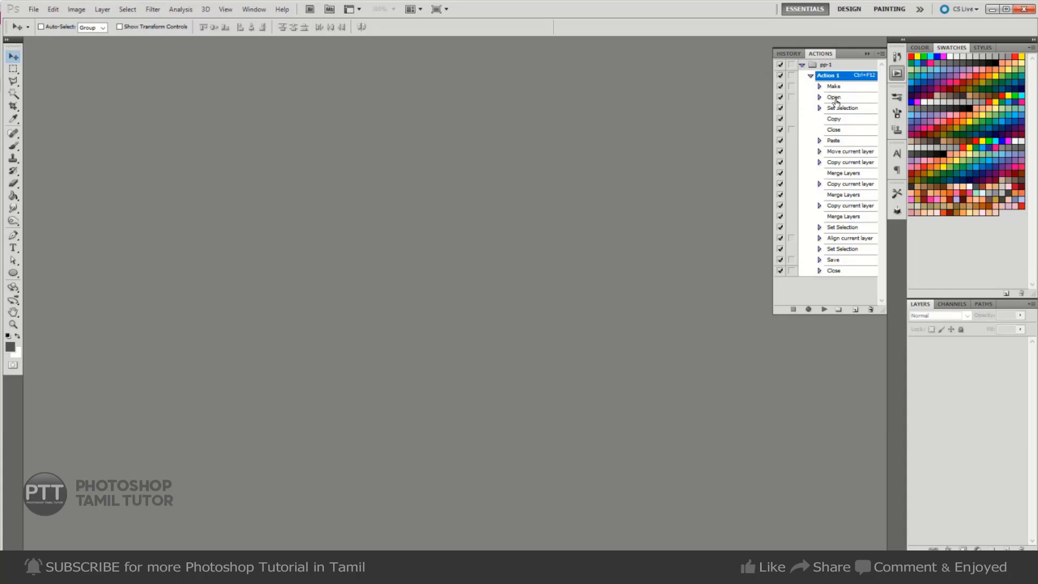
- Turn on dialog toggles for Action 1's new-document and Close steps, then collapse pp-1
{"action": "left_click", "coordinate": [792, 87]}
{"action": "left_click", "coordinate": [819, 86]}
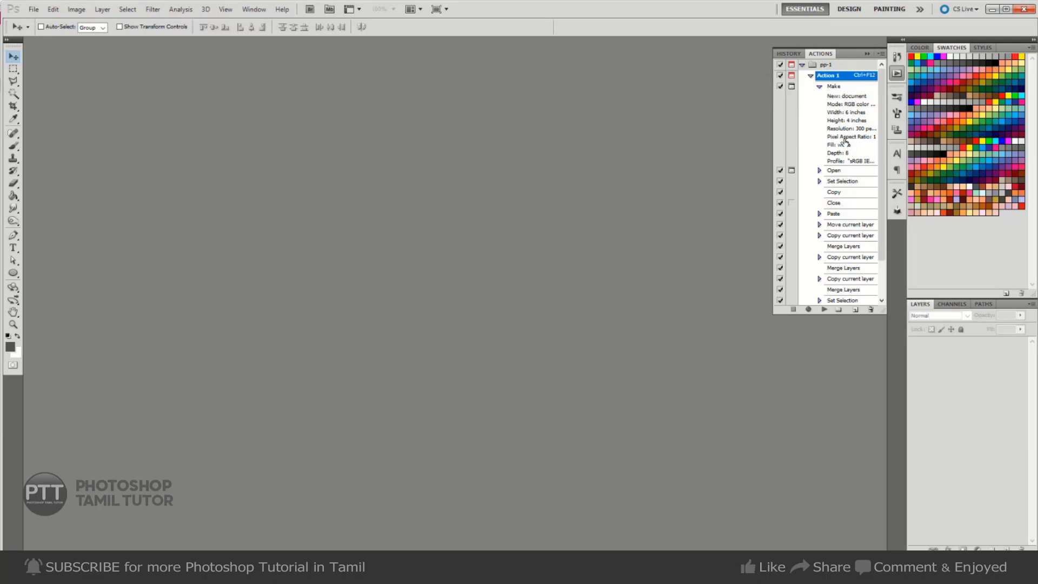
{"action": "left_click", "coordinate": [819, 170]}
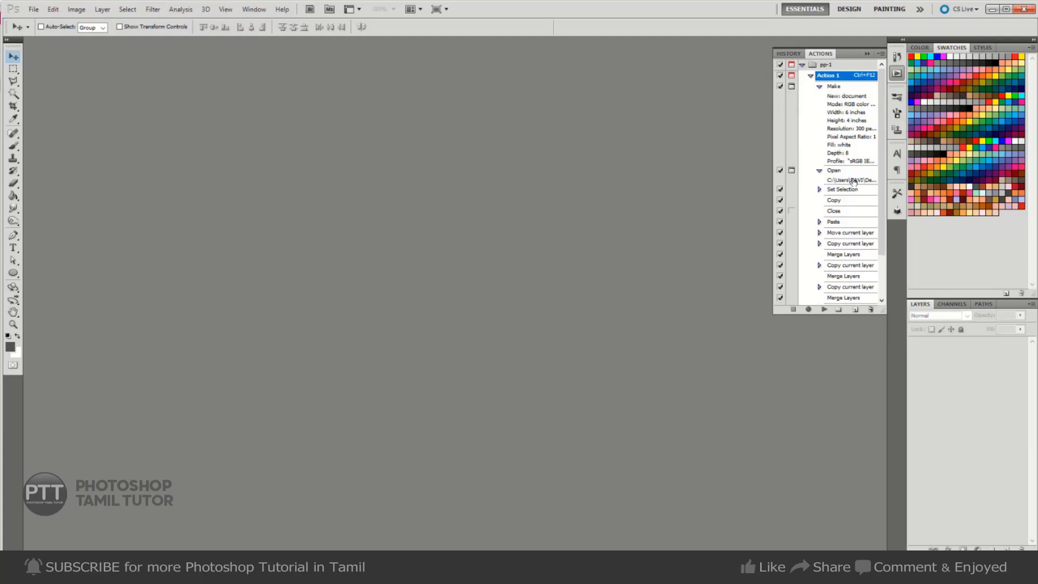
{"action": "left_click", "coordinate": [820, 170]}
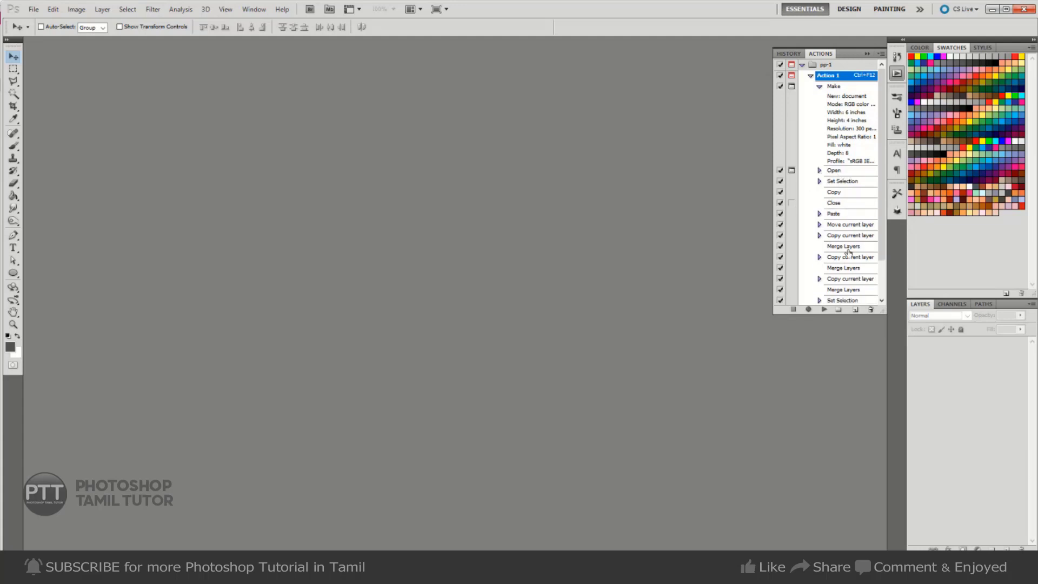
{"action": "scroll", "coordinate": [849, 252], "scroll_direction": "down", "scroll_amount": 2}
{"action": "scroll", "coordinate": [849, 252], "scroll_direction": "down", "scroll_amount": 1}
{"action": "scroll", "coordinate": [849, 252], "scroll_direction": "down", "scroll_amount": 1}
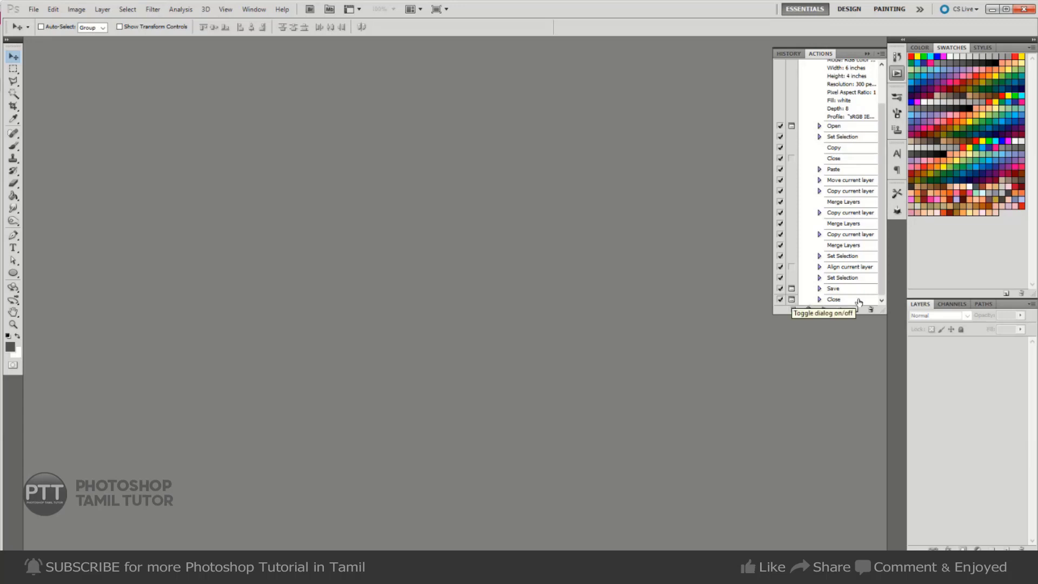
{"action": "left_click", "coordinate": [792, 299]}
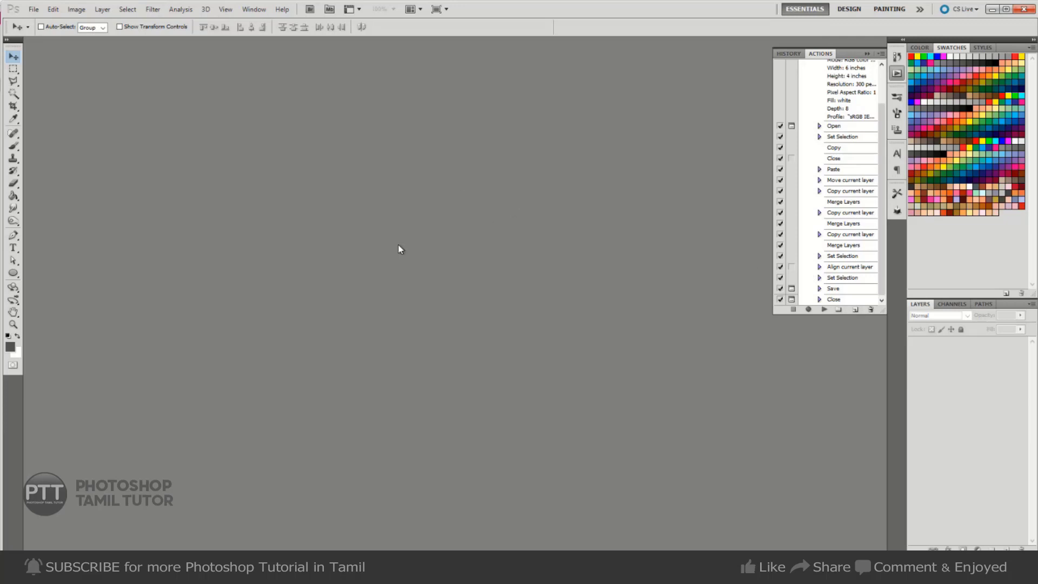
{"action": "scroll", "coordinate": [853, 127], "scroll_direction": "up", "scroll_amount": 2}
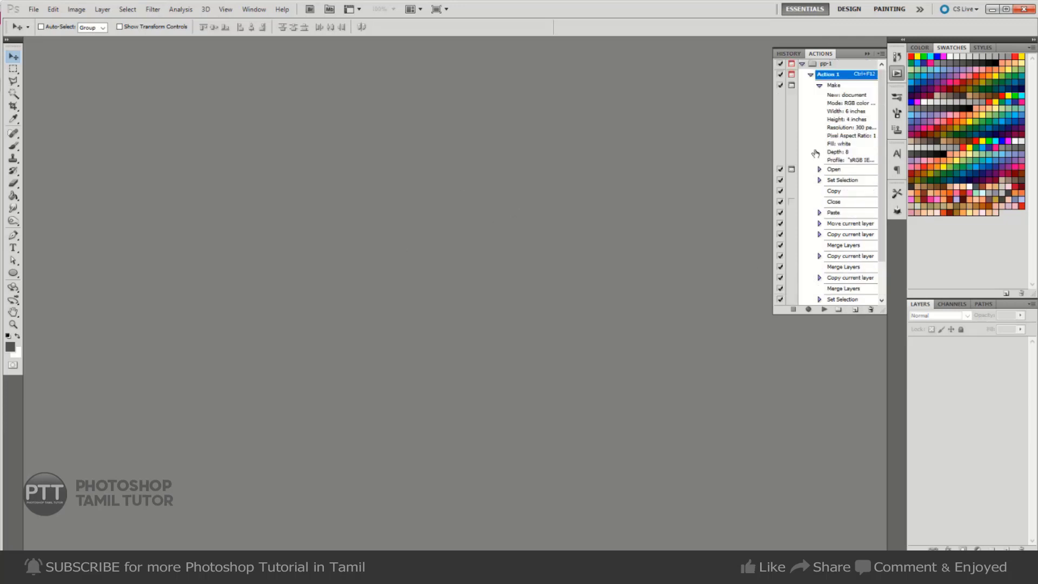
{"action": "left_click", "coordinate": [803, 64]}
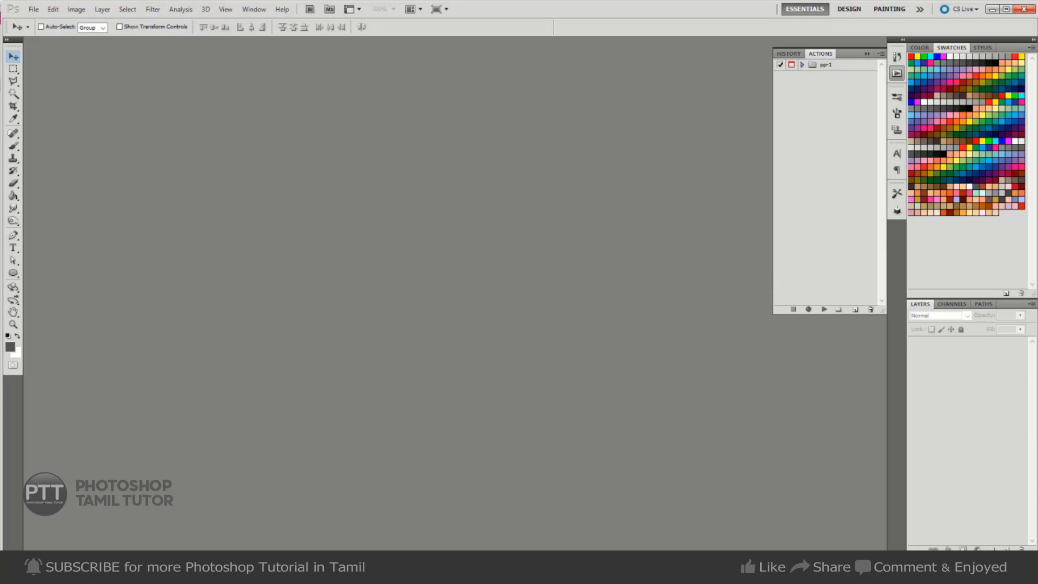
{"action": "mouse_move", "coordinate": [184, 559]}
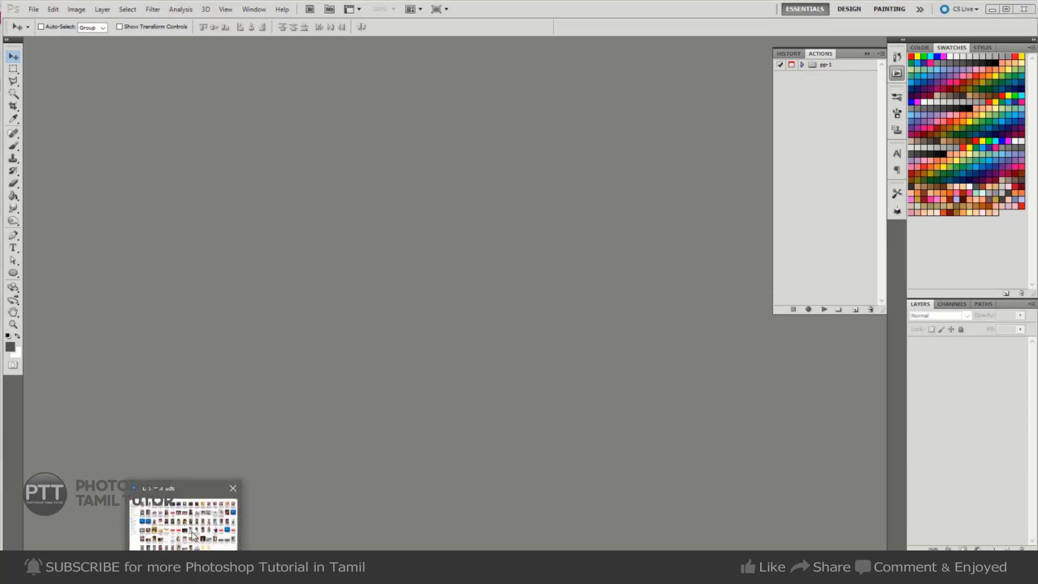
- Open the white-jacket man's portrait from the Downloads window in Photoshop
{"action": "left_click", "coordinate": [193, 536]}
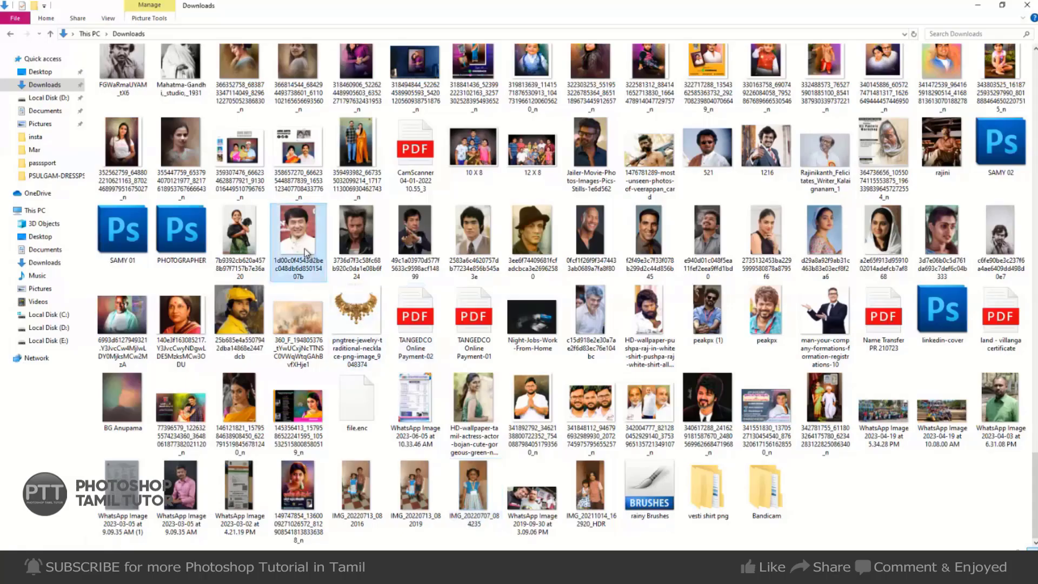
{"action": "left_click", "coordinate": [236, 538]}
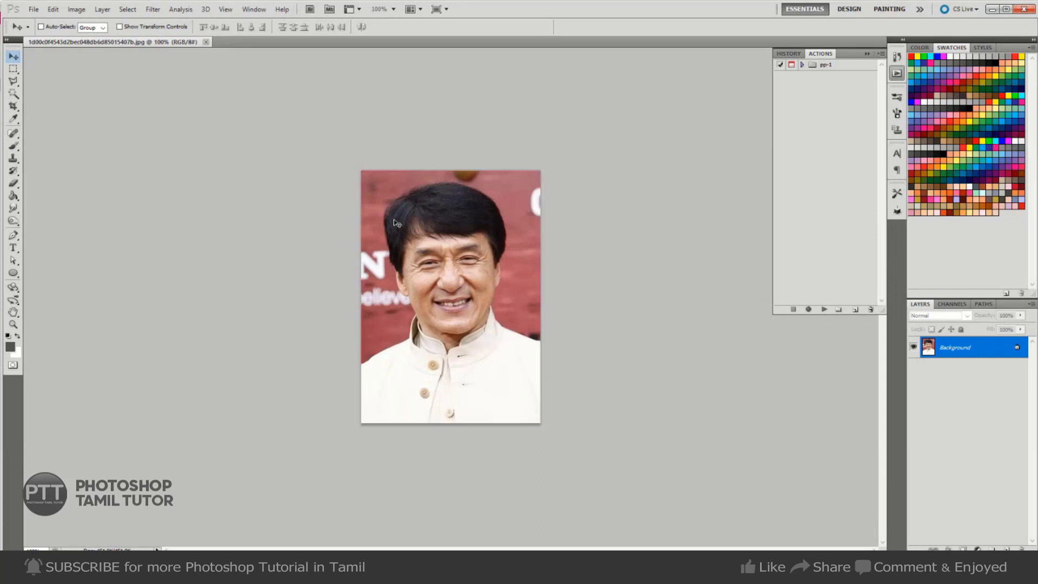
- Crop the portrait around the face to 1.4 × 1.7 inches at 300 resolution
{"action": "key", "text": "c"}
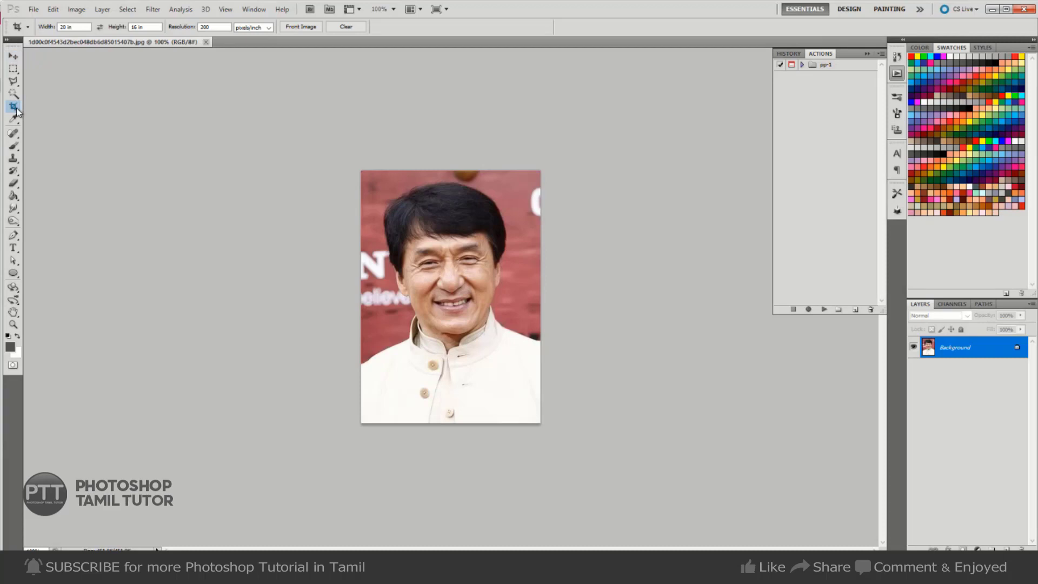
{"action": "left_click", "coordinate": [73, 27]}
{"action": "type", "text": "1.4"}
{"action": "key", "text": "Tab"}
{"action": "type", "text": "1"}
{"action": "key", "text": "Tab"}
{"action": "mouse_move", "coordinate": [360, 168]}
{"action": "left_mouse_down"}
{"action": "mouse_move", "coordinate": [586, 445]}
{"action": "mouse_move", "coordinate": [544, 390]}
{"action": "left_mouse_up"}
{"action": "key", "text": "Return"}
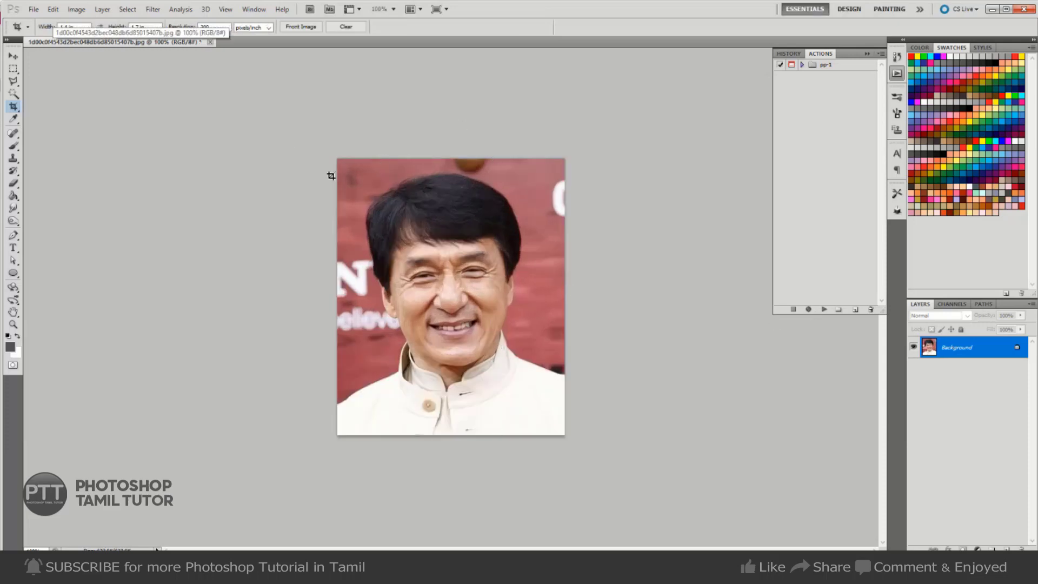
{"action": "left_click", "coordinate": [69, 15]}
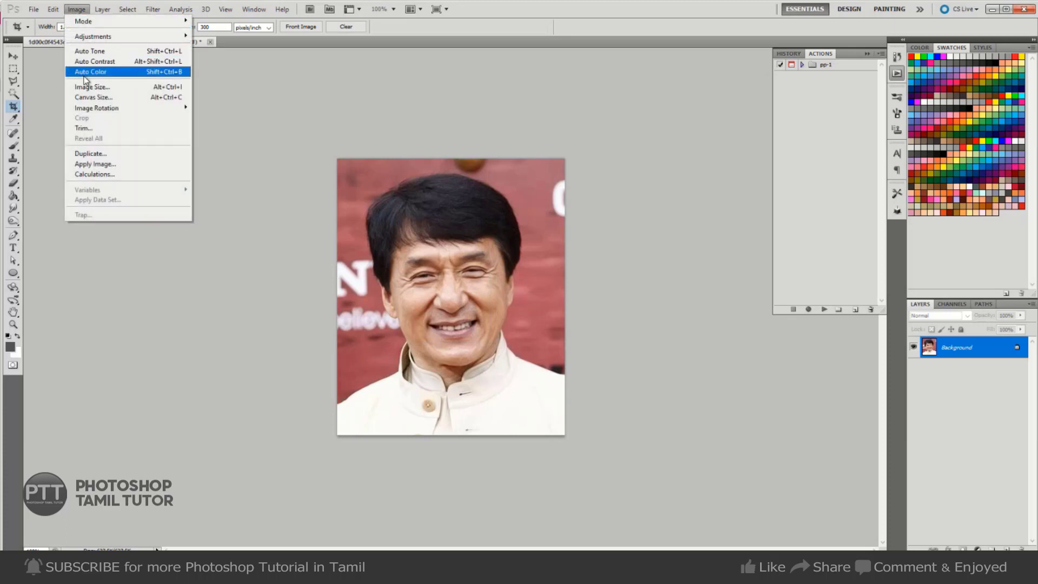
- Enlarge the canvas to 1.5 × 1.9 inches to add a white border
{"action": "left_click", "coordinate": [105, 97]}
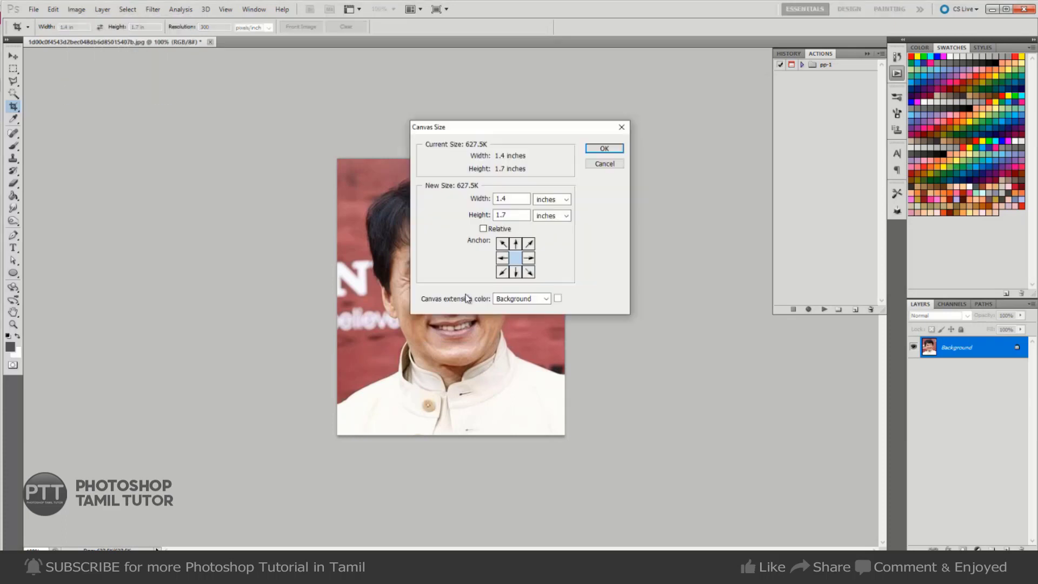
{"action": "left_click", "coordinate": [516, 199]}
{"action": "key", "text": "BackSpace"}
{"action": "type", "text": "5"}
{"action": "key", "text": "Tab"}
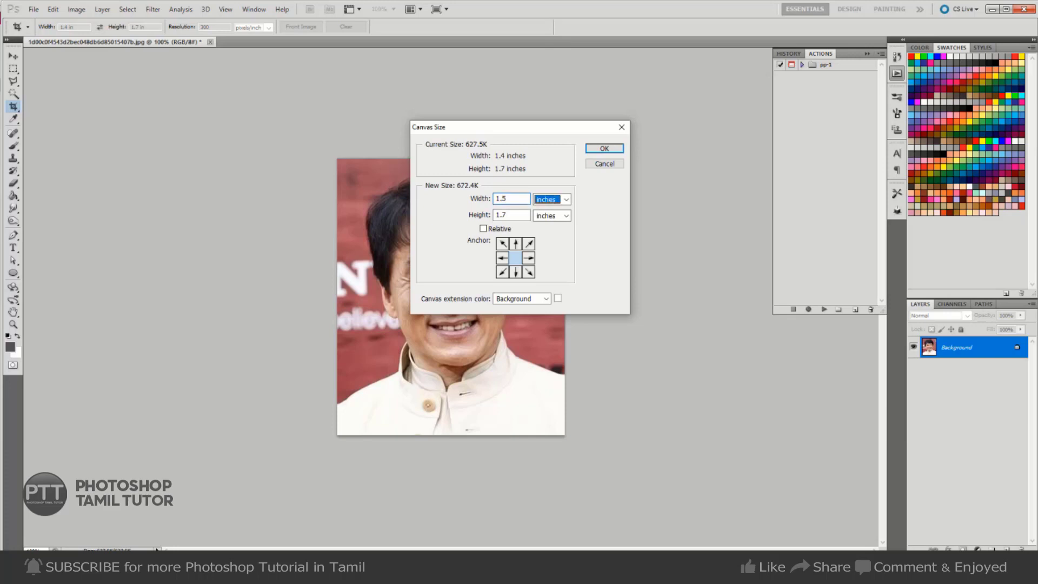
{"action": "key", "text": "Tab"}
{"action": "type", "text": "1"}
{"action": "type", "text": "9"}
{"action": "key", "text": "Return"}
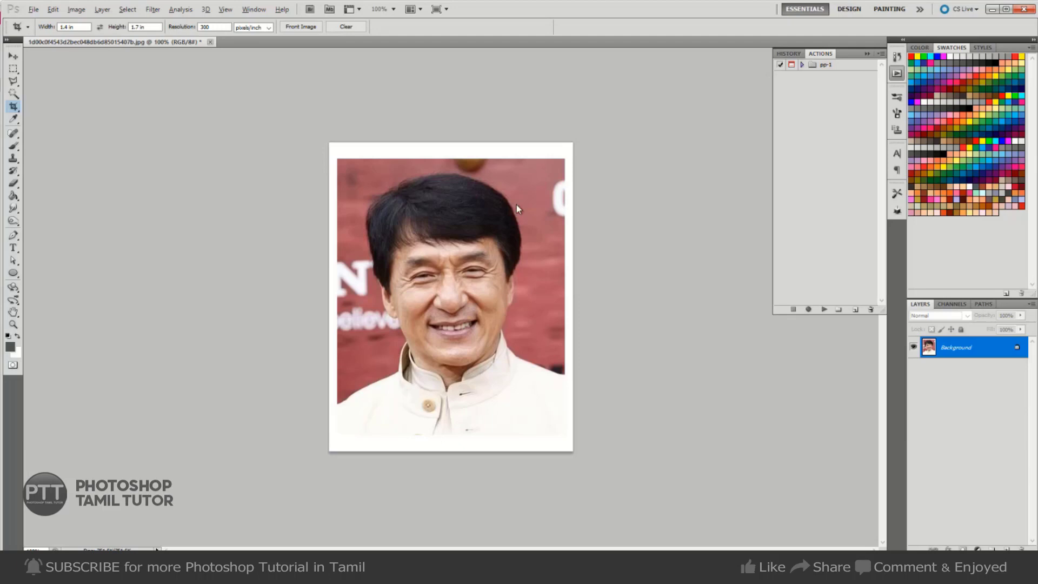
- Save the portrait as JPEG jackie-01 in the passport folder and close it
{"action": "key", "text": "ctrl+shift+s"}
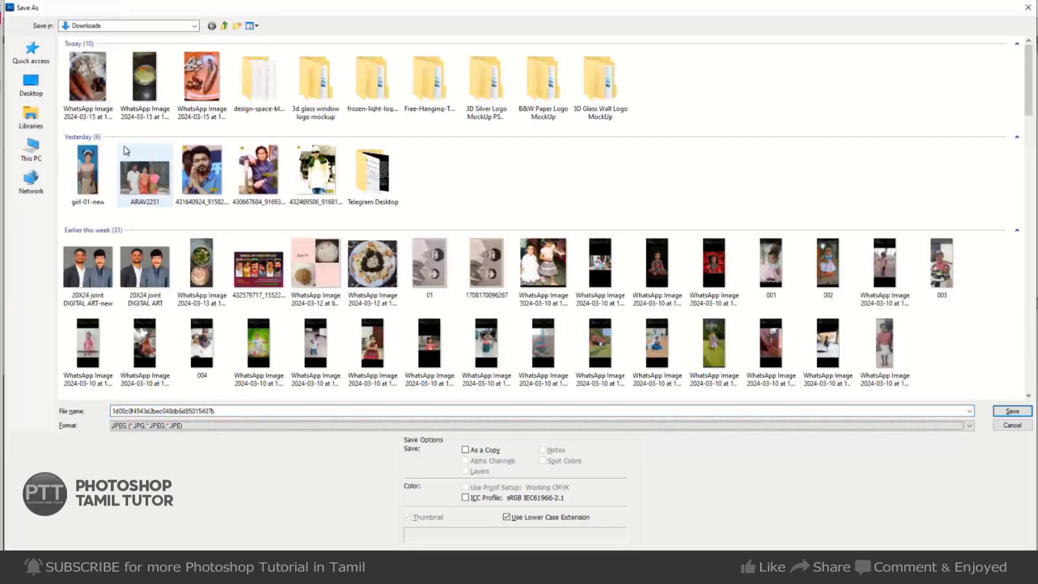
{"action": "left_click", "coordinate": [31, 85]}
{"action": "double_click", "coordinate": [953, 63]}
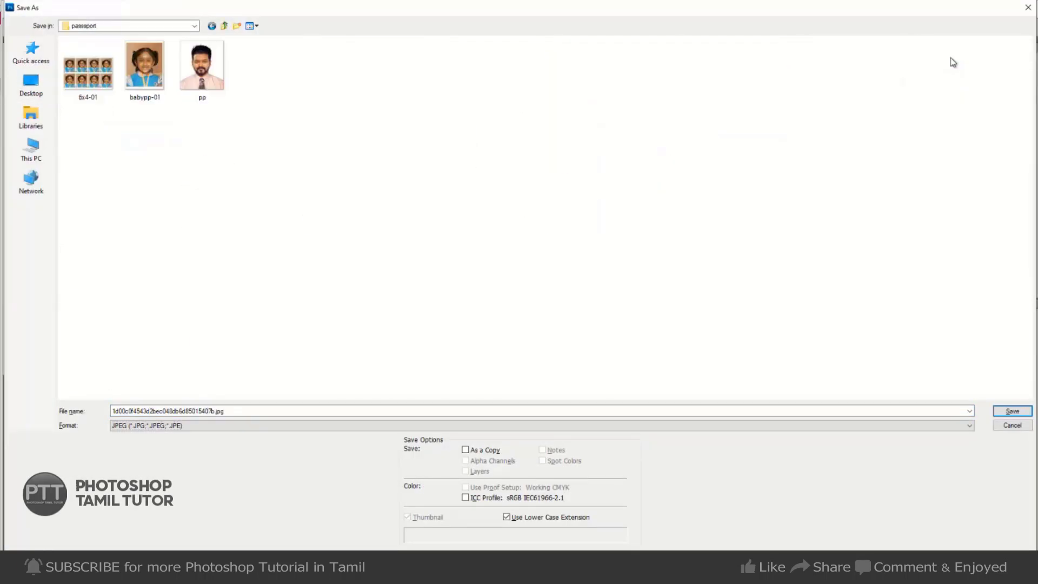
{"action": "left_click", "coordinate": [145, 99]}
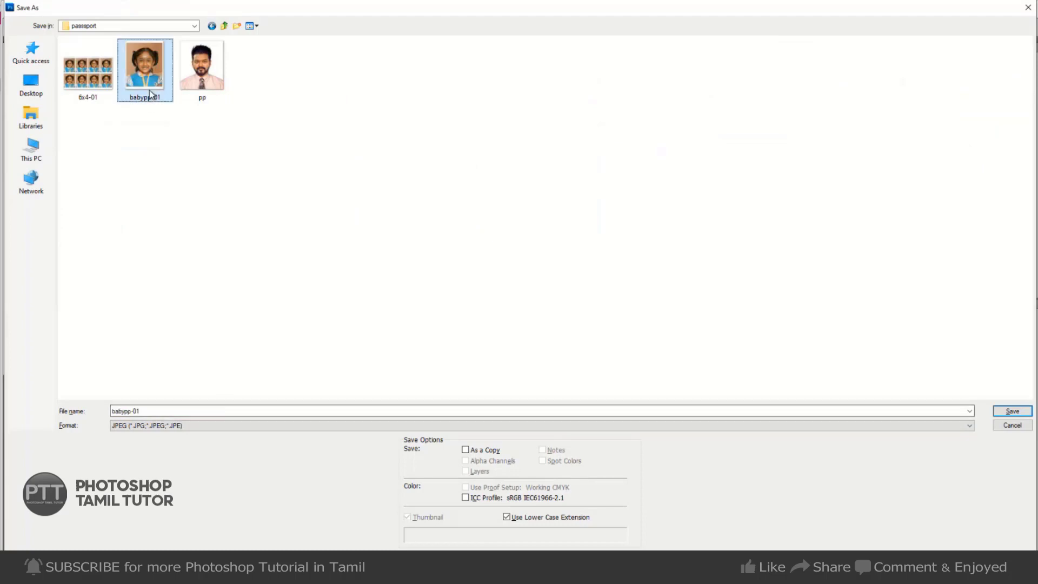
{"action": "double_click", "coordinate": [173, 411]}
{"action": "key", "text": "BackSpace"}
{"action": "type", "text": "jackie"}
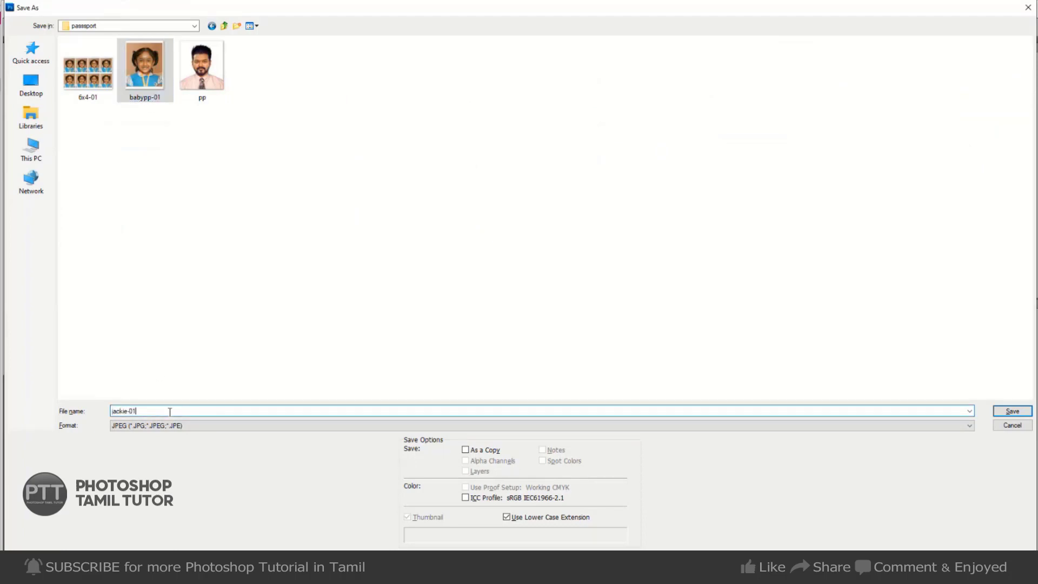
{"action": "key", "text": "Return"}
{"action": "key", "text": "Return"}
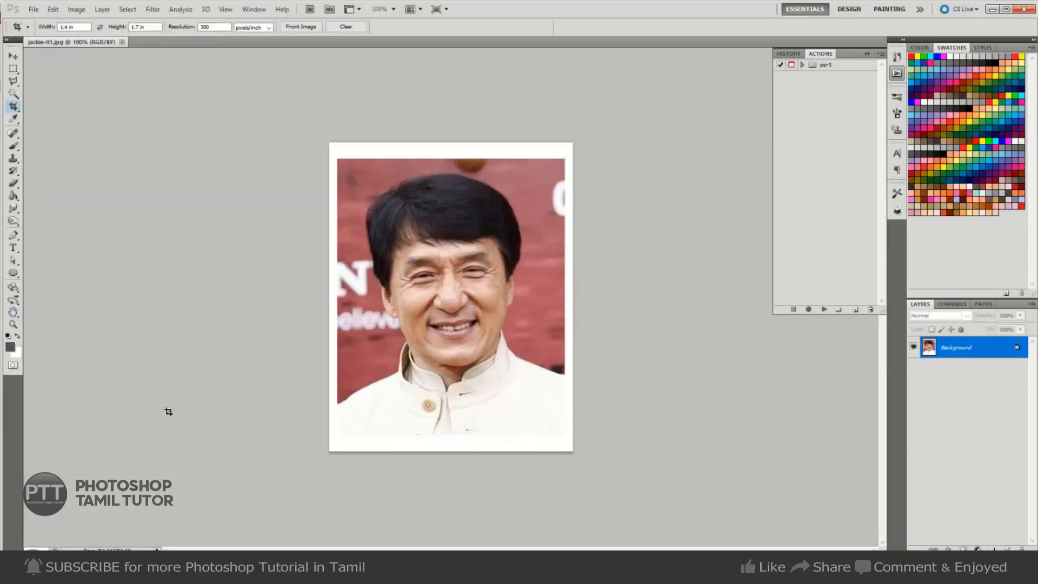
{"action": "key", "text": "ctrl+w"}
- Select the pp-1 action set and play Action 1 with Ctrl+F12
{"action": "left_click", "coordinate": [823, 65]}
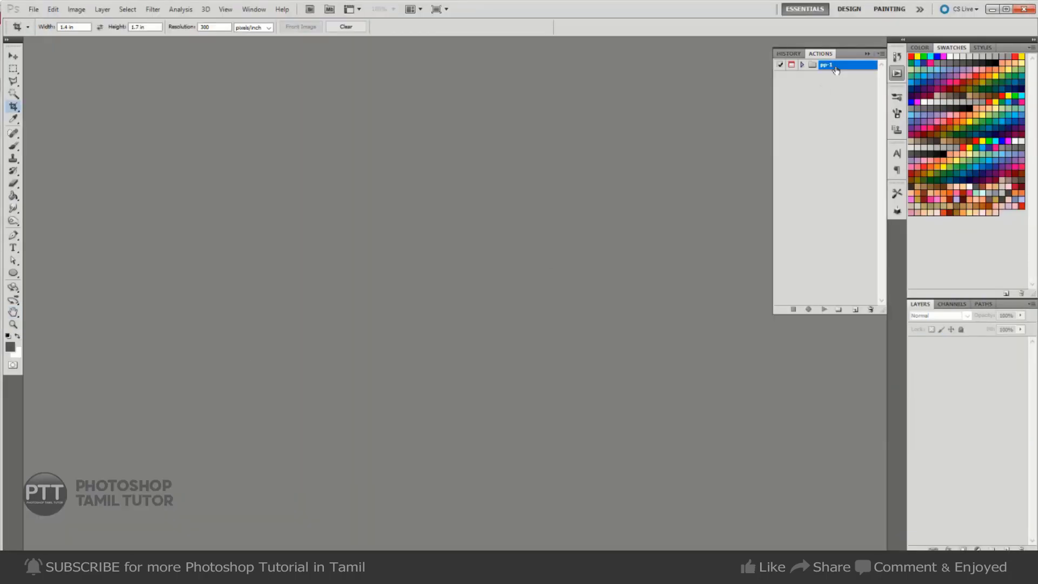
{"action": "left_click", "coordinate": [803, 65]}
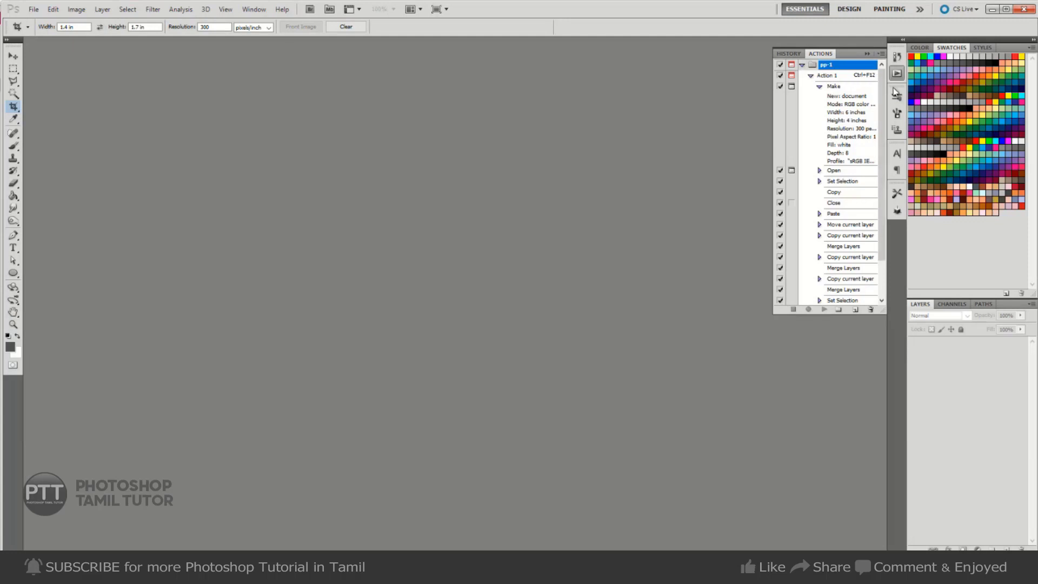
{"action": "key", "text": "ctrl+F12"}
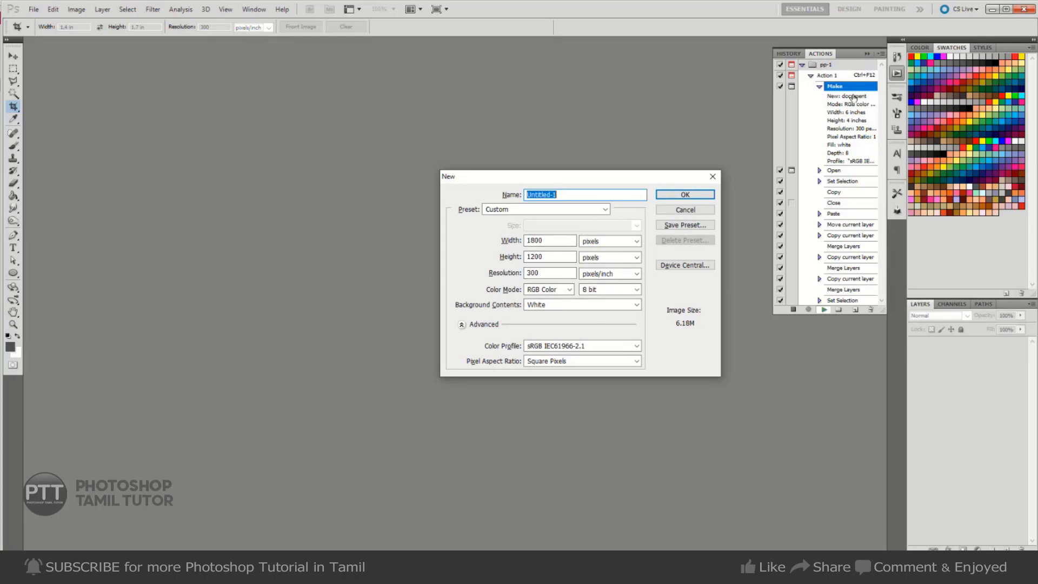
- Make the new sheet 6 x 4 inches and open the jackie-01 photo for the action
{"action": "left_click", "coordinate": [631, 245]}
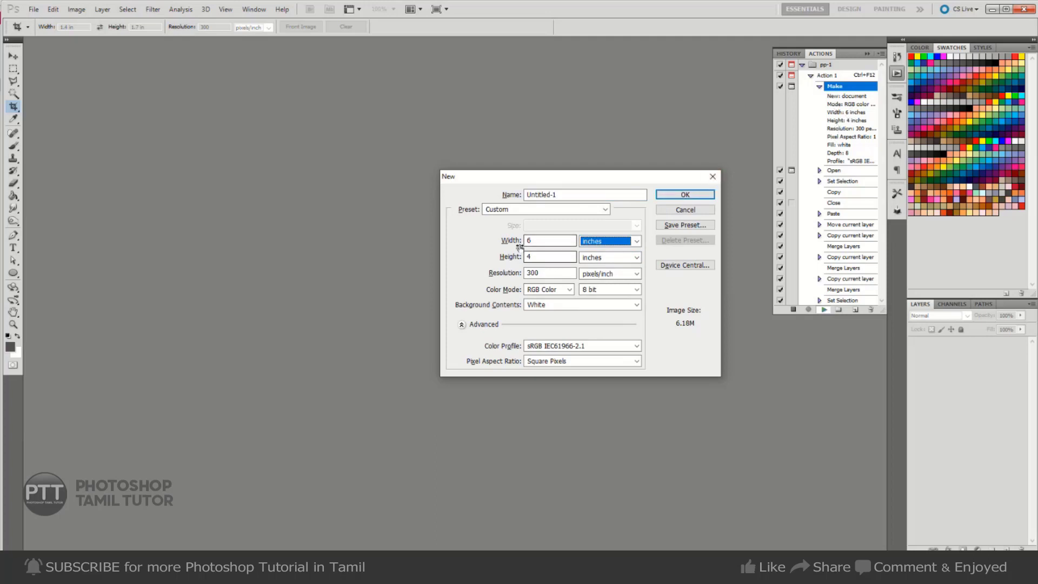
{"action": "left_click", "coordinate": [690, 195]}
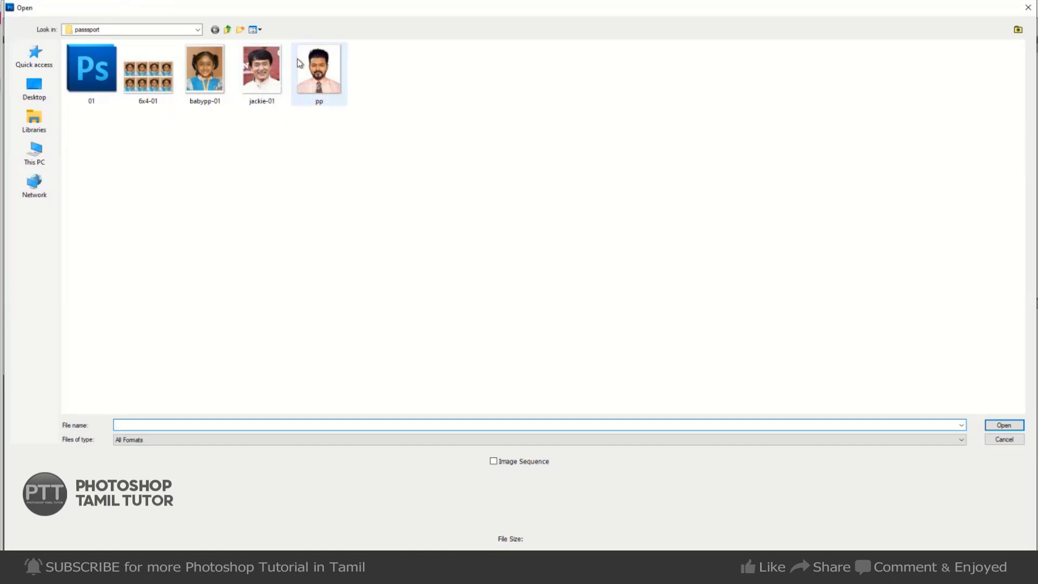
{"action": "left_click", "coordinate": [280, 92]}
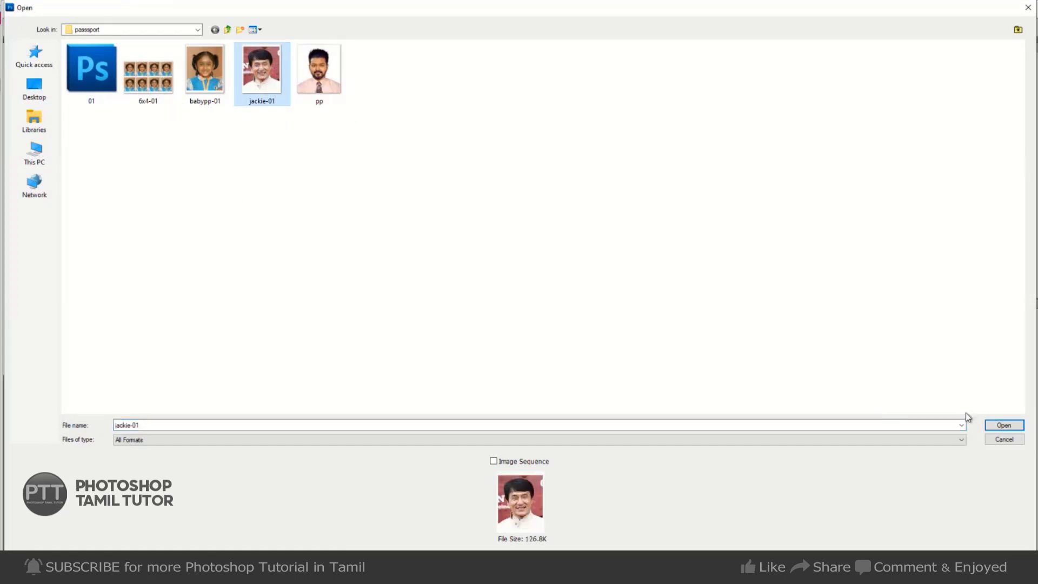
{"action": "left_click", "coordinate": [1017, 430]}
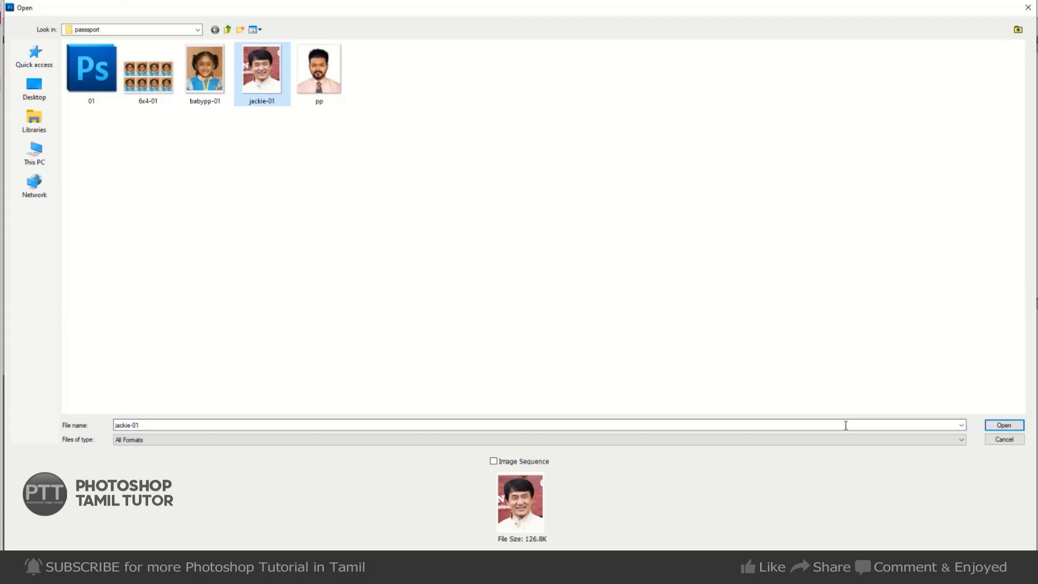
{"action": "left_click", "coordinate": [1018, 427]}
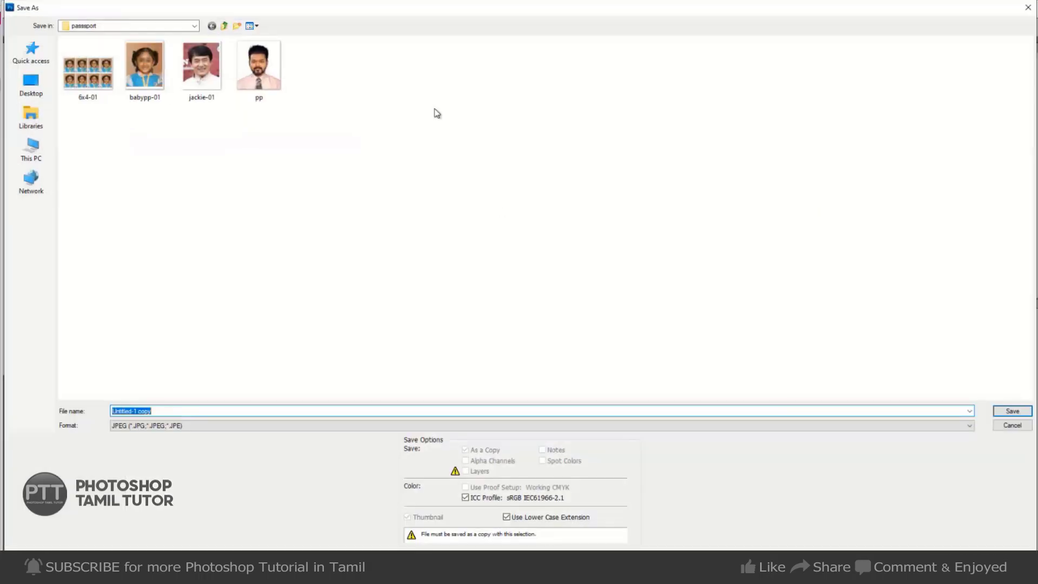
- Save the Jackie sheet as JPEG 6x4-02, adapted from the name 6x4-01, accepting the JPEG options
{"action": "double_click", "coordinate": [578, 13]}
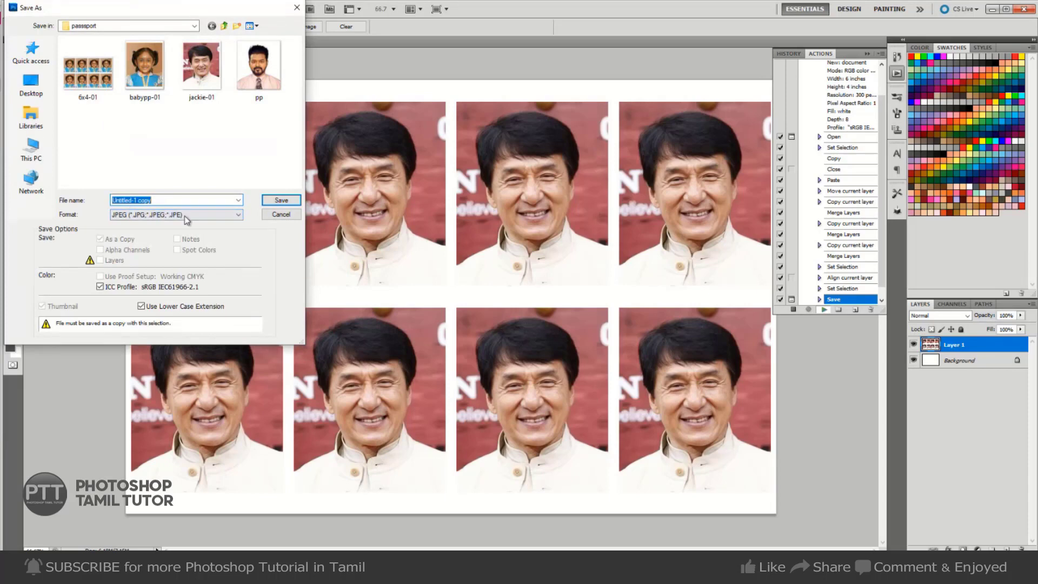
{"action": "left_click", "coordinate": [106, 95]}
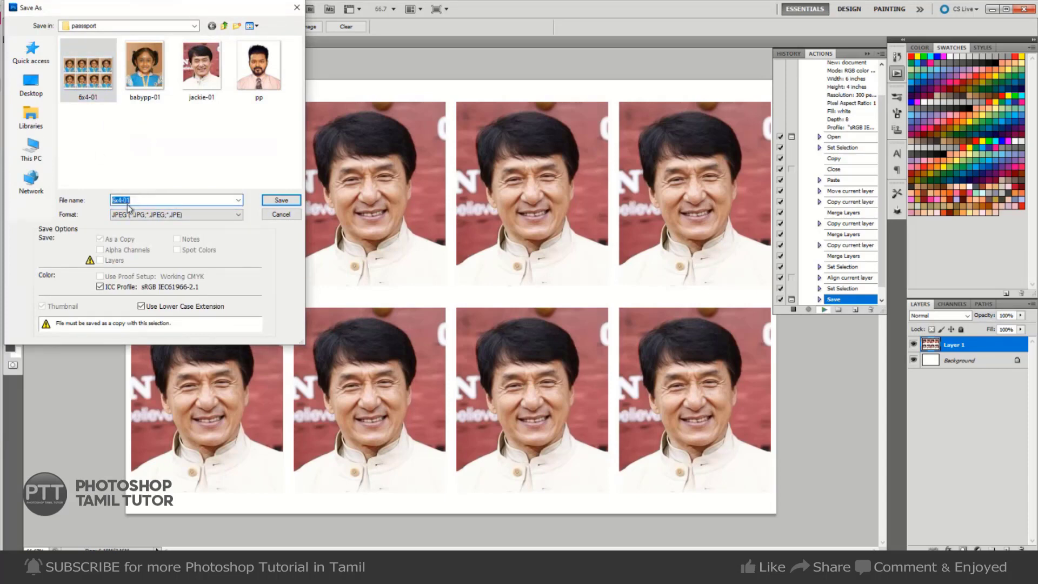
{"action": "left_click_drag", "start_coordinate": [128, 204], "coordinate": [132, 198]}
{"action": "key", "text": "Return"}
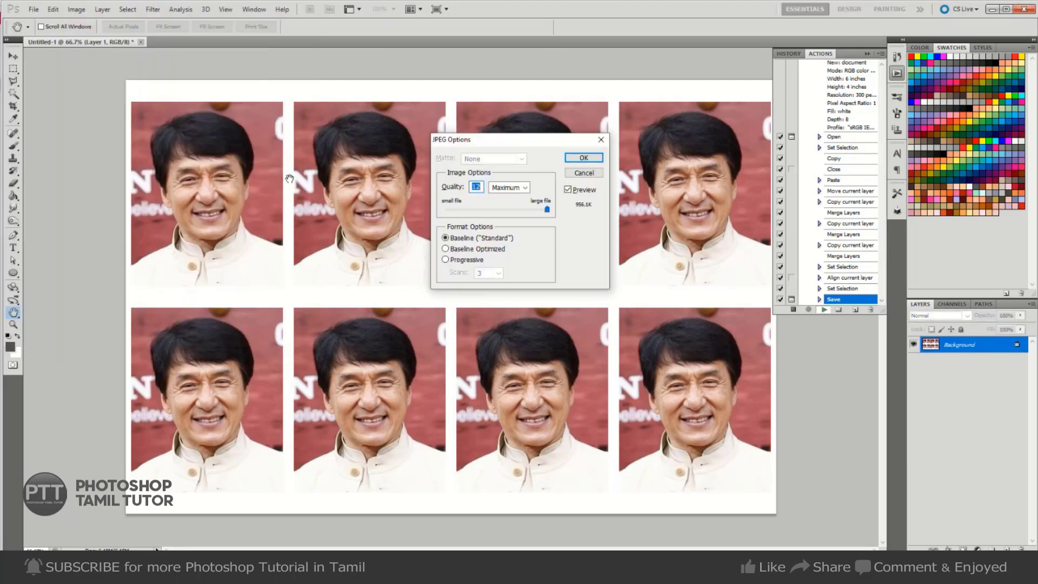
{"action": "left_click", "coordinate": [575, 161]}
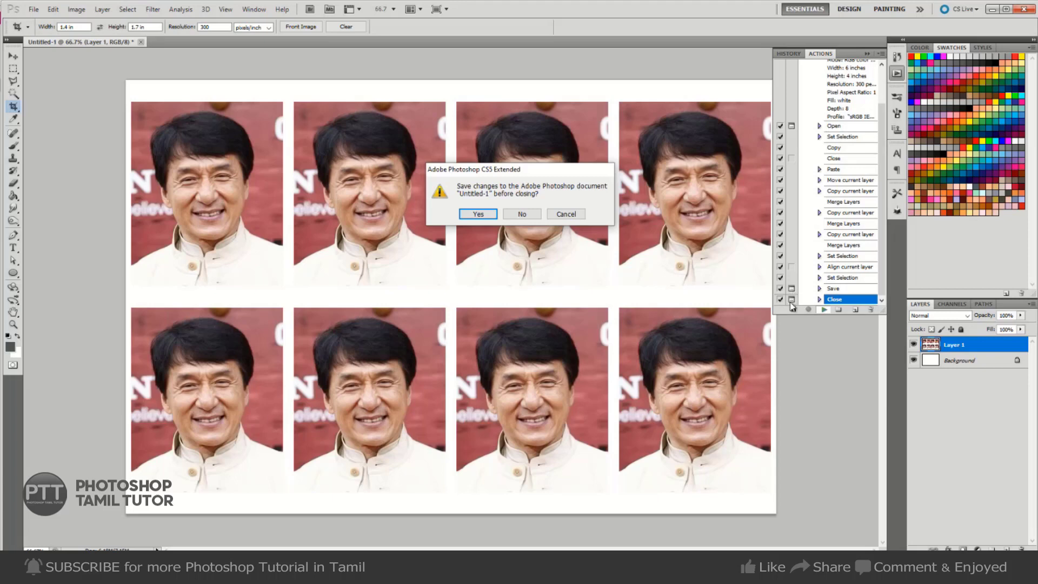
- Close the sheet without saving changes, then open and close 6x4-02 to check it
{"action": "left_click", "coordinate": [525, 212]}
{"action": "left_click", "coordinate": [209, 70]}
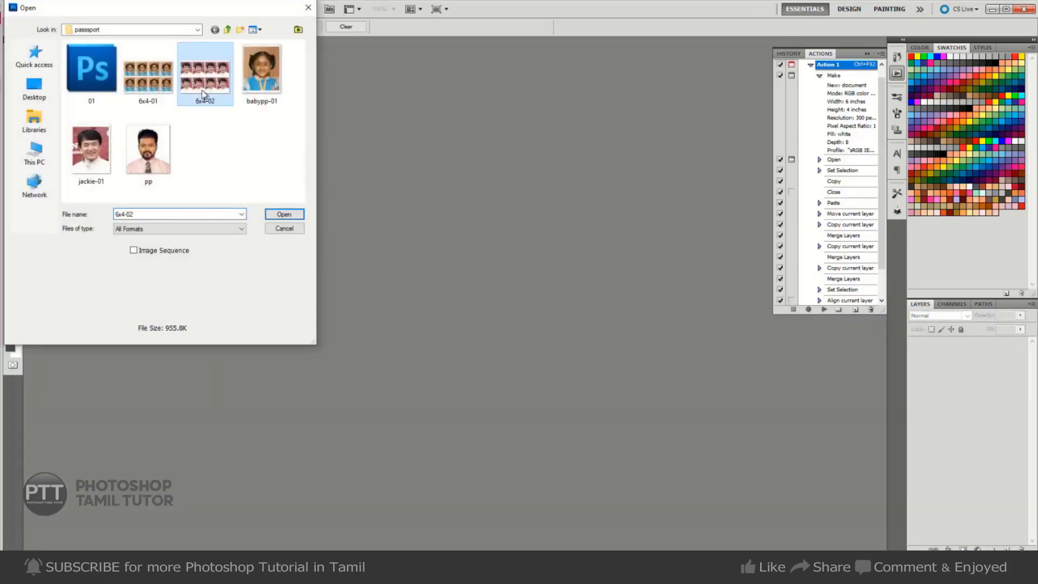
{"action": "left_click", "coordinate": [288, 211]}
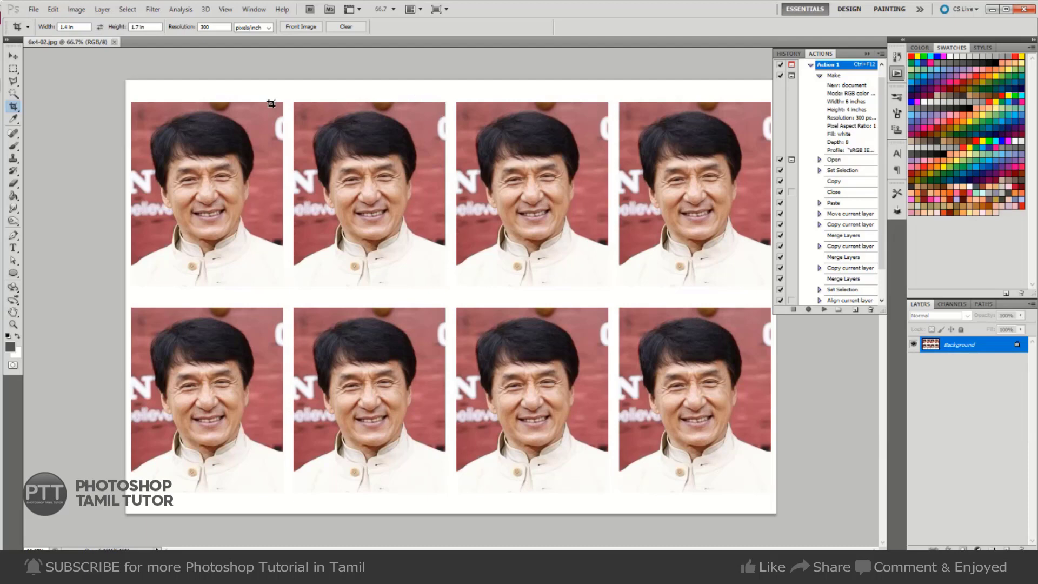
{"action": "key", "text": "ctrl+w"}
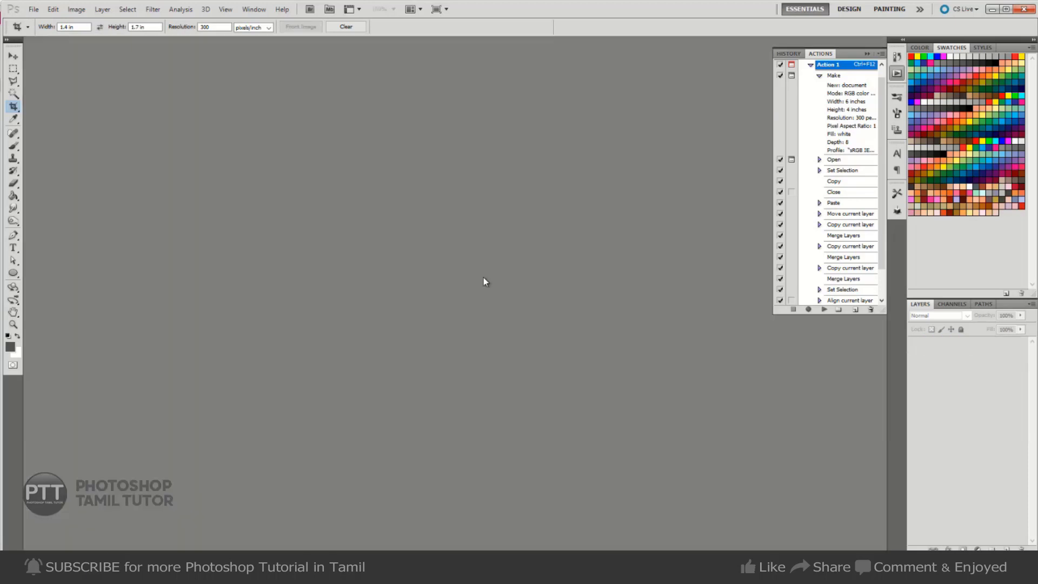
- Cancel the Open dialog and switch to the Downloads folder window
{"action": "key", "text": "ctrl+o"}
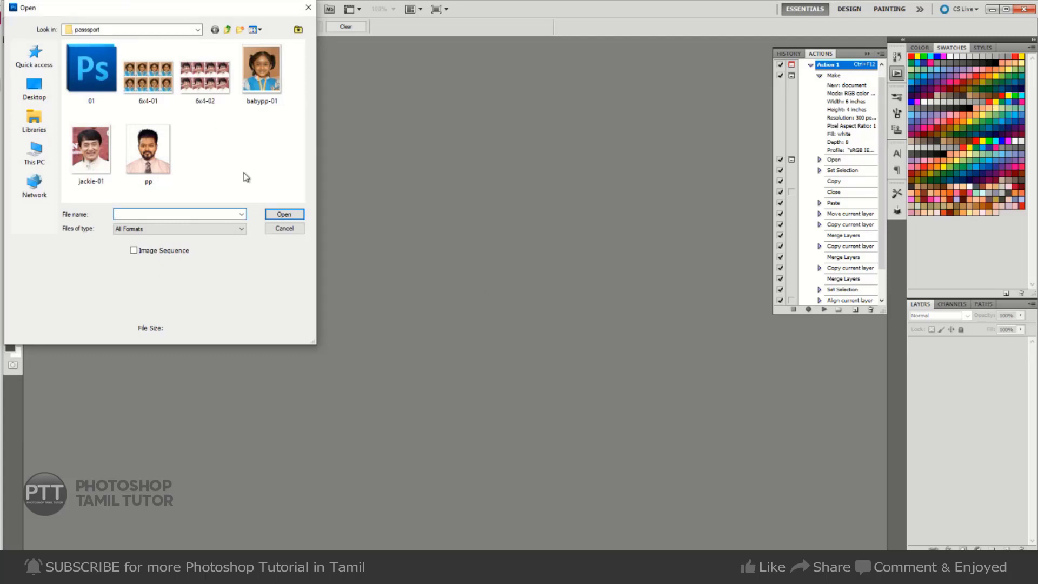
{"action": "left_click", "coordinate": [289, 232]}
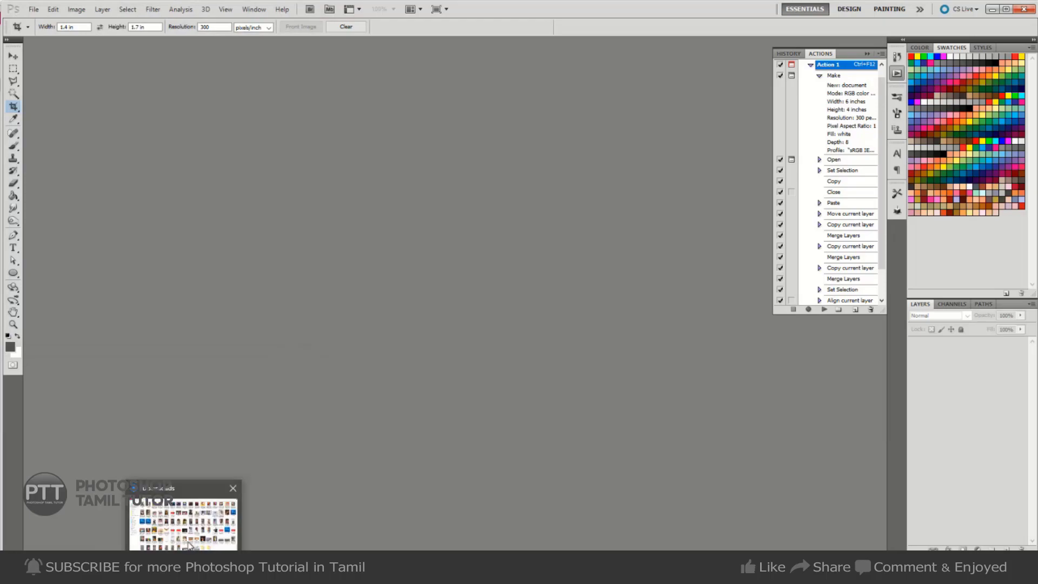
{"action": "left_click", "coordinate": [188, 545]}
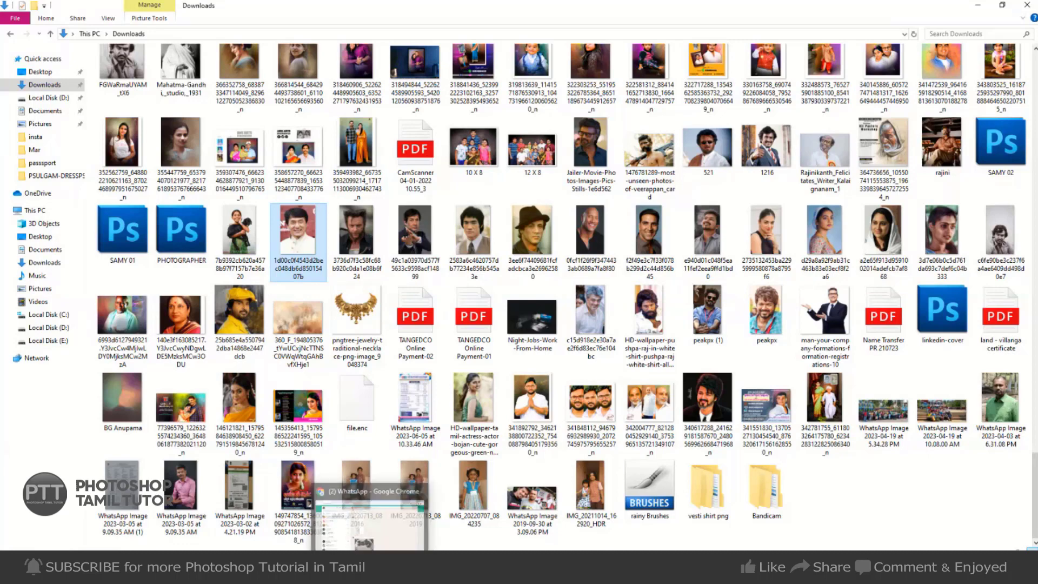
- Back in Photoshop, collapse Action 1 and the pp-1 action set and select pp-1
{"action": "left_click", "coordinate": [238, 519]}
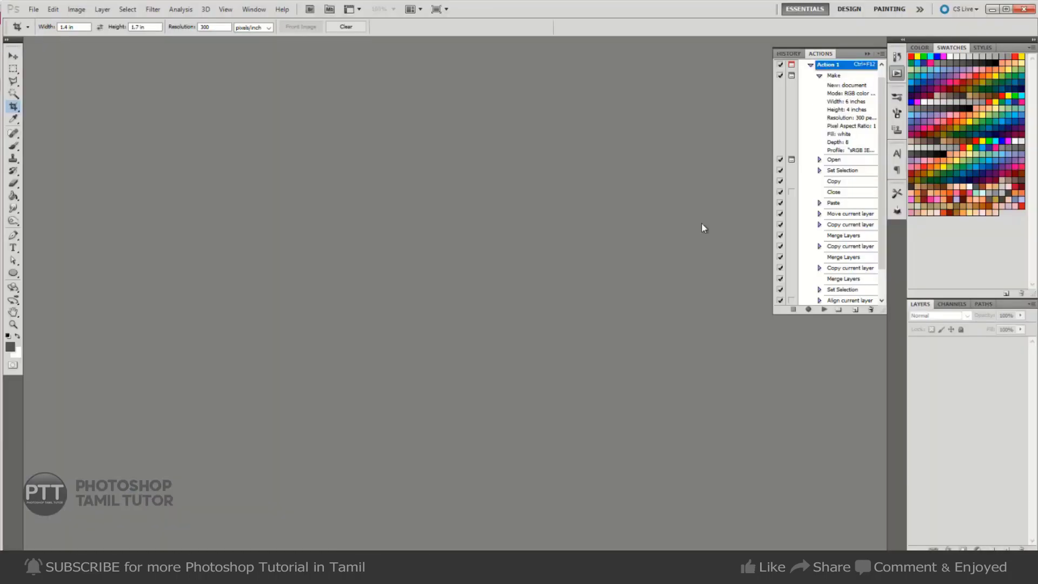
{"action": "left_click", "coordinate": [811, 66]}
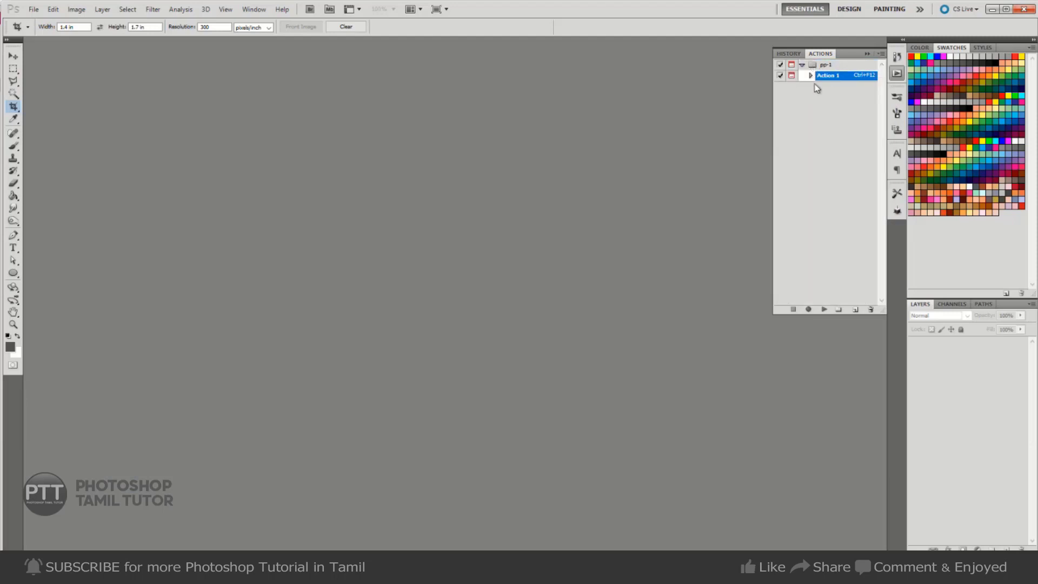
{"action": "left_click", "coordinate": [803, 64]}
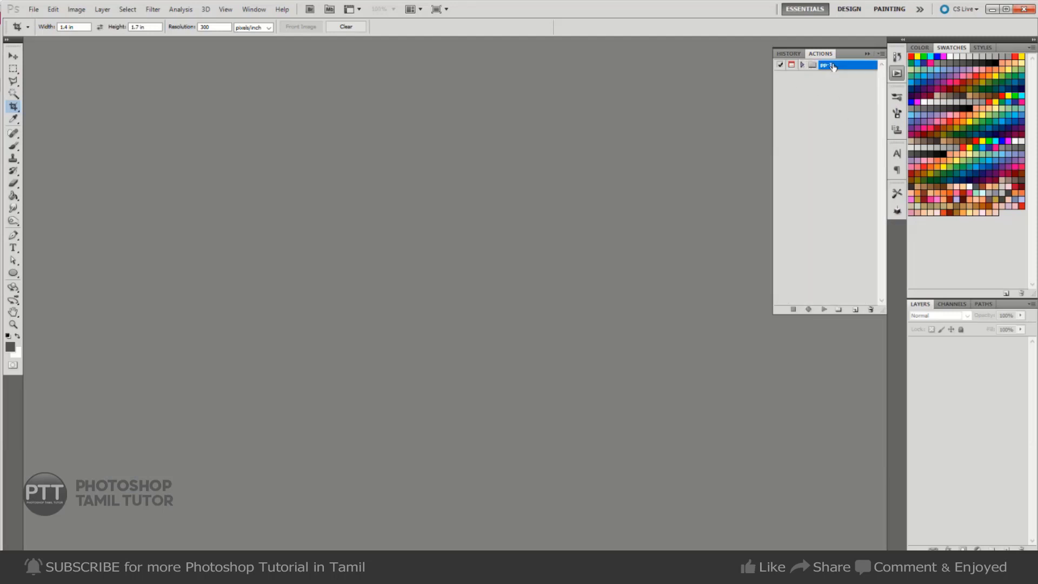
{"action": "left_click", "coordinate": [880, 54]}
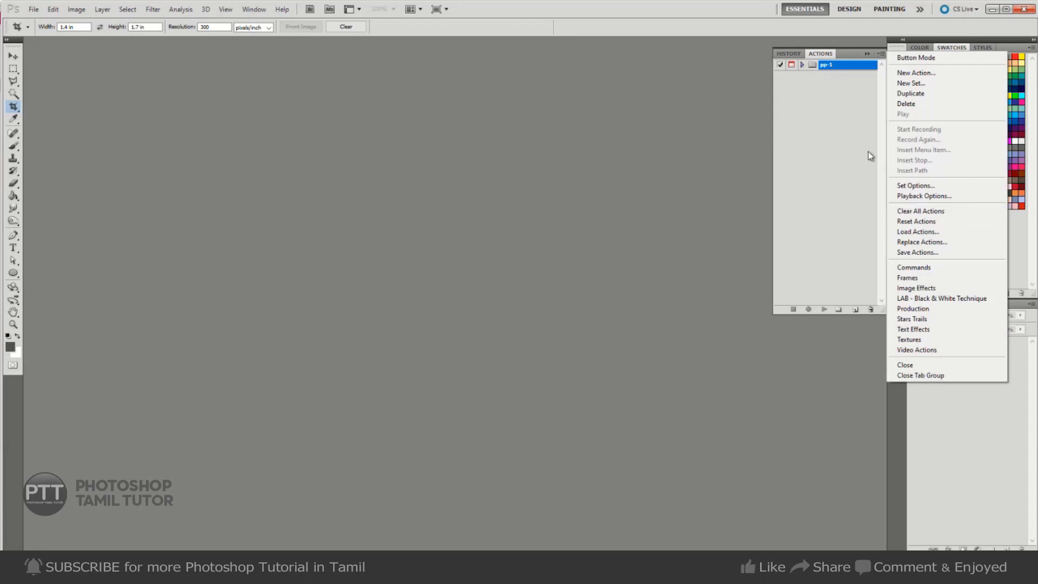
{"action": "left_click", "coordinate": [833, 69]}
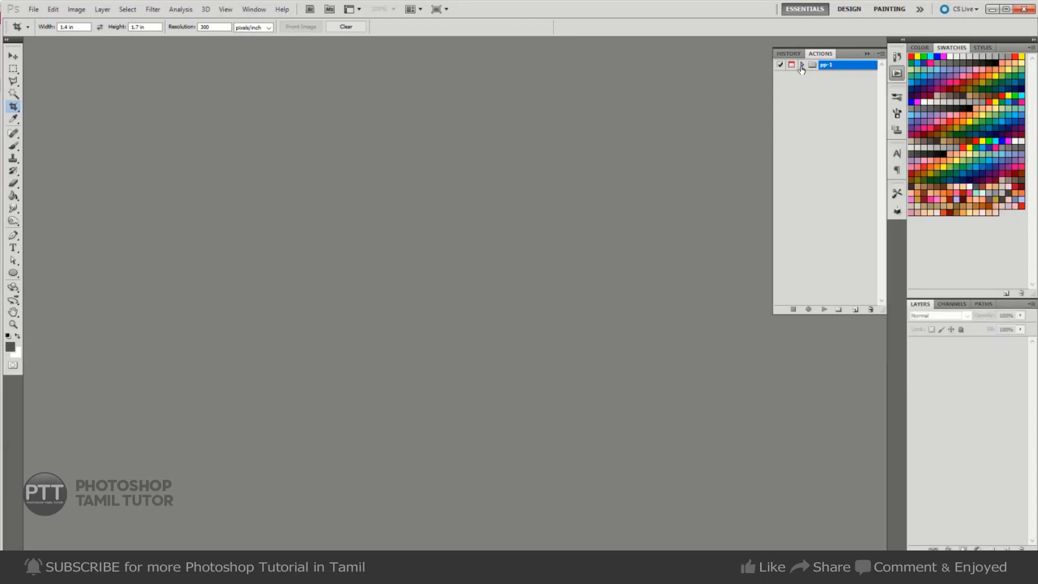
- Save the pp-1 action set as an actions file in Desktop > passport
{"action": "left_click", "coordinate": [881, 54]}
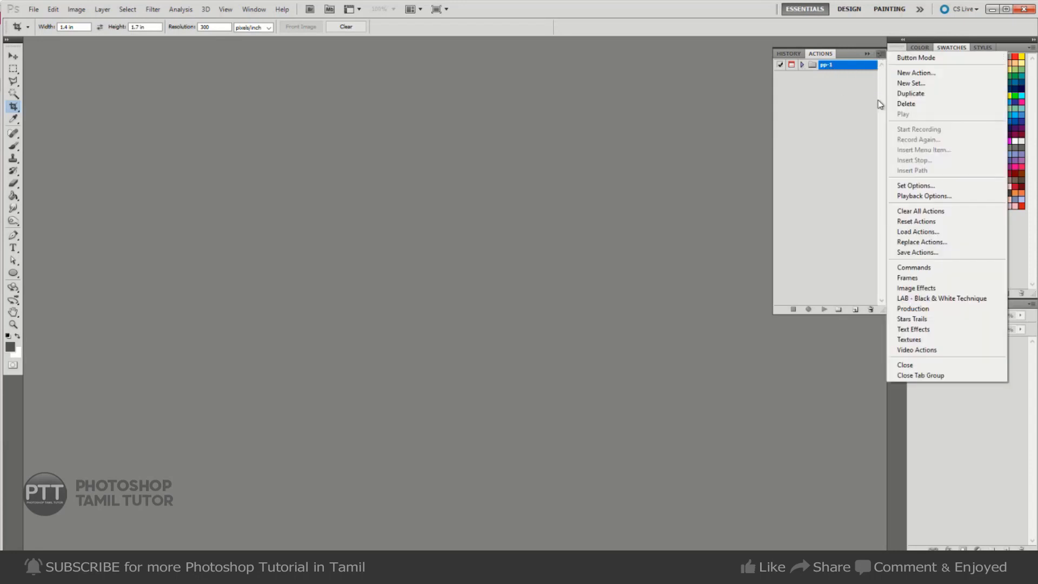
{"action": "left_click", "coordinate": [917, 253]}
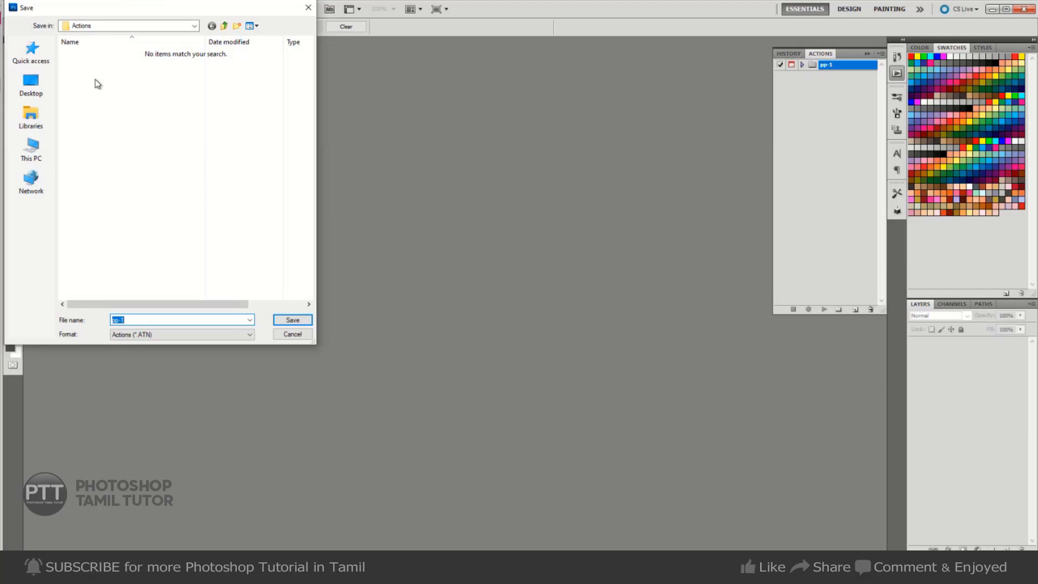
{"action": "left_click", "coordinate": [36, 90]}
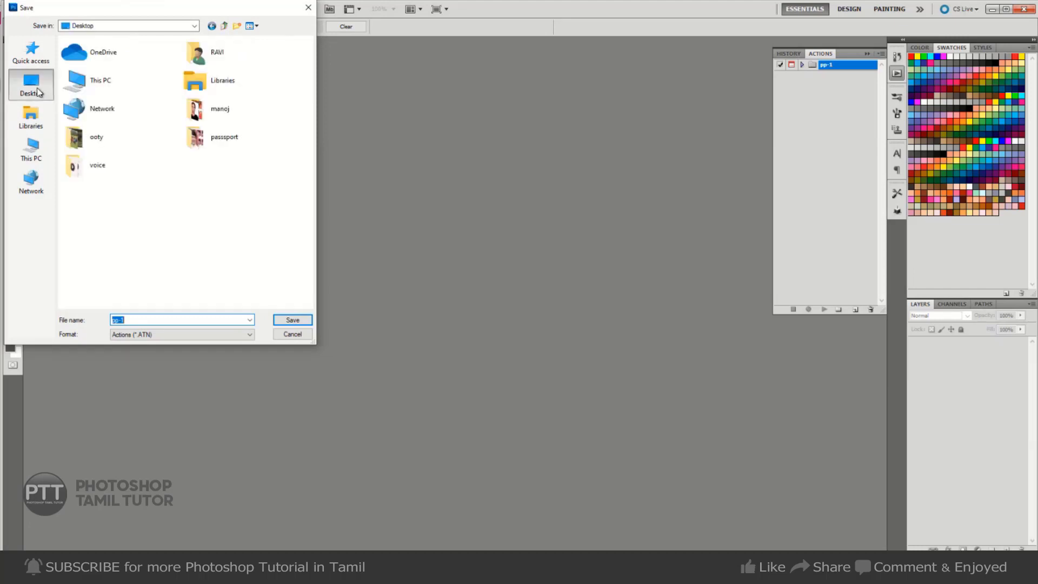
{"action": "double_click", "coordinate": [222, 141]}
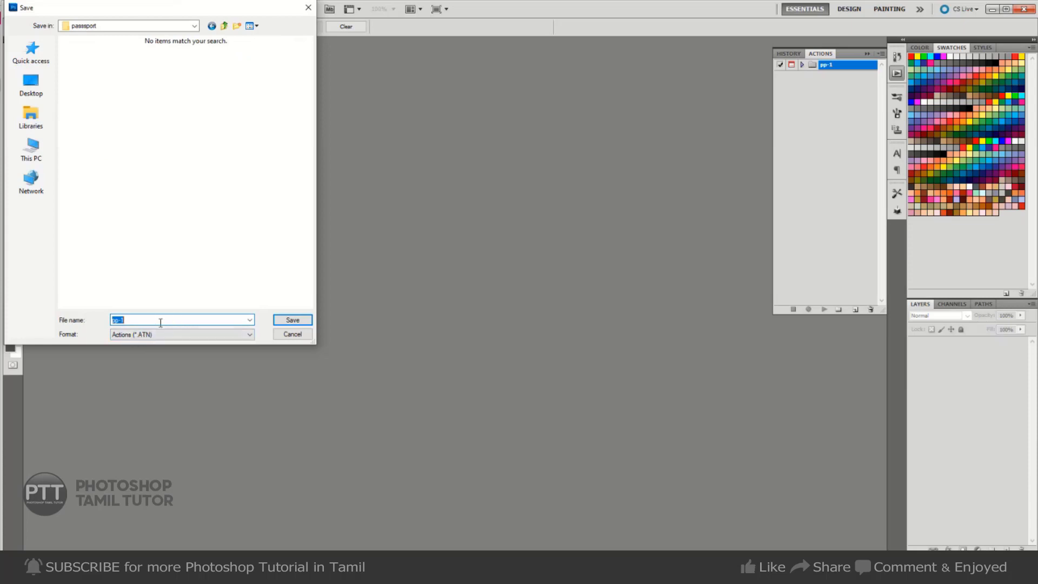
{"action": "left_click", "coordinate": [295, 321]}
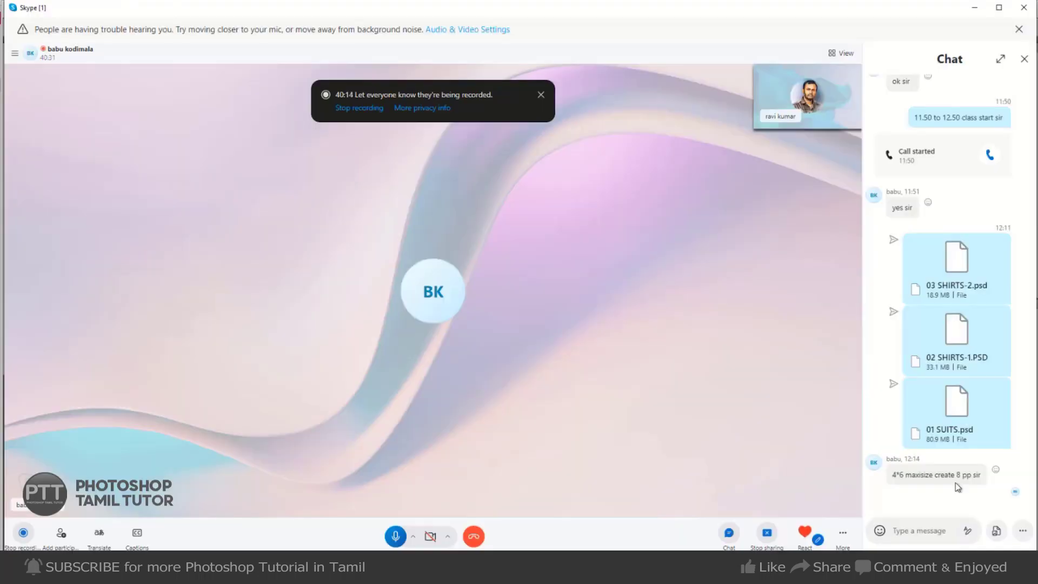
- Send the pp-1 action file from Desktop > passport as a Skype chat attachment
{"action": "left_click", "coordinate": [995, 529]}
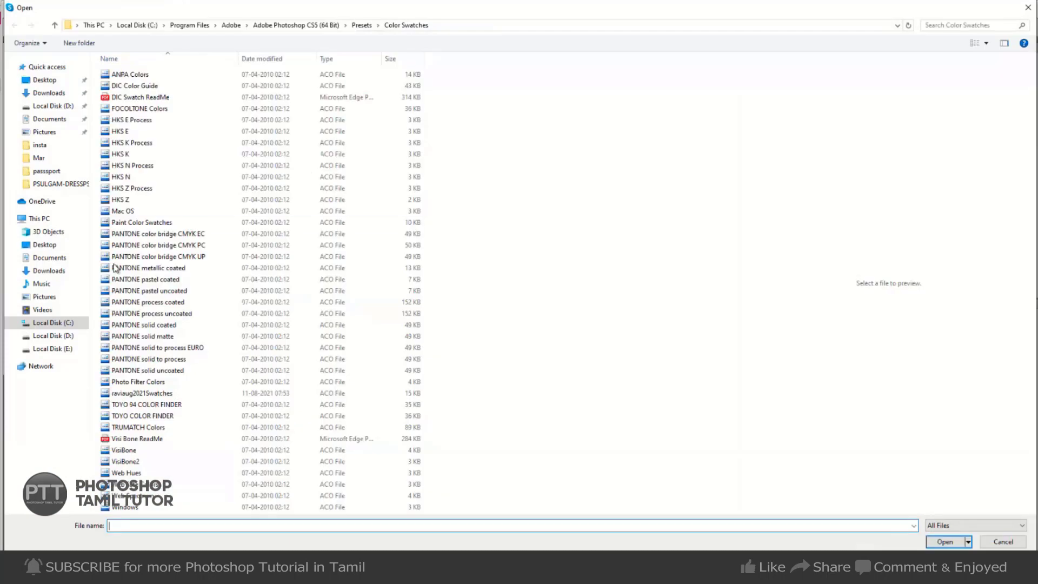
{"action": "left_click", "coordinate": [45, 81]}
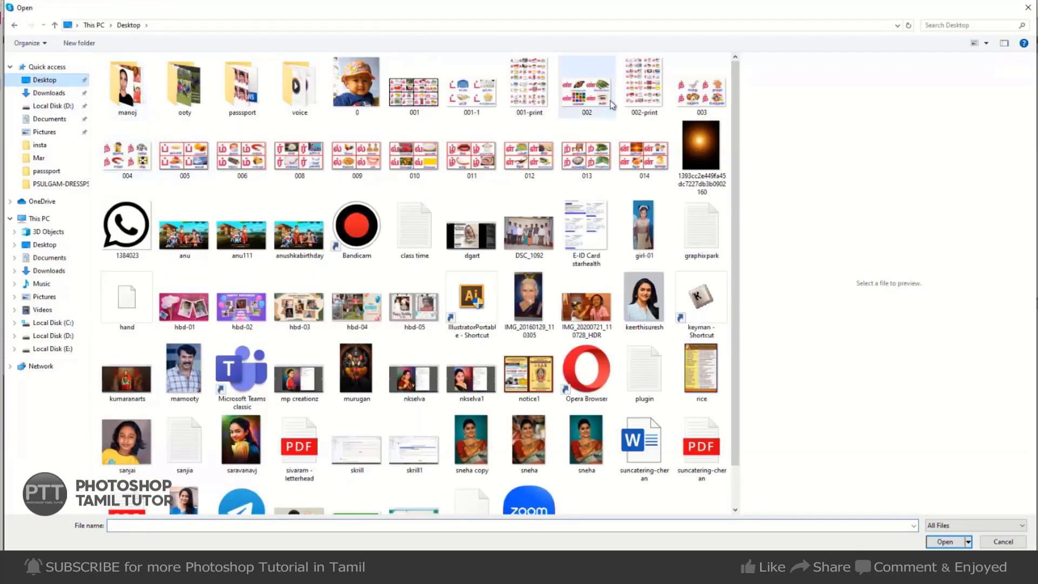
{"action": "double_click", "coordinate": [241, 108]}
{"action": "left_click", "coordinate": [474, 98]}
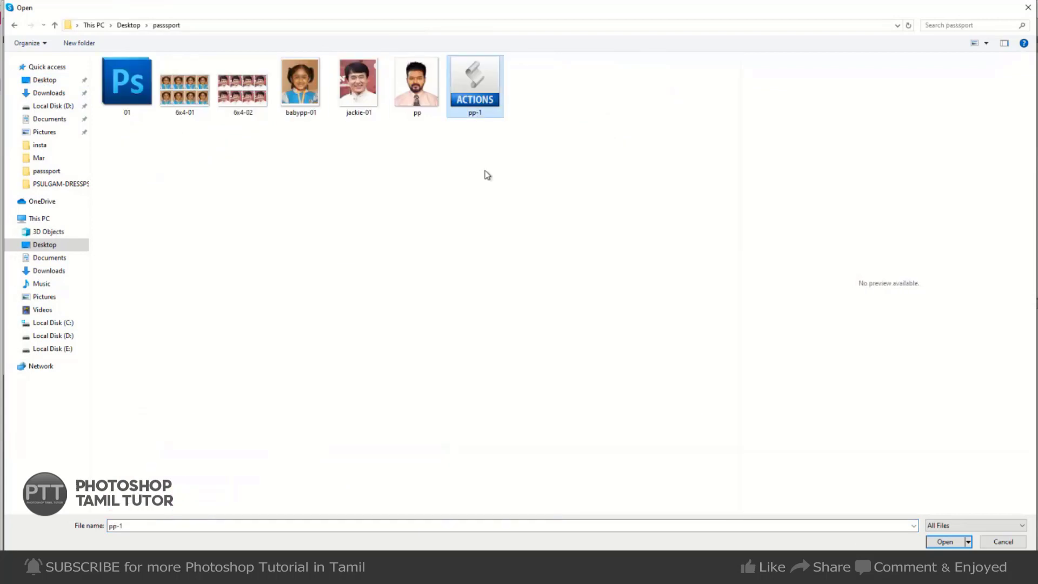
{"action": "left_click", "coordinate": [945, 541]}
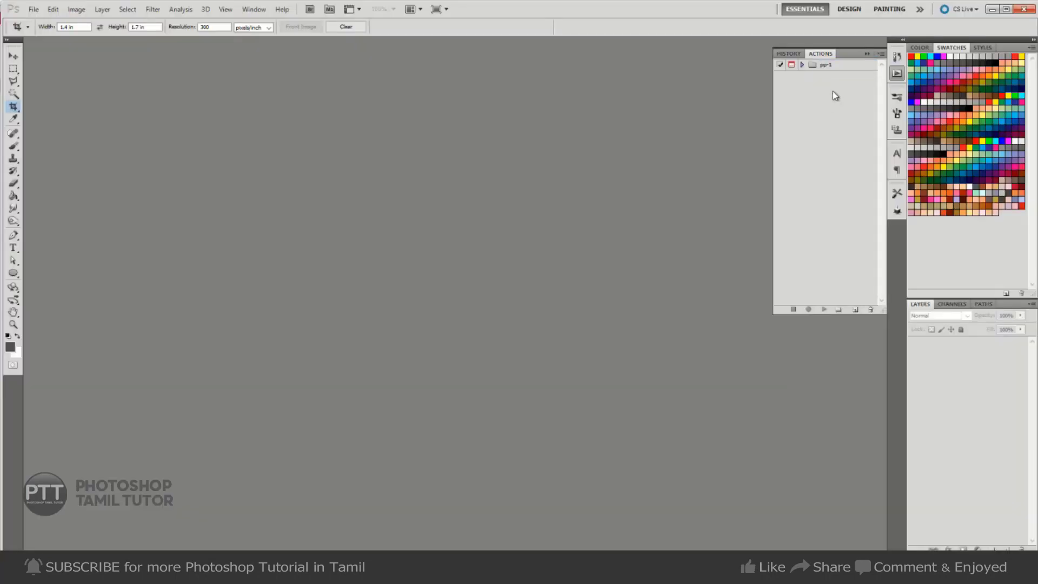
{"action": "left_click", "coordinate": [881, 54]}
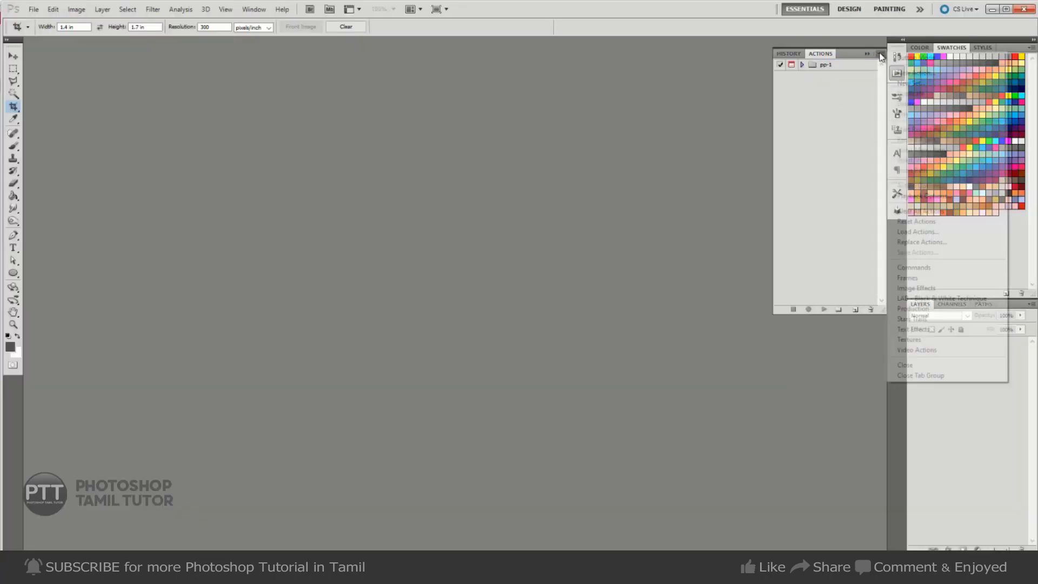
{"action": "left_click", "coordinate": [916, 234]}
{"action": "left_click", "coordinate": [33, 86]}
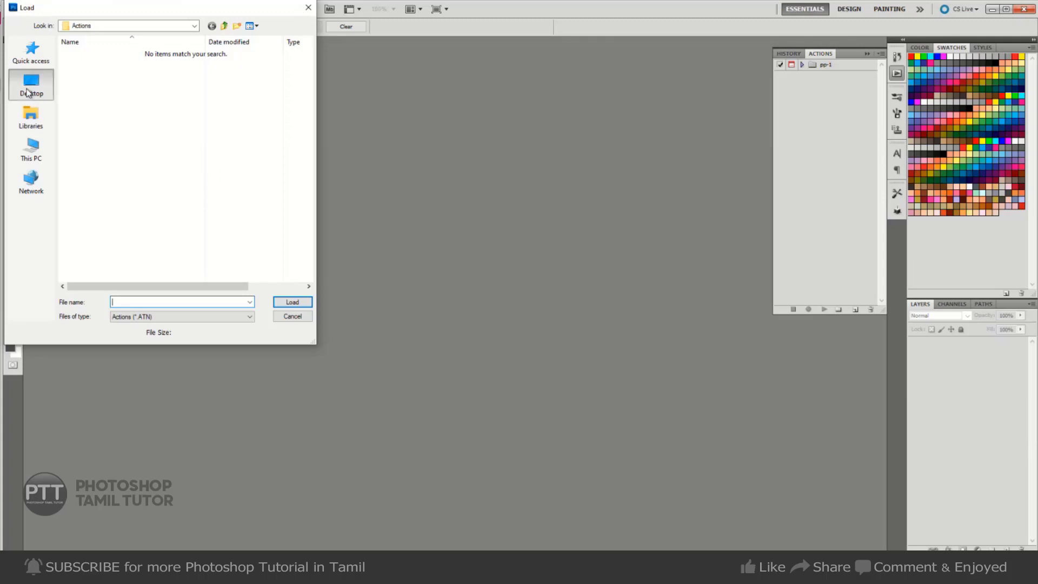
{"action": "double_click", "coordinate": [225, 145]}
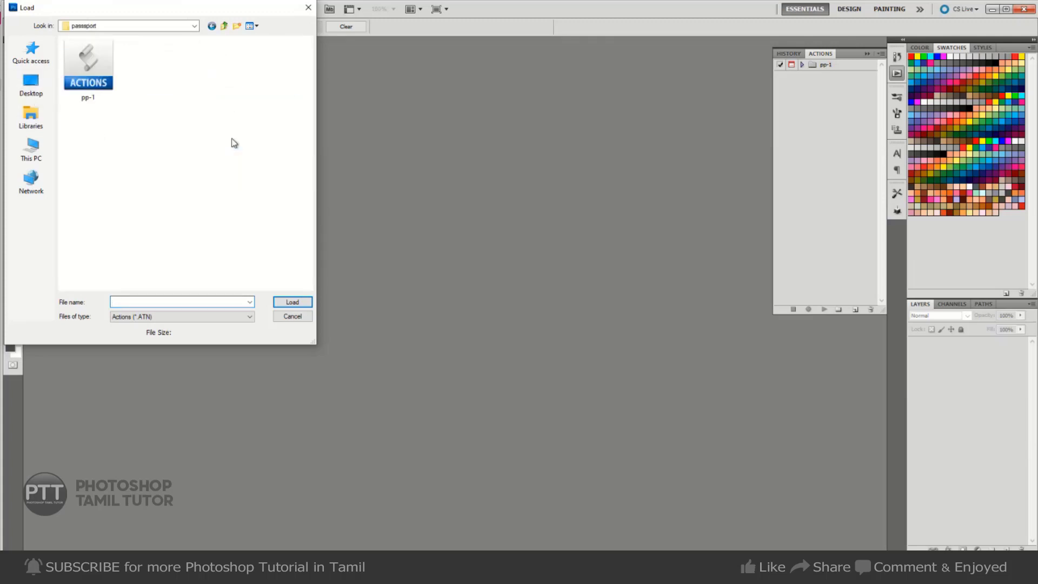
{"action": "left_click", "coordinate": [87, 93]}
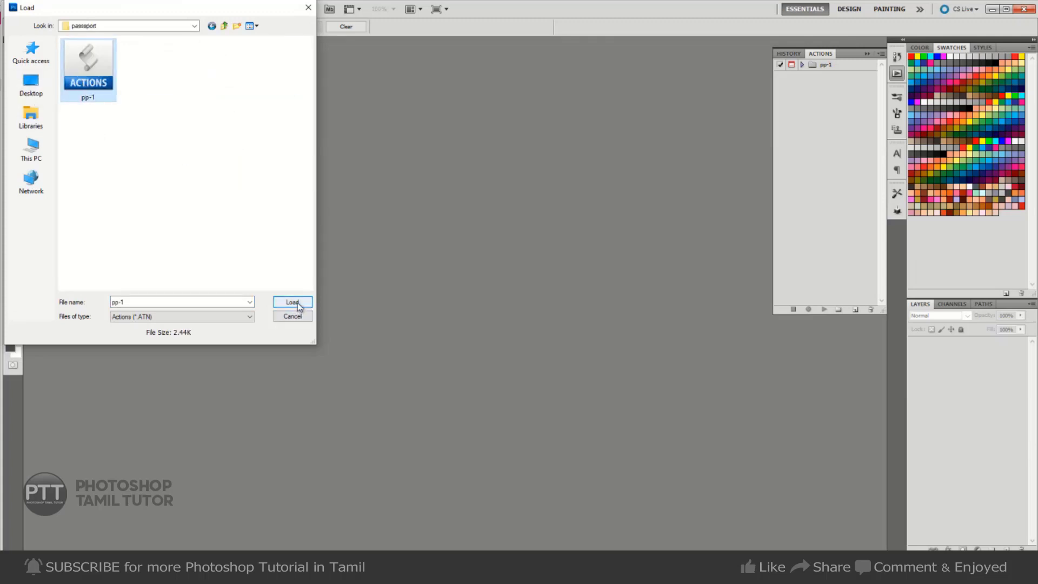
{"action": "left_click", "coordinate": [308, 7]}
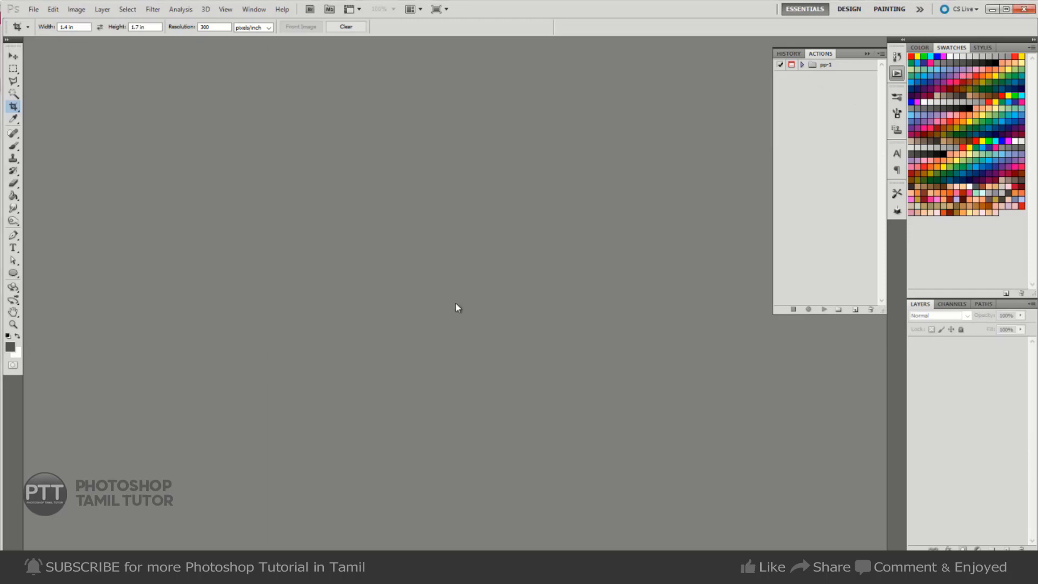
{"action": "key", "text": "ctrl+o"}
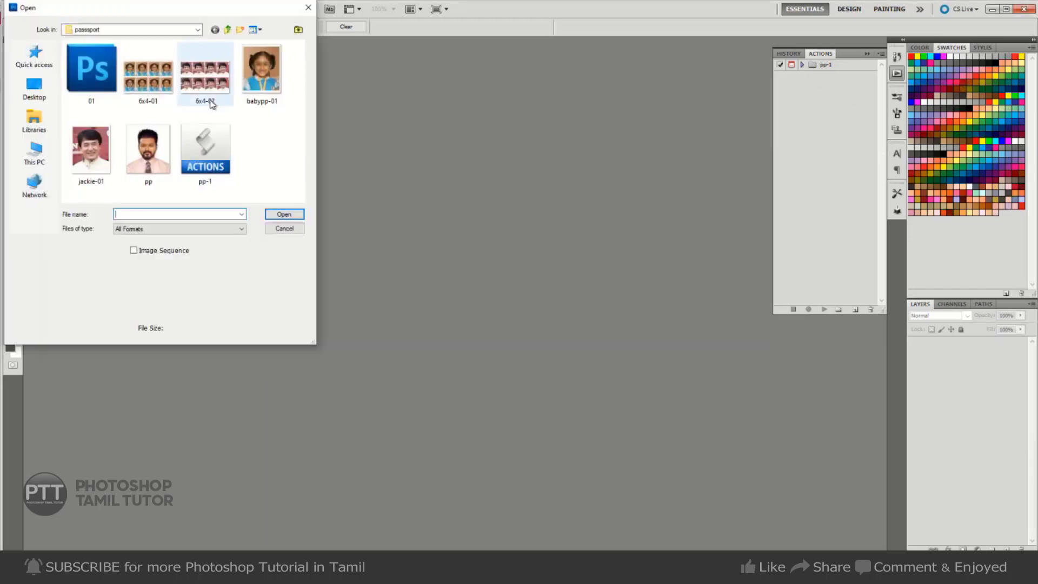
{"action": "double_click", "coordinate": [212, 104]}
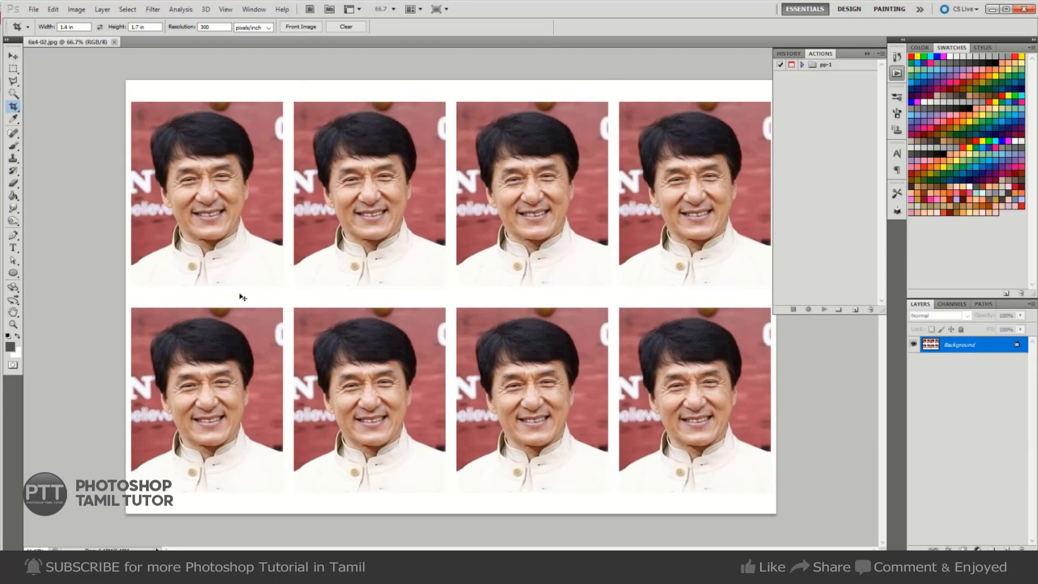
{"action": "key", "text": "ctrl+w"}
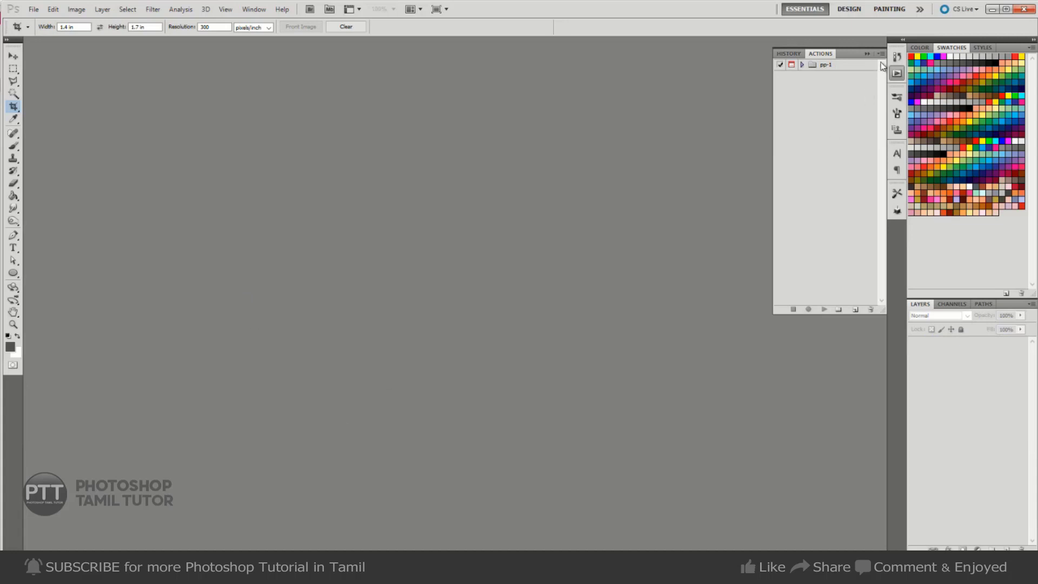
- Create a new action set named Set 1
{"action": "left_click", "coordinate": [881, 54]}
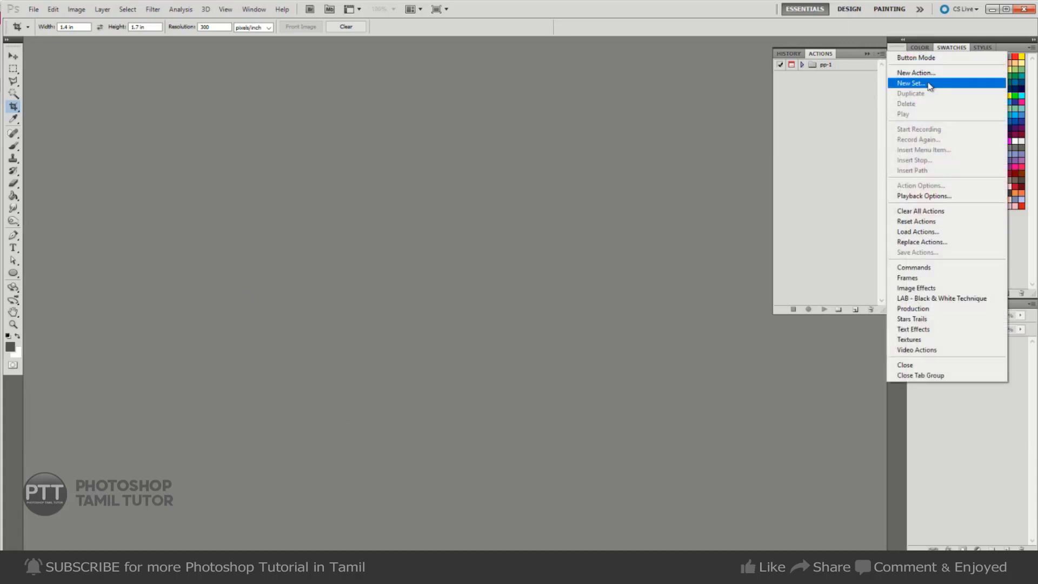
{"action": "left_click", "coordinate": [929, 84]}
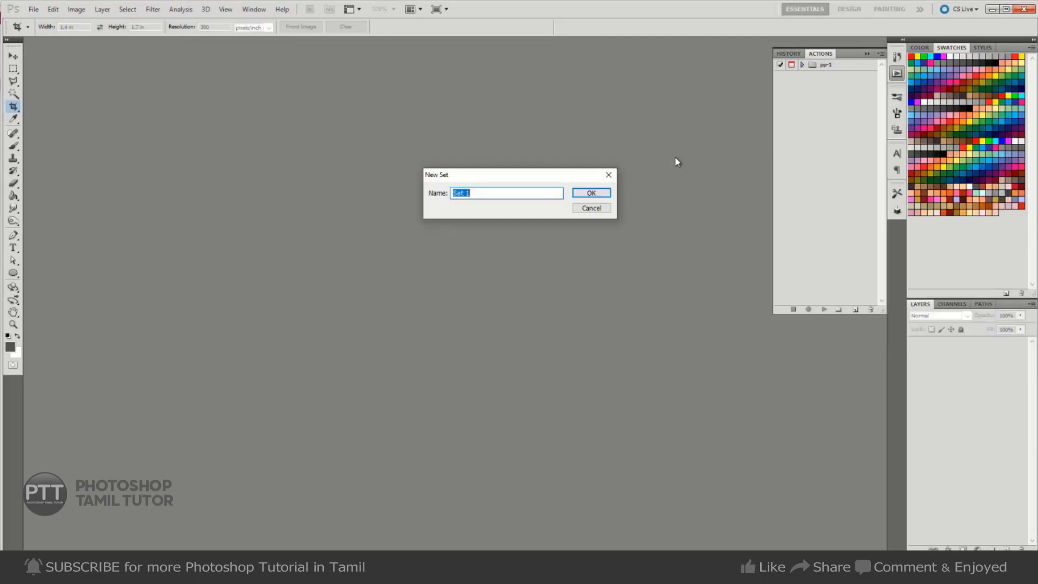
{"action": "left_click", "coordinate": [591, 194]}
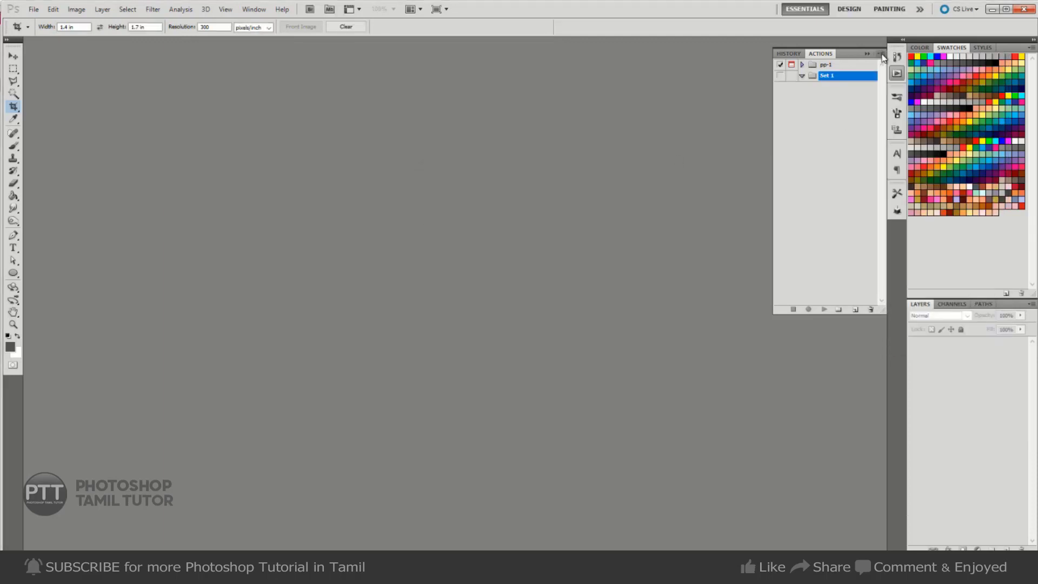
- Create Action 2 in Set 1 with shortcut Ctrl+F11 and orange label, and start recording
{"action": "left_click", "coordinate": [881, 55]}
{"action": "left_click", "coordinate": [914, 72]}
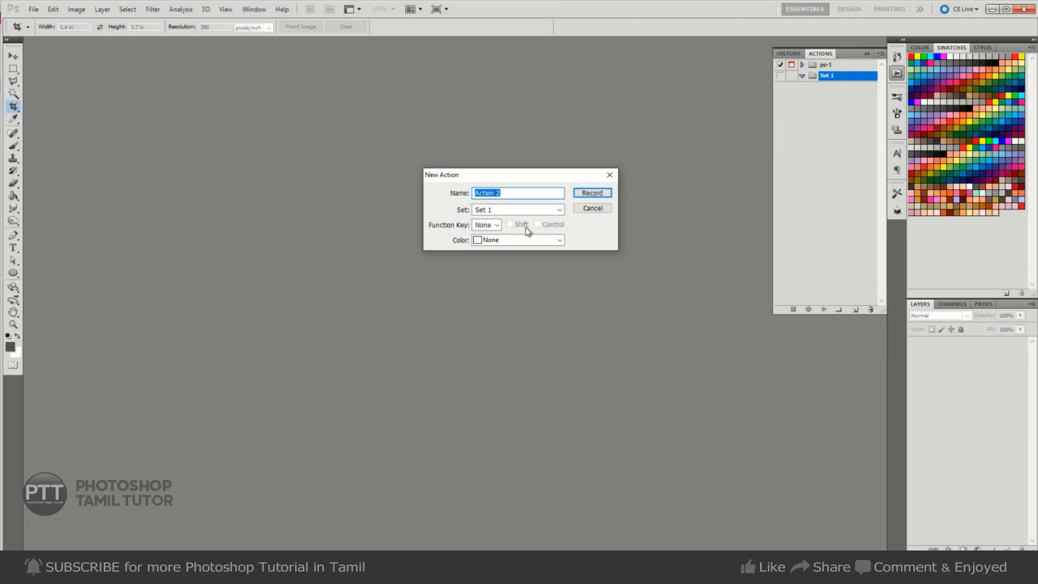
{"action": "left_click", "coordinate": [495, 226]}
{"action": "left_click", "coordinate": [484, 332]}
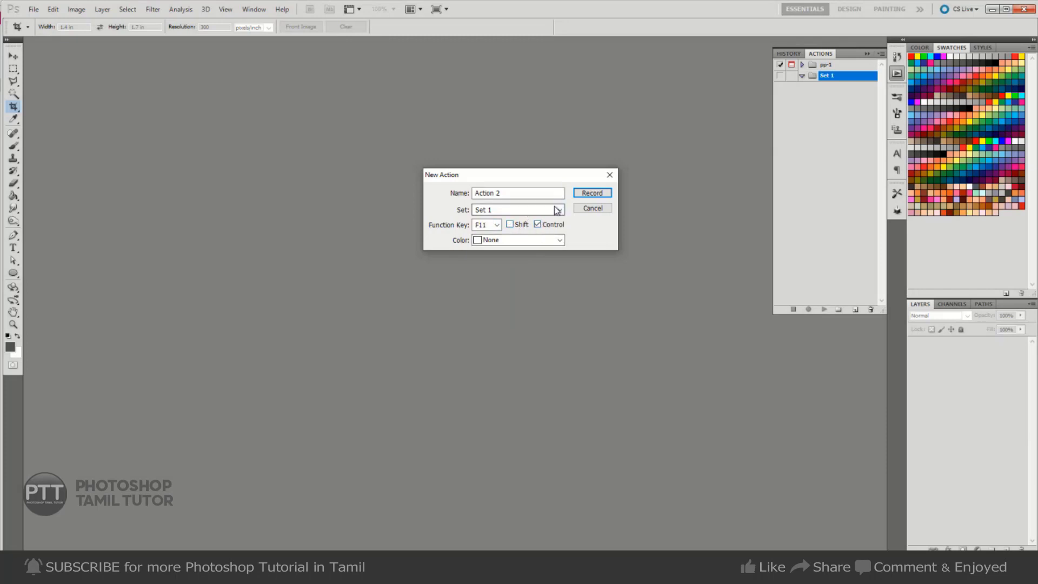
{"action": "left_click", "coordinate": [561, 241]}
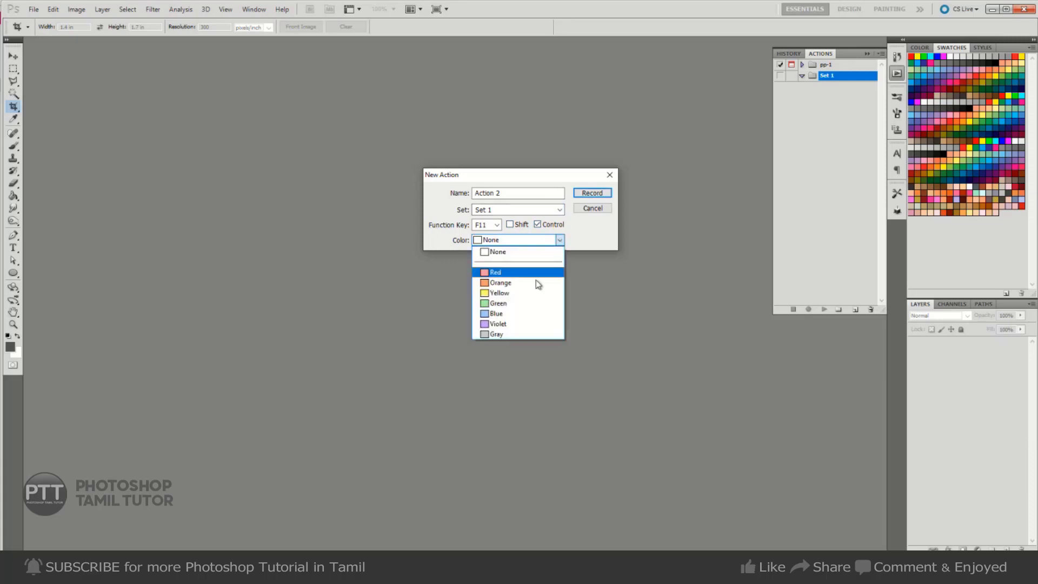
{"action": "left_click", "coordinate": [528, 280]}
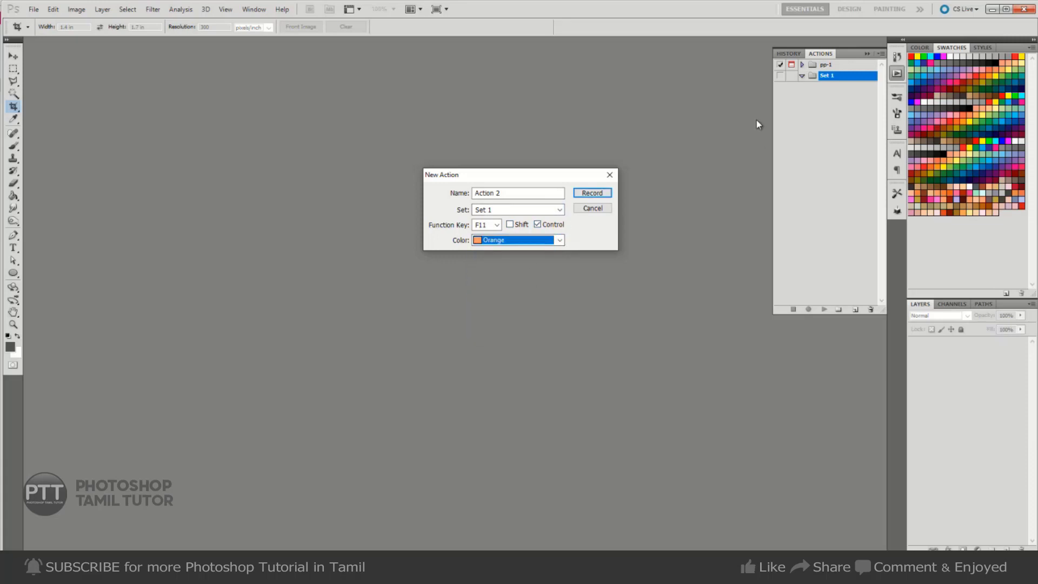
{"action": "left_click", "coordinate": [559, 211]}
{"action": "left_click", "coordinate": [559, 212]}
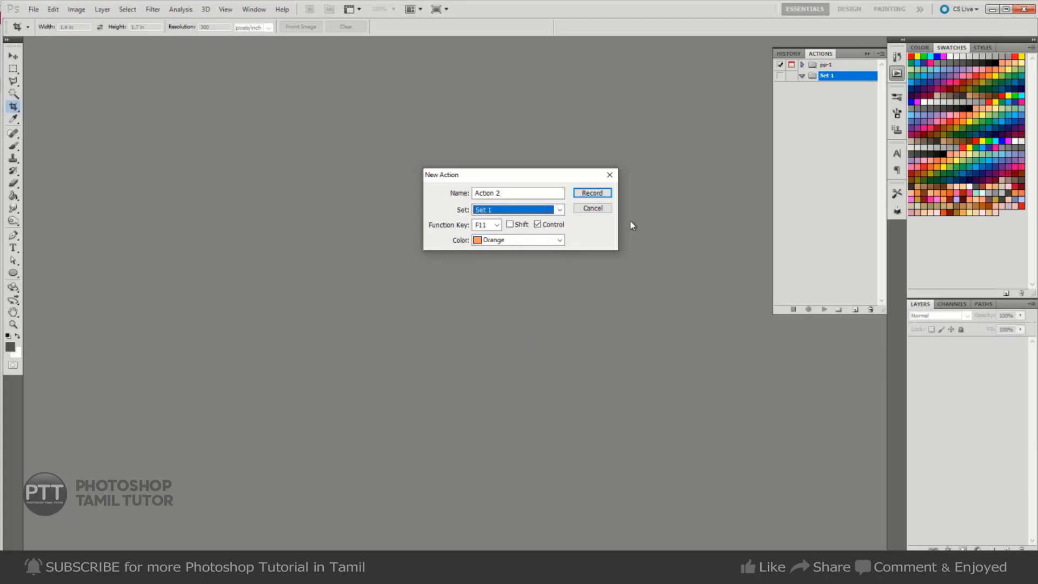
{"action": "left_click", "coordinate": [592, 193]}
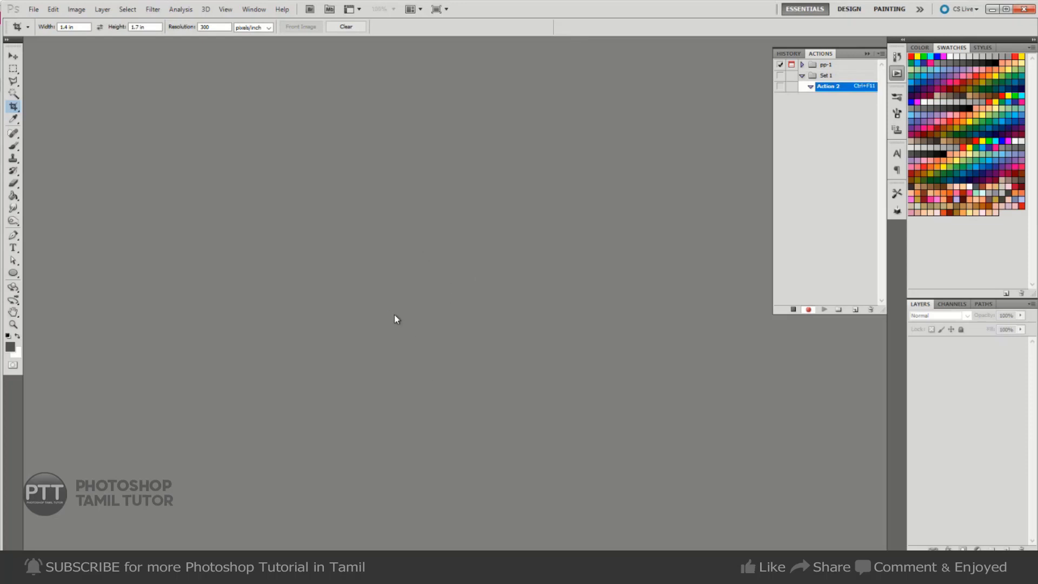
- Create a blank document 6 inches wide and 4 inches high
{"action": "key", "text": "ctrl+n"}
{"action": "left_click", "coordinate": [604, 242]}
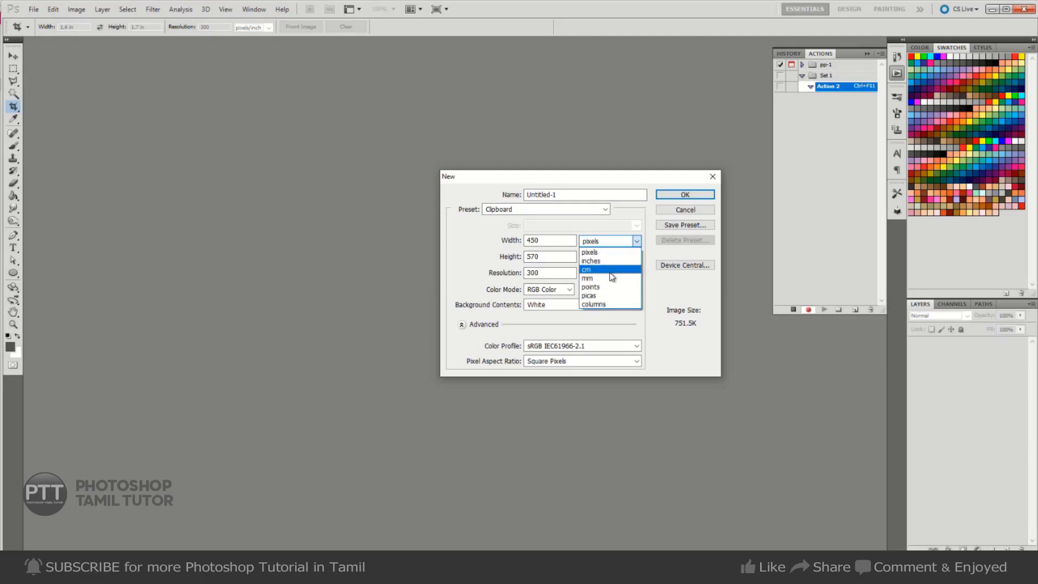
{"action": "left_click", "coordinate": [592, 261]}
{"action": "type", "text": "6"}
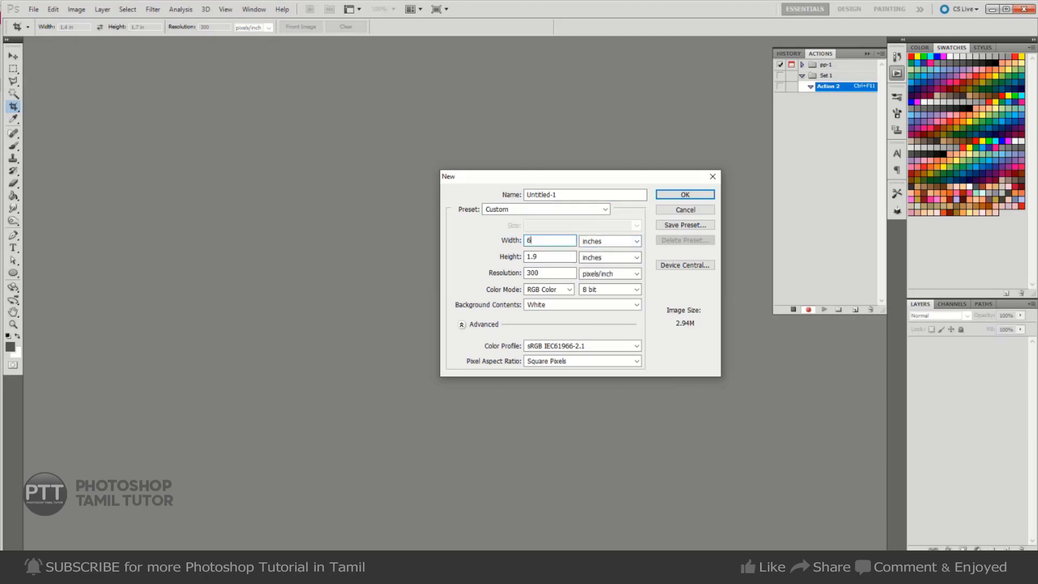
{"action": "key", "text": "Tab"}
{"action": "key", "text": "Tab"}
{"action": "type", "text": "4"}
{"action": "key", "text": "Return"}
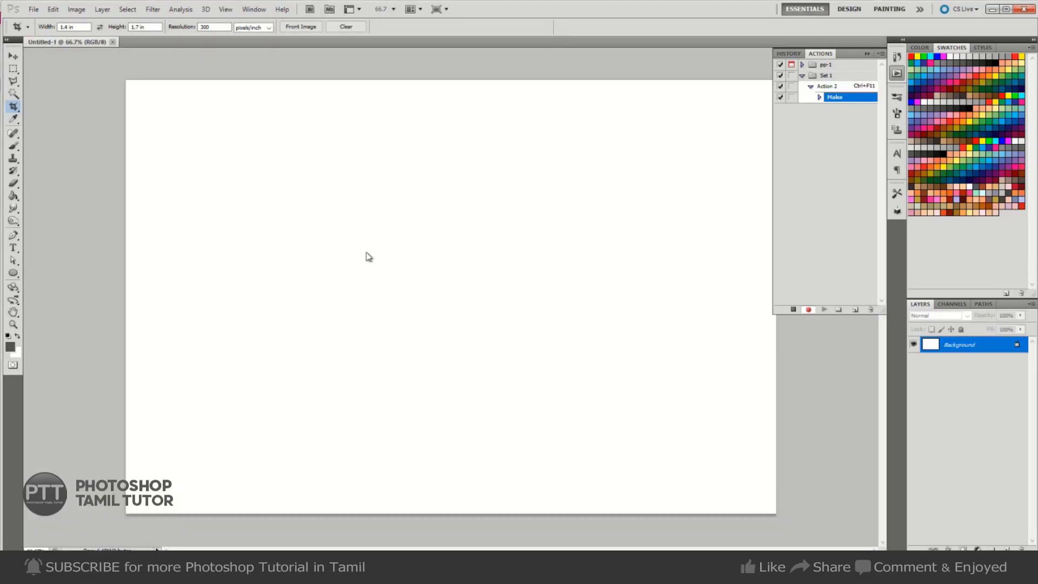
- Open the mamooty photo from the Desktop
{"action": "key", "text": "ctrl+o"}
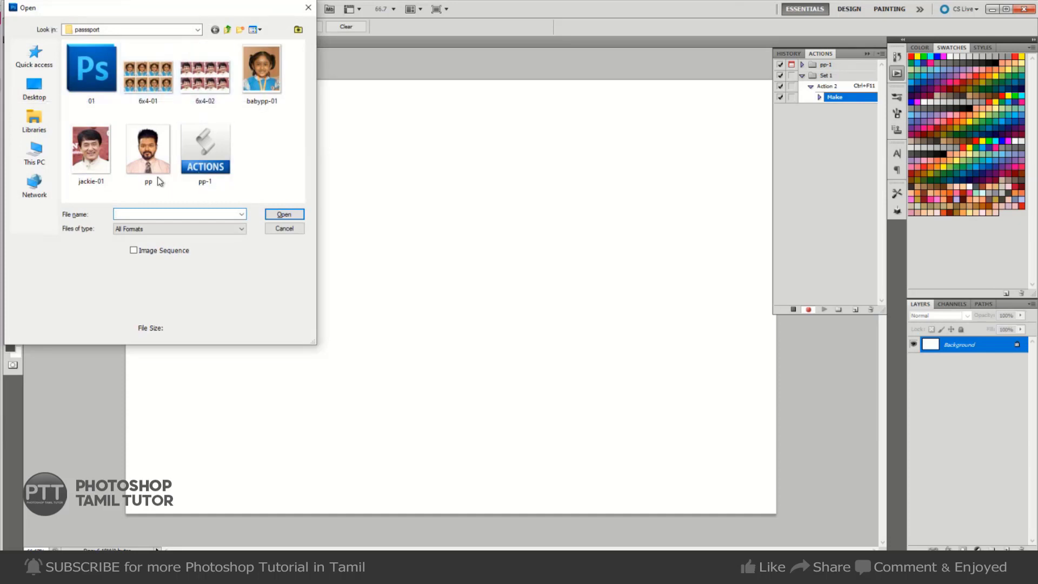
{"action": "left_click", "coordinate": [227, 31]}
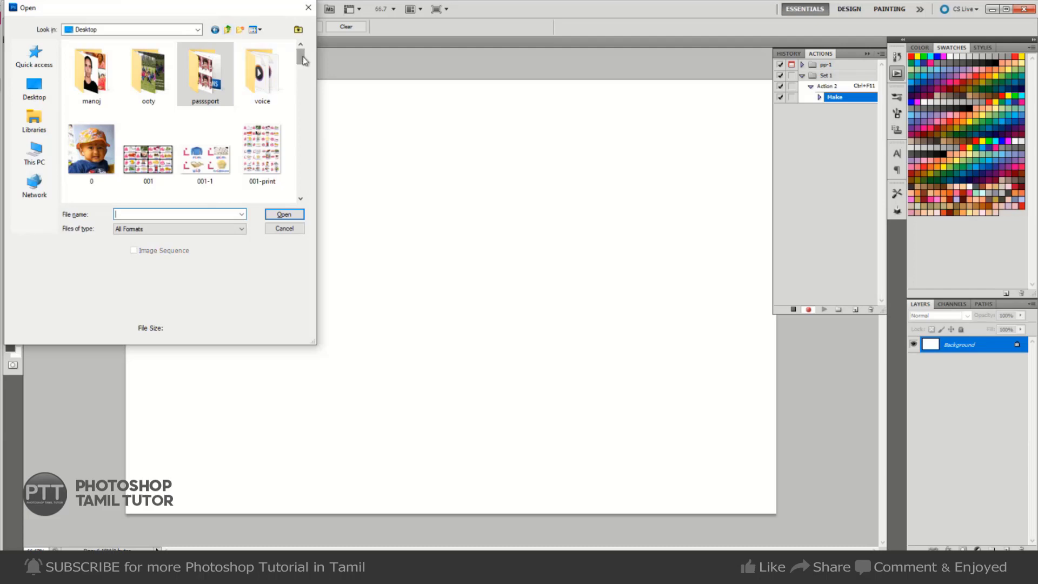
{"action": "left_click_drag", "start_coordinate": [301, 57], "coordinate": [307, 130]}
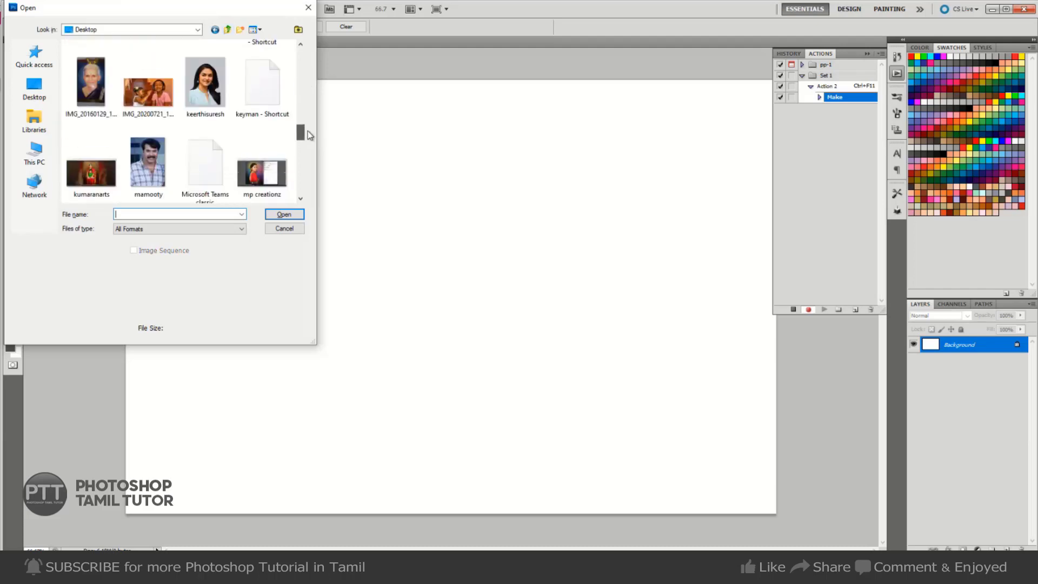
{"action": "left_click", "coordinate": [156, 175]}
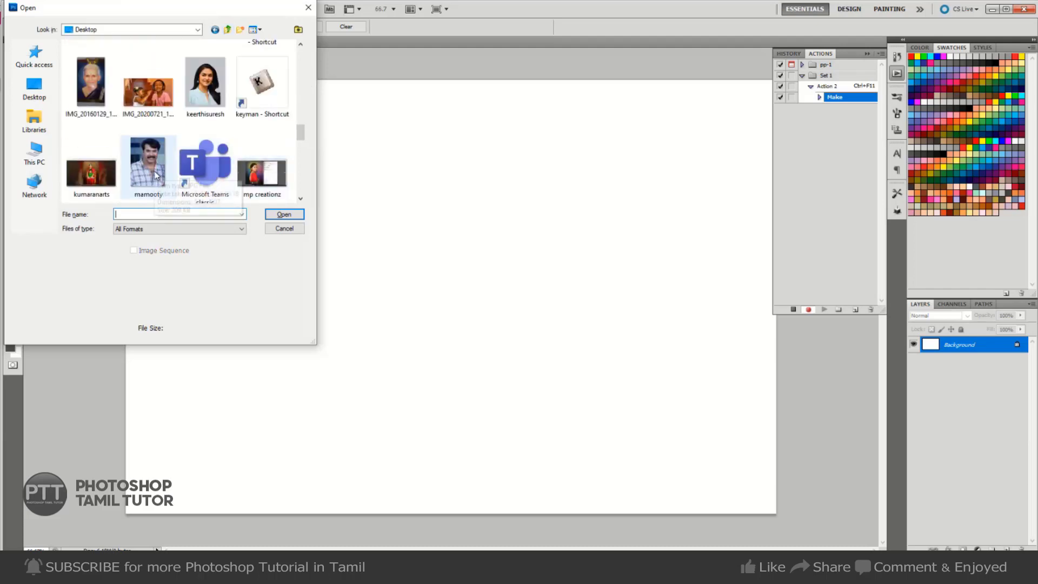
{"action": "left_click", "coordinate": [274, 217]}
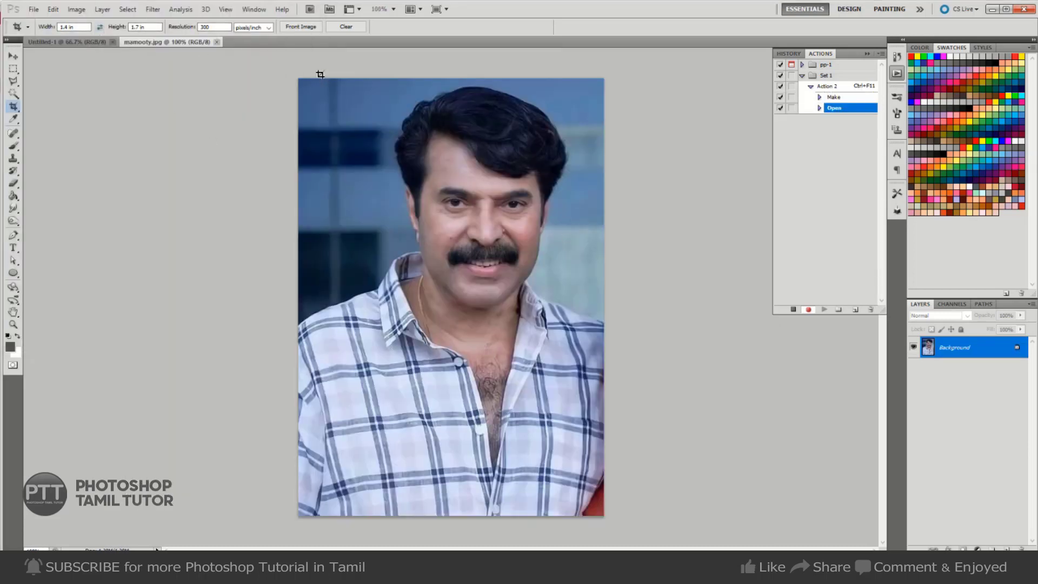
- Crop the photo to head and shoulders and enlarge the canvas for a white border
{"action": "left_click_drag", "start_coordinate": [322, 79], "coordinate": [609, 507]}
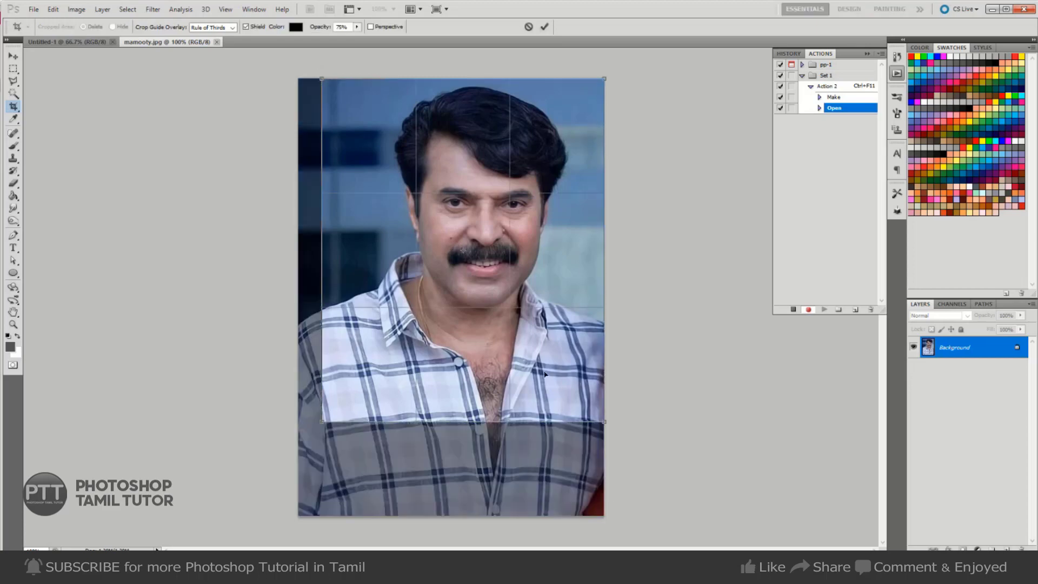
{"action": "key", "text": "Return"}
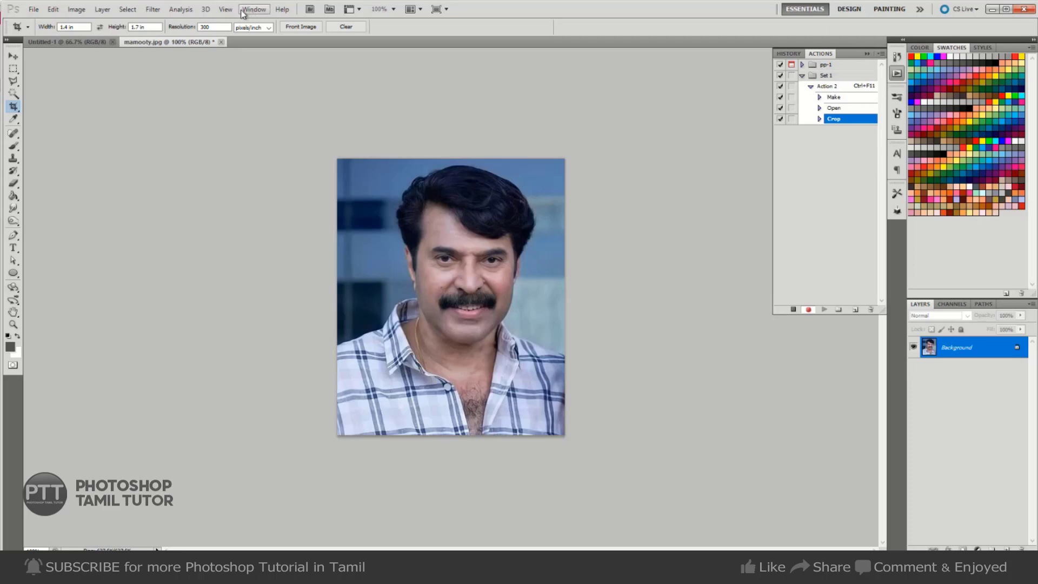
{"action": "left_click", "coordinate": [76, 9]}
{"action": "key", "text": "Escape"}
{"action": "key", "text": "Escape"}
{"action": "left_click", "coordinate": [77, 9]}
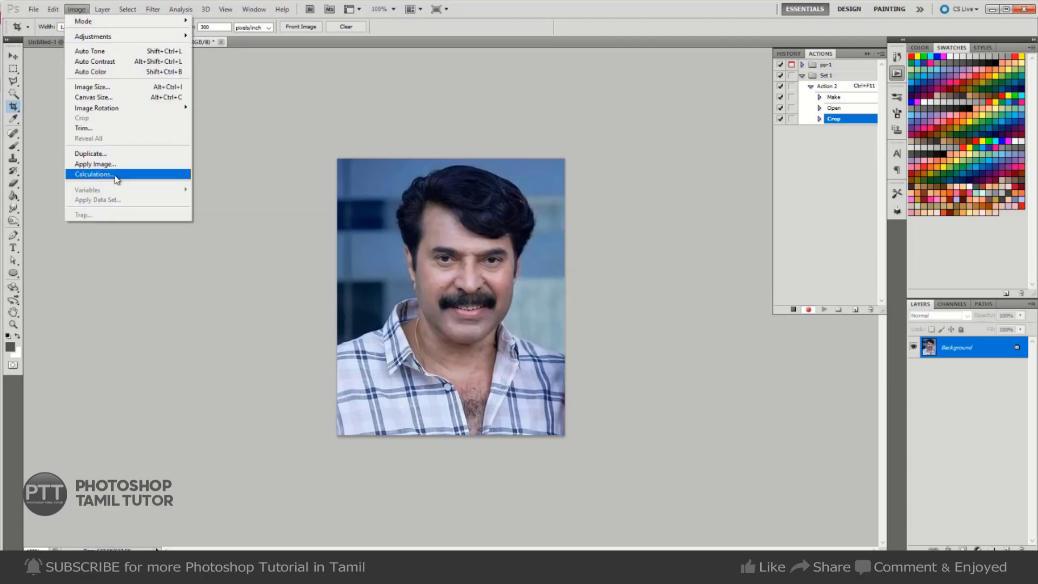
{"action": "left_click", "coordinate": [116, 101]}
{"action": "type", "text": "1.5"}
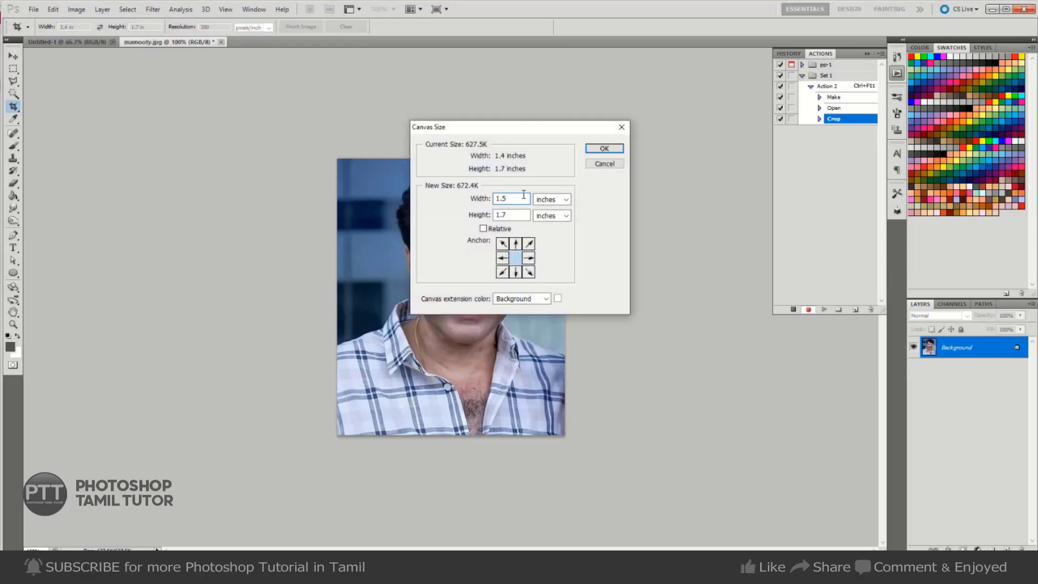
{"action": "left_click_drag", "start_coordinate": [503, 215], "coordinate": [518, 214]}
{"action": "key", "text": "Return"}
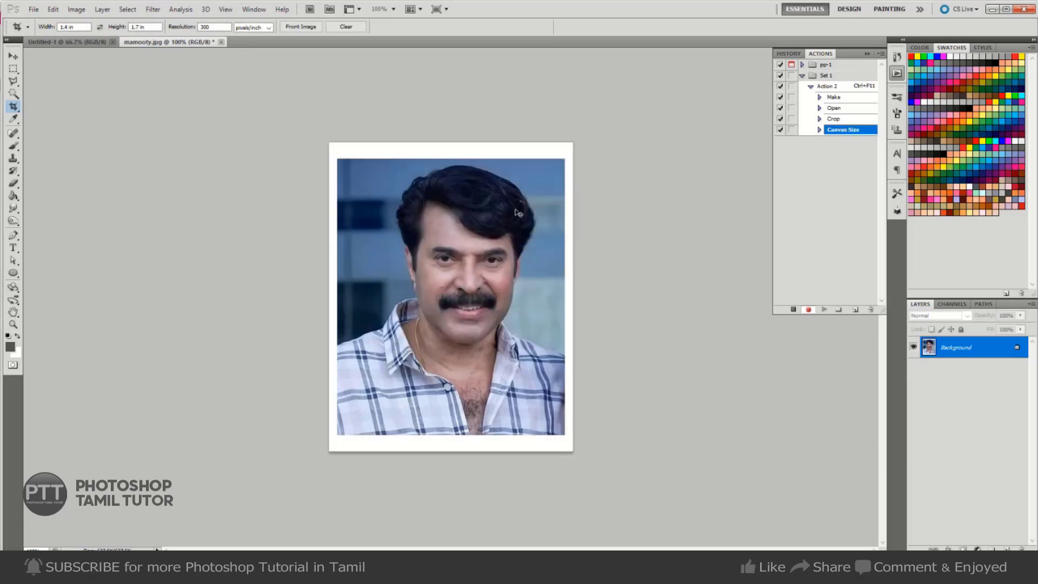
- Stroke an outline around the whole canvas, deselect, and copy the bordered photo
{"action": "key", "text": "ctrl+a"}
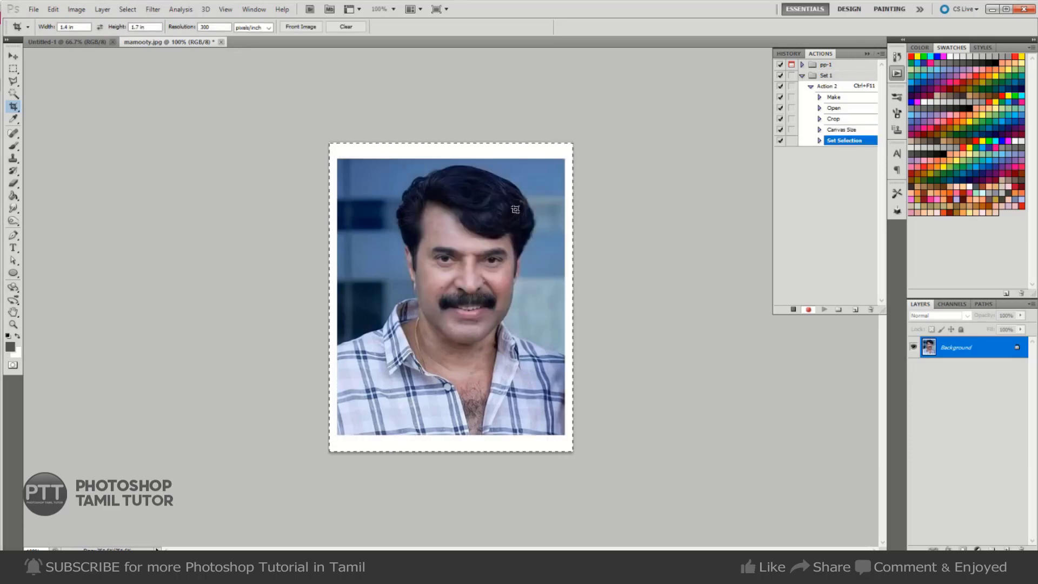
{"action": "left_click", "coordinate": [53, 9]}
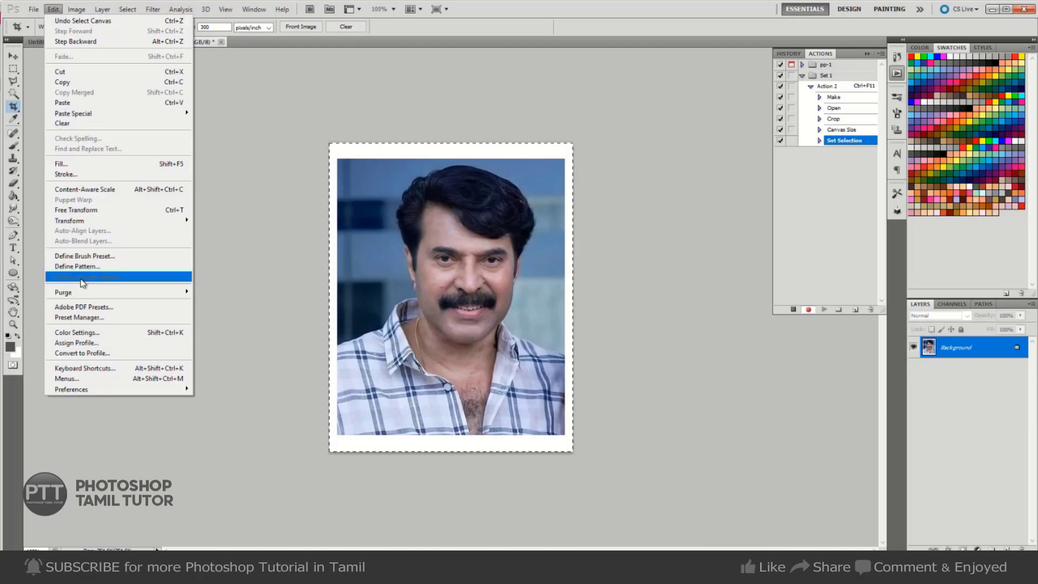
{"action": "left_click", "coordinate": [81, 173]}
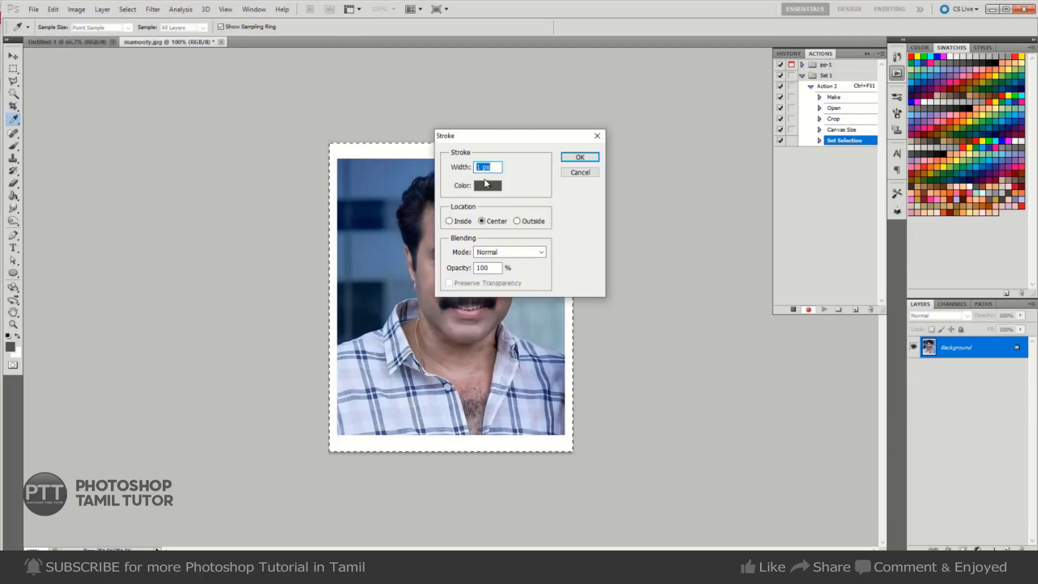
{"action": "left_click", "coordinate": [586, 163]}
{"action": "key", "text": "c"}
{"action": "key", "text": "ctrl+d"}
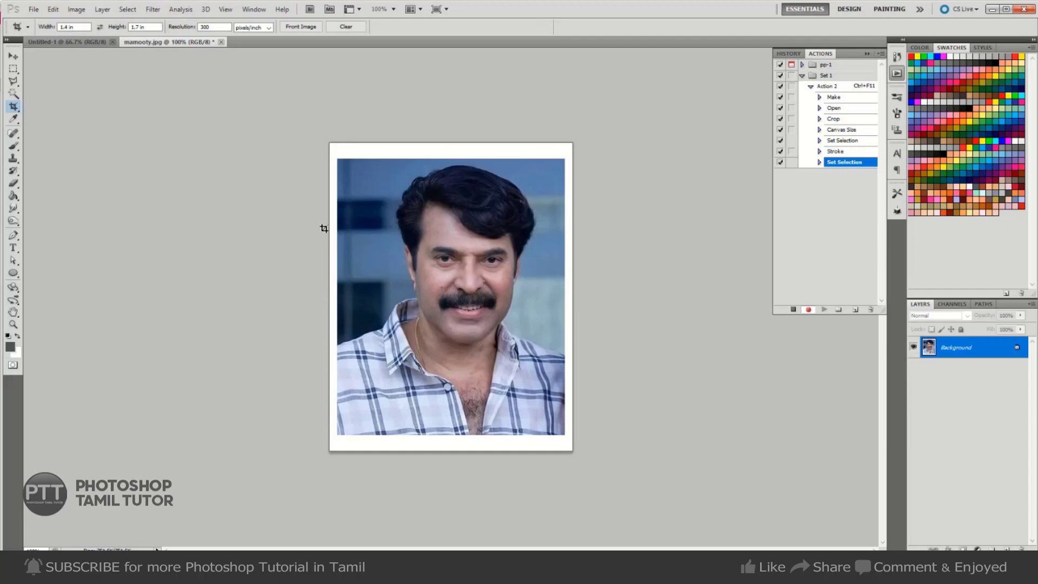
{"action": "key", "text": "ctrl+a"}
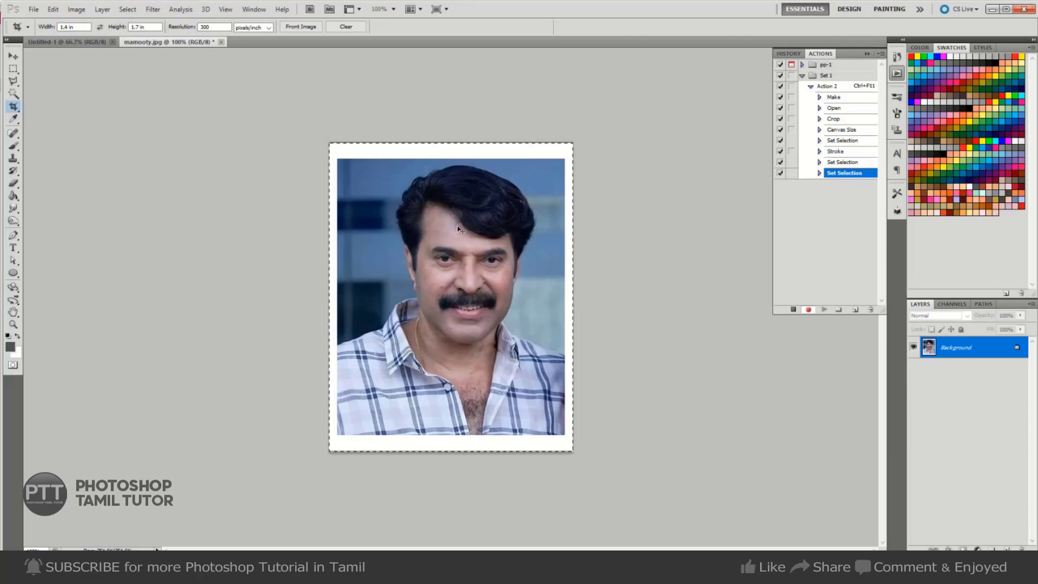
{"action": "key", "text": "ctrl+c"}
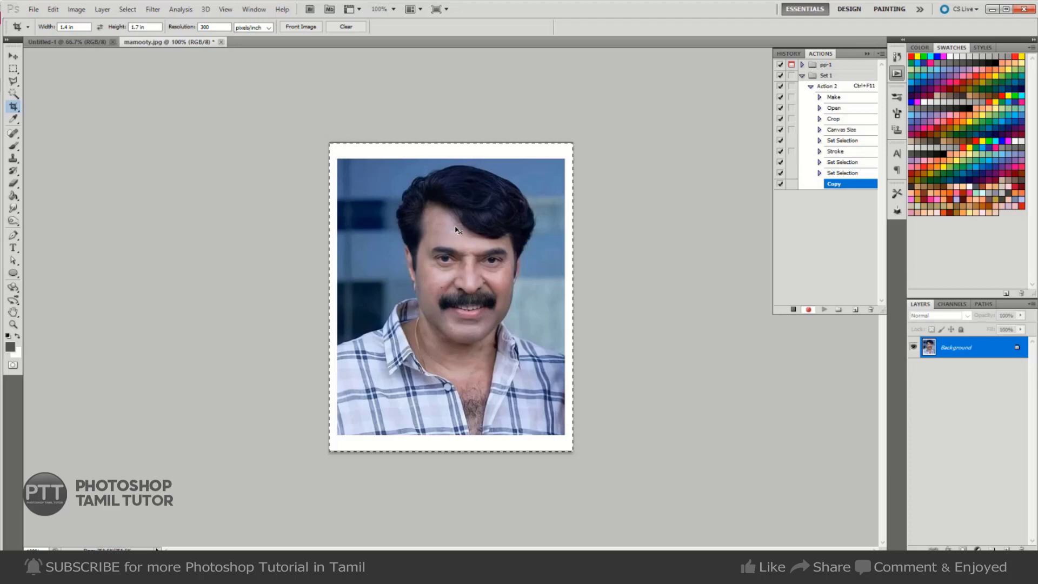
- Paste the photo at Untitled-1's top-left and merge the row of four copies into one layer
{"action": "key", "text": "ctrl+shift+Tab"}
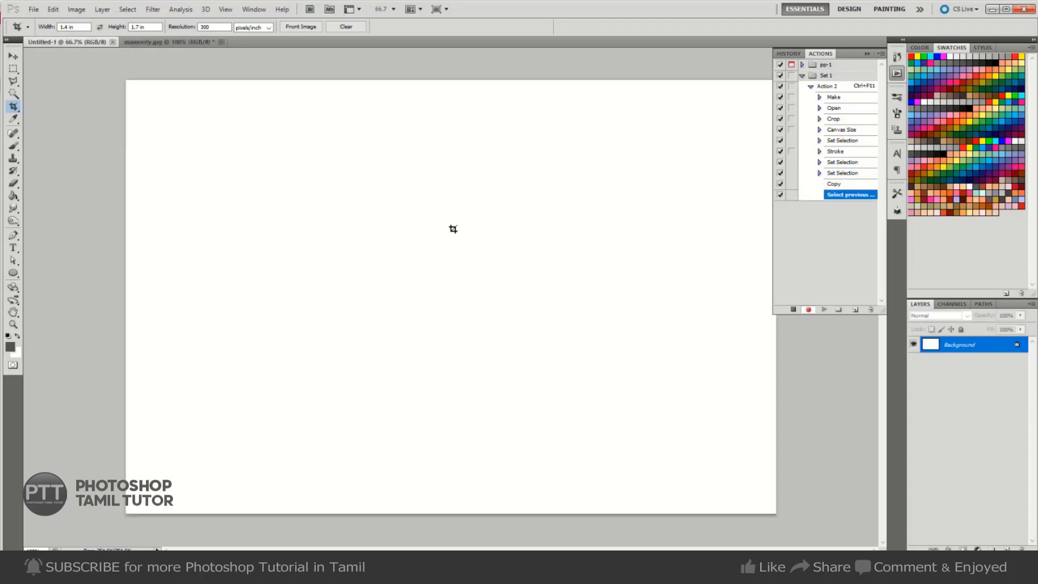
{"action": "key", "text": "ctrl+v"}
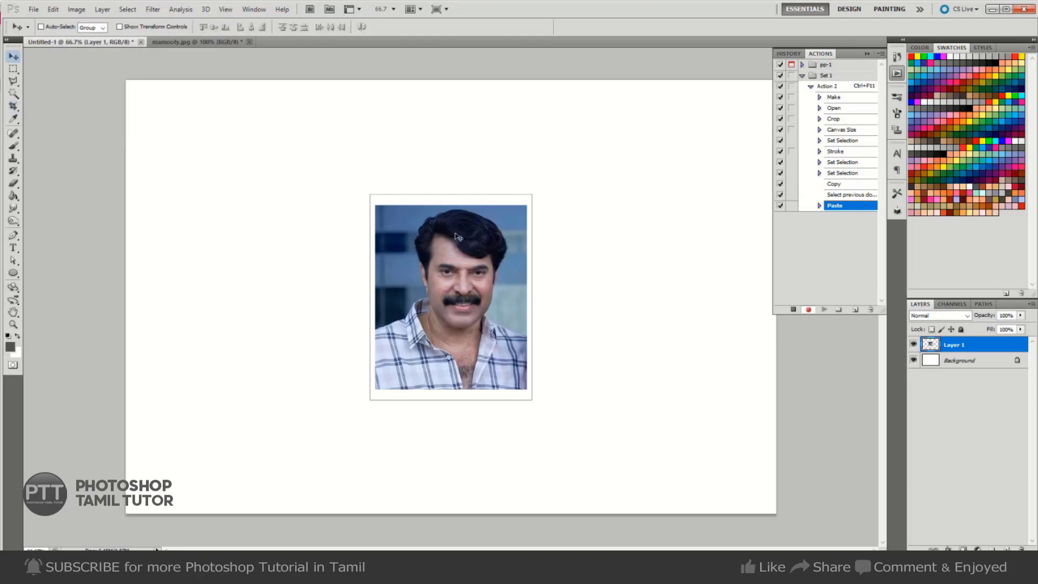
{"action": "mouse_move", "coordinate": [462, 281]}
{"action": "left_mouse_down"}
{"action": "mouse_move", "coordinate": [219, 184]}
{"action": "mouse_move", "coordinate": [369, 205]}
{"action": "mouse_move", "coordinate": [672, 203]}
{"action": "left_mouse_up"}
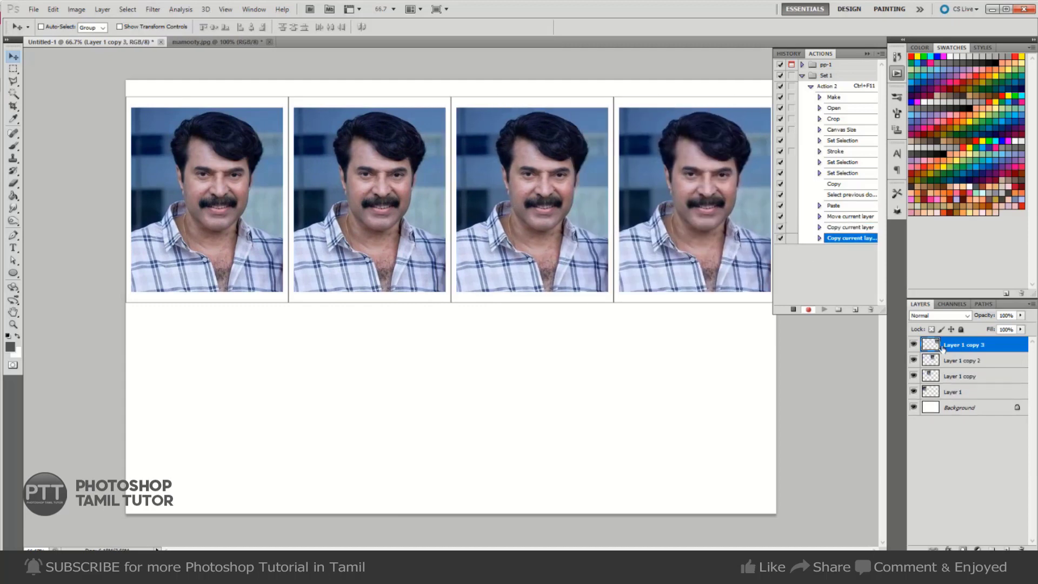
{"action": "left_click", "coordinate": [965, 391], "text": "shift"}
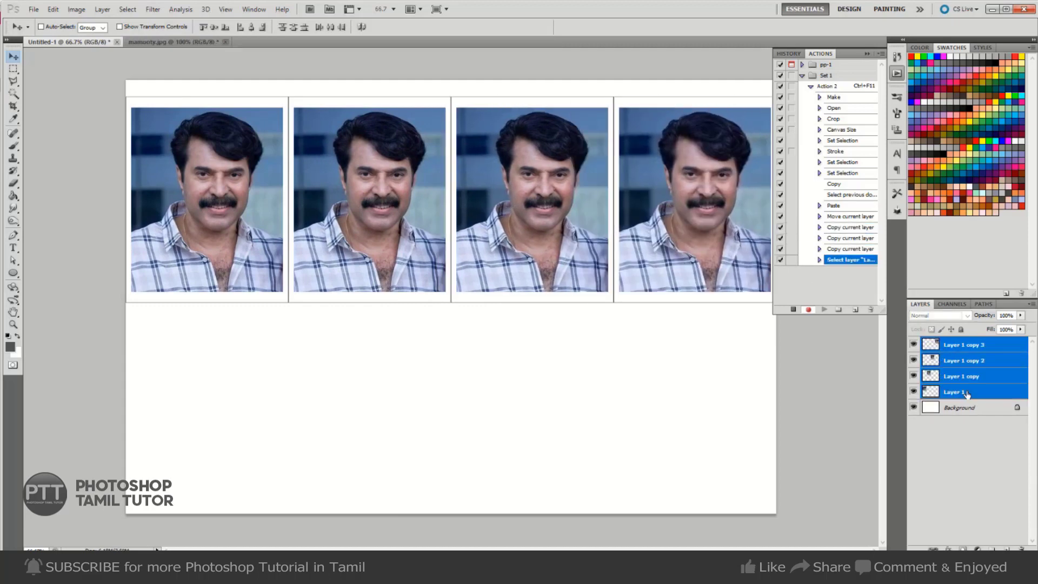
{"action": "right_click", "coordinate": [973, 361]}
{"action": "left_click", "coordinate": [985, 317]}
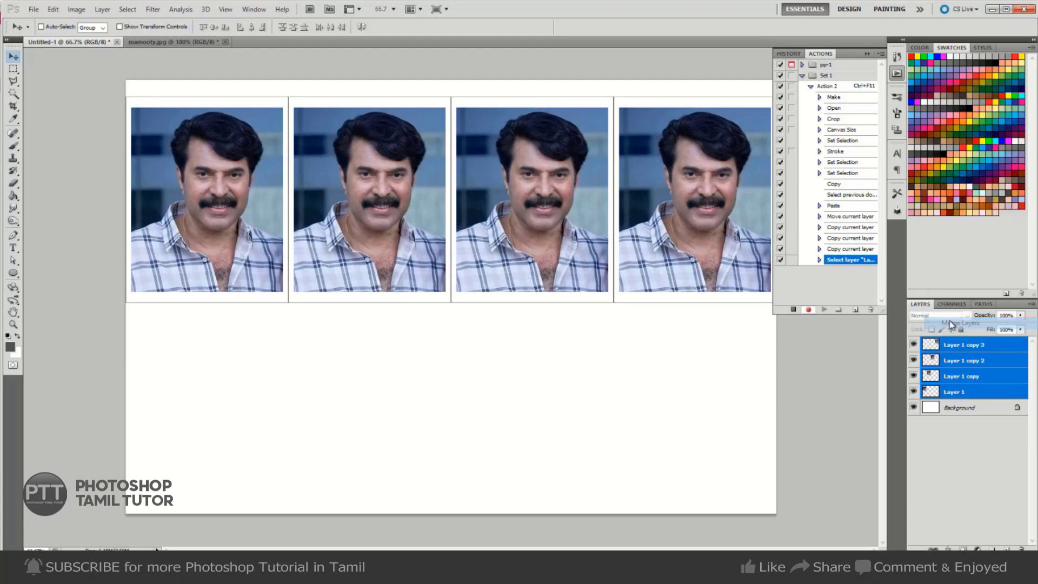
- Duplicate the row into a second row, merge it, and align the grid to the canvas
{"action": "mouse_move", "coordinate": [656, 211]}
{"action": "left_mouse_down"}
{"action": "mouse_move", "coordinate": [653, 425]}
{"action": "mouse_move", "coordinate": [661, 415]}
{"action": "left_mouse_up"}
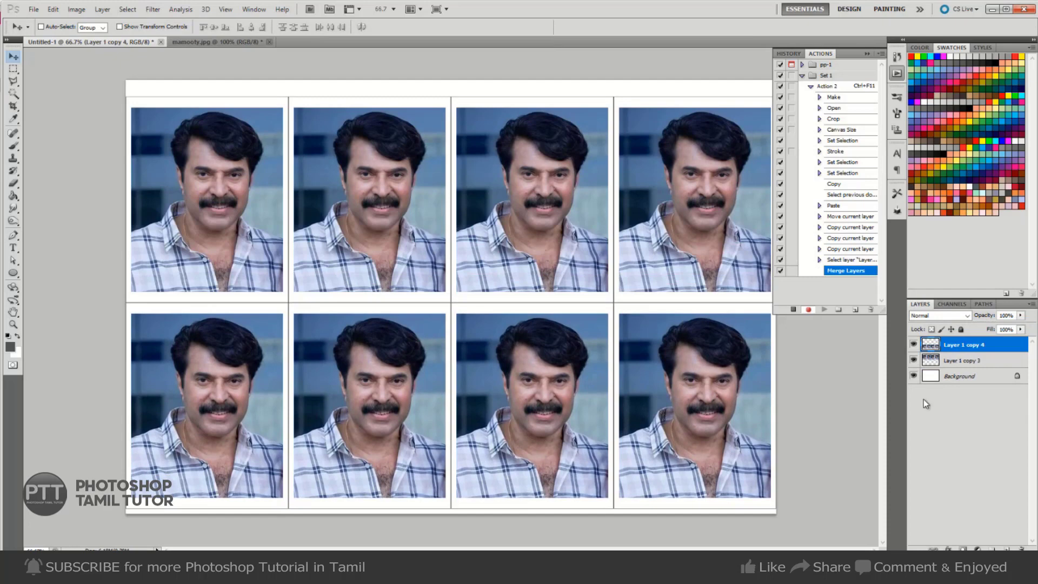
{"action": "key", "text": "ctrl+e"}
{"action": "key", "text": "ctrl+a"}
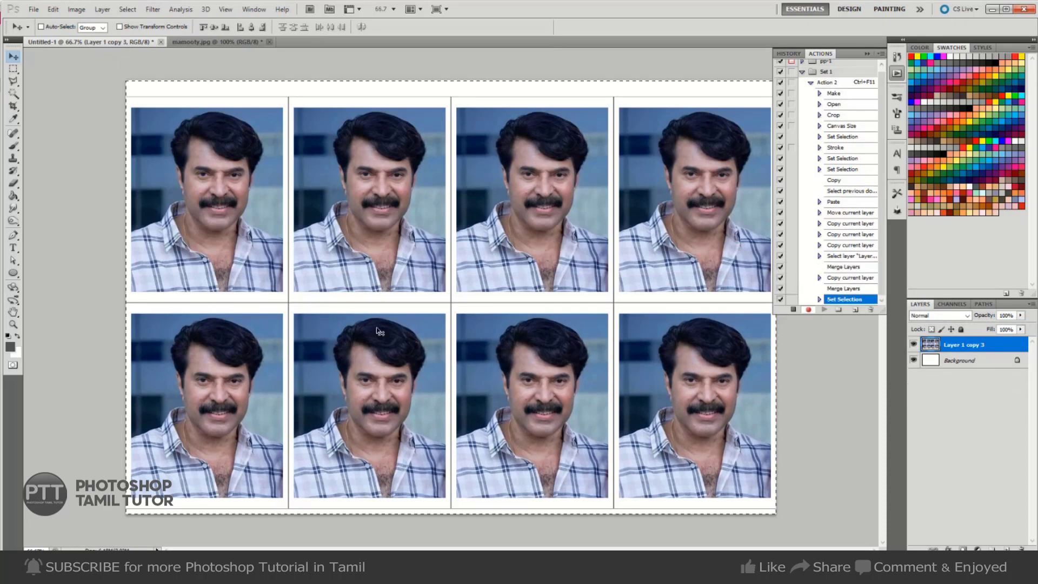
{"action": "left_click", "coordinate": [214, 28]}
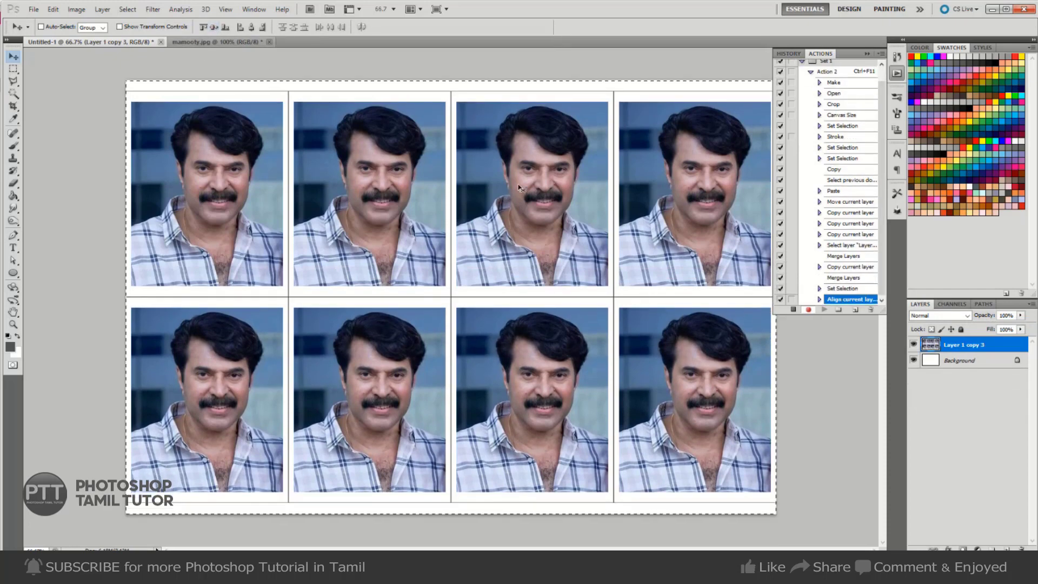
{"action": "key", "text": "ctrl+d"}
- Save the sheet in the passport folder as JPEG 6x4-03, then close it discarding changes
{"action": "key", "text": "ctrl+s"}
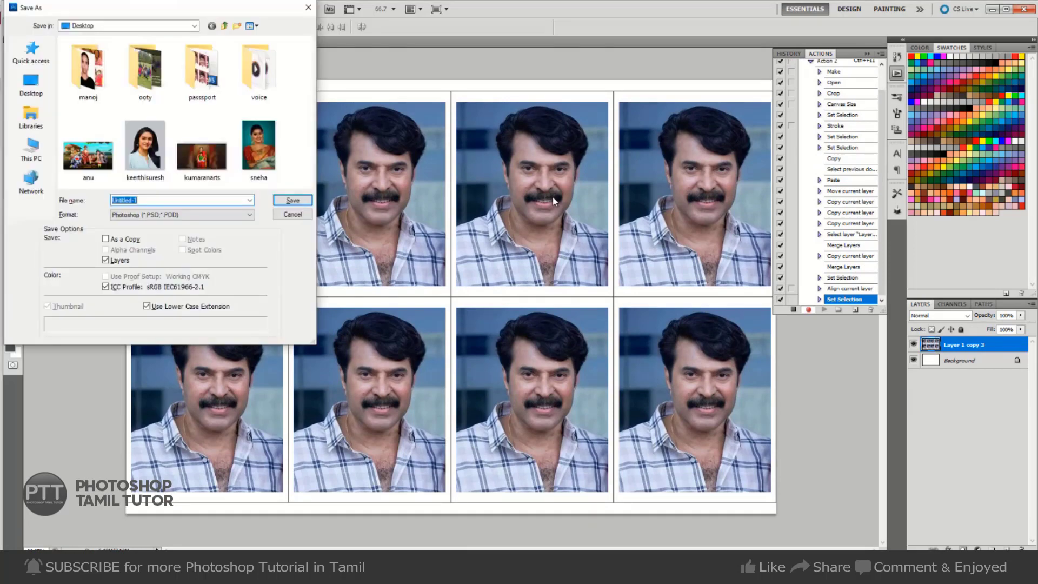
{"action": "key", "text": "j"}
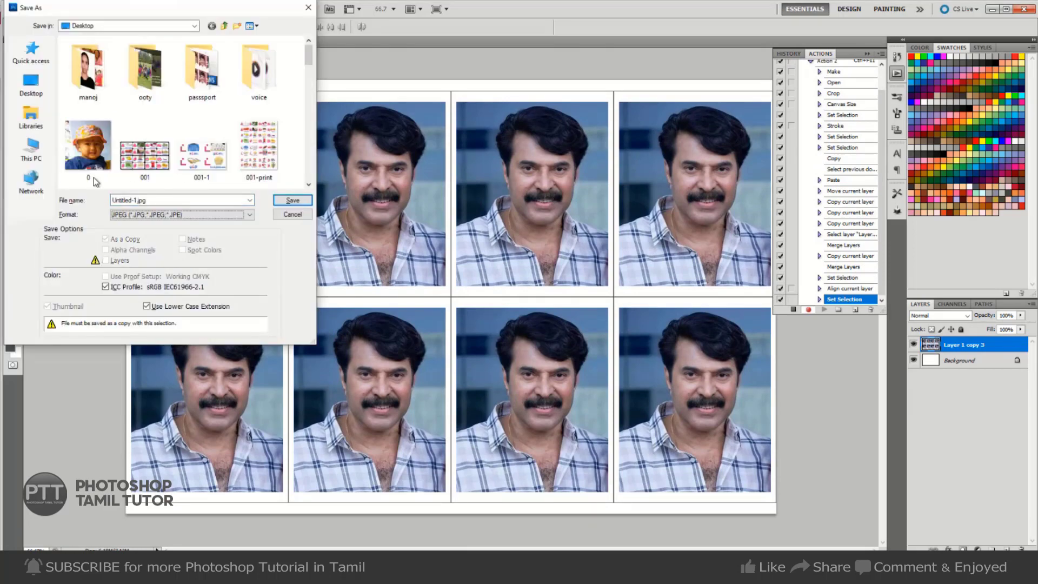
{"action": "double_click", "coordinate": [216, 81]}
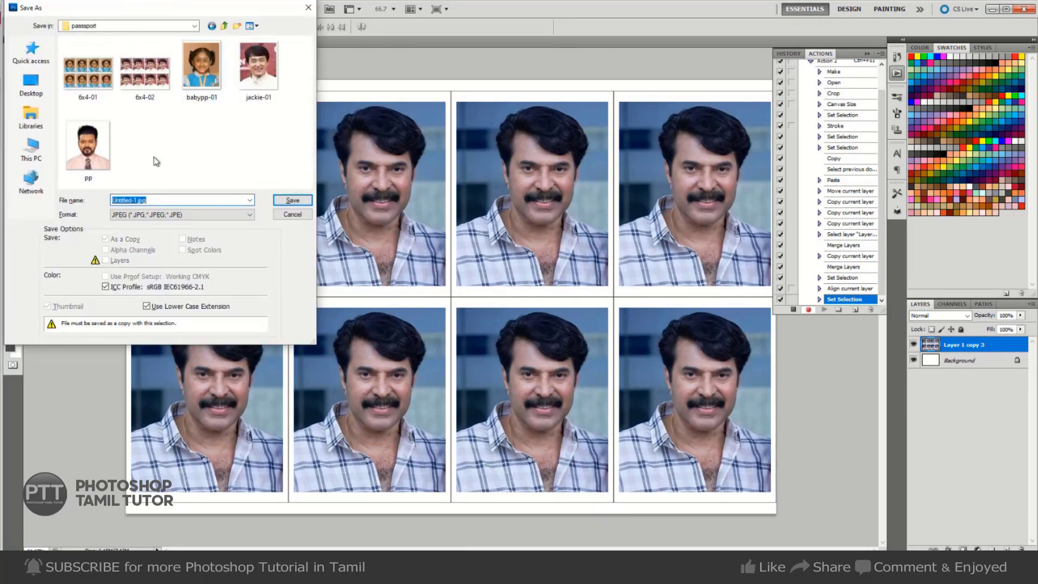
{"action": "left_click", "coordinate": [144, 73]}
{"action": "type", "text": "6x4-03"}
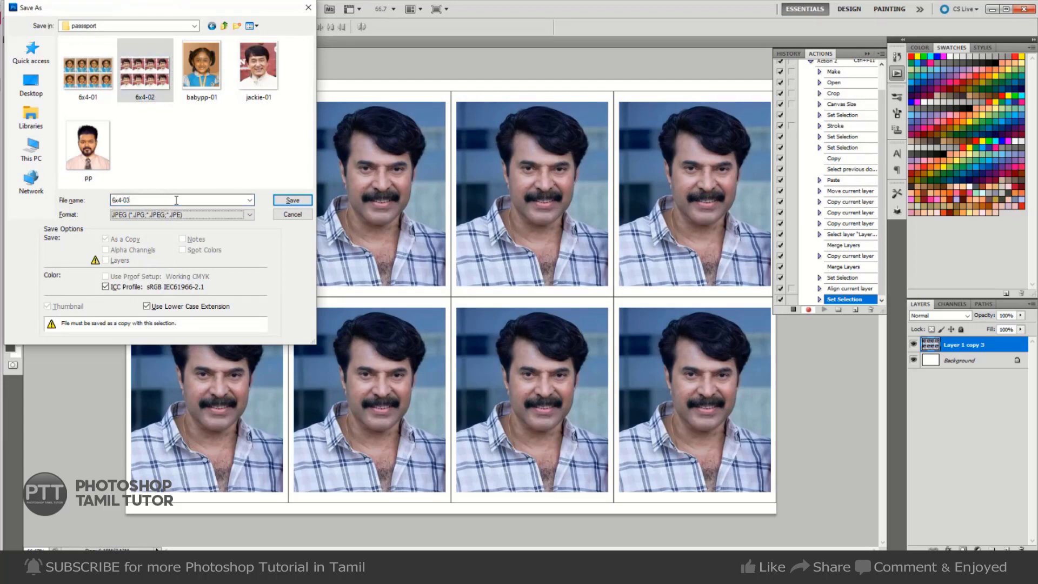
{"action": "key", "text": "Return"}
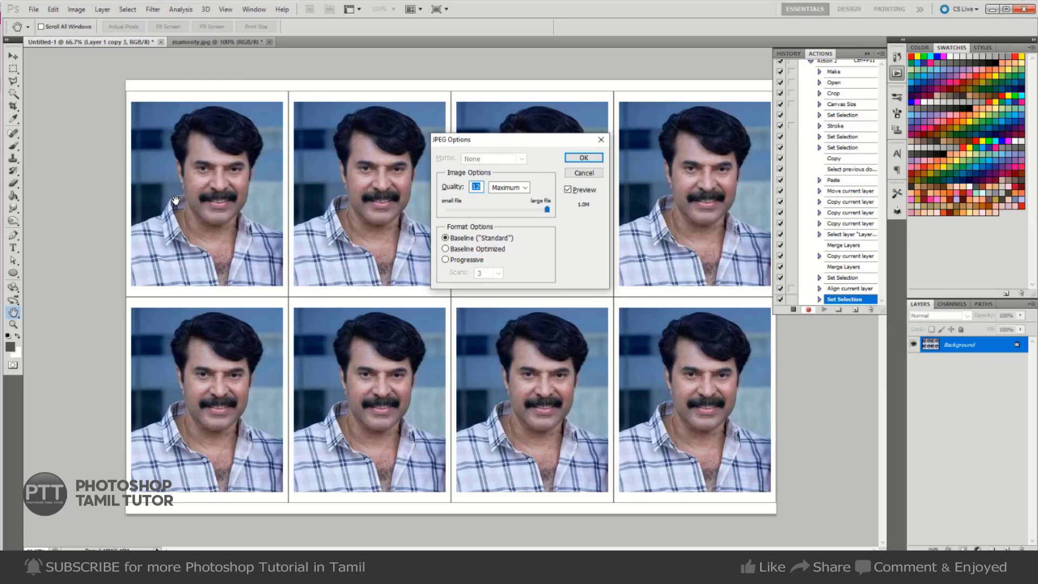
{"action": "key", "text": "Return"}
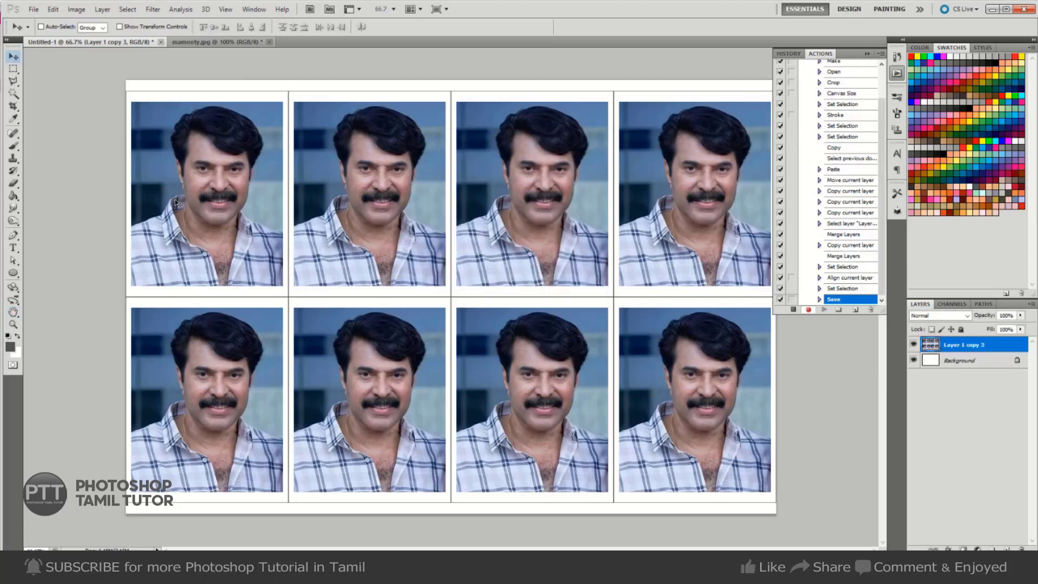
{"action": "key", "text": "ctrl+w"}
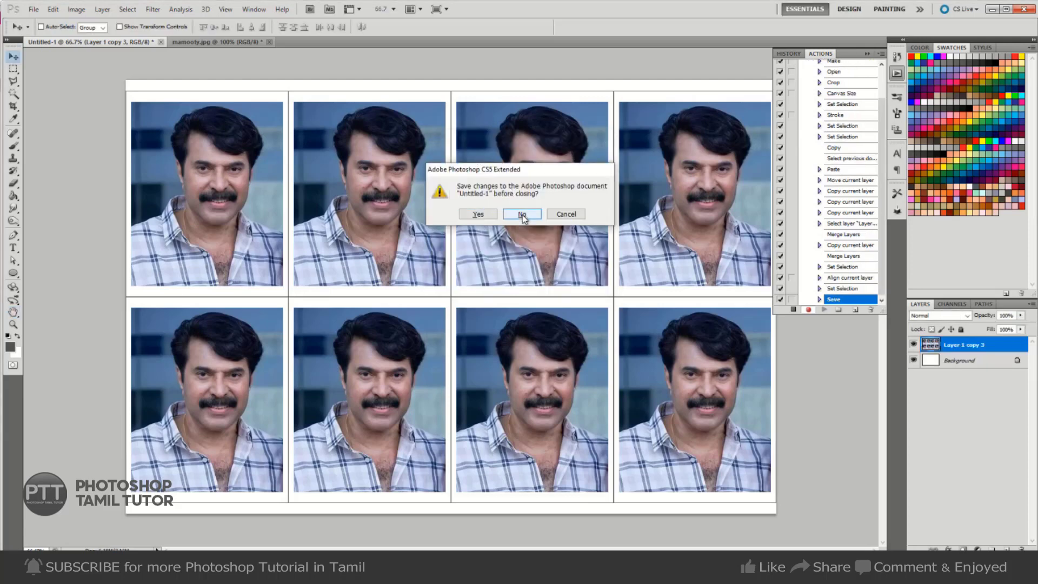
{"action": "left_click", "coordinate": [522, 214]}
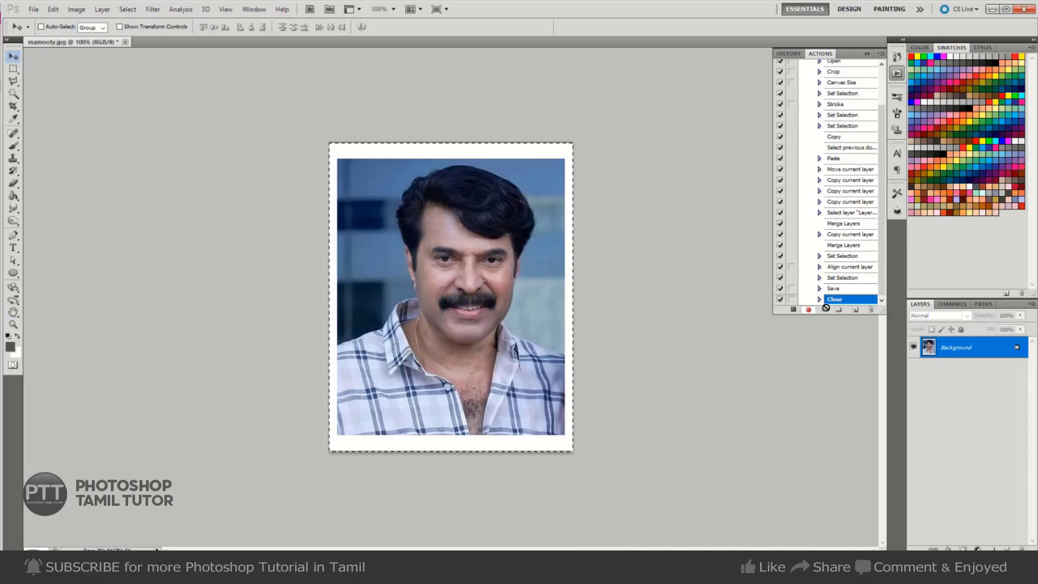
- Turn on dialog toggles for Action 2's Make, Open, Canvas Size, Crop and Stroke steps
{"action": "left_click_drag", "start_coordinate": [829, 314], "coordinate": [828, 405]}
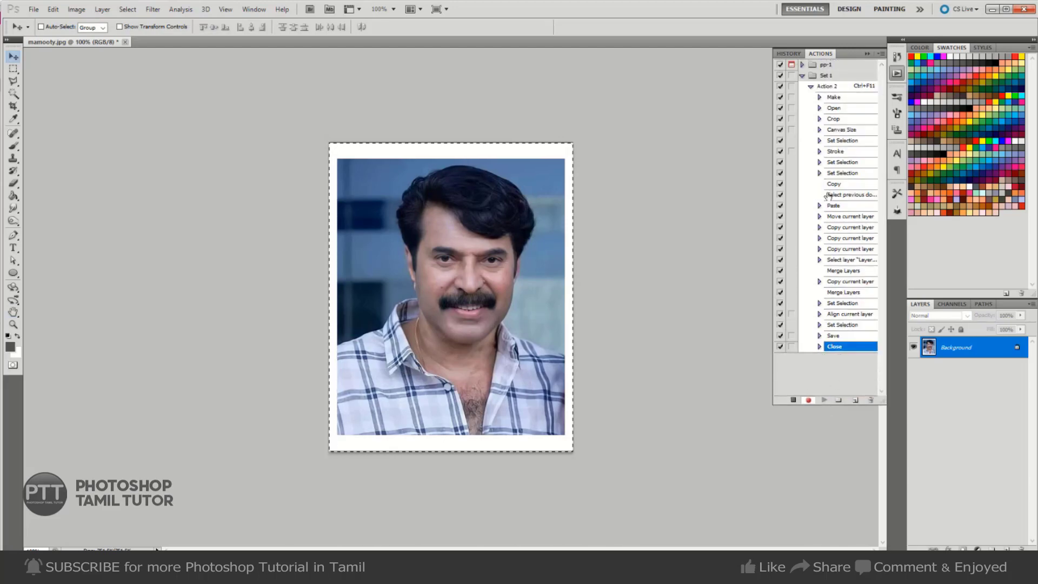
{"action": "left_click", "coordinate": [792, 98]}
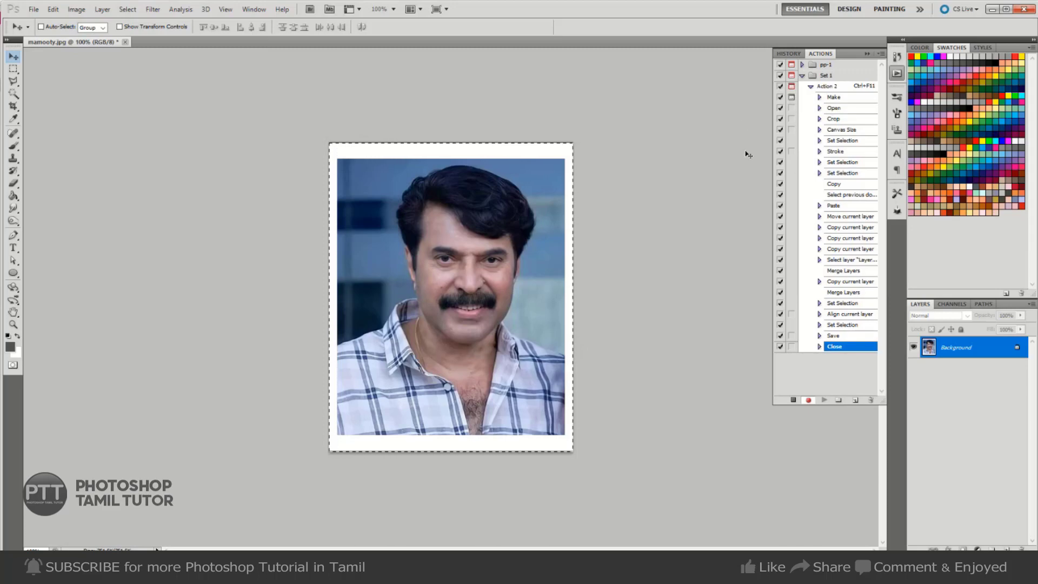
{"action": "left_click", "coordinate": [791, 108]}
{"action": "left_click", "coordinate": [792, 131]}
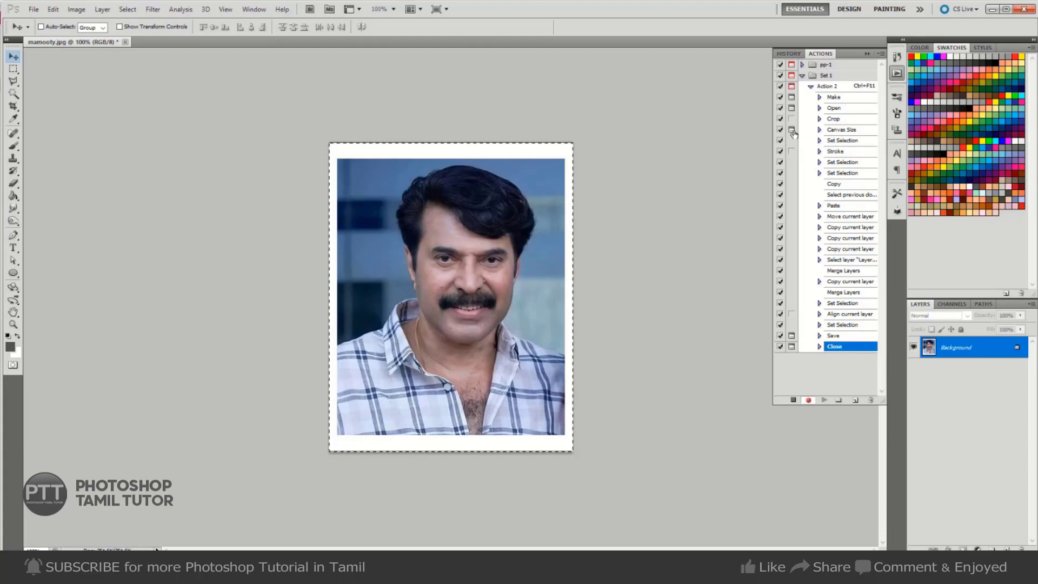
{"action": "left_click", "coordinate": [792, 119]}
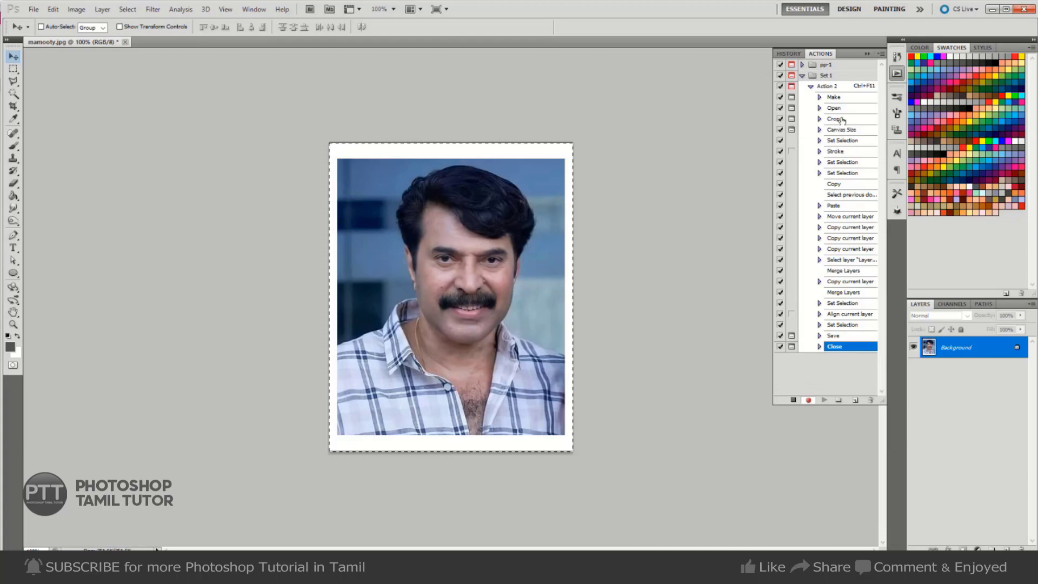
{"action": "left_click", "coordinate": [792, 152]}
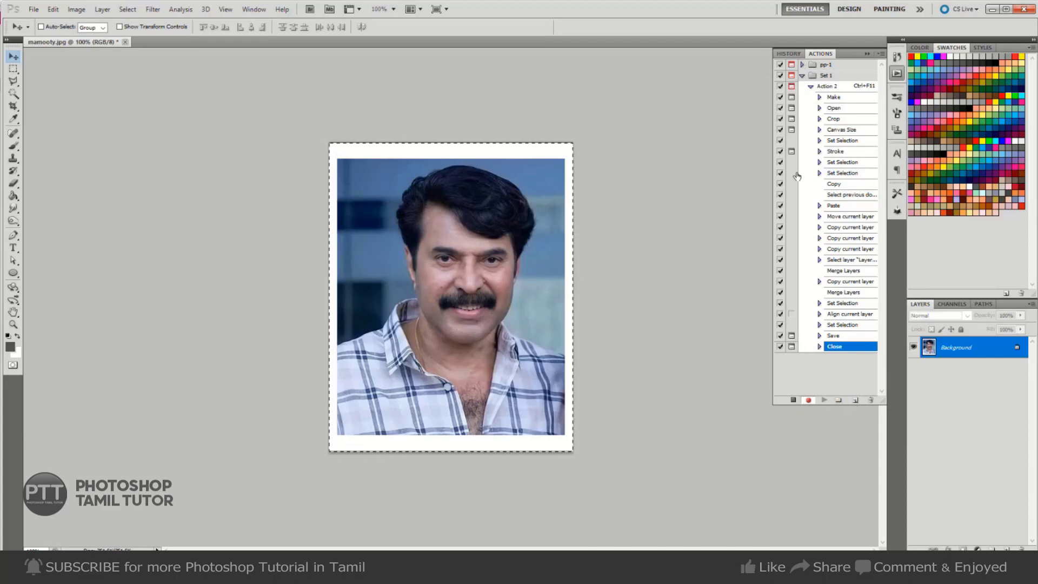
- Stop recording Action 2 and close mamooty.jpg without saving changes
{"action": "left_click", "coordinate": [793, 400]}
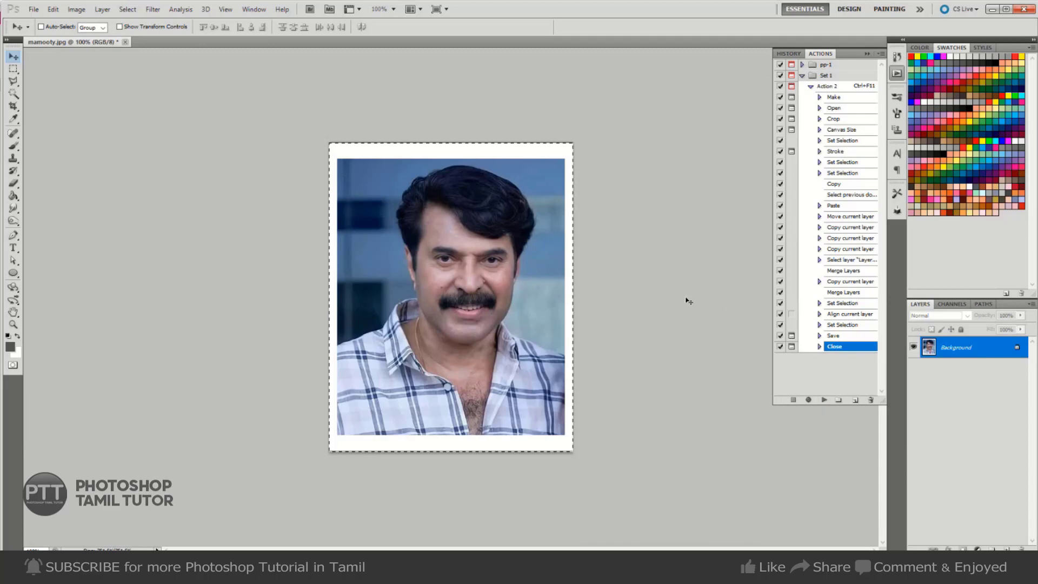
{"action": "key", "text": "ctrl+w"}
{"action": "left_click", "coordinate": [516, 208]}
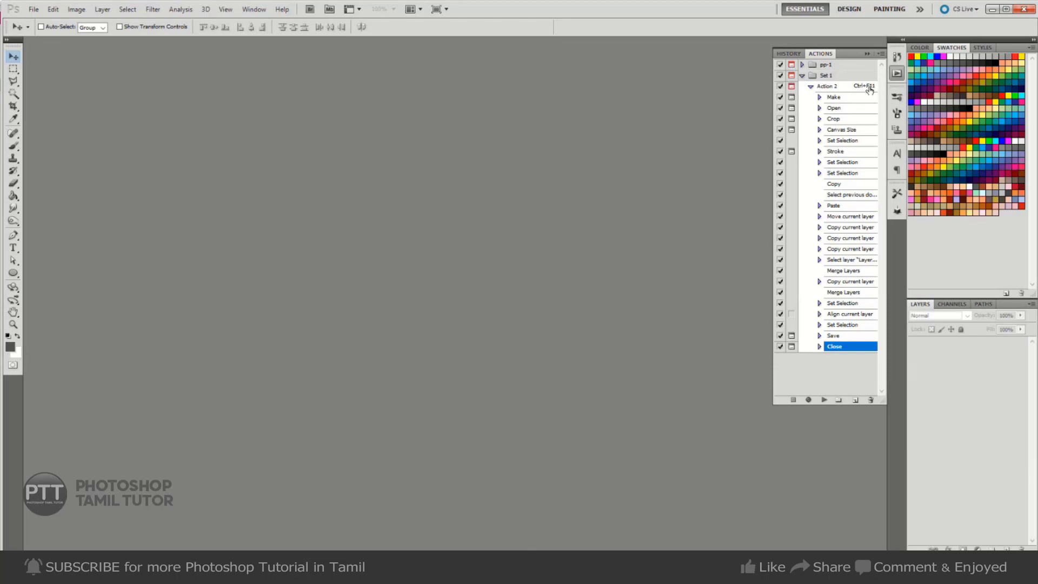
- Play Action 2 and create a new 6 by 4 inch blank canvas
{"action": "key", "text": "ctrl+F11"}
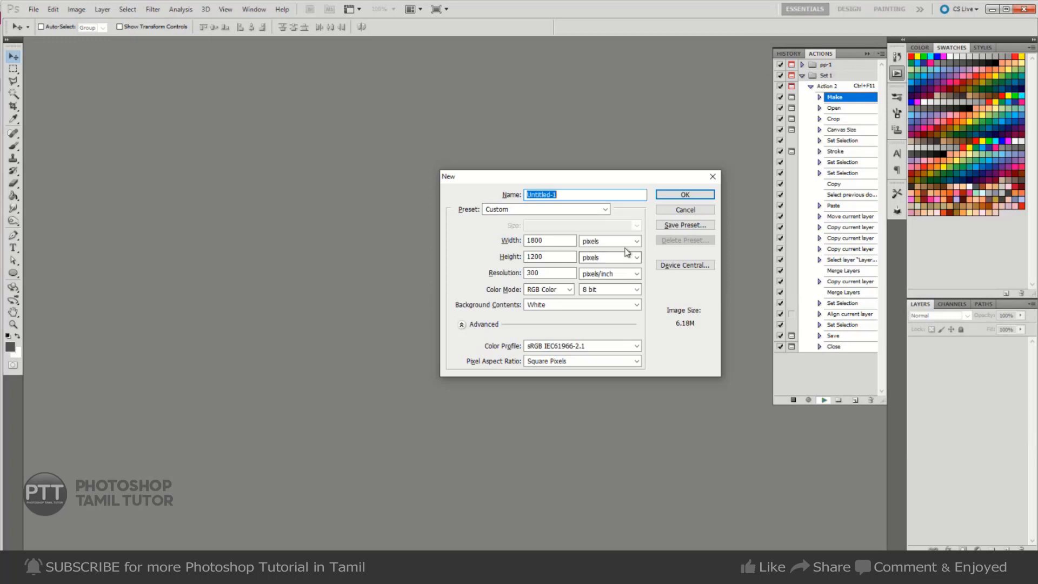
{"action": "left_click", "coordinate": [633, 257]}
{"action": "left_click", "coordinate": [632, 265]}
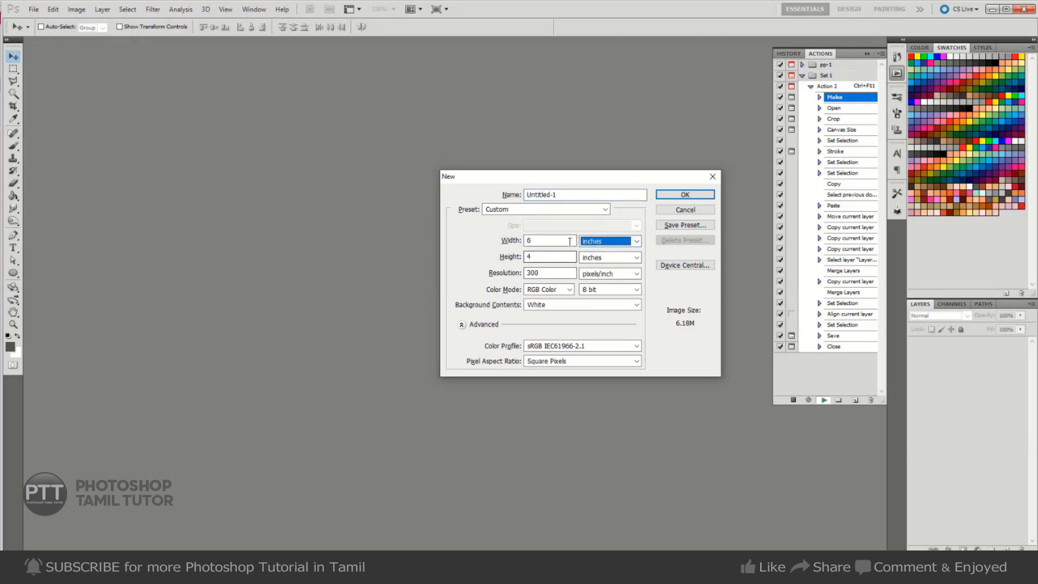
{"action": "left_click", "coordinate": [696, 198]}
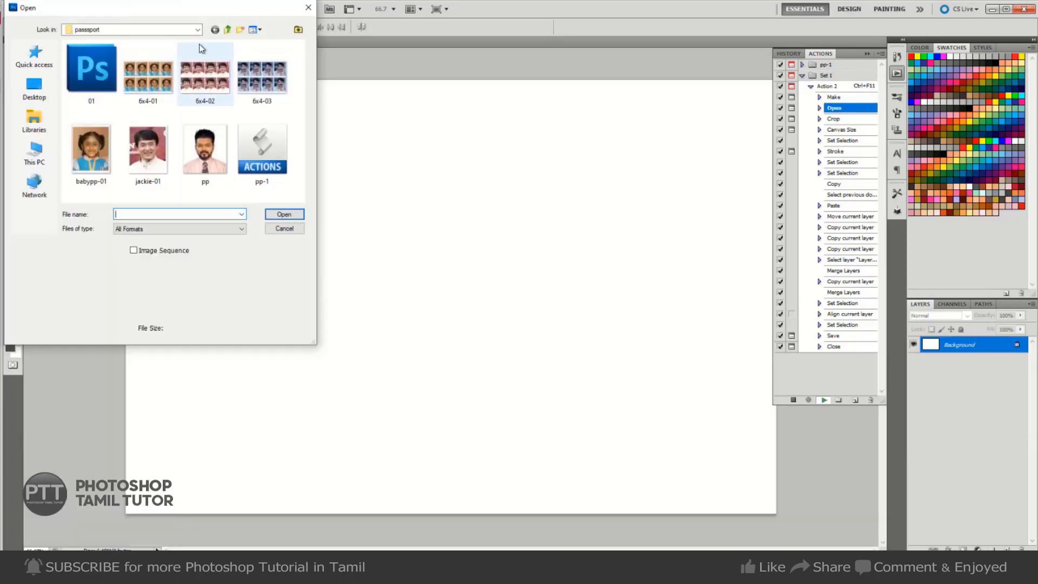
- Open the sanjai photo from the Desktop
{"action": "left_click", "coordinate": [227, 30]}
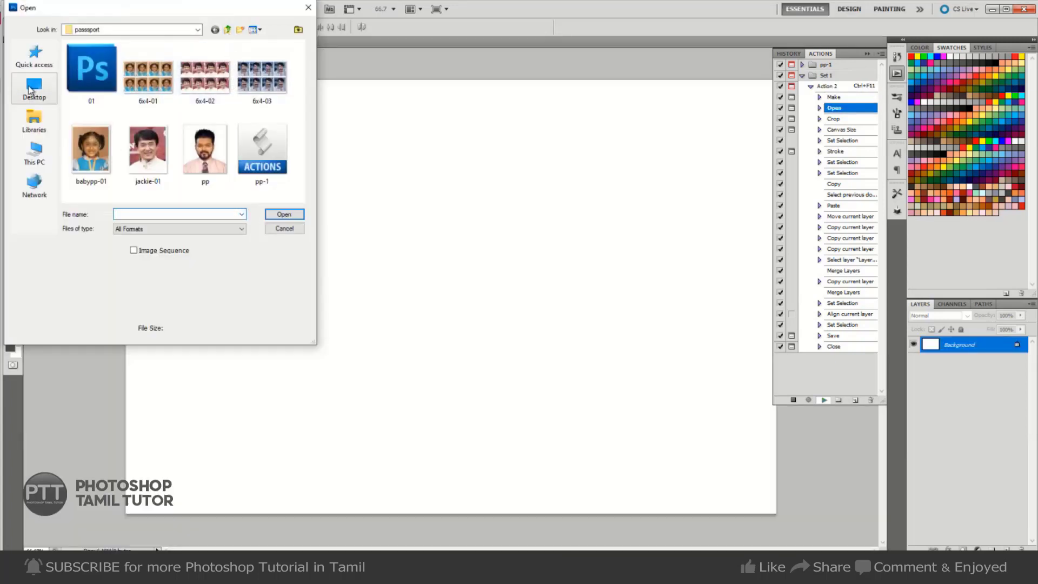
{"action": "scroll", "coordinate": [211, 131], "scroll_direction": "down", "scroll_amount": 5}
{"action": "scroll", "coordinate": [214, 136], "scroll_direction": "down", "scroll_amount": 5}
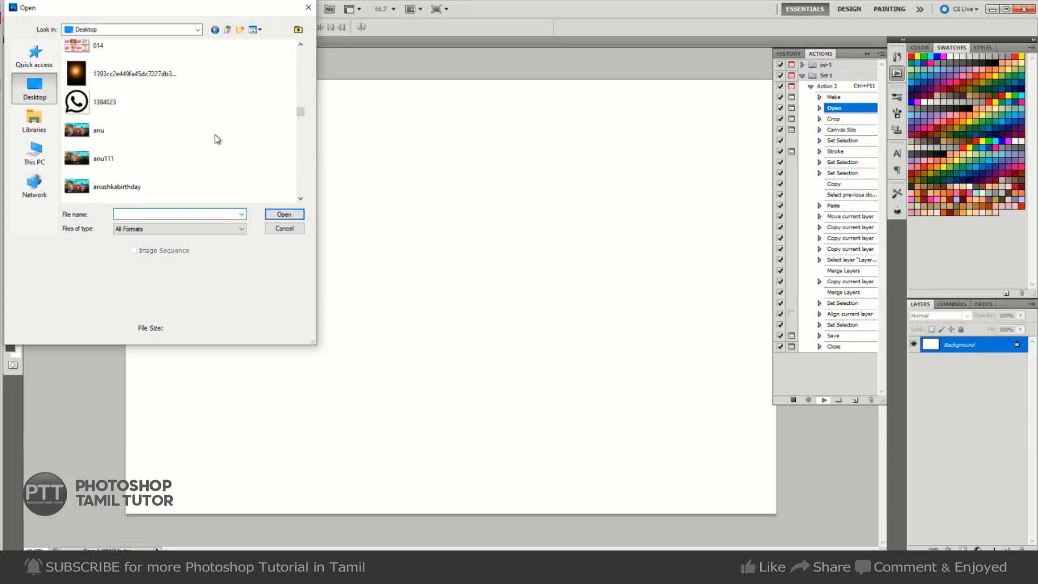
{"action": "scroll", "coordinate": [216, 139], "scroll_direction": "down", "scroll_amount": 5}
{"action": "scroll", "coordinate": [219, 140], "scroll_direction": "down", "scroll_amount": 5}
{"action": "scroll", "coordinate": [219, 140], "scroll_direction": "down", "scroll_amount": 3}
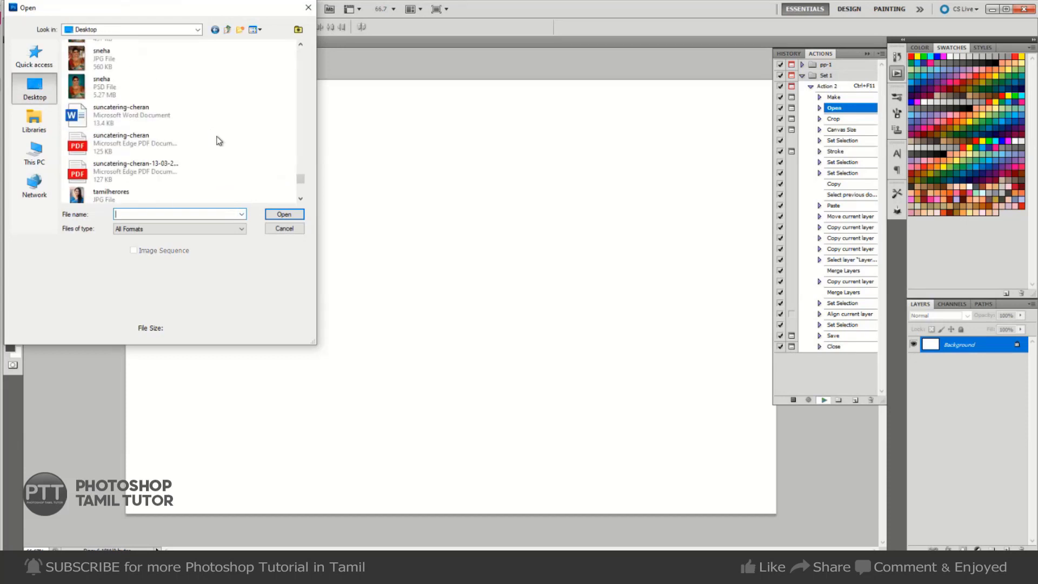
{"action": "scroll", "coordinate": [219, 141], "scroll_direction": "down", "scroll_amount": 3}
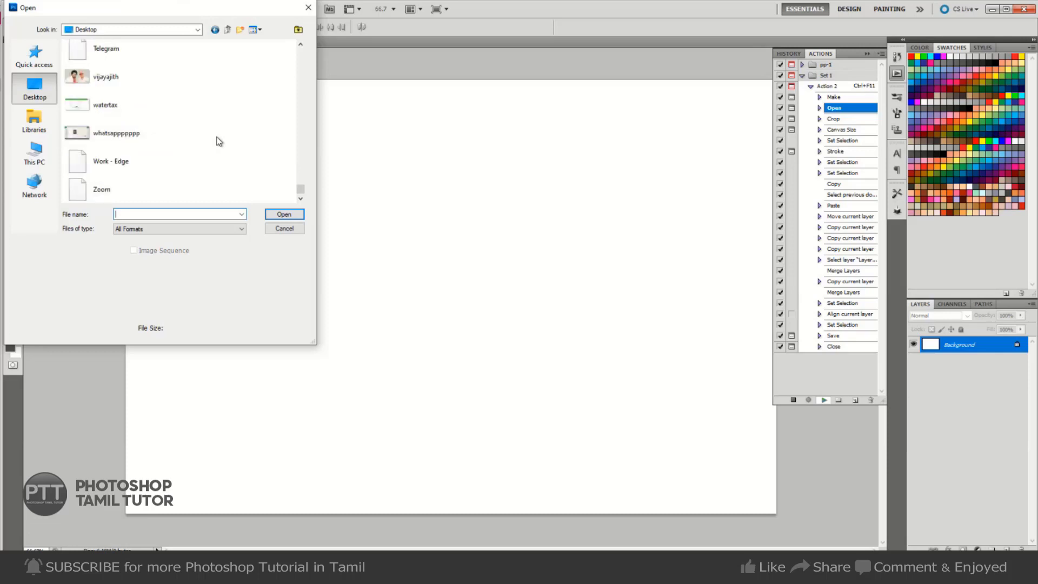
{"action": "scroll", "coordinate": [219, 139], "scroll_direction": "up", "scroll_amount": 5}
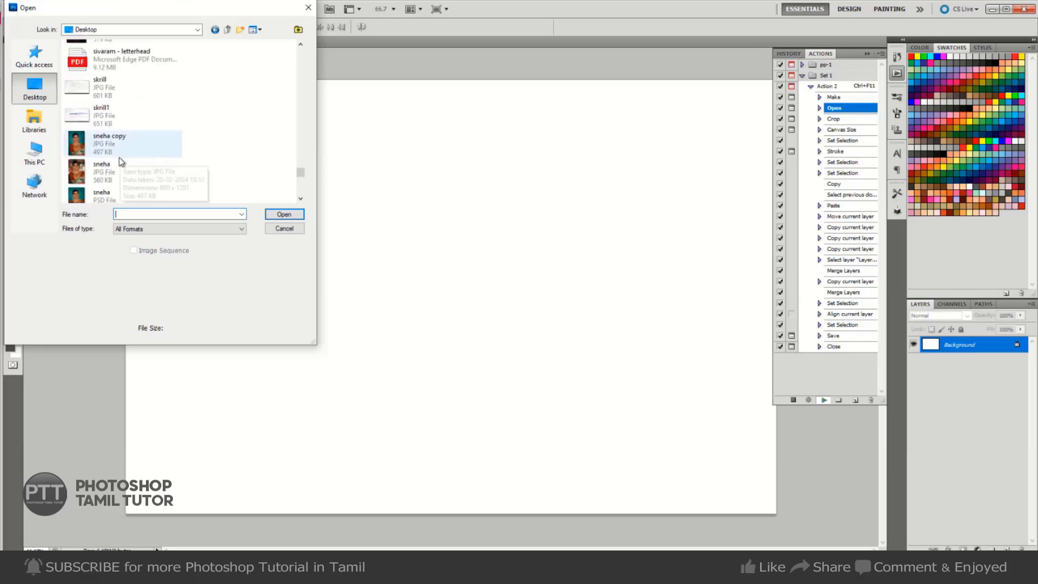
{"action": "scroll", "coordinate": [95, 139], "scroll_direction": "up", "scroll_amount": 1}
{"action": "left_click", "coordinate": [101, 50]}
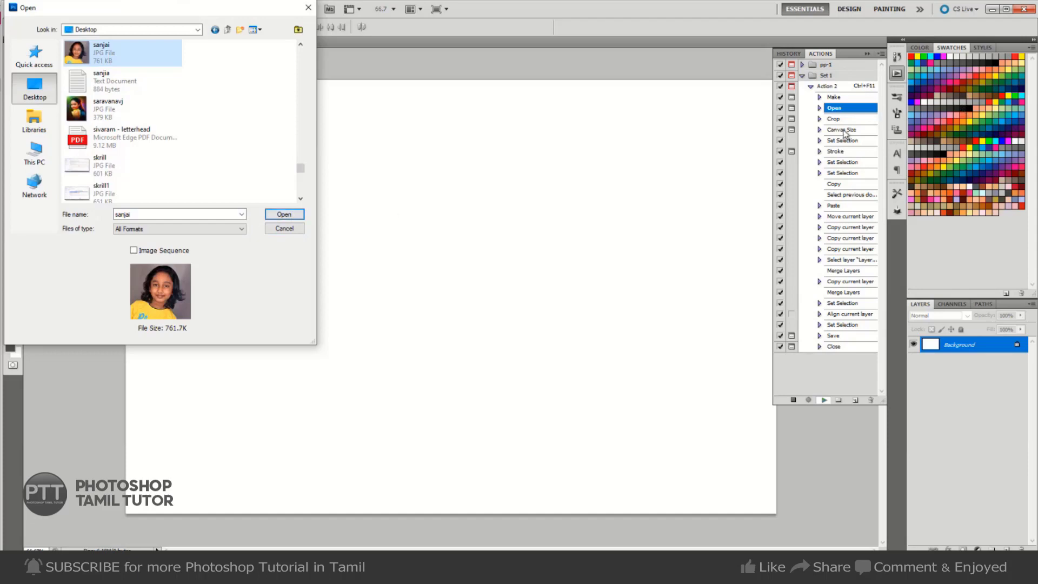
{"action": "left_click", "coordinate": [295, 216]}
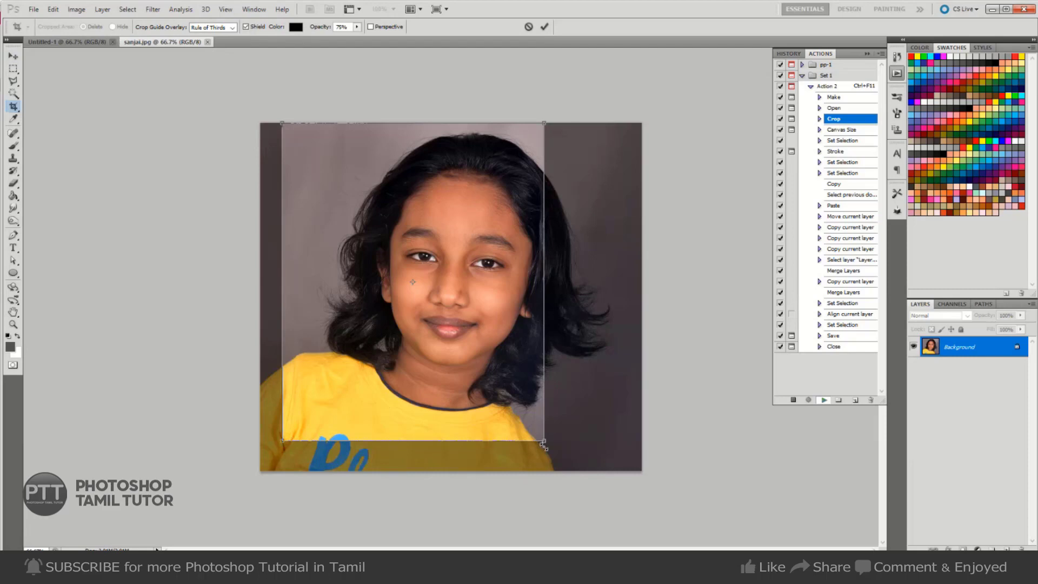
- Crop sanjai's photo around her face, then accept the Canvas Size and Stroke border settings
{"action": "left_click_drag", "start_coordinate": [545, 443], "coordinate": [567, 470]}
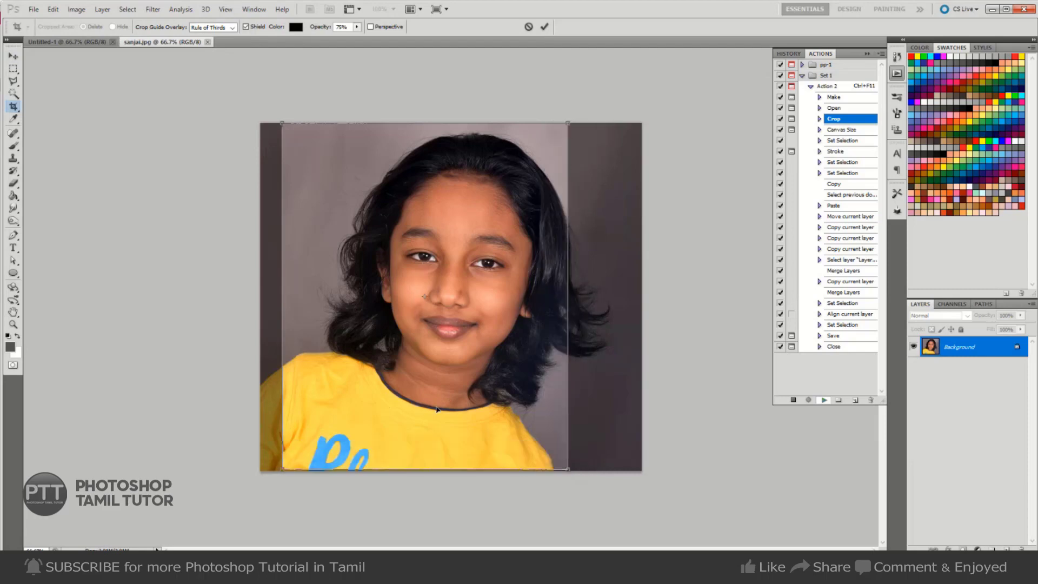
{"action": "left_click_drag", "start_coordinate": [439, 406], "coordinate": [461, 406]}
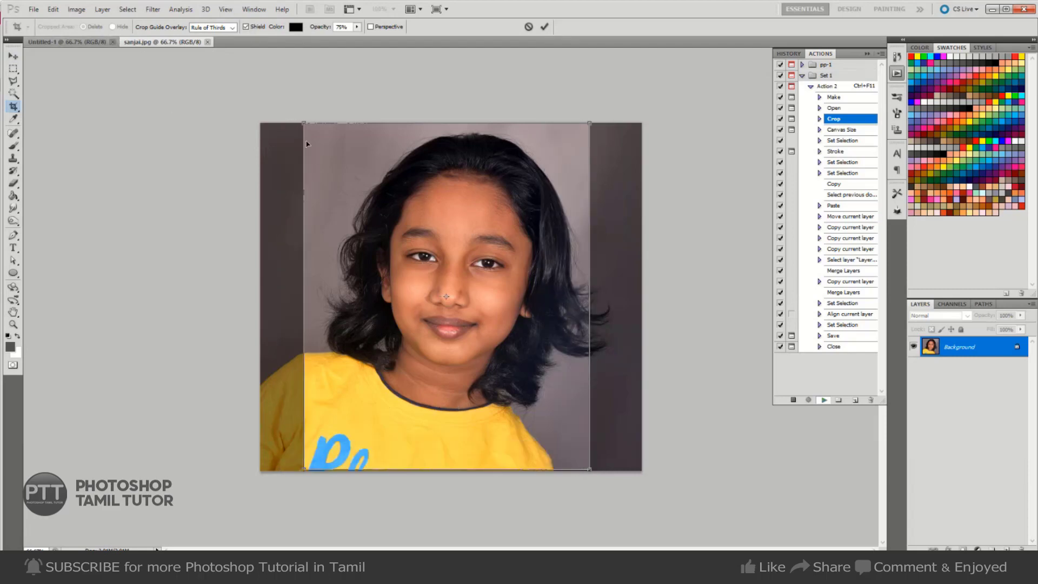
{"action": "left_click_drag", "start_coordinate": [439, 276], "coordinate": [443, 273]}
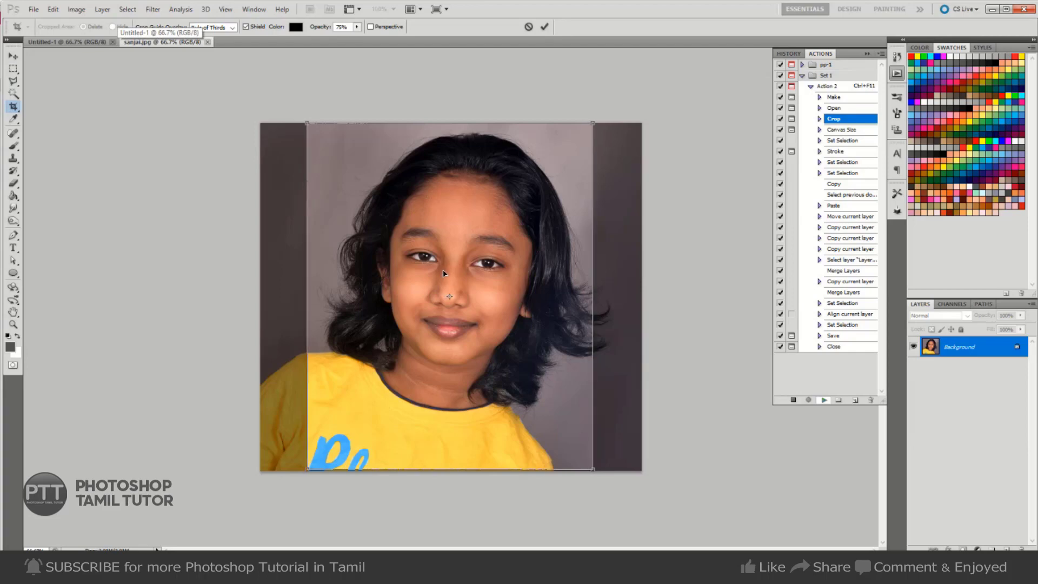
{"action": "key", "text": "Return"}
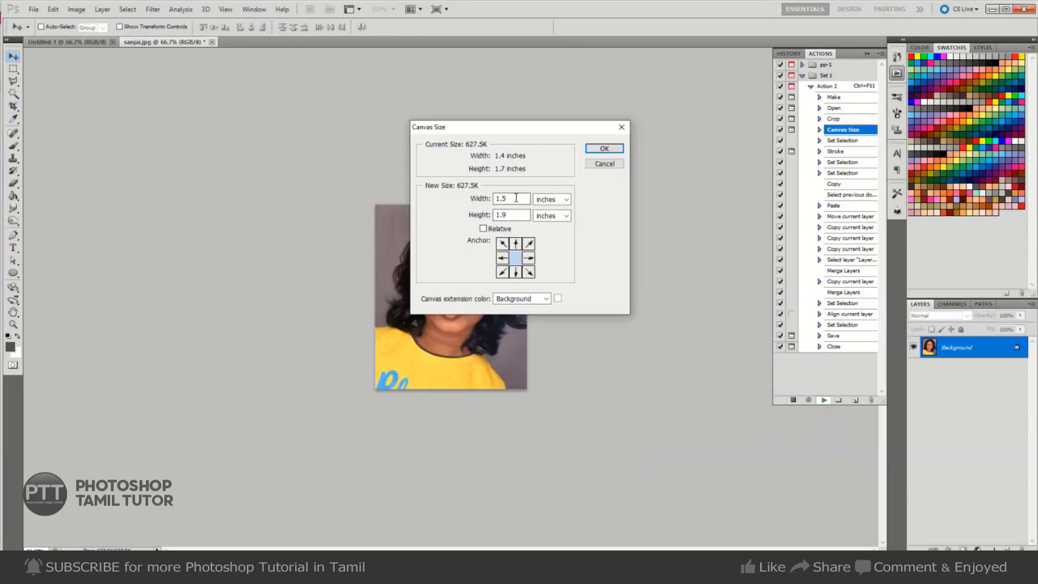
{"action": "left_click", "coordinate": [604, 148]}
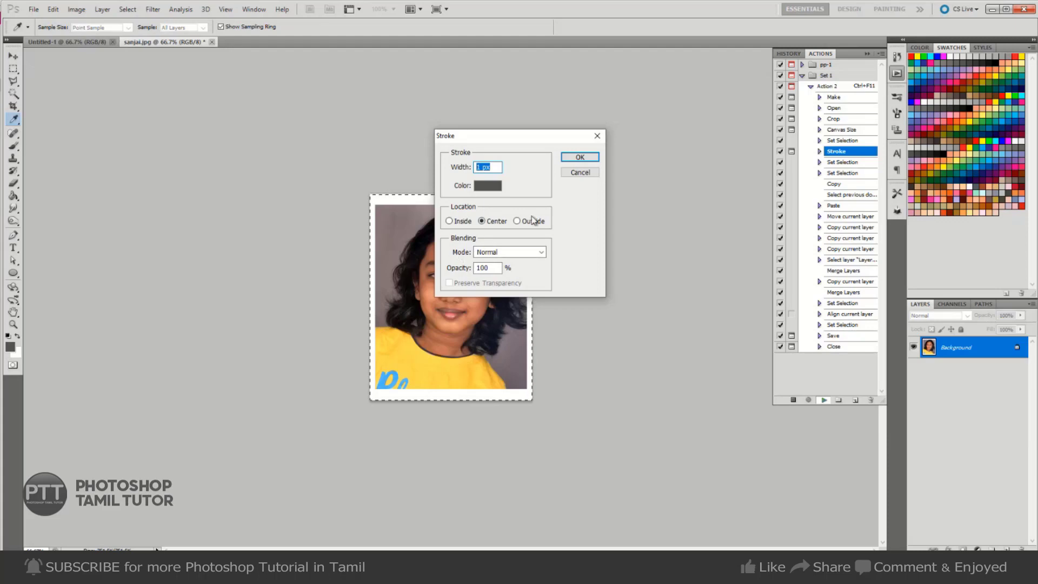
{"action": "left_click", "coordinate": [579, 157]}
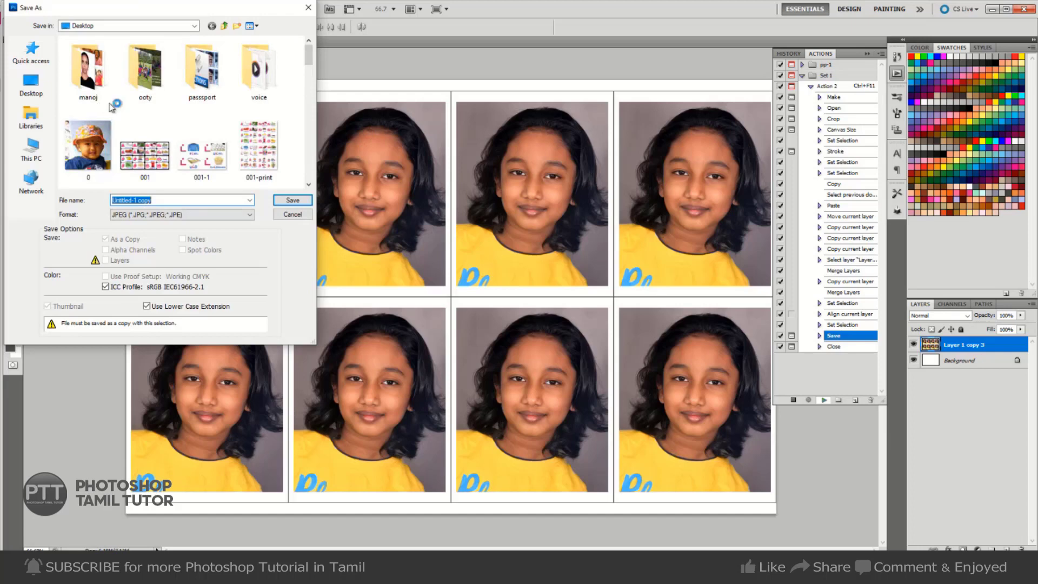
- Save the eight-photo sheet as JPEG 6x4-04 in the passport folder
{"action": "double_click", "coordinate": [207, 92]}
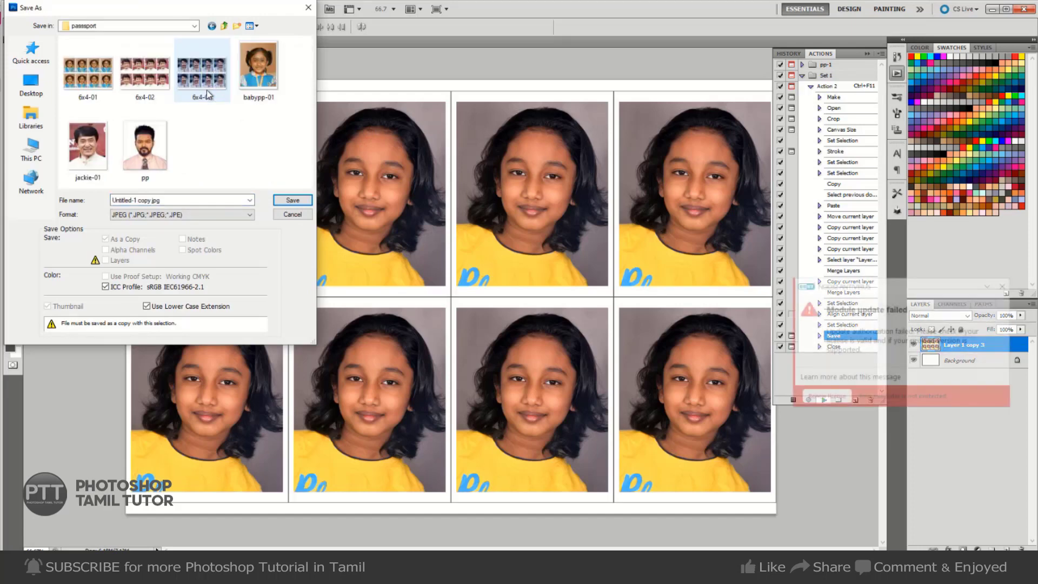
{"action": "left_click", "coordinate": [207, 97]}
{"action": "double_click", "coordinate": [133, 200]}
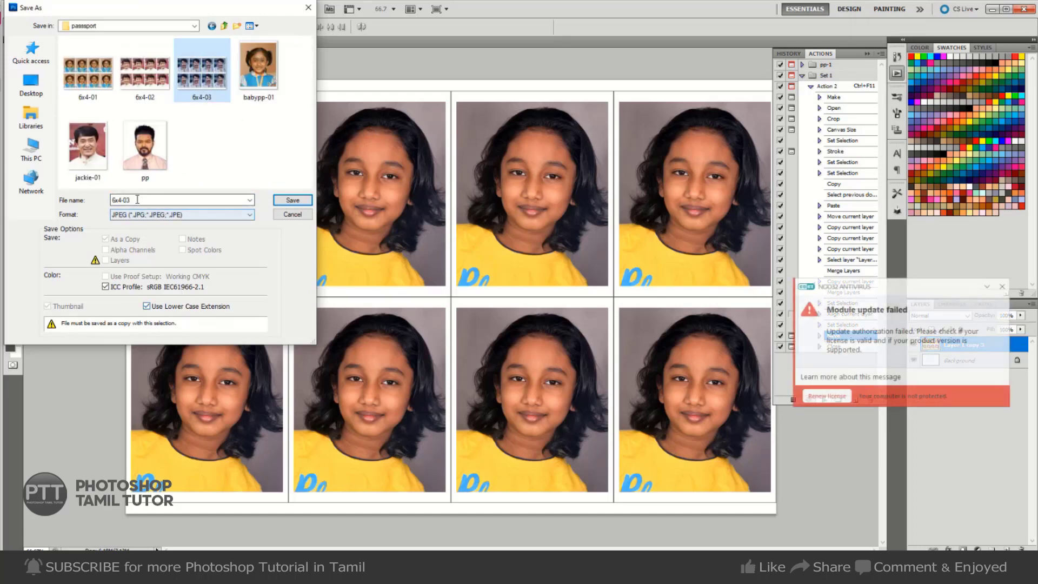
{"action": "left_click_drag", "start_coordinate": [128, 201], "coordinate": [195, 198]}
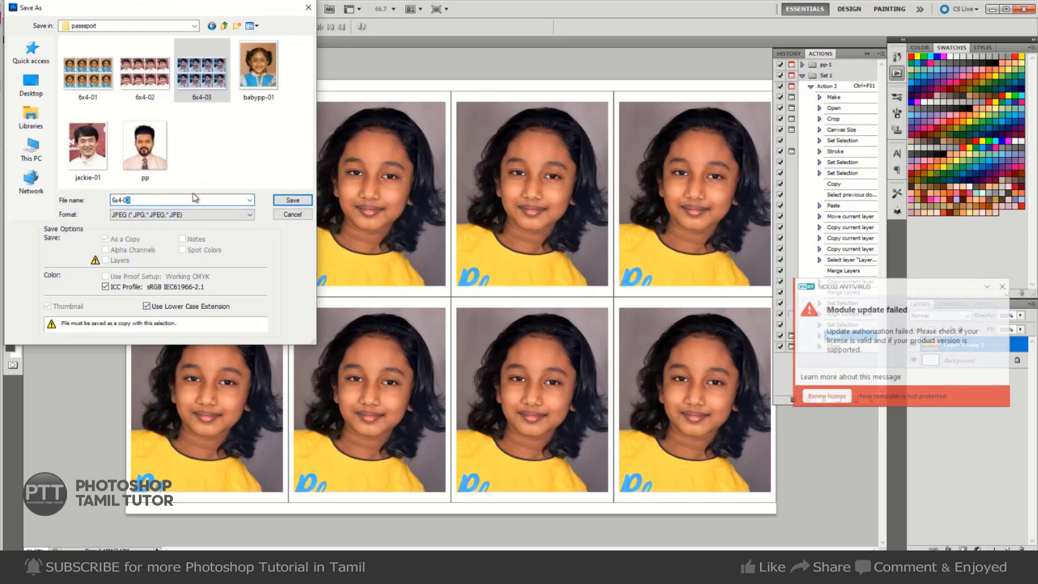
{"action": "type", "text": "4"}
{"action": "key", "text": "Return"}
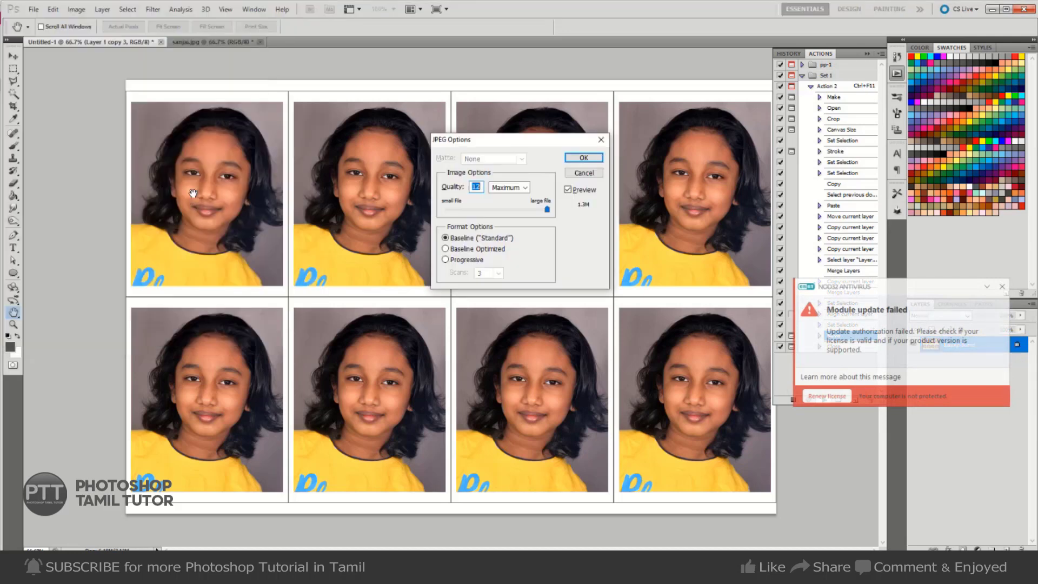
{"action": "key", "text": "Return"}
- Close Untitled-1 and sanjai.jpg without saving changes
{"action": "key", "text": "ctrl+w"}
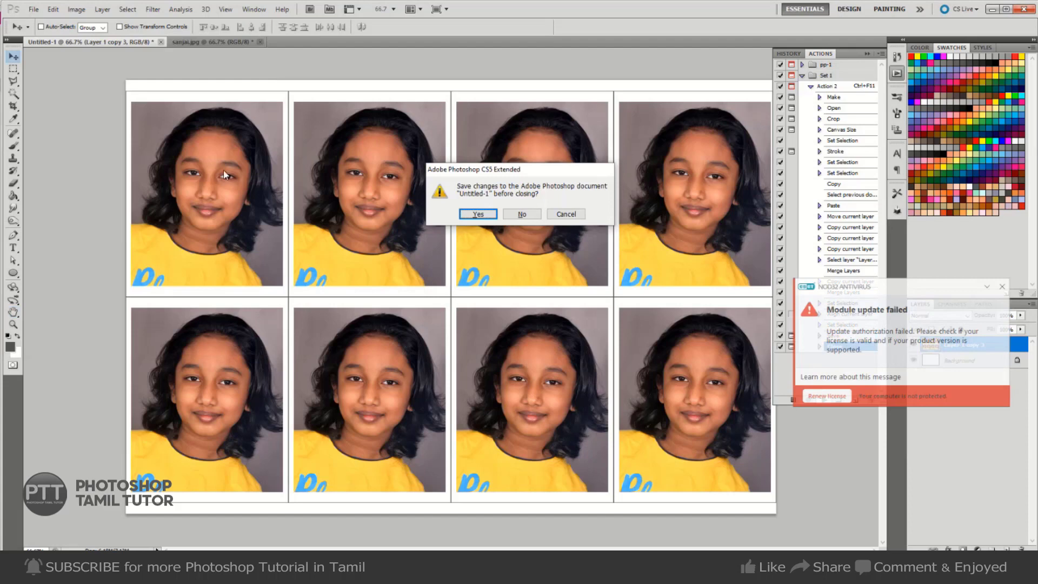
{"action": "left_click", "coordinate": [522, 219]}
{"action": "key", "text": "ctrl+w"}
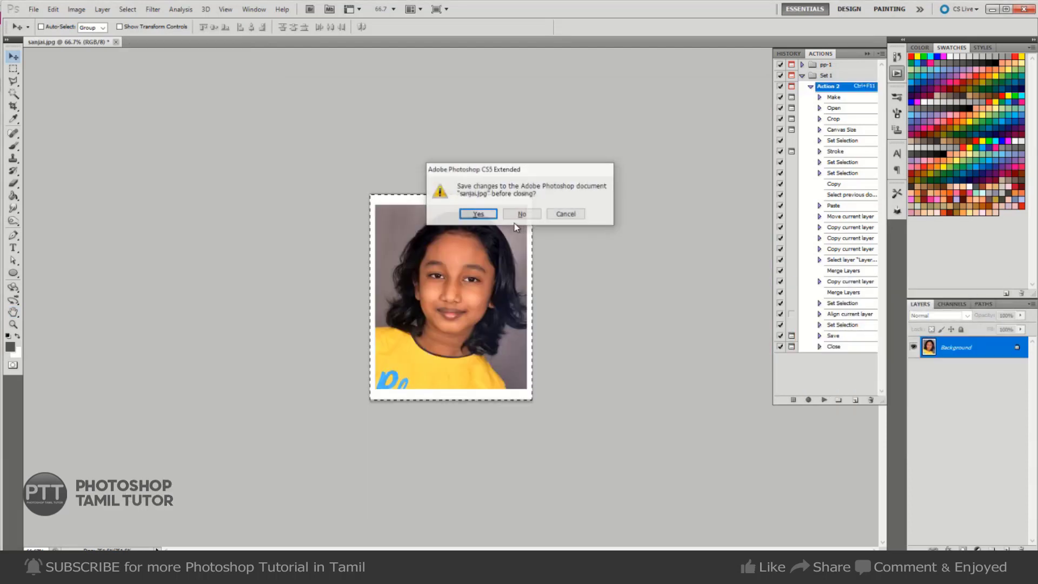
{"action": "left_click", "coordinate": [521, 213]}
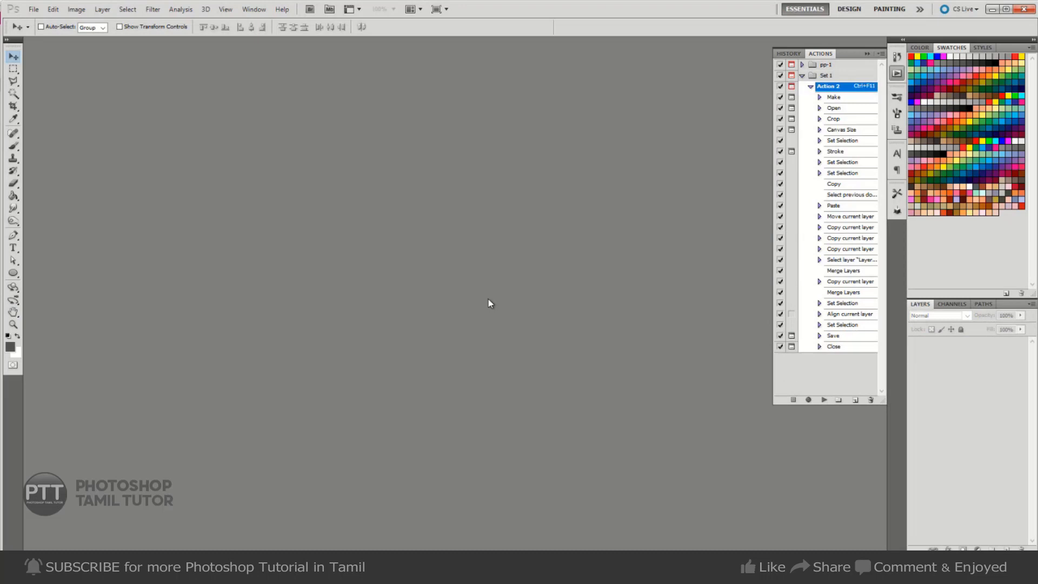
- Reopen 6x4-04 from the passport folder to check the eight portraits
{"action": "key", "text": "ctrl+o"}
{"action": "left_click", "coordinate": [90, 153]}
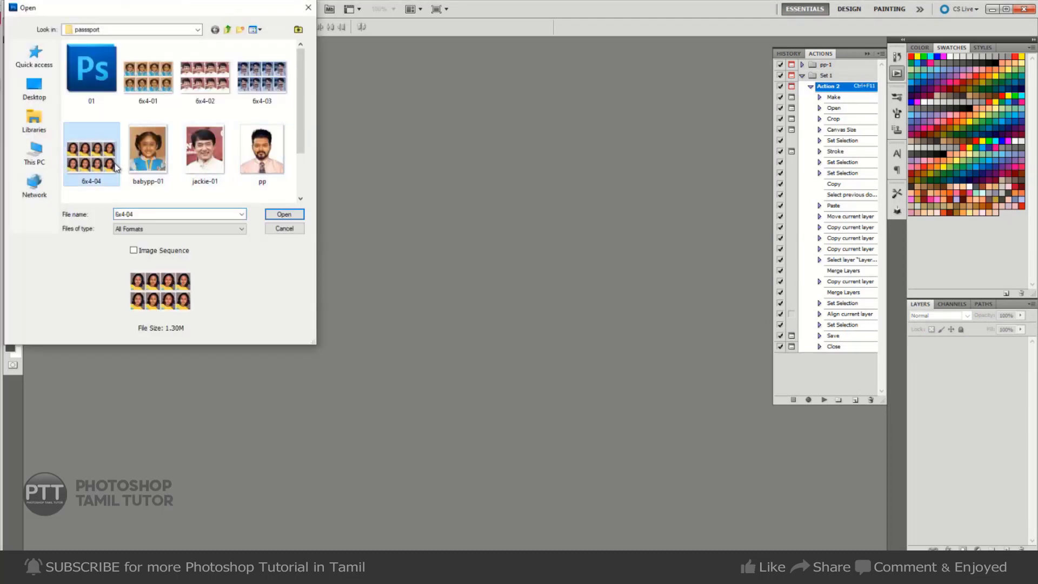
{"action": "key", "text": "Return"}
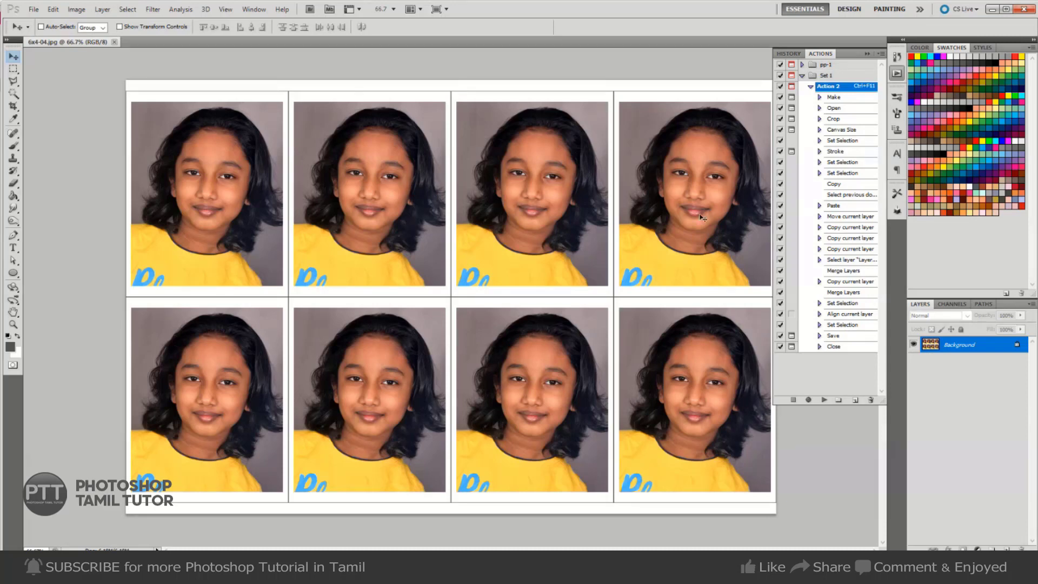
- Close the finished 6x4-04 photo sheet and dismiss the Open dialog
{"action": "left_click", "coordinate": [847, 208]}
{"action": "key", "text": "ctrl+w"}
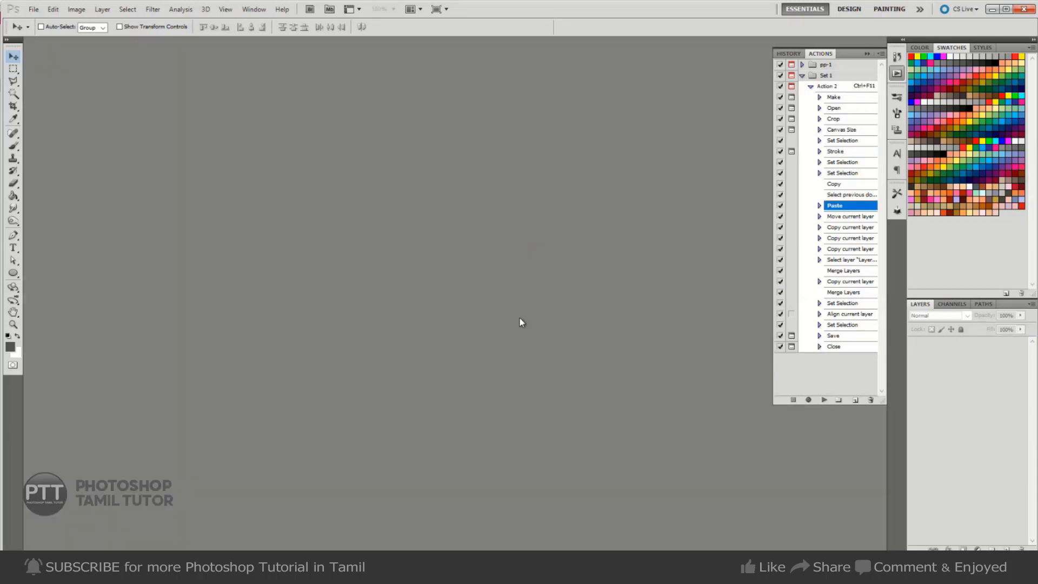
{"action": "key", "text": "ctrl+o"}
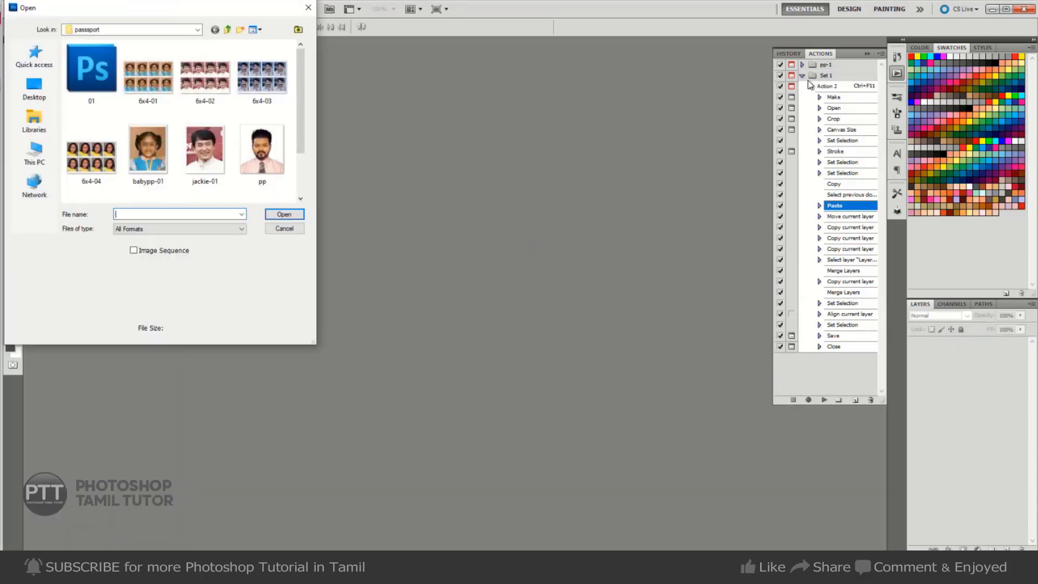
{"action": "key", "text": "Escape"}
- Collapse Set 1 and start a new action set named pp-colorcorrection6x4-1
{"action": "left_click", "coordinate": [803, 76]}
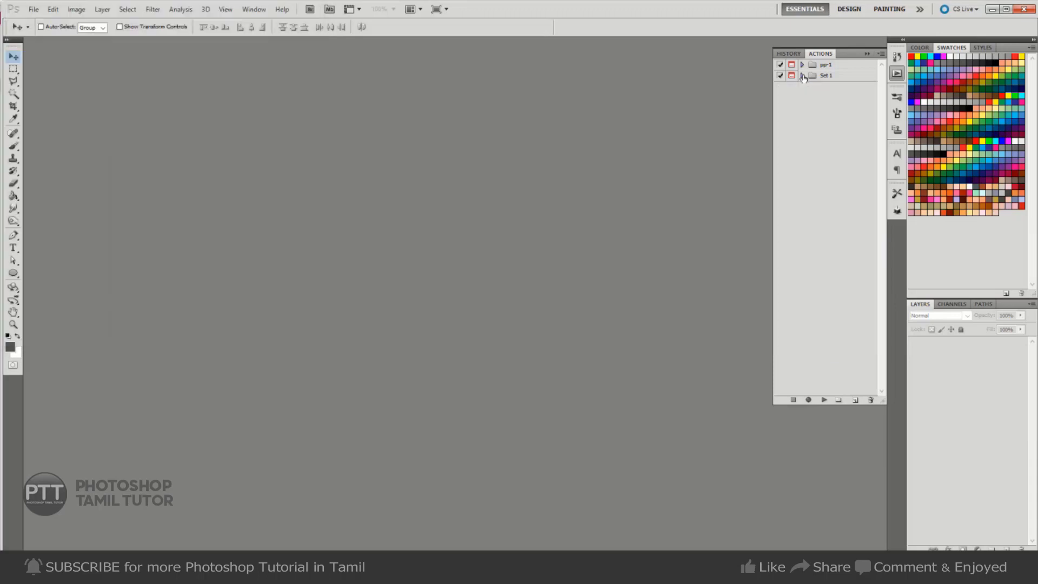
{"action": "left_click", "coordinate": [805, 76]}
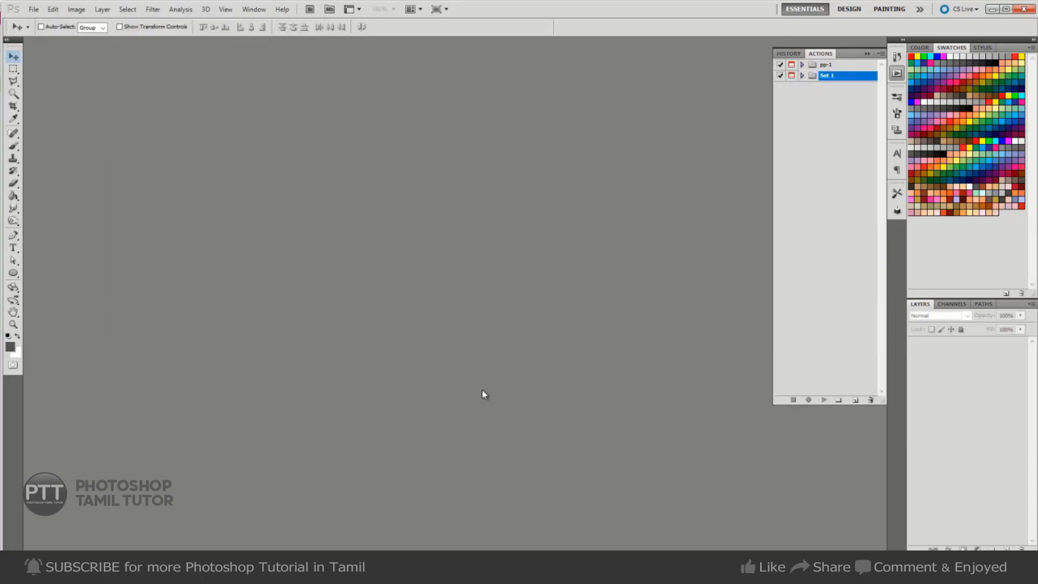
{"action": "left_click", "coordinate": [816, 157]}
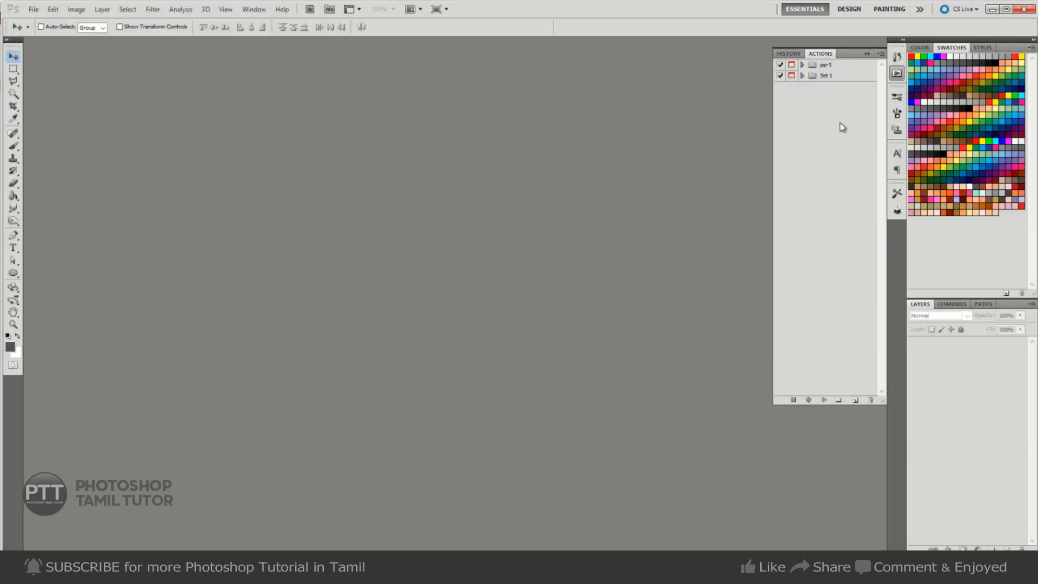
{"action": "left_click", "coordinate": [880, 53]}
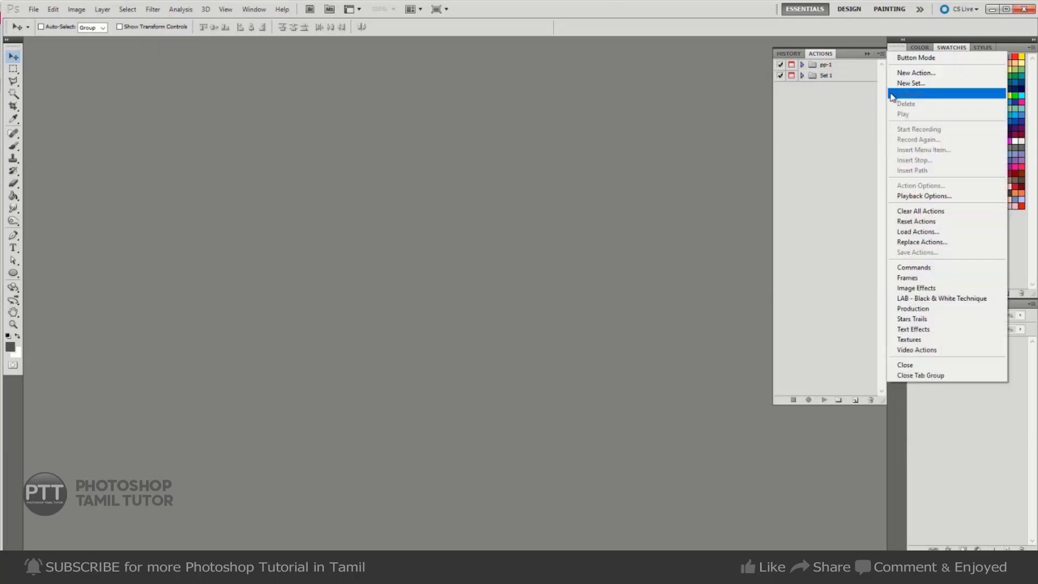
{"action": "left_click", "coordinate": [909, 84]}
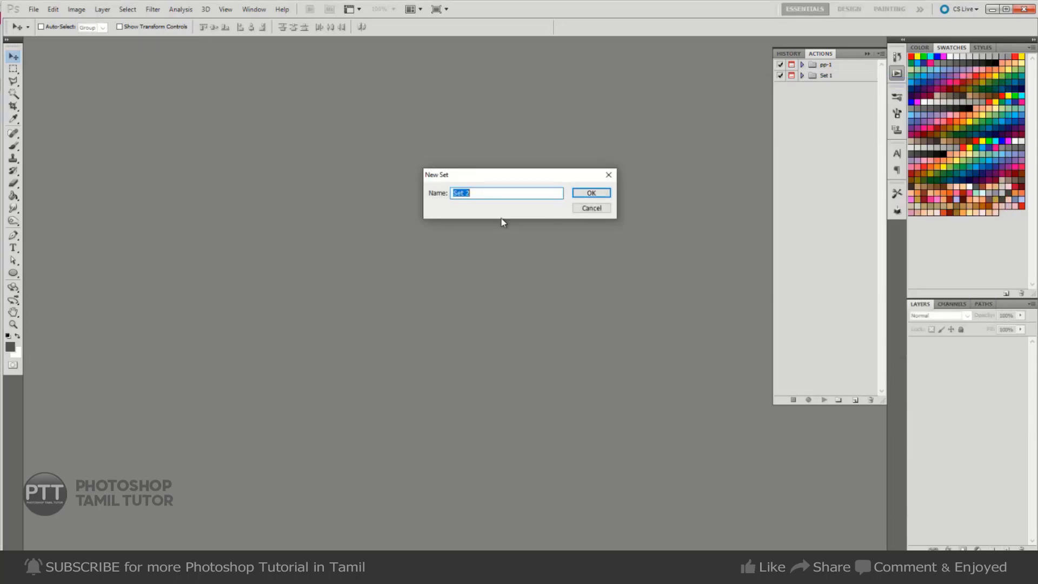
{"action": "type", "text": "pp-colorcorrection6x4-1"}
- Confirm the set, then begin recording Action 3 with a Shift+F12 shortcut and yellow label
{"action": "key", "text": "Return"}
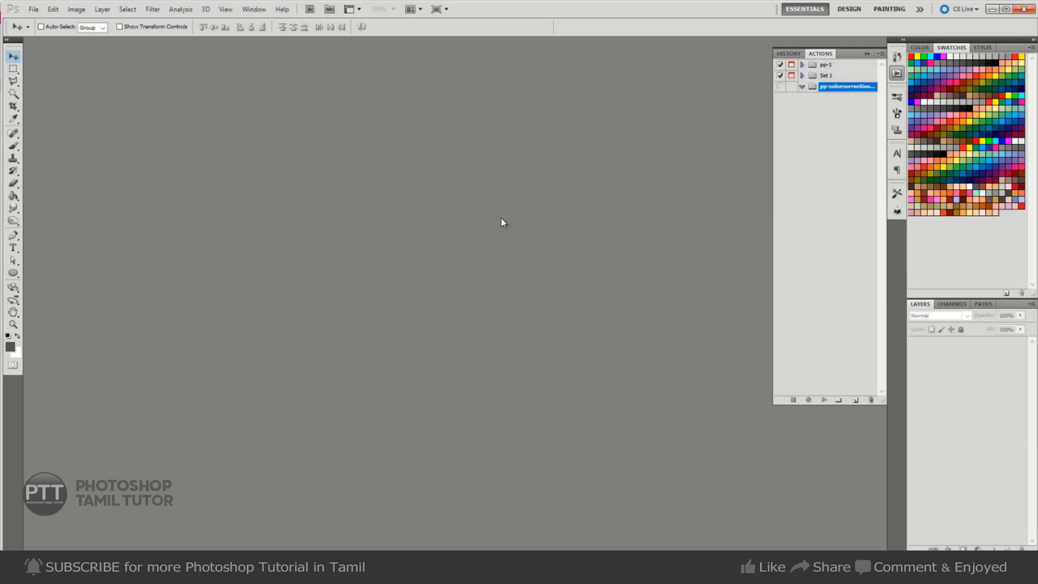
{"action": "left_click", "coordinate": [881, 53]}
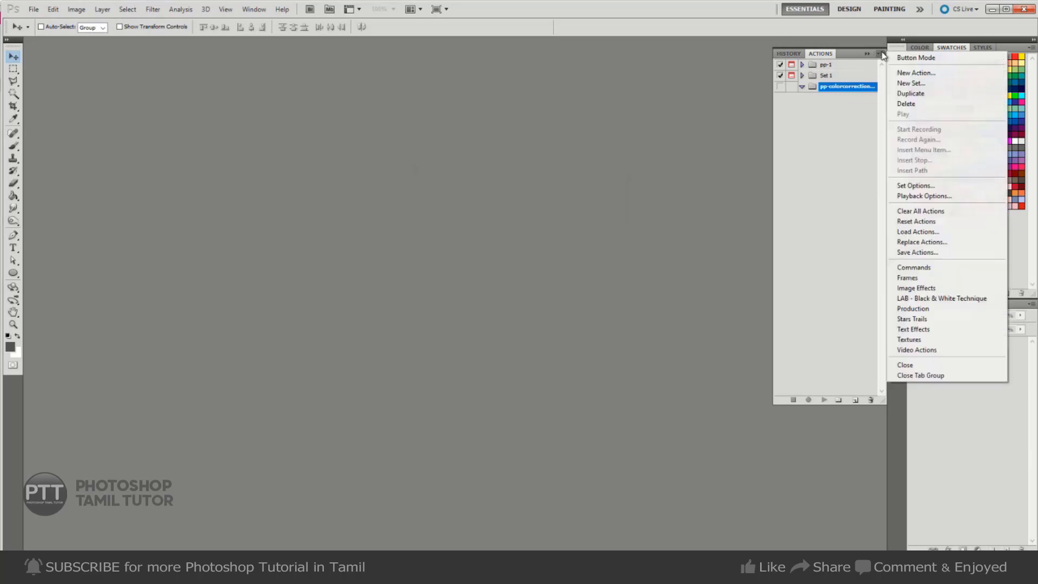
{"action": "left_click", "coordinate": [922, 71]}
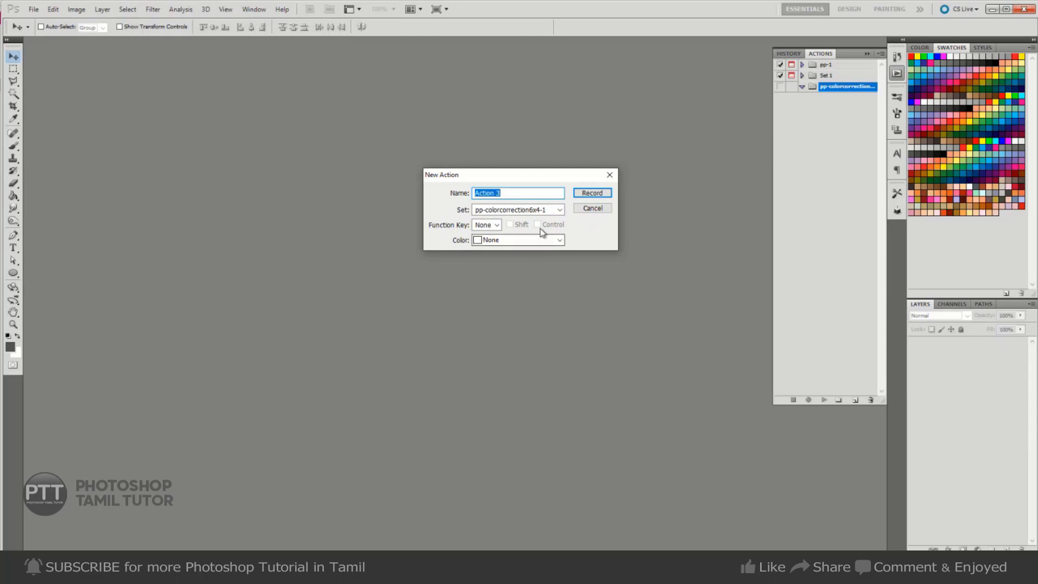
{"action": "left_click", "coordinate": [497, 225]}
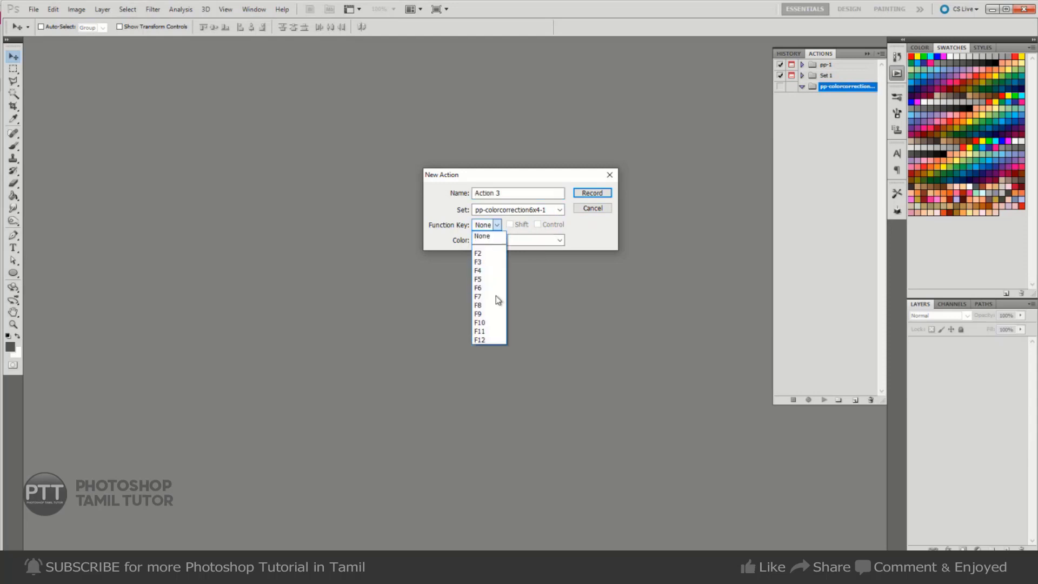
{"action": "left_click", "coordinate": [493, 341]}
{"action": "left_click", "coordinate": [518, 227]}
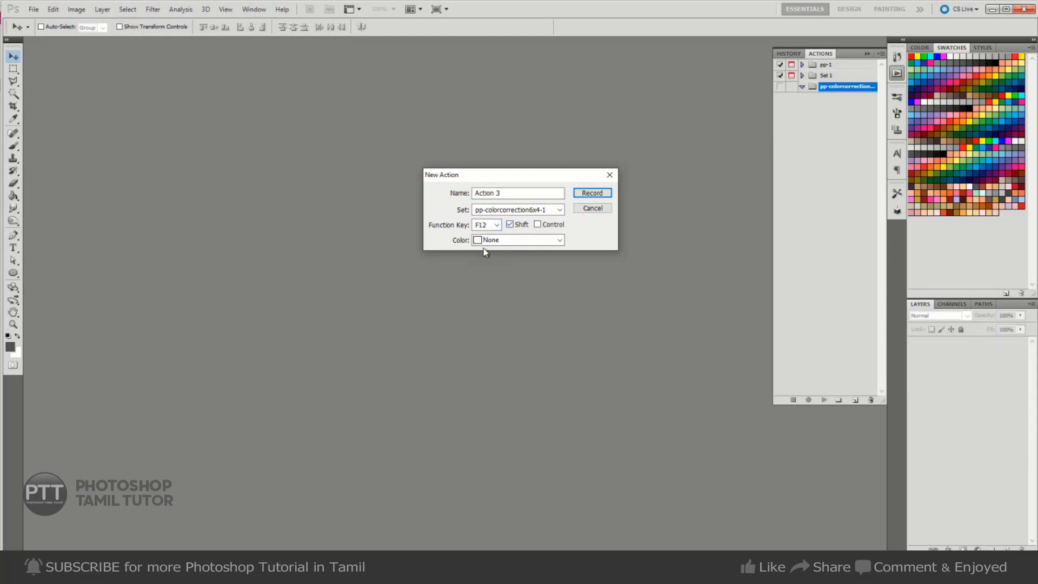
{"action": "left_click", "coordinate": [560, 239]}
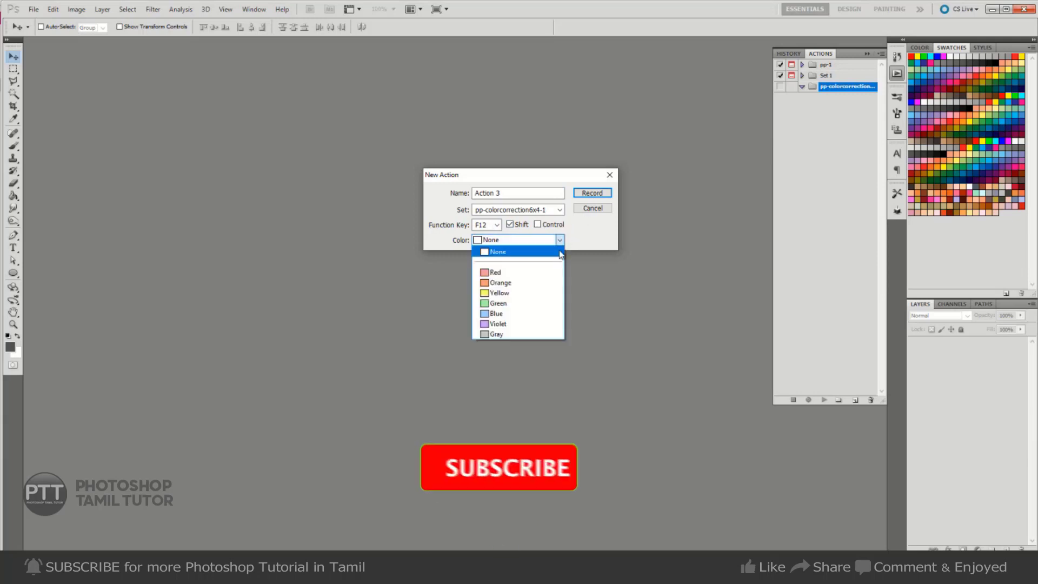
{"action": "left_click", "coordinate": [529, 292]}
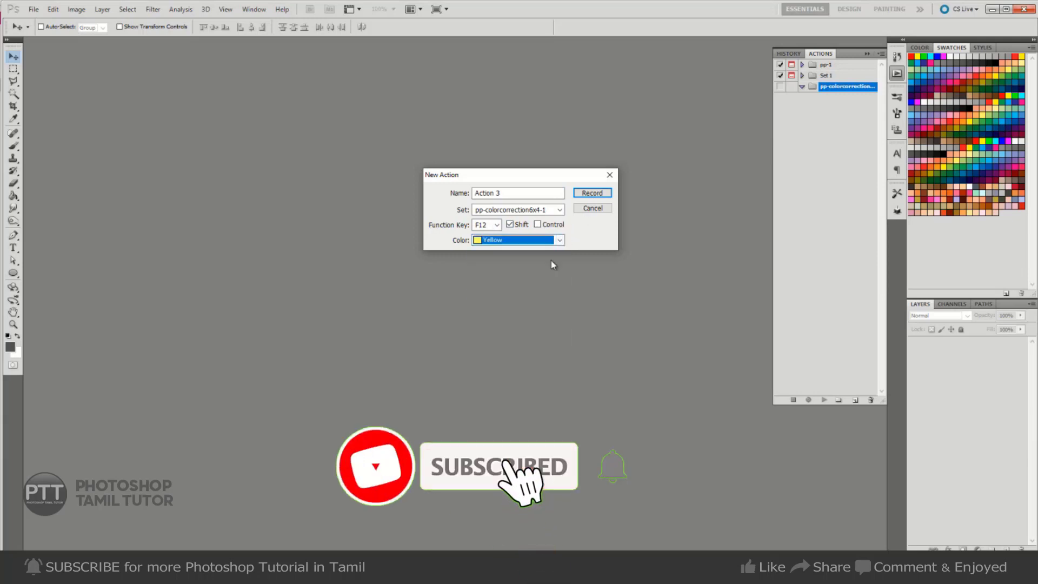
{"action": "left_click", "coordinate": [602, 194]}
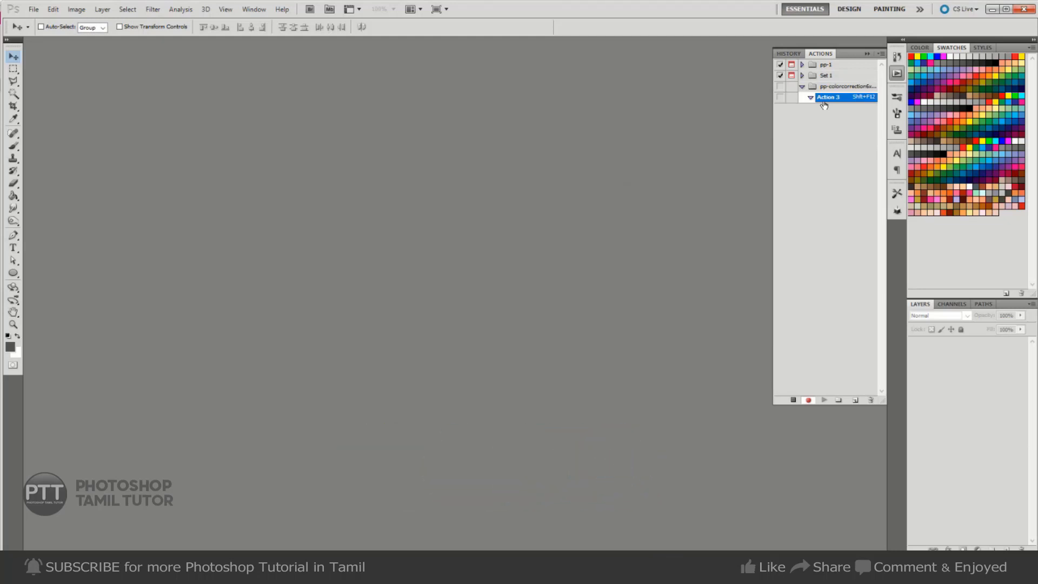
- Open the 'sneha copy' portrait JPG from the Desktop
{"action": "key", "text": "ctrl+o"}
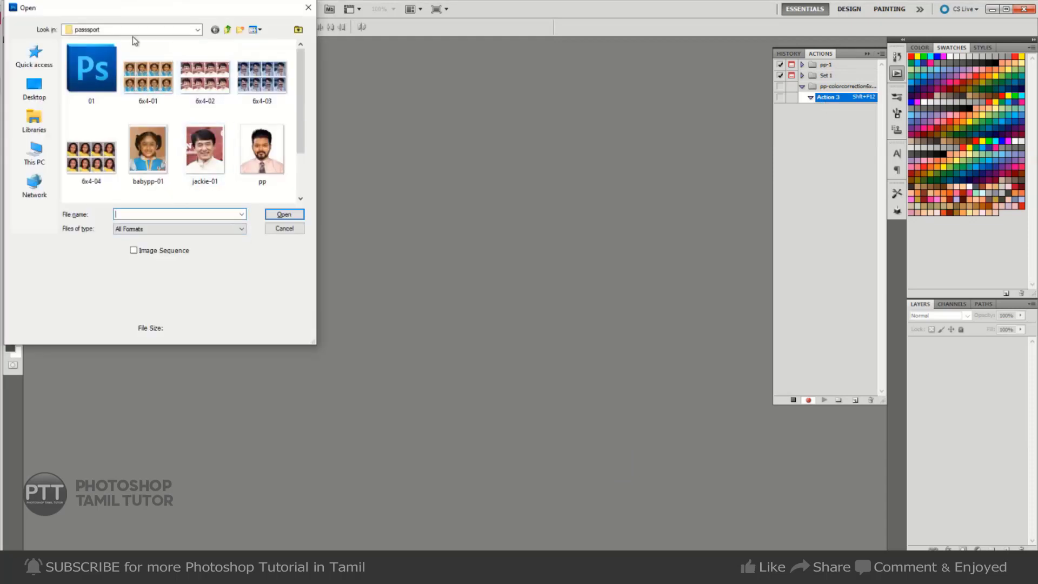
{"action": "left_click", "coordinate": [34, 88]}
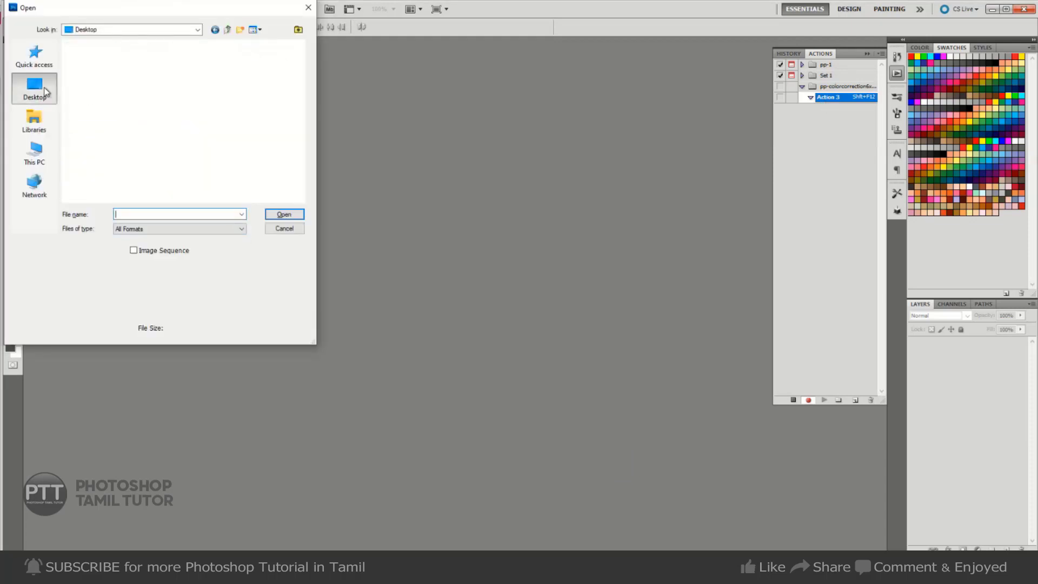
{"action": "scroll", "coordinate": [268, 133], "scroll_direction": "down", "scroll_amount": 3}
{"action": "scroll", "coordinate": [268, 132], "scroll_direction": "down", "scroll_amount": 3}
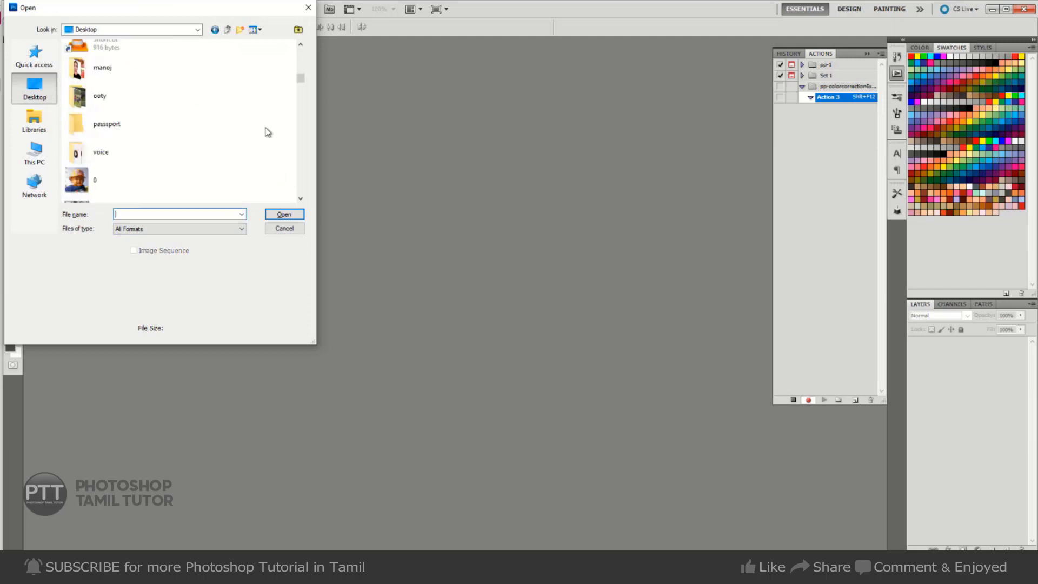
{"action": "scroll", "coordinate": [268, 133], "scroll_direction": "down", "scroll_amount": 3}
{"action": "scroll", "coordinate": [268, 132], "scroll_direction": "down", "scroll_amount": 3}
{"action": "scroll", "coordinate": [268, 132], "scroll_direction": "down", "scroll_amount": 5}
{"action": "scroll", "coordinate": [268, 132], "scroll_direction": "down", "scroll_amount": 5}
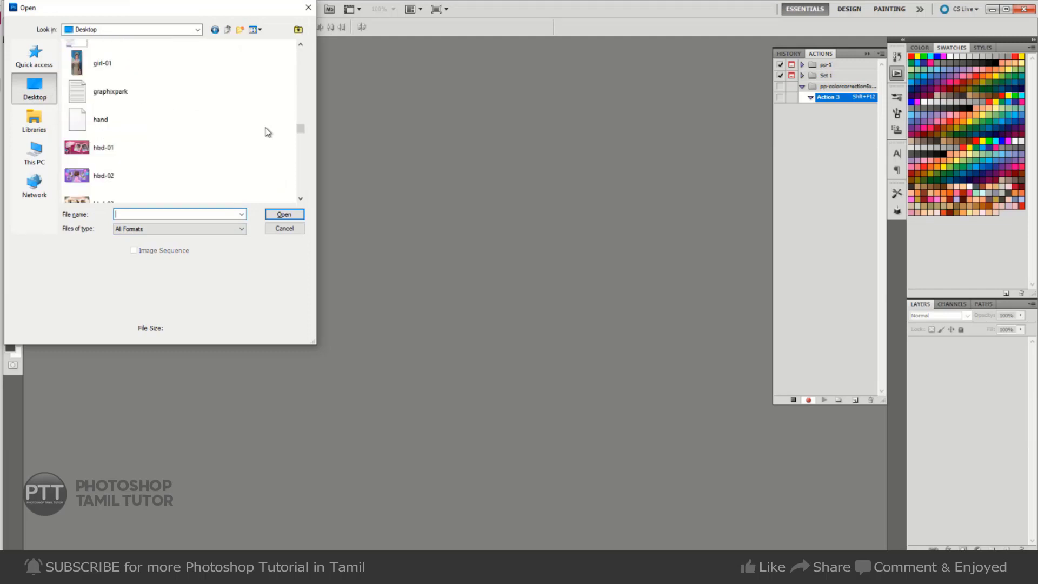
{"action": "scroll", "coordinate": [268, 133], "scroll_direction": "down", "scroll_amount": 5}
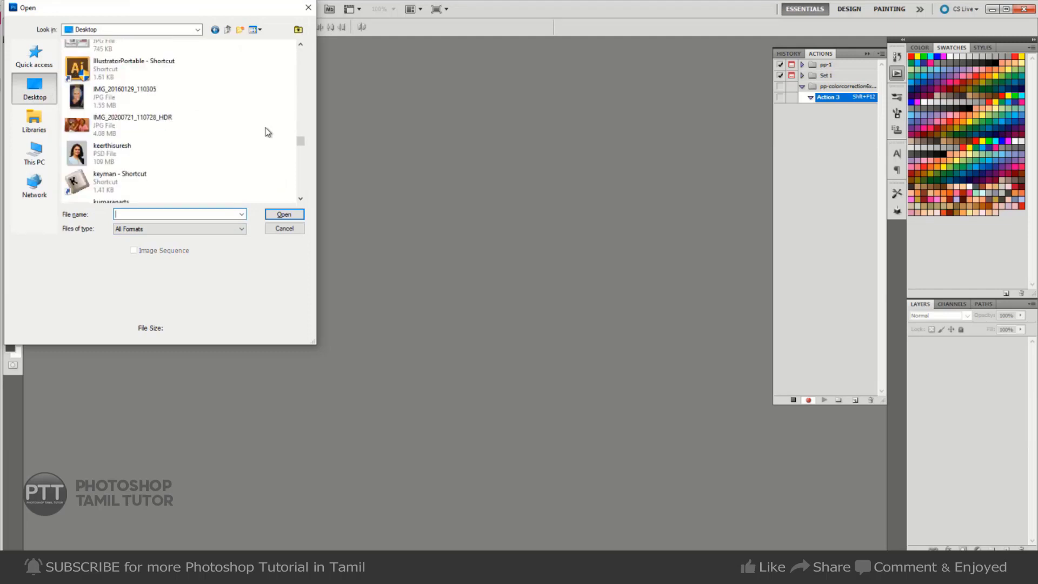
{"action": "scroll", "coordinate": [267, 133], "scroll_direction": "down", "scroll_amount": 5}
{"action": "scroll", "coordinate": [268, 133], "scroll_direction": "down", "scroll_amount": 5}
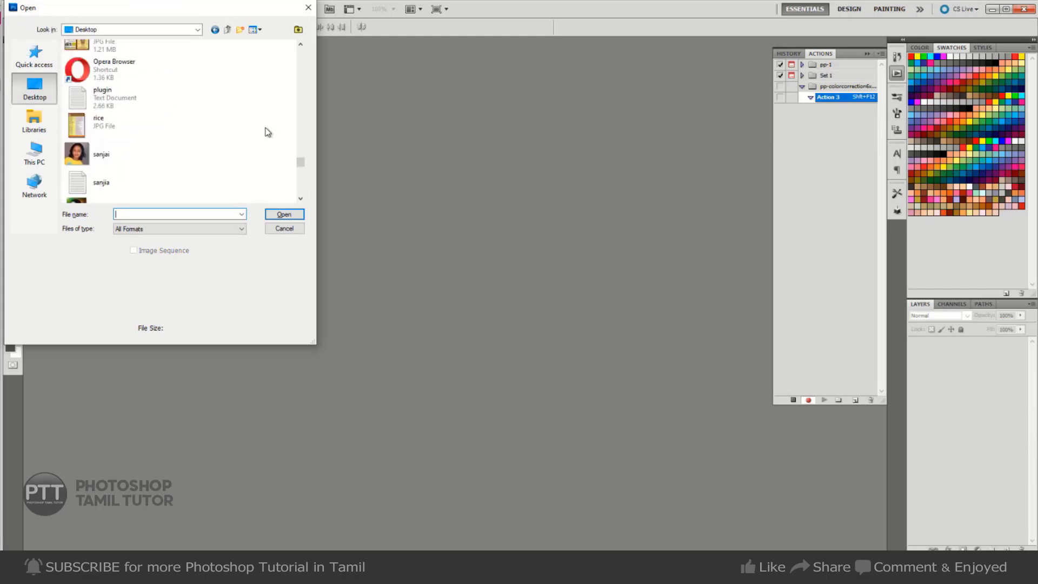
{"action": "scroll", "coordinate": [268, 132], "scroll_direction": "down", "scroll_amount": 5}
{"action": "scroll", "coordinate": [267, 133], "scroll_direction": "down", "scroll_amount": 5}
{"action": "scroll", "coordinate": [268, 132], "scroll_direction": "down", "scroll_amount": 5}
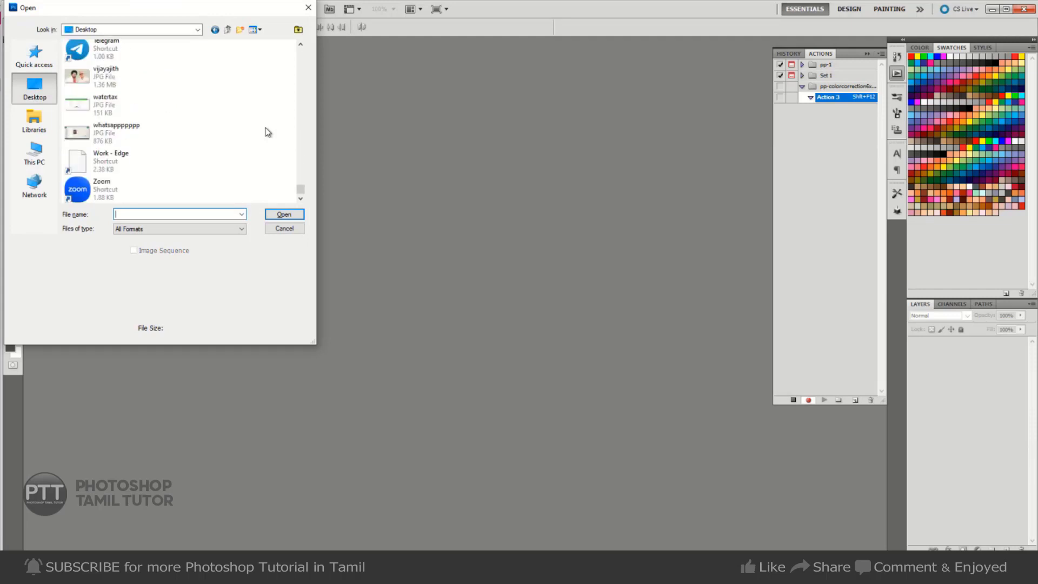
{"action": "left_click_drag", "start_coordinate": [300, 191], "coordinate": [301, 178]}
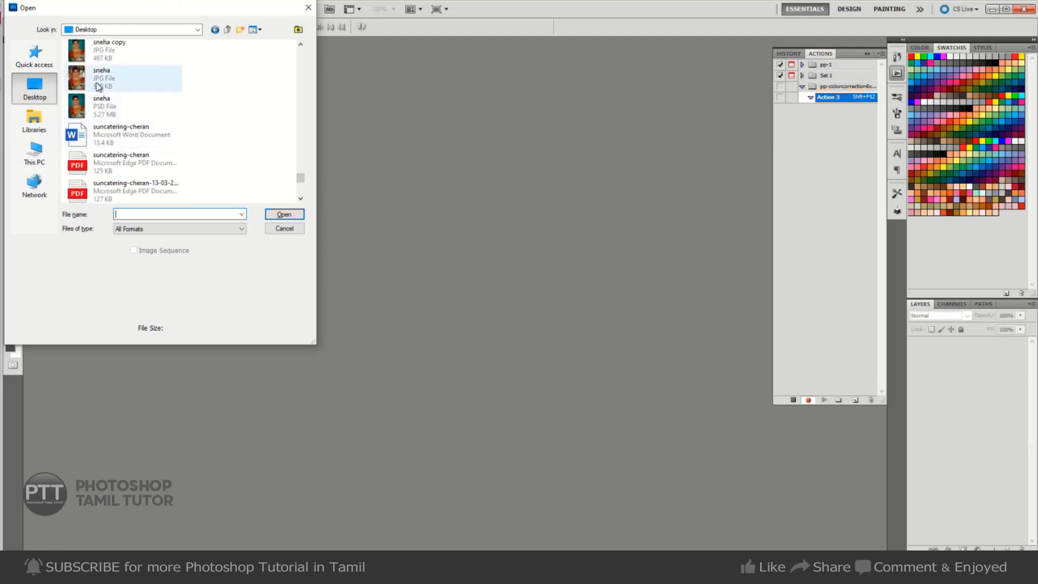
{"action": "left_click", "coordinate": [99, 86]}
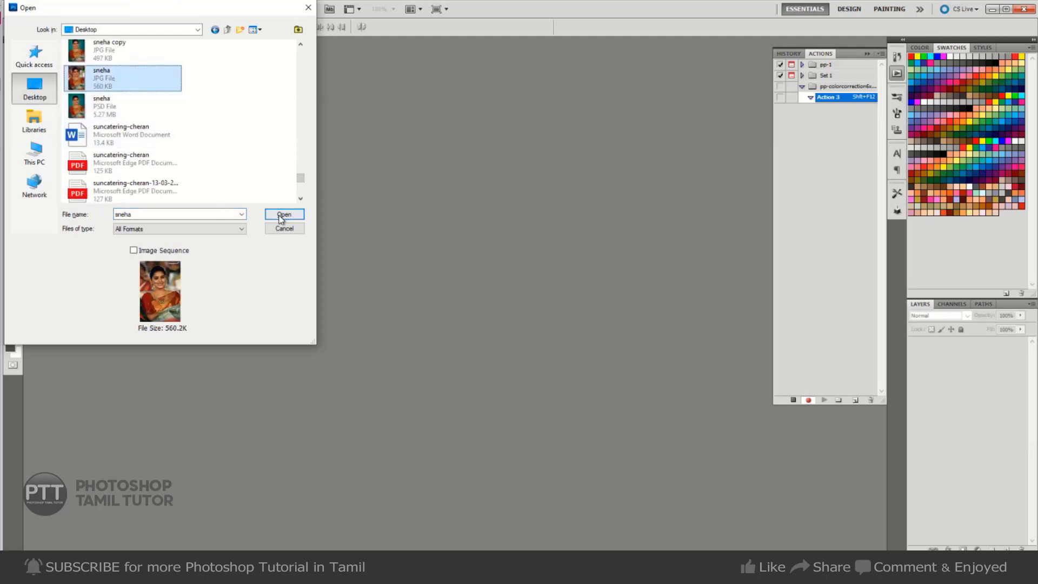
{"action": "left_click", "coordinate": [110, 49]}
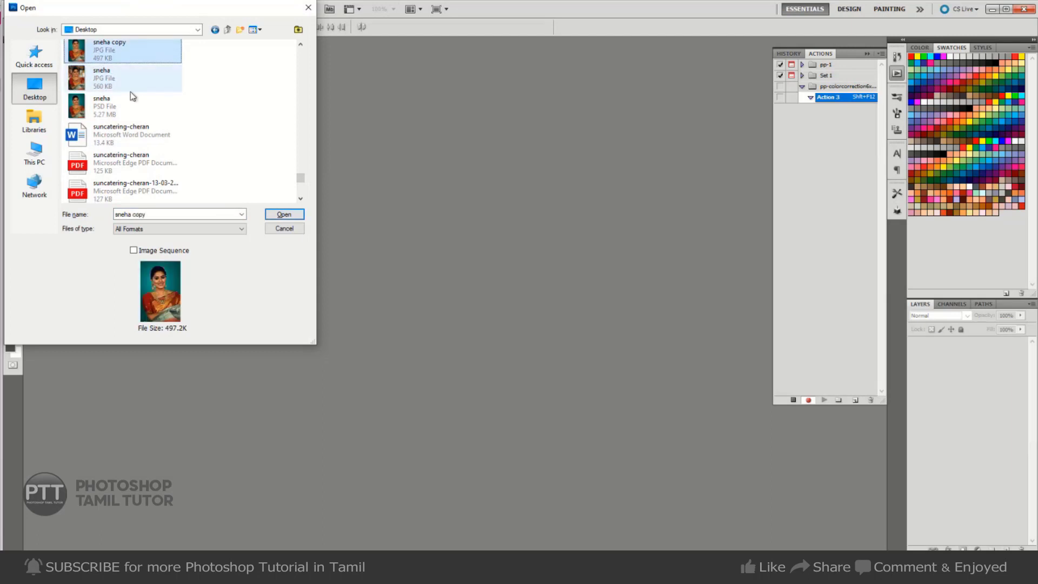
{"action": "left_click", "coordinate": [284, 214]}
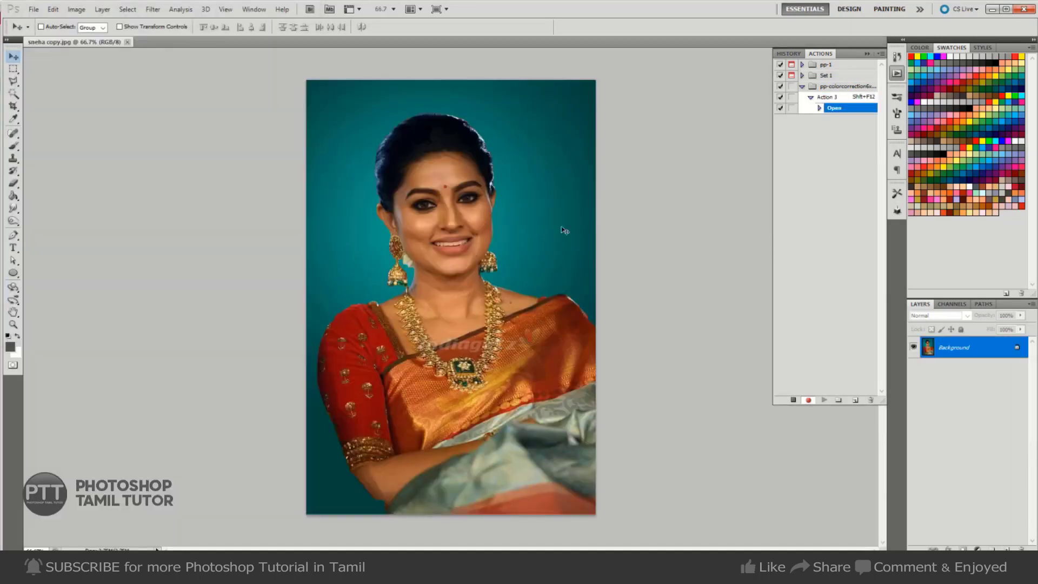
- Lasso-select the woman's head and shoulders and feather the selection
{"action": "key", "text": "l"}
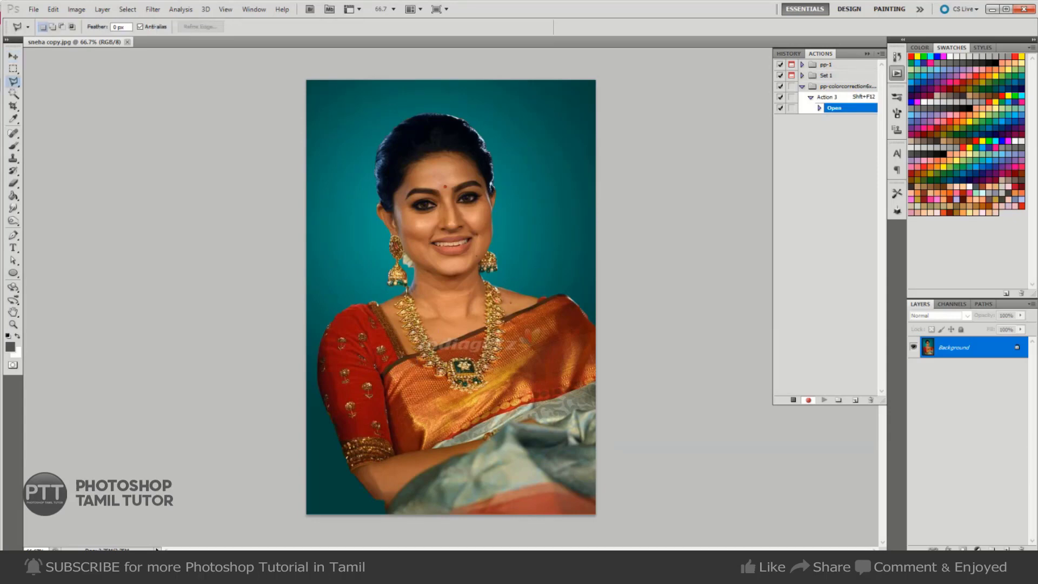
{"action": "left_click_drag", "start_coordinate": [391, 199], "coordinate": [449, 346]}
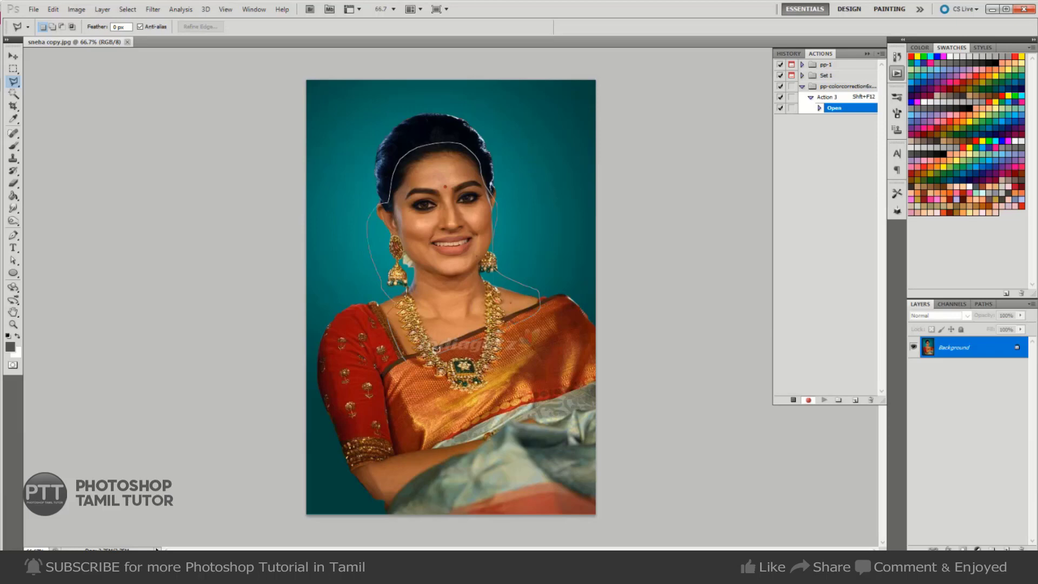
{"action": "double_click", "coordinate": [449, 346]}
{"action": "right_click", "coordinate": [463, 251]}
{"action": "left_click", "coordinate": [530, 279]}
{"action": "type", "text": "45"}
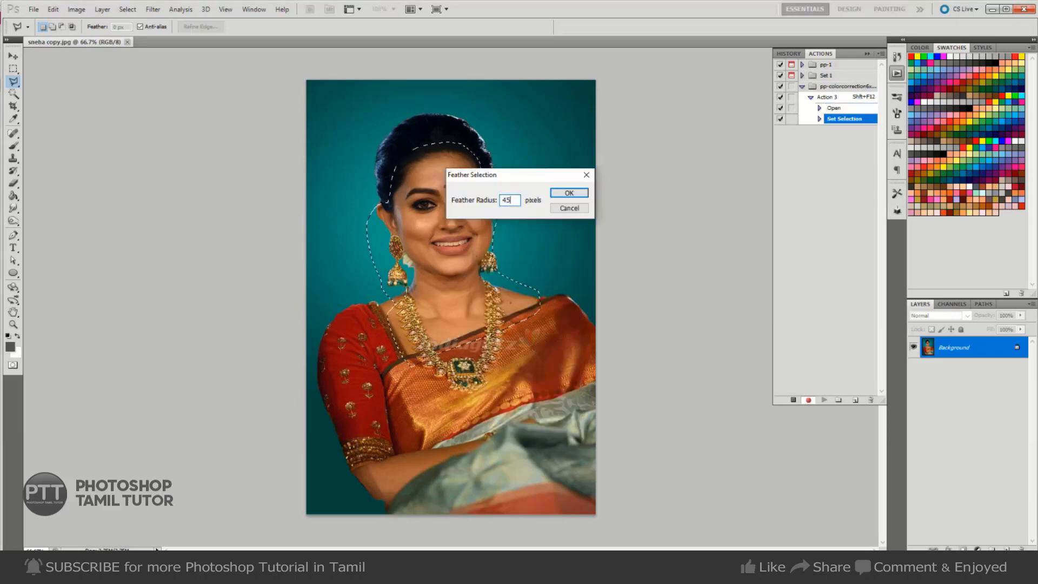
{"action": "key", "text": "Return"}
- Apply Levels with white input 215 and adjusted Red and Blue midtones, then deselect
{"action": "key", "text": "ctrl+l"}
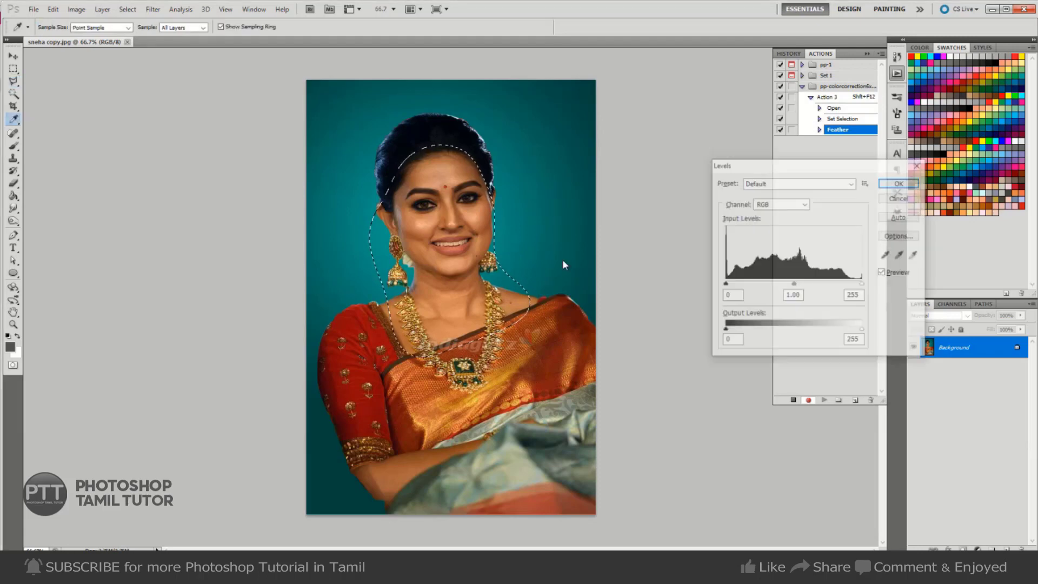
{"action": "left_click_drag", "start_coordinate": [862, 284], "coordinate": [781, 283]}
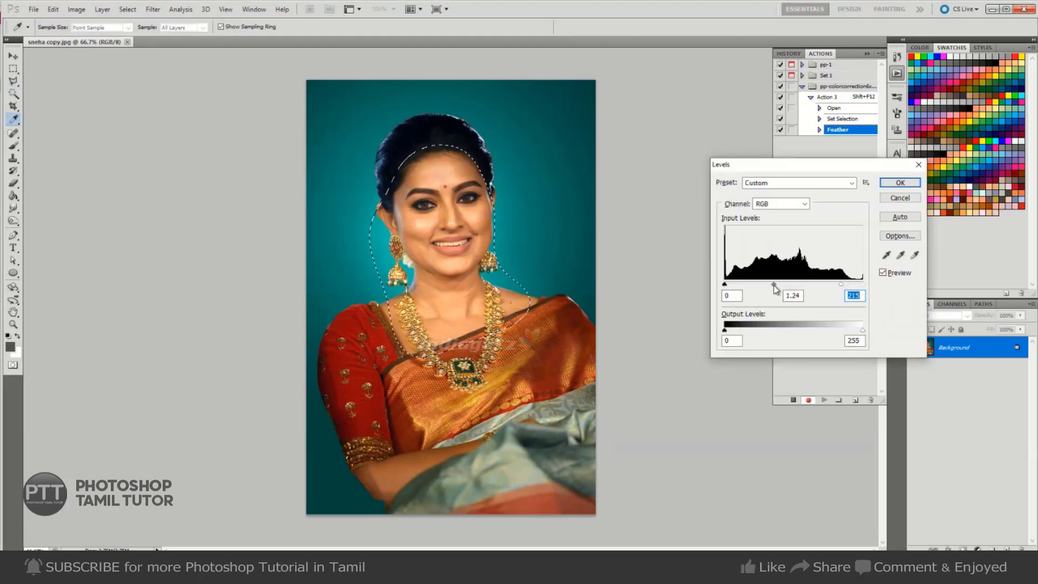
{"action": "left_click", "coordinate": [780, 204]}
{"action": "left_click", "coordinate": [773, 221]}
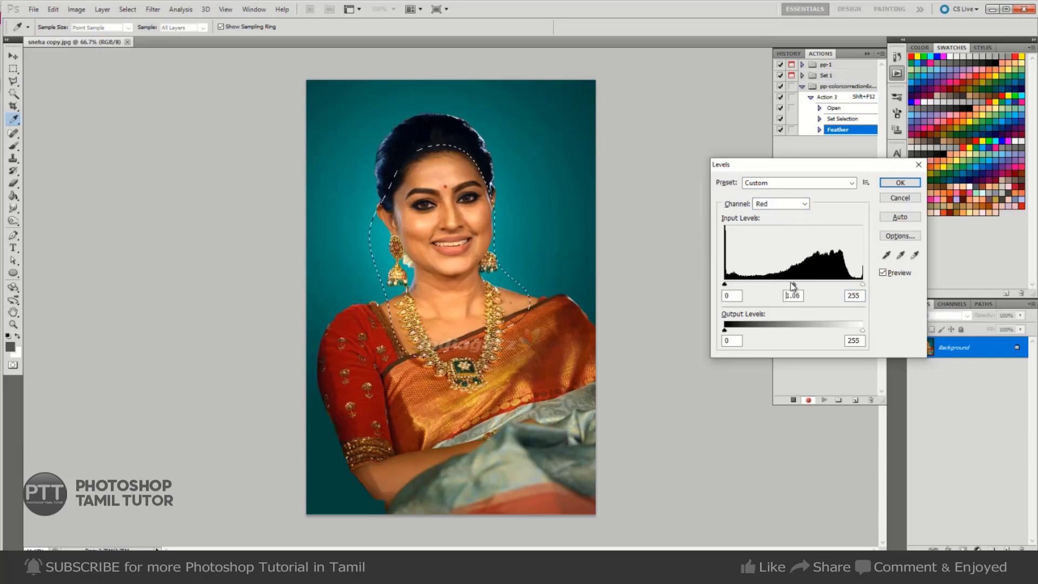
{"action": "left_click_drag", "start_coordinate": [791, 284], "coordinate": [804, 283]}
{"action": "left_click", "coordinate": [798, 204]}
{"action": "left_click", "coordinate": [794, 233]}
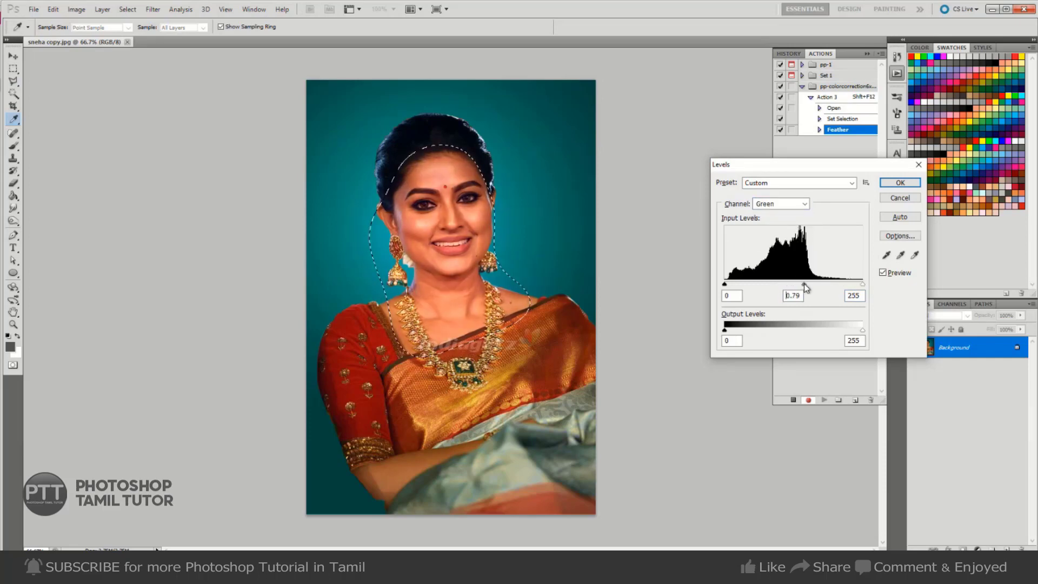
{"action": "left_click", "coordinate": [797, 203]}
{"action": "left_click", "coordinate": [795, 244]}
{"action": "left_click_drag", "start_coordinate": [794, 285], "coordinate": [791, 284]}
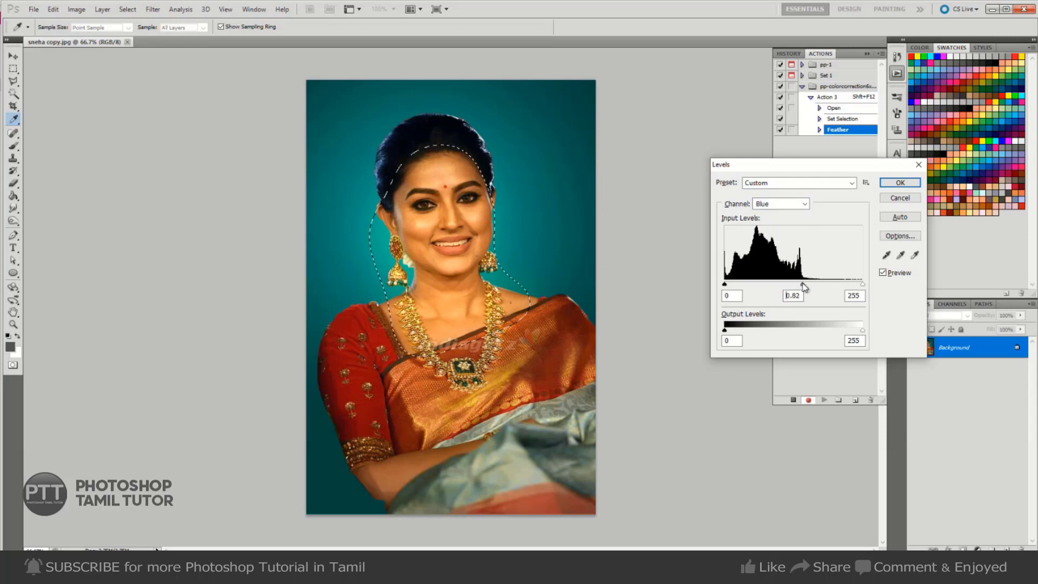
{"action": "left_click", "coordinate": [898, 184]}
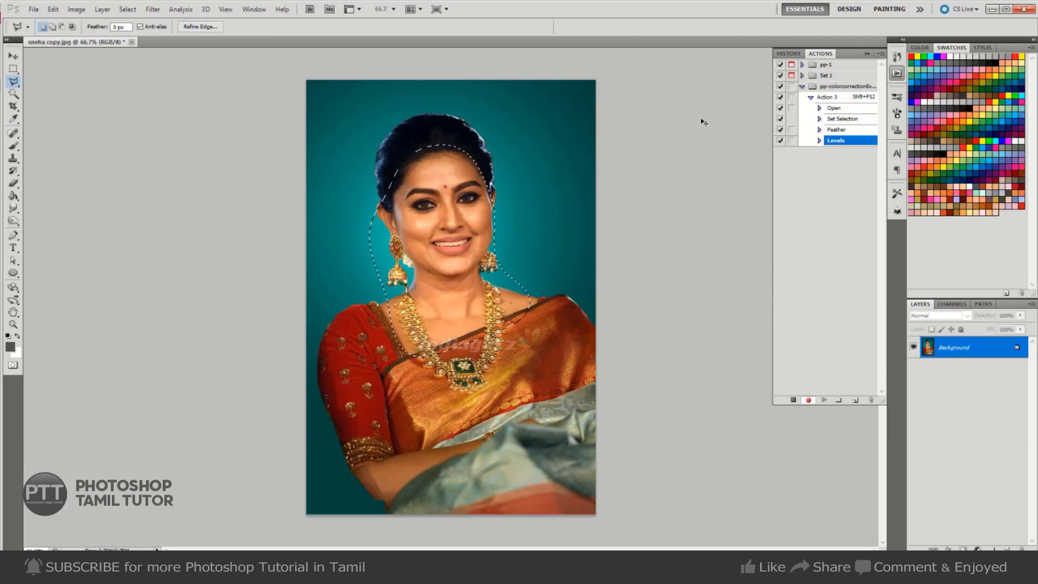
{"action": "key", "text": "ctrl+d"}
- Crop around the head and chest at 1.4 x 1.7 inches, 300 ppi, and check Image Size
{"action": "key", "text": "c"}
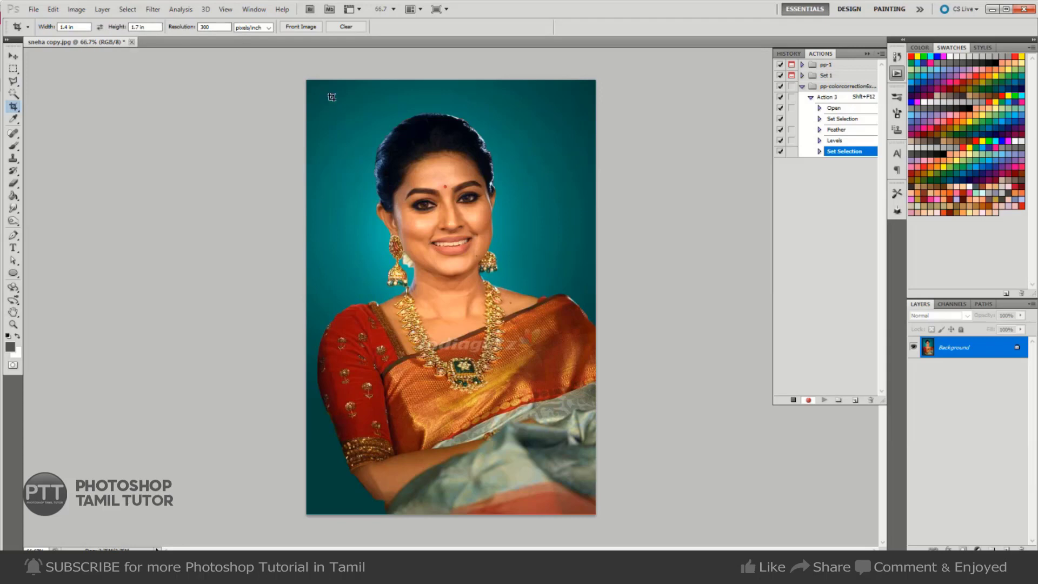
{"action": "mouse_move", "coordinate": [323, 89]}
{"action": "left_mouse_down"}
{"action": "mouse_move", "coordinate": [576, 437]}
{"action": "mouse_move", "coordinate": [566, 435]}
{"action": "left_mouse_up"}
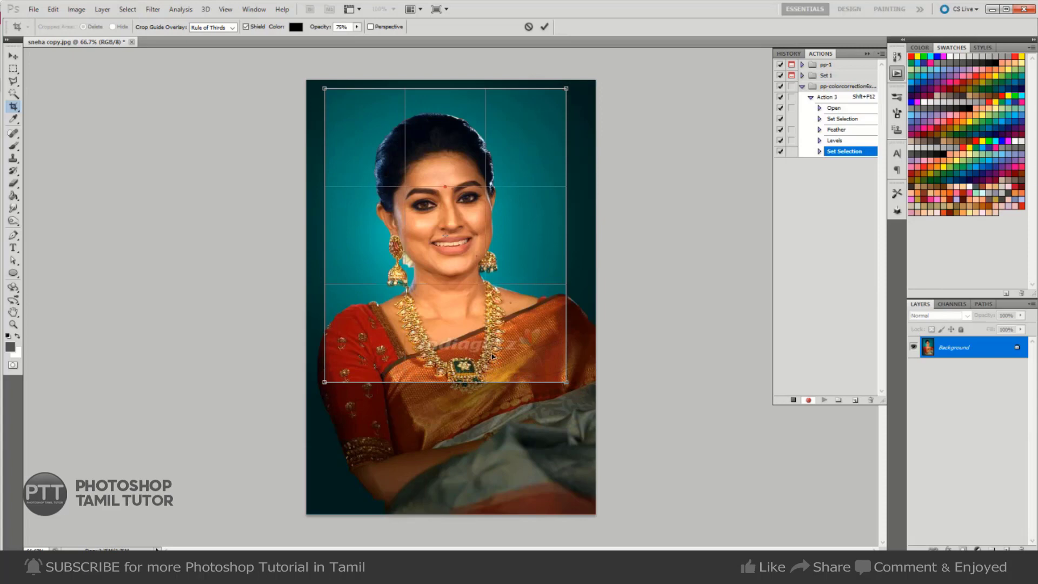
{"action": "key", "text": "Return"}
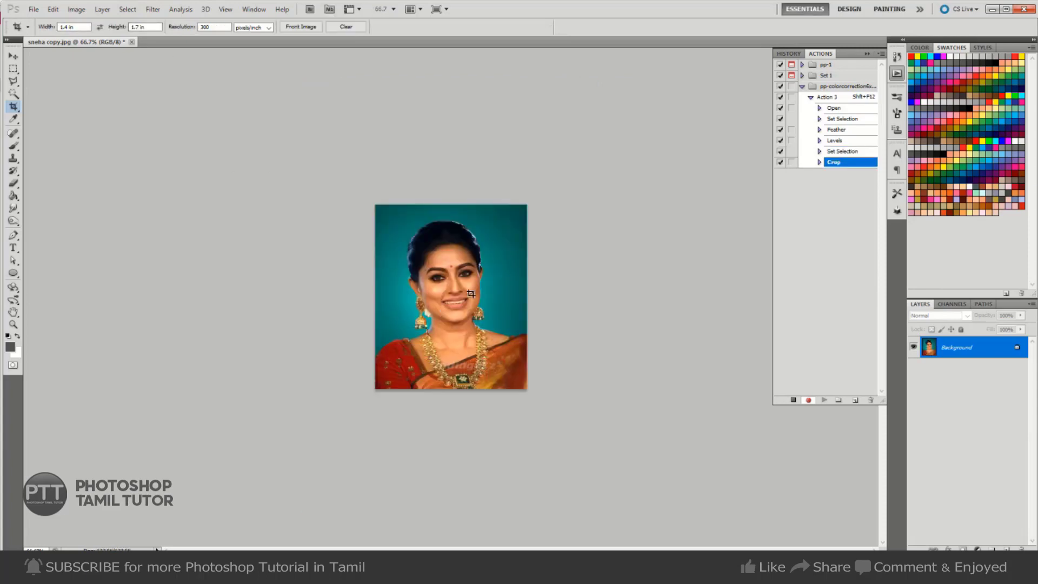
{"action": "key", "text": "ctrl+alt+i"}
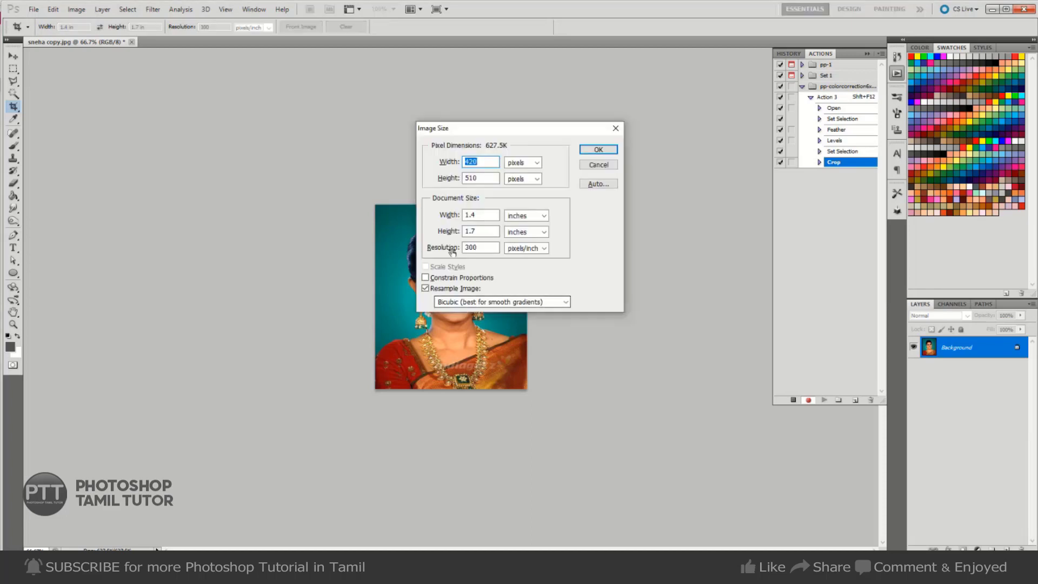
{"action": "left_click", "coordinate": [598, 165]}
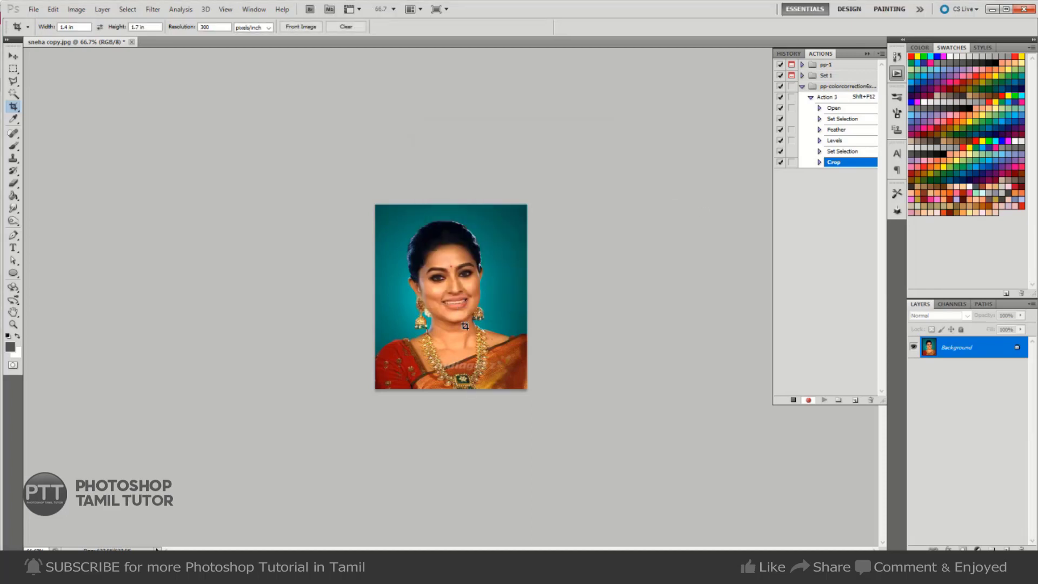
{"action": "left_click", "coordinate": [76, 9]}
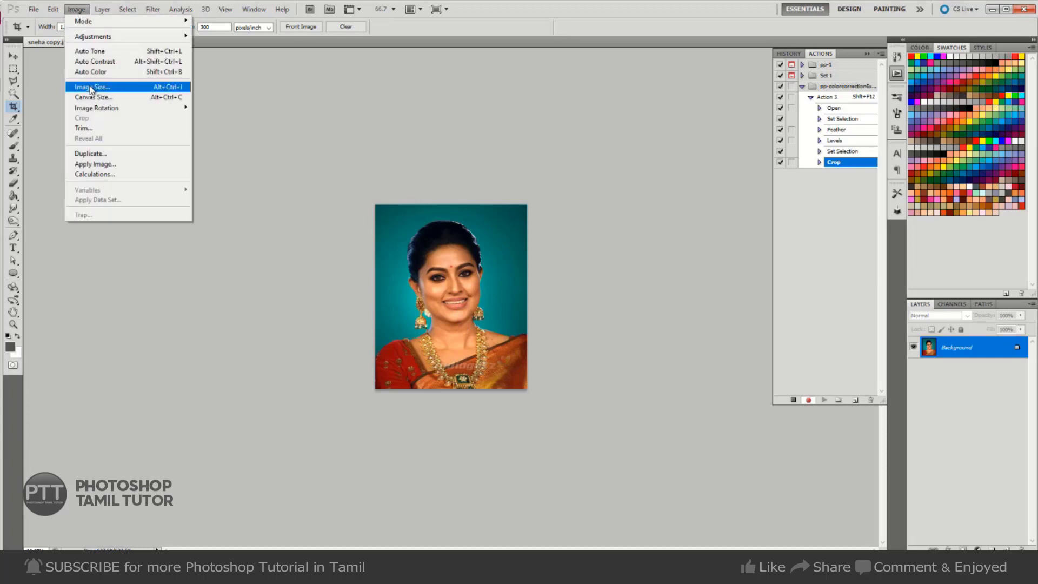
- Enlarge the canvas to 1.5 x 1.9 inches to add a white border
{"action": "left_click", "coordinate": [100, 99]}
{"action": "mouse_move", "coordinate": [501, 199]}
{"action": "left_mouse_down"}
{"action": "mouse_move", "coordinate": [534, 200]}
{"action": "mouse_move", "coordinate": [515, 214]}
{"action": "left_mouse_up"}
{"action": "type", "text": "5"}
{"action": "type", "text": "9"}
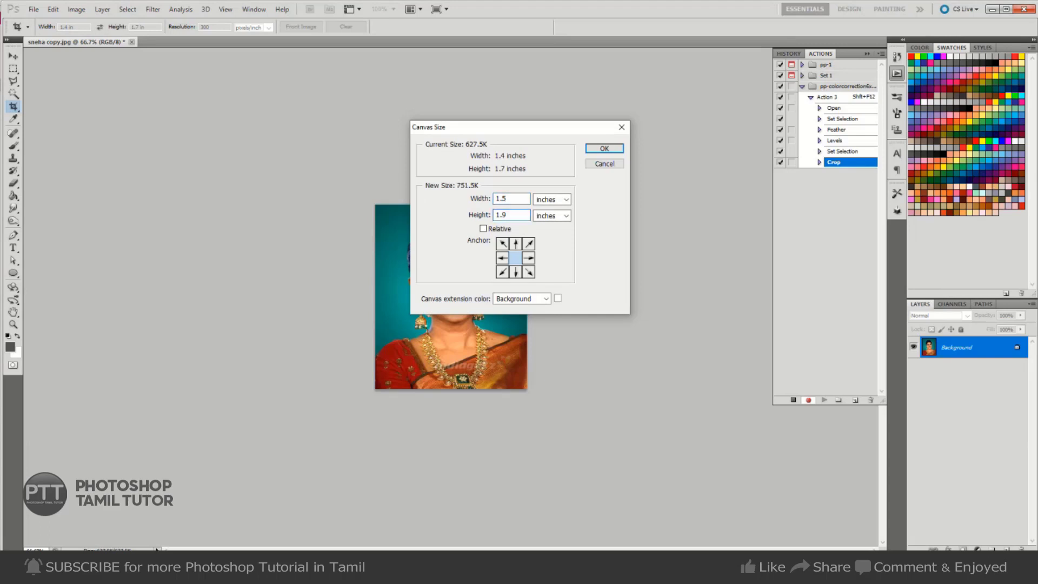
{"action": "left_click", "coordinate": [613, 151]}
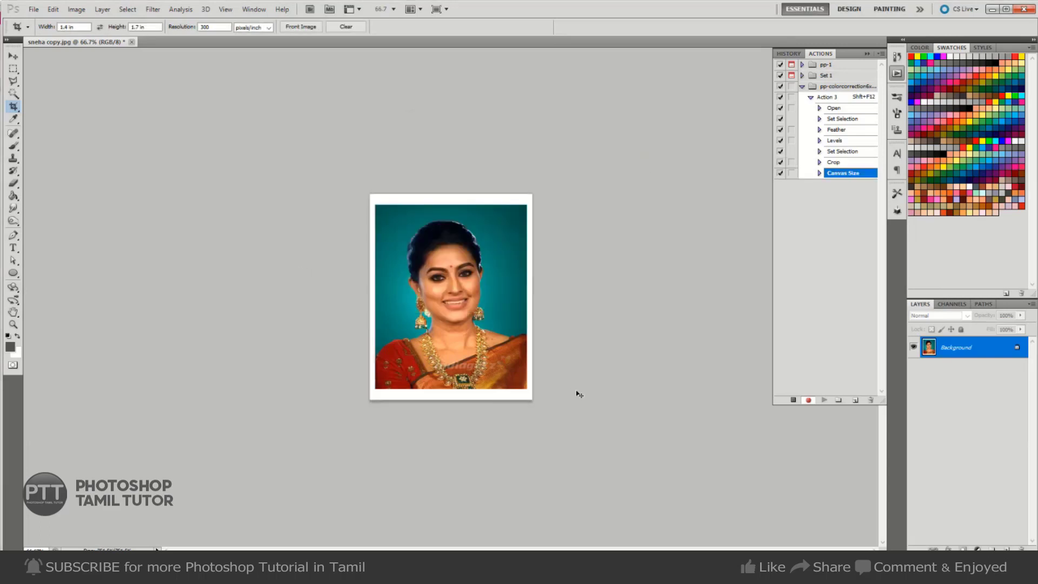
- Stroke the full canvas with a thin outline, then select all and copy the framed photo
{"action": "key", "text": "ctrl+a"}
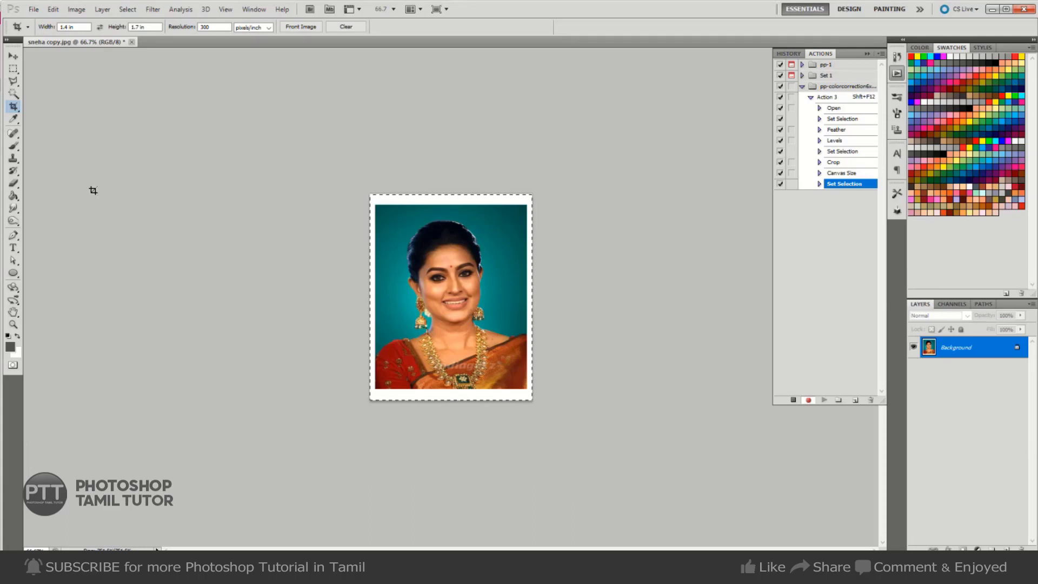
{"action": "left_click", "coordinate": [52, 9]}
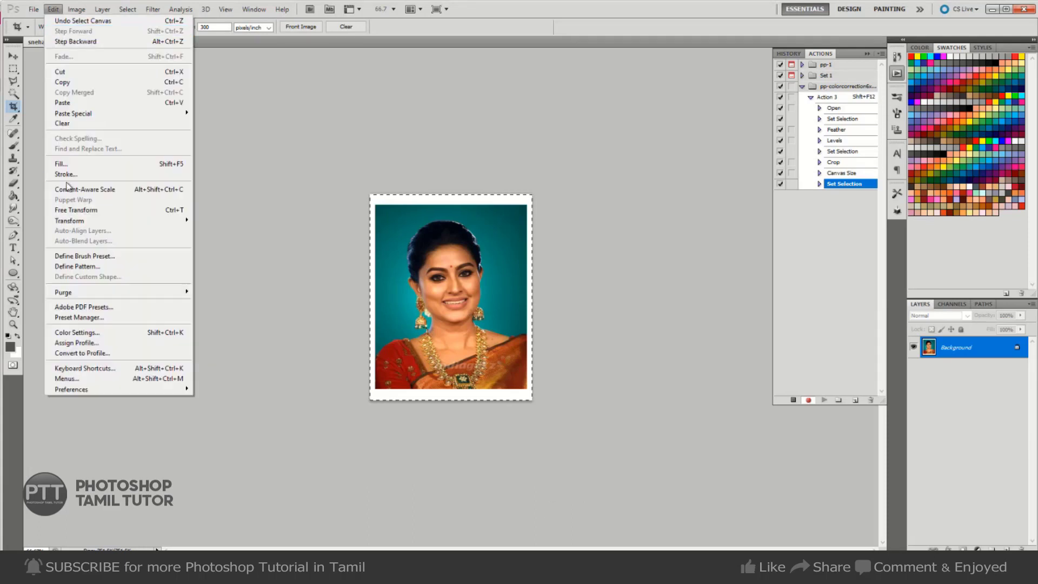
{"action": "left_click", "coordinate": [65, 174]}
{"action": "left_click", "coordinate": [581, 157]}
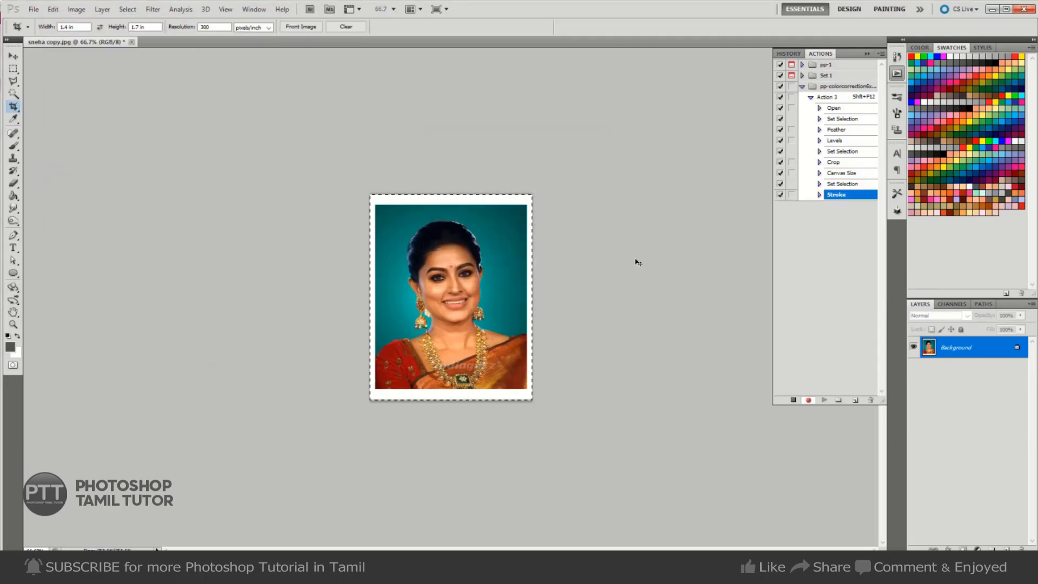
{"action": "key", "text": "ctrl+d"}
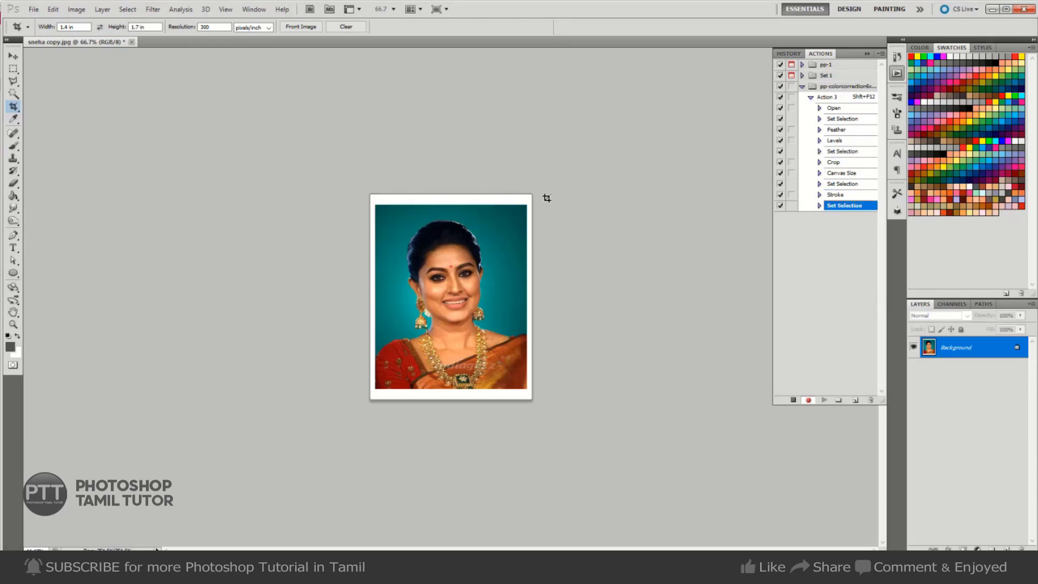
{"action": "key", "text": "ctrl+a"}
{"action": "key", "text": "ctrl+c"}
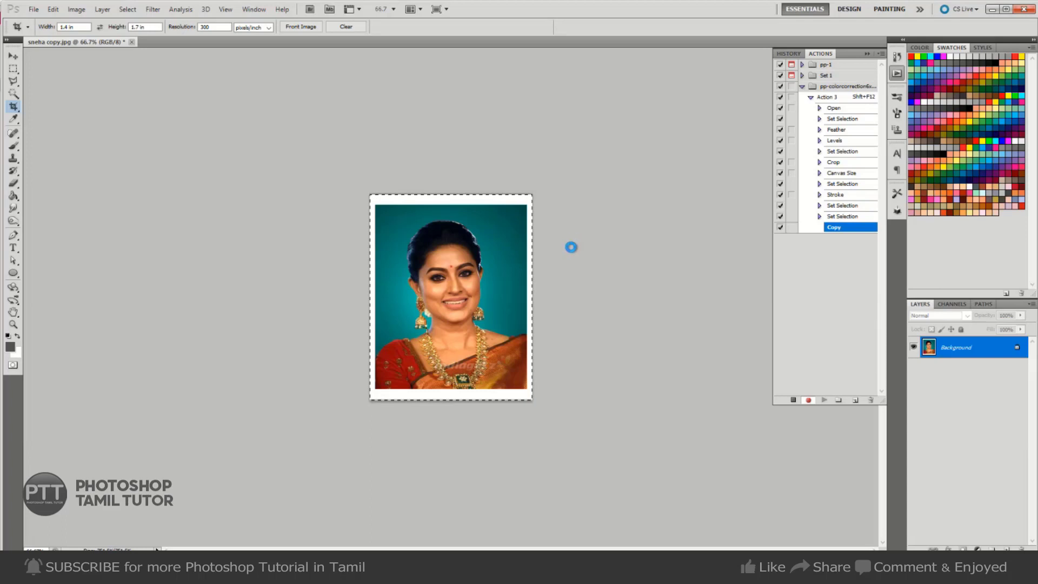
- Create a new 6 x 4 inch blank document
{"action": "key", "text": "ctrl+n"}
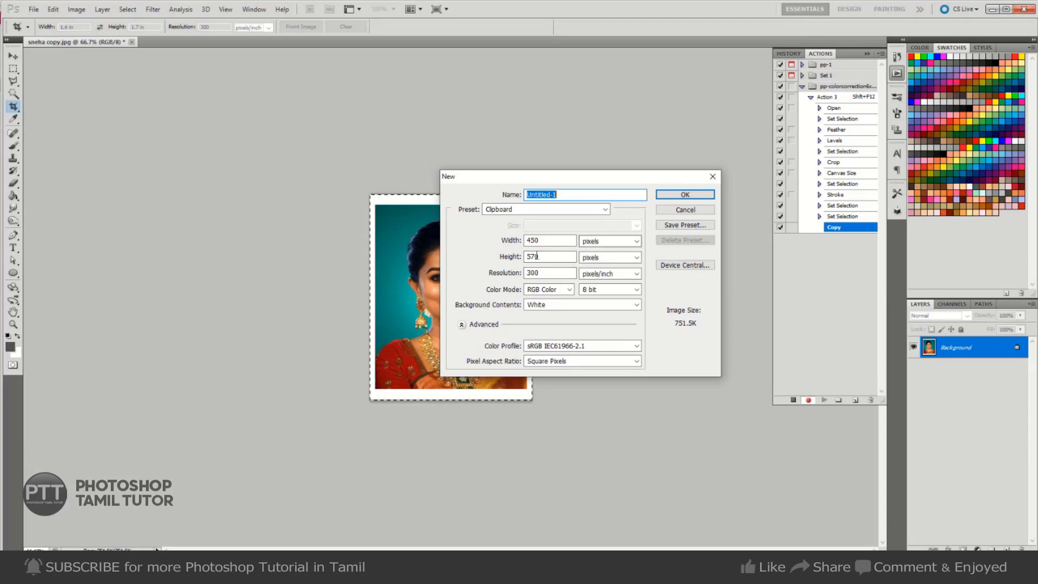
{"action": "left_click", "coordinate": [636, 241]}
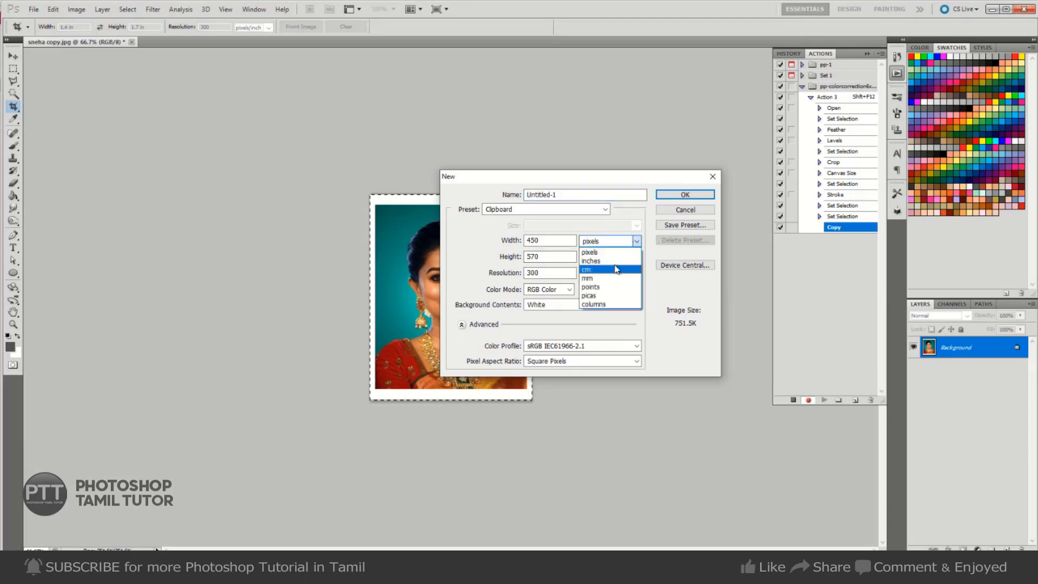
{"action": "left_click", "coordinate": [591, 260]}
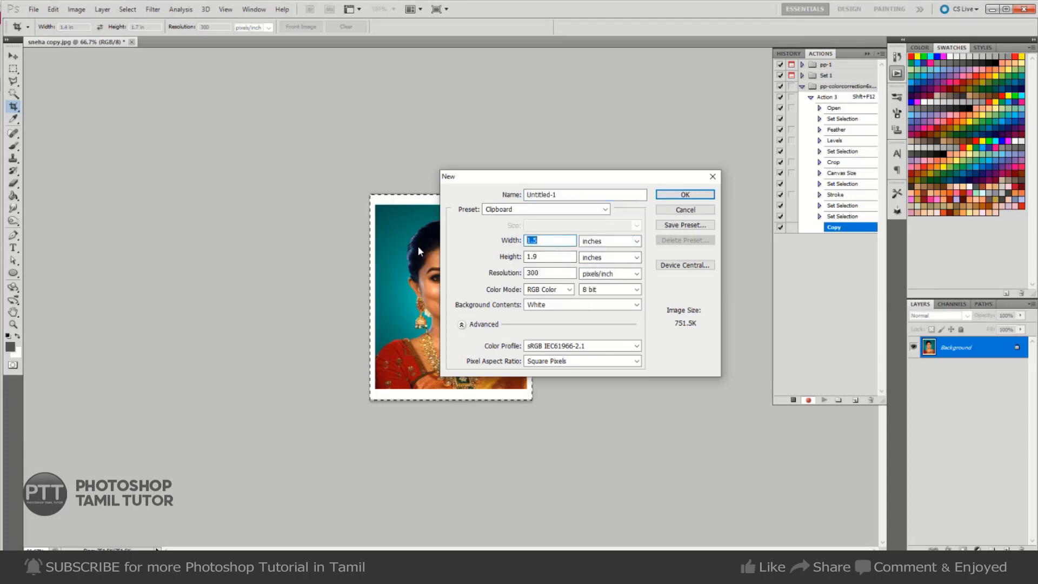
{"action": "type", "text": "6"}
{"action": "key", "text": "Tab"}
{"action": "key", "text": "Tab"}
{"action": "type", "text": "4"}
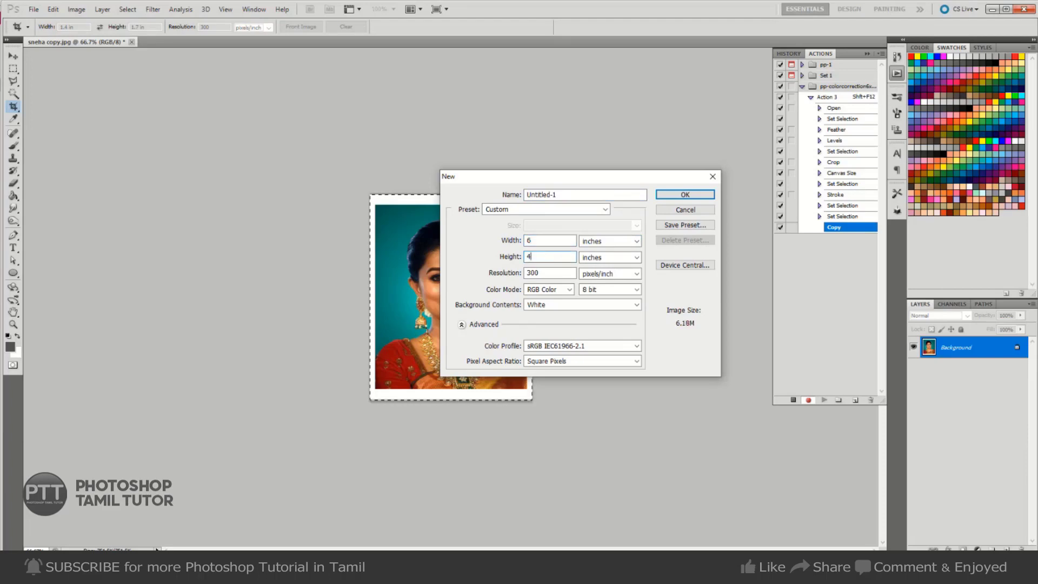
{"action": "key", "text": "Return"}
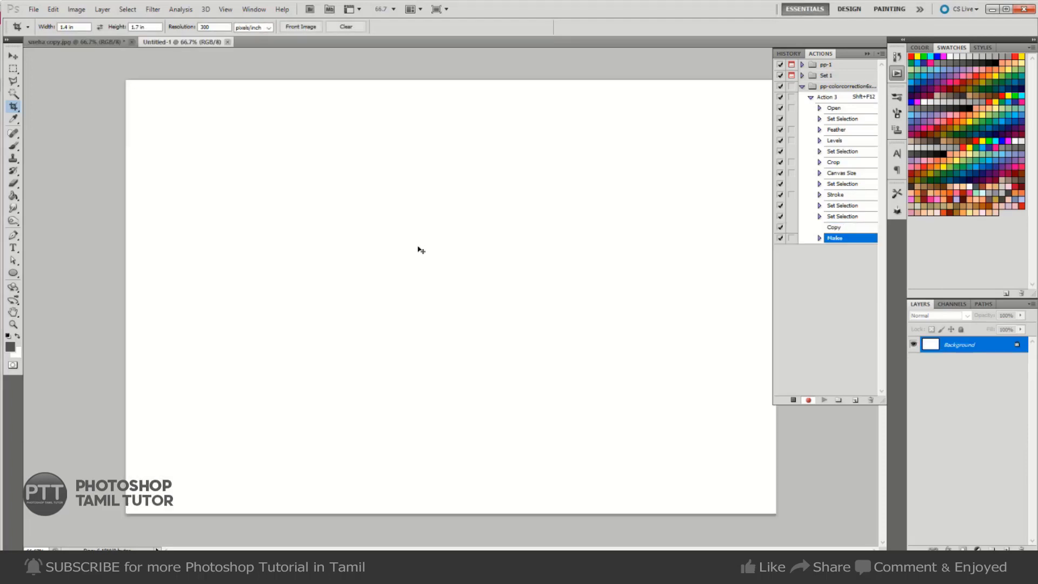
- Paste the framed portrait, place copies in a top row, and merge the four photo layers
{"action": "key", "text": "ctrl+v"}
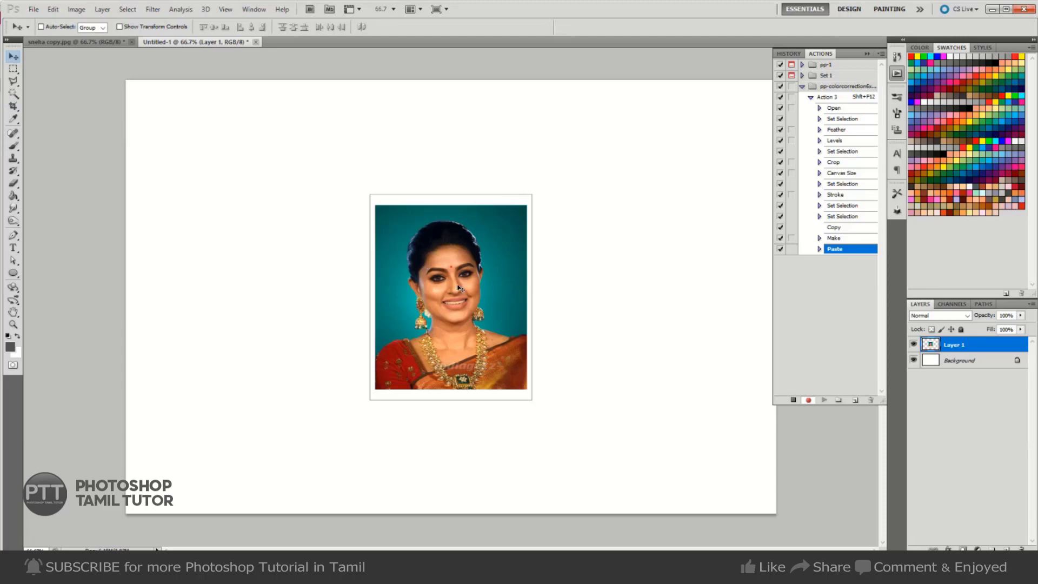
{"action": "mouse_move", "coordinate": [458, 287]}
{"action": "left_mouse_down"}
{"action": "mouse_move", "coordinate": [204, 204]}
{"action": "mouse_move", "coordinate": [362, 203]}
{"action": "left_mouse_up"}
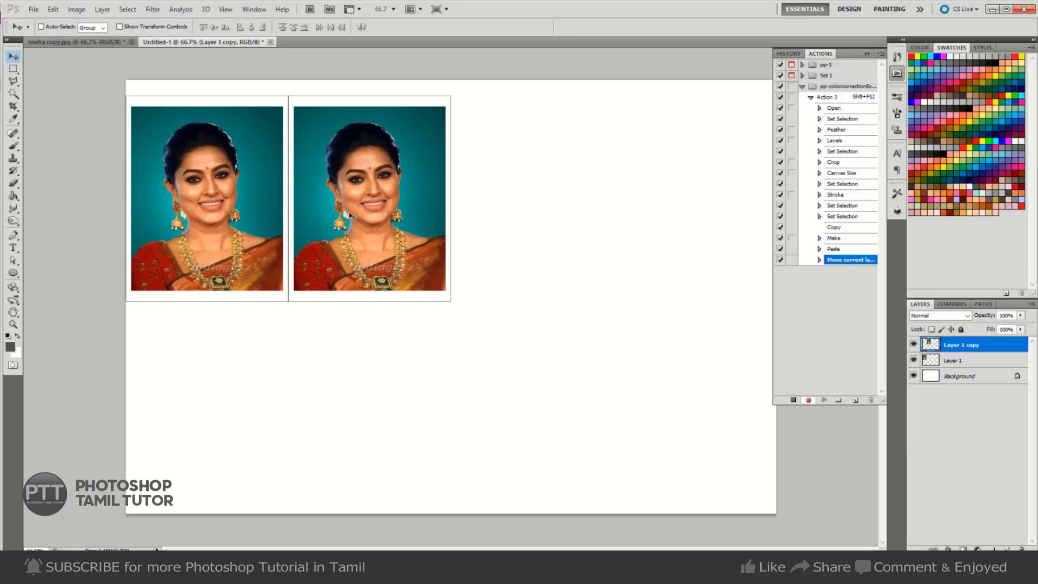
{"action": "left_click_drag", "start_coordinate": [350, 216], "coordinate": [678, 221], "text": "alt"}
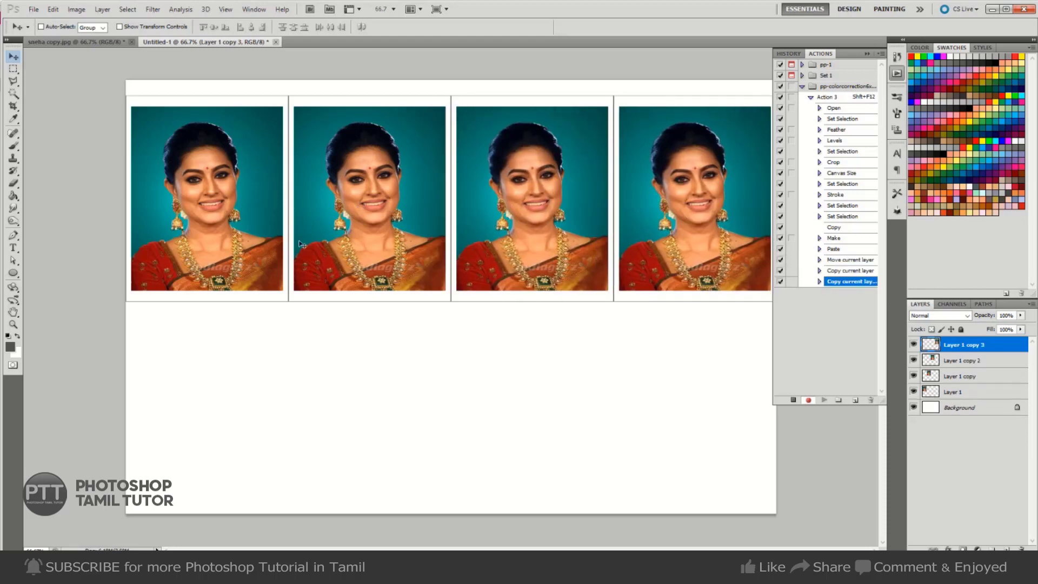
{"action": "left_click", "coordinate": [974, 395], "text": "shift"}
{"action": "right_click", "coordinate": [972, 379]}
{"action": "left_click", "coordinate": [975, 349]}
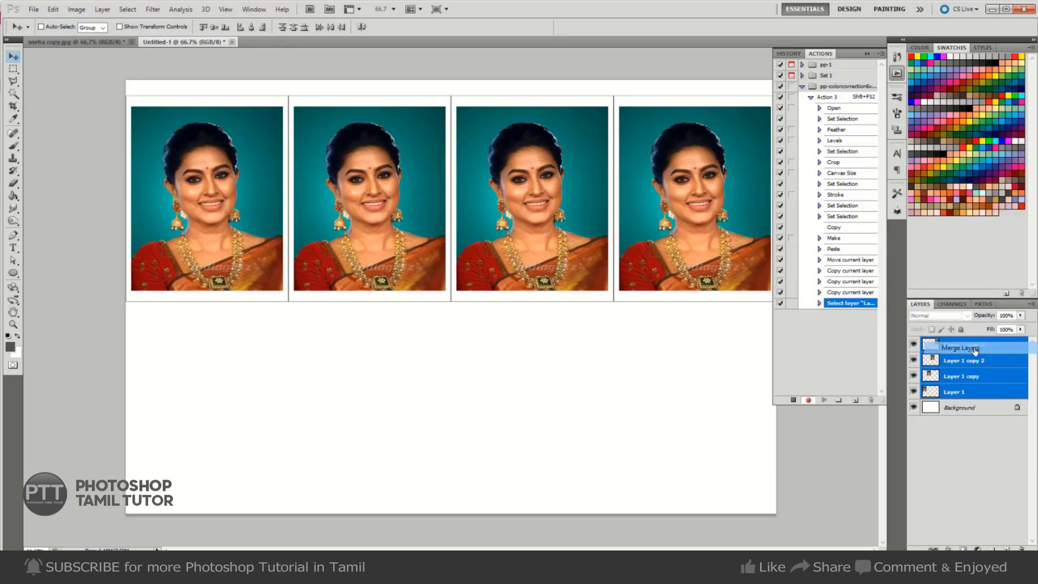
- Duplicate the row below, merge it, and centre the eight-photo grid vertically
{"action": "left_click_drag", "start_coordinate": [646, 242], "coordinate": [653, 450], "text": "alt"}
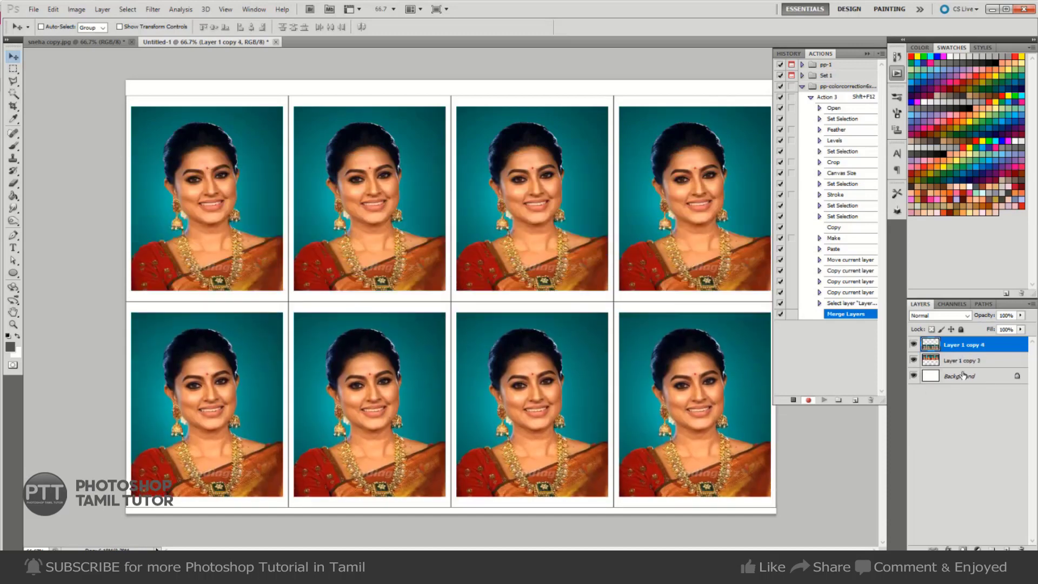
{"action": "key", "text": "ctrl+e"}
{"action": "key", "text": "ctrl+a"}
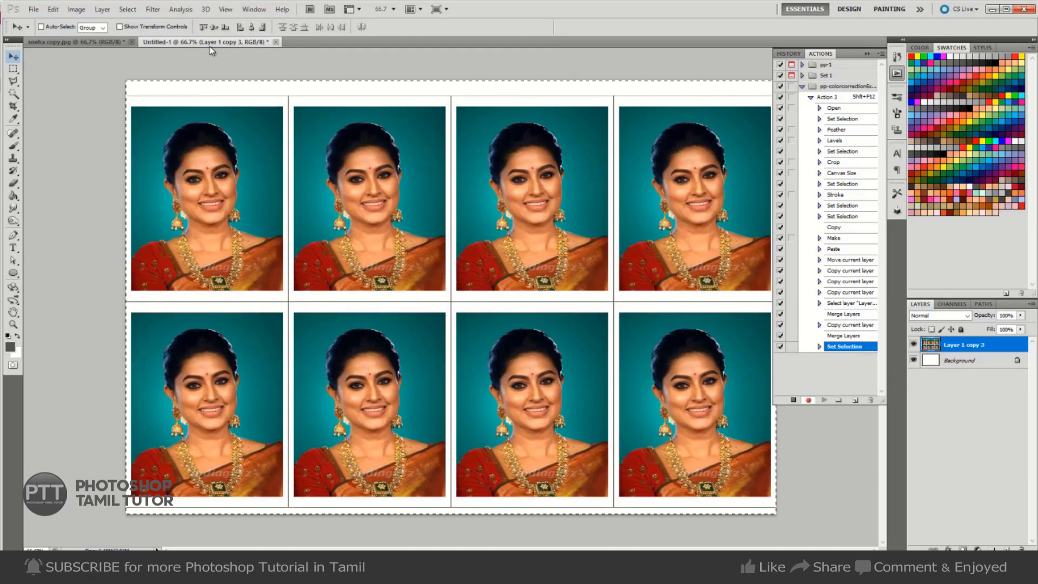
{"action": "left_click", "coordinate": [214, 28]}
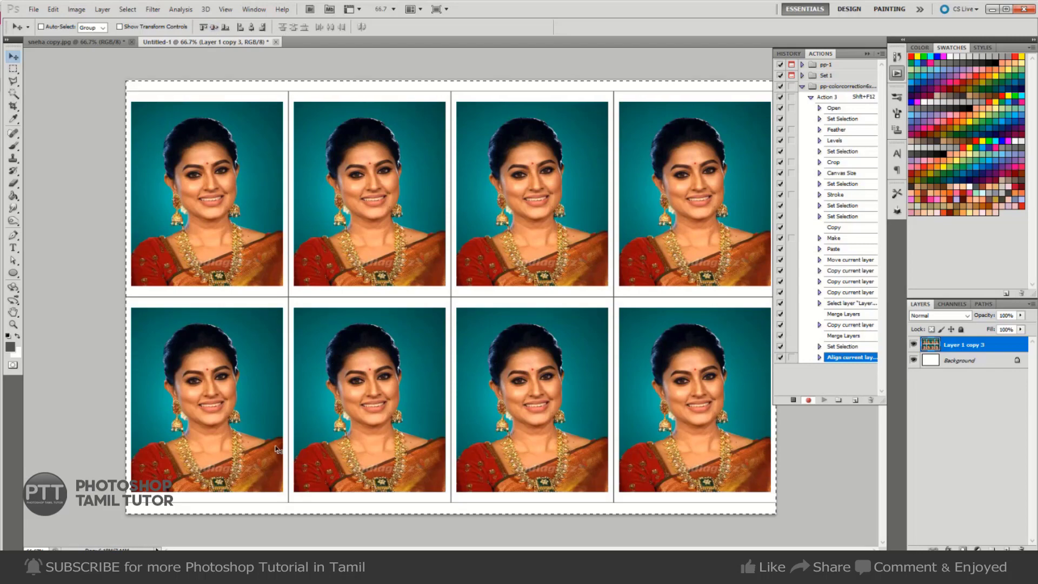
{"action": "key", "text": "ctrl+d"}
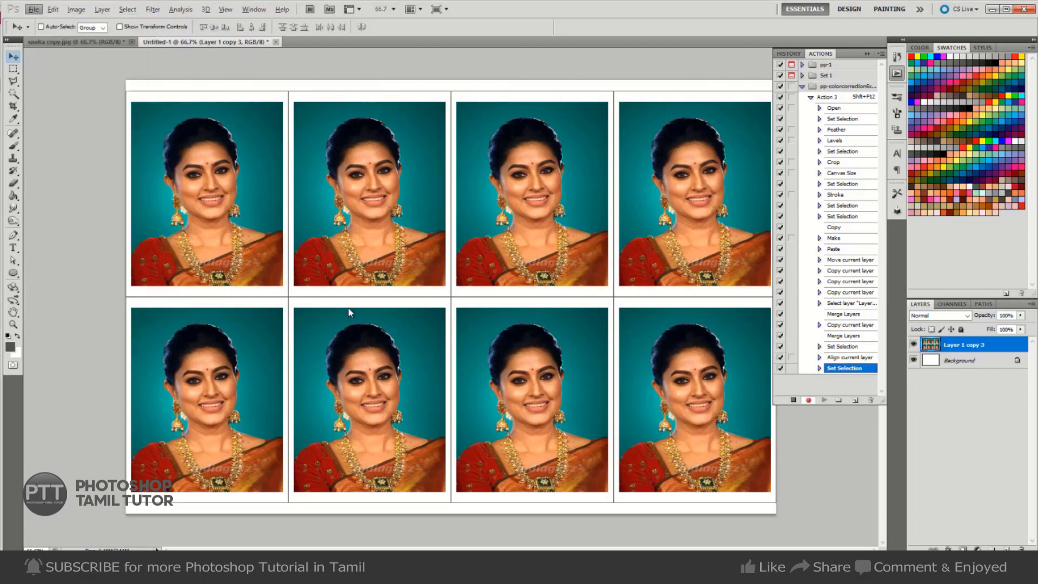
- Save the sheet as a maximum-quality JPEG in the passsport folder, then close it without saving
{"action": "key", "text": "ctrl+shift+s"}
{"action": "left_click", "coordinate": [184, 214]}
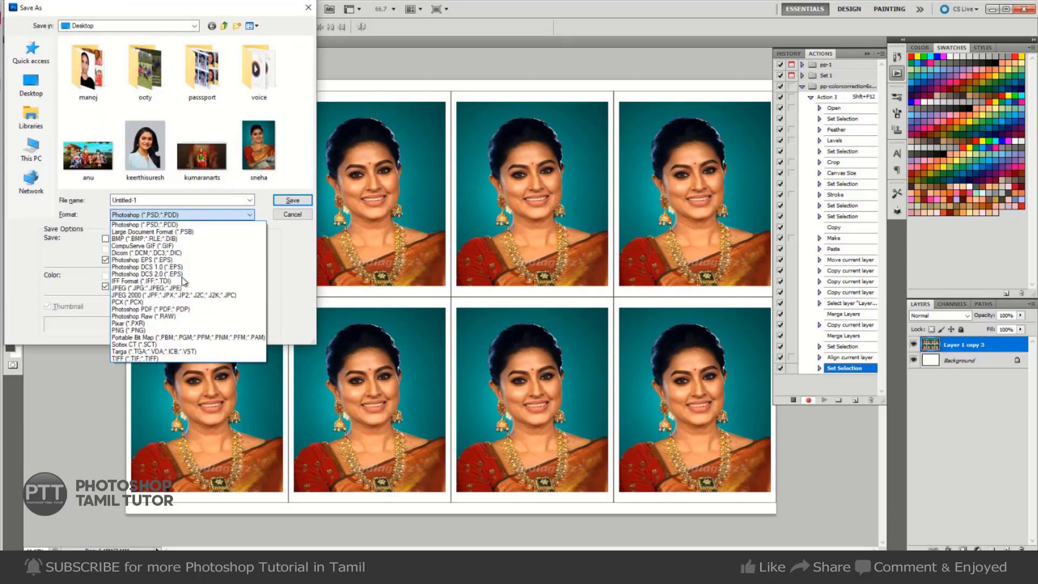
{"action": "left_click", "coordinate": [157, 288]}
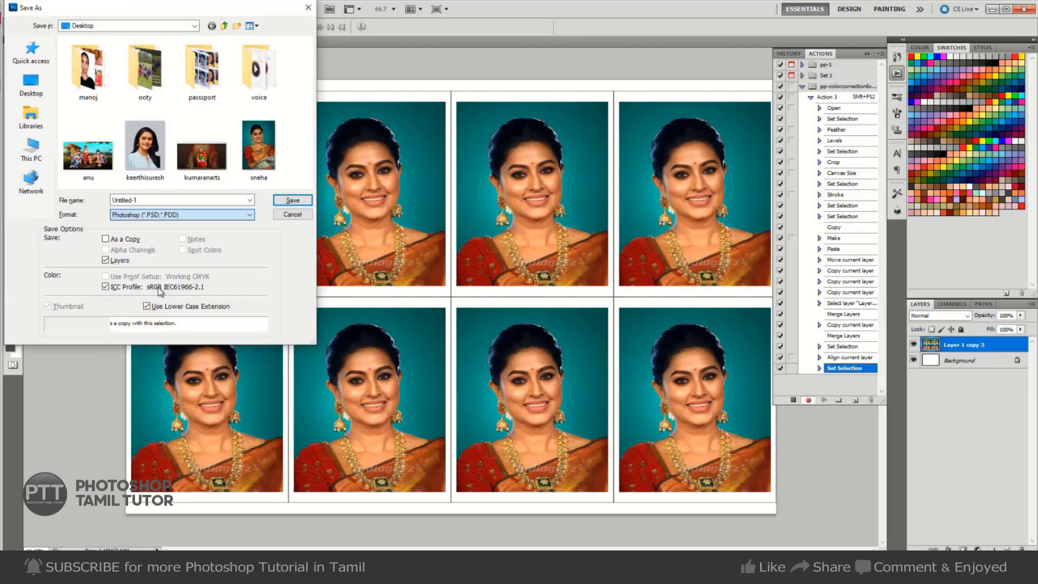
{"action": "double_click", "coordinate": [199, 93]}
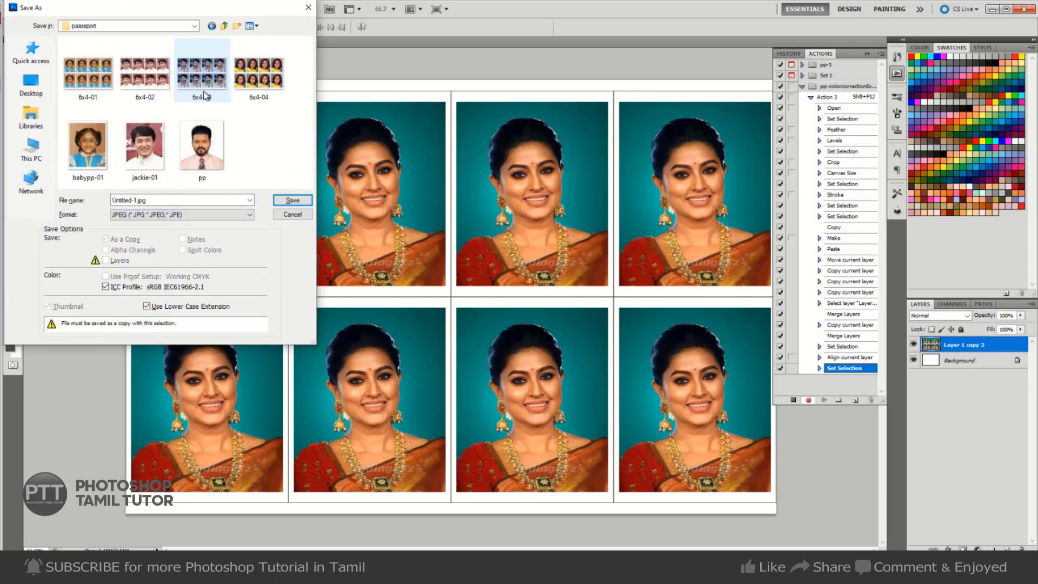
{"action": "left_click", "coordinate": [155, 199]}
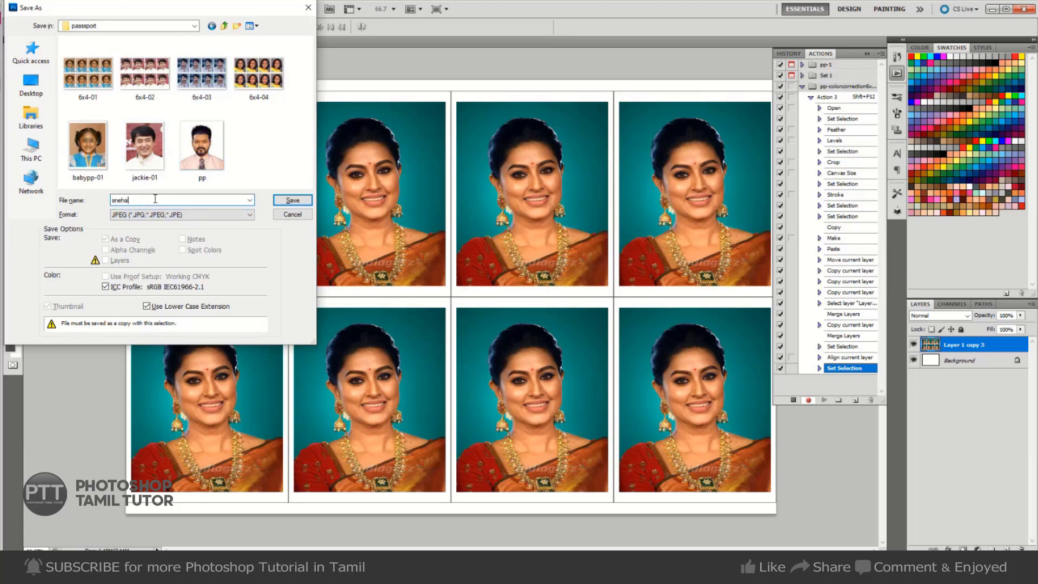
{"action": "key", "text": "Return"}
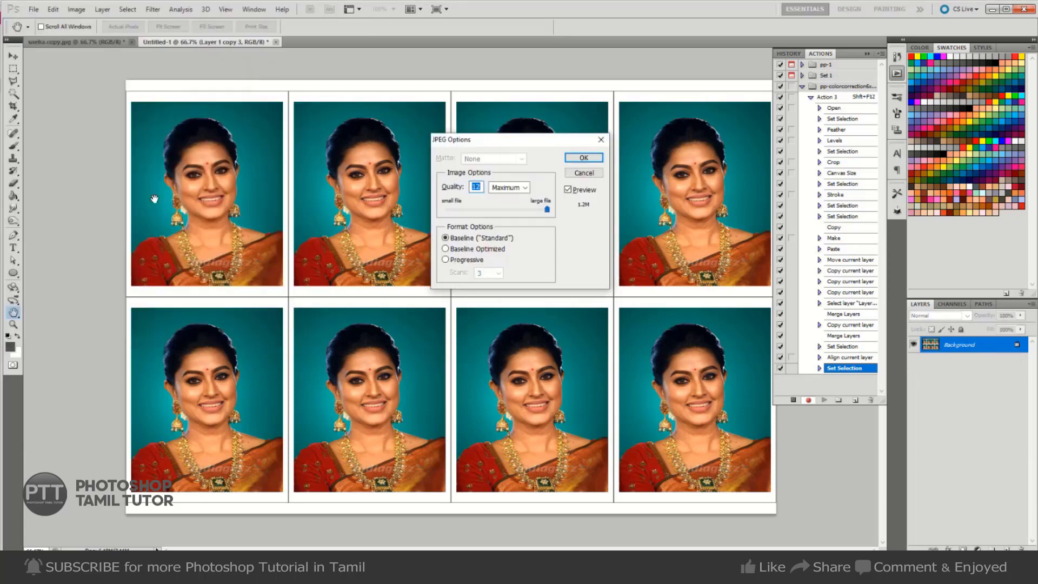
{"action": "key", "text": "Return"}
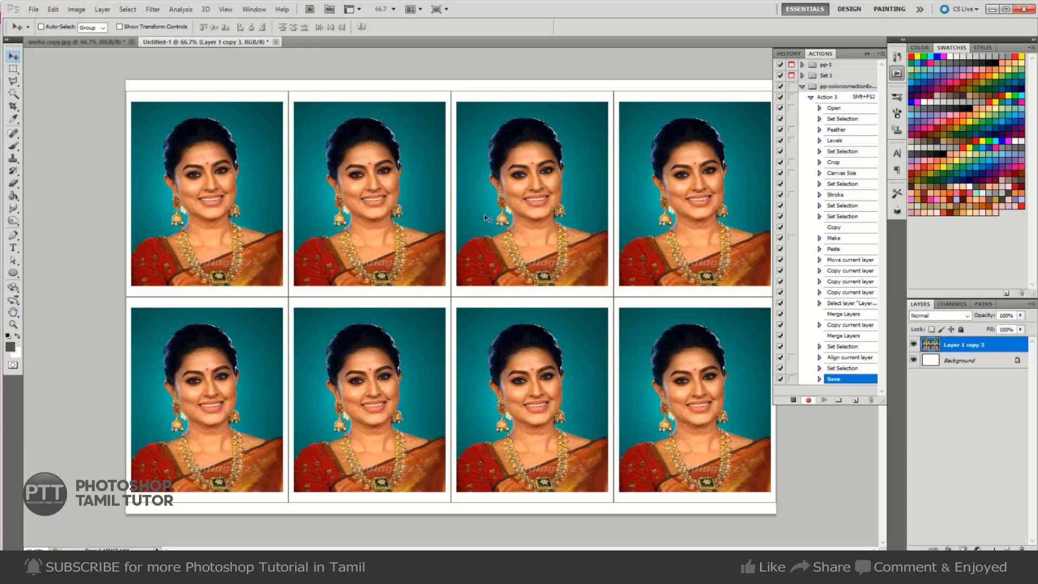
{"action": "key", "text": "ctrl+w"}
{"action": "left_click", "coordinate": [527, 212]}
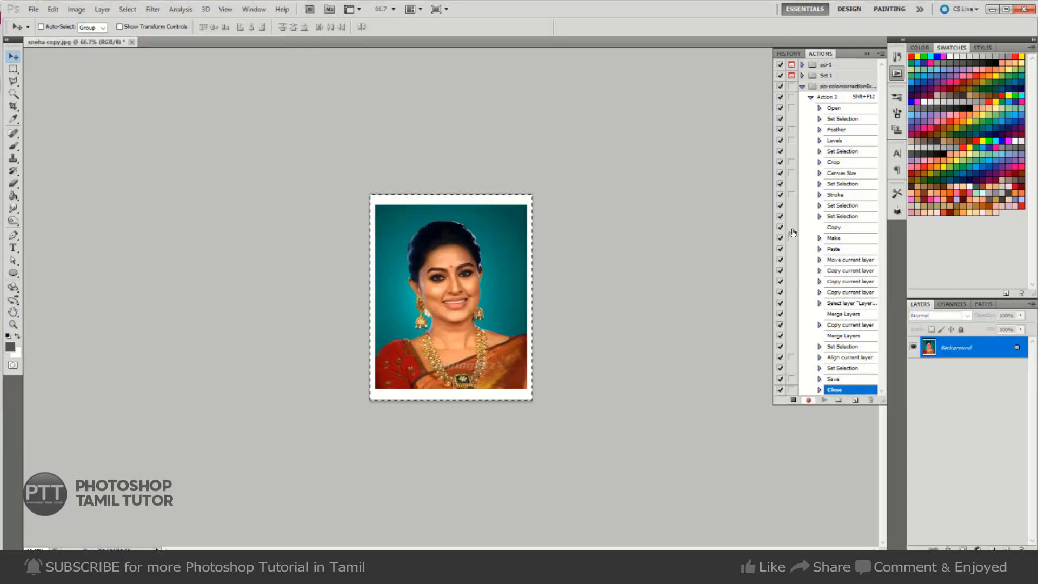
- Turn on dialog pauses for the Save, Close and Make steps of Action 3
{"action": "left_click", "coordinate": [792, 379]}
{"action": "left_click", "coordinate": [792, 389]}
{"action": "left_click", "coordinate": [792, 237]}
{"action": "left_click", "coordinate": [819, 238]}
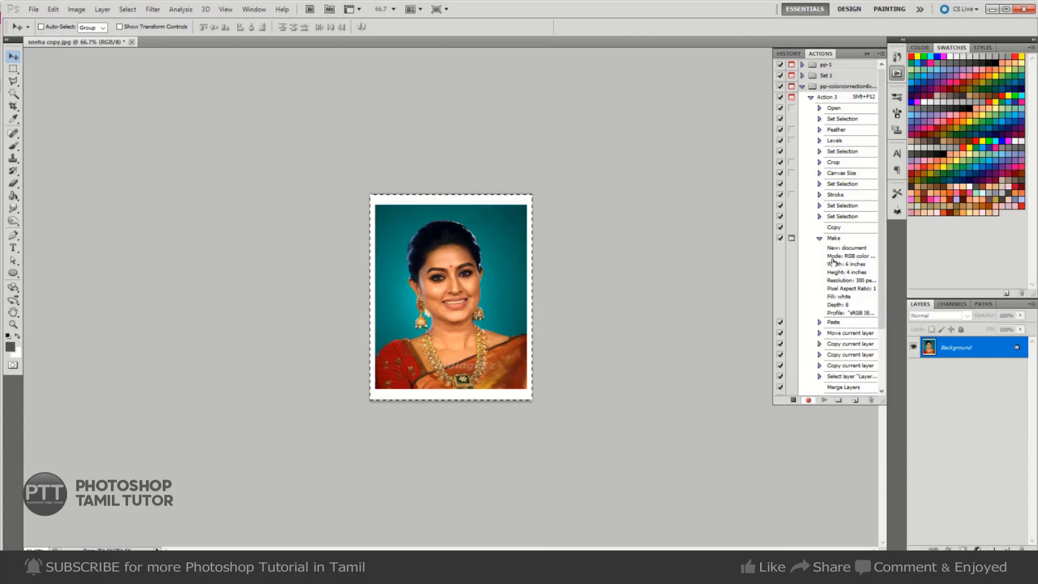
{"action": "left_click", "coordinate": [819, 238]}
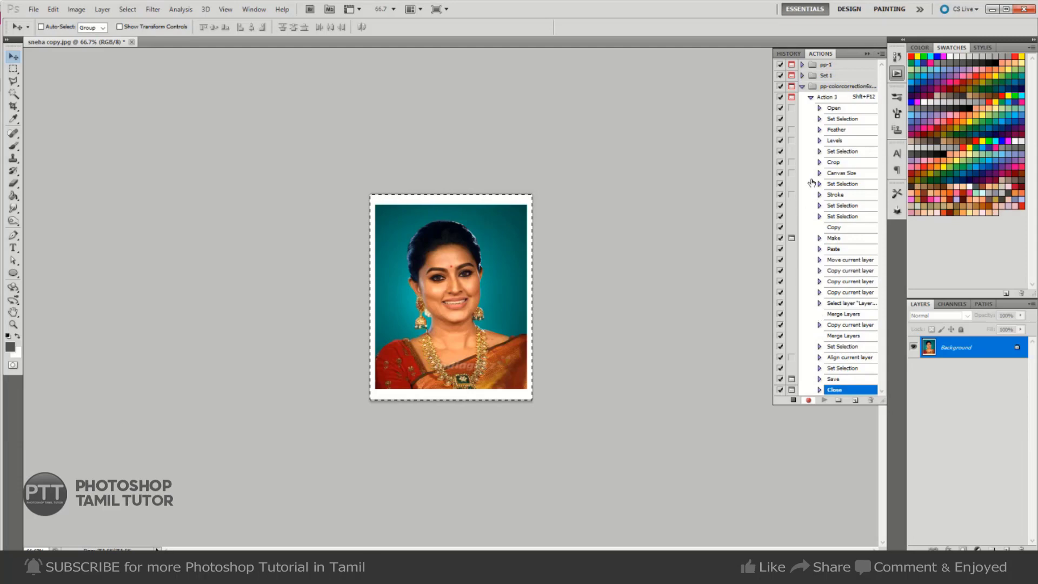
- Turn on dialog pauses for Canvas Size, Levels and Open, stop recording, and close the portrait
{"action": "left_click", "coordinate": [791, 173]}
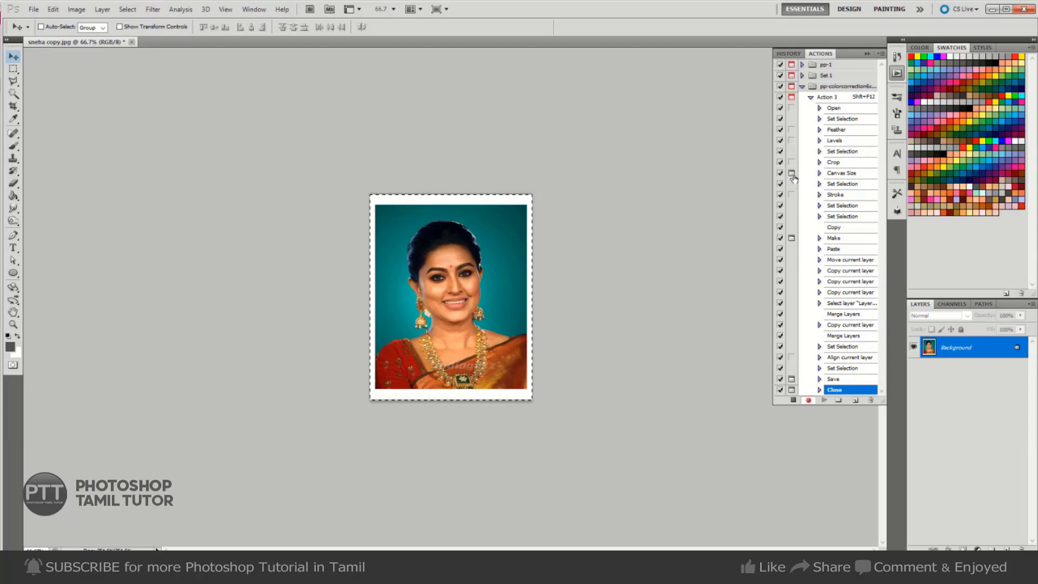
{"action": "left_click", "coordinate": [792, 140]}
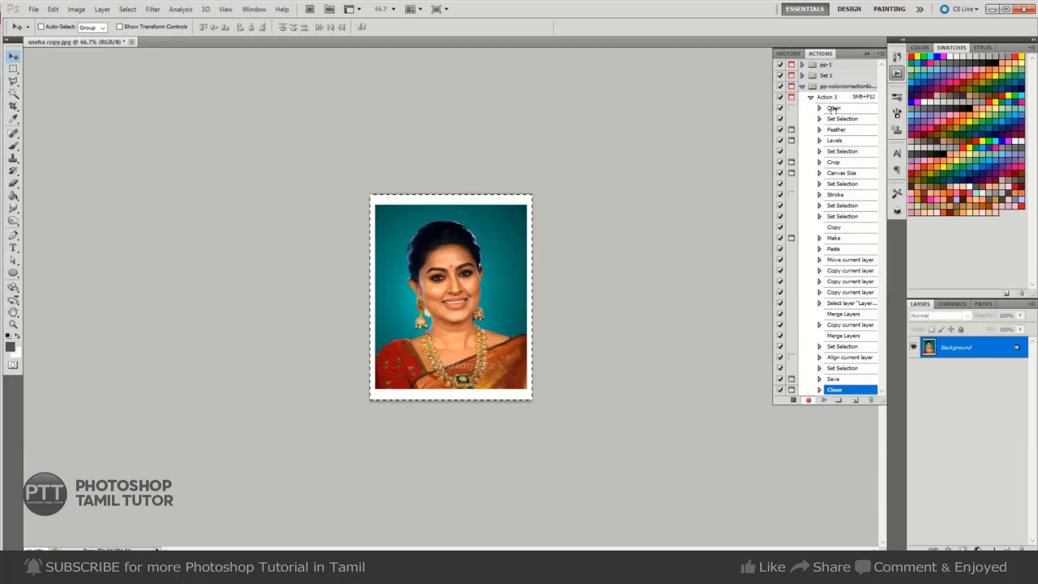
{"action": "left_click", "coordinate": [791, 108]}
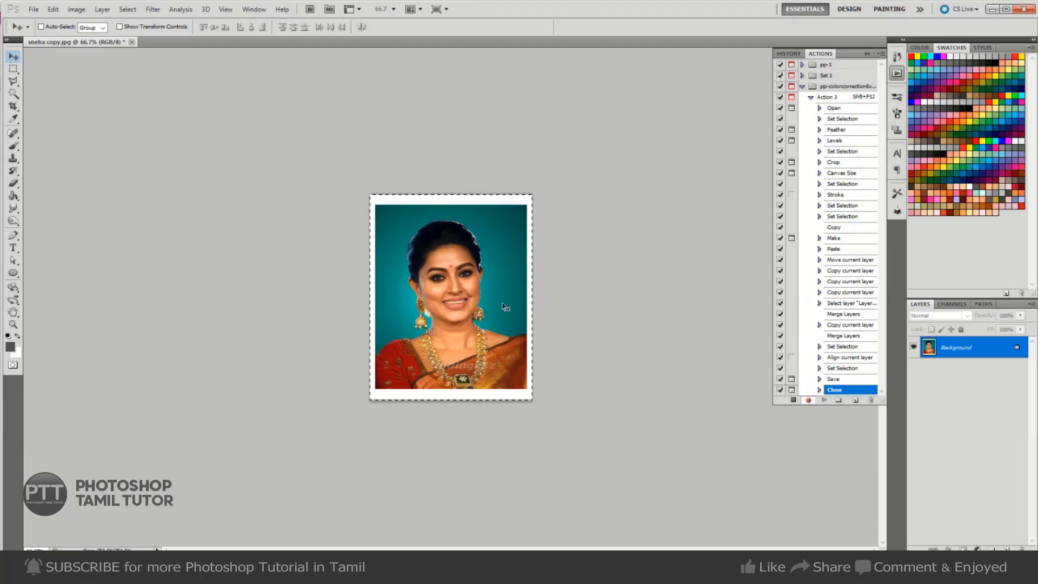
{"action": "left_click", "coordinate": [793, 400]}
{"action": "left_click", "coordinate": [522, 216]}
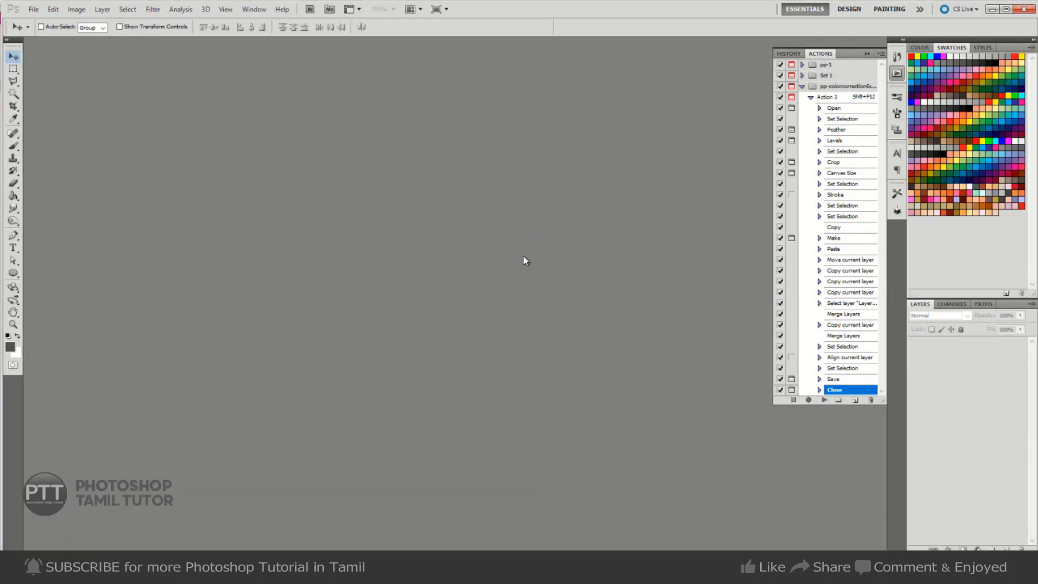
- Play Action 3 on the tamilheroes photo from the Desktop, pausing at the Feather step
{"action": "key", "text": "ctrl+o"}
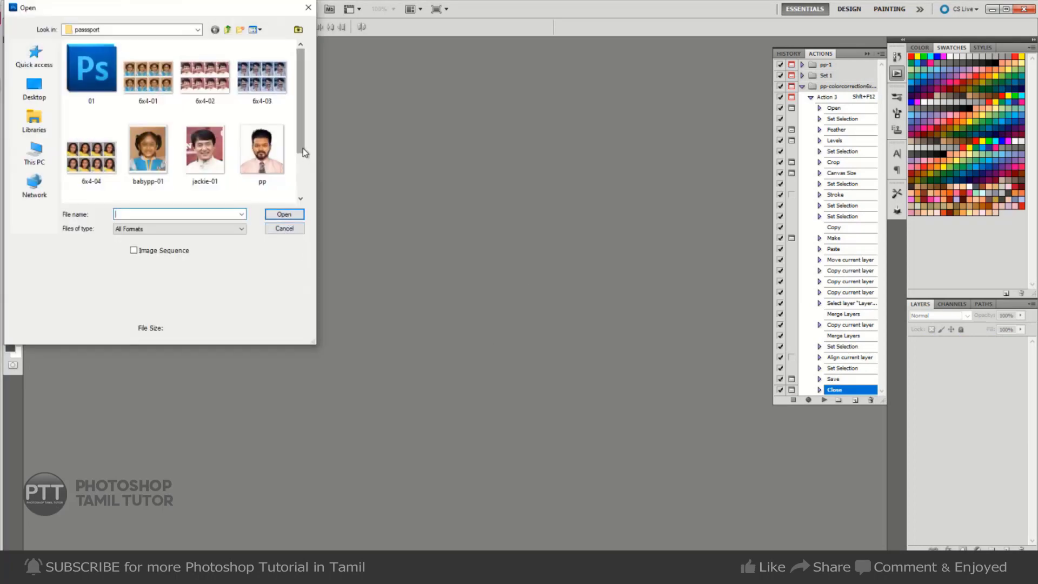
{"action": "left_click", "coordinate": [284, 228]}
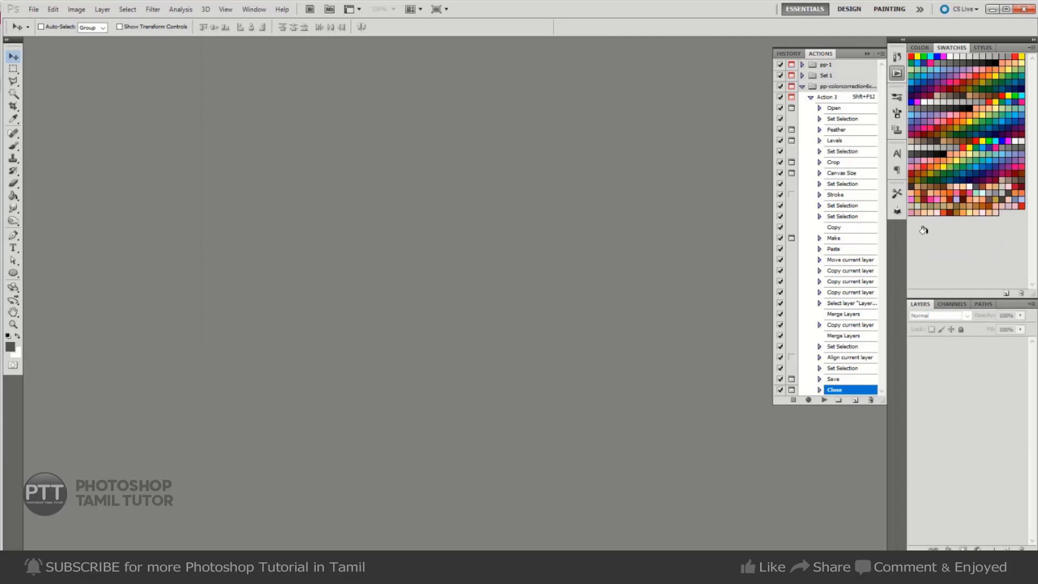
{"action": "key", "text": "shift+F12"}
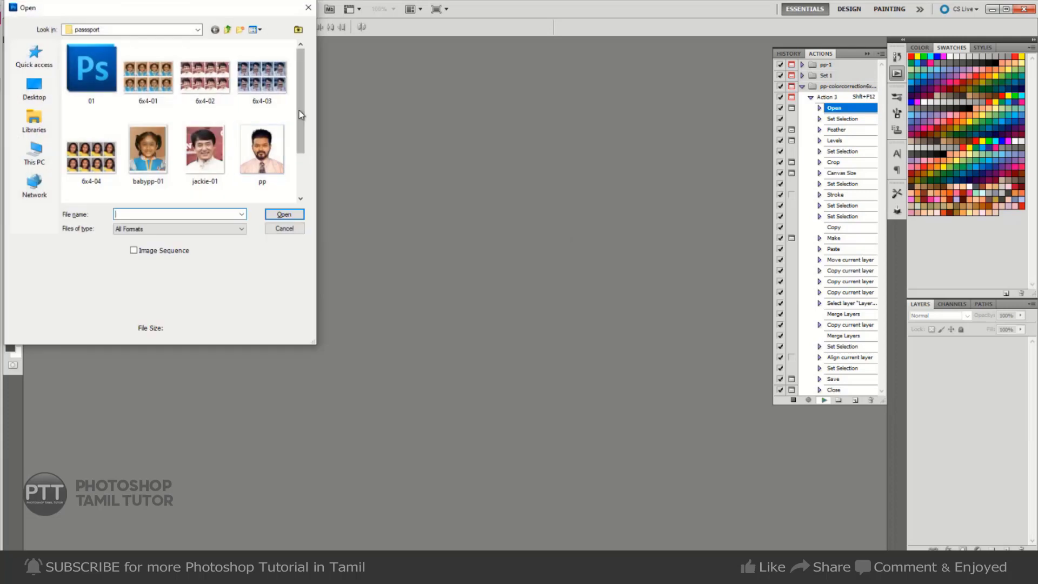
{"action": "left_click", "coordinate": [228, 30]}
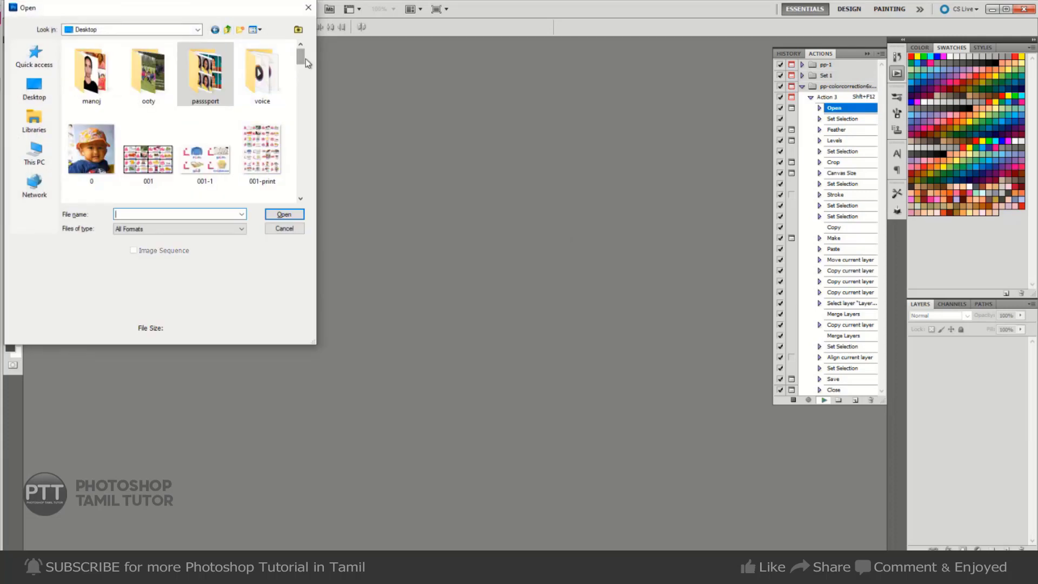
{"action": "left_click_drag", "start_coordinate": [302, 64], "coordinate": [304, 142]}
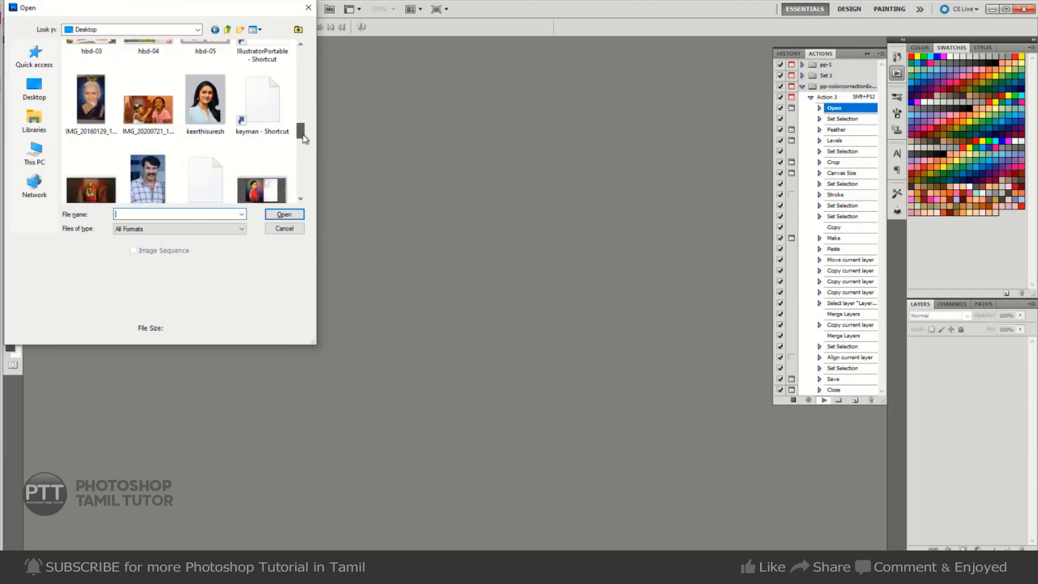
{"action": "left_click", "coordinate": [141, 130]}
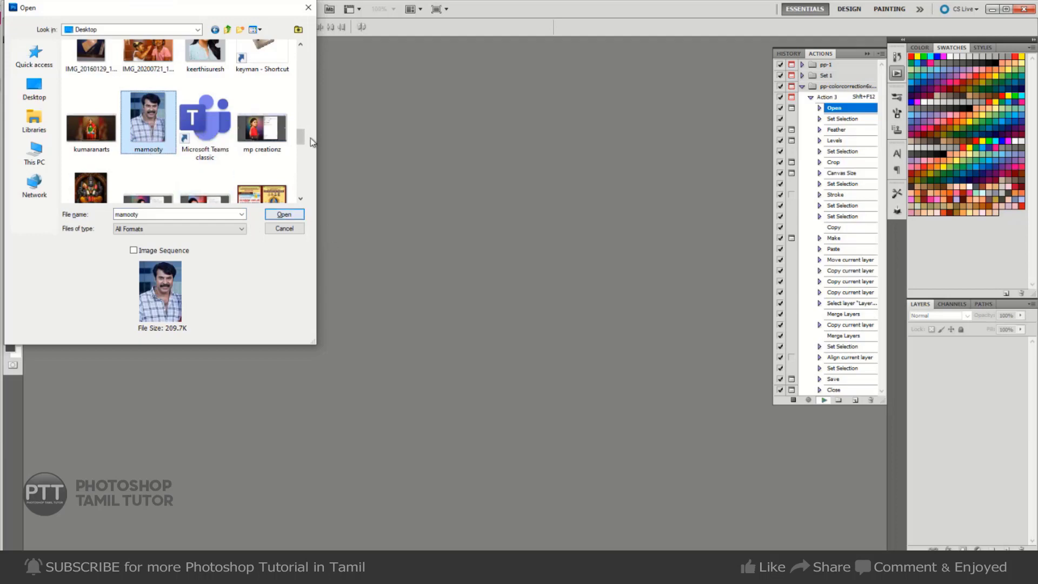
{"action": "left_click_drag", "start_coordinate": [301, 138], "coordinate": [304, 176]}
{"action": "left_click", "coordinate": [271, 120]}
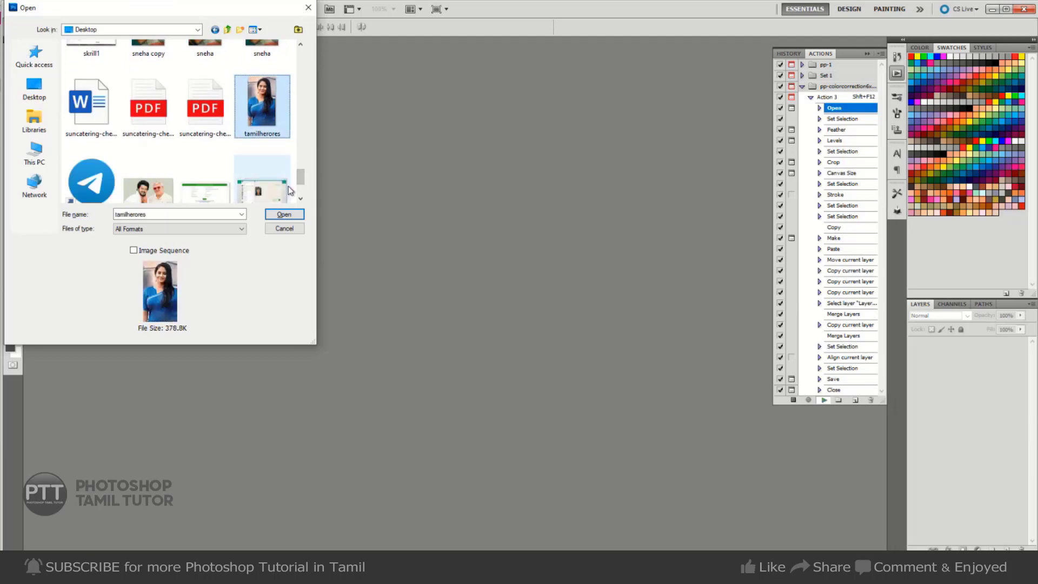
{"action": "left_click", "coordinate": [284, 214]}
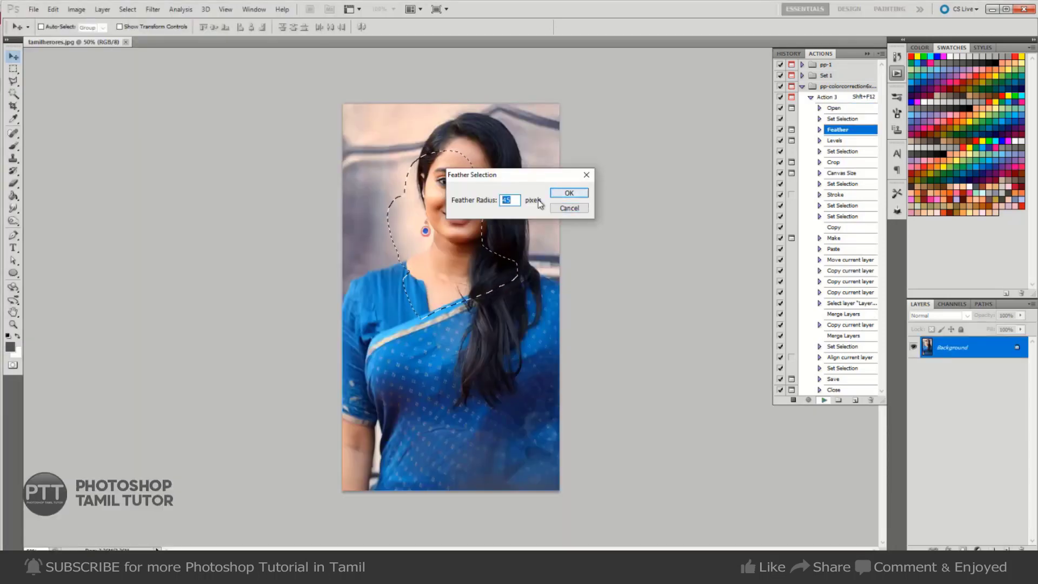
- Accept the feather radius and apply Levels with the white input level at 238
{"action": "left_click", "coordinate": [569, 193]}
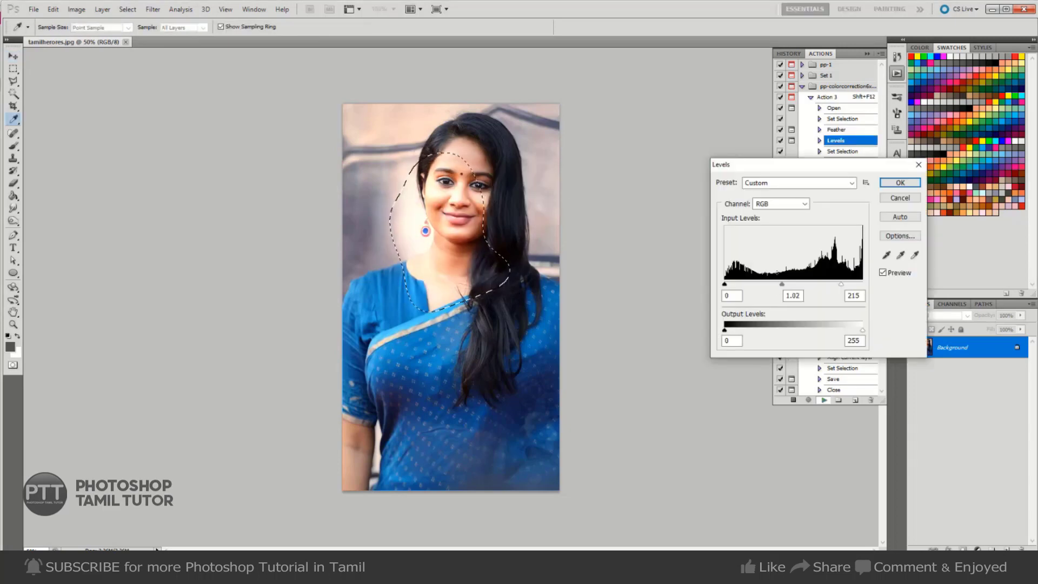
{"action": "left_click_drag", "start_coordinate": [841, 284], "coordinate": [863, 285]}
{"action": "left_click", "coordinate": [907, 186]}
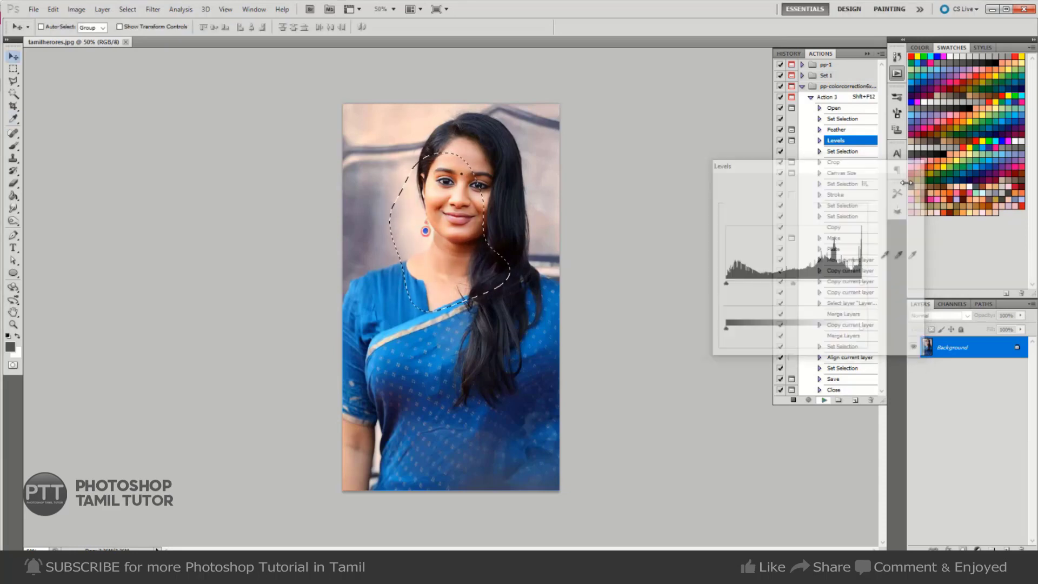
- Frame the crop around the woman's head and shoulders and commit it
{"action": "left_click_drag", "start_coordinate": [442, 280], "coordinate": [475, 272]}
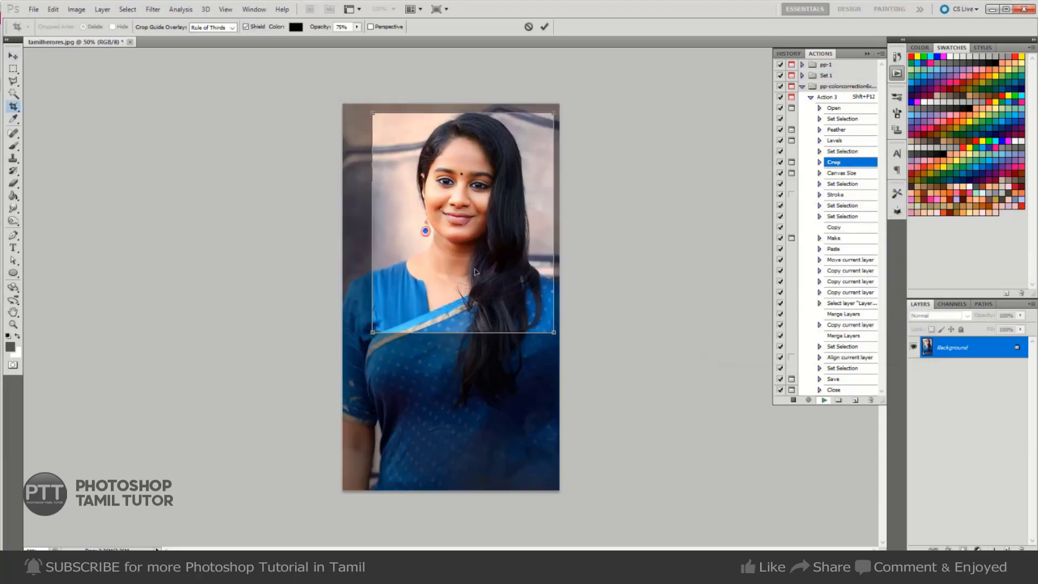
{"action": "left_click_drag", "start_coordinate": [369, 113], "coordinate": [368, 106]}
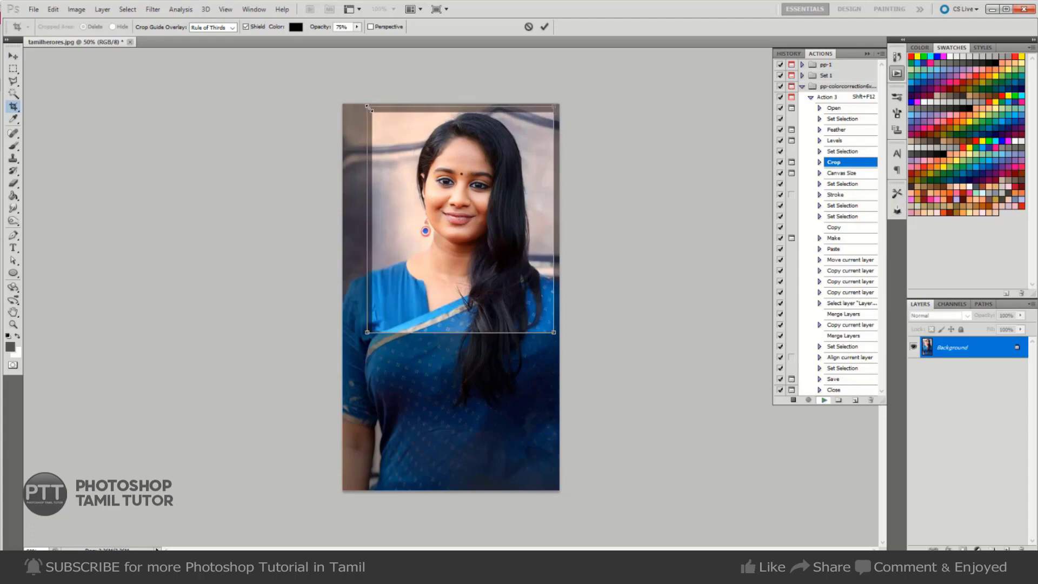
{"action": "left_click_drag", "start_coordinate": [553, 334], "coordinate": [557, 341]}
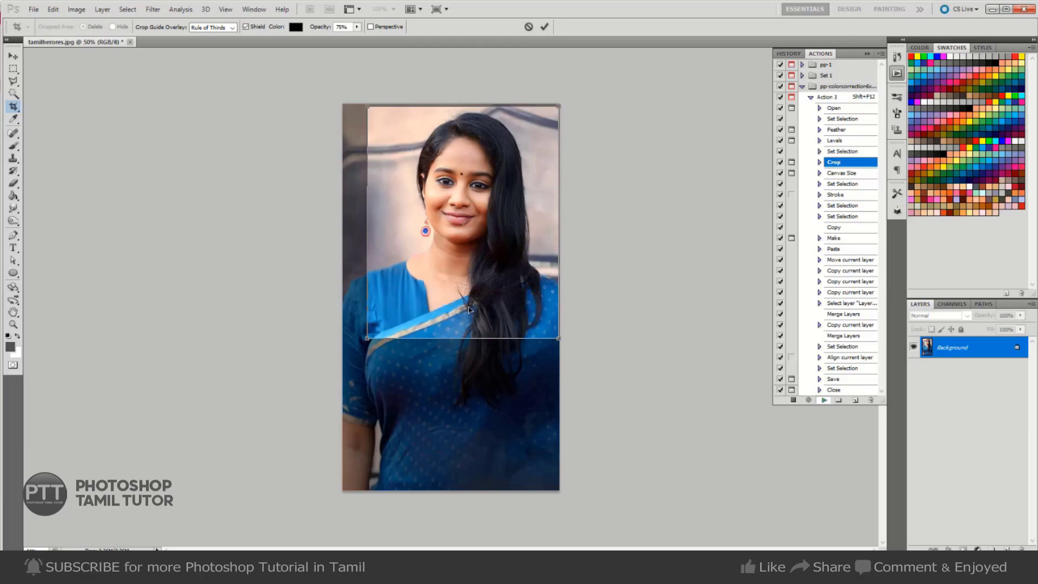
{"action": "key", "text": "Return"}
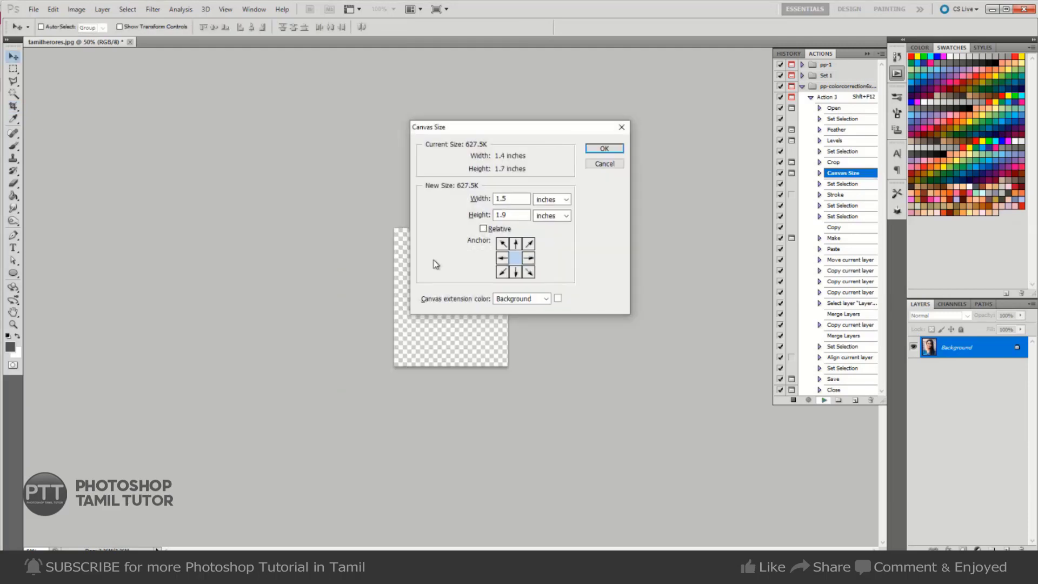
- Keep the canvas size and create the new 6 x 4 inch, 300 ppi sheet
{"action": "left_click", "coordinate": [603, 148]}
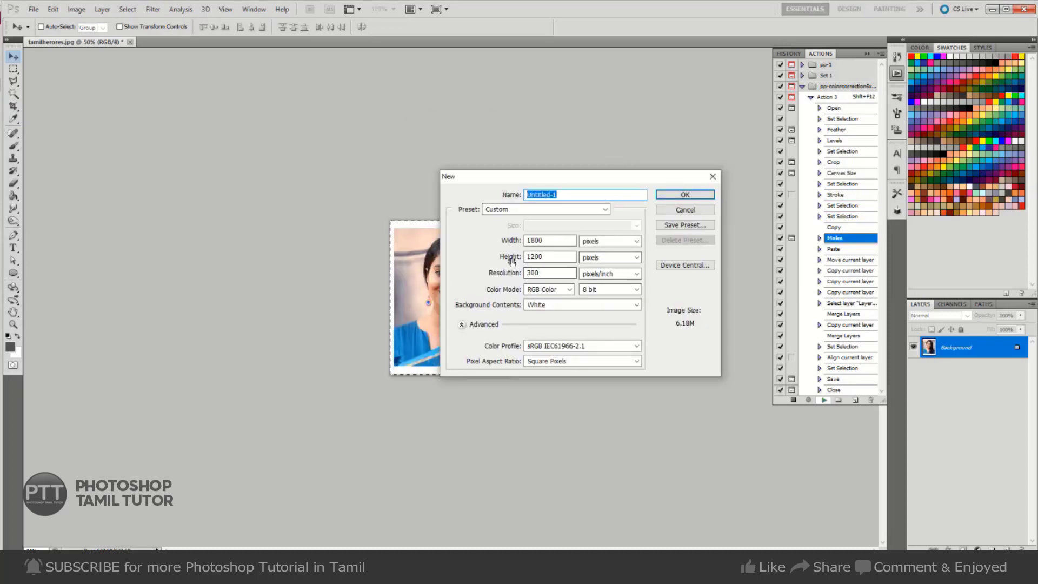
{"action": "left_click", "coordinate": [583, 245]}
{"action": "left_click", "coordinate": [589, 258]}
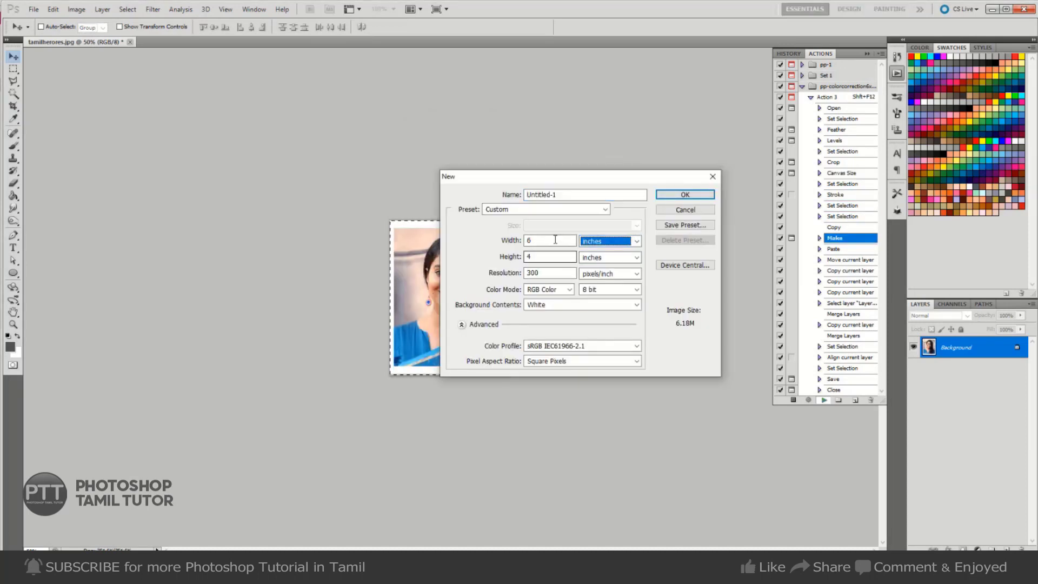
{"action": "left_click", "coordinate": [683, 195]}
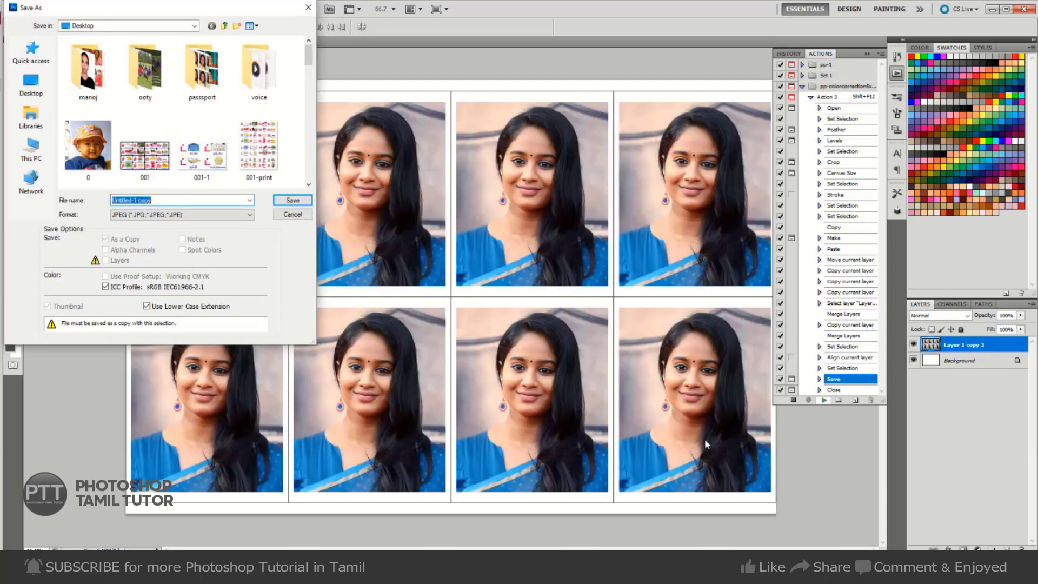
- Save the sheet as JPEG 'pp-02' in the passport folder, then close it unsaved
{"action": "double_click", "coordinate": [201, 73]}
{"action": "double_click", "coordinate": [175, 203]}
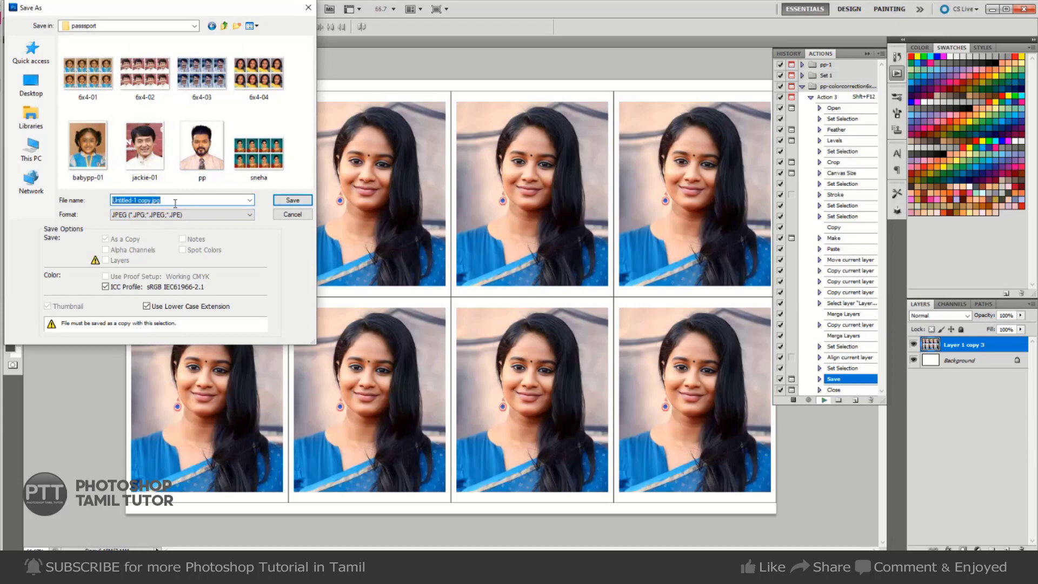
{"action": "type", "text": "pp-02"}
{"action": "key", "text": "Return"}
{"action": "key", "text": "Return"}
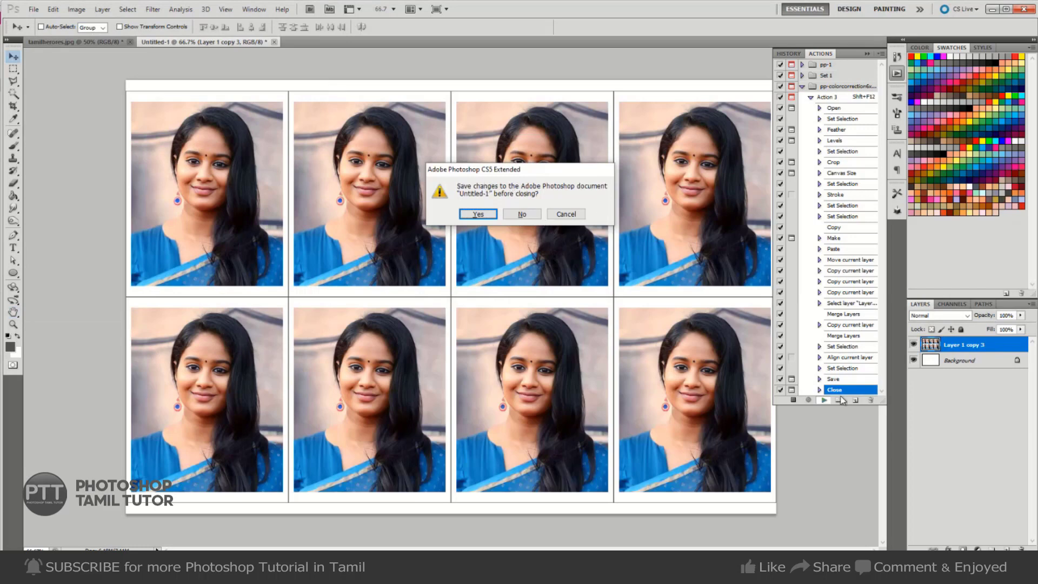
{"action": "left_click", "coordinate": [531, 218]}
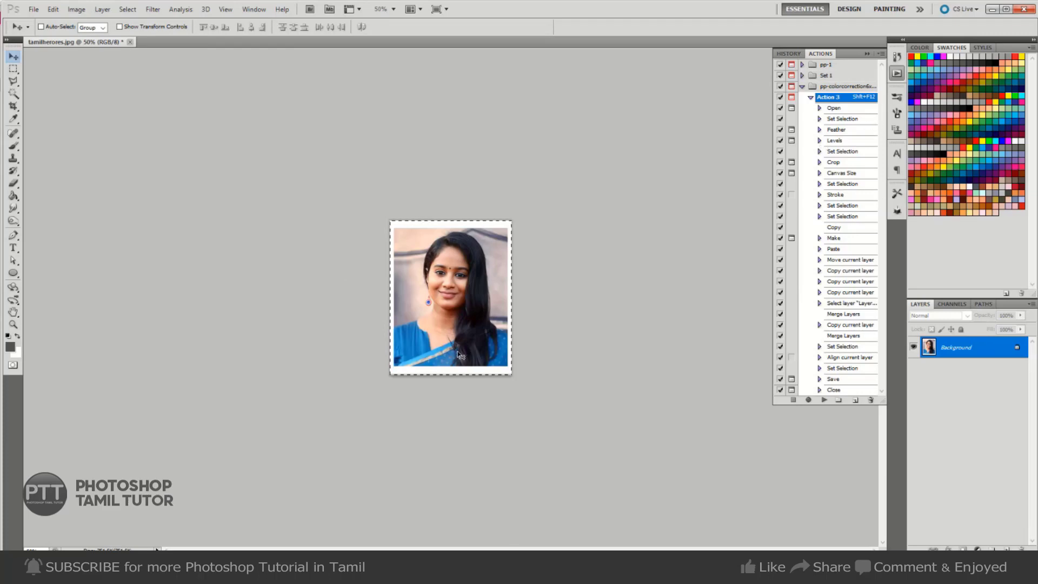
- Zoom the portrait to 100% and close it without saving changes
{"action": "left_click", "coordinate": [438, 324]}
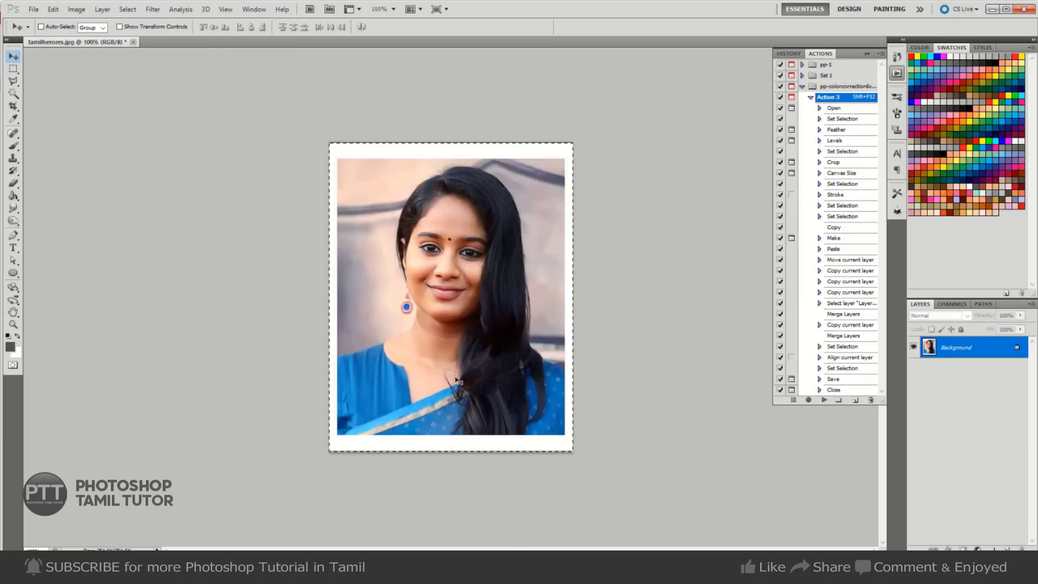
{"action": "left_click", "coordinate": [525, 215]}
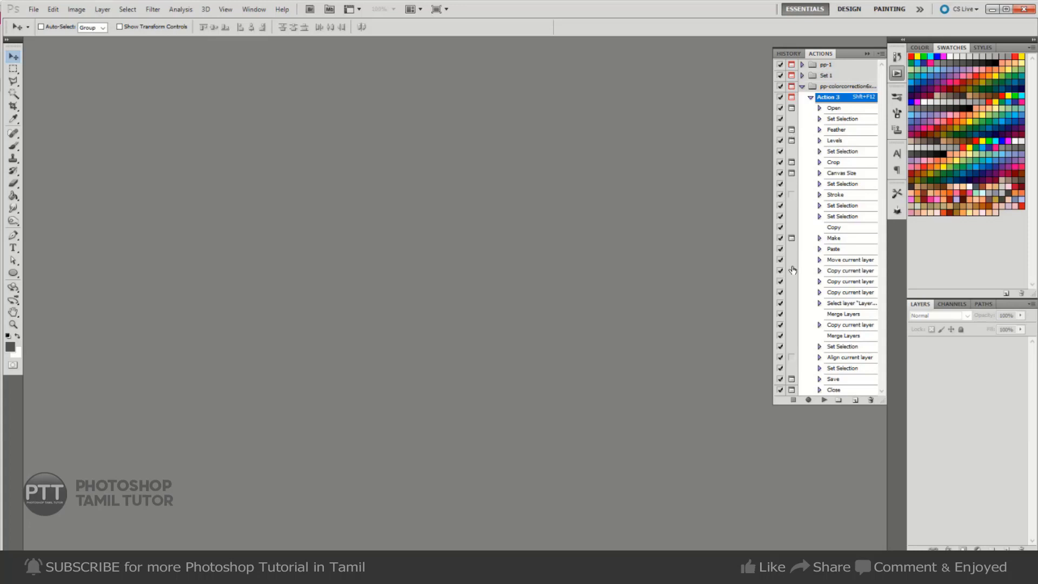
- Expand the Levels, Open and Set Selection steps to inspect their recorded settings
{"action": "left_click", "coordinate": [820, 141]}
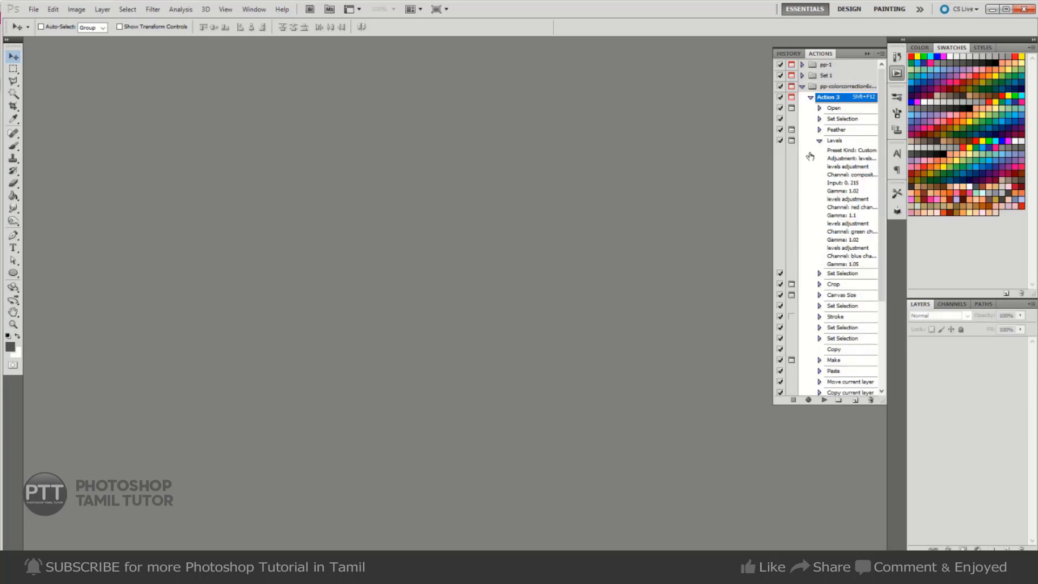
{"action": "left_click", "coordinate": [820, 108]}
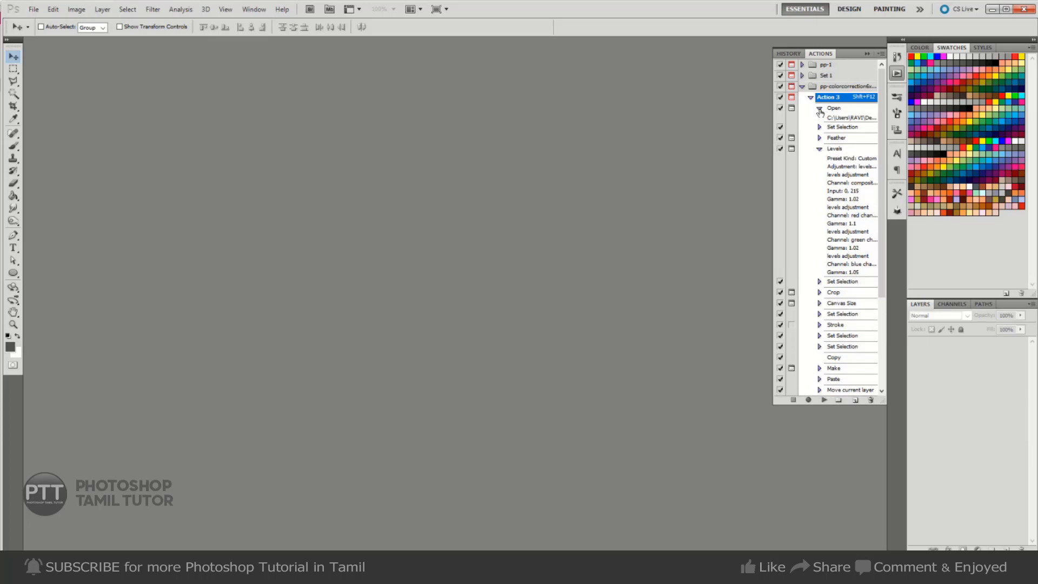
{"action": "left_click", "coordinate": [820, 108]}
{"action": "left_click", "coordinate": [820, 120]}
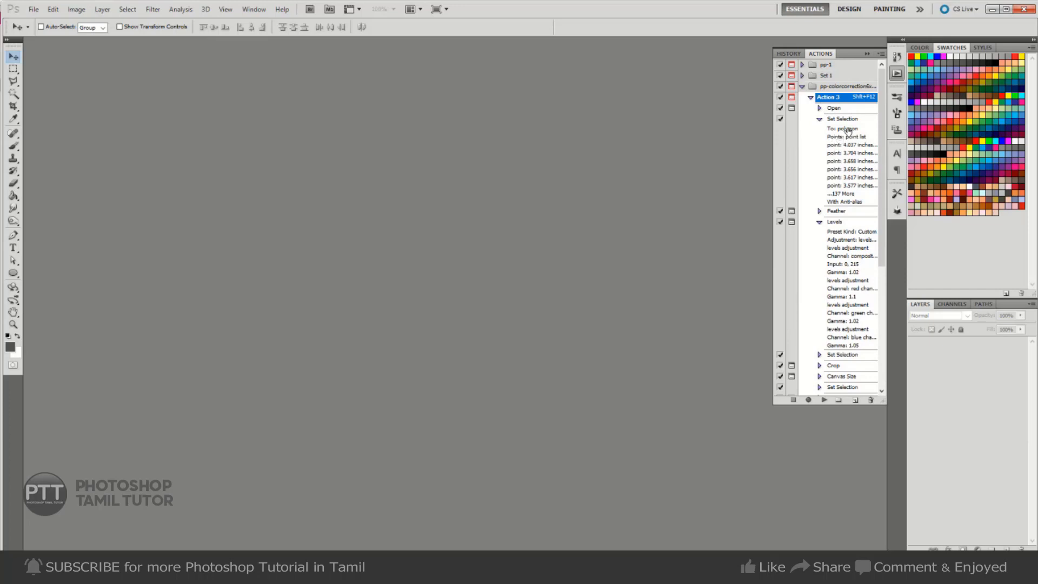
{"action": "left_click", "coordinate": [820, 119]}
{"action": "left_click", "coordinate": [820, 274]}
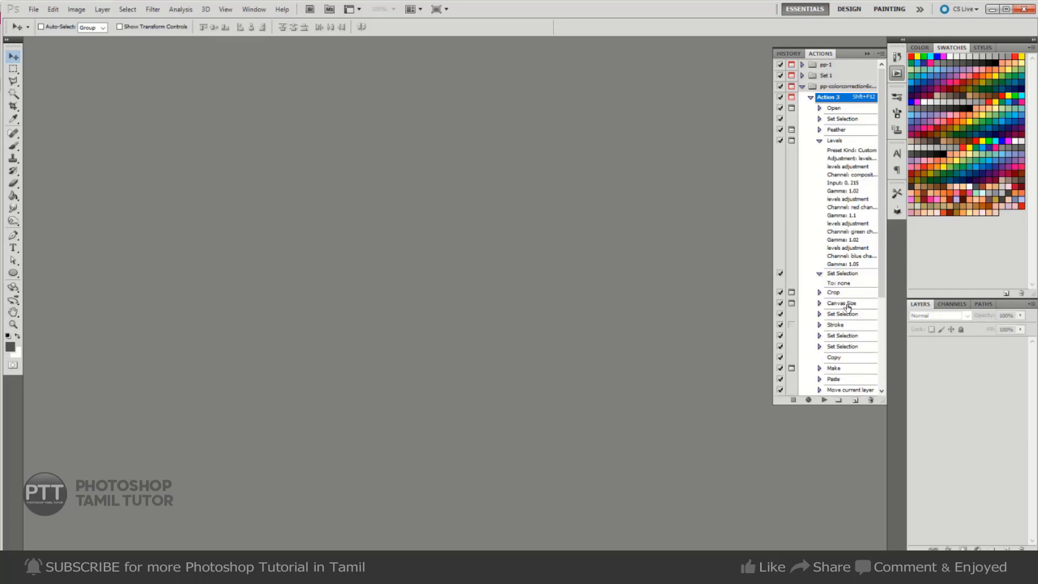
- Inspect the Crop and Canvas Size settings, then collapse Levels and Action 3
{"action": "left_click", "coordinate": [820, 274]}
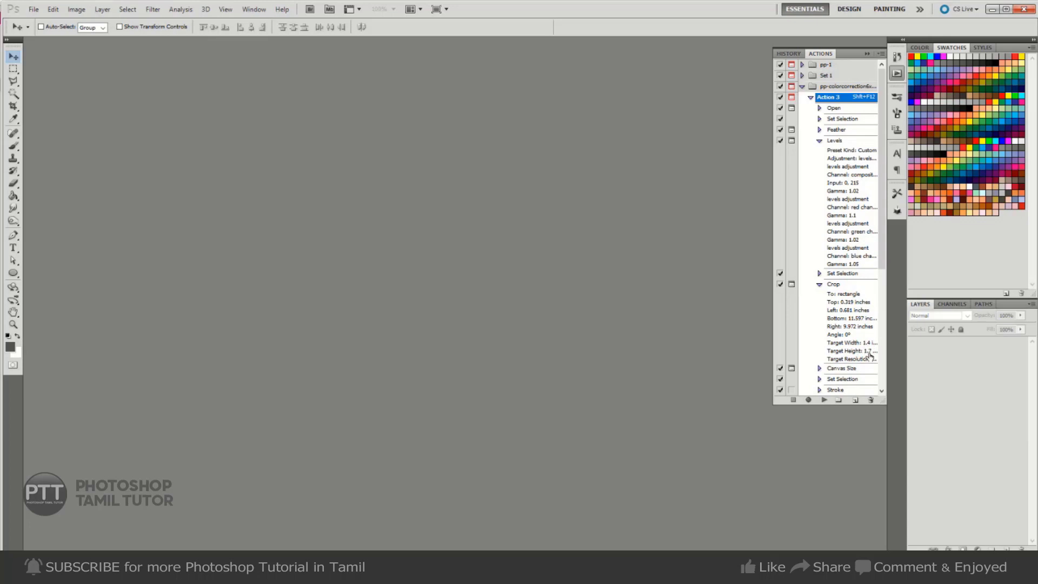
{"action": "left_click", "coordinate": [819, 285]}
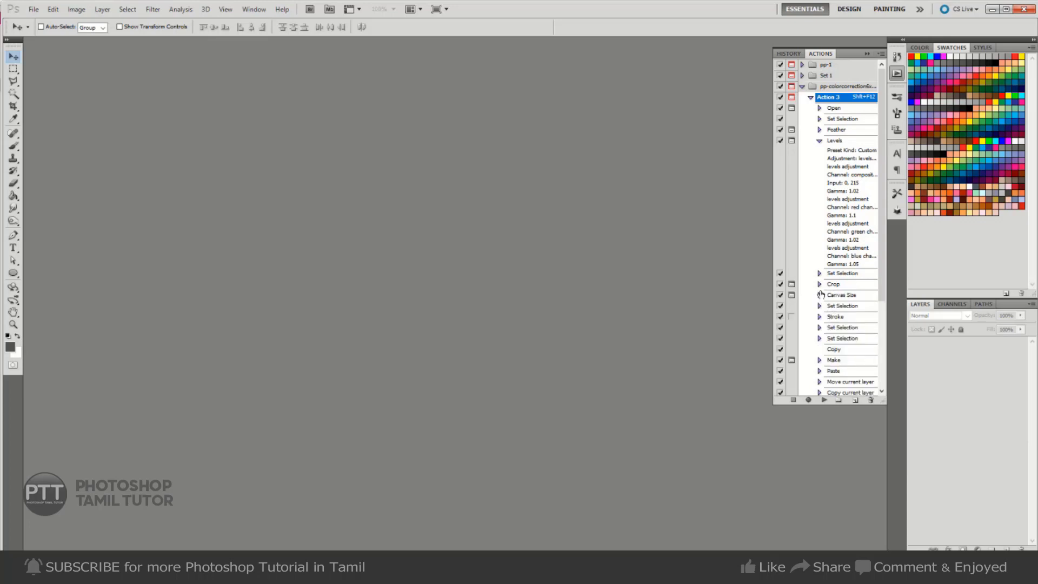
{"action": "left_click", "coordinate": [820, 295]}
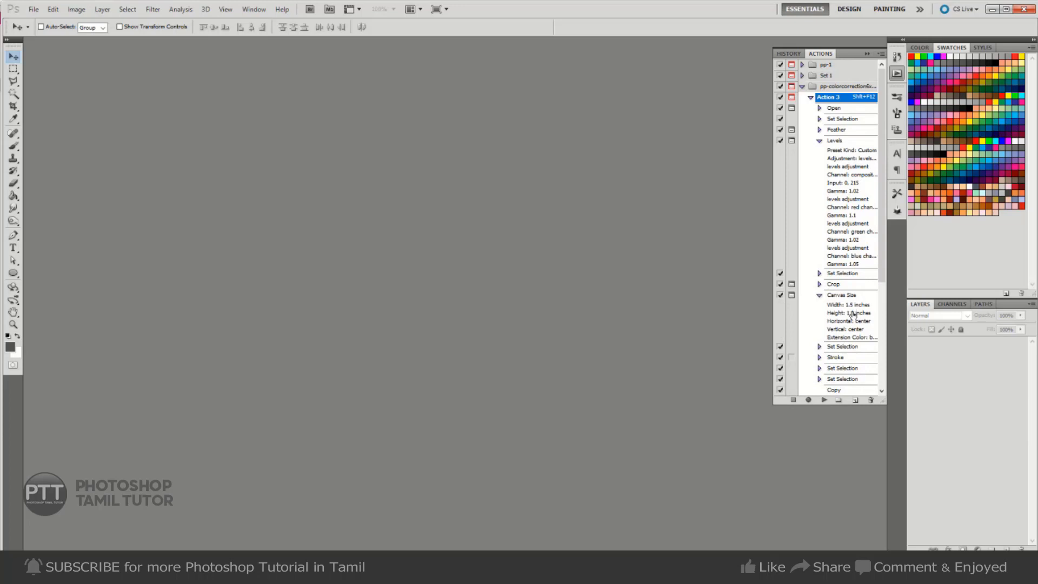
{"action": "left_click", "coordinate": [819, 295]}
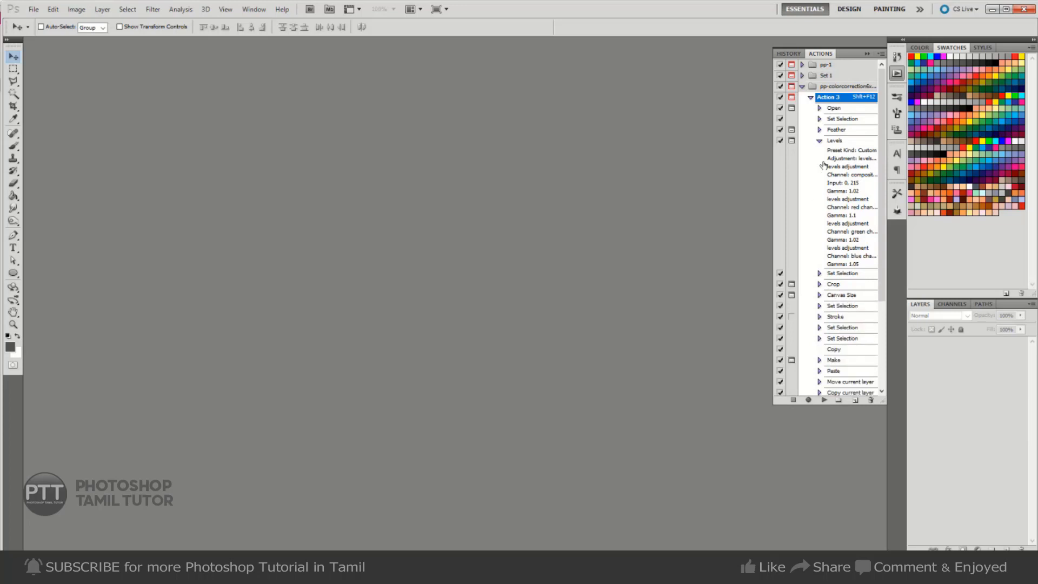
{"action": "left_click", "coordinate": [819, 141]}
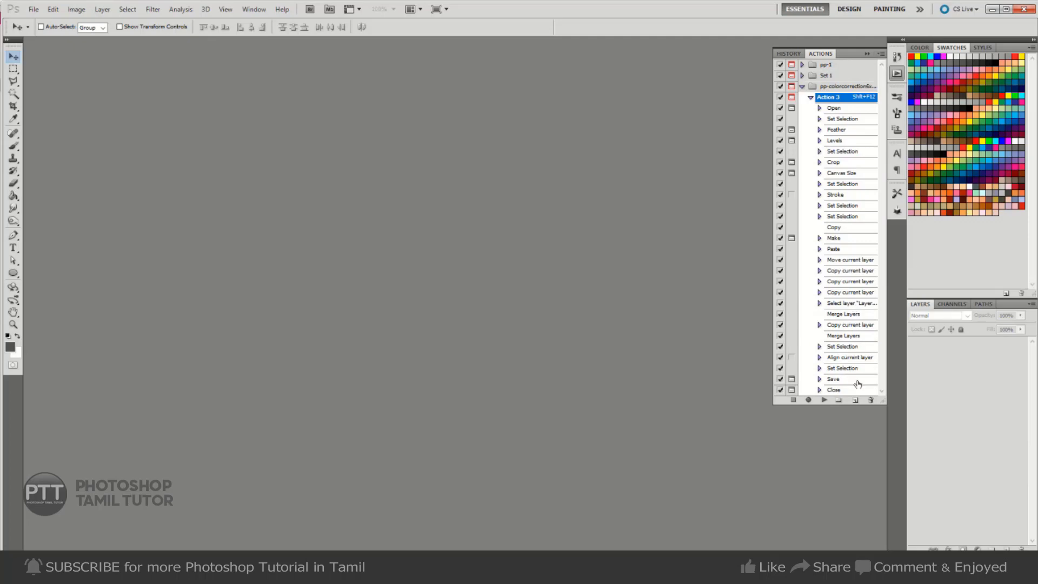
{"action": "left_click", "coordinate": [811, 98]}
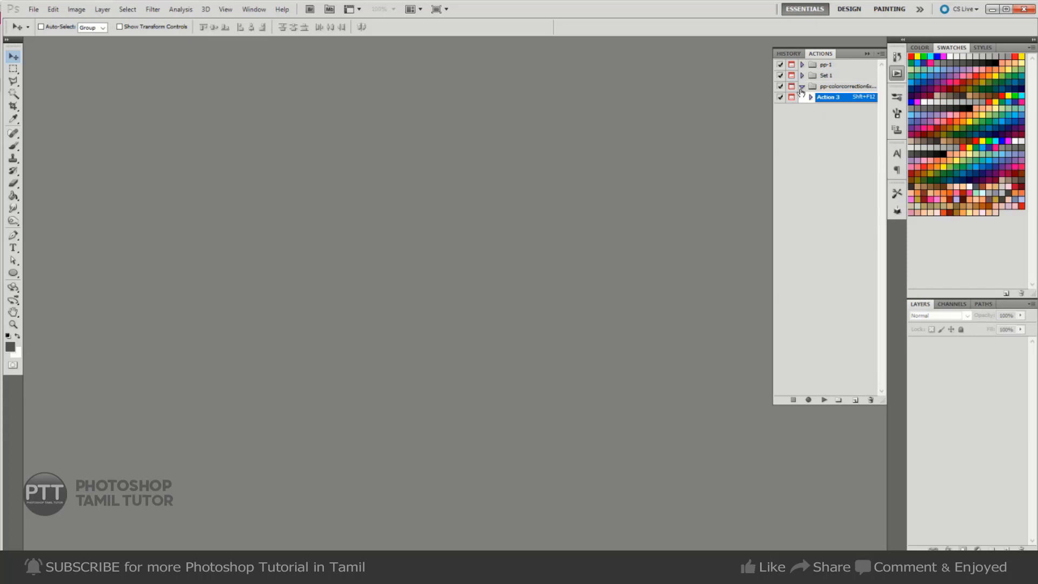
- Collapse the pp-colorcorrection6x4 action set in the Actions panel
{"action": "left_click", "coordinate": [802, 88]}
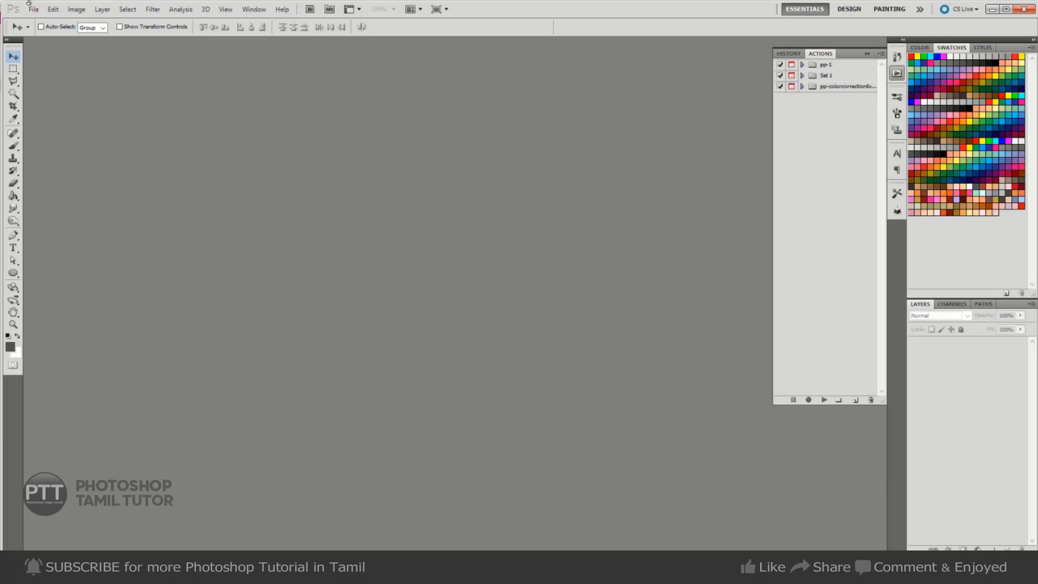
- Select the Paint Bucket tool with its fill source set to Pattern
{"action": "left_click", "coordinate": [53, 9]}
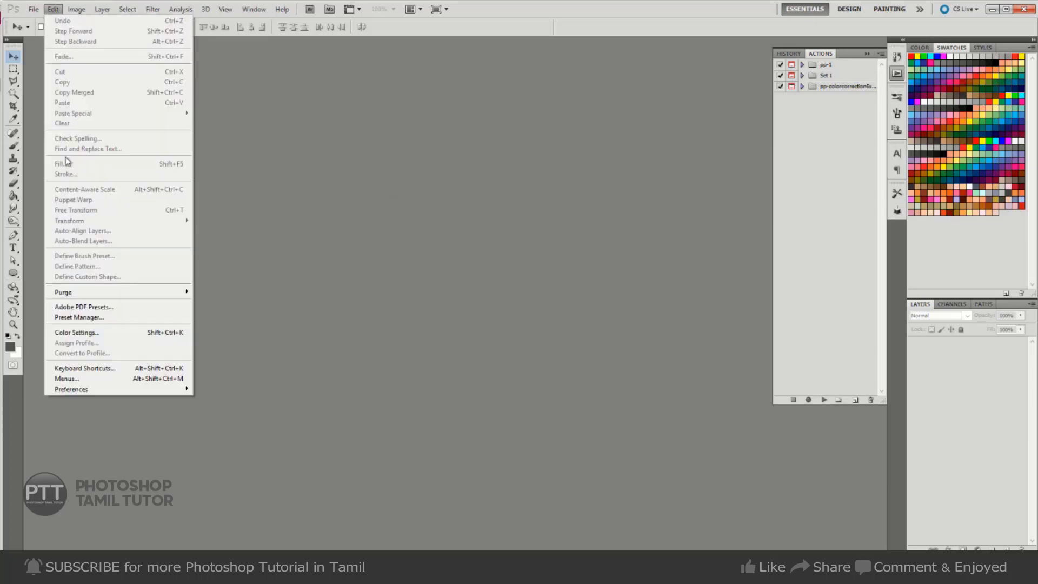
{"action": "left_click", "coordinate": [268, 157]}
{"action": "left_click", "coordinate": [14, 197]}
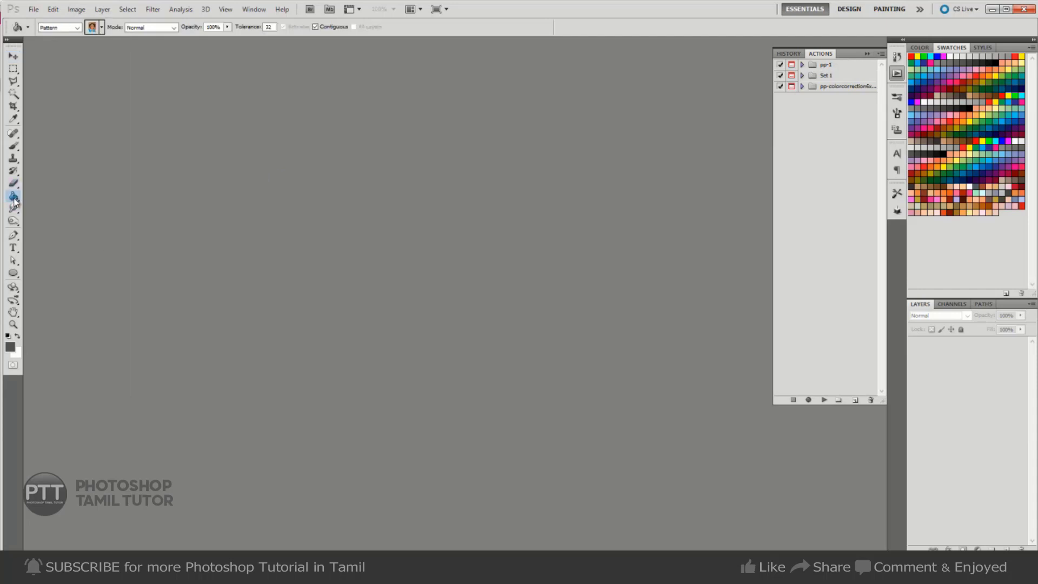
{"action": "left_click", "coordinate": [77, 27]}
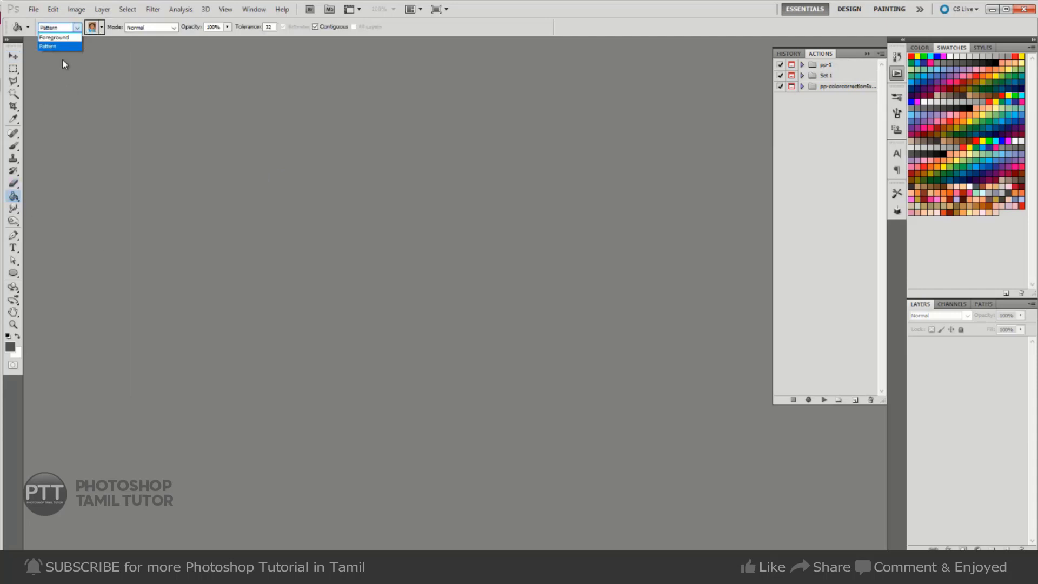
{"action": "key", "text": "Escape"}
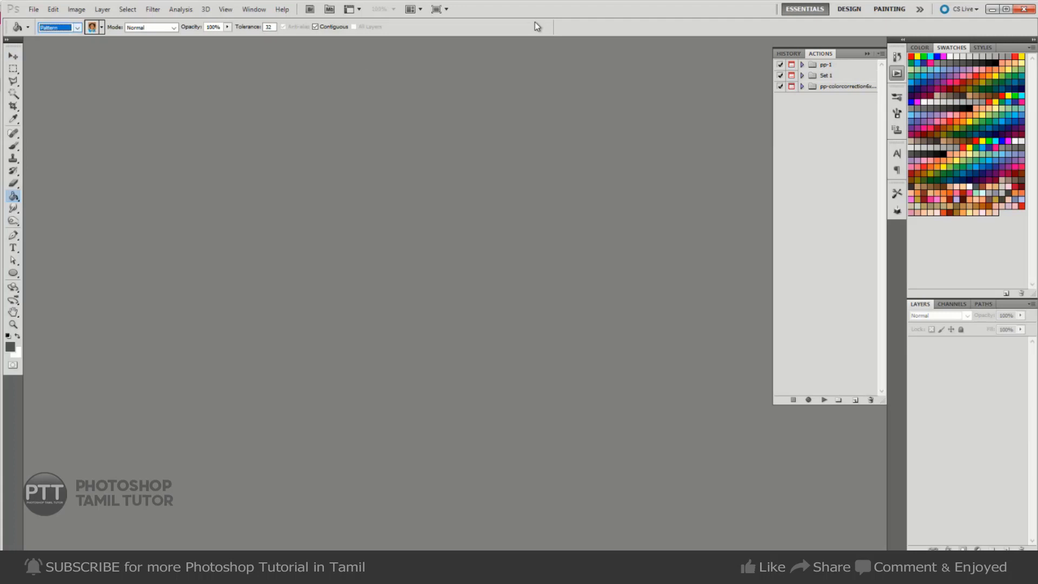